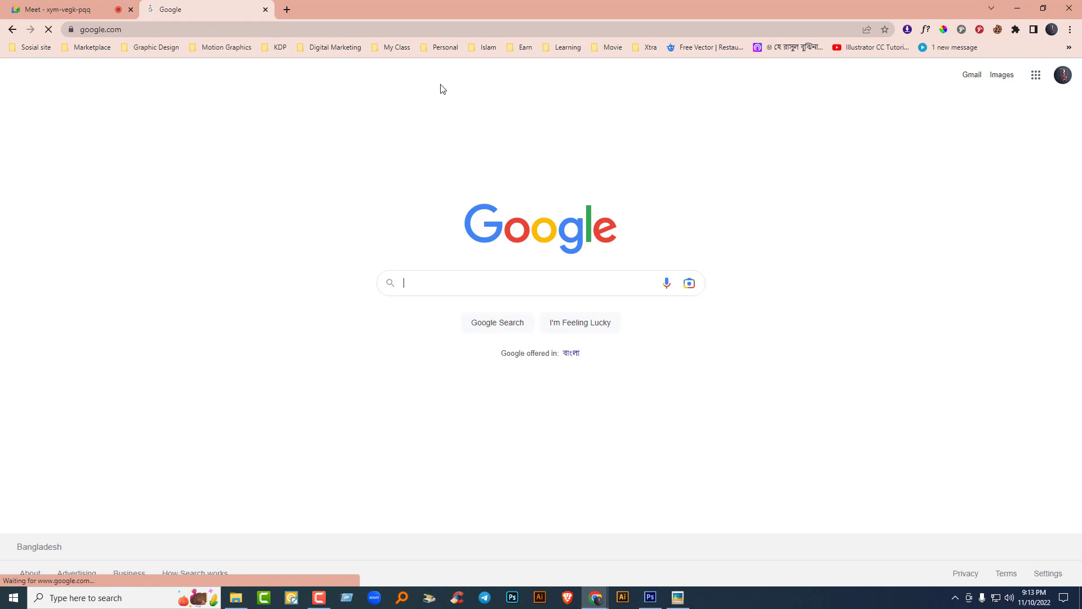
Step: Search Google for "flyer design size" and highlight the size given in the featured result
type("flyer des")
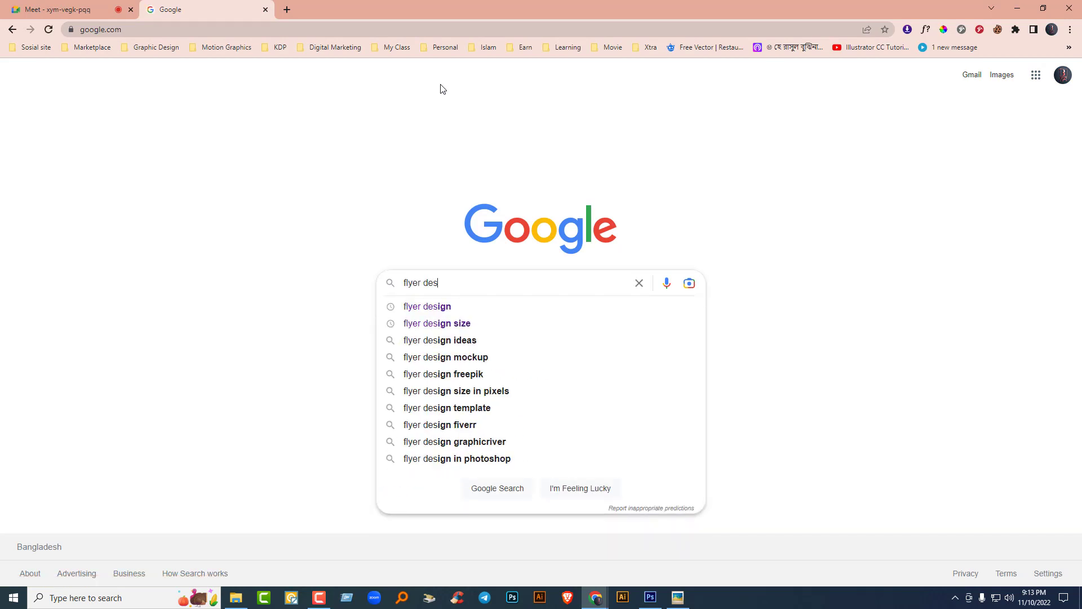
key("Down")
key("Down")
key("Return")
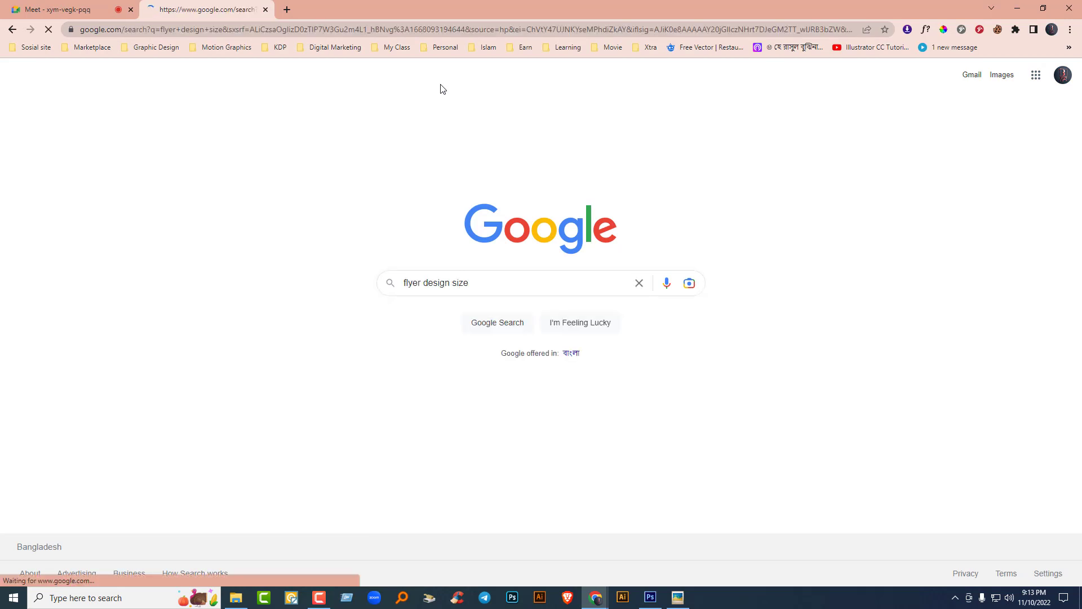
left_click_drag(205, 175, 129, 175)
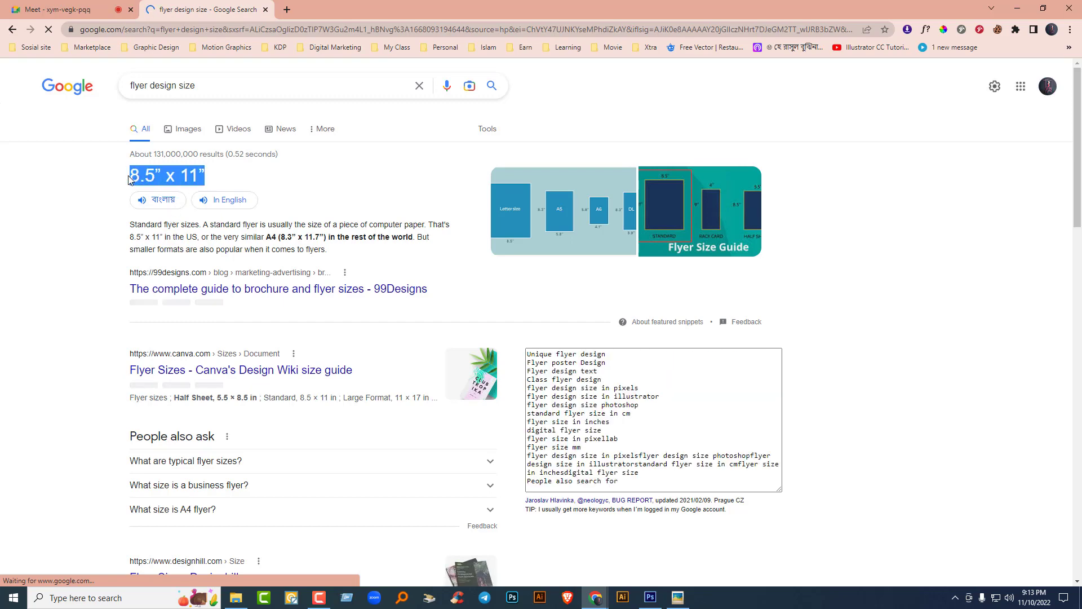
Step: Examine the flyer size charts from 99Designs, Codigos De Paises and Designhill in the image results, and close the preview
left_click(187, 133)
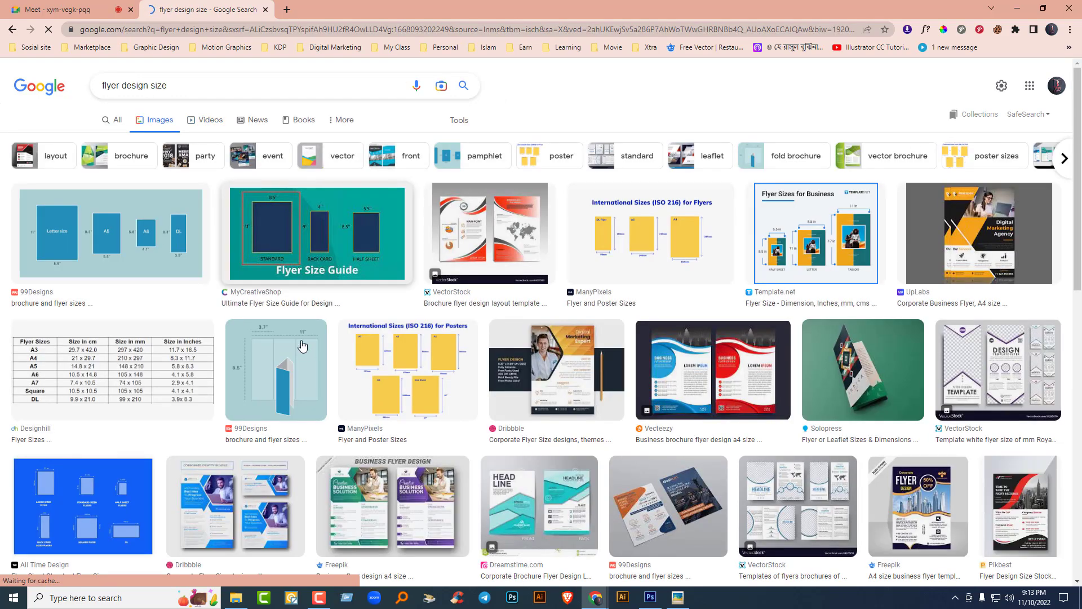
left_click(141, 257)
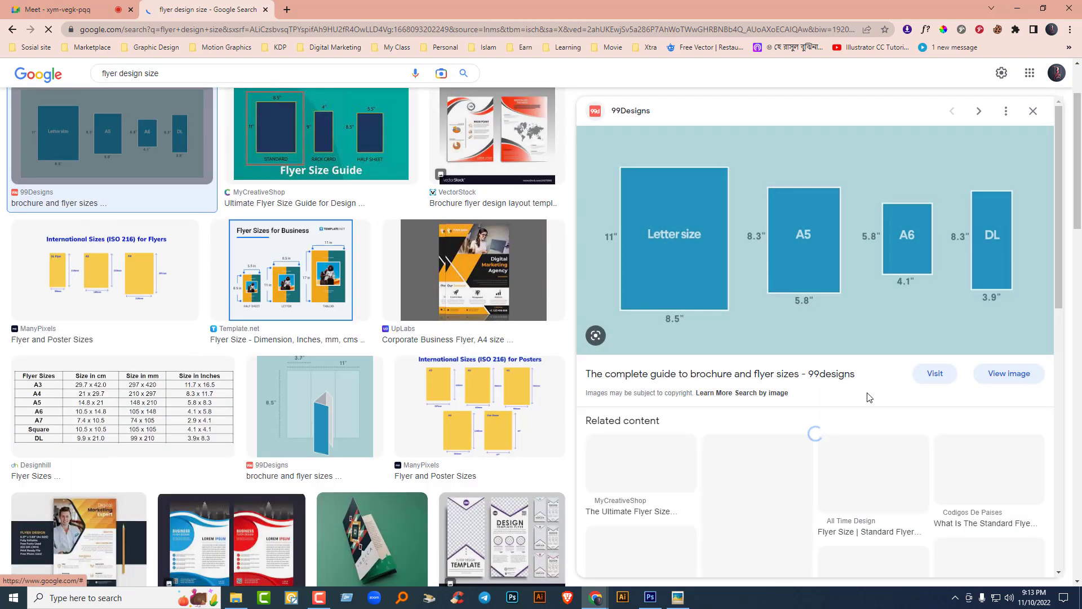
left_click(988, 428)
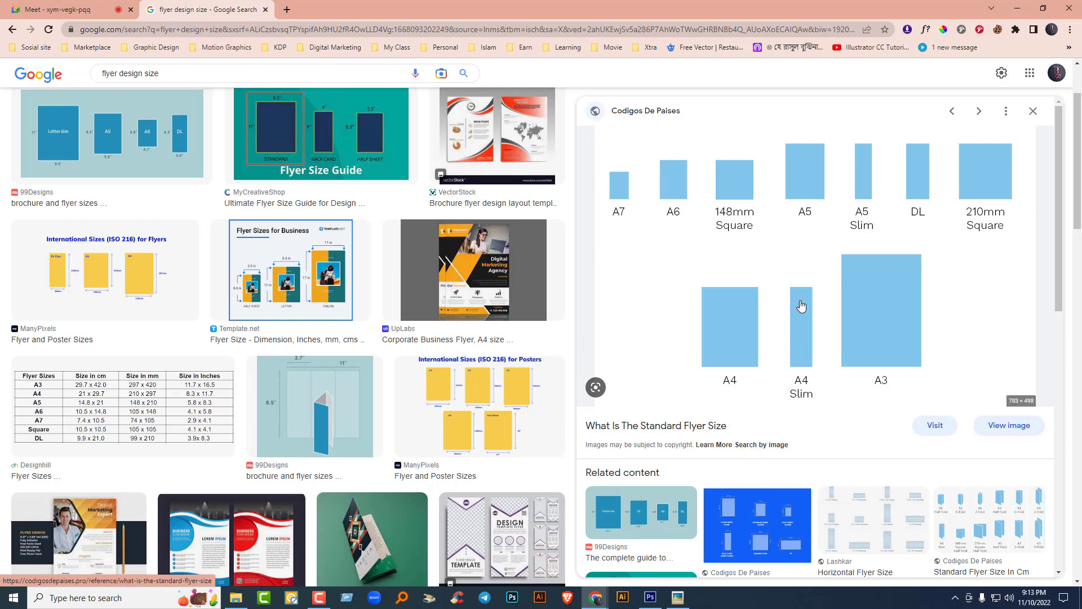
left_click(138, 446)
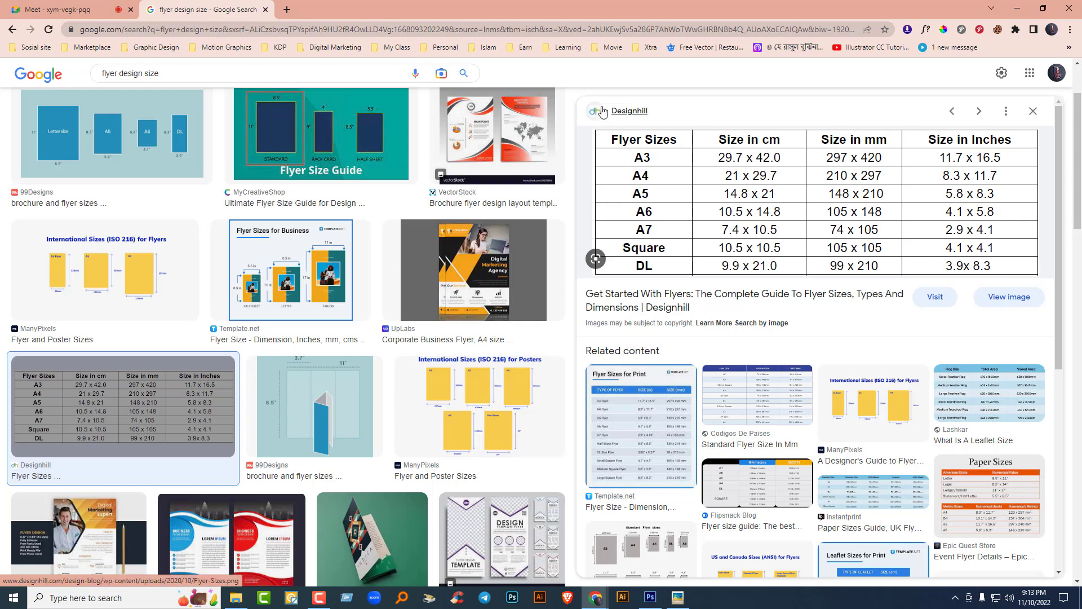
left_click(1035, 115)
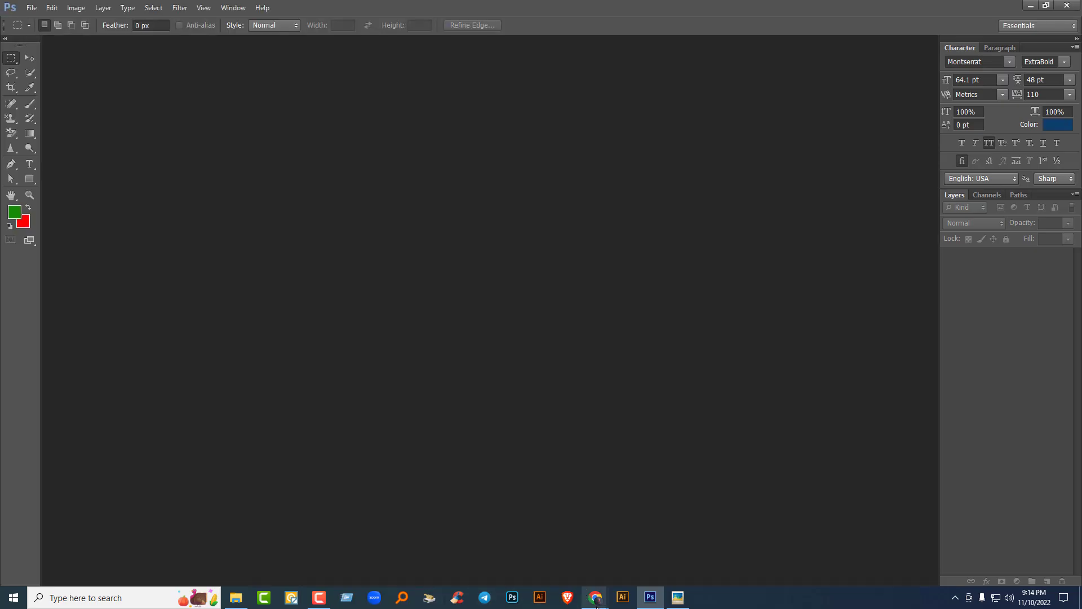
Step: Switch to the Google Meet call and admit all the people waiting to join
mouse_move(595, 596)
left_click(551, 564)
left_click(56, 9)
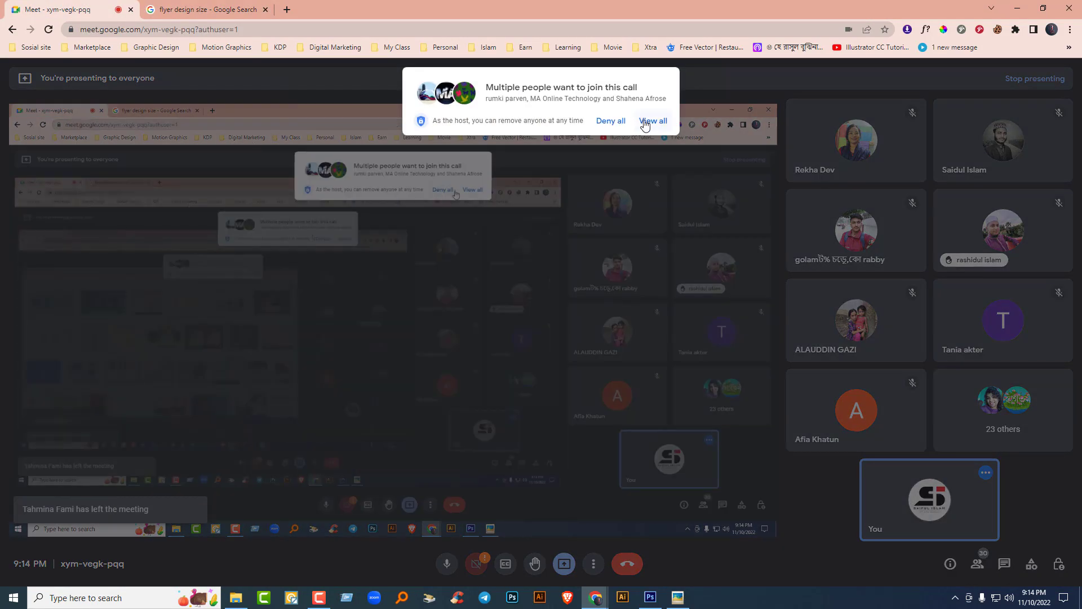
left_click(652, 118)
left_click(664, 238)
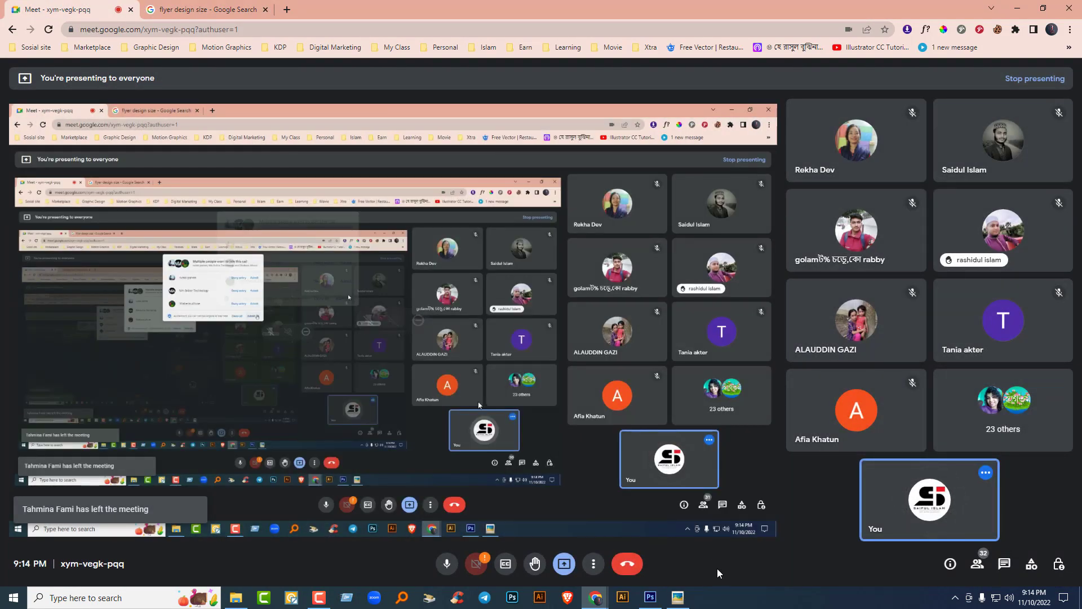
Step: Switch to Photoshop and activate the Move tool
left_click(654, 603)
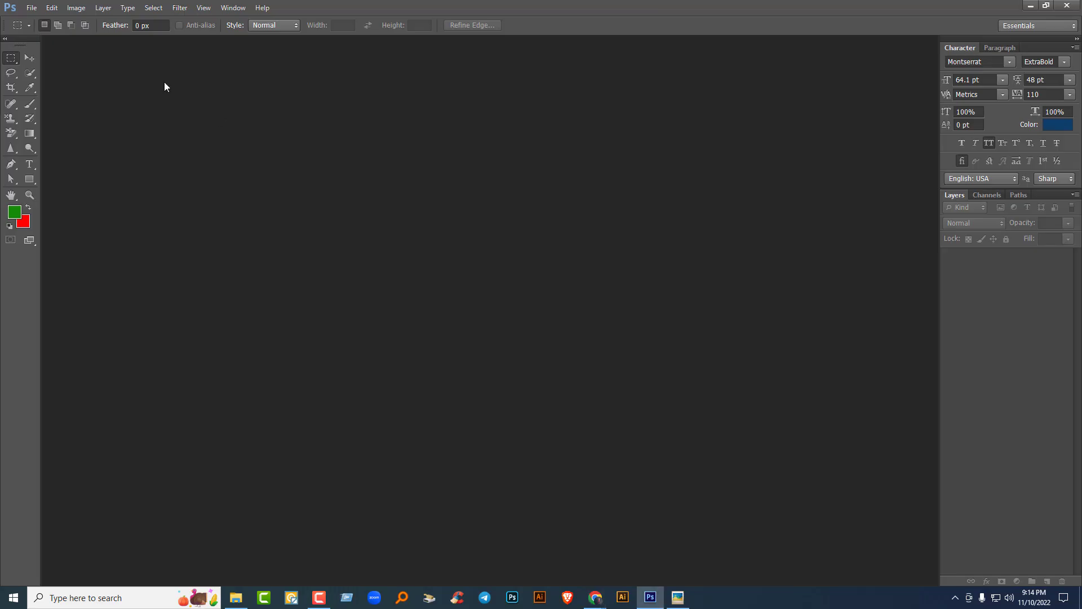
left_click(32, 56)
left_click(32, 8)
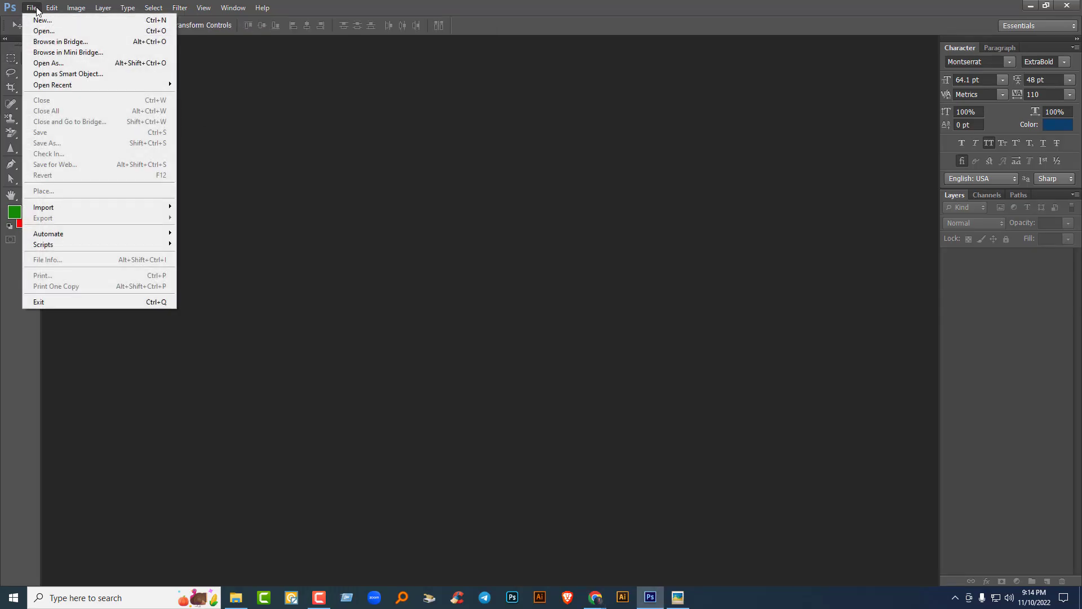
left_click(39, 30)
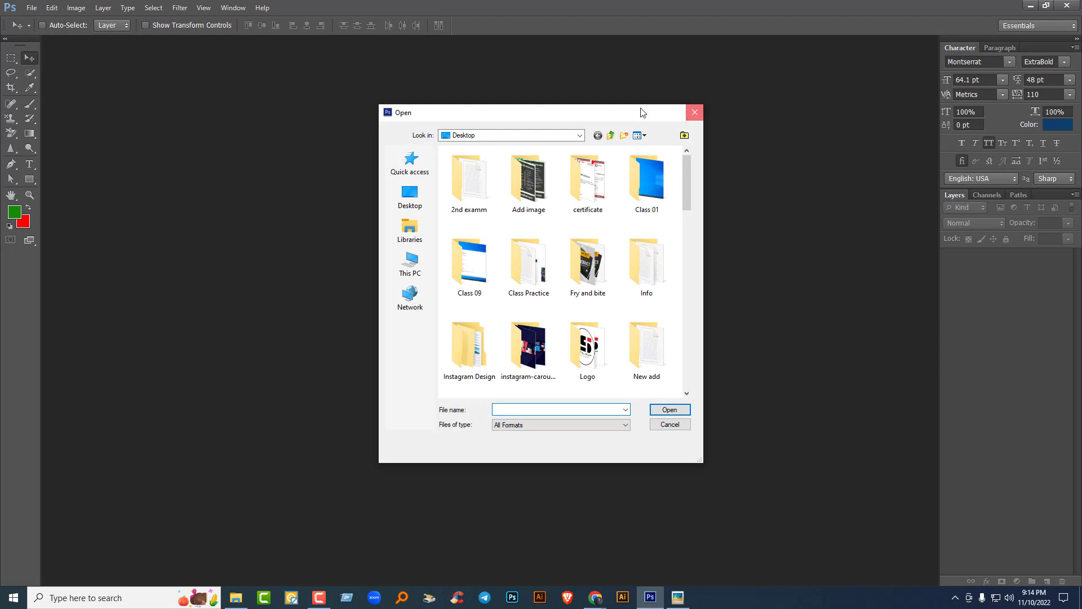
left_click(696, 111)
Step: Start a new document with the International Paper preset at A4 size and name it "Flyer design"
left_click(34, 8)
left_click(40, 19)
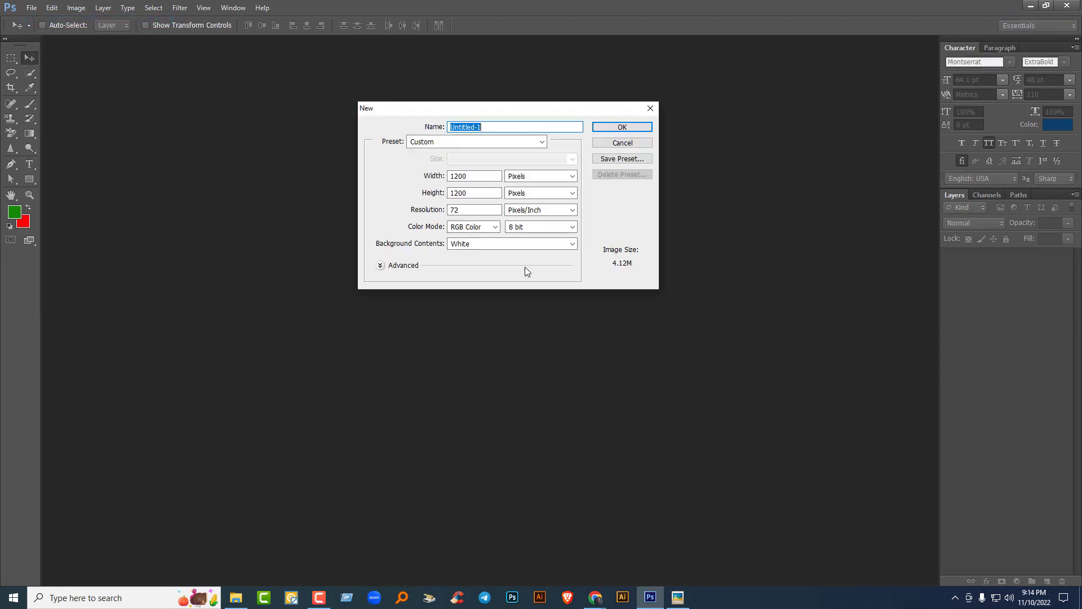
left_click(530, 144)
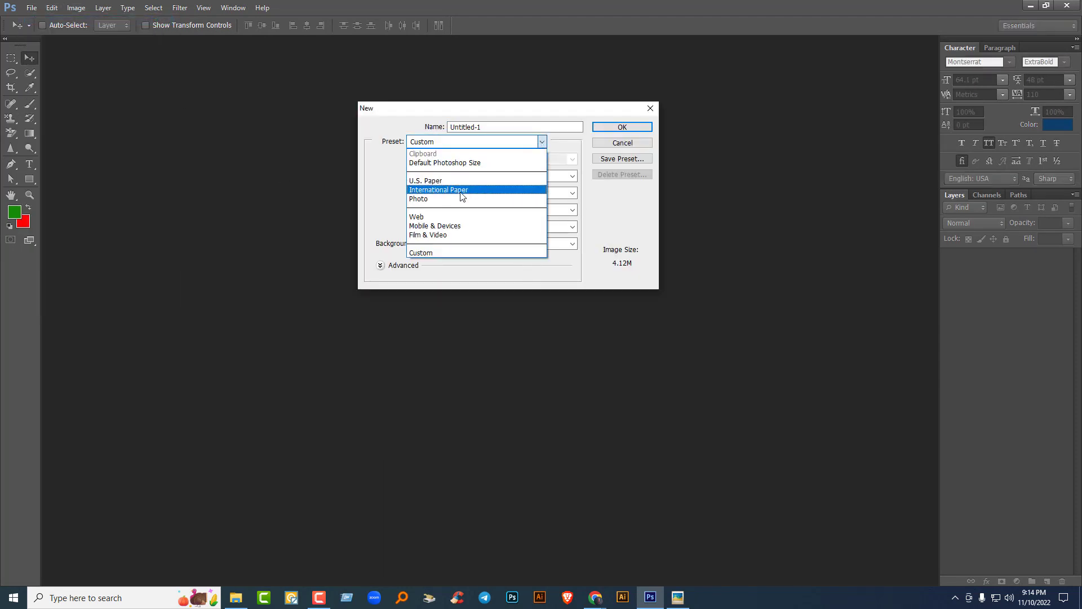
key("Escape")
key("i")
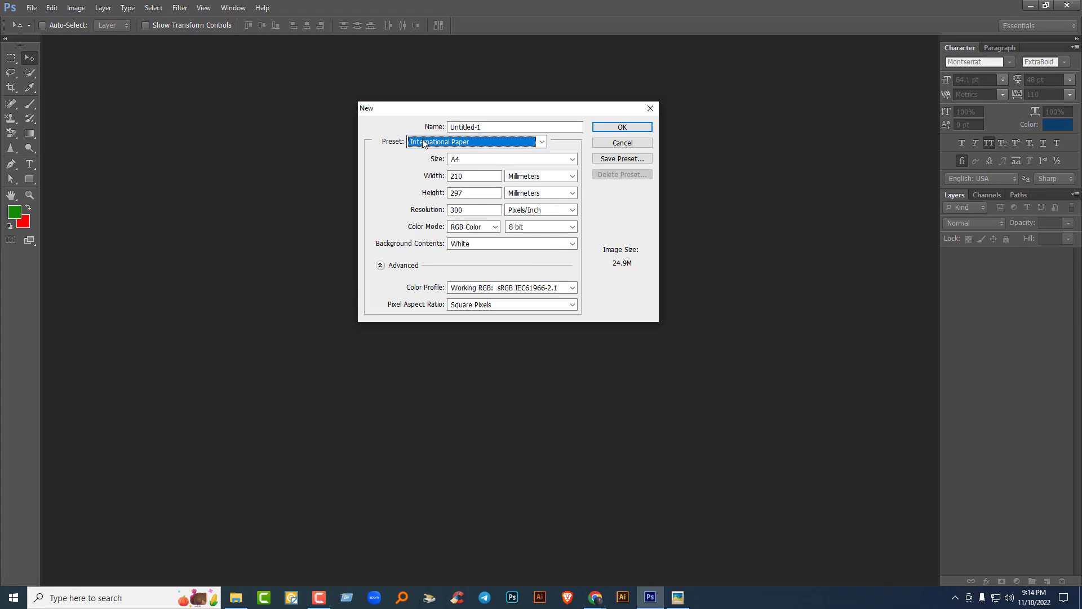
double_click(484, 126)
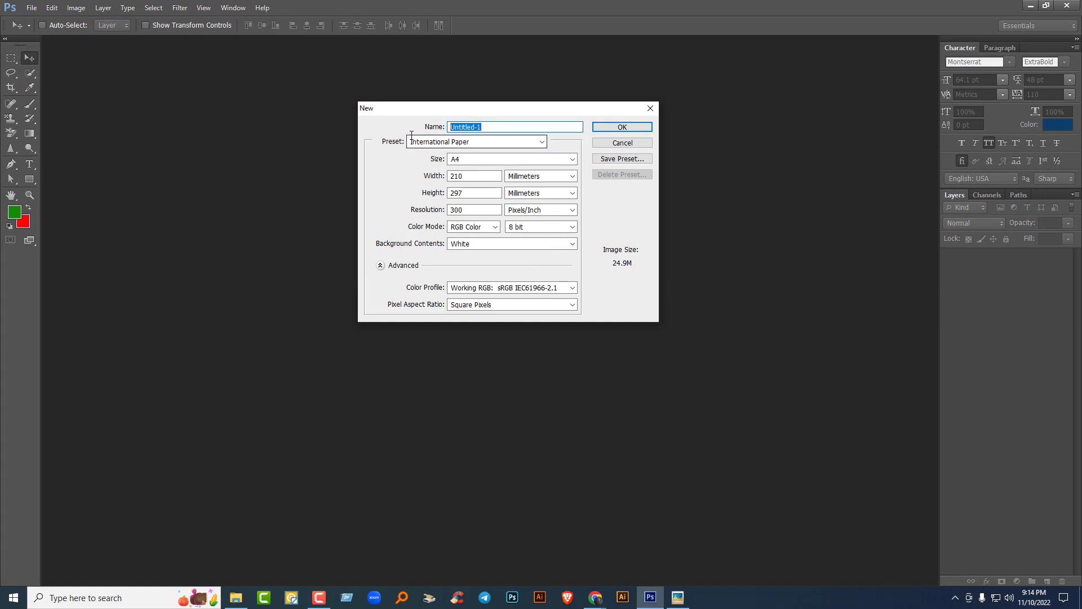
type("Flyer design")
Step: Set the new document's units to inches and its color mode to CMYK Color, and create it
left_click(549, 177)
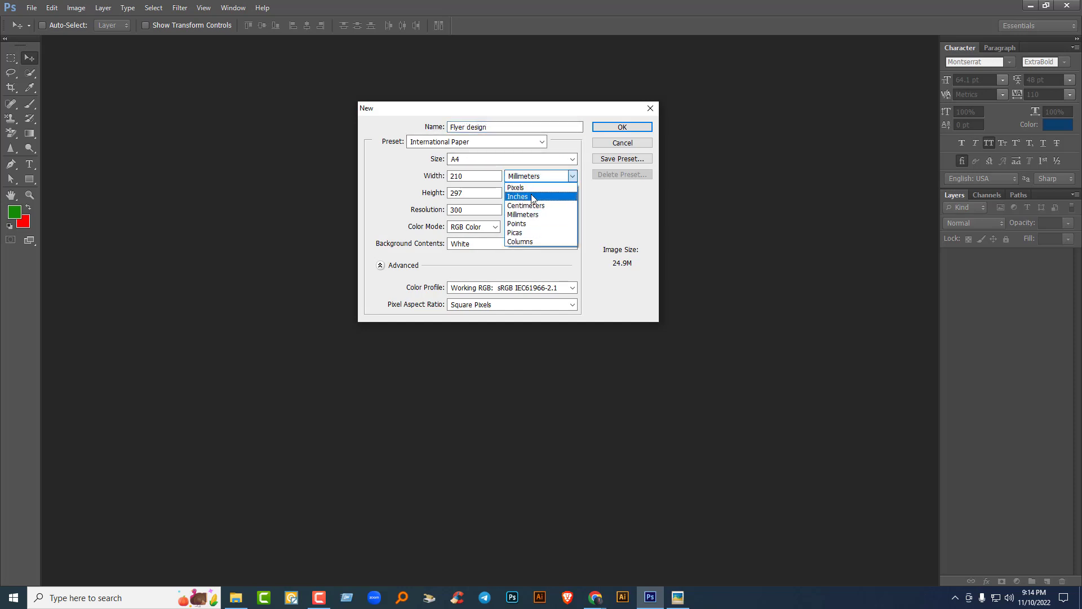
left_click(533, 196)
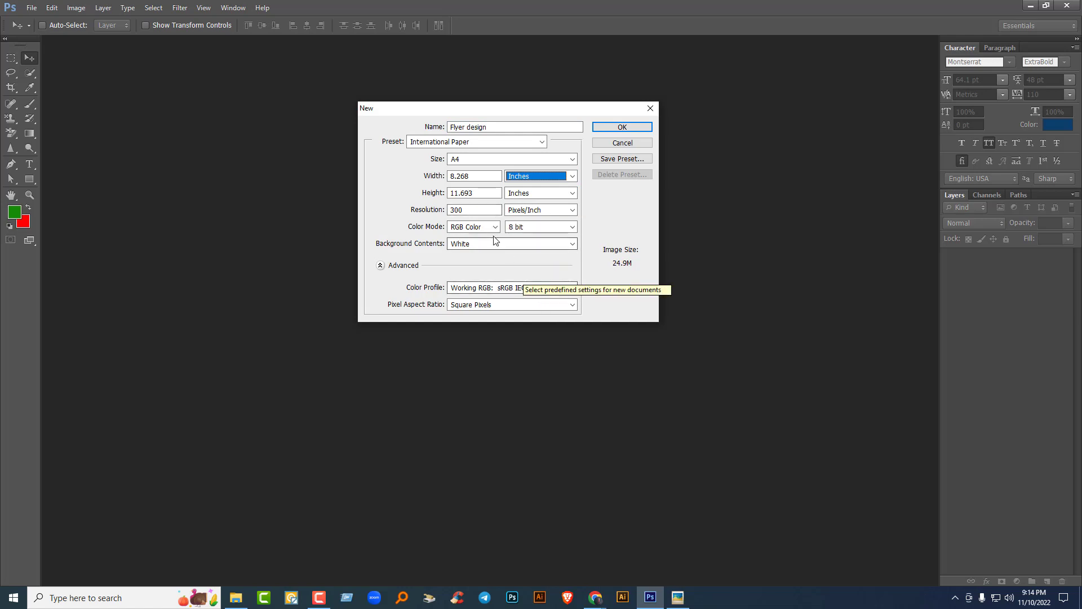
left_click(496, 227)
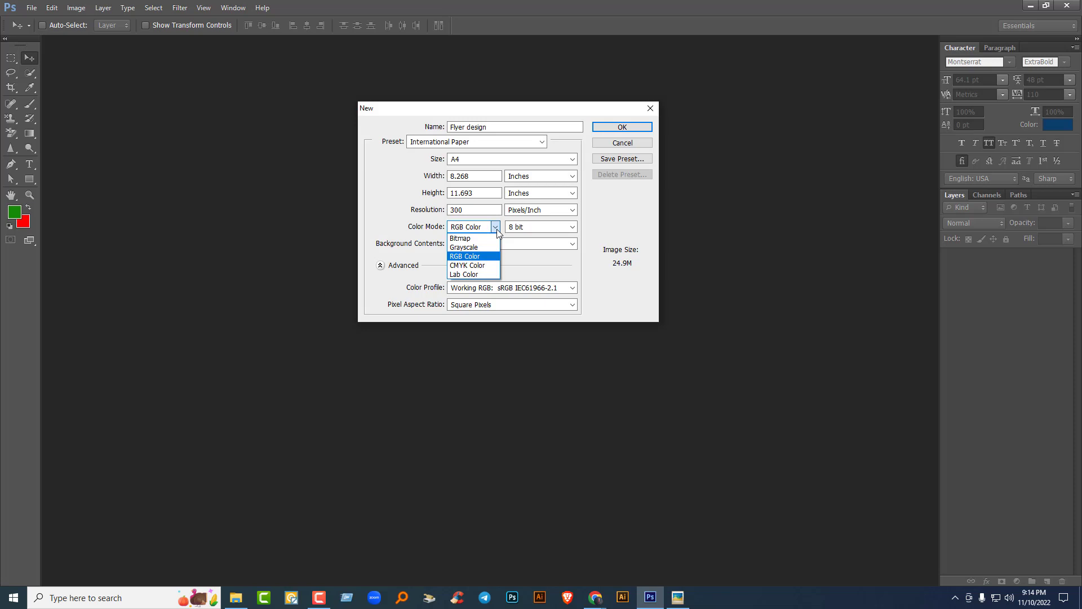
left_click(478, 266)
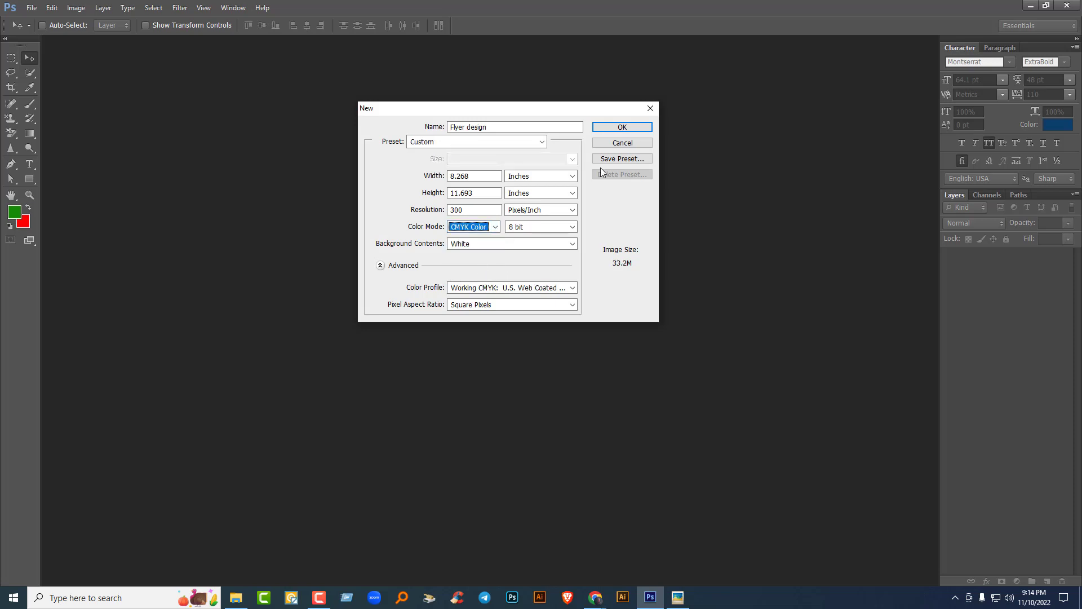
left_click(622, 127)
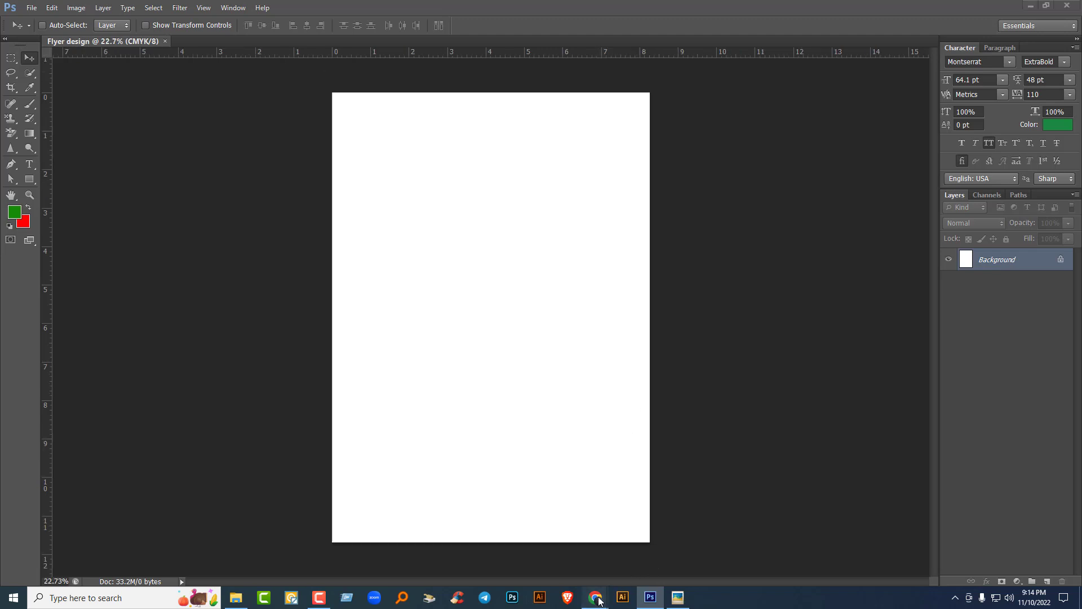
mouse_move(596, 597)
left_click(555, 546)
left_click(661, 128)
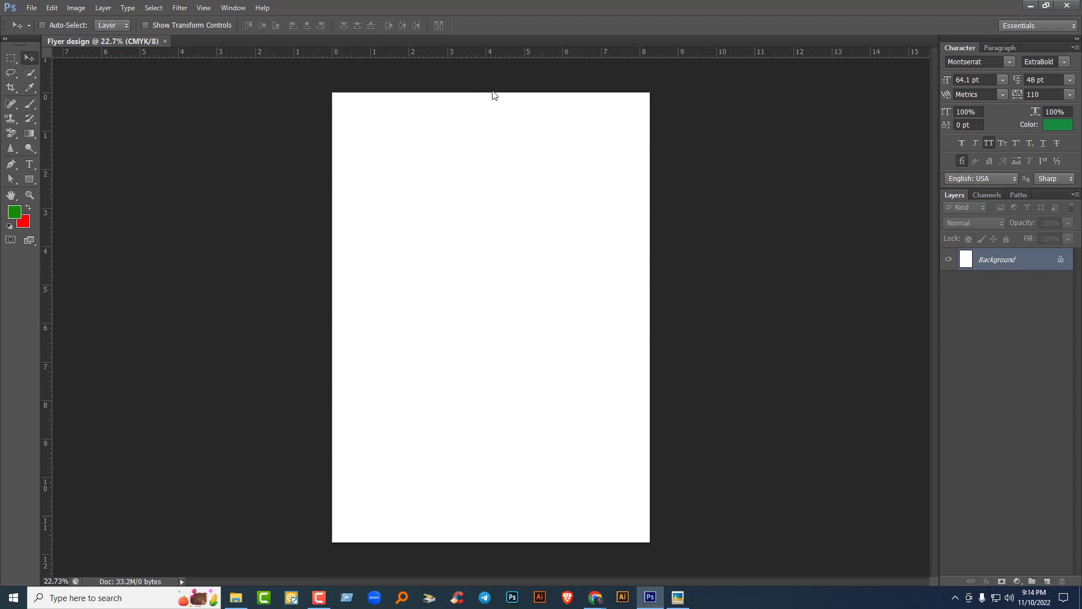
Step: Place ruler guides along all four edges of the page to mark the trim size
left_click_drag(490, 52, 493, 92)
left_click_drag(512, 53, 441, 542)
left_click_drag(48, 184, 649, 230)
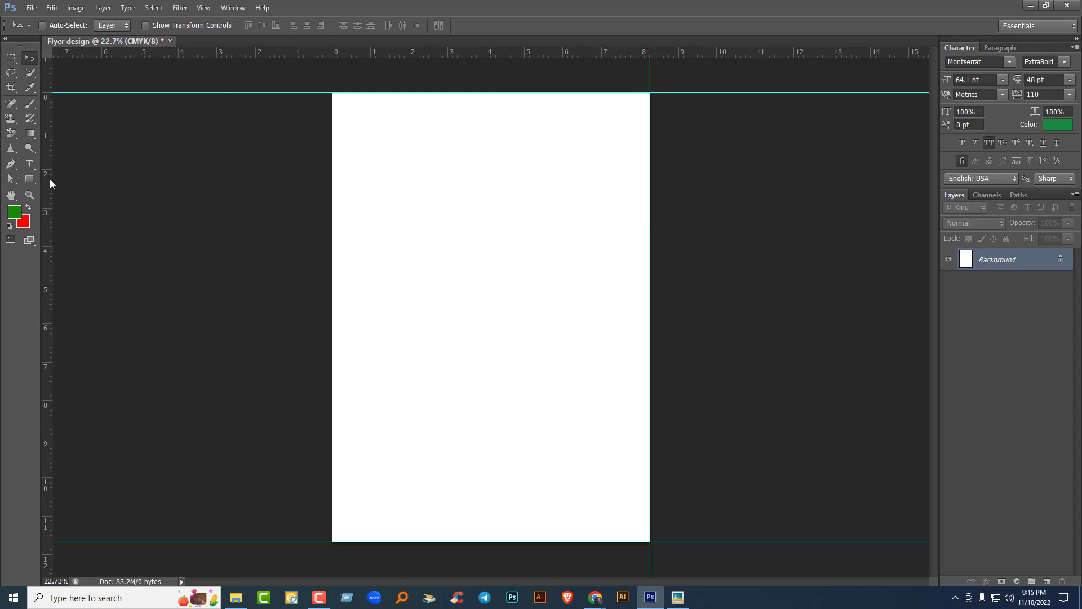
left_click_drag(49, 180, 332, 207)
Step: Enlarge the canvas by a relative 0.25 inches in both width and height from the center, using the background color for the extension
left_click(76, 8)
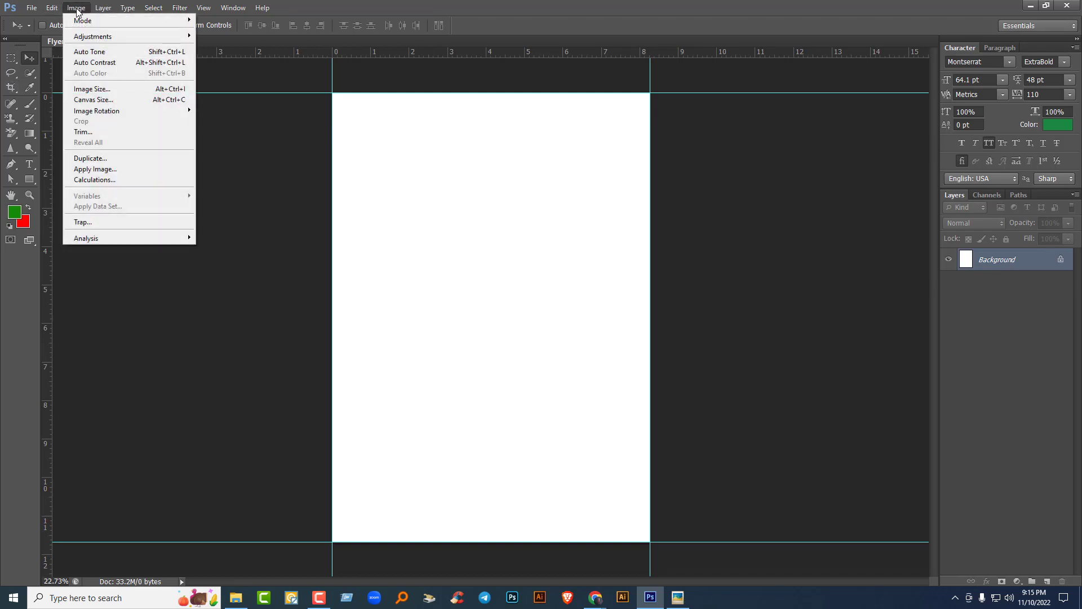
left_click(93, 99)
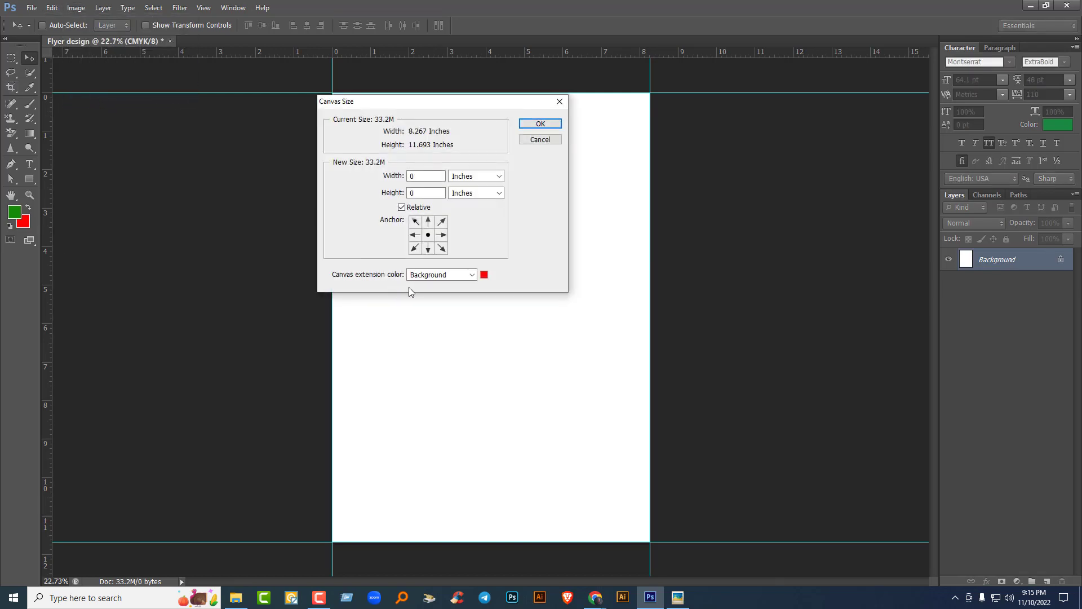
left_click(425, 178)
type(".")
key("Tab")
type(".25")
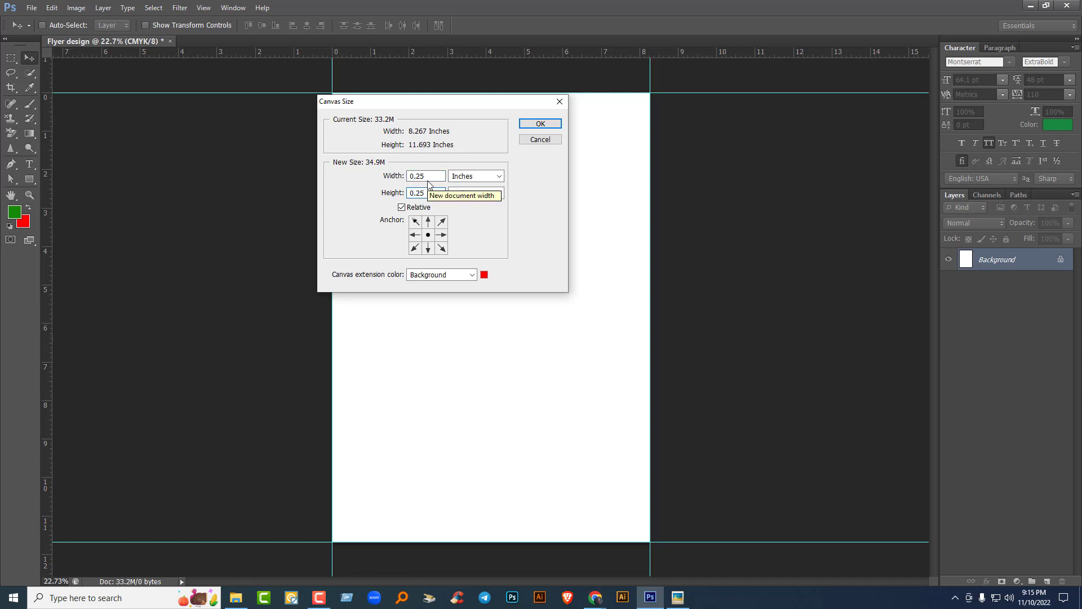
left_click(540, 124)
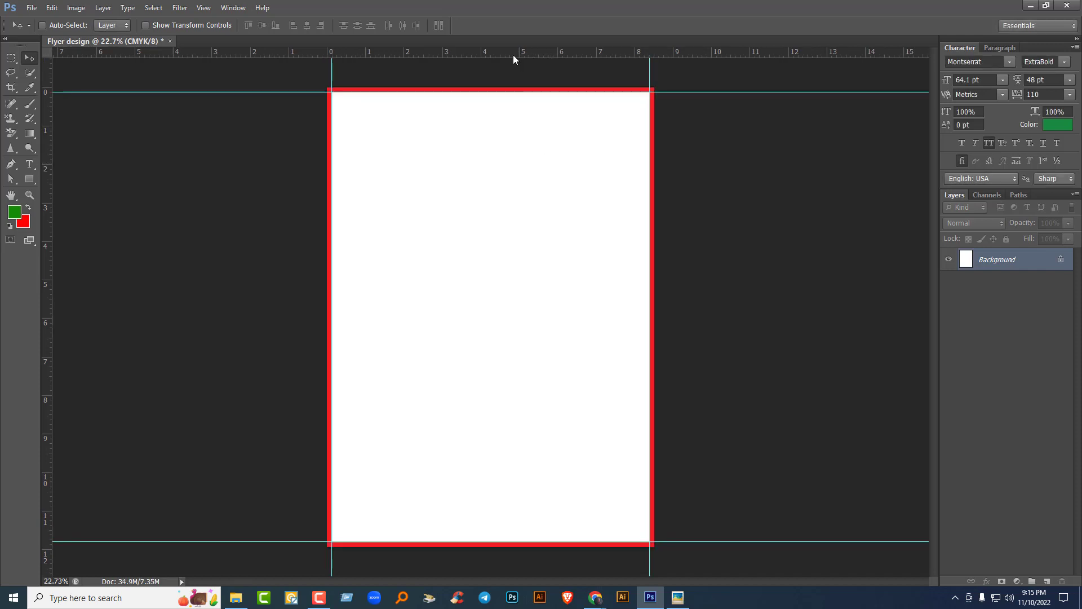
Step: Place ruler guides along the outer edges of the enlarged canvas to mark the red bleed area
left_click_drag(513, 57, 533, 546)
left_click_drag(46, 196, 636, 266)
left_click_drag(49, 151, 329, 195)
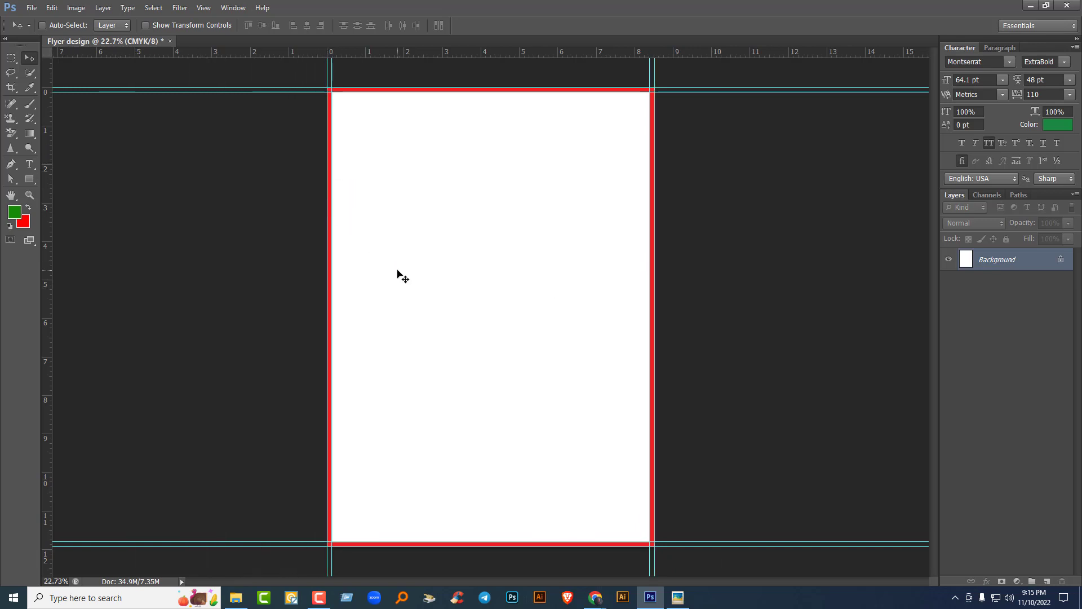
Step: Set the Rectangular Marquee tool to a fixed size of 0.25 in wide by 0.25 in high
left_click(11, 58)
left_click(46, 59)
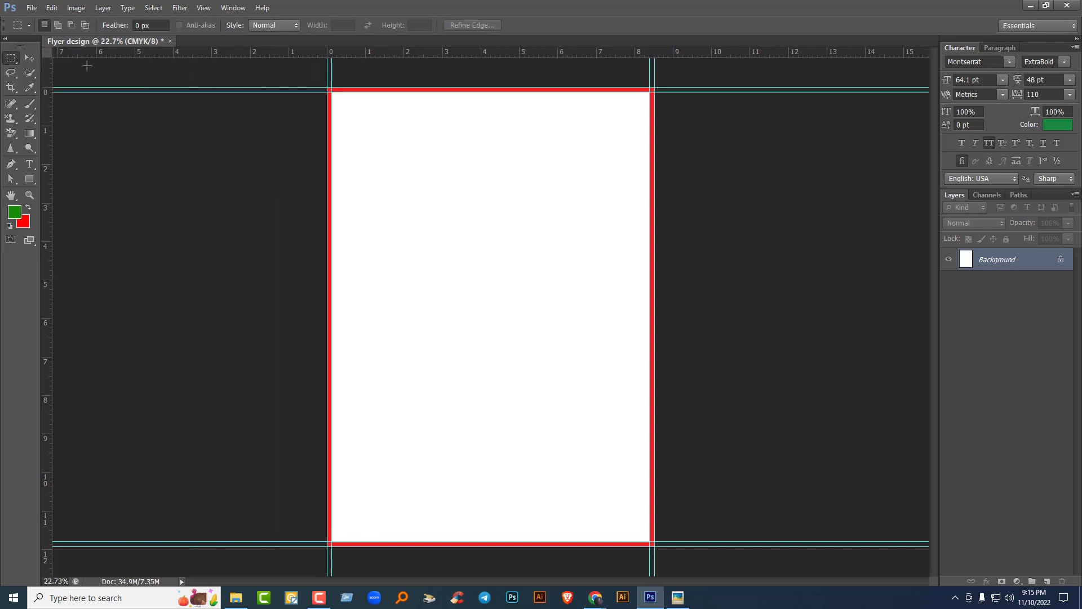
left_click(278, 25)
left_click(272, 55)
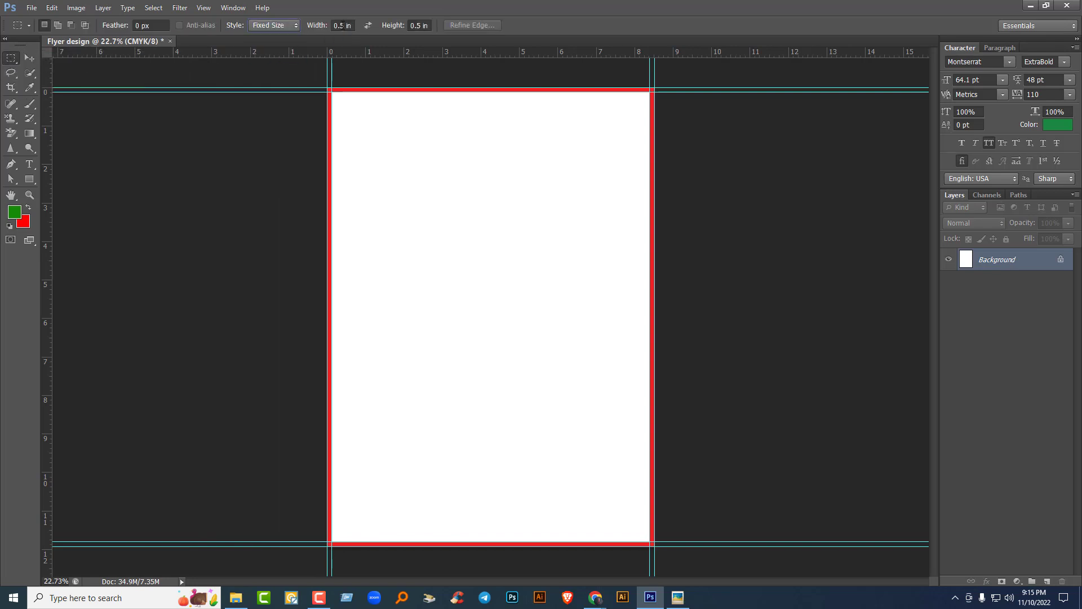
left_click(341, 25)
left_click(421, 25)
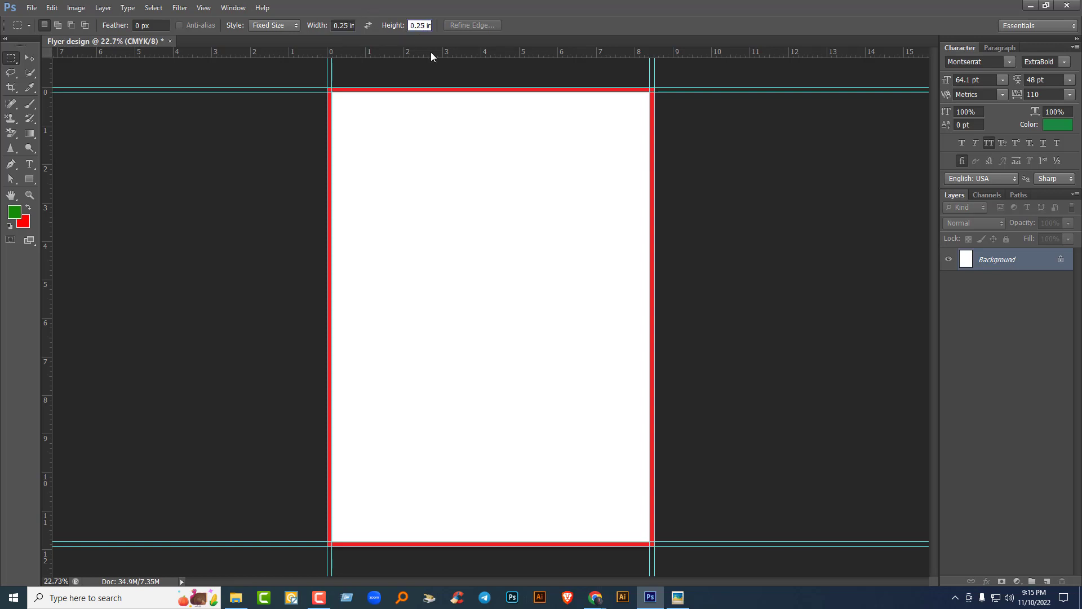
Step: Fit the 0.25 in square selection into opposite trim corners and place margin guides 0.25 in inside all four trim edges
left_click(372, 143)
left_click_drag(377, 147, 337, 97)
left_click_drag(393, 68, 384, 101)
left_click_drag(48, 120, 651, 540)
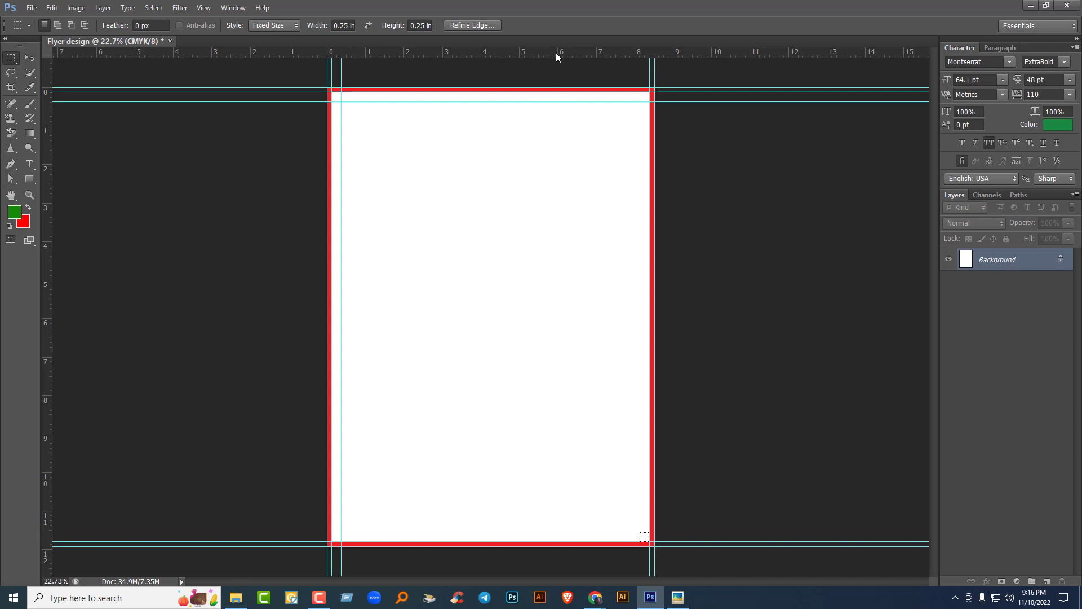
left_click_drag(556, 53, 620, 531)
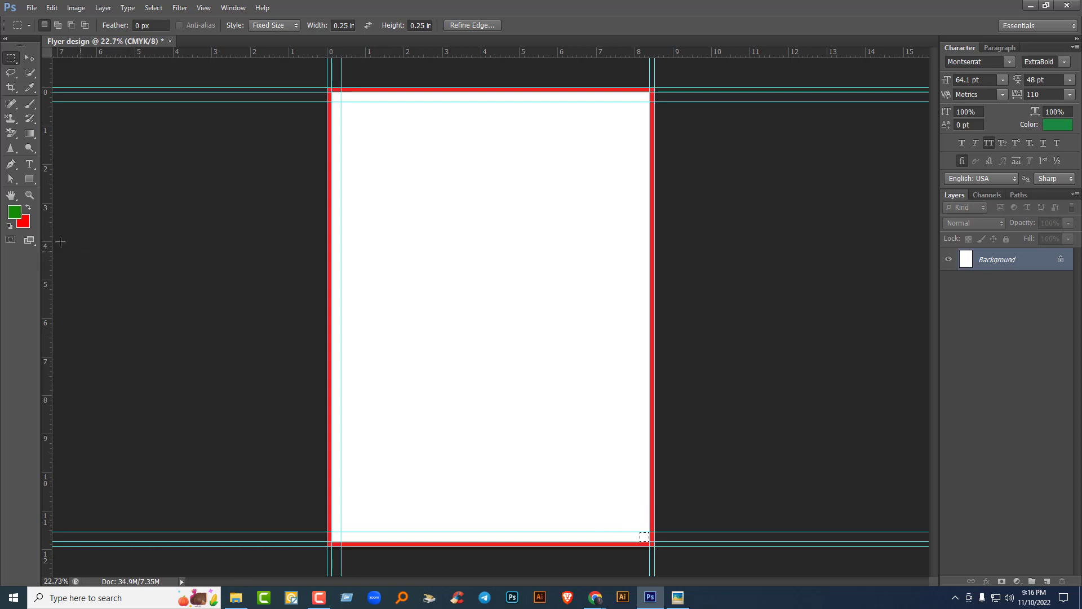
left_click_drag(50, 234, 640, 346)
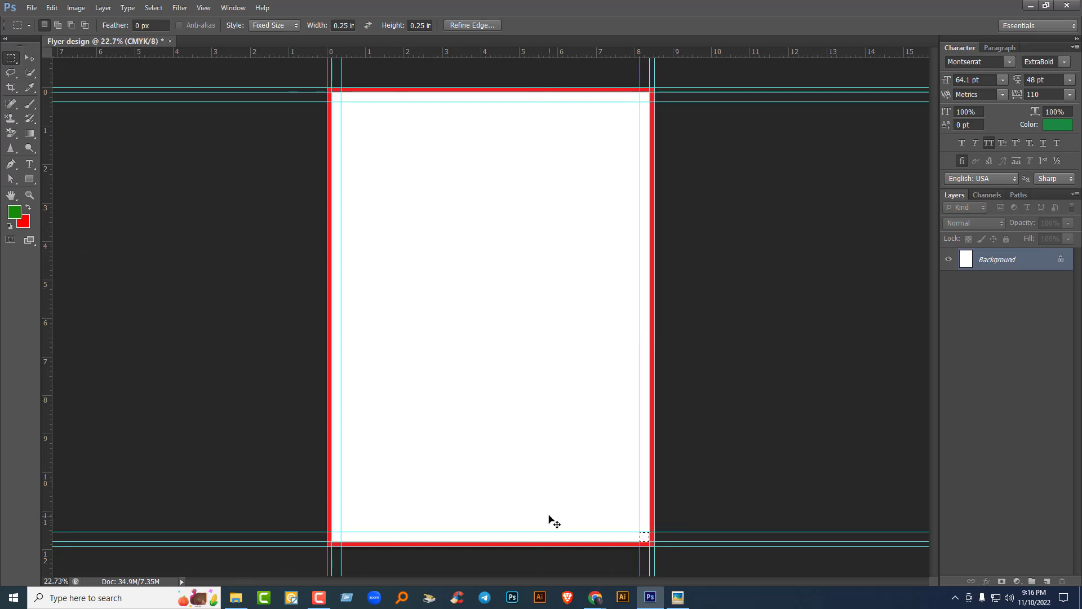
Step: Clear the selection and draw a white rectangle shape covering the whole canvas out to the outer bleed guides
key("ctrl+d")
left_click(30, 178)
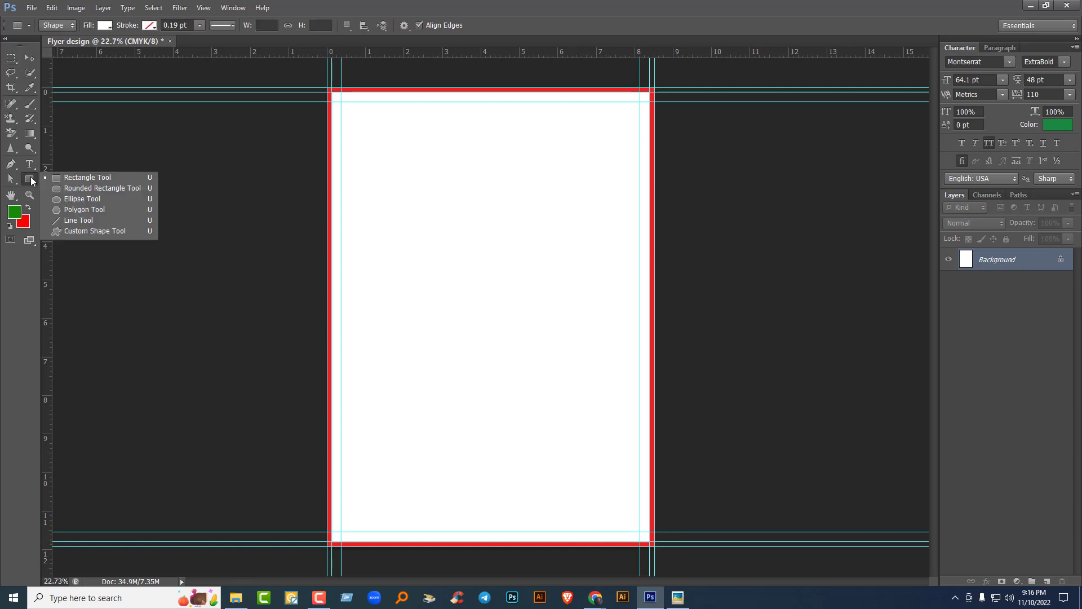
left_click(67, 180)
left_click_drag(327, 88, 654, 546)
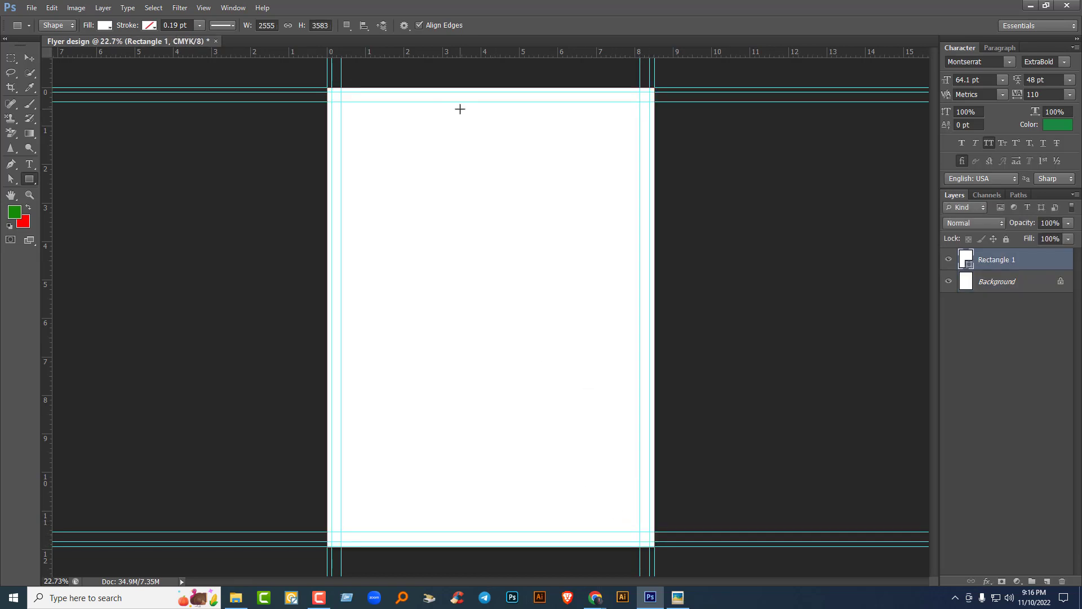
left_click(31, 58)
mouse_move(595, 597)
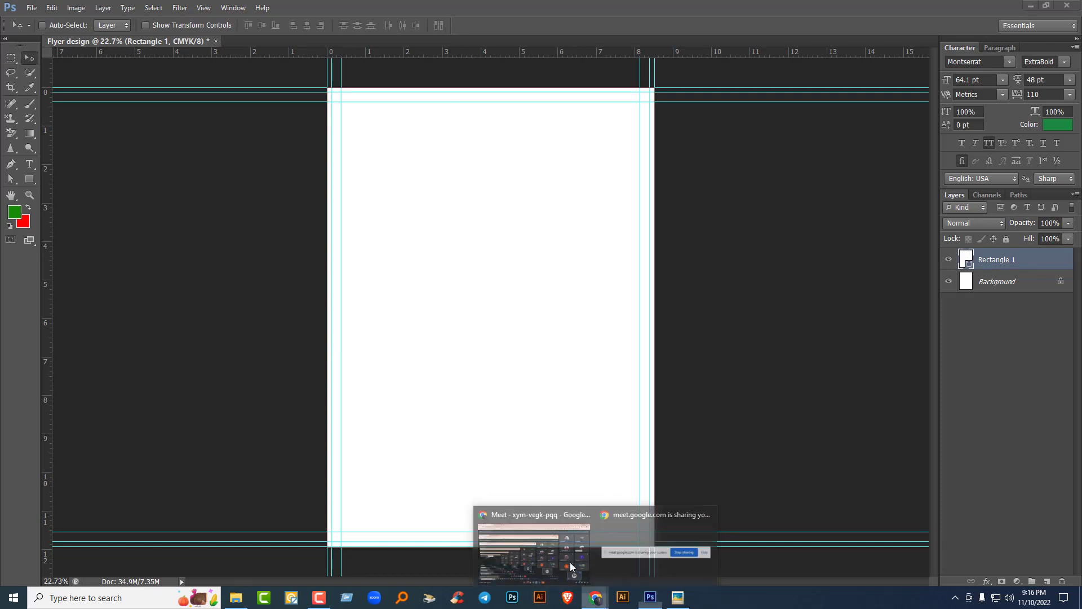
left_click(570, 563)
left_click(659, 123)
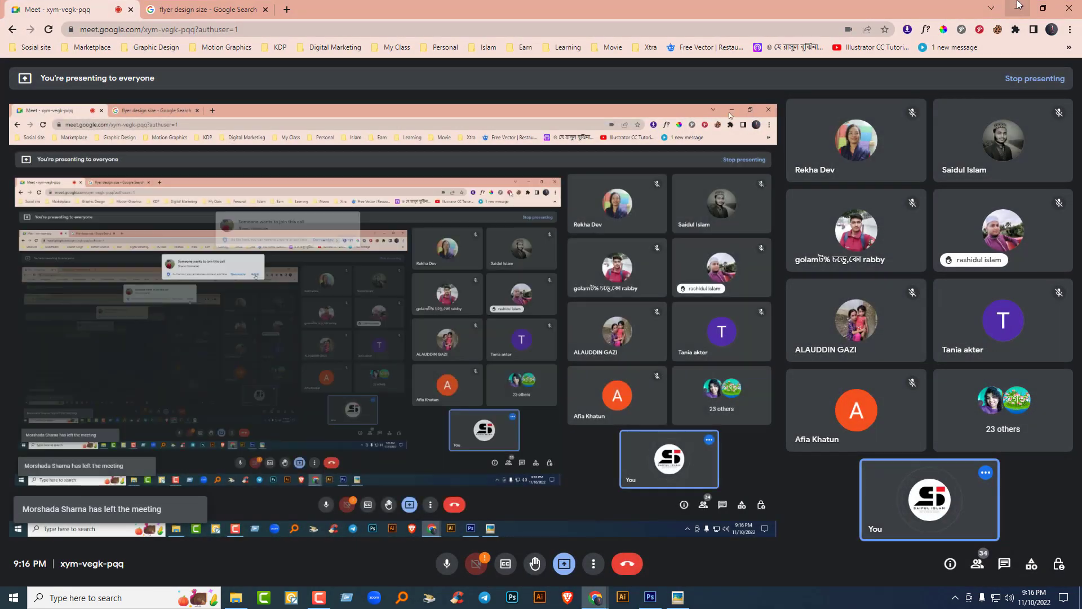
key("alt+Tab")
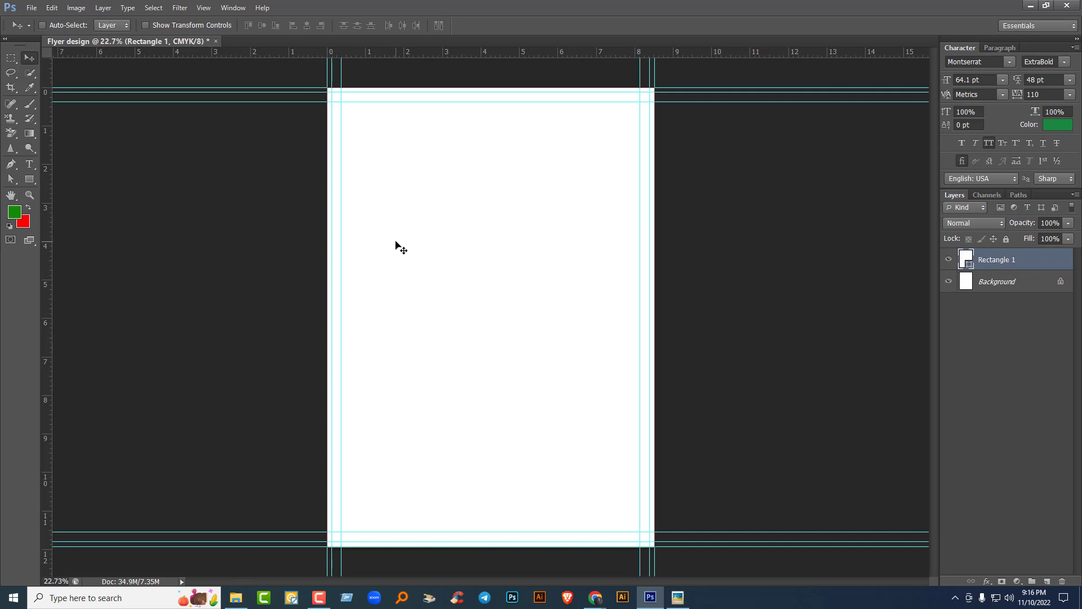
Step: Delete the Background layer and rename the full-canvas rectangle layer as "Main Bg"
left_click(1005, 284)
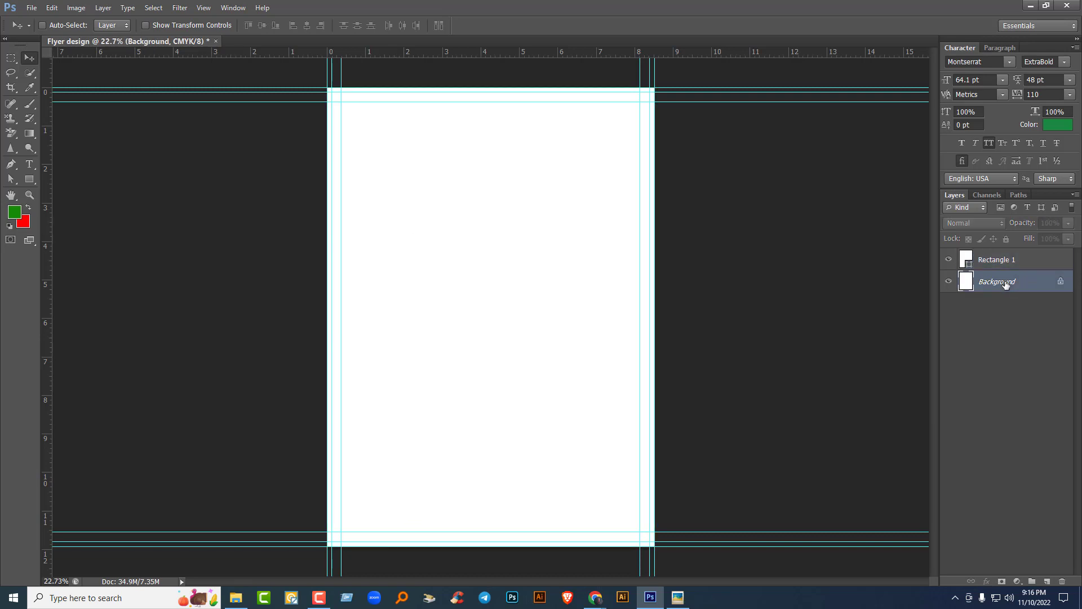
key("Delete")
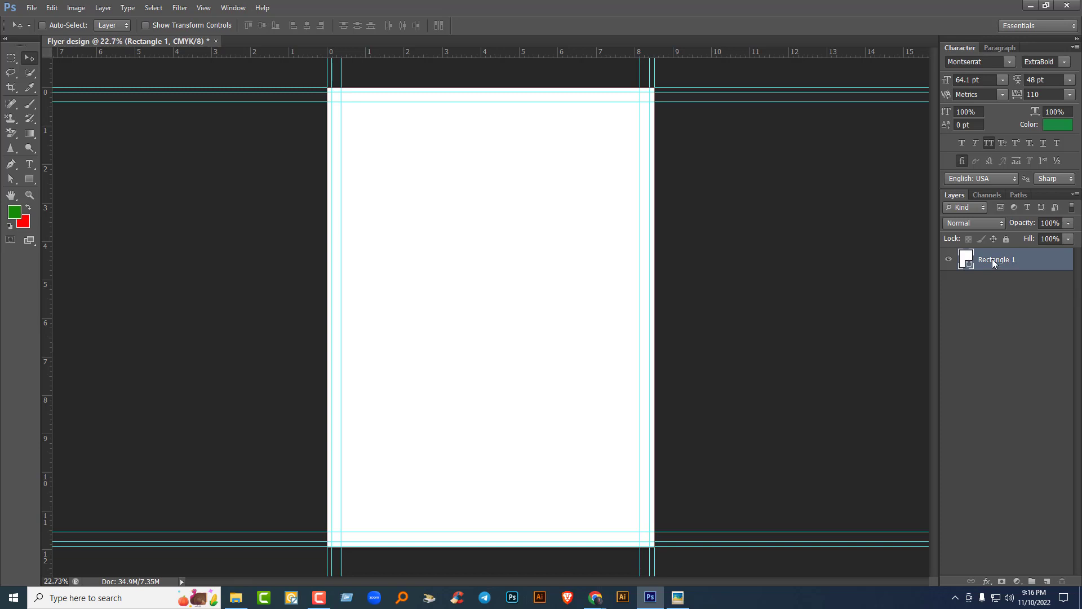
double_click(993, 261)
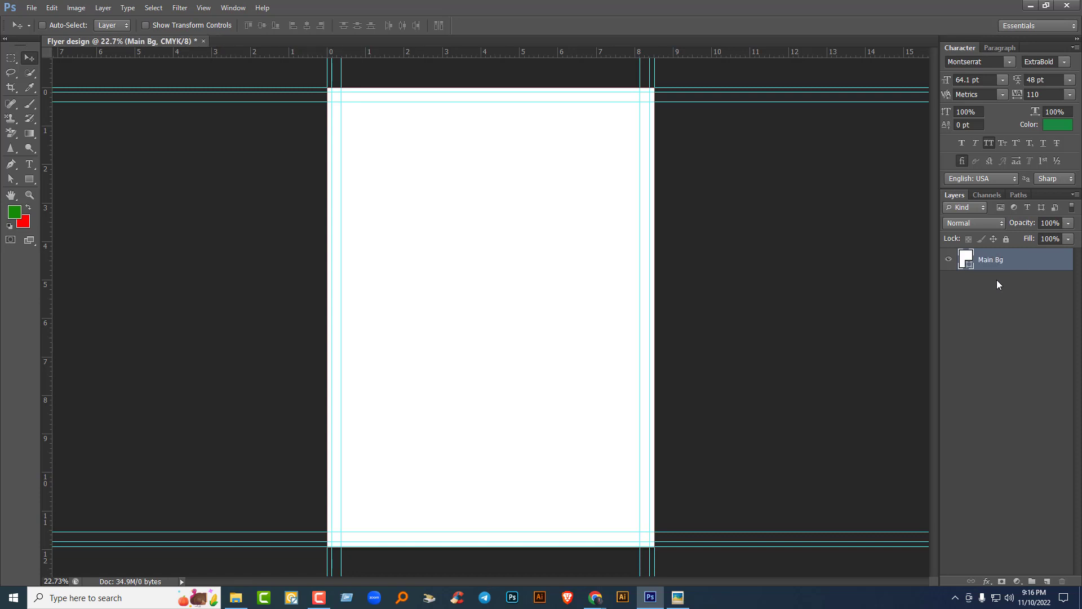
Step: Duplicate the Main Bg layer and rename the copy as "Bleed aria"
key("ctrl+j")
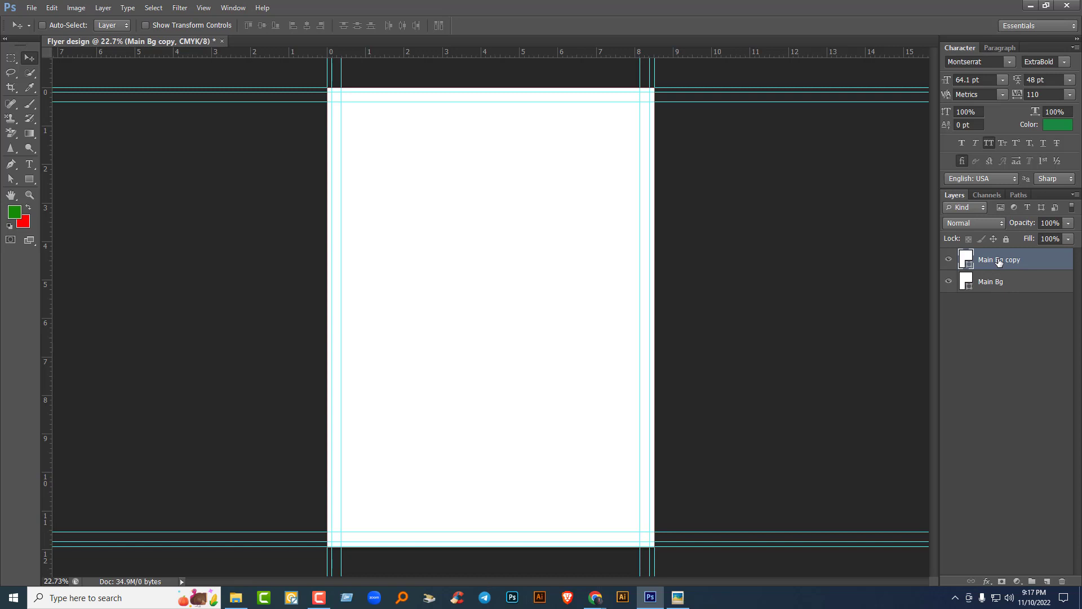
double_click(1000, 261)
type("Bleed aria")
key("Return")
Step: Subtract a rectangle spanning the trim guides from the Bleed aria shape, leaving only the bleed frame
left_click(28, 180)
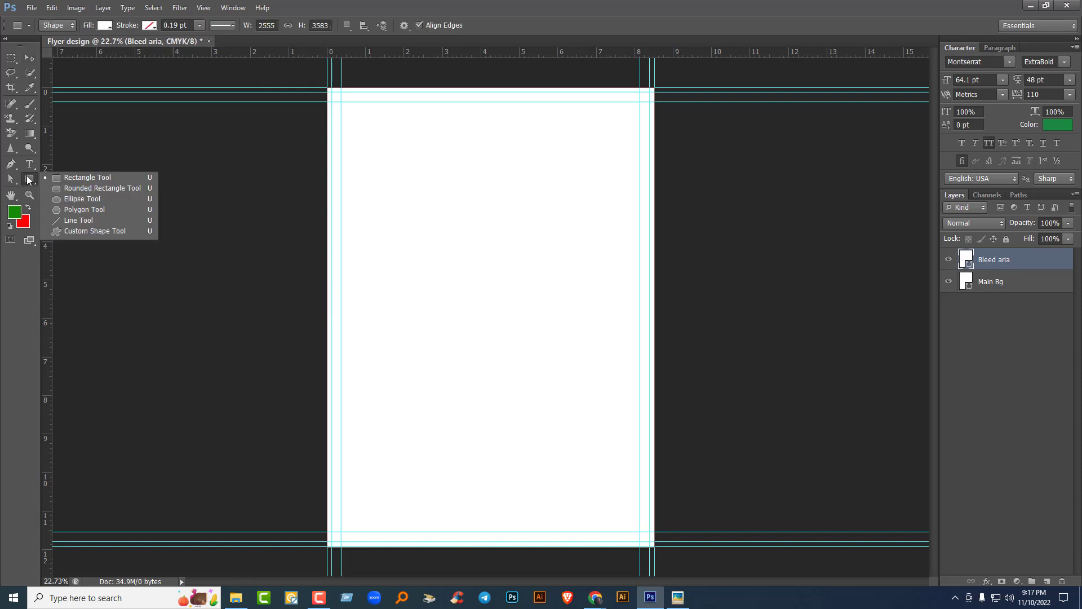
left_click(69, 178)
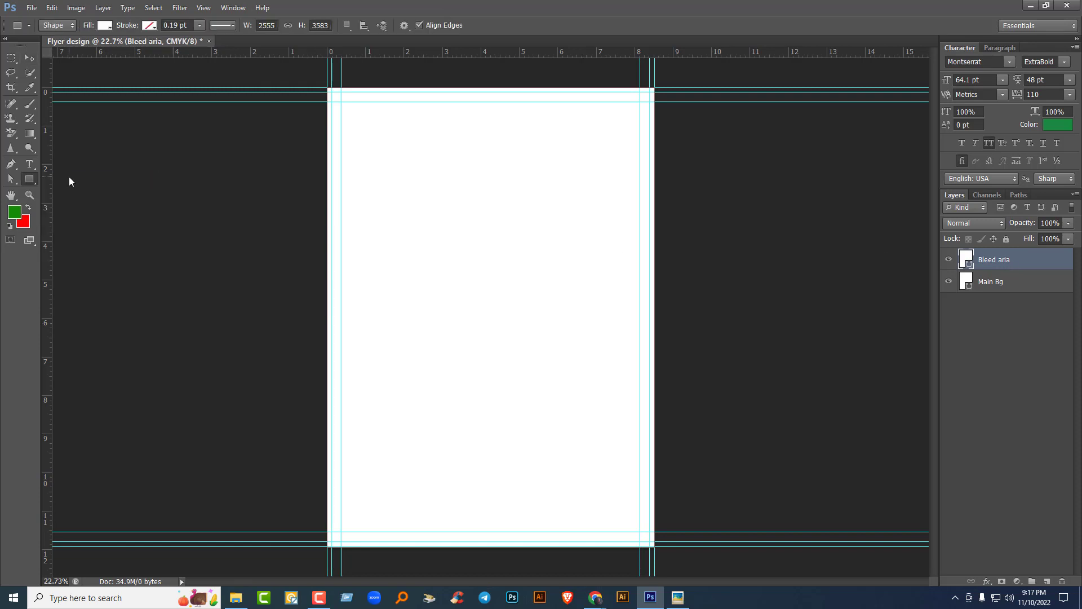
left_click(346, 26)
left_click(366, 61)
left_click_drag(332, 92, 647, 539)
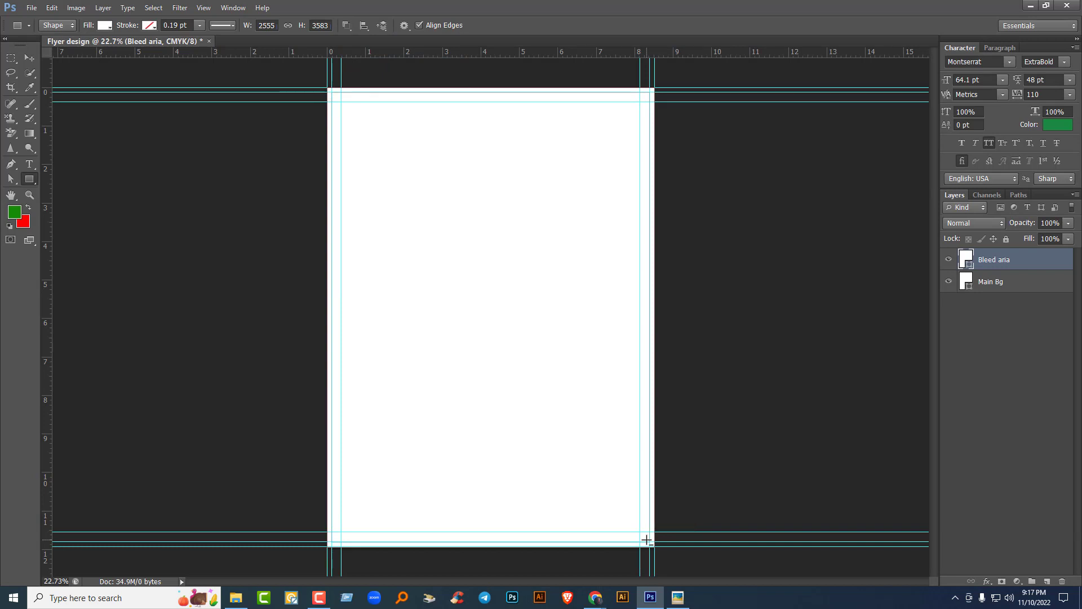
left_click(29, 59)
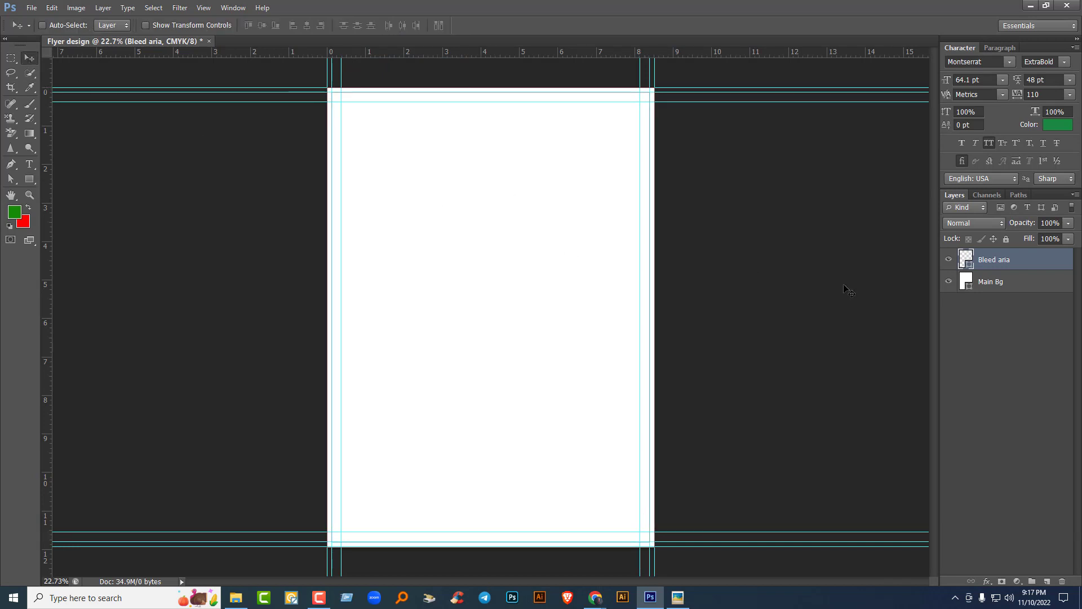
Step: Recolor the Bleed aria frame to red ff0000 and inspect it with the Main Bg layer temporarily hidden
double_click(965, 263)
left_click_drag(718, 171, 755, 135)
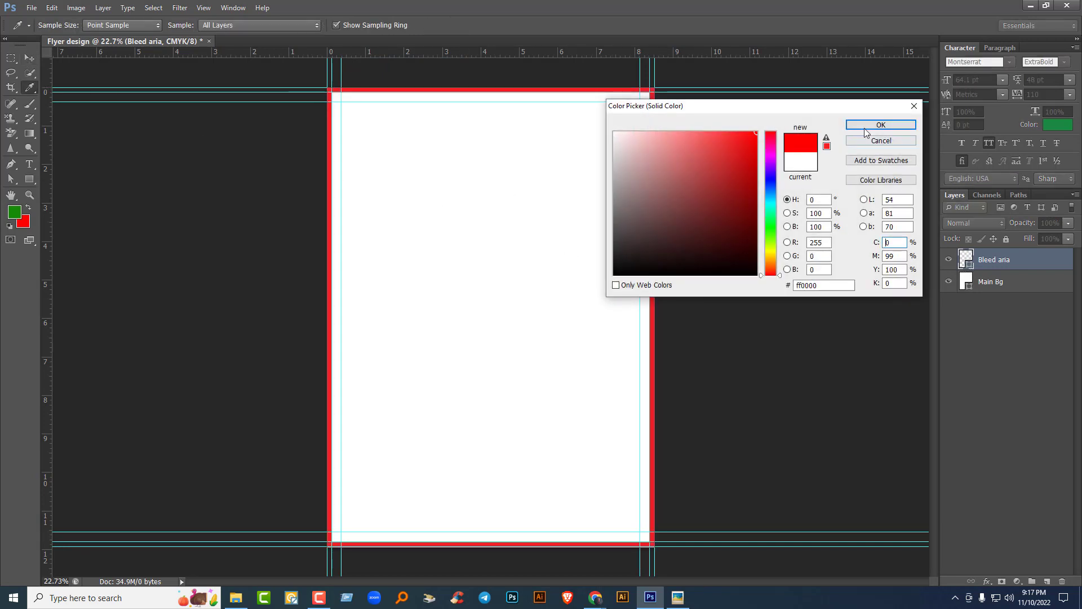
left_click(866, 126)
left_click(948, 282)
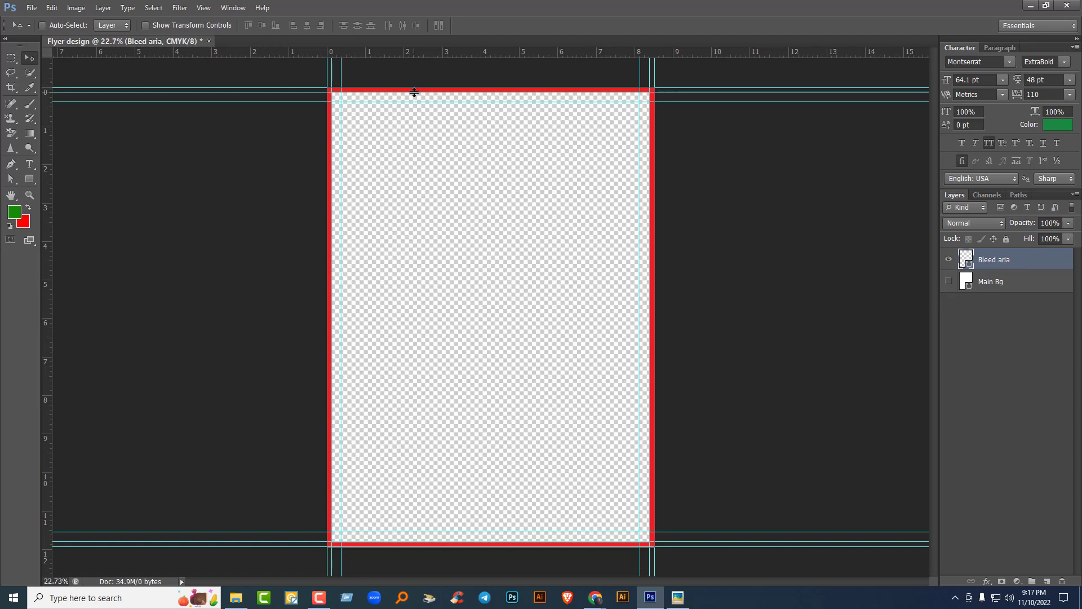
left_click(961, 282)
left_click(948, 281)
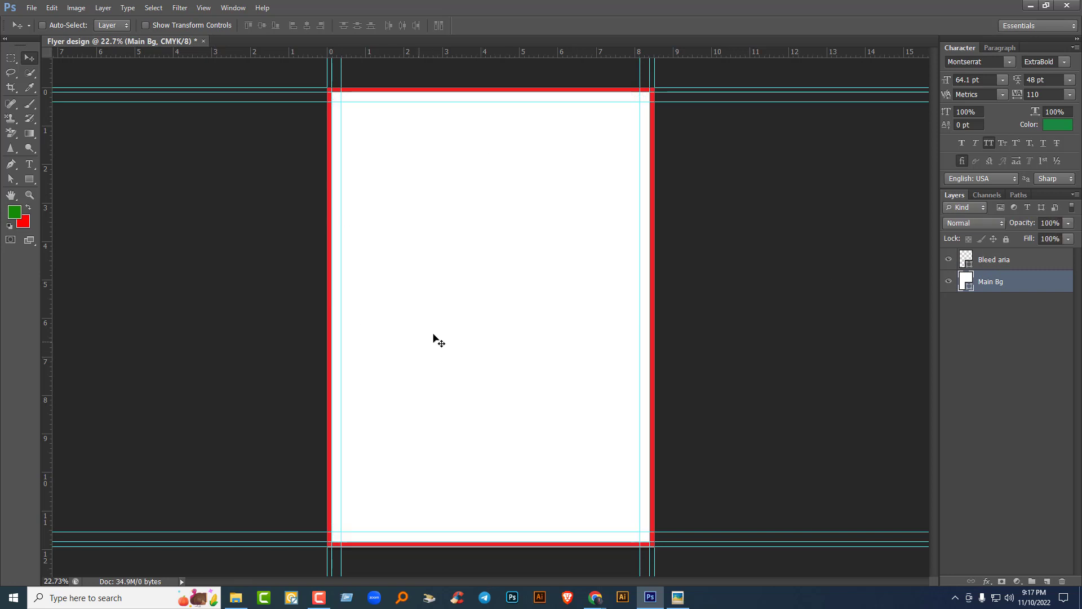
Step: Put the Main Bg layer into its own group named "Main Bg" and collapse the group
key("ctrl+g")
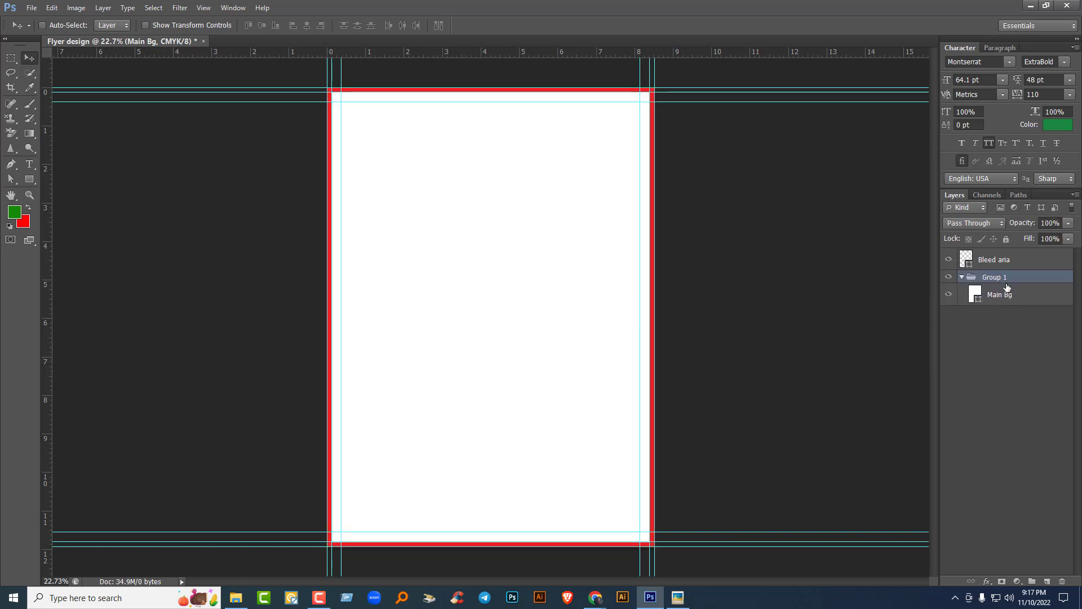
double_click(997, 277)
type("Main Bg")
key("Return")
left_click(962, 278)
Step: Put the Bleed aria layer into a group named "Bleed aria", then collapse and hide that group
left_click(1017, 262)
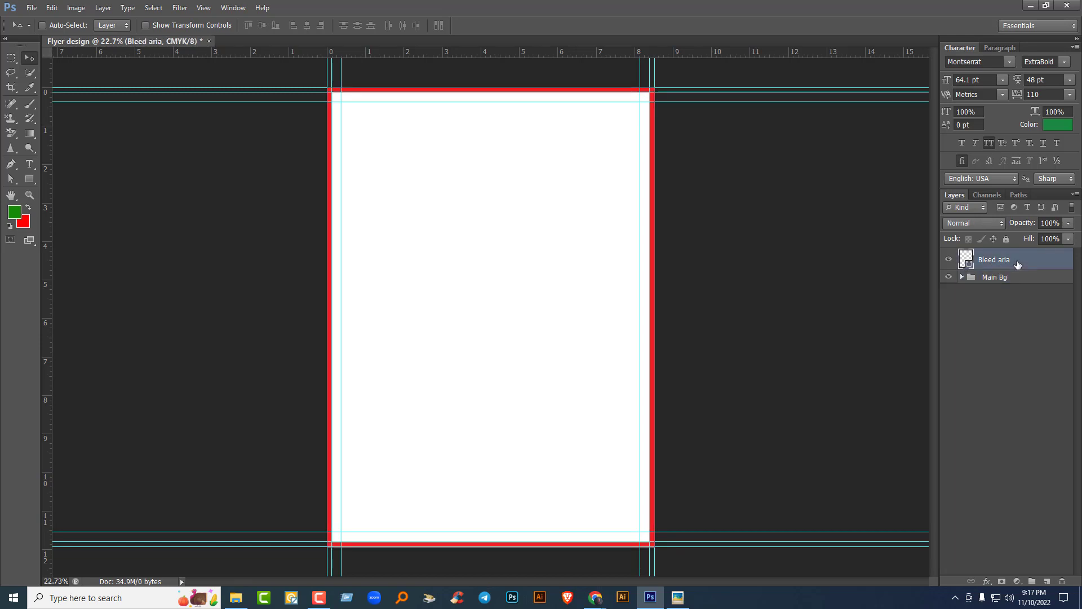
key("ctrl+g")
double_click(994, 255)
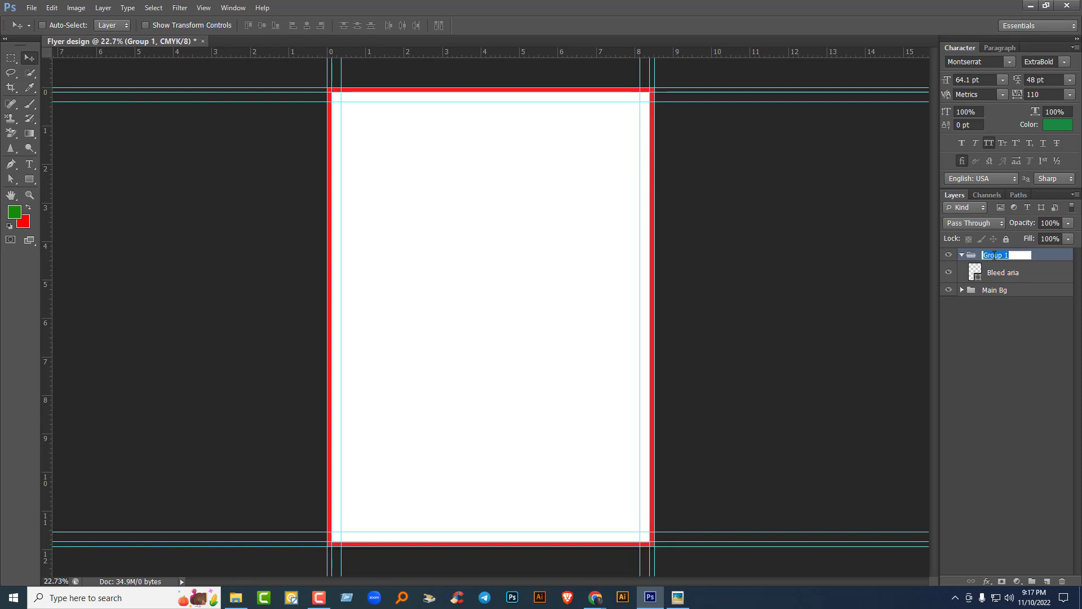
type("Bleed aria")
key("Return")
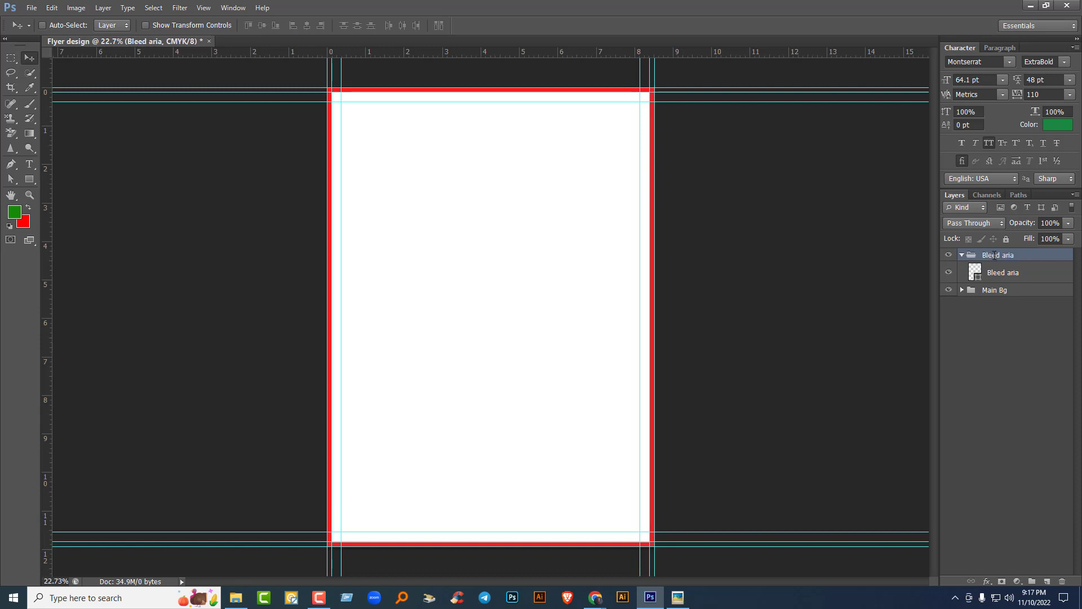
left_click(962, 255)
left_click(950, 254)
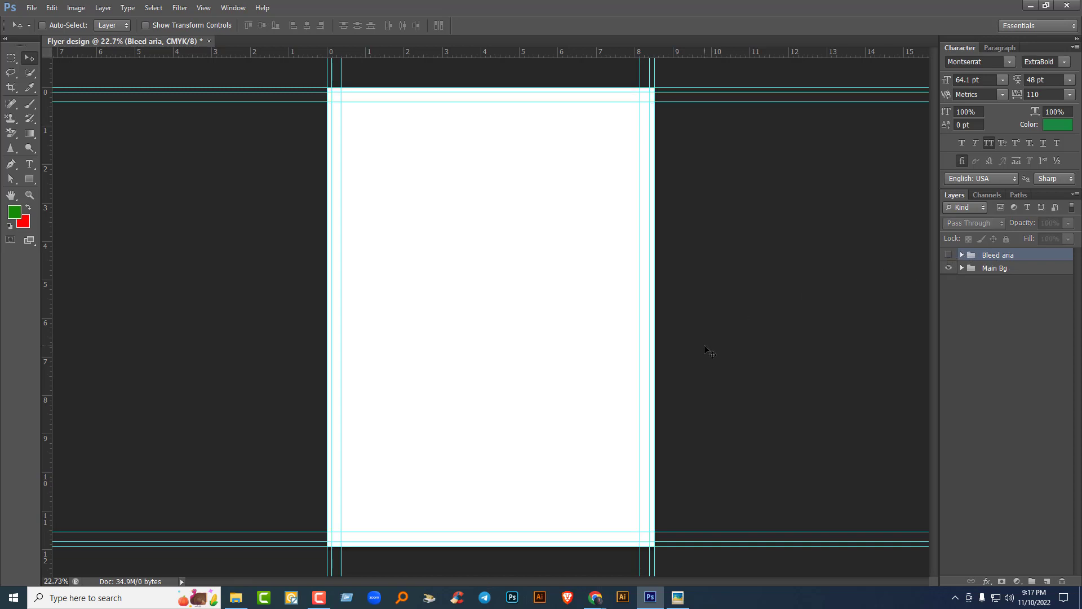
Step: Save the document to the Desktop as Flyer design.psd with layers included
key("ctrl+s")
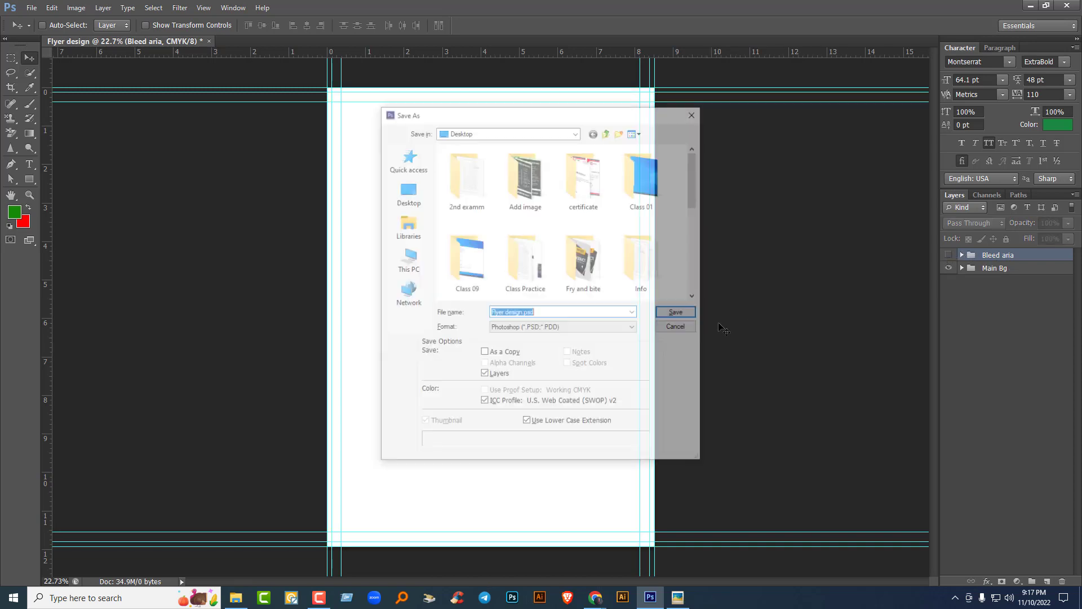
left_click(418, 197)
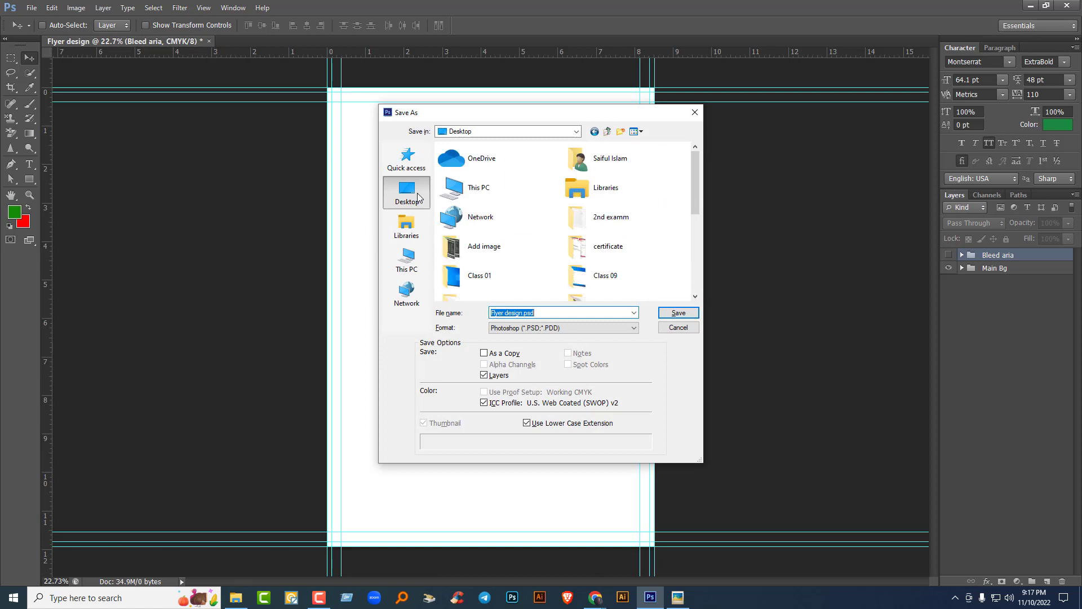
left_click(677, 313)
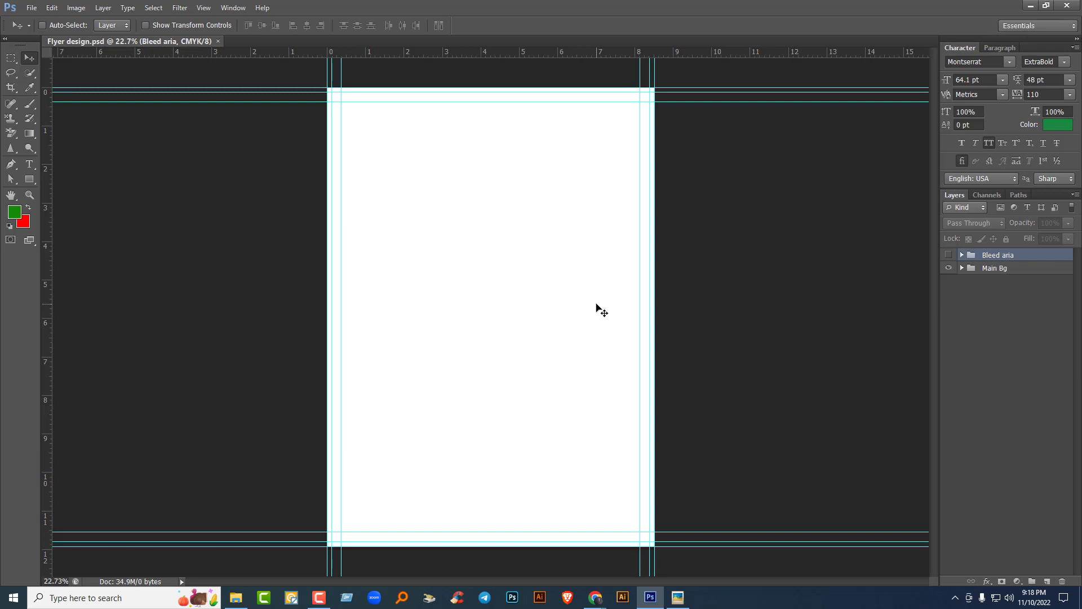
Step: Place Logo 004.psd from the Element folder under Class 07 on the Graphic Design 02 (F:) drive
left_click(32, 8)
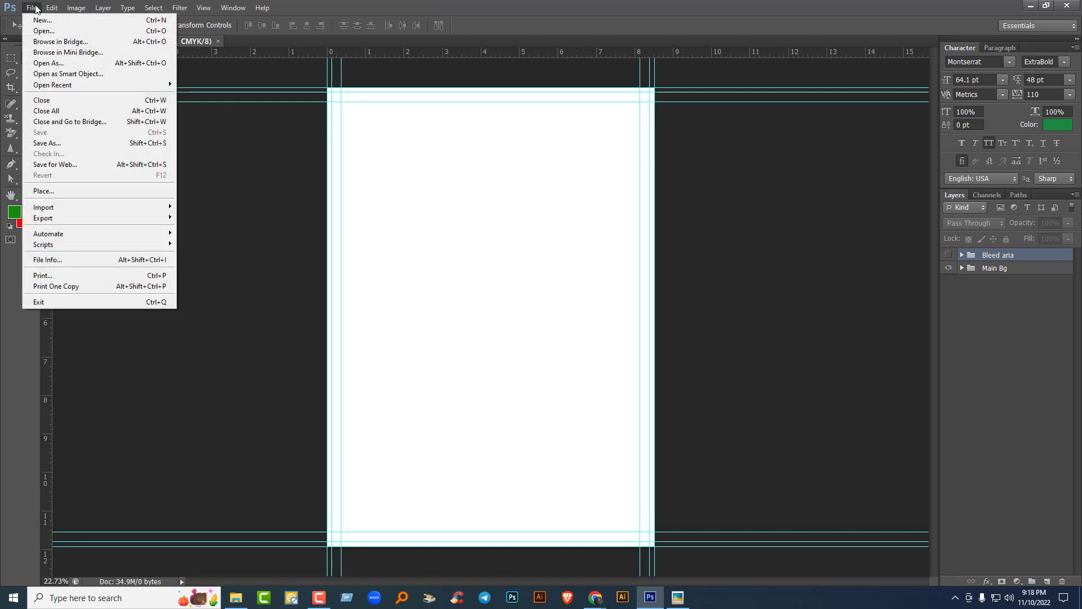
left_click(68, 191)
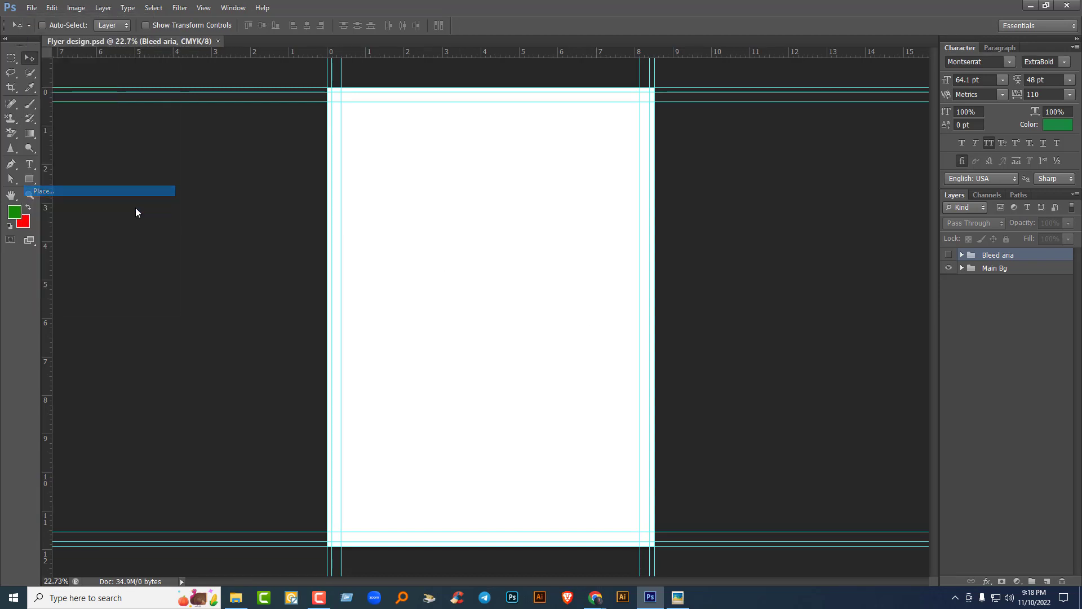
left_click(510, 131)
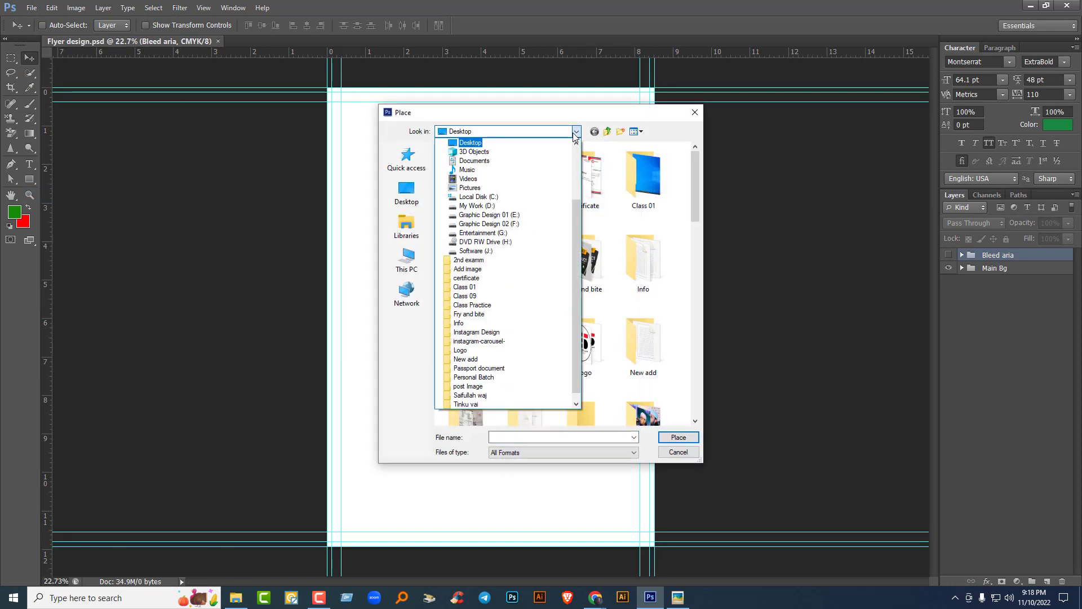
left_click(506, 223)
double_click(481, 182)
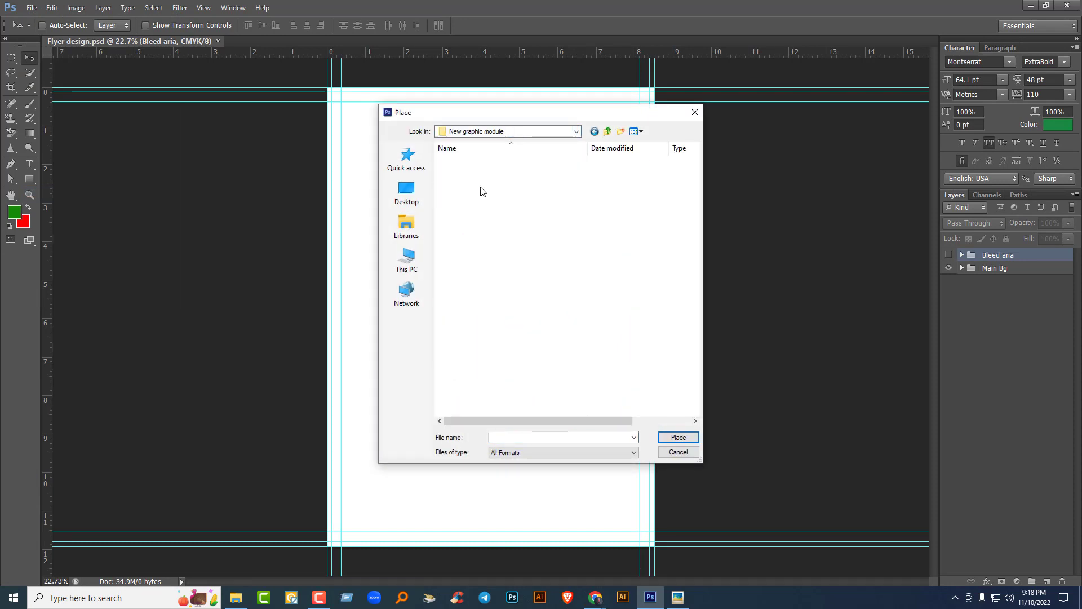
double_click(475, 224)
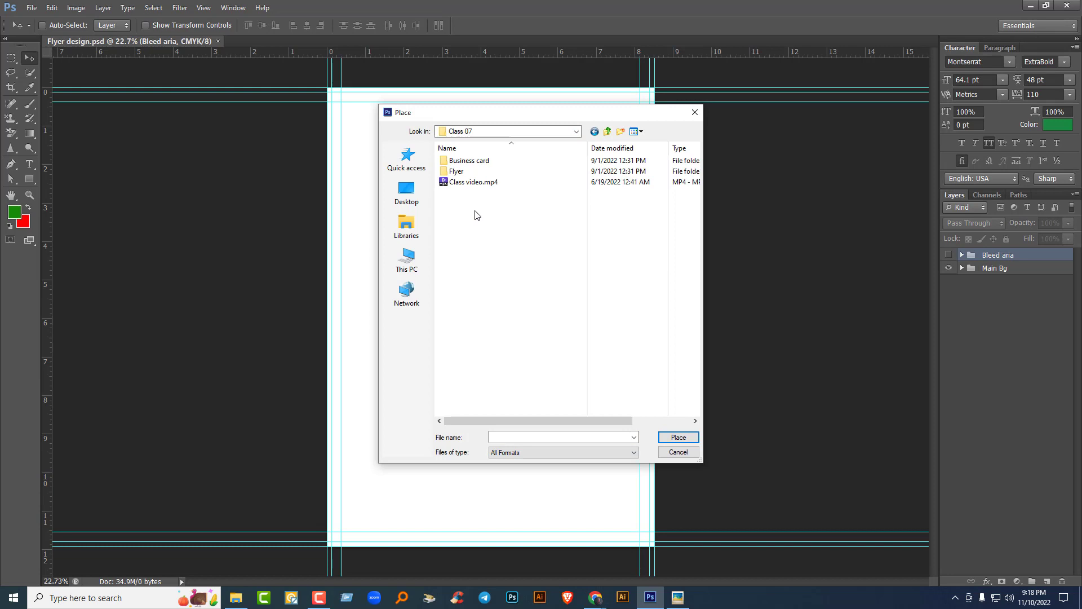
double_click(474, 162)
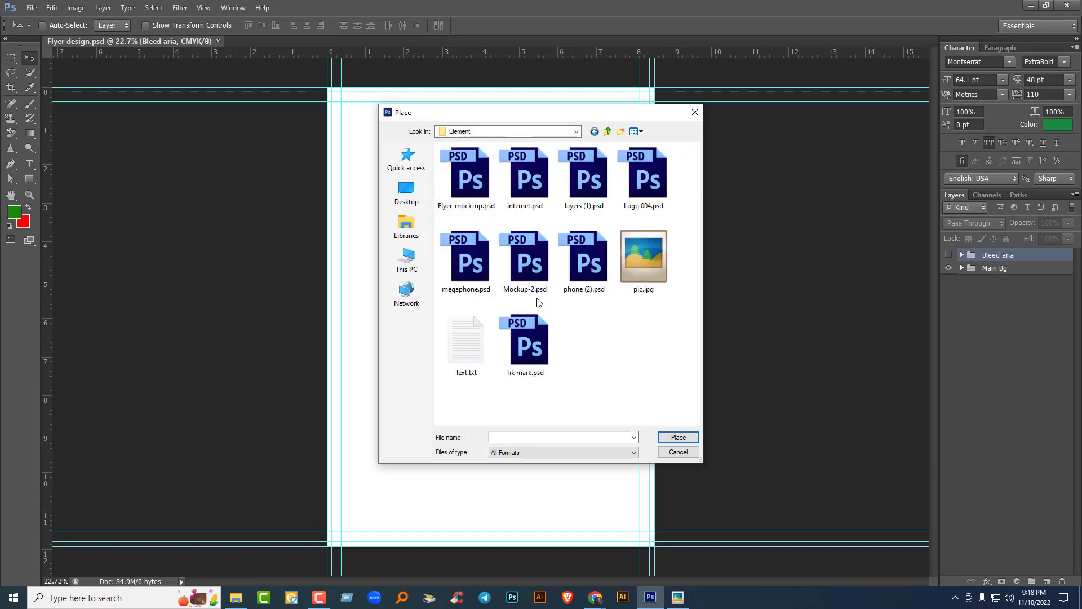
left_click(643, 189)
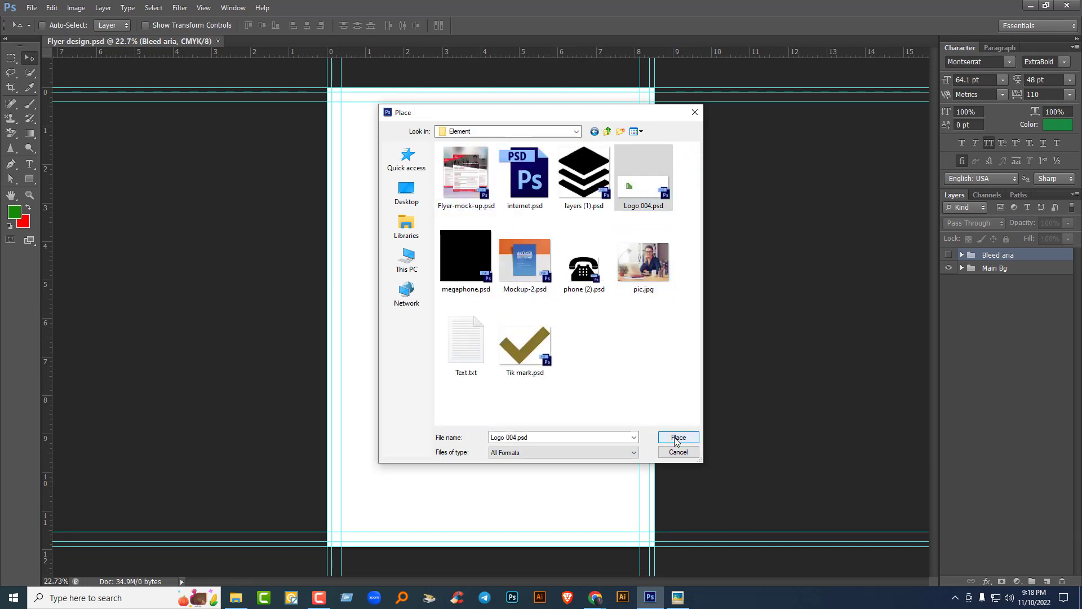
left_click(674, 438)
Step: Move the placed logo to the upper-left margin corner of the flyer and scale it down to about half size
left_click_drag(490, 302, 430, 128)
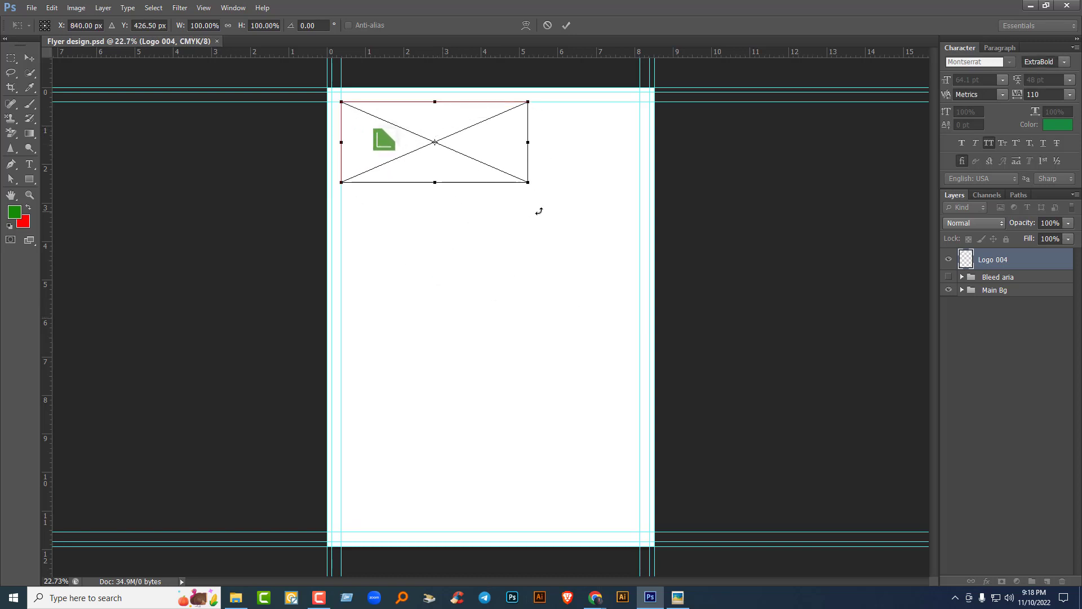
left_click_drag(528, 182, 432, 140)
key("Return")
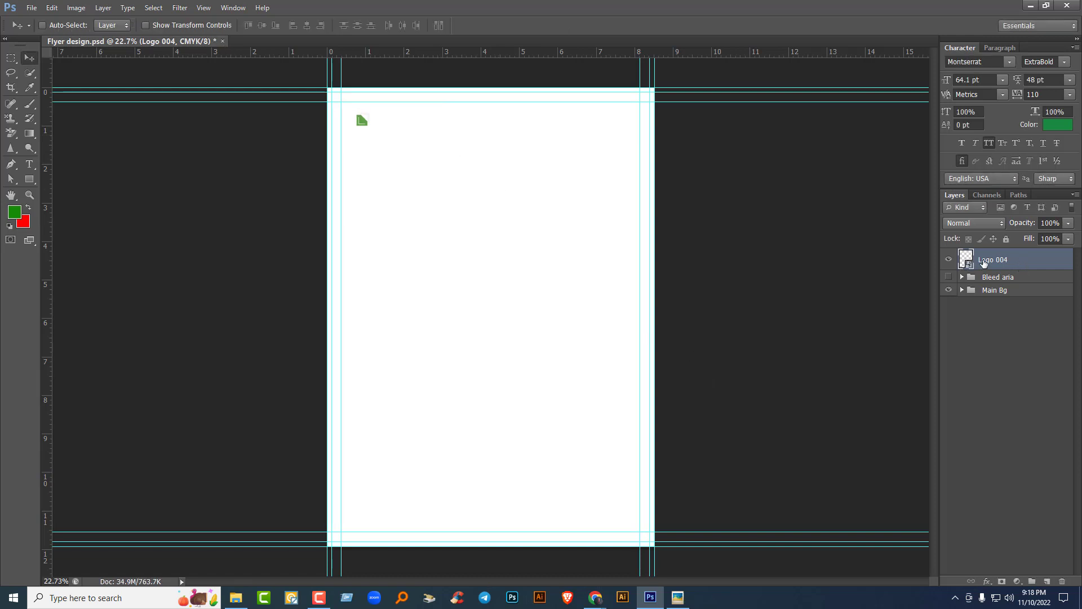
Step: Put the Logo 004 layer into a group named "Logo" and collapse that group
key("ctrl+g")
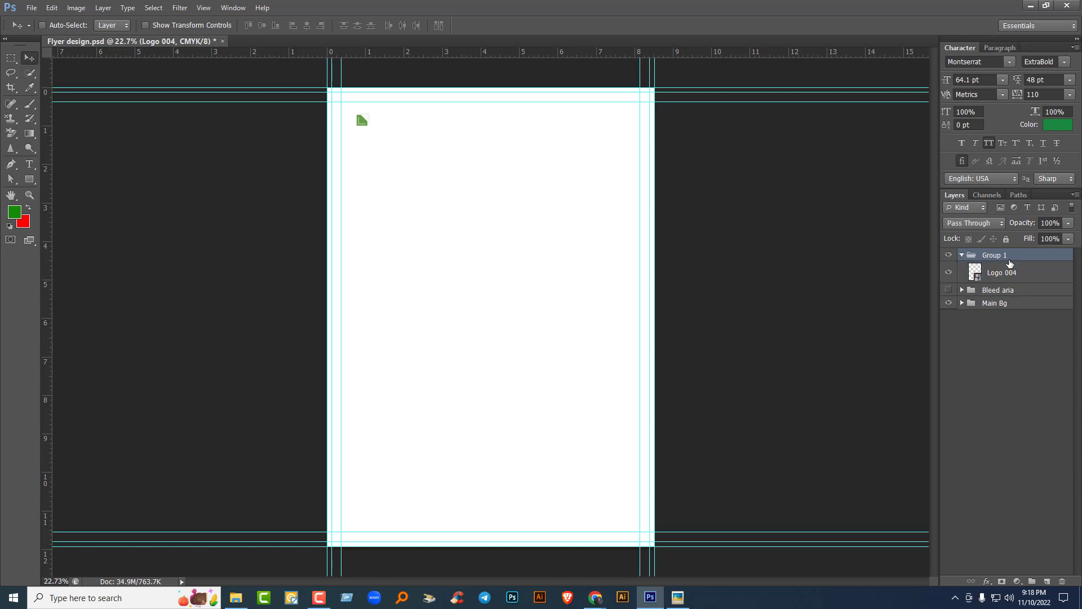
double_click(995, 256)
type("Logo")
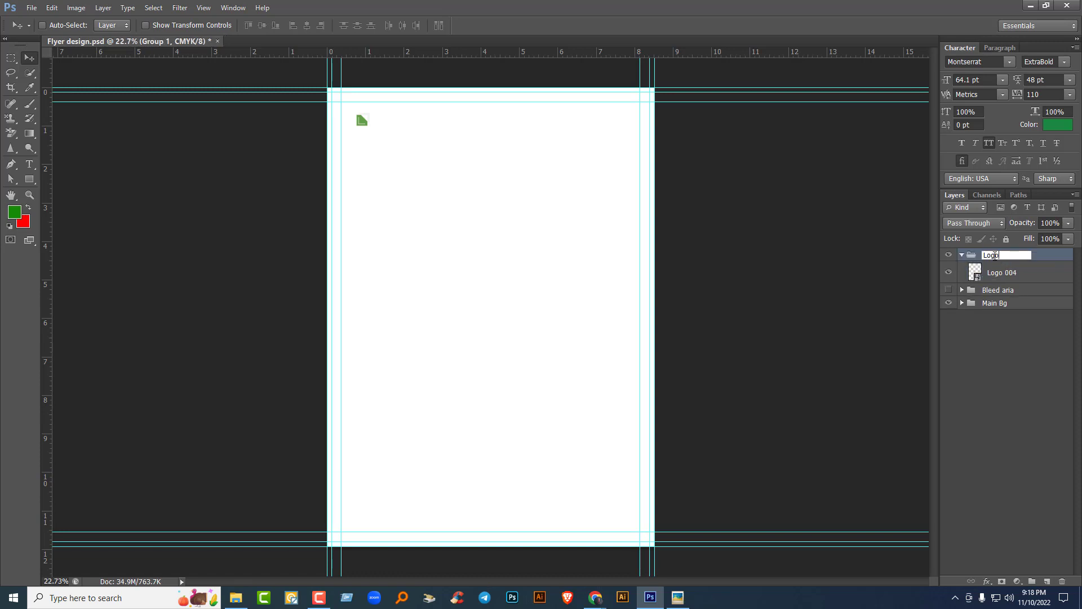
key("Return")
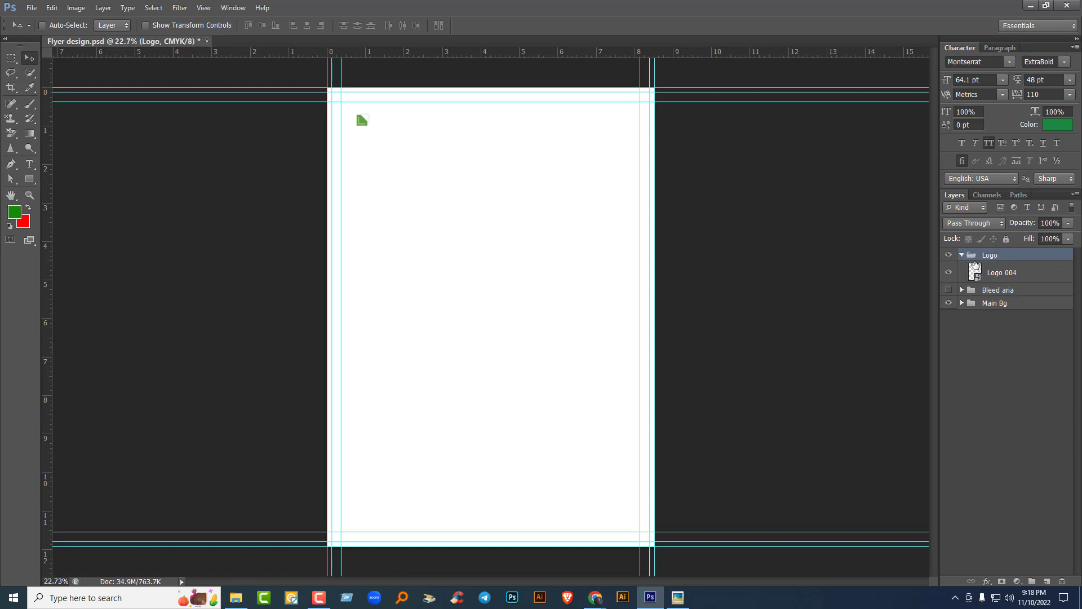
left_click(962, 255)
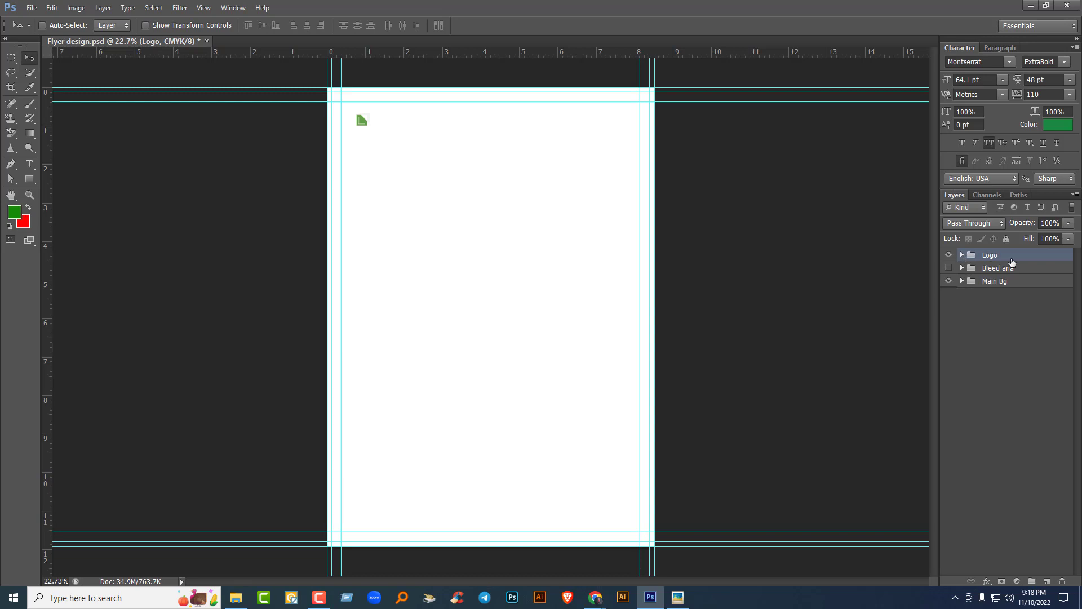
Step: Move the Logo group below the Bleed aria group, hide it, and save the document
left_click_drag(1012, 261, 1006, 273)
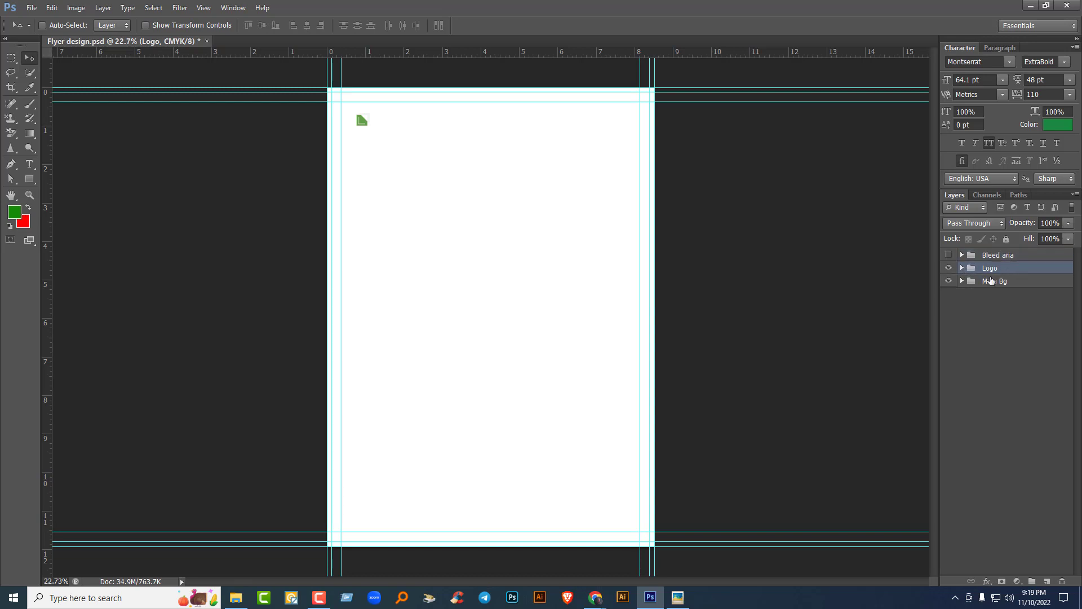
left_click(949, 269)
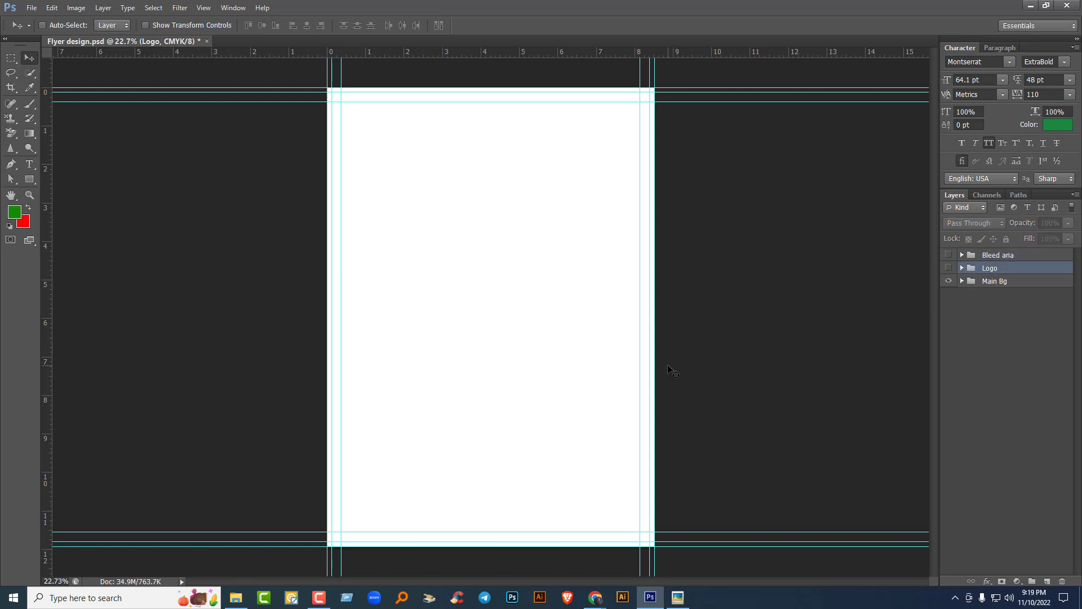
key("ctrl+s")
Step: Draw a black-filled rectangle about 2555 by 1205 px across the full page width in the upper half of the flyer
left_click(29, 180)
left_click(70, 177)
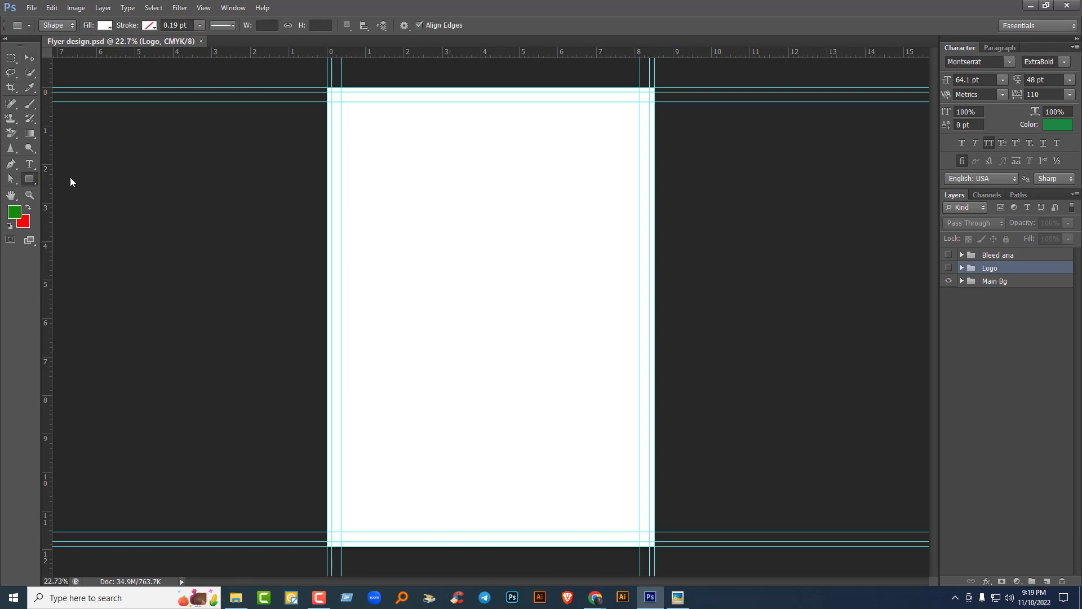
left_click(105, 26)
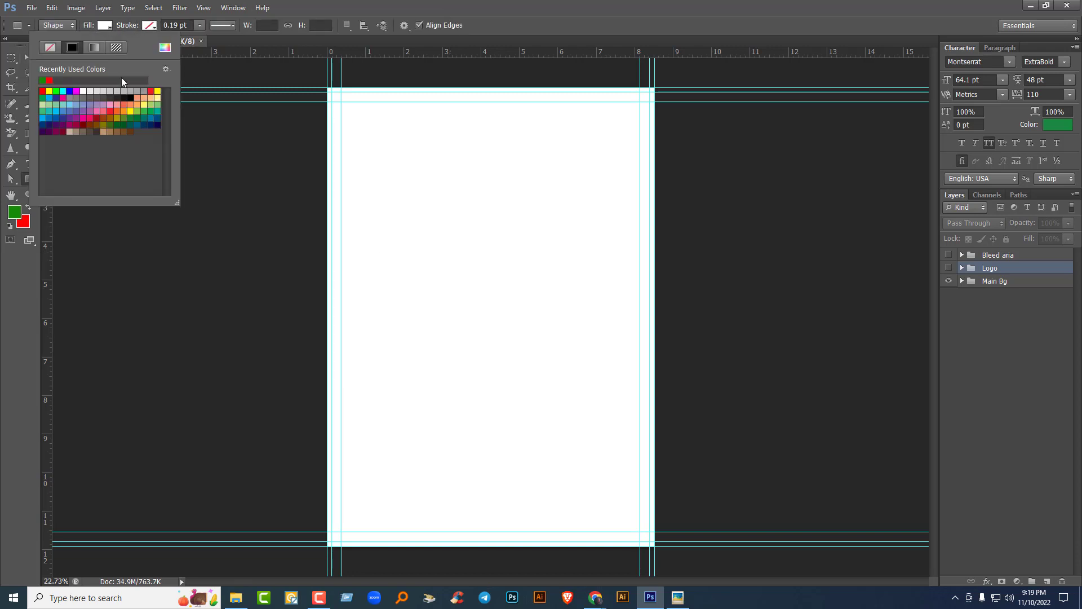
left_click(129, 95)
left_click(364, 97)
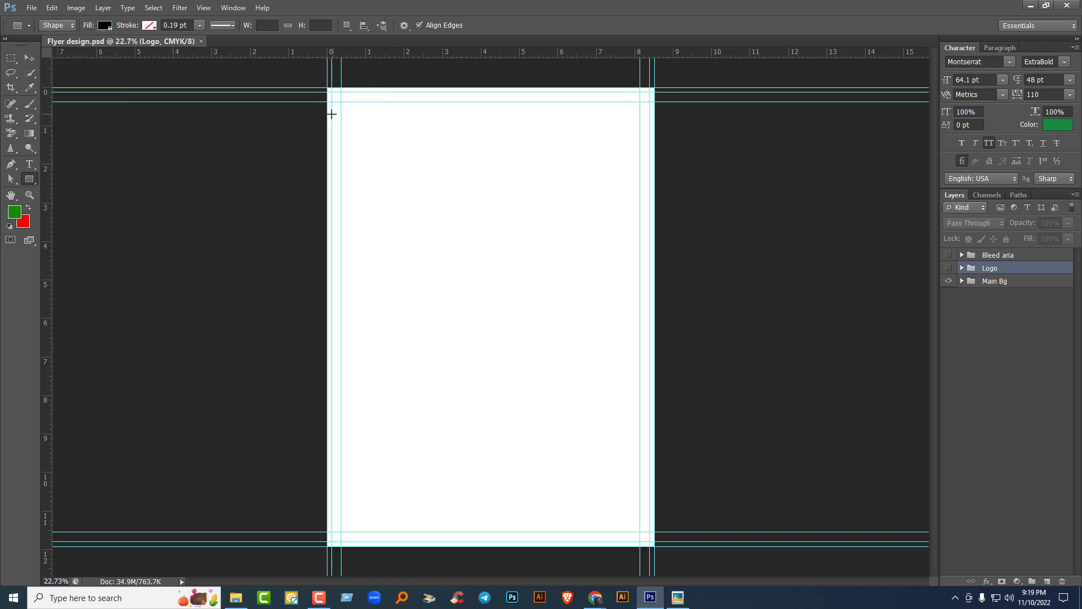
mouse_move(327, 116)
left_mouse_down()
mouse_move(523, 311)
mouse_move(633, 319)
mouse_move(633, 336)
mouse_move(650, 288)
left_mouse_up()
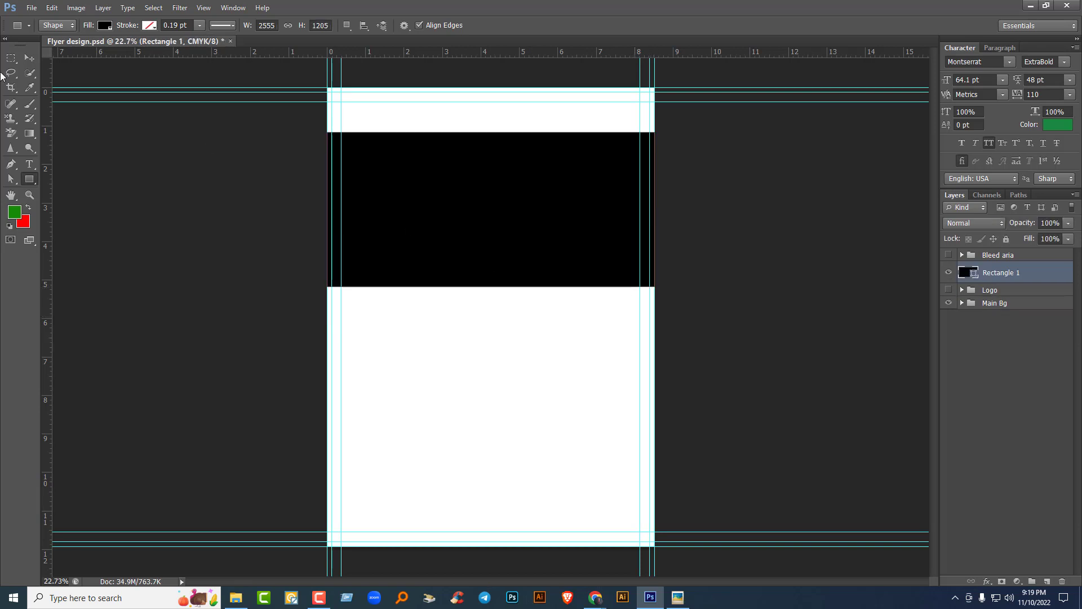
key("v")
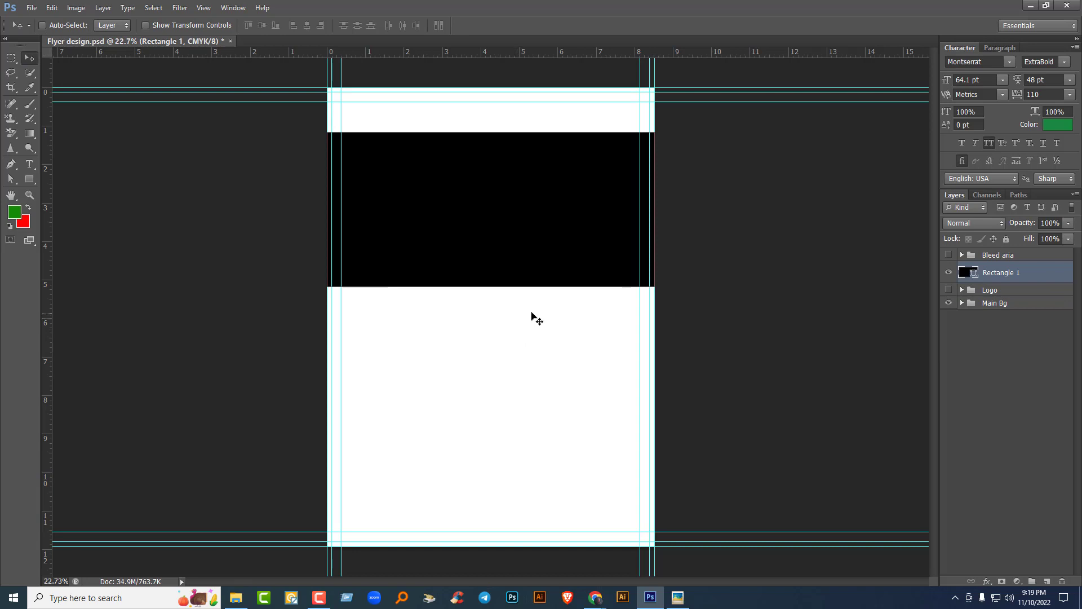
Step: Place pic.jpg from the Element folder and move it up so it covers the black rectangle
left_click(33, 8)
left_click(50, 191)
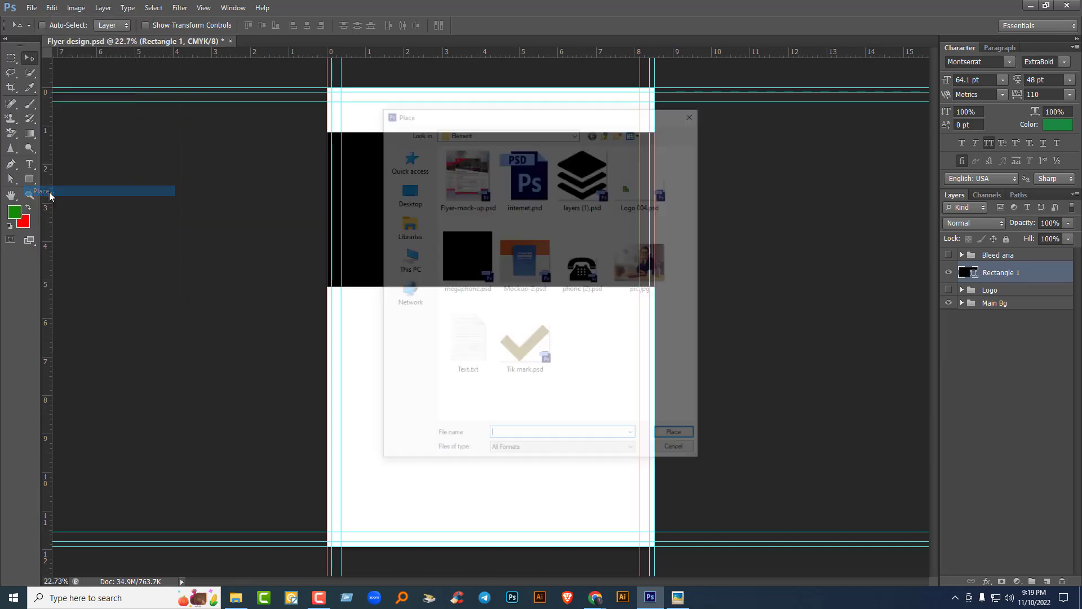
left_click(637, 282)
left_click(679, 441)
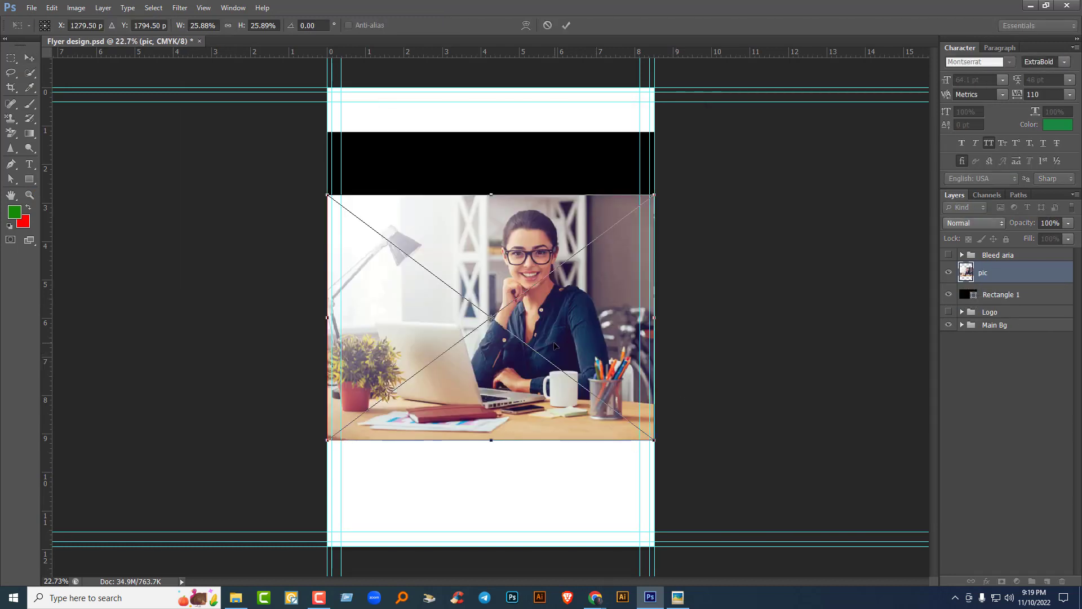
left_click_drag(579, 350, 576, 276)
key("Return")
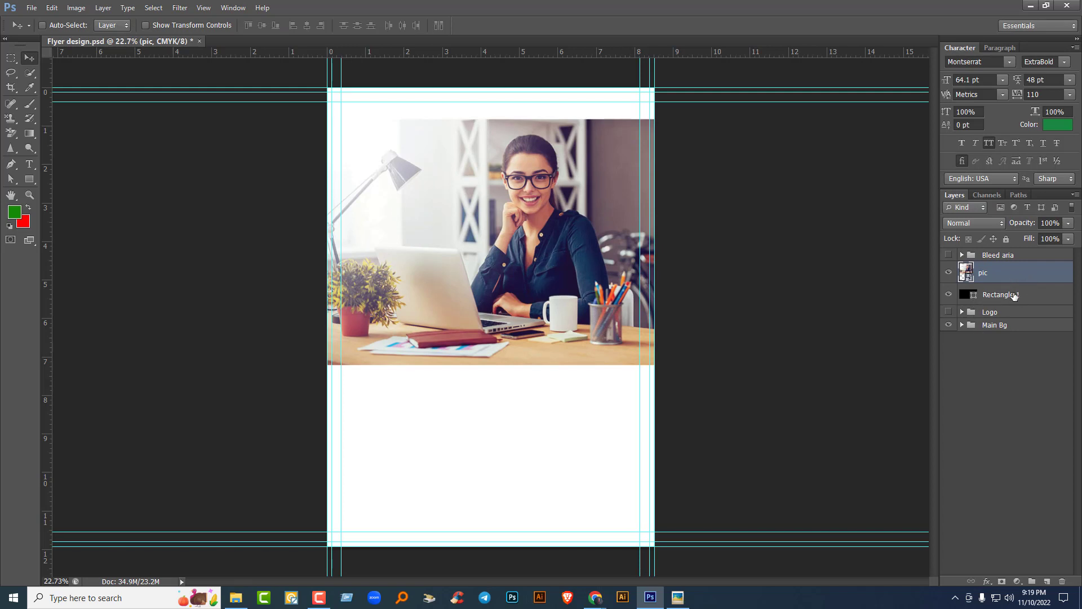
Step: Switch to the Google Meet call in Chrome, admit the waiting participant, and return to Photoshop
mouse_move(595, 597)
left_click(533, 544)
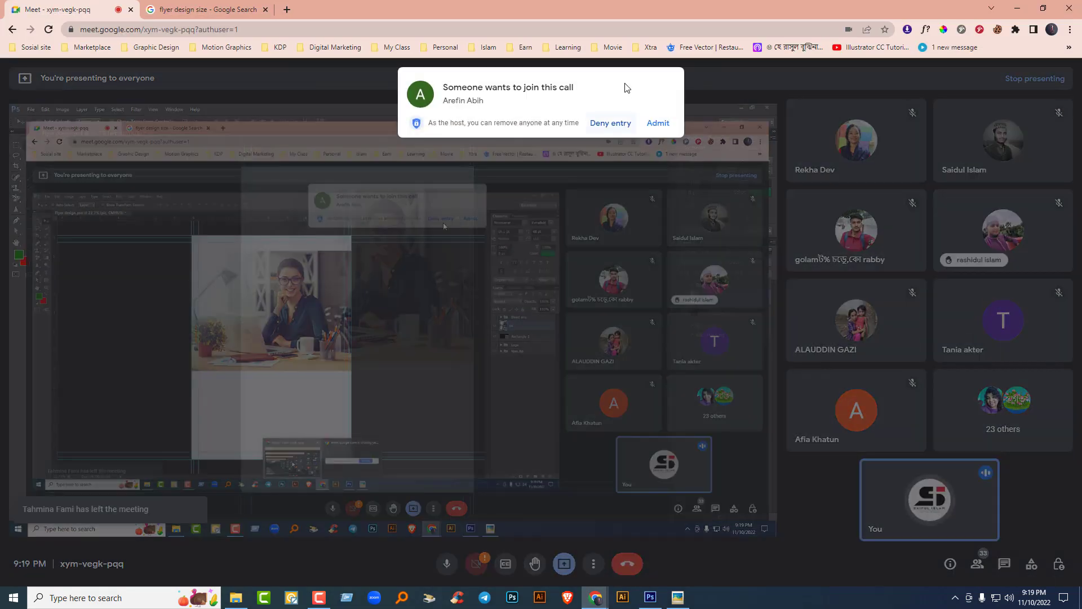
left_click(658, 123)
key("alt+Tab")
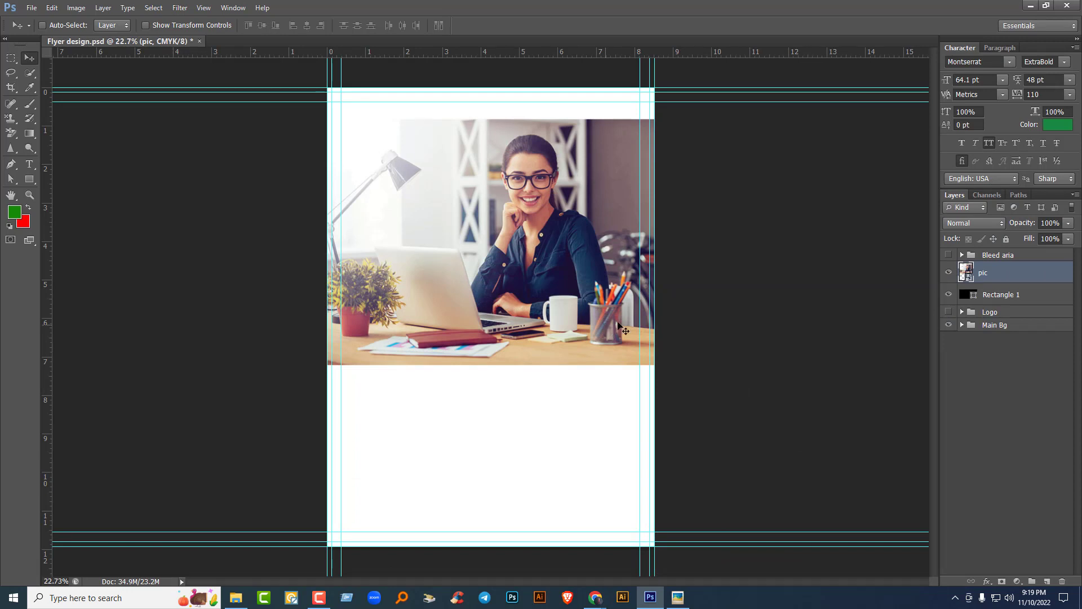
Step: Clip the pic layer to Rectangle 1 and stretch the rectangle downward to about 118% of its height
right_click(1034, 276)
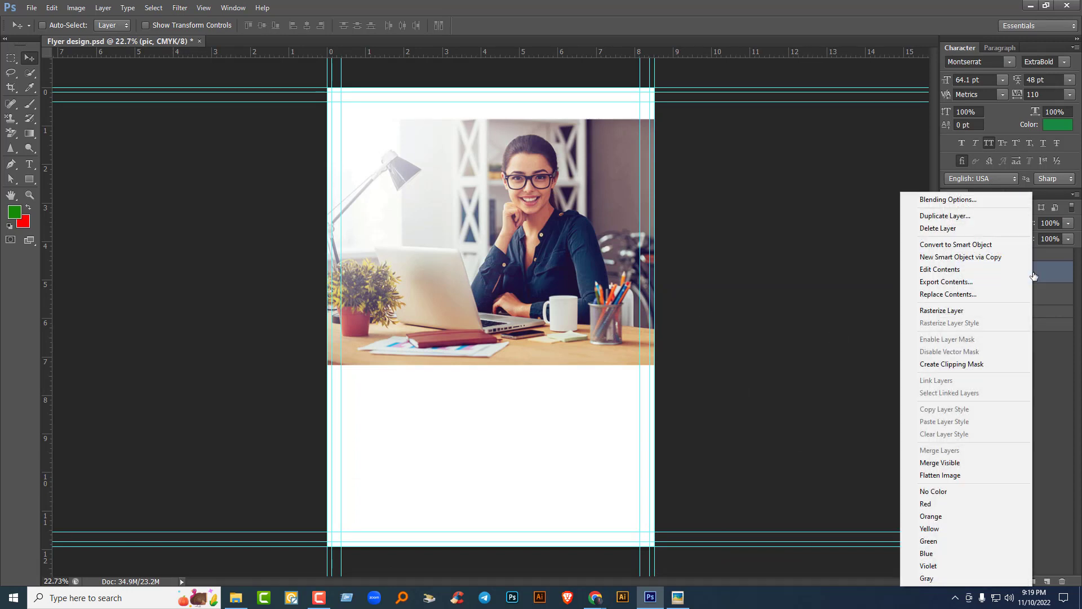
left_click(948, 364)
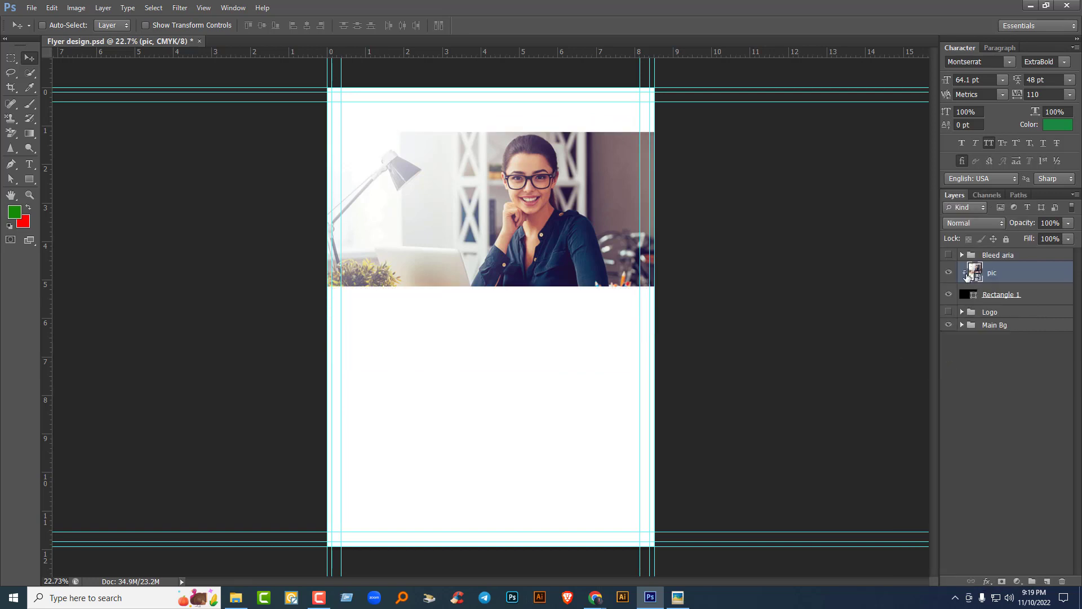
left_click(1029, 295)
key("ctrl+t")
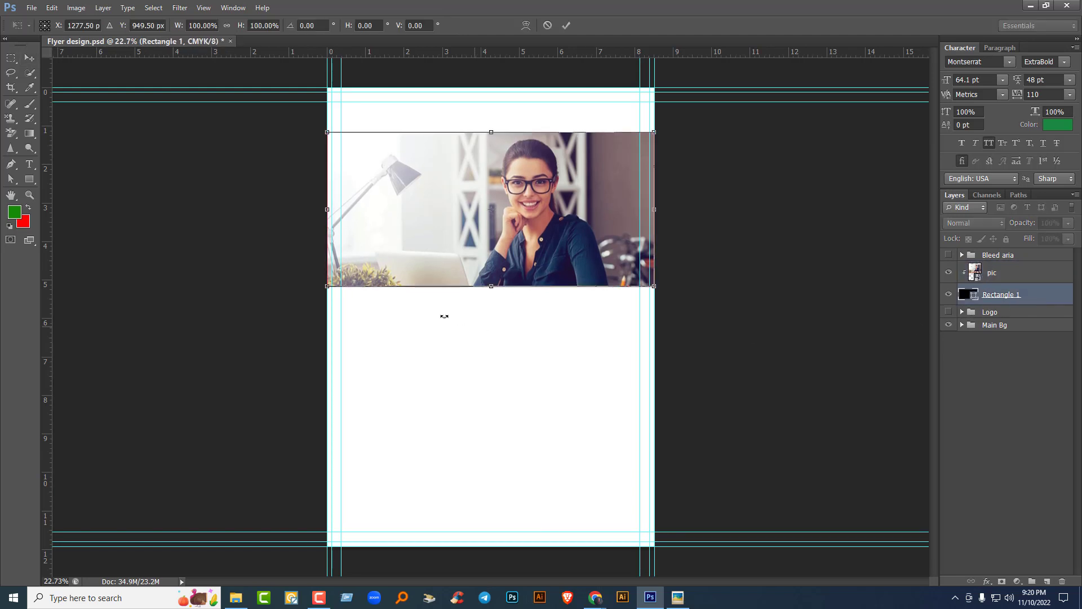
left_click_drag(489, 296, 492, 315)
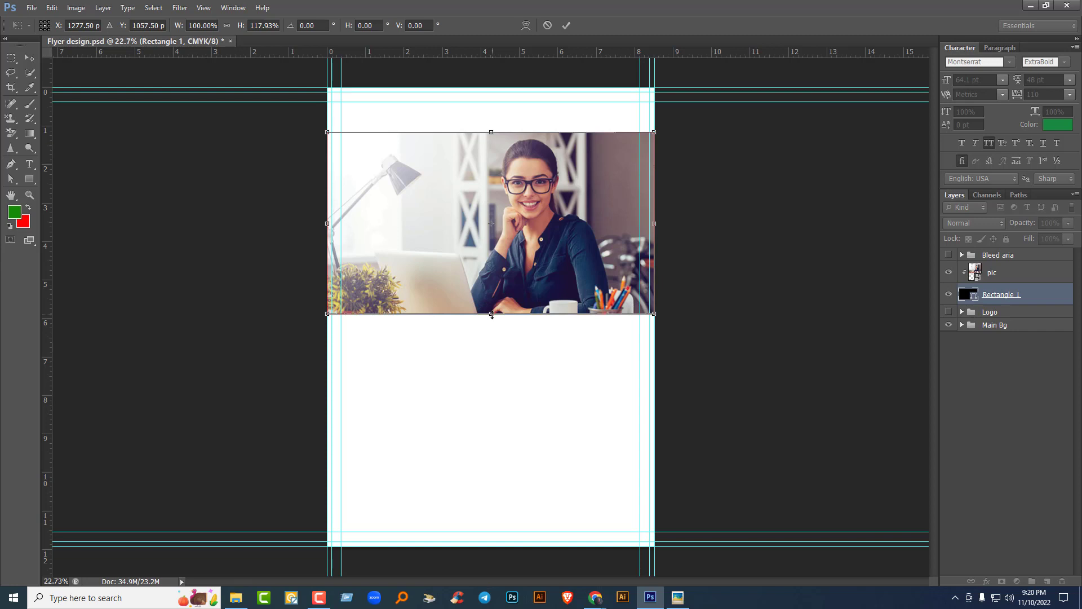
key("Return")
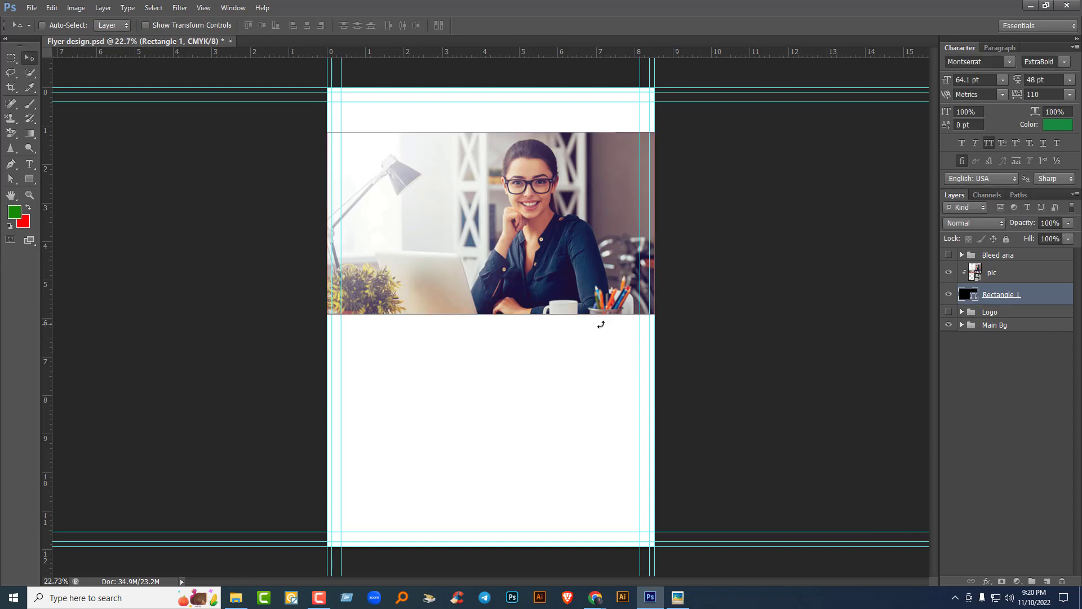
Step: Group the pic and Rectangle 1 layers as "image" and place that group directly below the Logo group
left_click(1004, 274)
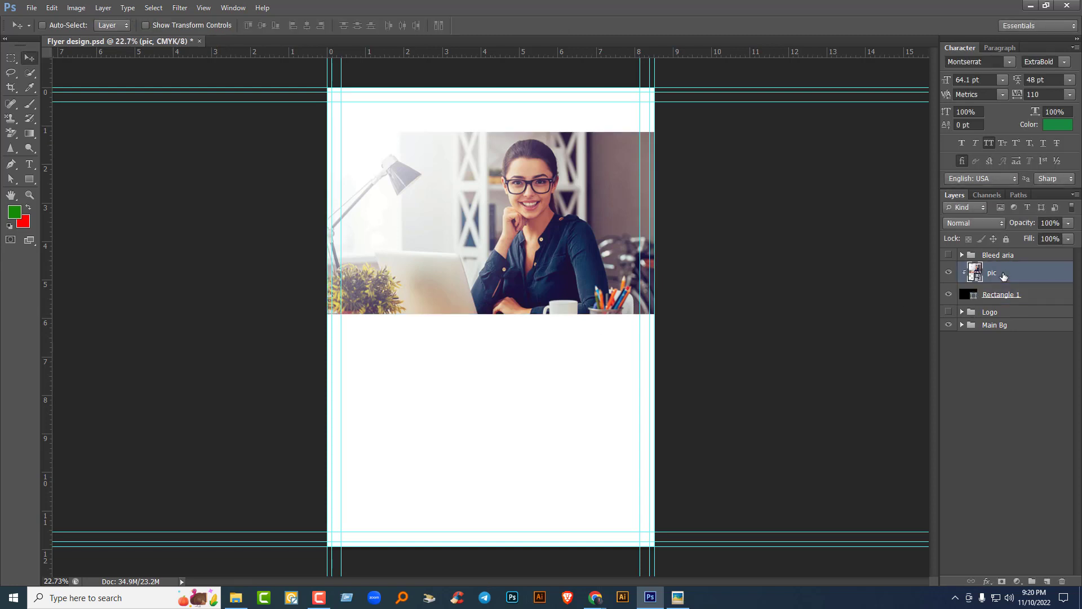
left_click(1018, 289, "shift")
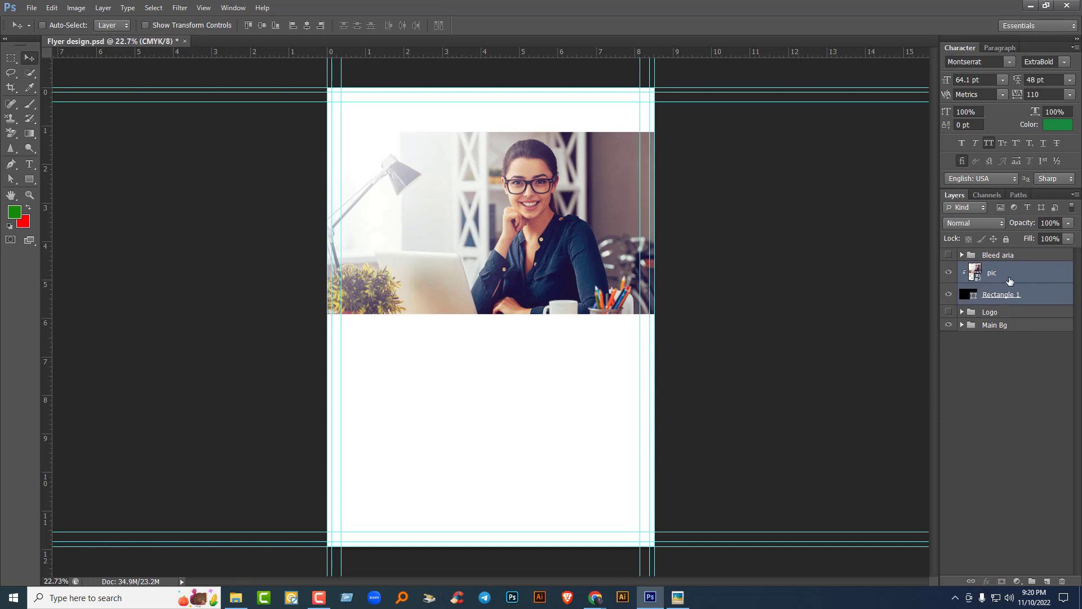
key("ctrl+g")
double_click(999, 268)
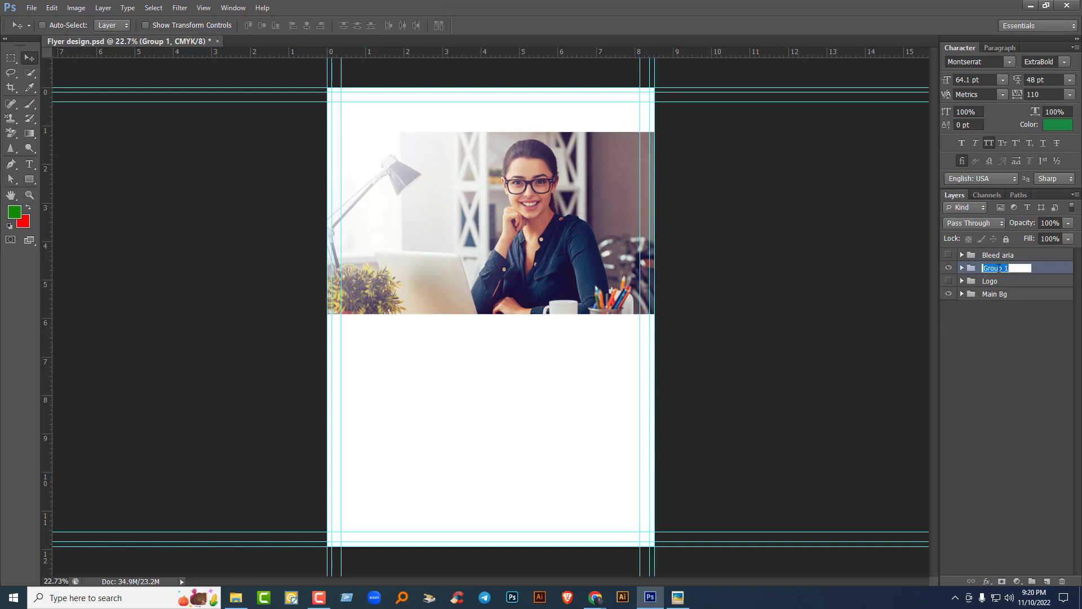
type("image")
key("Return")
left_click_drag(996, 271, 997, 291)
left_click(957, 269)
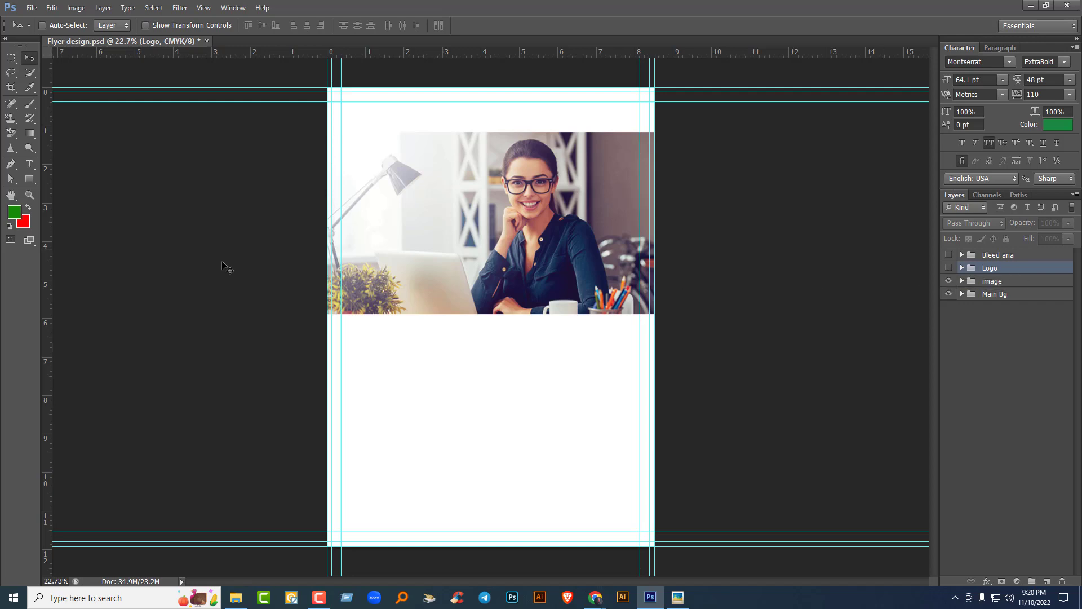
Step: Admit another waiting participant in the Google Meet call in Chrome and go back to Photoshop
mouse_move(599, 604)
left_click(531, 549)
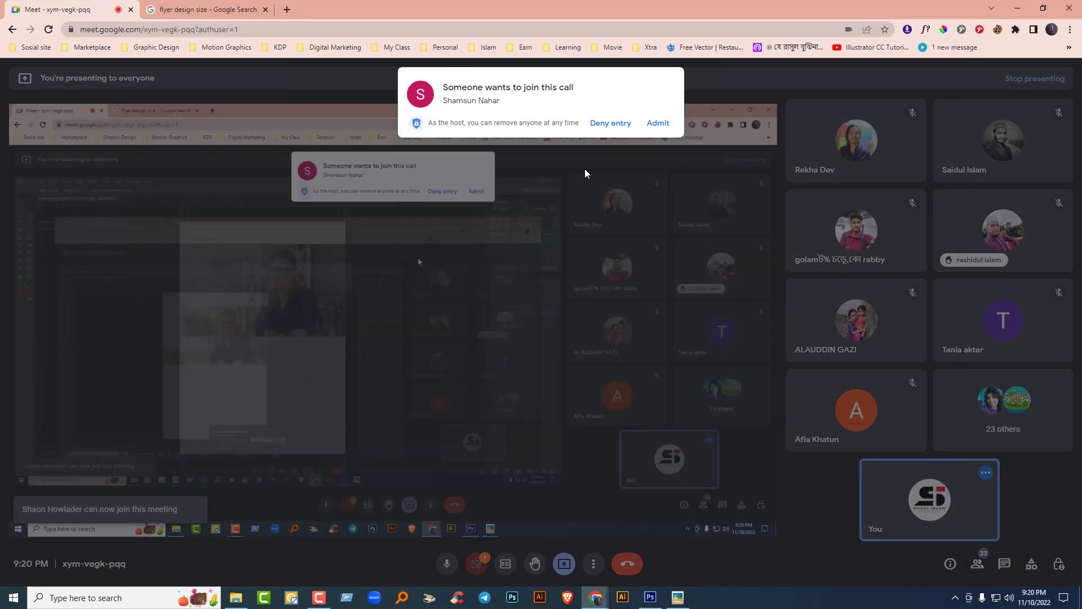
left_click(657, 121)
left_click(1017, 8)
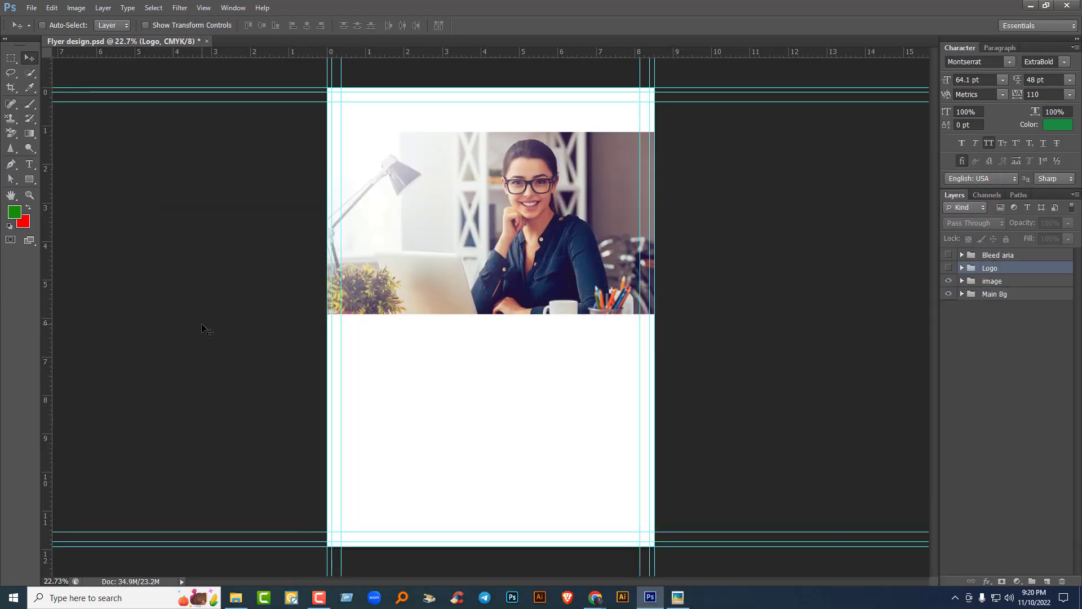
Step: Add a vertical guide at the horizontal centre of the page
left_click_drag(48, 232, 492, 277)
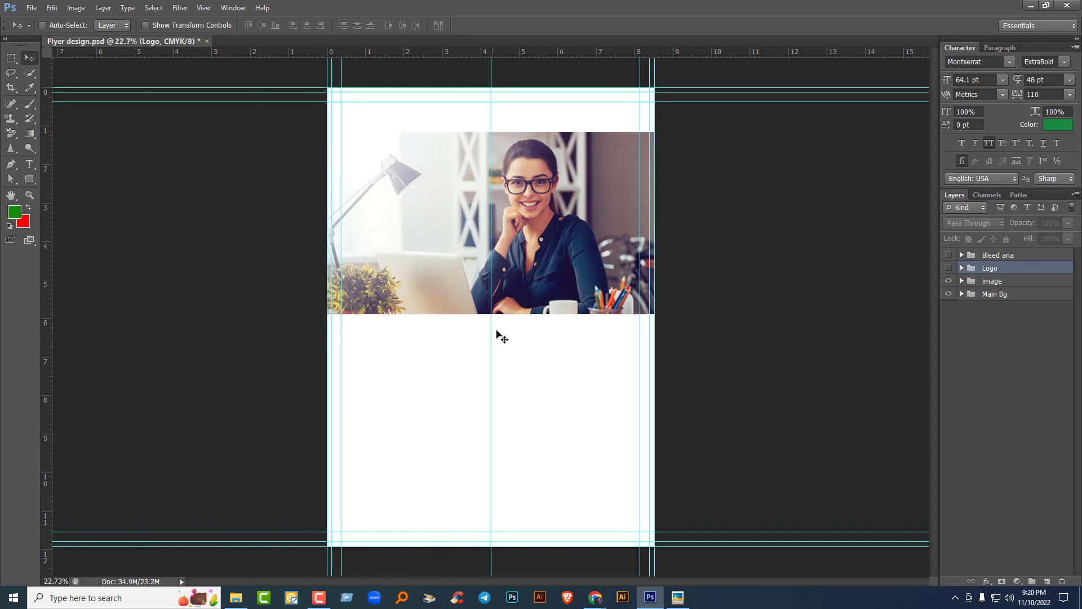
mouse_move(490, 329)
left_mouse_down()
mouse_move(478, 338)
mouse_move(488, 344)
left_mouse_up()
mouse_move(491, 374)
left_mouse_down()
mouse_move(472, 379)
mouse_move(490, 379)
left_mouse_up()
left_click(204, 8)
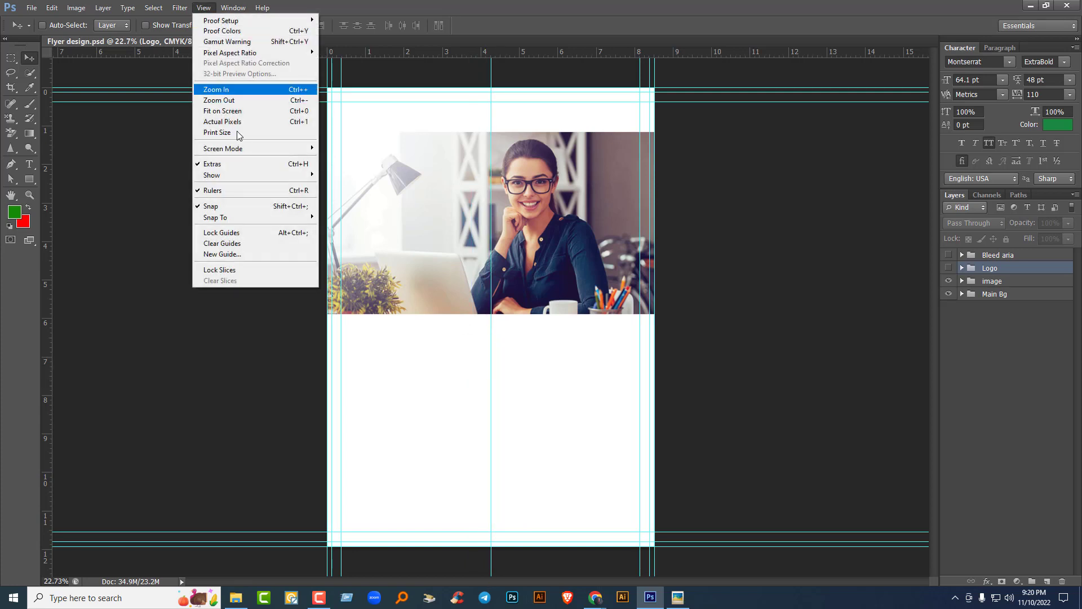
left_click(208, 210)
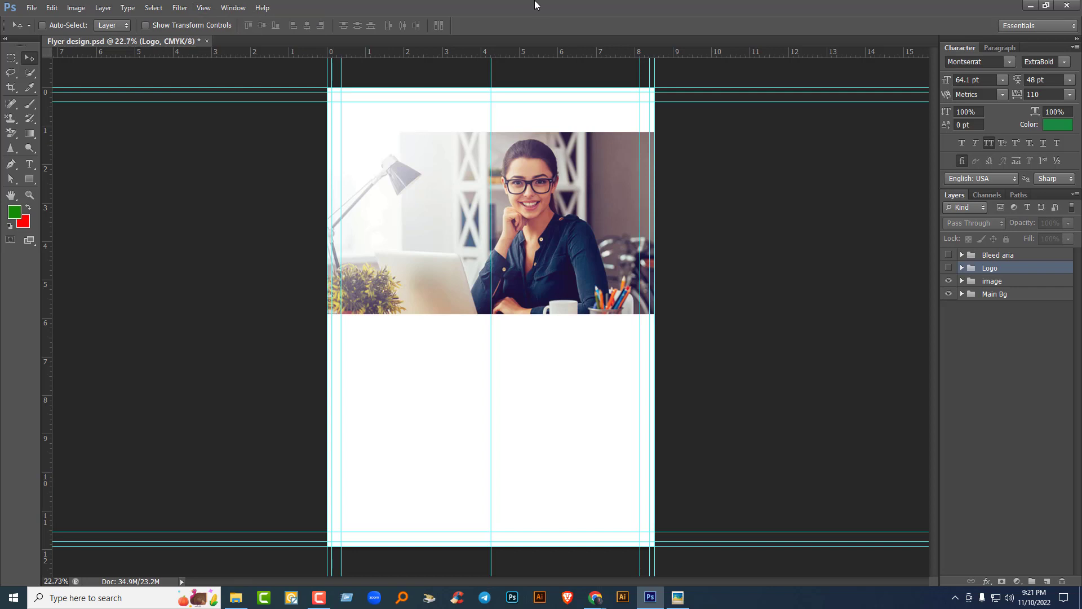
Step: Draw a black rectangle about 1278 by 1763 px from the page's upper-left corner to the centre guide at the photo's lower edge
left_click(33, 179)
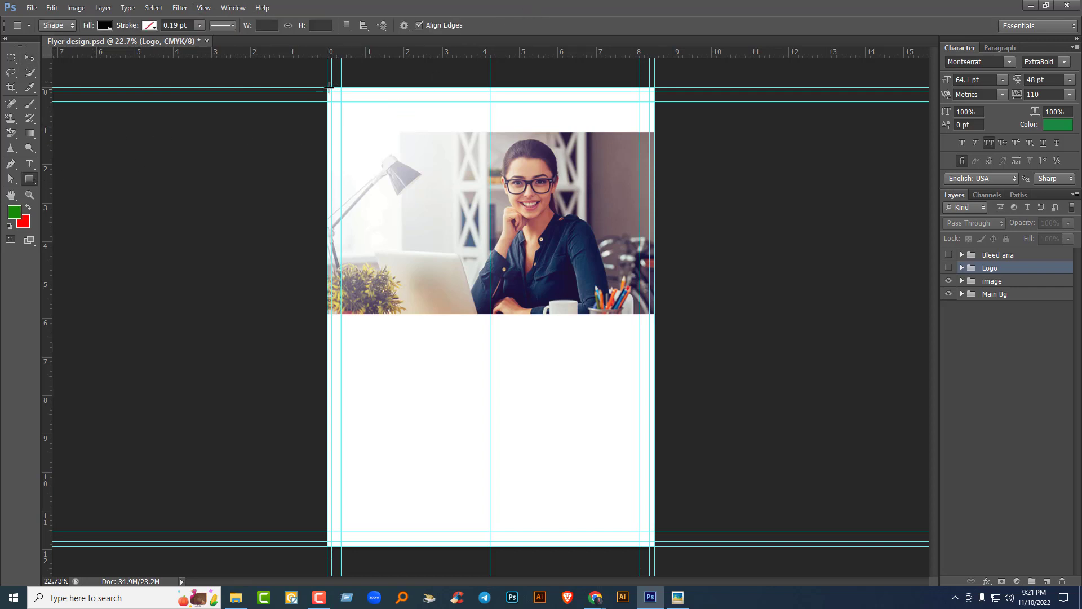
left_click_drag(327, 87, 491, 314)
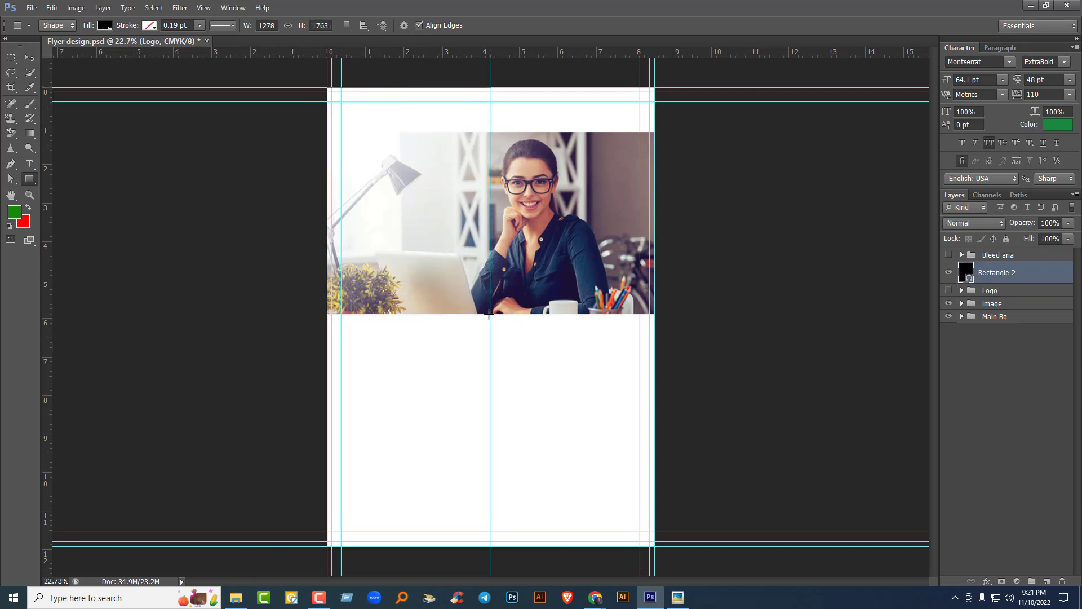
left_click(27, 58)
Step: Set the Rectangle 2 layer's blend mode to Hard Light and its opacity to 70%
left_click(1001, 223)
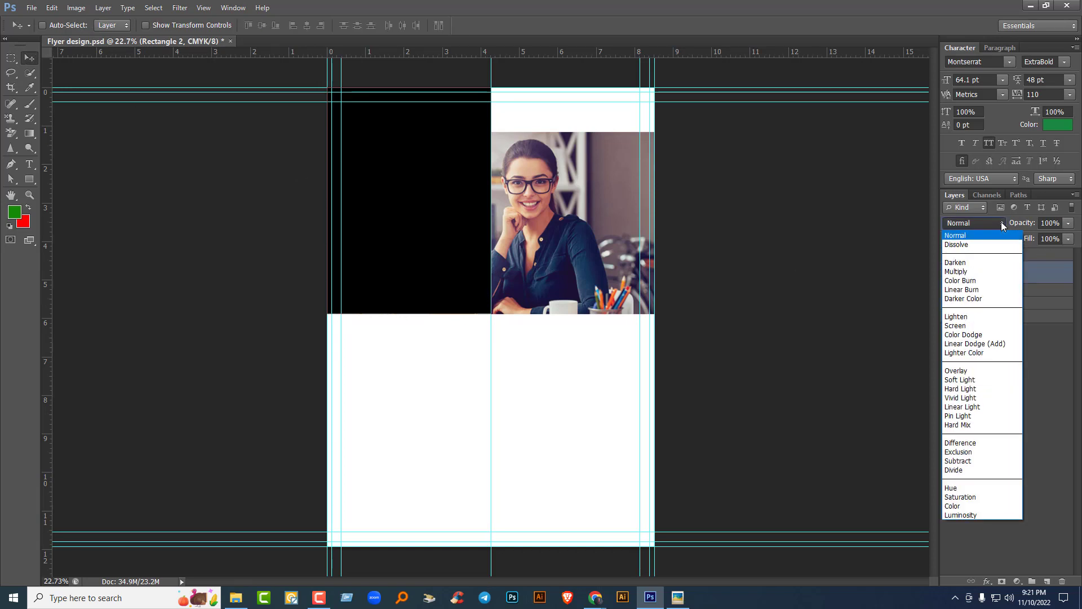
left_click(968, 389)
left_click(1068, 223)
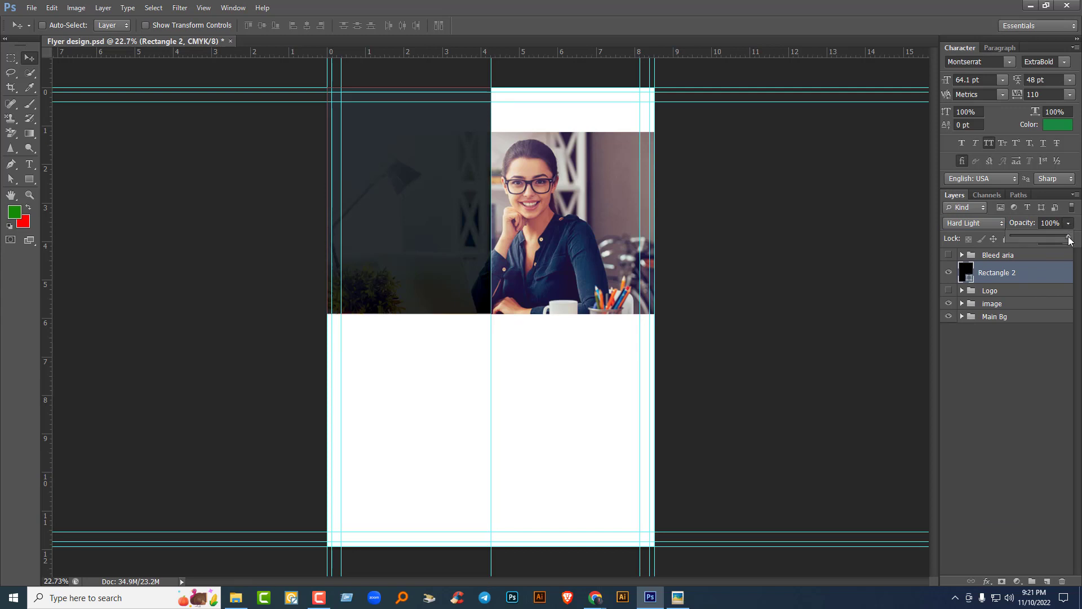
left_click_drag(1070, 239, 1050, 242)
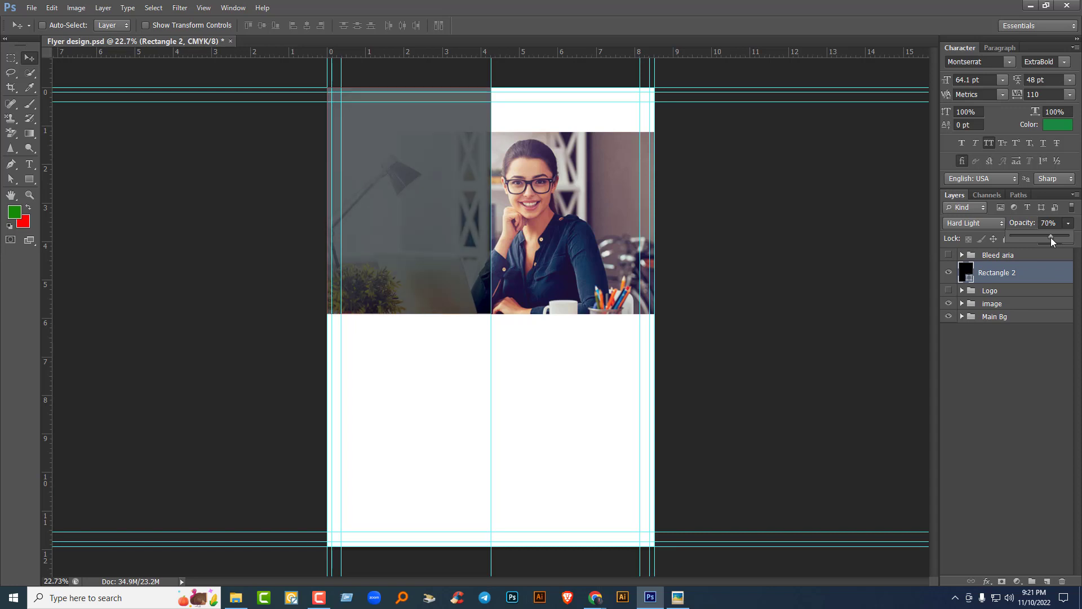
Step: Move the Logo group above the Rectangle 2 layer and make it visible
left_click(1010, 274)
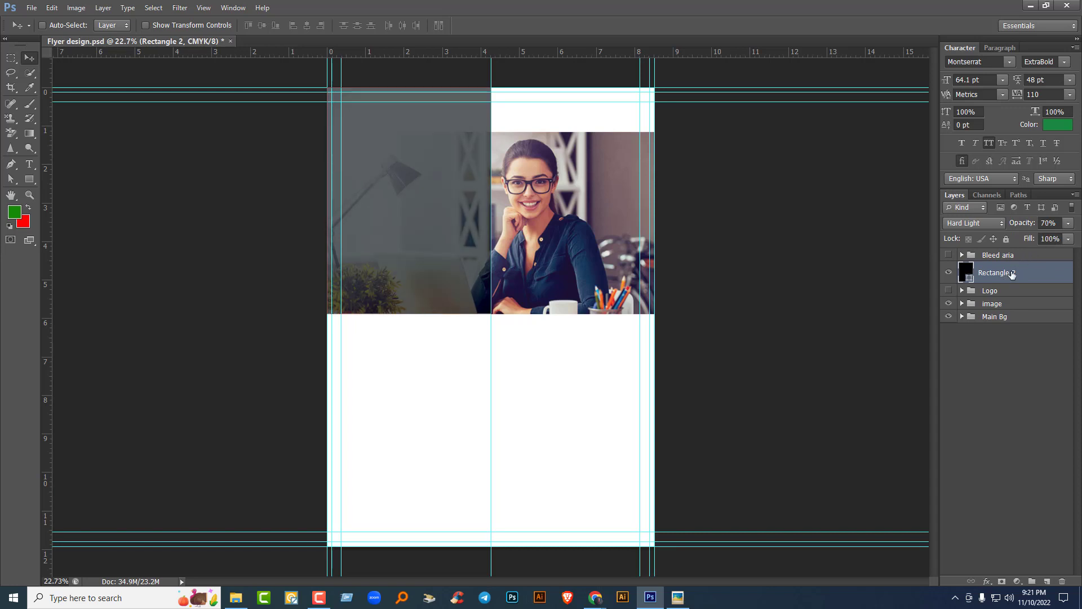
left_click_drag(999, 294, 1007, 266)
left_click(949, 269)
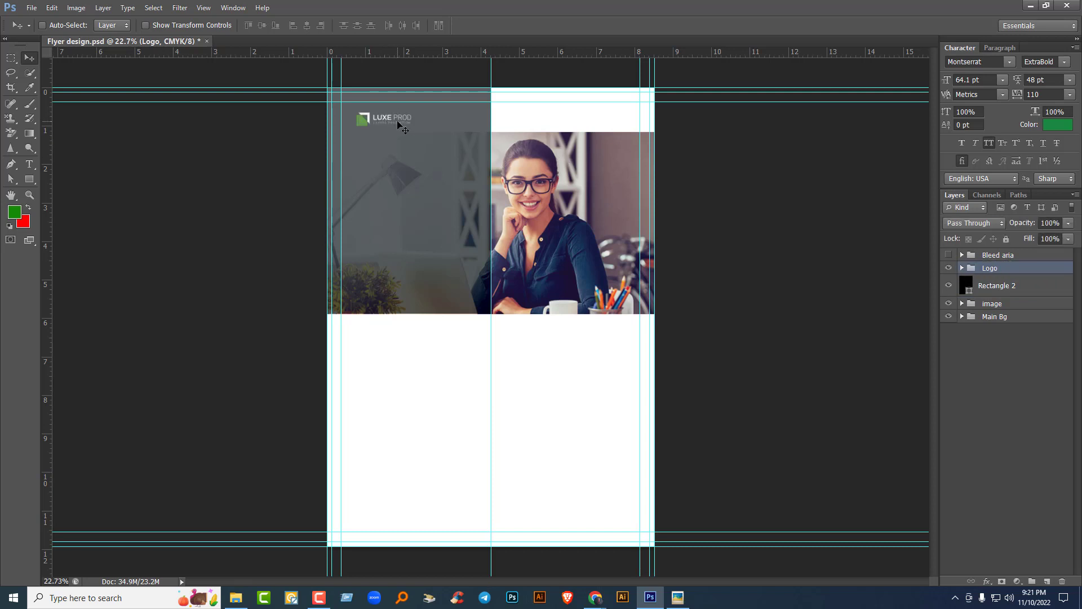
Step: Enlarge the logo and position it in the page's upper-left corner against the inner margin guides
key("ctrl+t")
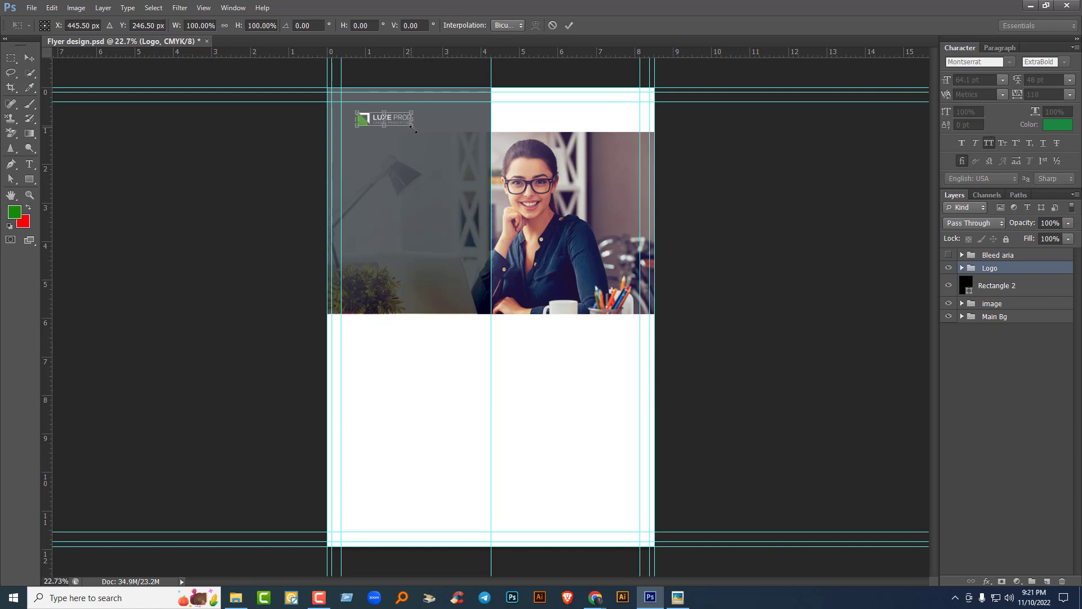
left_click_drag(413, 129, 393, 111)
key("Return")
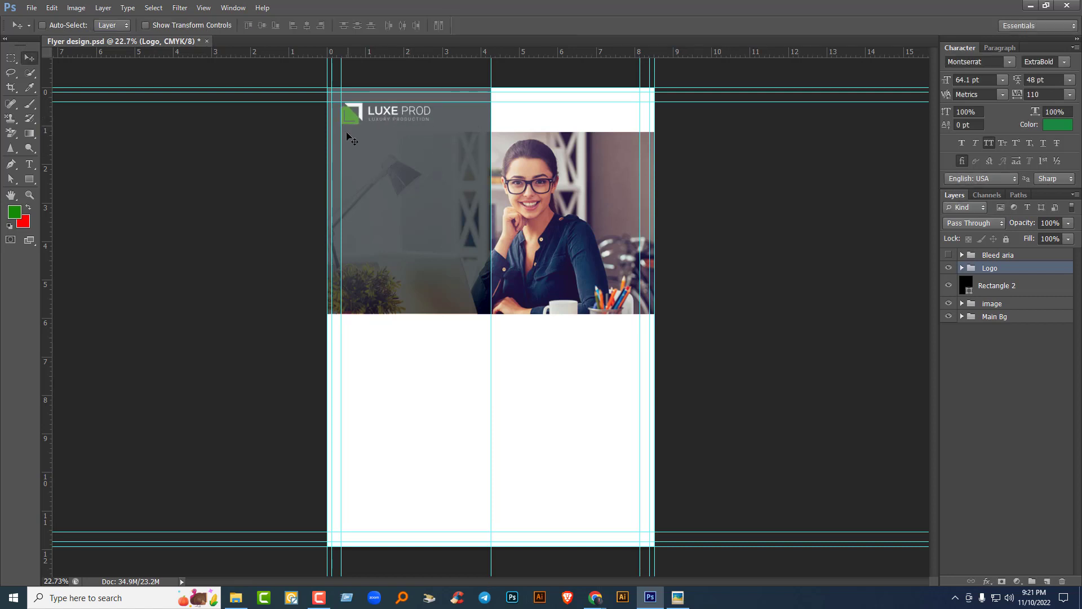
key("Up")
key("Up")
Step: Scale the logo up to about 117%, keeping its upper-left corner on the margin guides
key("ctrl+t")
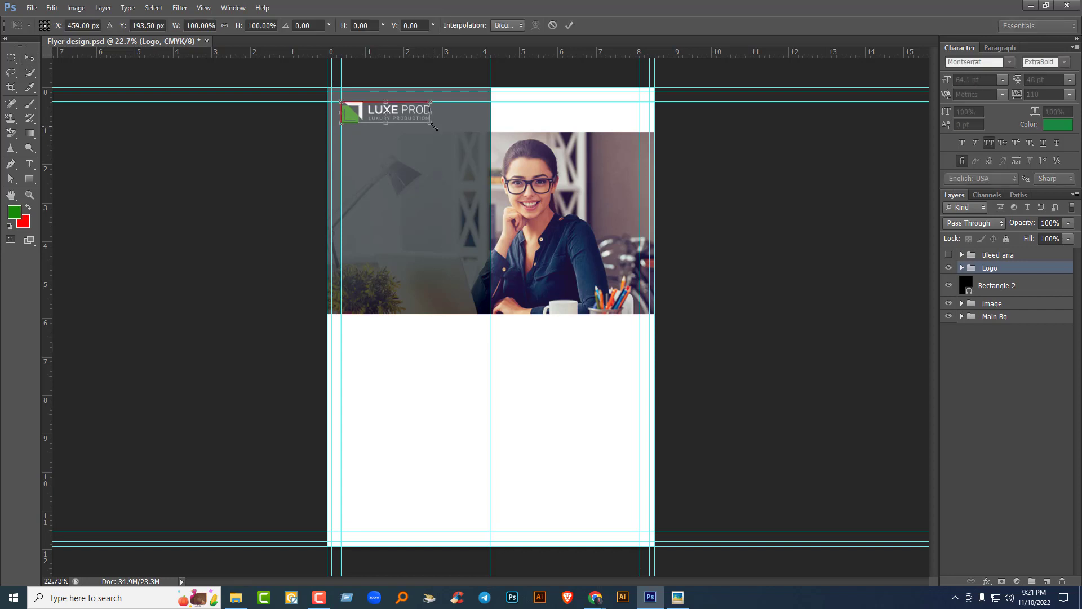
left_click_drag(431, 124, 446, 126)
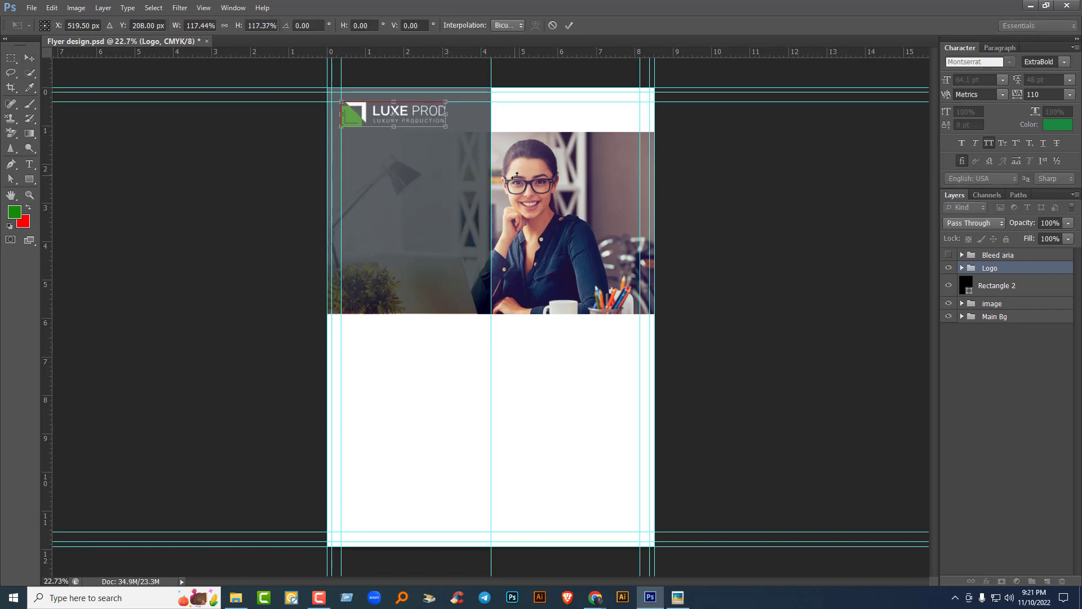
key("Return")
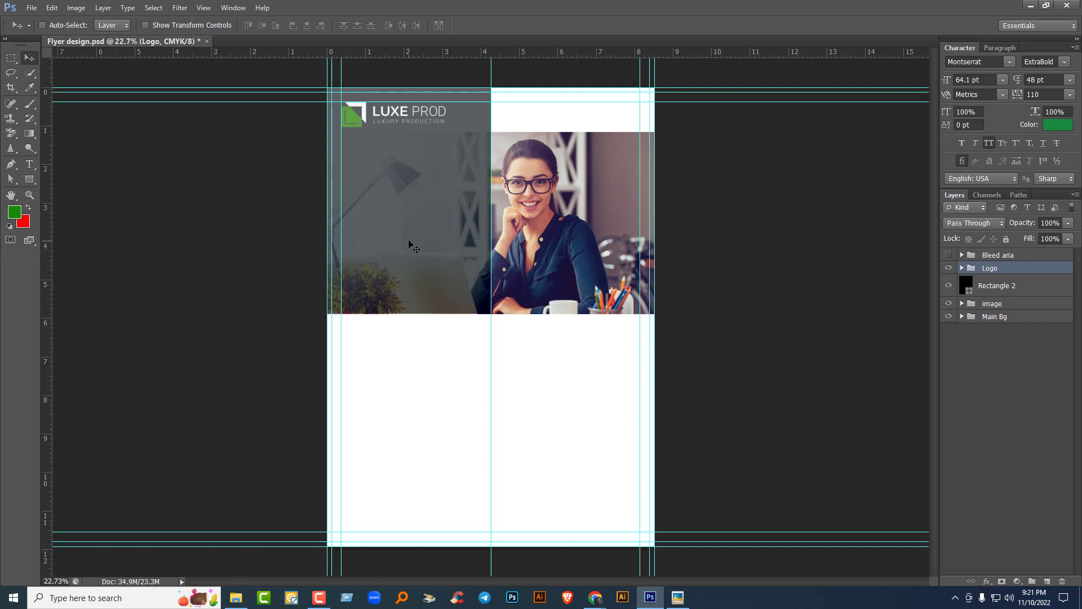
Step: Add a two-line text with a phone number on each line in the white area above the photo
left_click(30, 164)
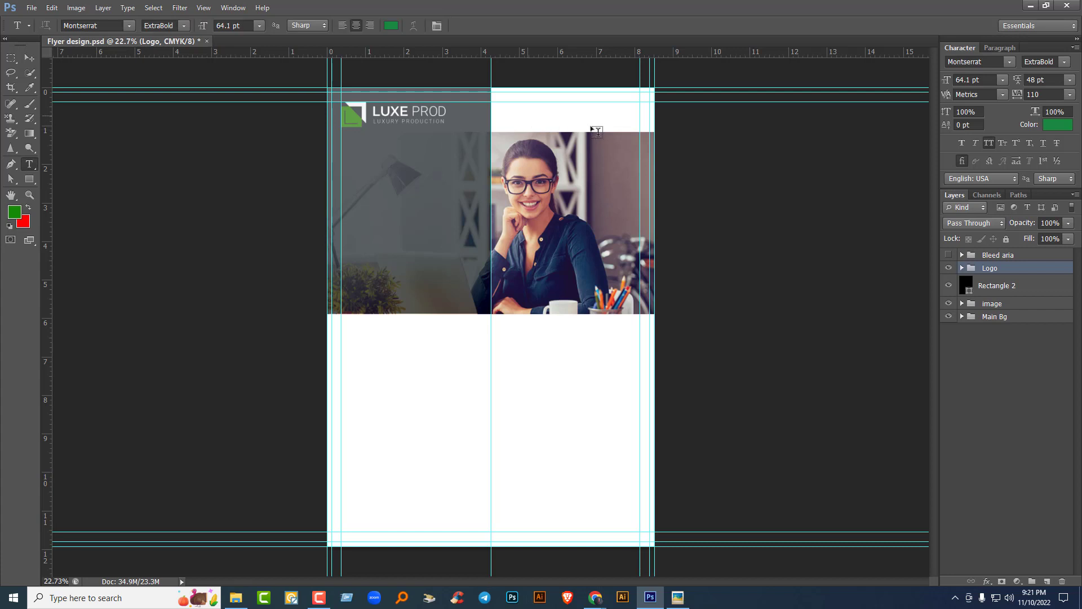
left_click(528, 113)
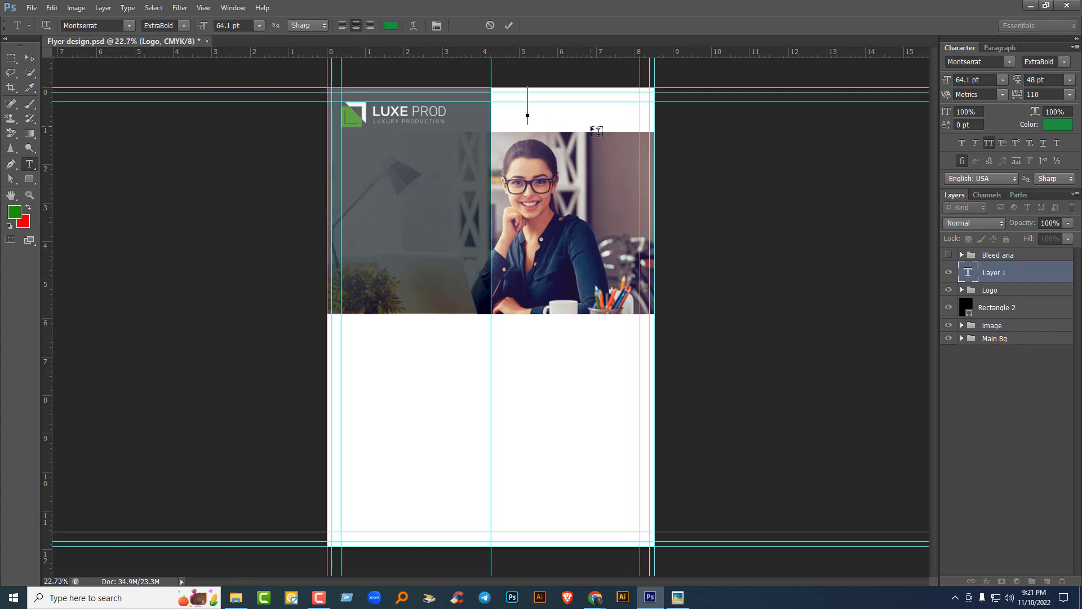
type("+01")
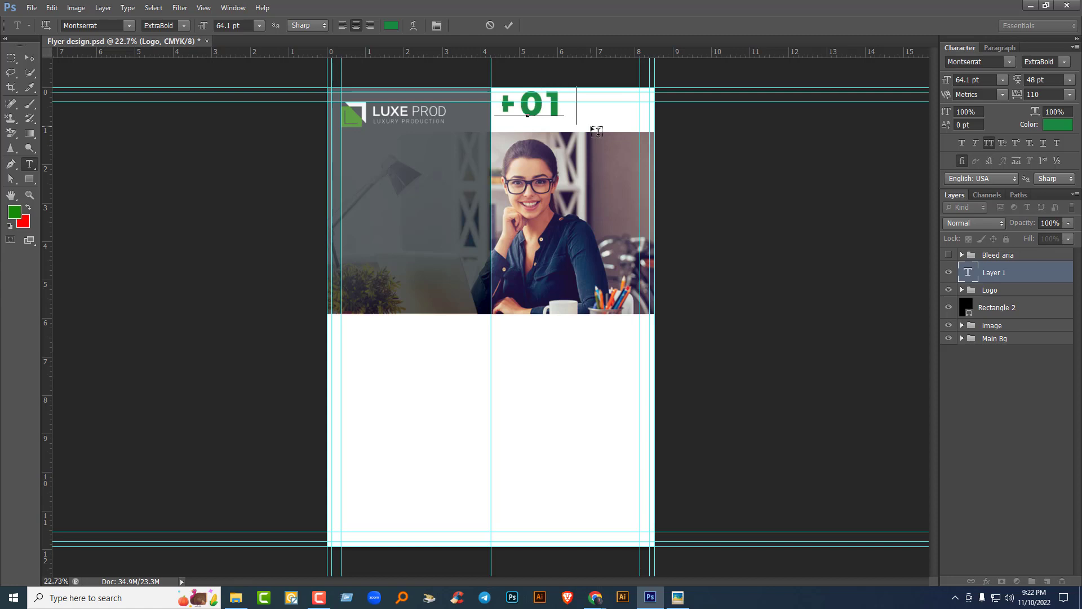
type("2 345")
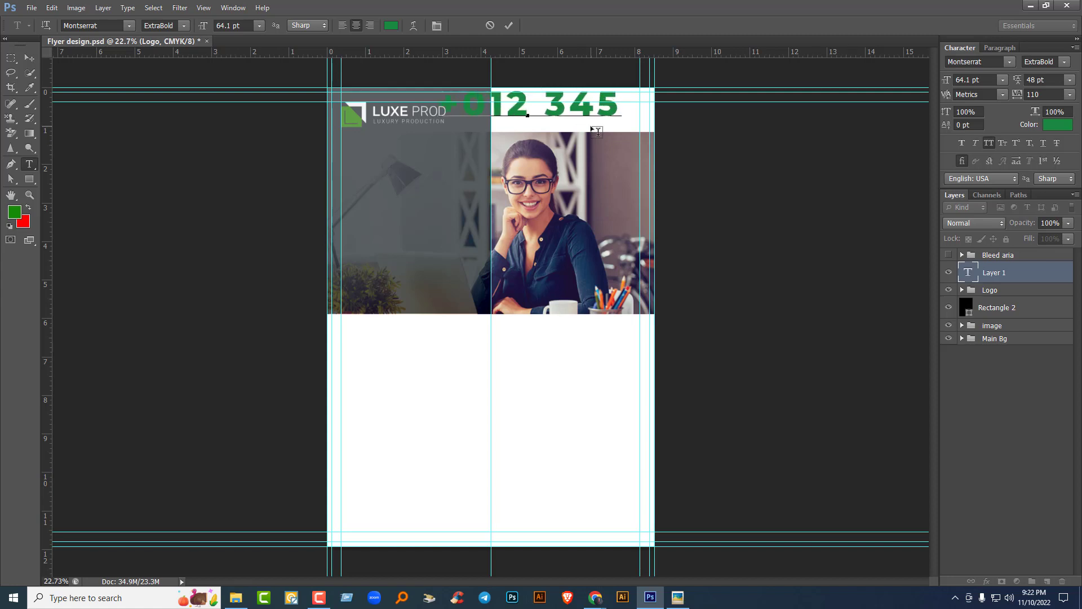
type(" 5678")
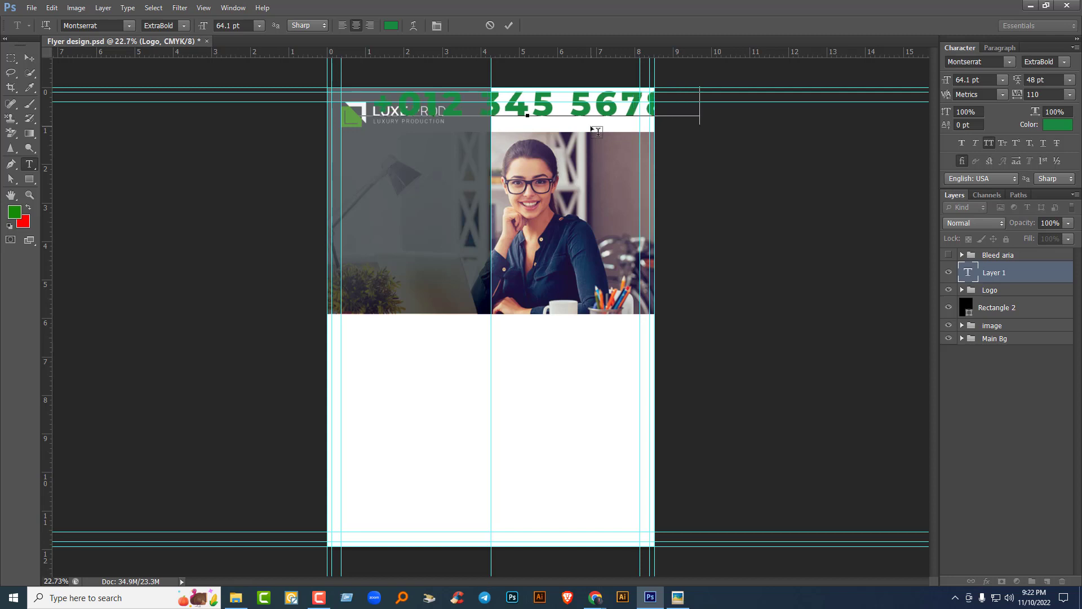
key("Return")
type("+")
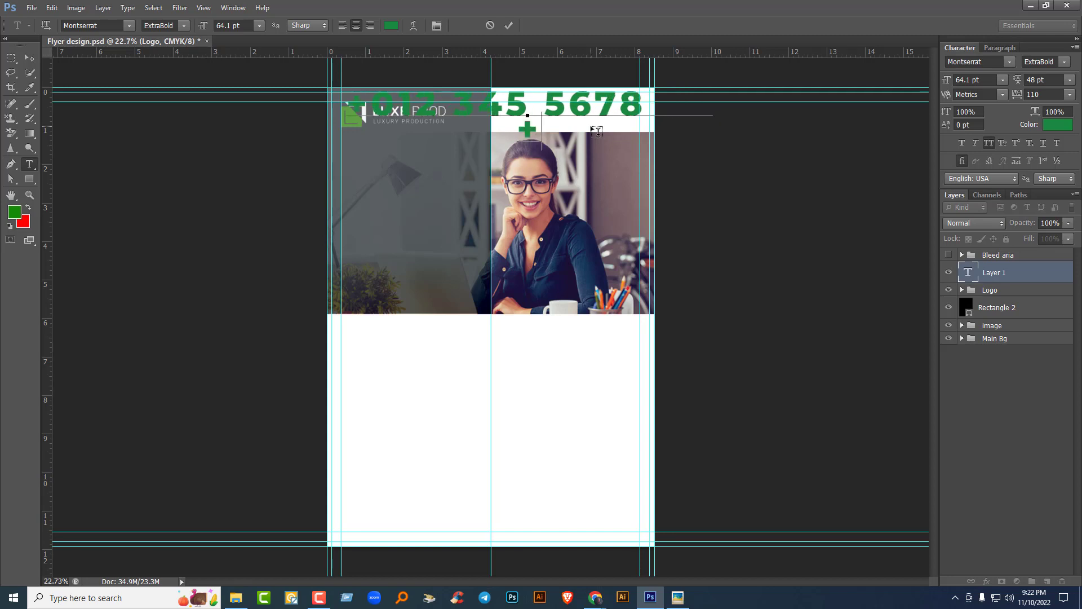
type("012")
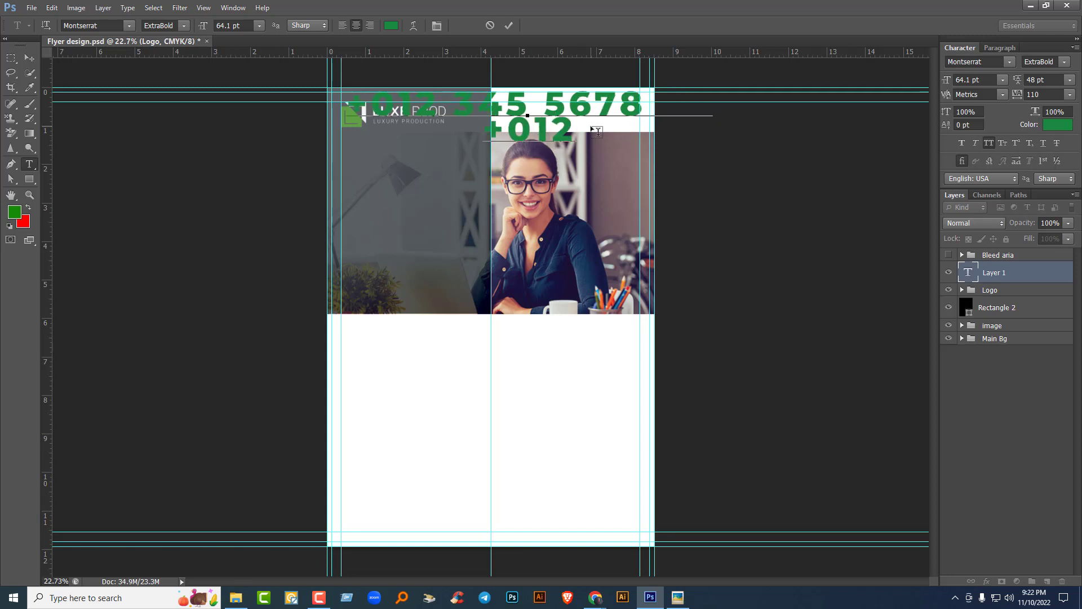
type(" 345 5")
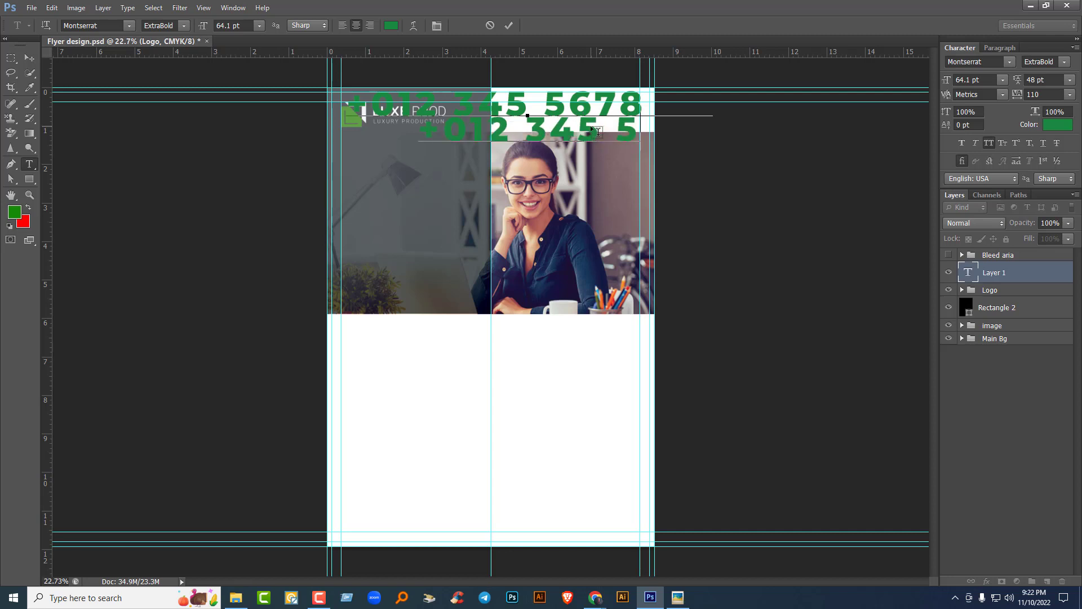
type("678")
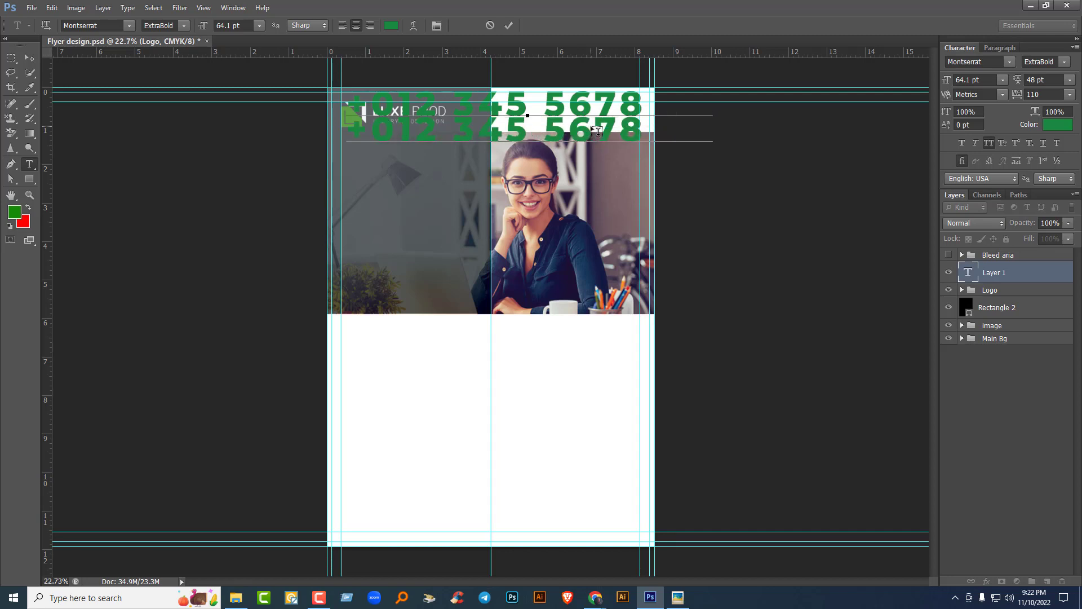
Step: Set the font of both phone number lines to Roboto Light
key("ctrl+a")
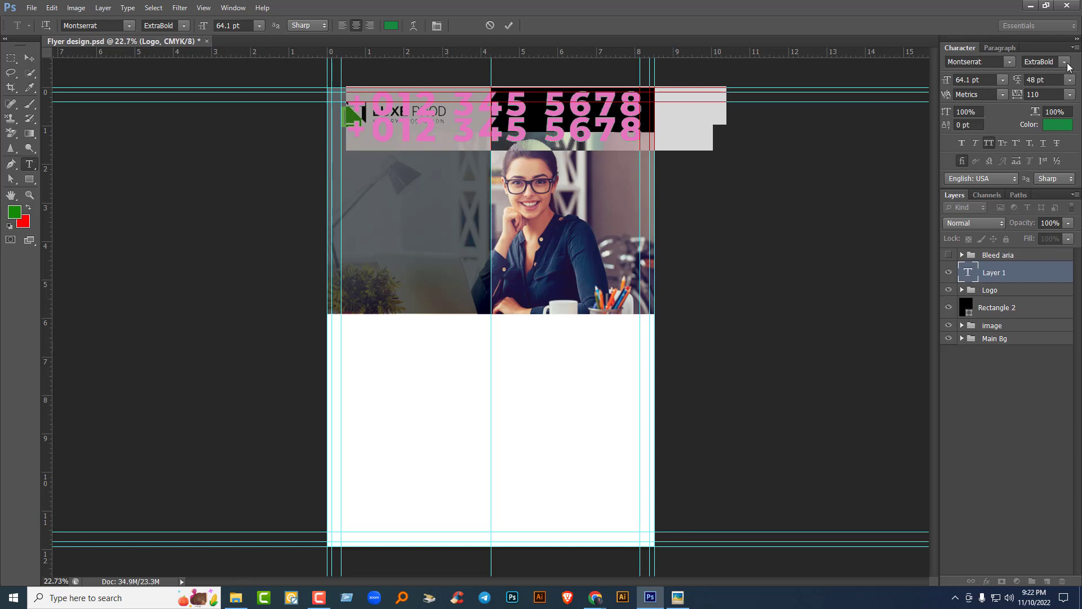
left_click(995, 62)
type("Roboto")
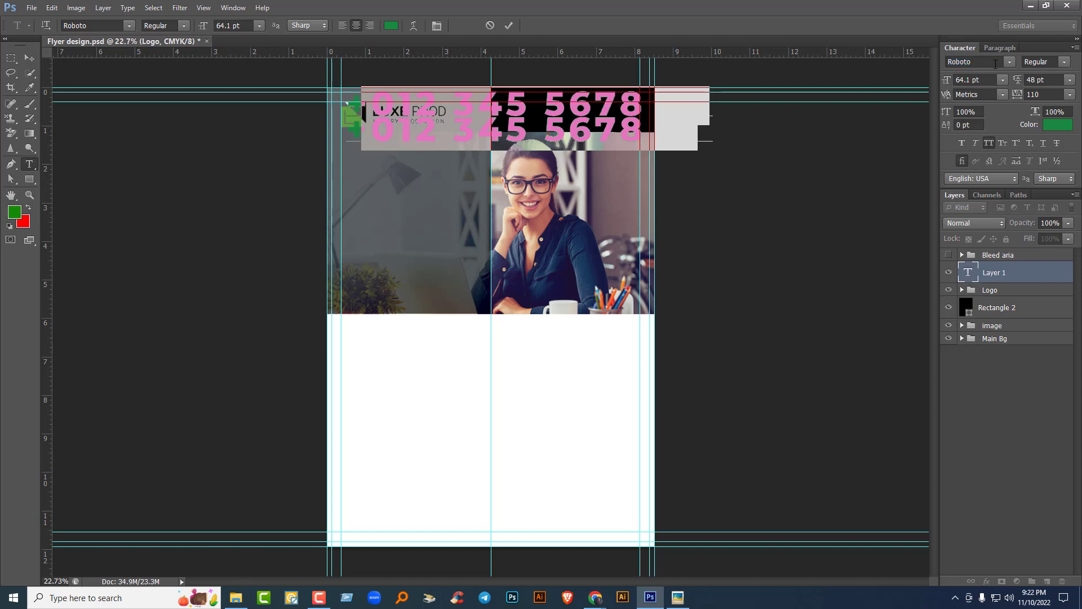
key("Return")
left_click(1065, 61)
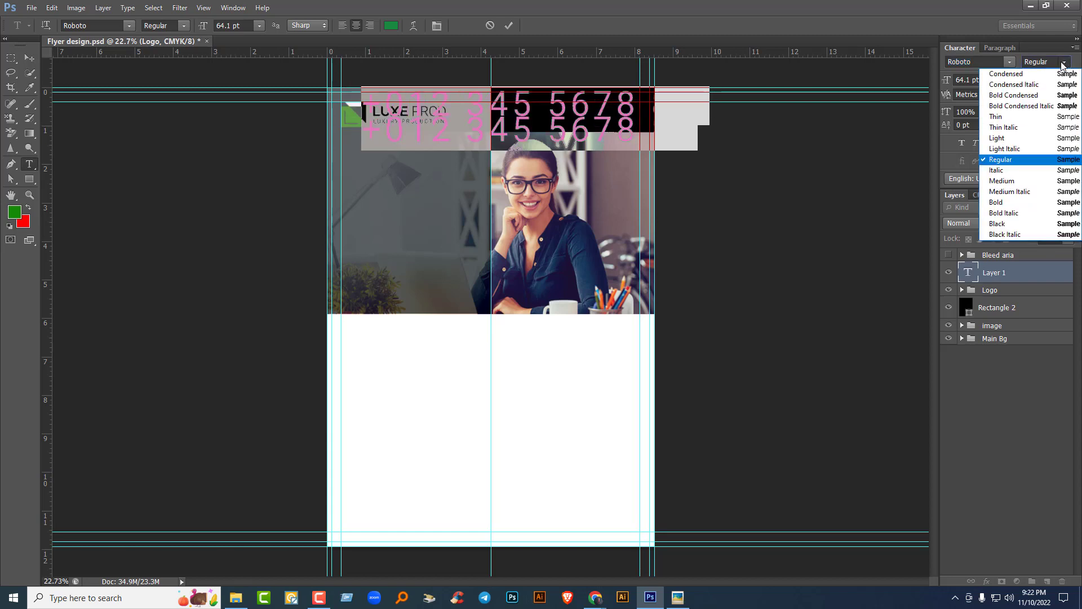
left_click(1012, 140)
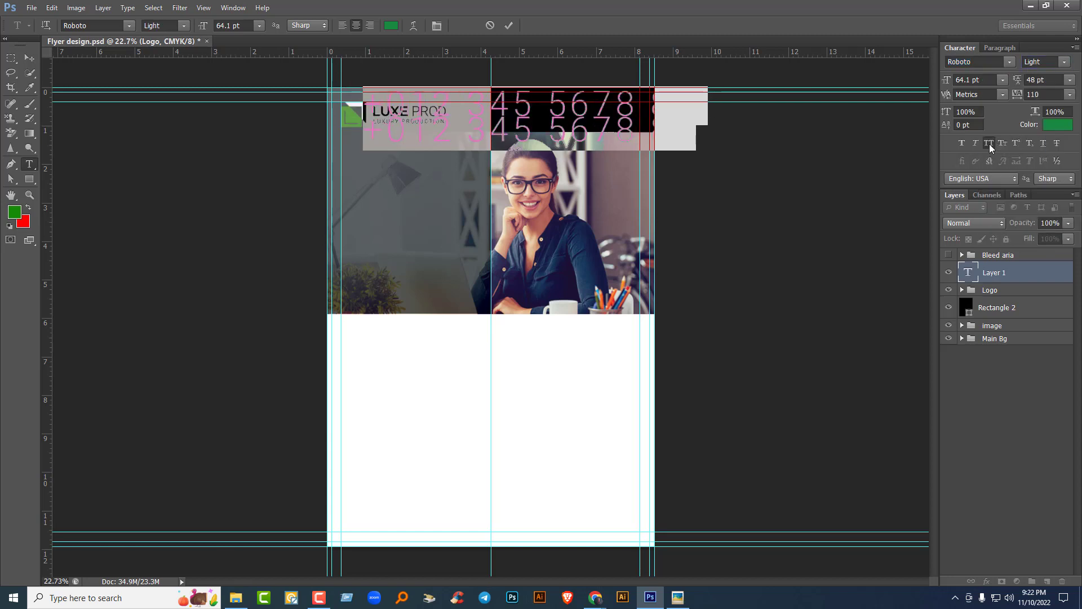
Step: Set the phone number text to 18 pt with Auto leading
left_click(1003, 81)
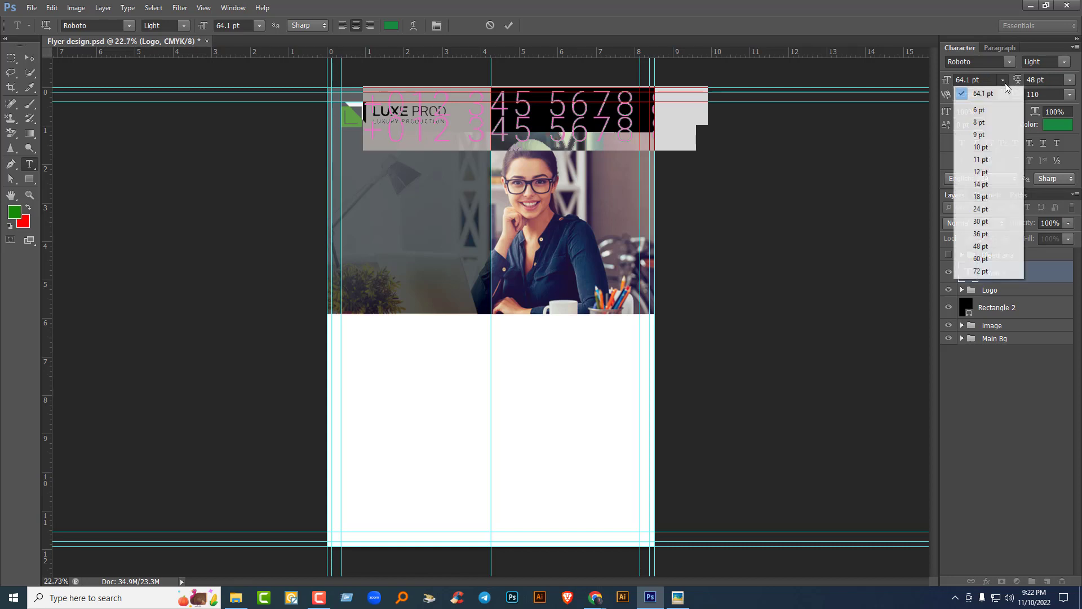
left_click(984, 196)
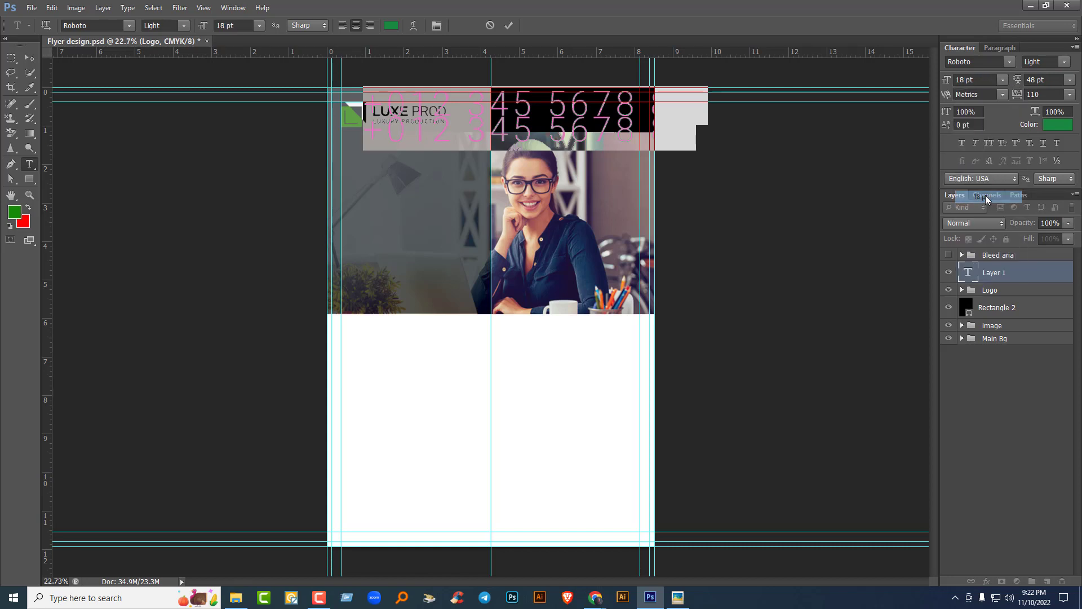
left_click(1070, 80)
left_click(1056, 94)
Step: Change the phone number text colour to black (000000)
left_click(1058, 125)
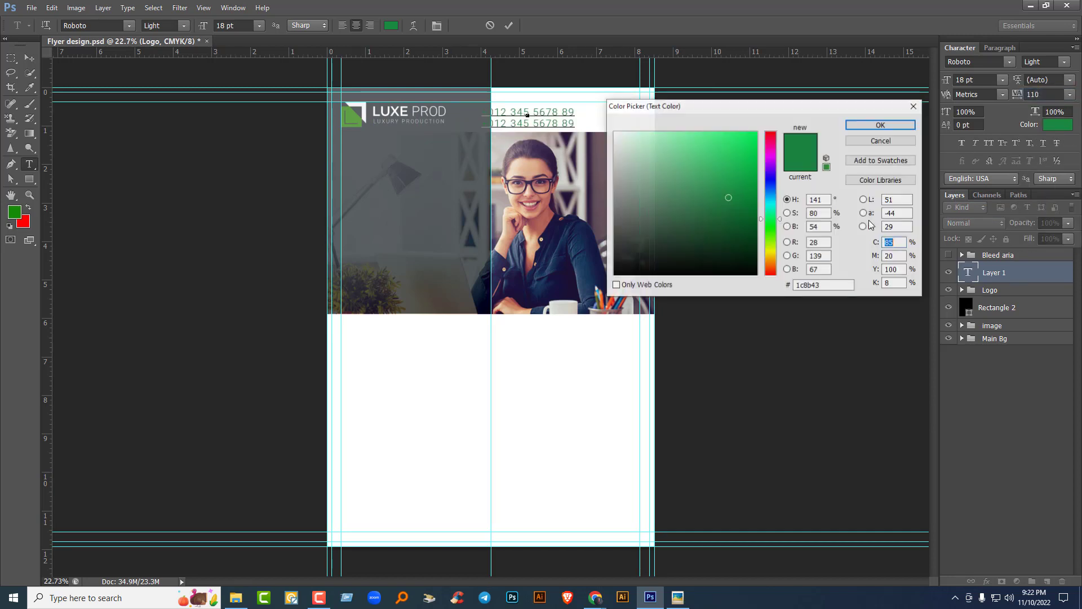
left_click(555, 315)
left_click(615, 275)
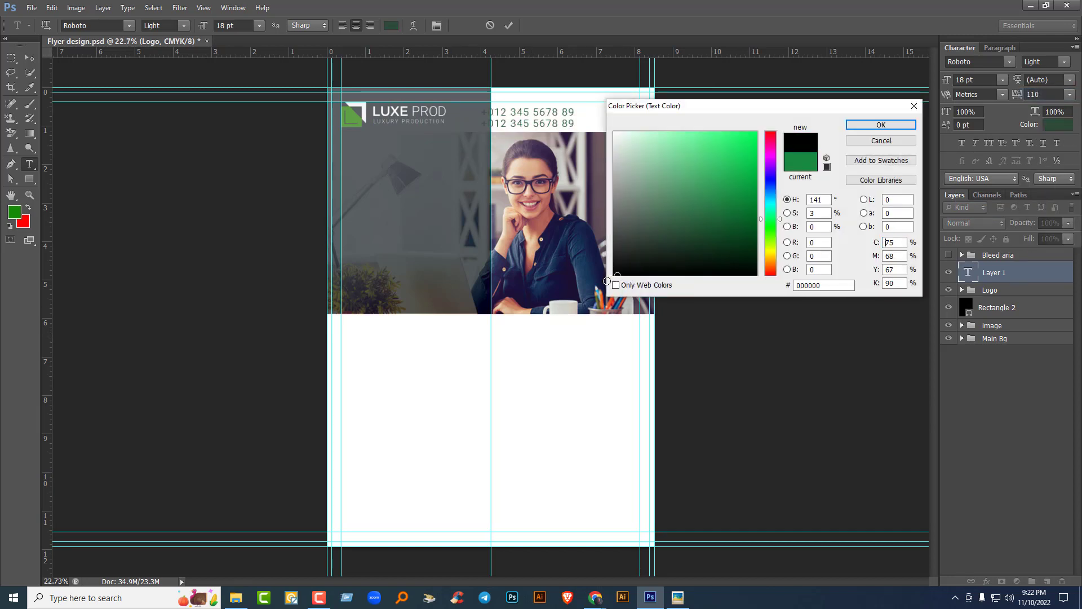
left_click(870, 125)
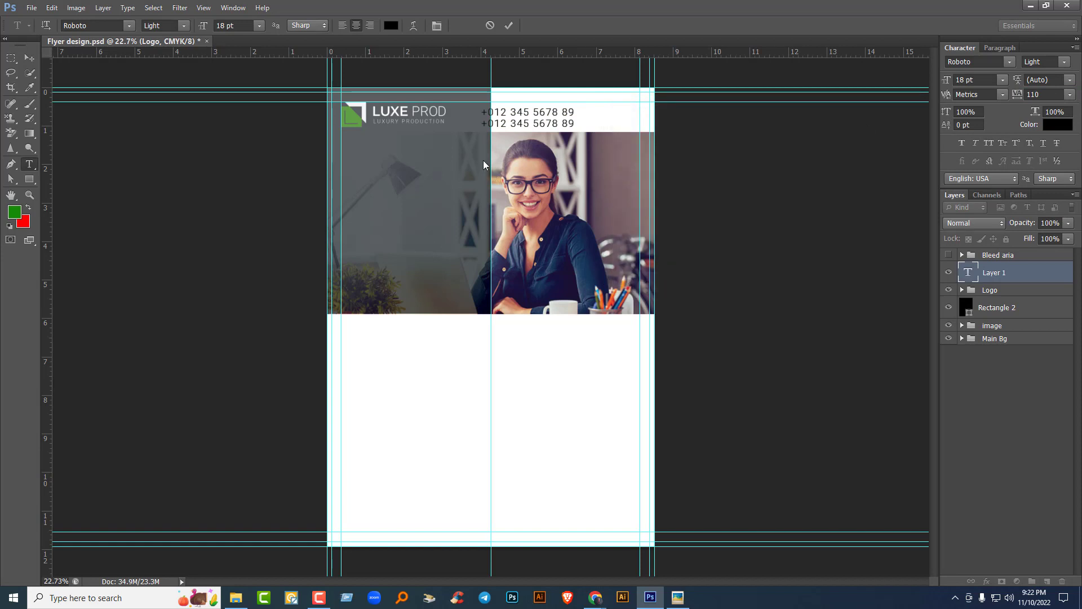
Step: Move the phone number text against the right inner margin guide, vertically level with the logo
left_click(30, 59)
left_click_drag(556, 121, 620, 120)
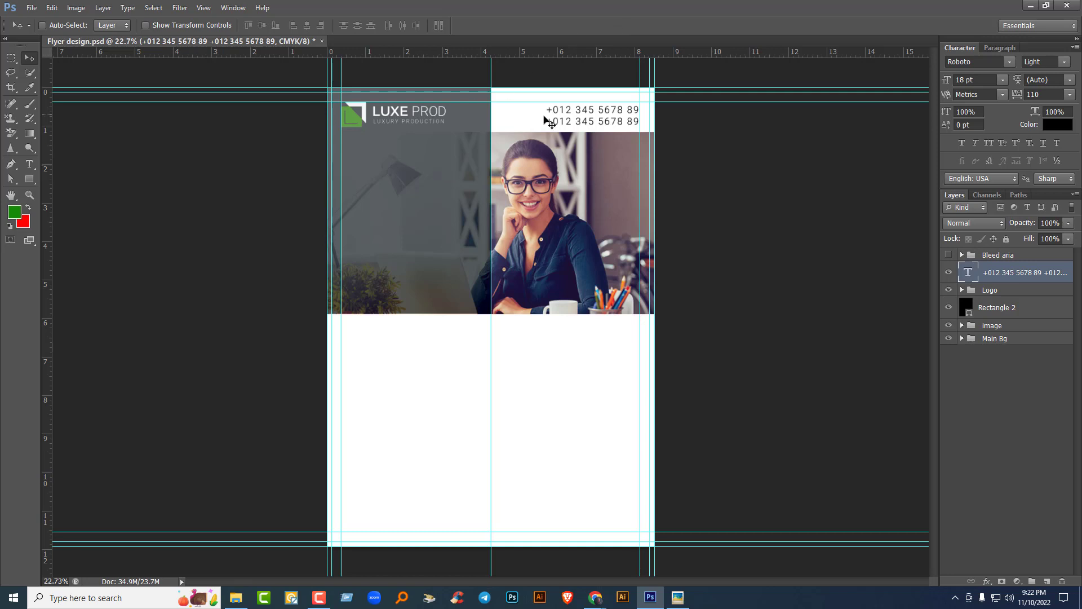
key("Down")
Step: Switch to Chrome, search Google for flaticon in the flyer size search tab and open the Flaticon website
left_click(589, 606)
left_click(532, 538)
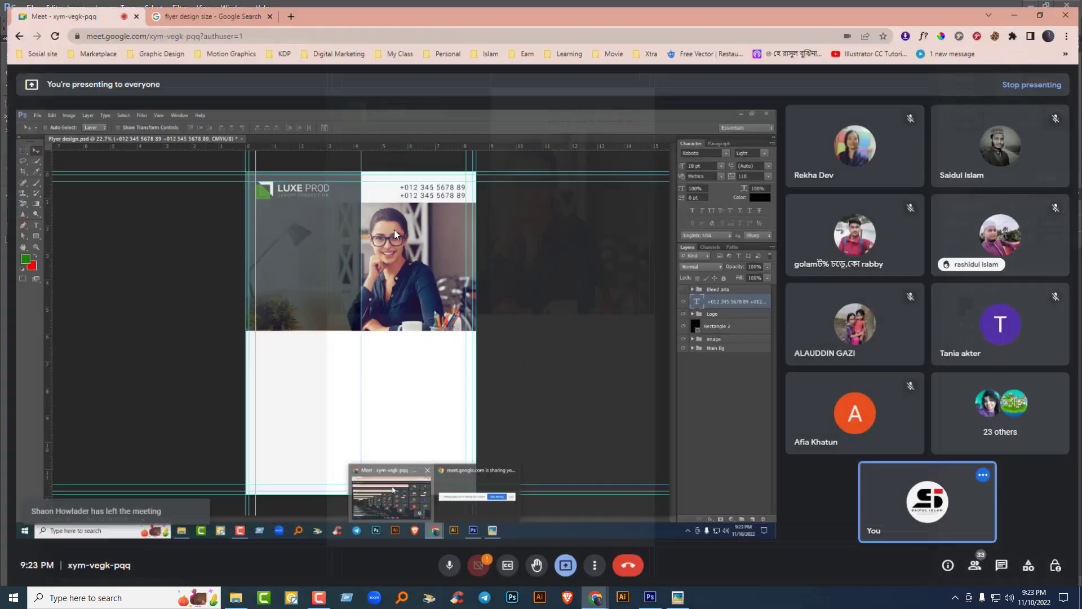
left_click(209, 10)
left_click(240, 30)
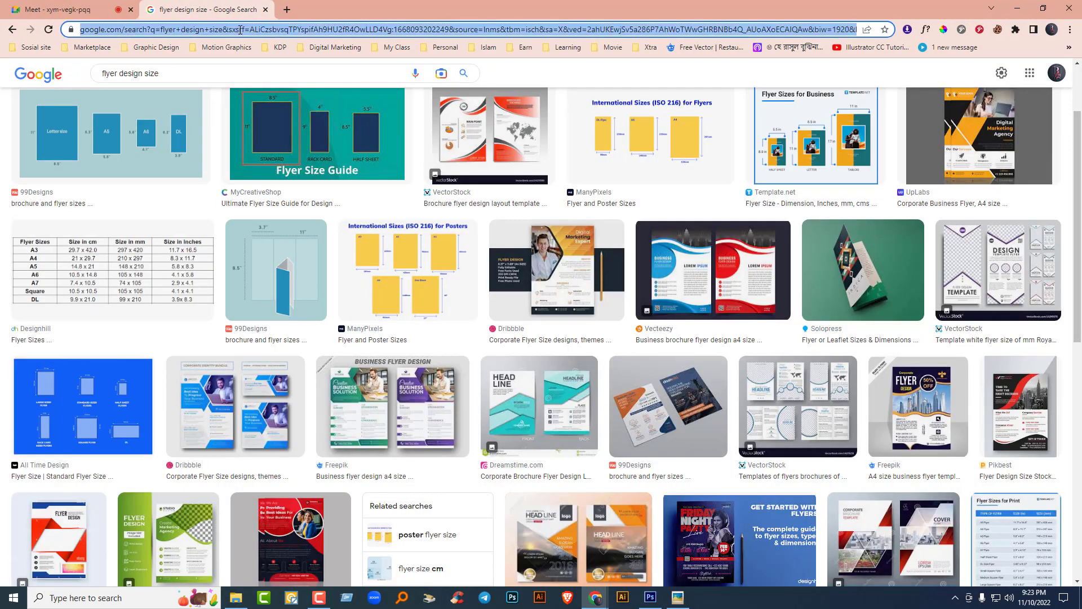
type("f")
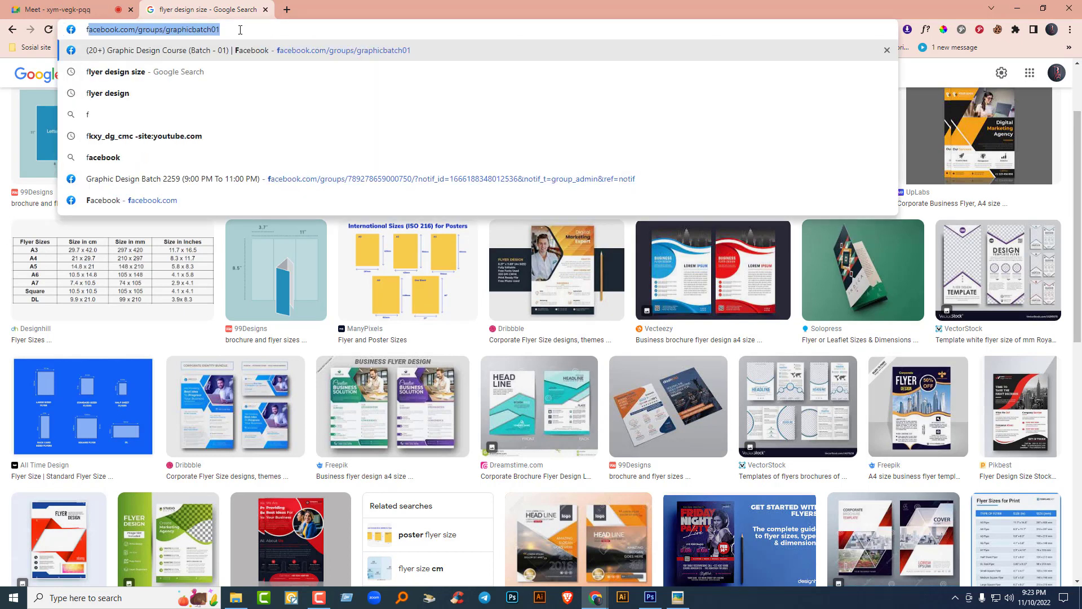
type("lyer design size")
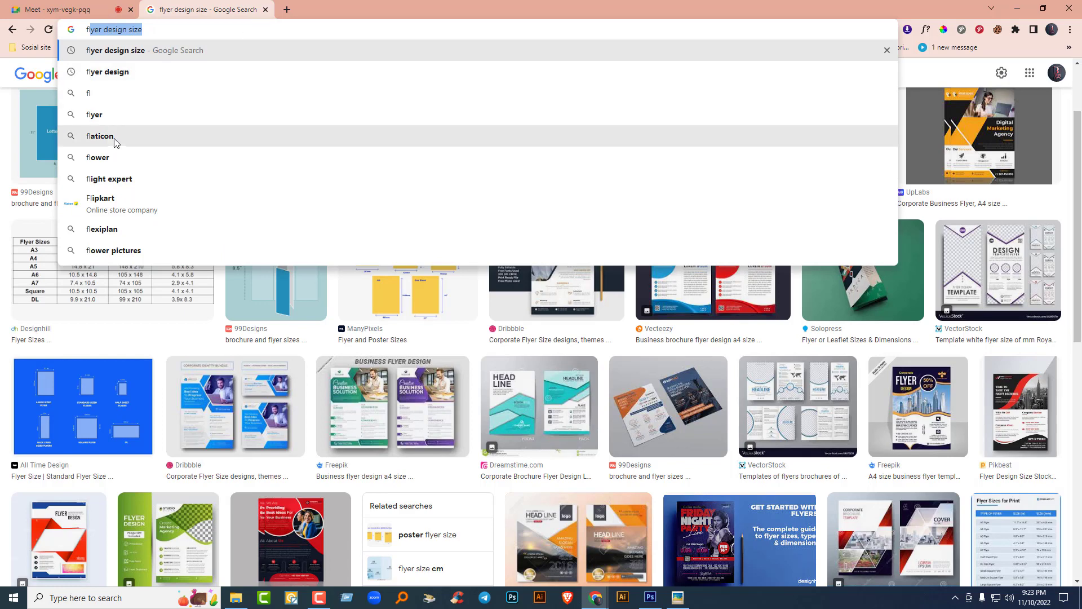
left_click(114, 138)
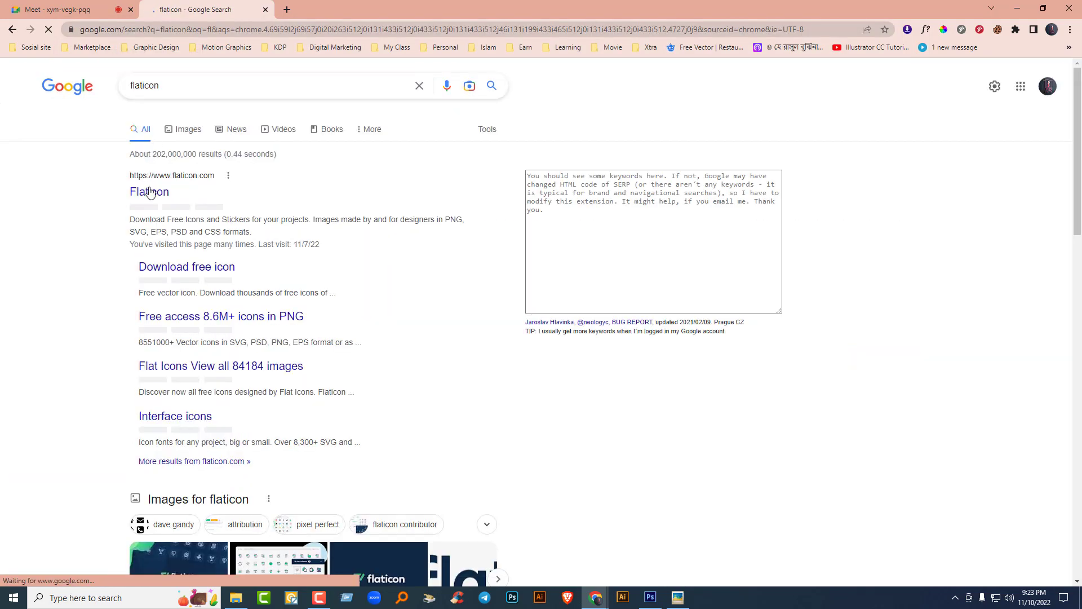
left_click(150, 193)
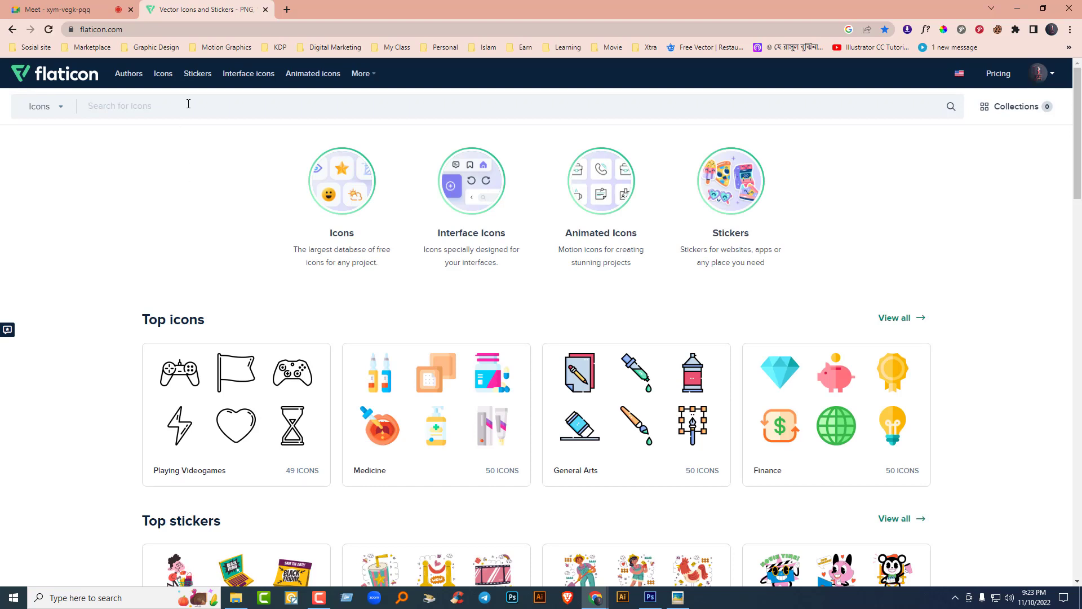
Step: Search Flaticon for "phone" and download the Old Typical Phone icon as a 512px PNG
type("phone")
key("Return")
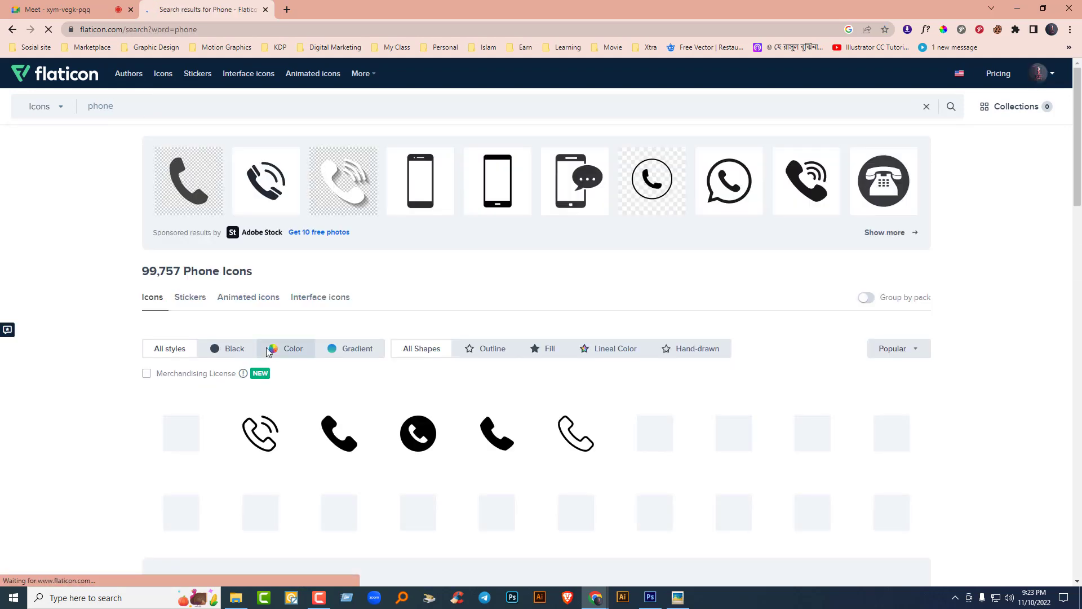
scroll(260, 339, "down", 2)
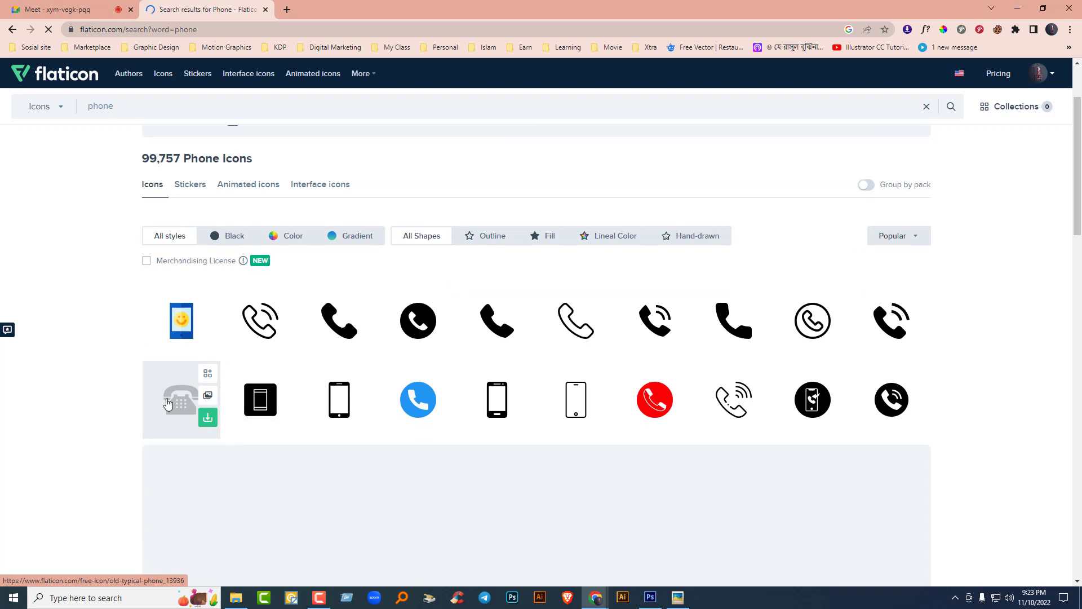
left_click(168, 401)
left_click(698, 222)
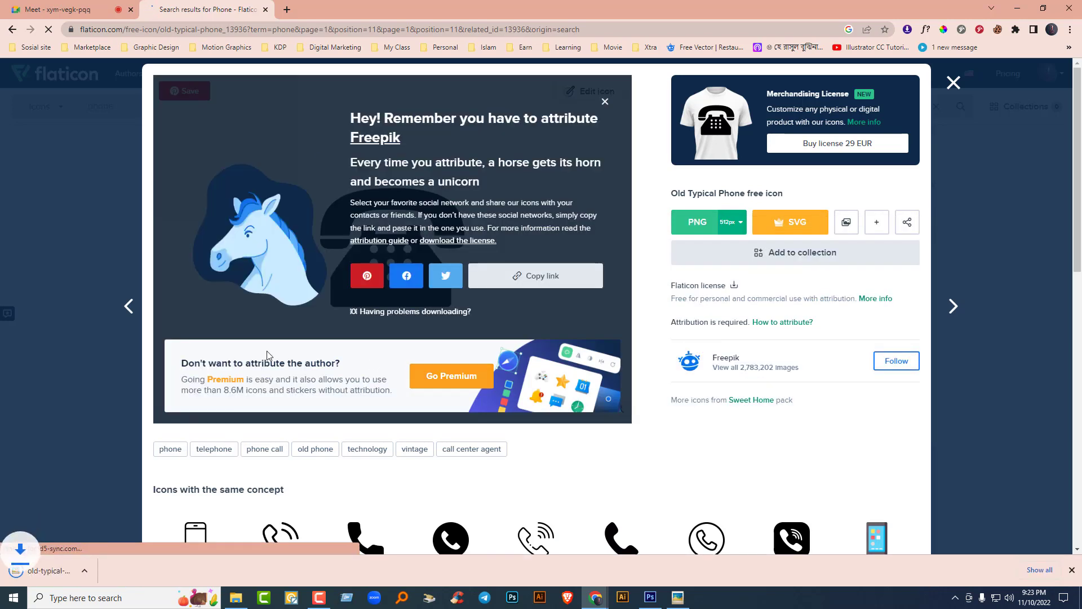
Step: Switch to Photoshop and place old-typical-phone.png from the Downloads folder into the flyer
left_click(646, 597)
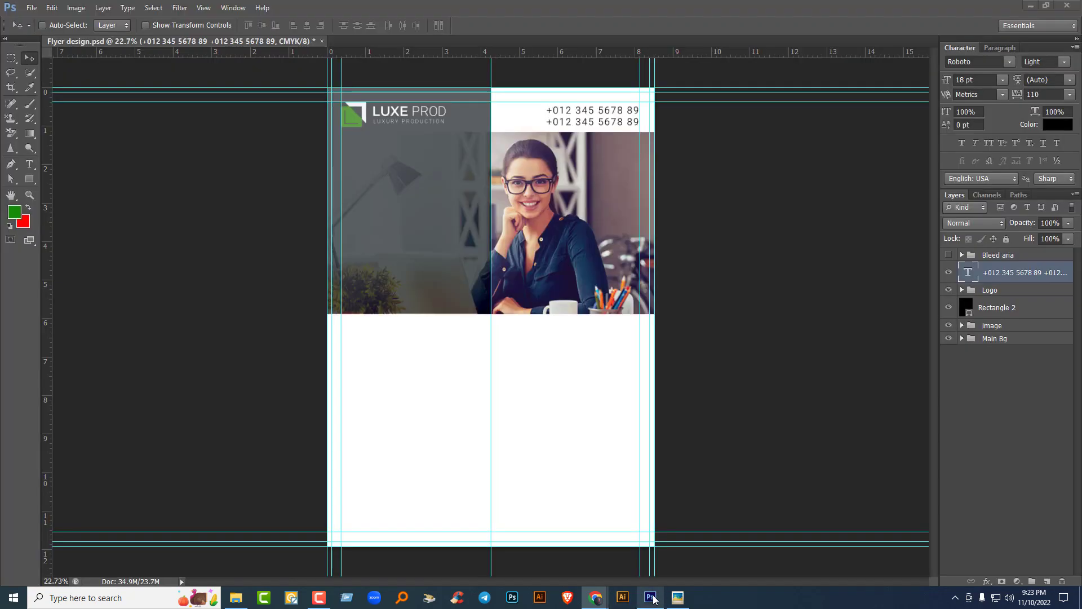
left_click(31, 8)
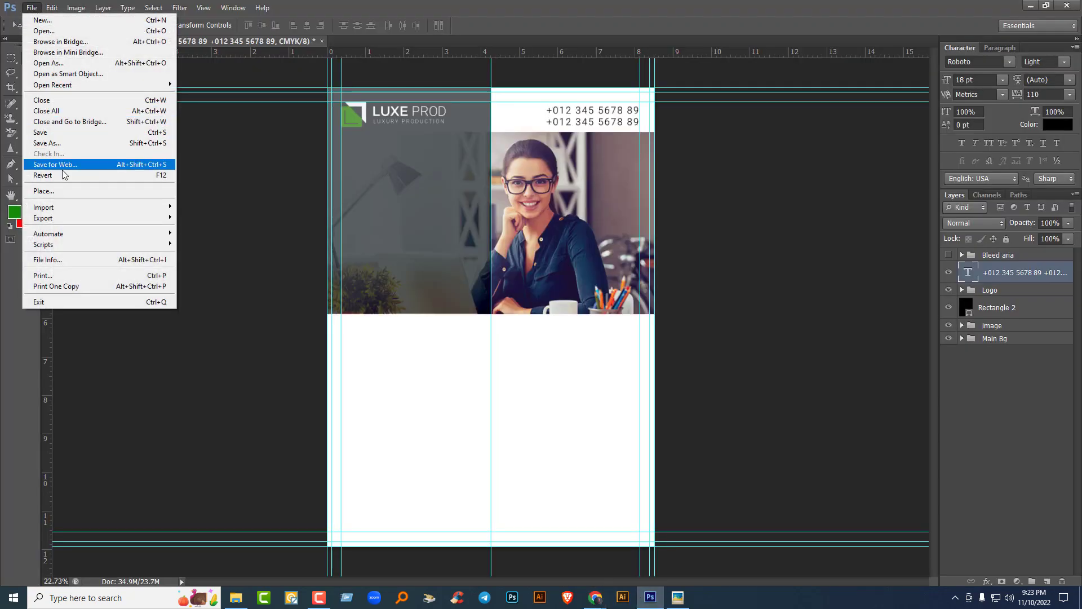
left_click(59, 193)
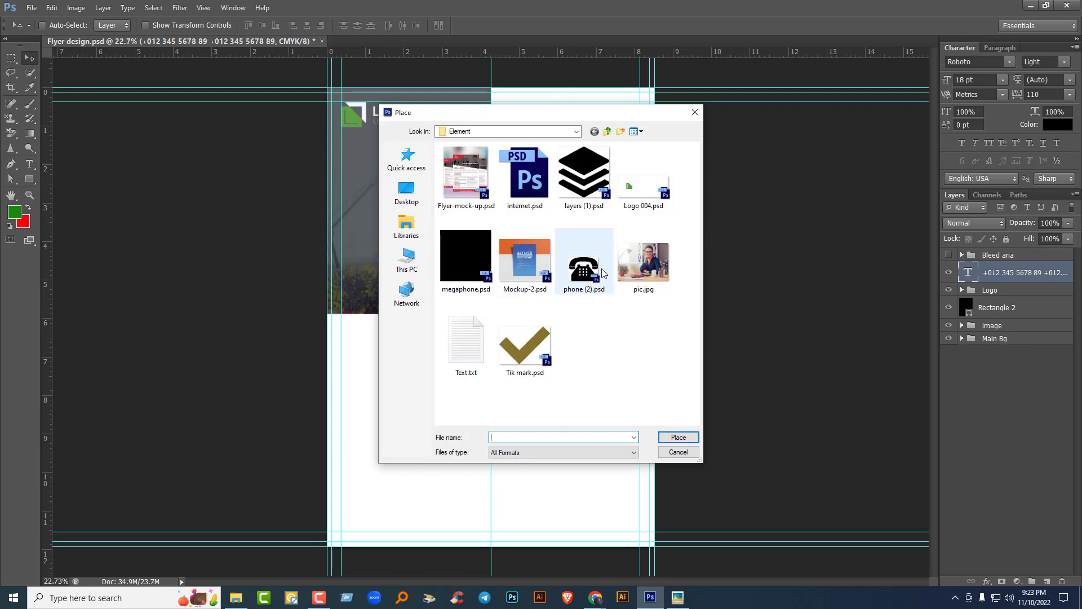
left_click(584, 262)
left_click(496, 131)
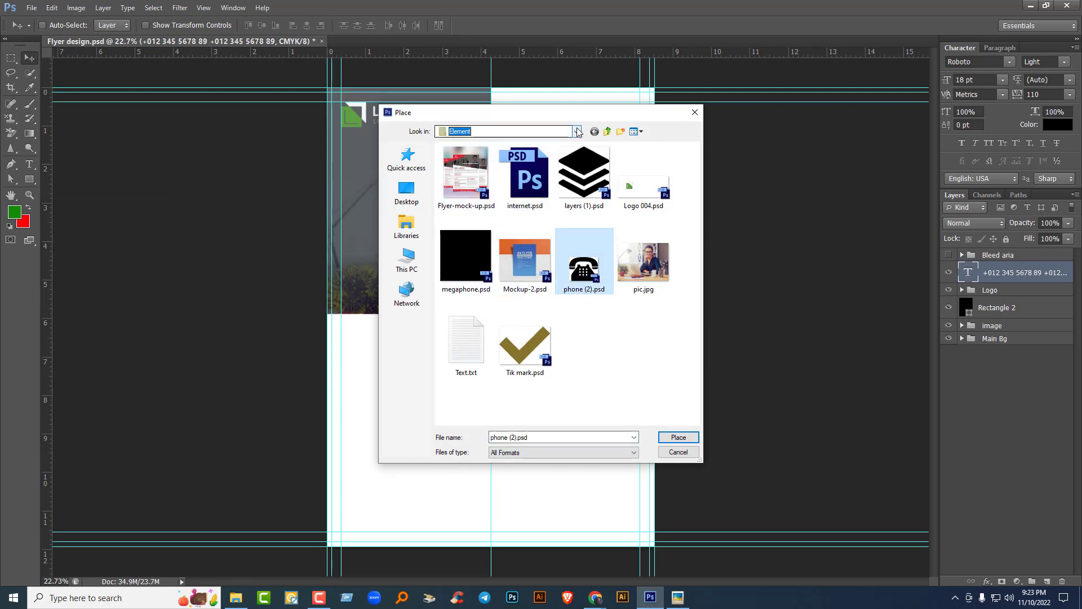
scroll(485, 191, "up", 2)
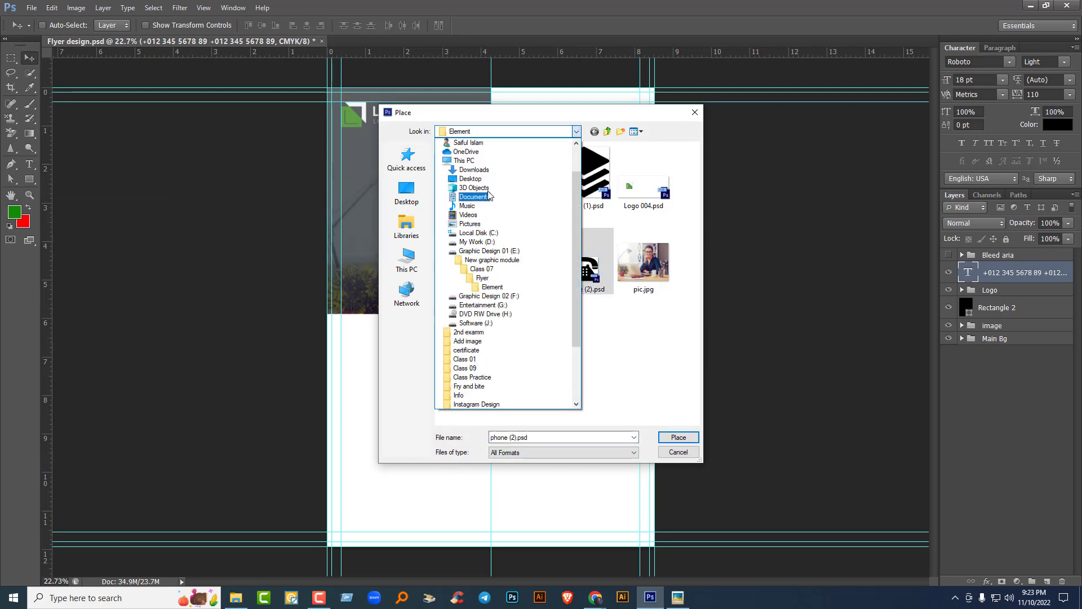
left_click(478, 173)
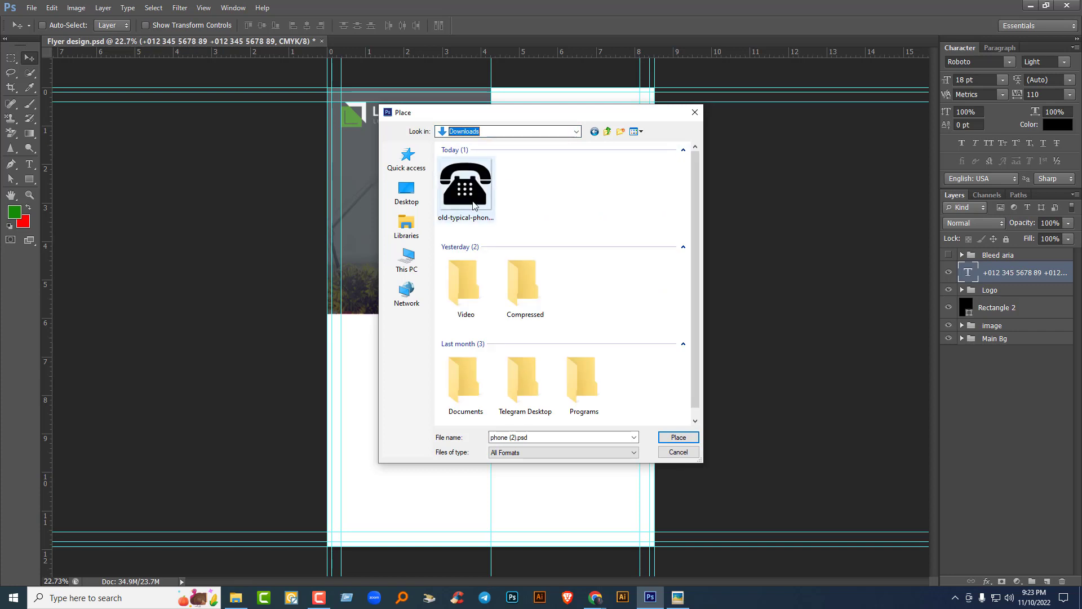
left_click(473, 205)
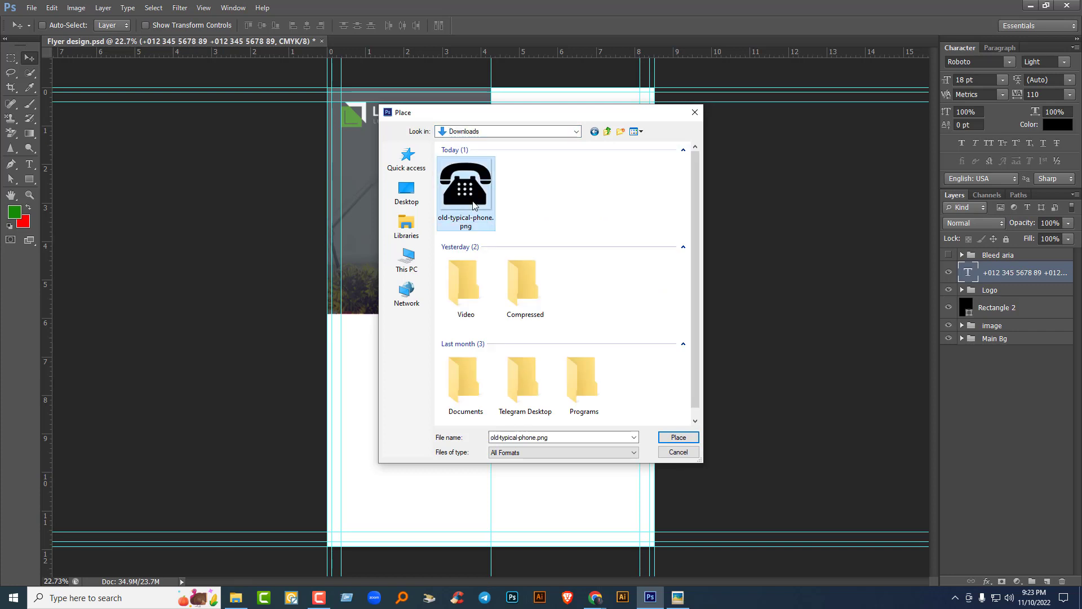
left_click(678, 438)
Step: Move the placed phone icon up onto the photo and add horizontal guides at the upper and lower edges of the phone number text
scroll(544, 343, "up", 3)
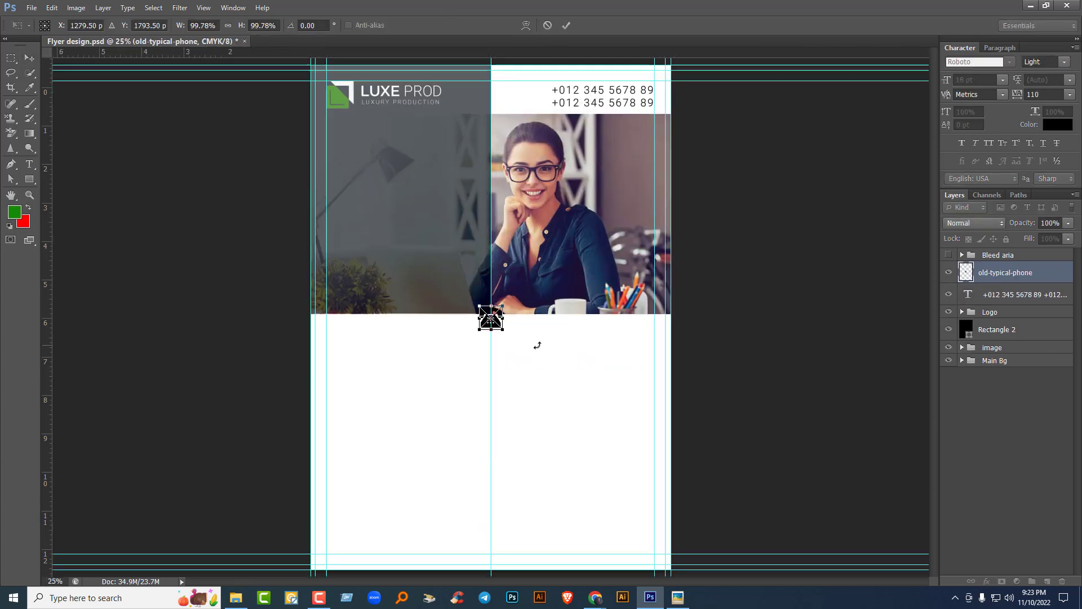
left_click_drag(537, 344, 452, 483)
left_click_drag(344, 567, 542, 180)
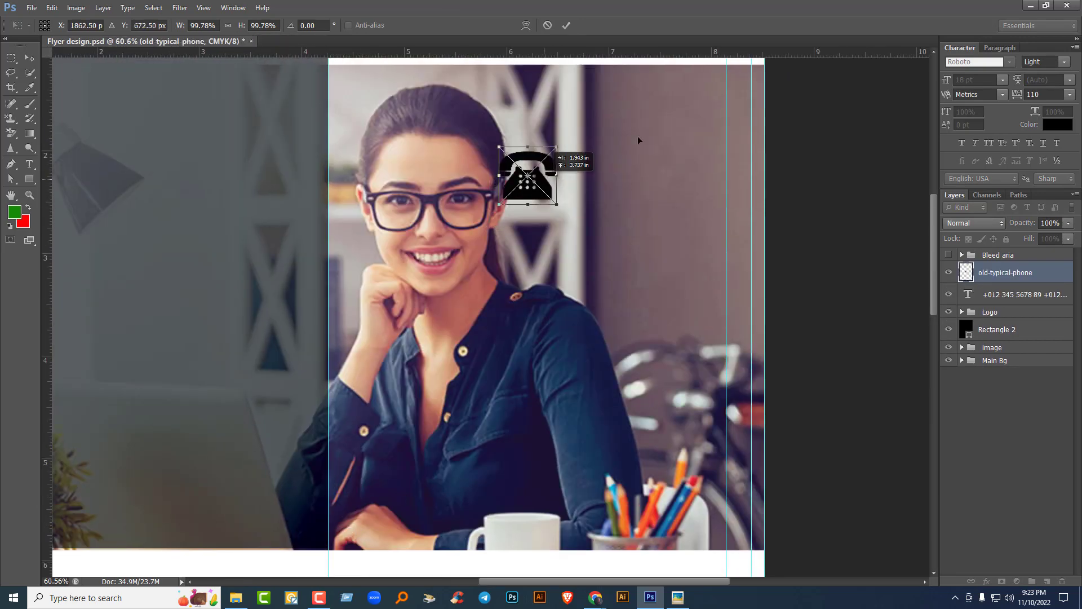
left_click_drag(721, 124, 729, 370)
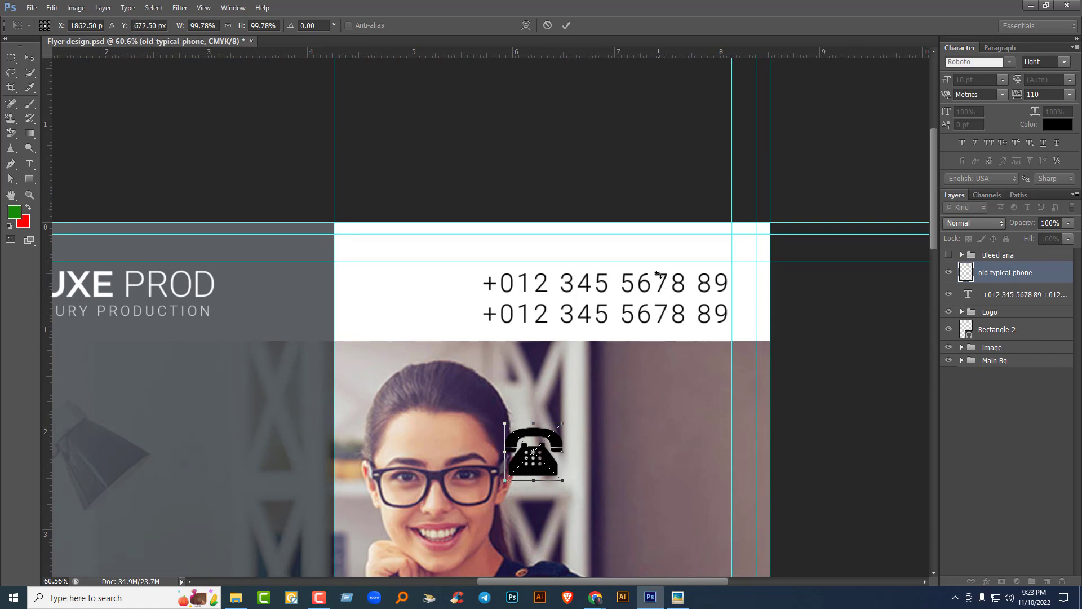
left_click_drag(602, 49, 607, 273)
left_click_drag(586, 52, 602, 323)
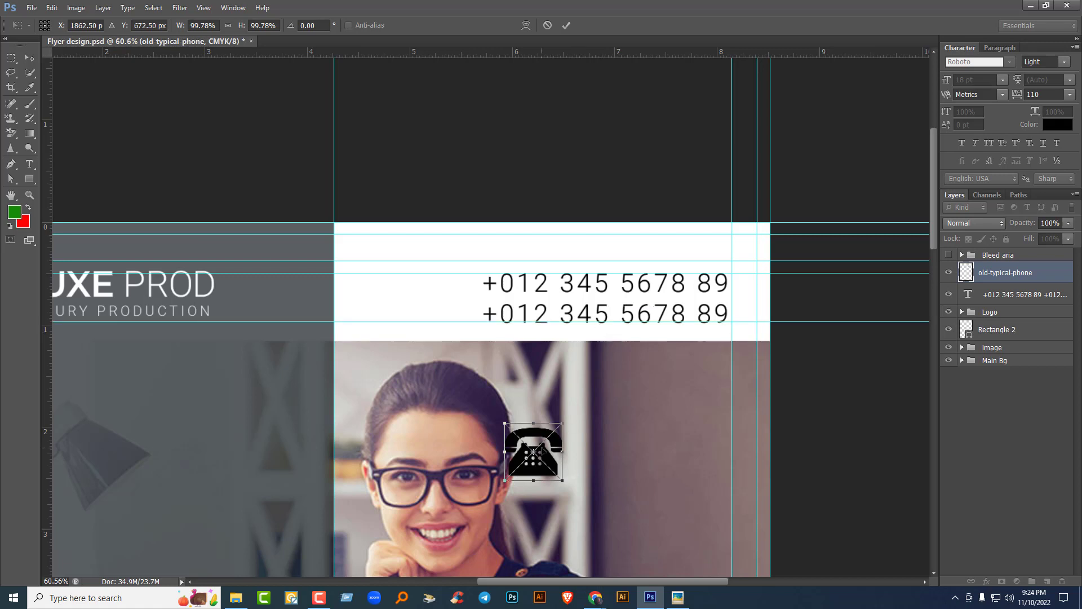
Step: Position the phone icon just left of the phone numbers, fit its height between the two new guides and commit the placement
left_click_drag(555, 426, 446, 272)
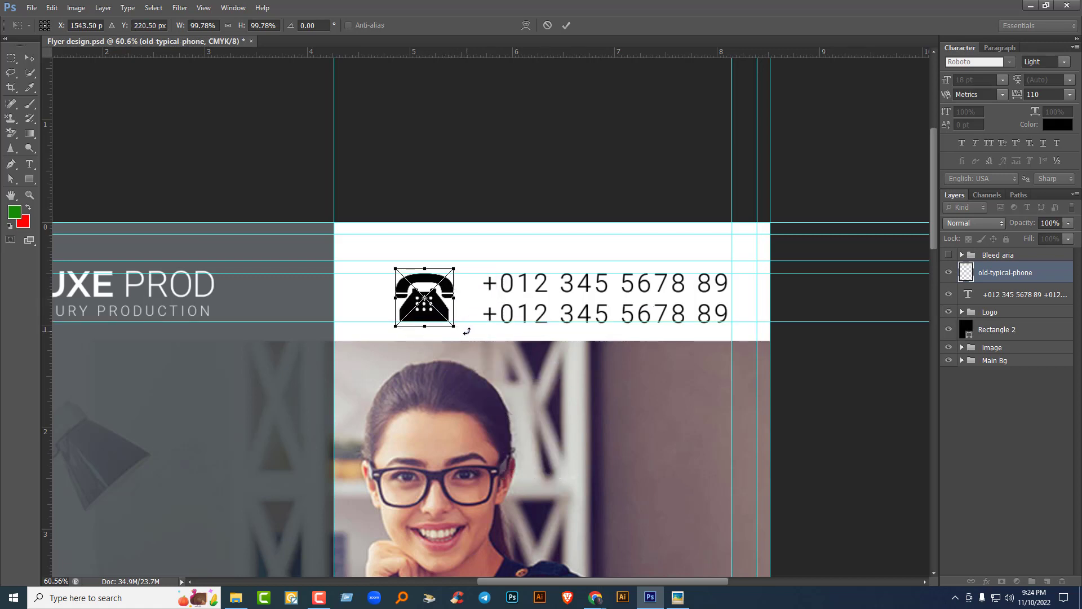
left_click_drag(458, 329, 458, 332)
key("Return")
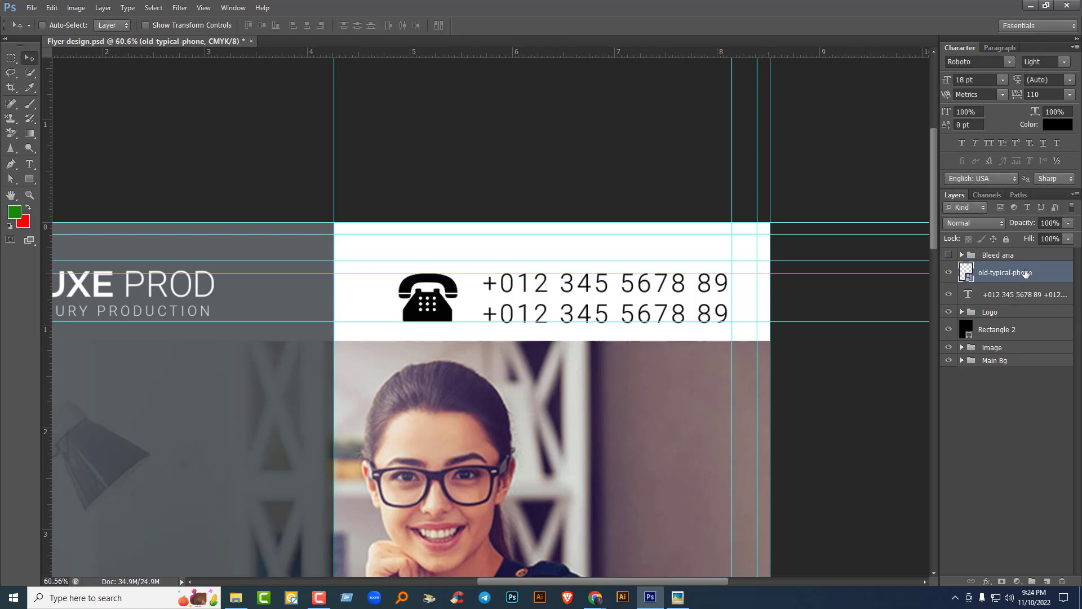
Step: Group the phone icon and phone number text layers and name the group "Top info"
left_click(1027, 296, "shift")
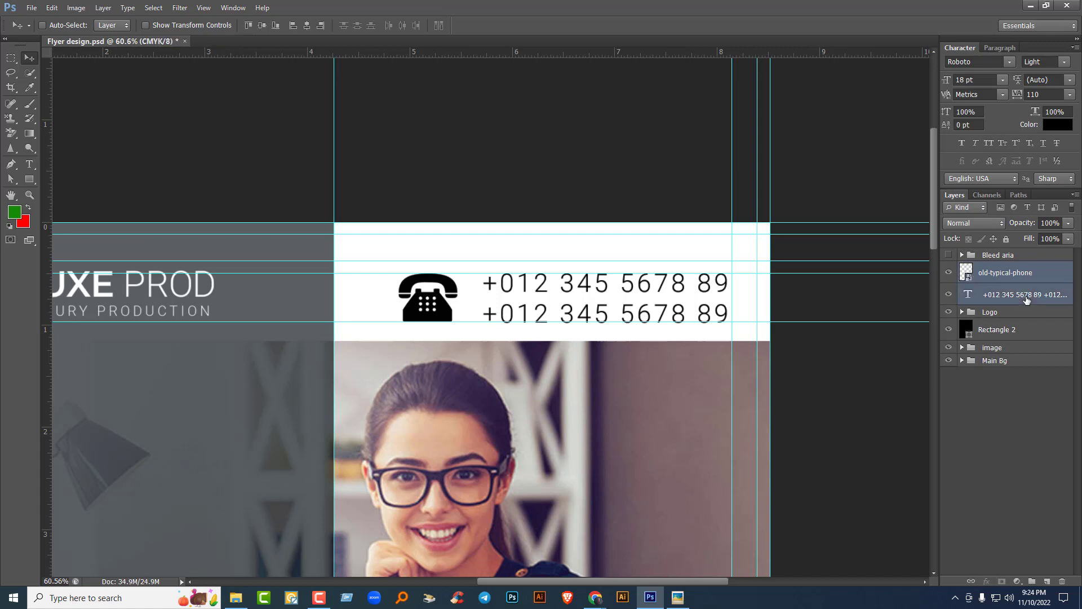
key("ctrl+g")
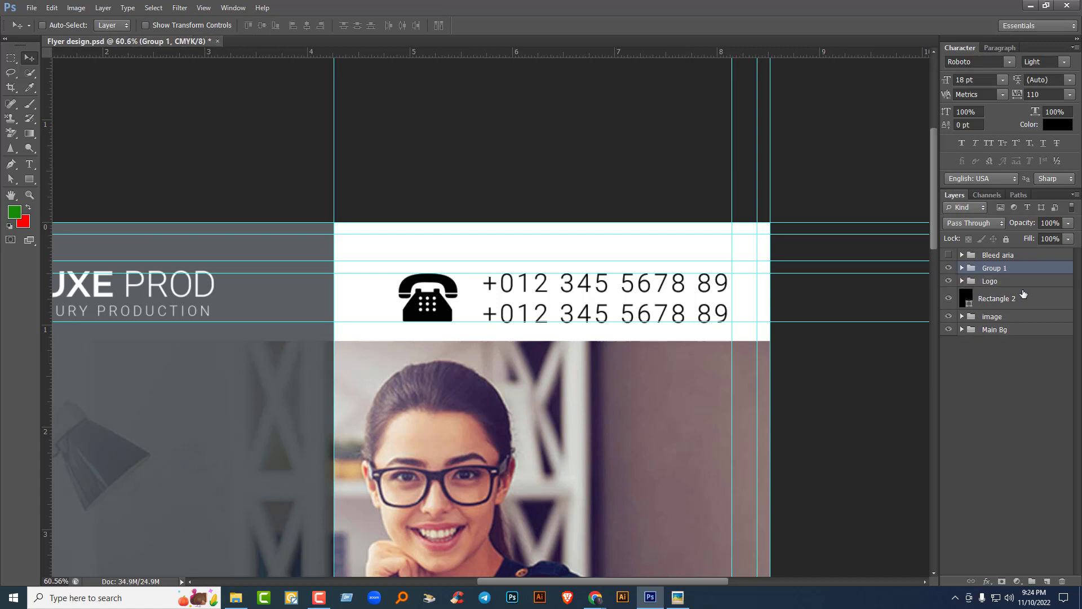
double_click(995, 268)
type("Top info")
key("Return")
Step: Move the Rectangle 2 overlay layer into the Logo group
left_click(1001, 300)
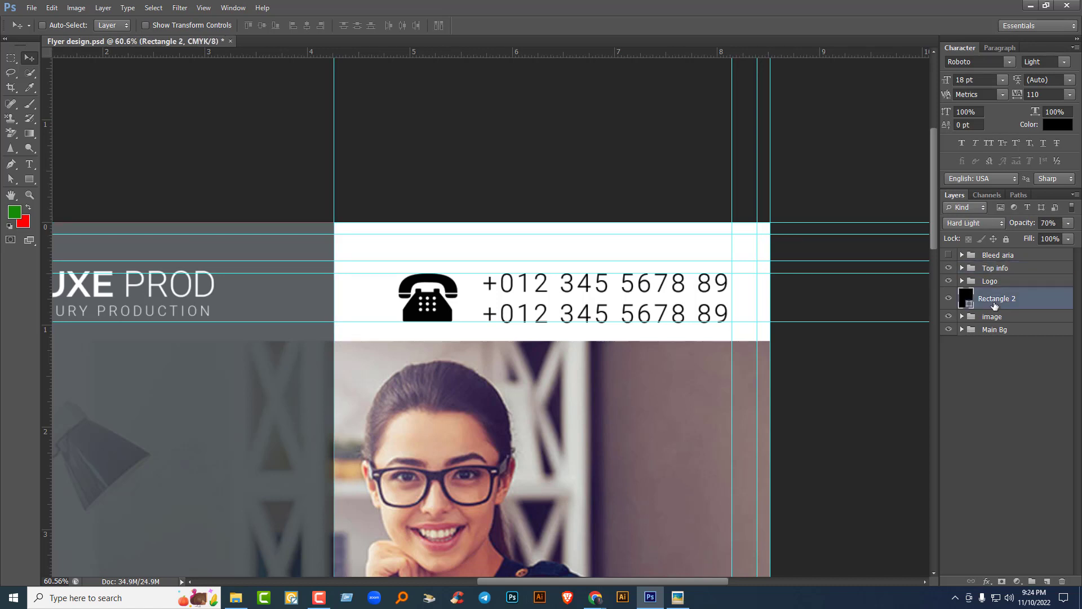
key("ctrl+minus")
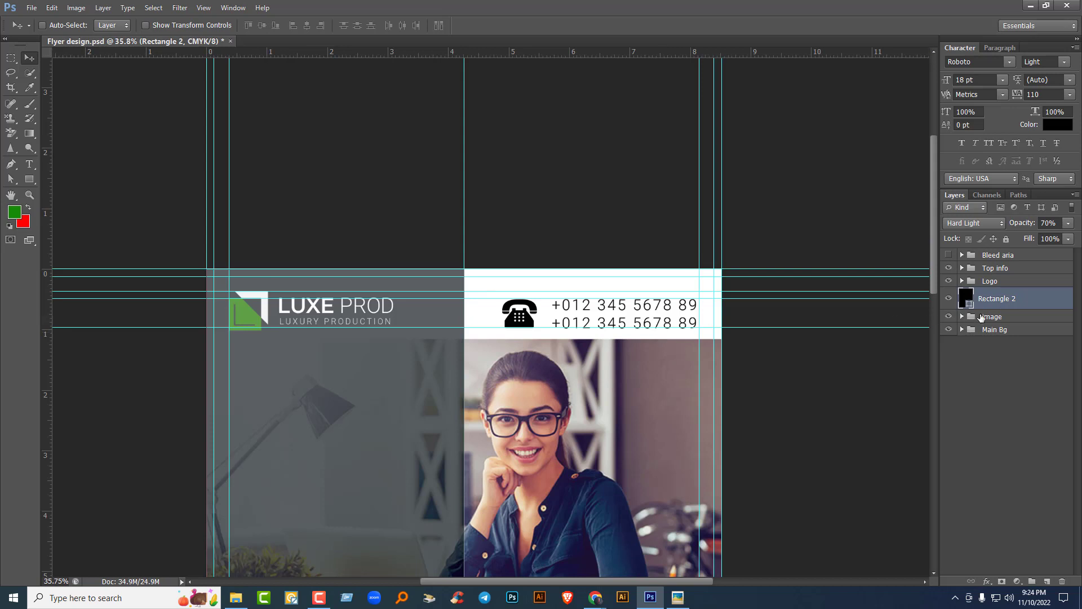
left_click_drag(1015, 298, 1012, 280)
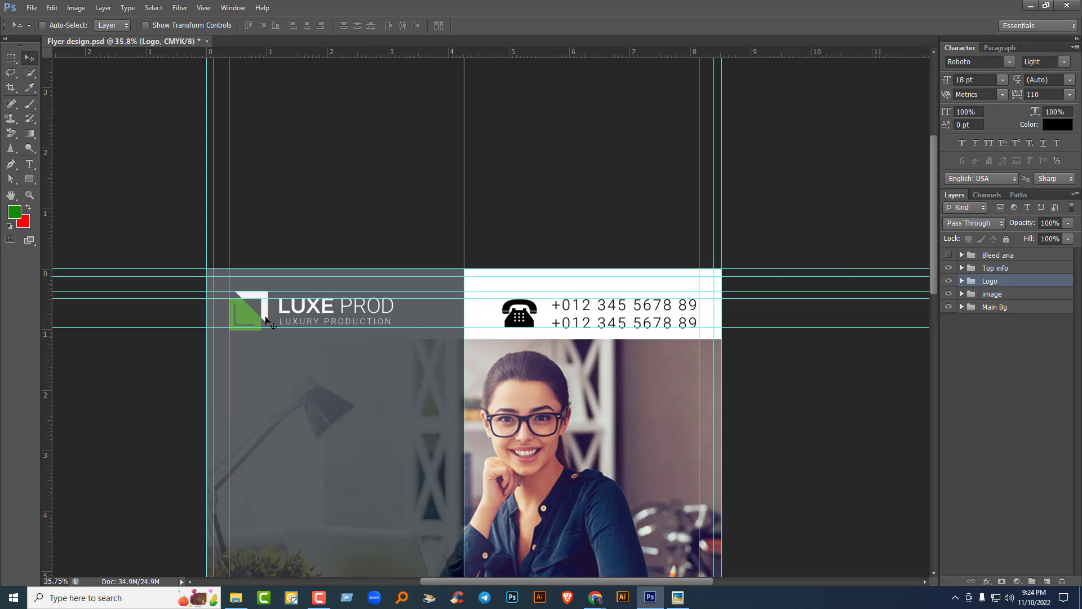
Step: Remove the two horizontal guides running along the edges of the phone number text
left_click_drag(604, 299, 598, 328)
left_click_drag(593, 273, 575, 54)
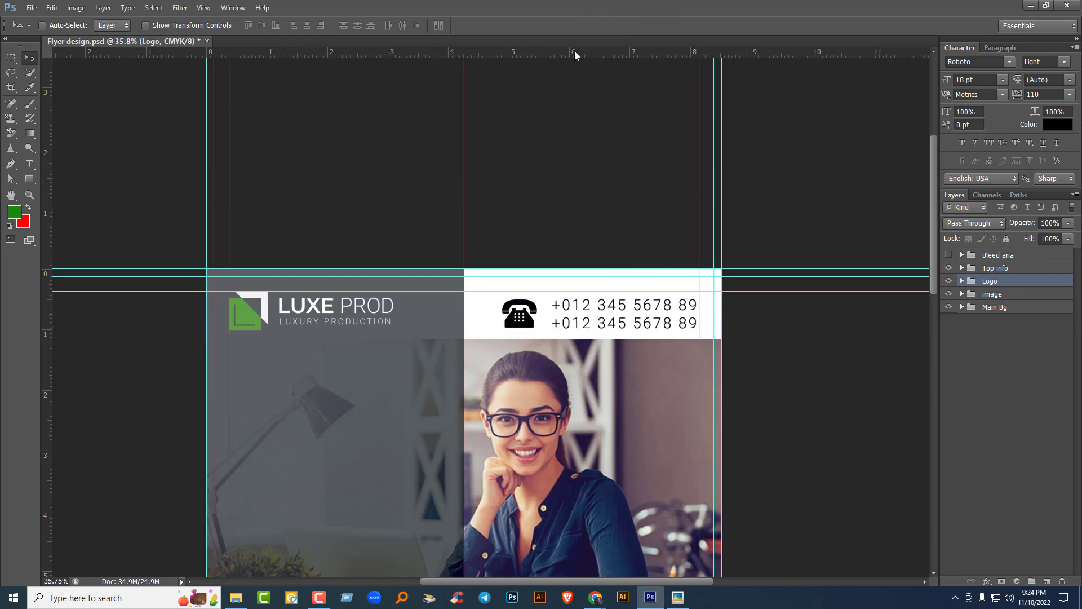
left_click_drag(565, 393, 604, 232)
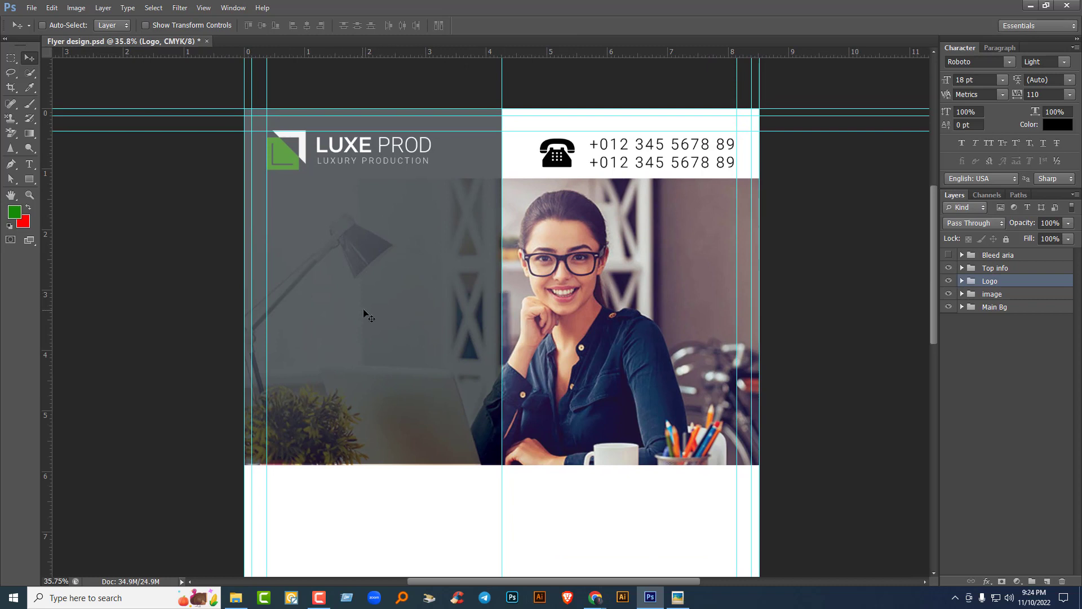
Step: Open Text.txt from the Flyer project's Element folder in Notepad and copy the line "success your business"
left_click(235, 597)
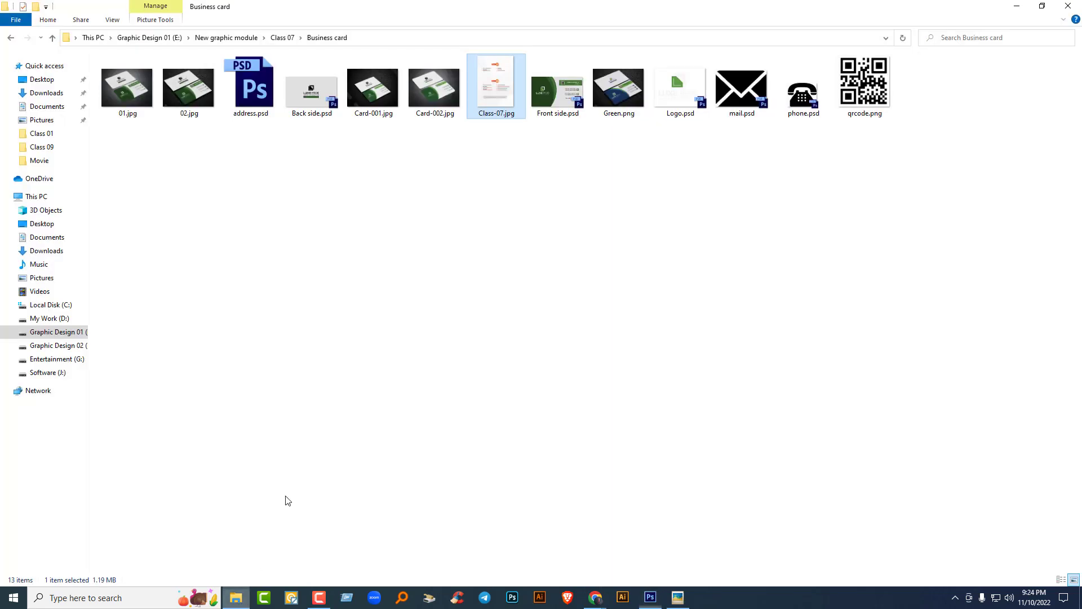
left_click(10, 37)
double_click(193, 104)
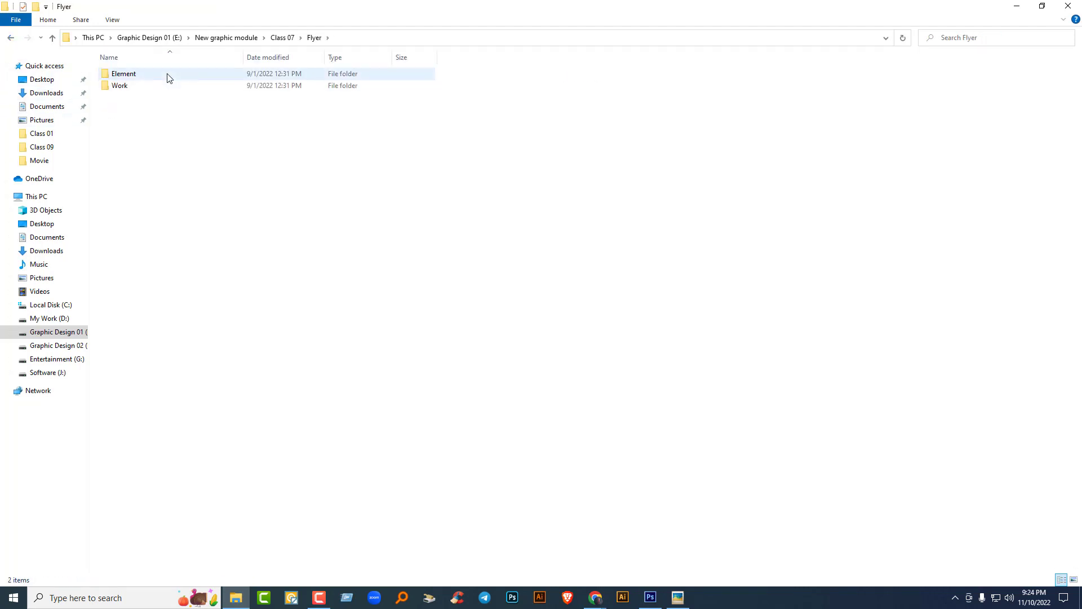
double_click(169, 78)
double_click(606, 103)
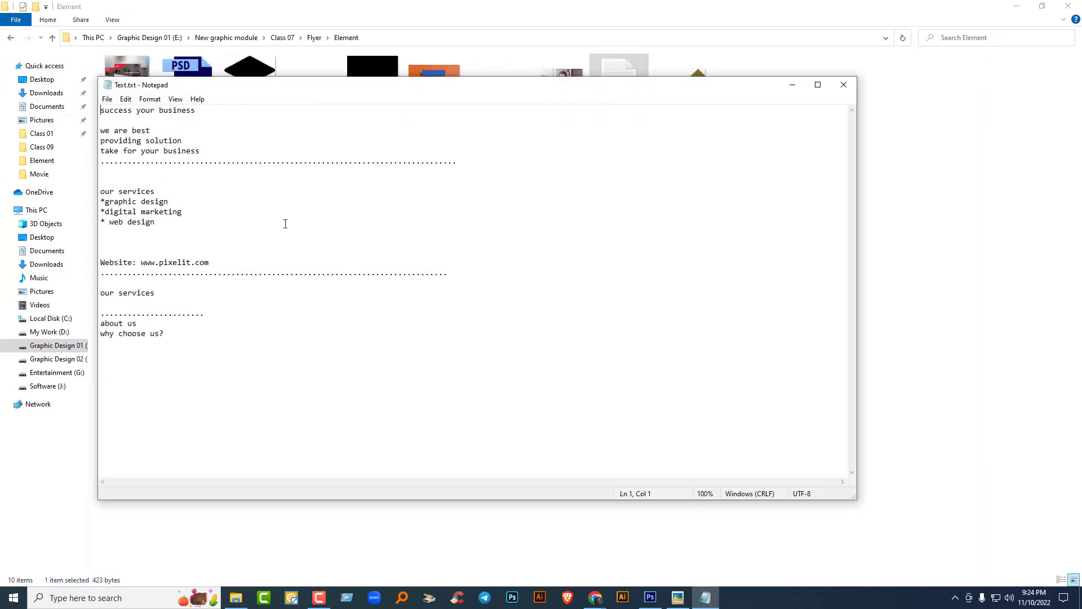
left_click_drag(198, 111, 103, 111)
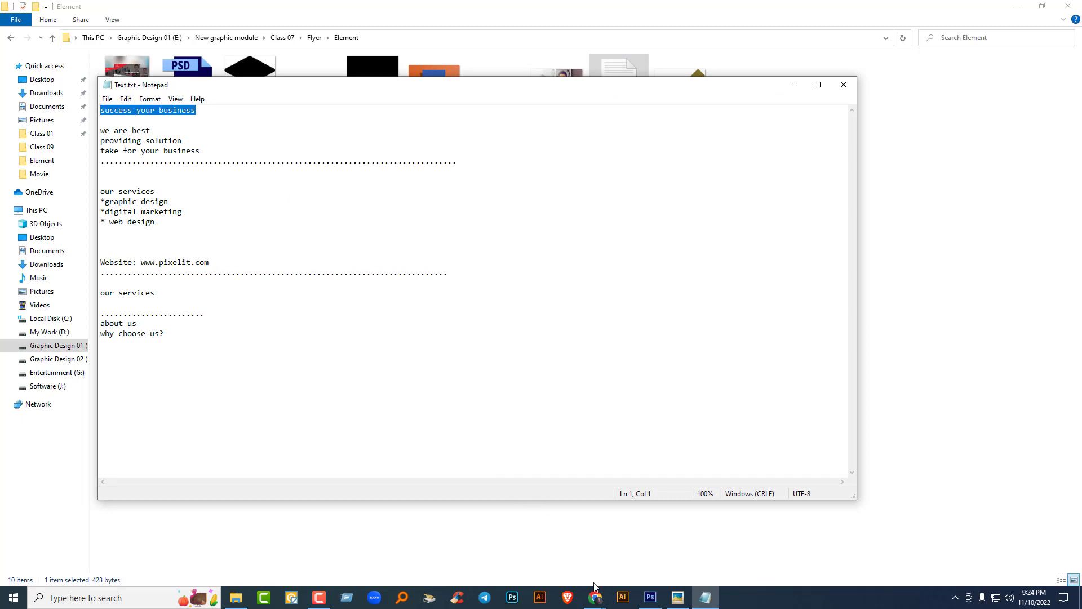
Step: Switch to Photoshop and add the text "success your business" over the dark overlay, breaking the line before "business"
left_click(650, 597)
left_click(30, 167)
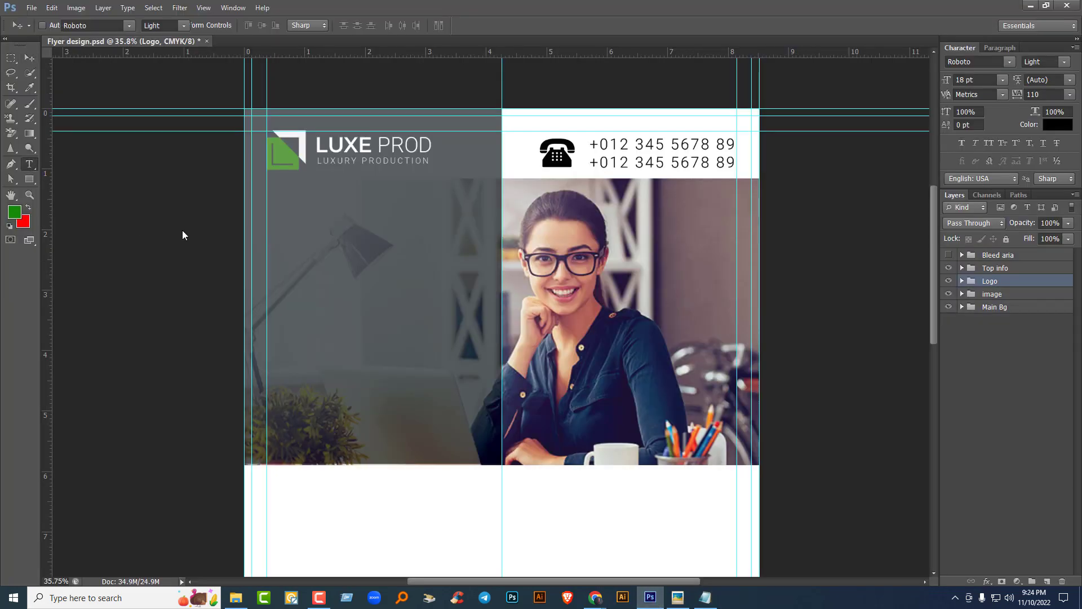
left_click(327, 254)
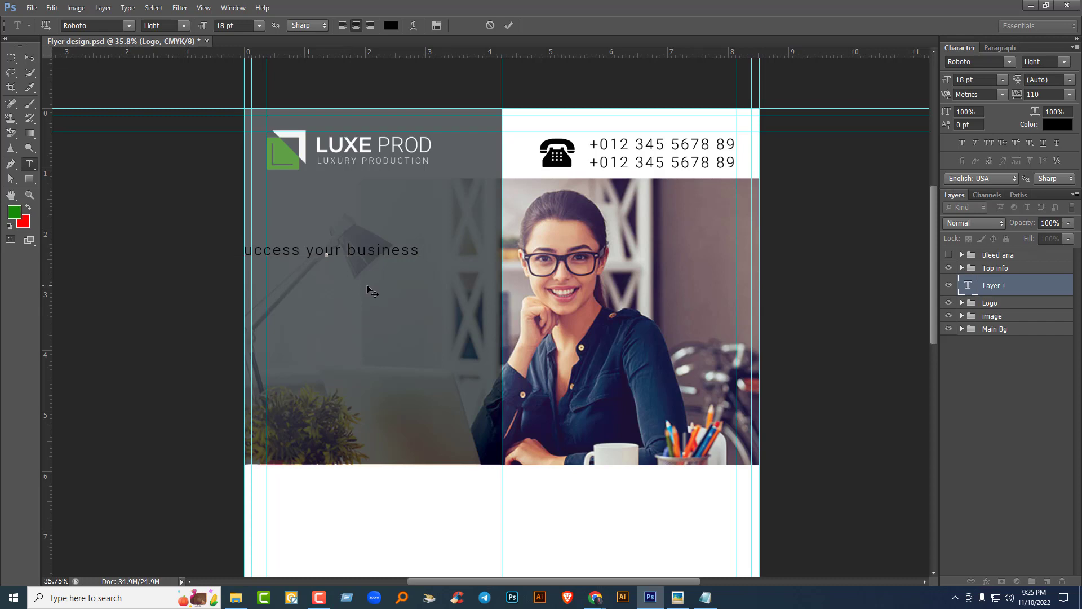
key("Return")
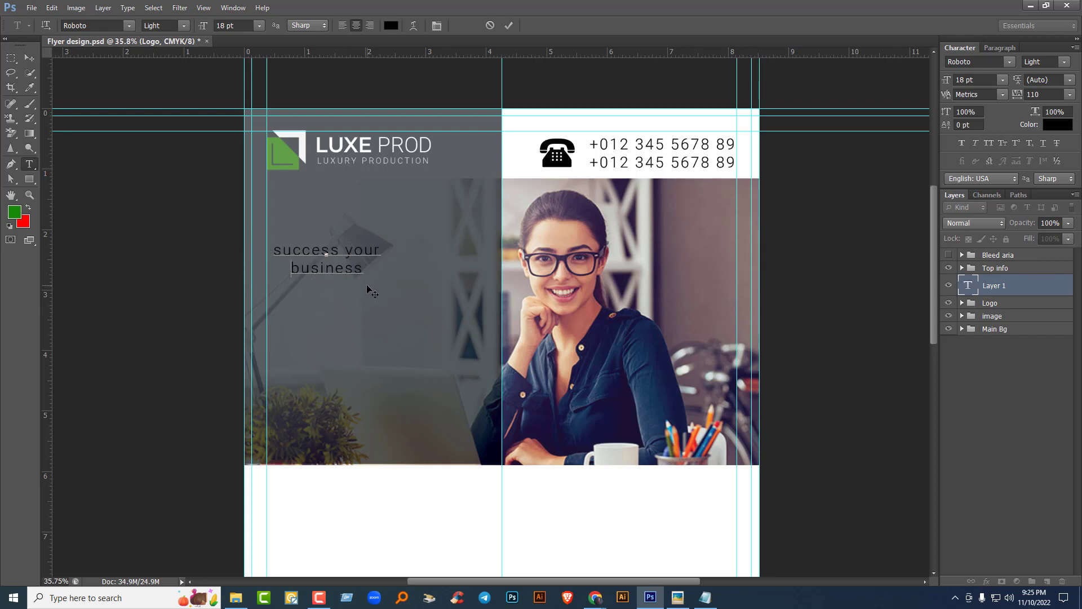
Step: Set the whole headline text to all caps and change its font to Bebas Kai
key("ctrl+a")
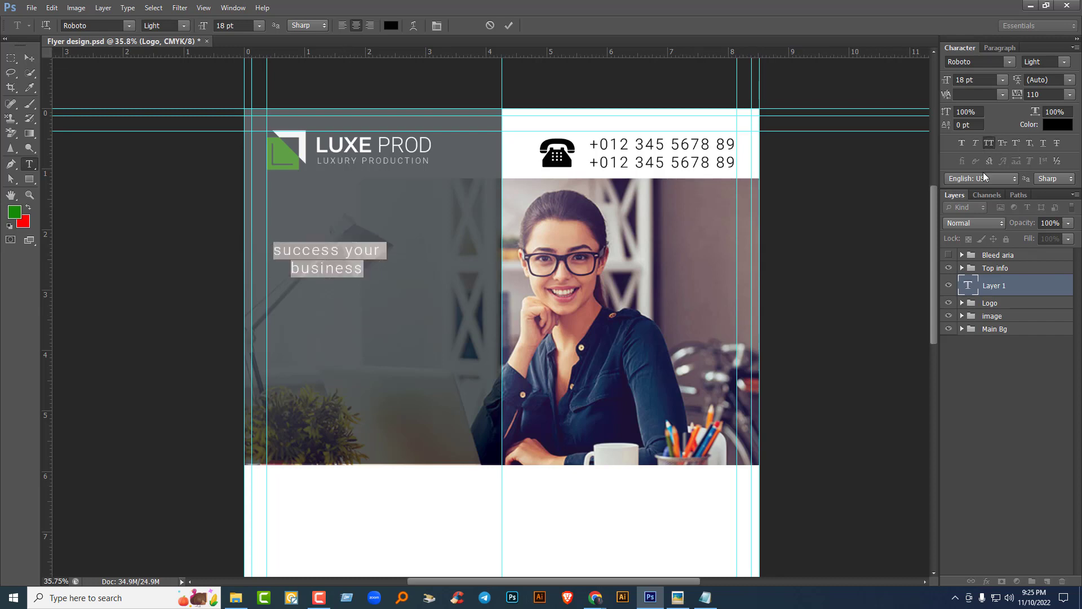
key("ctrl+shift+k")
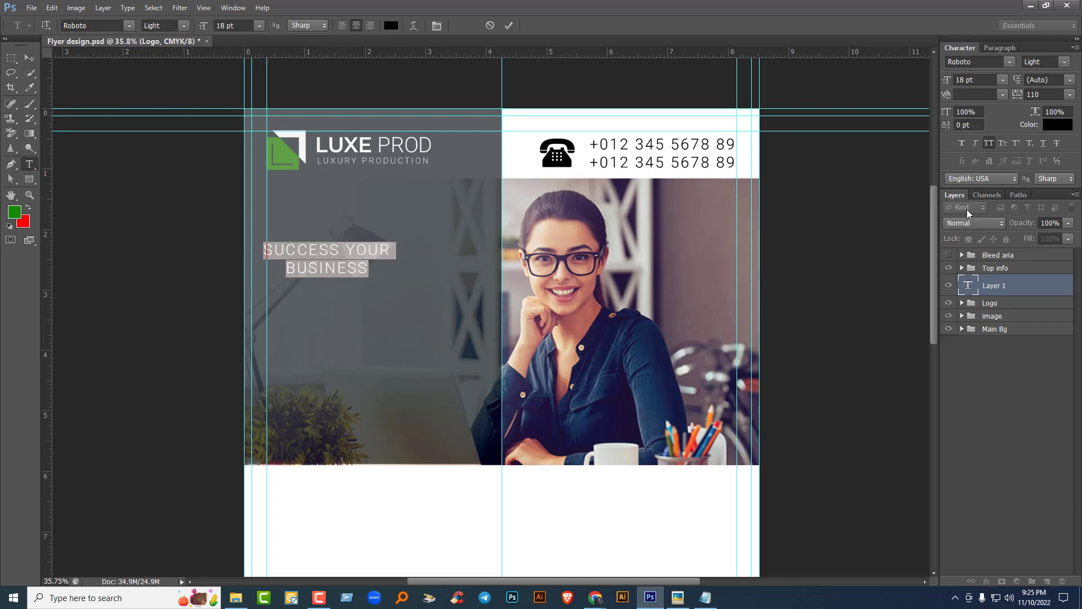
left_click(987, 63)
type("b Biger Over")
left_click(1010, 63)
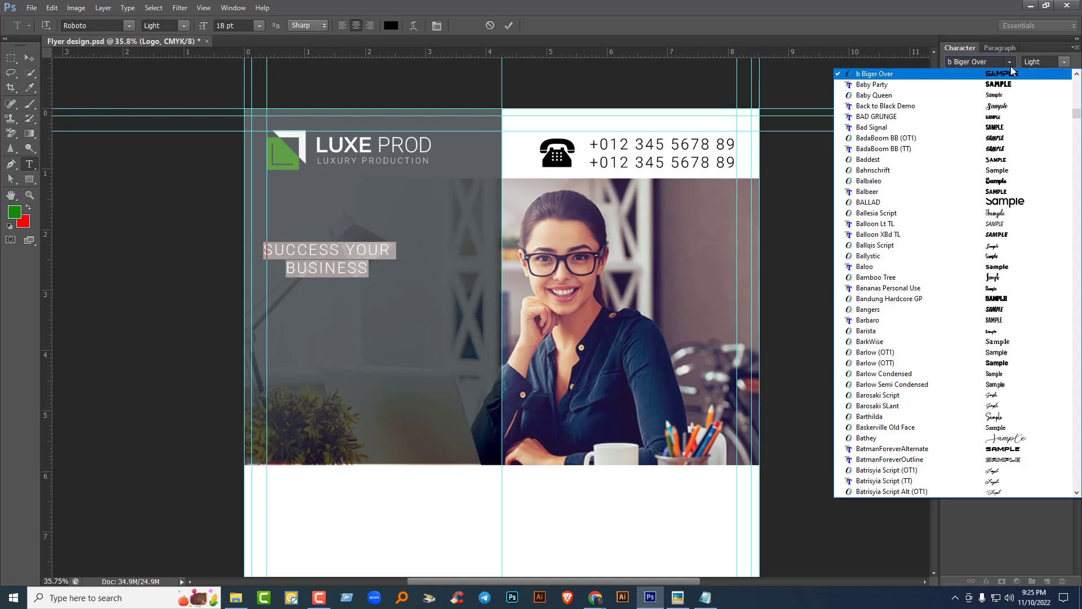
scroll(922, 290, "down", 3)
scroll(922, 290, "down", 7)
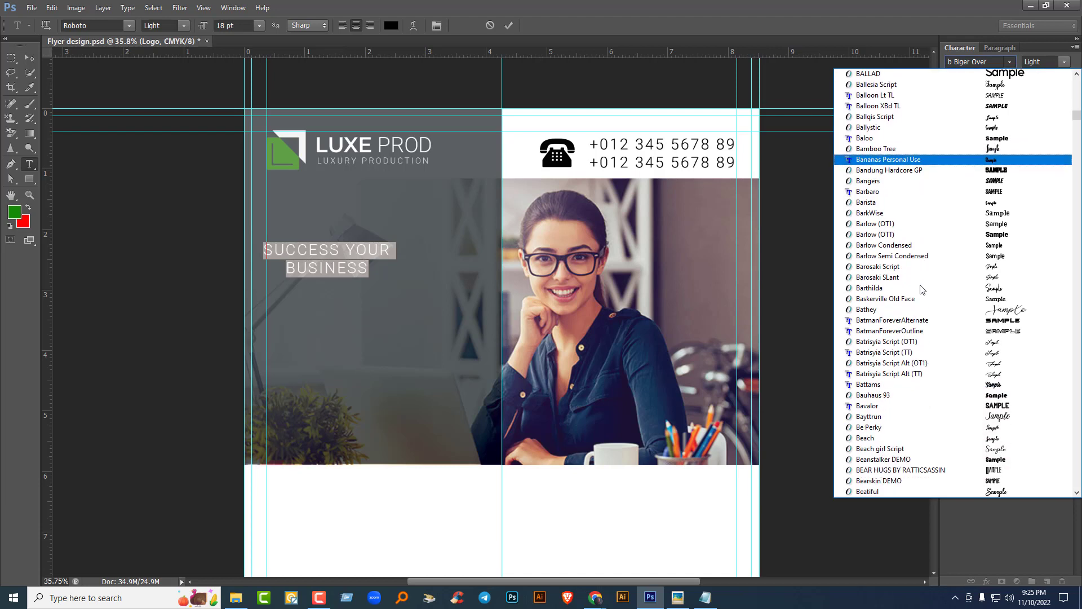
scroll(922, 290, "down", 4)
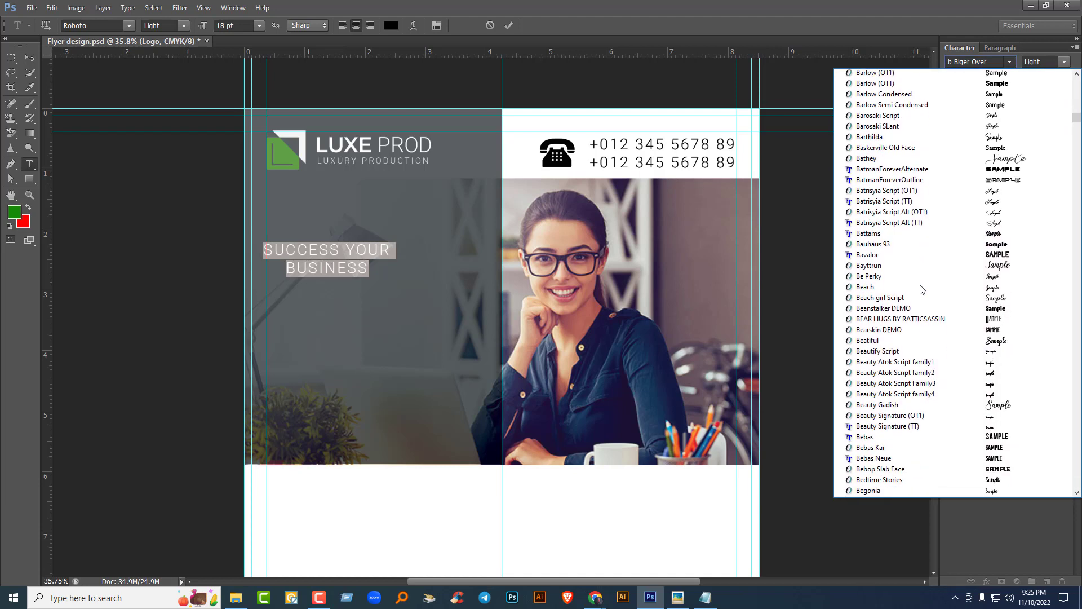
left_click(925, 353)
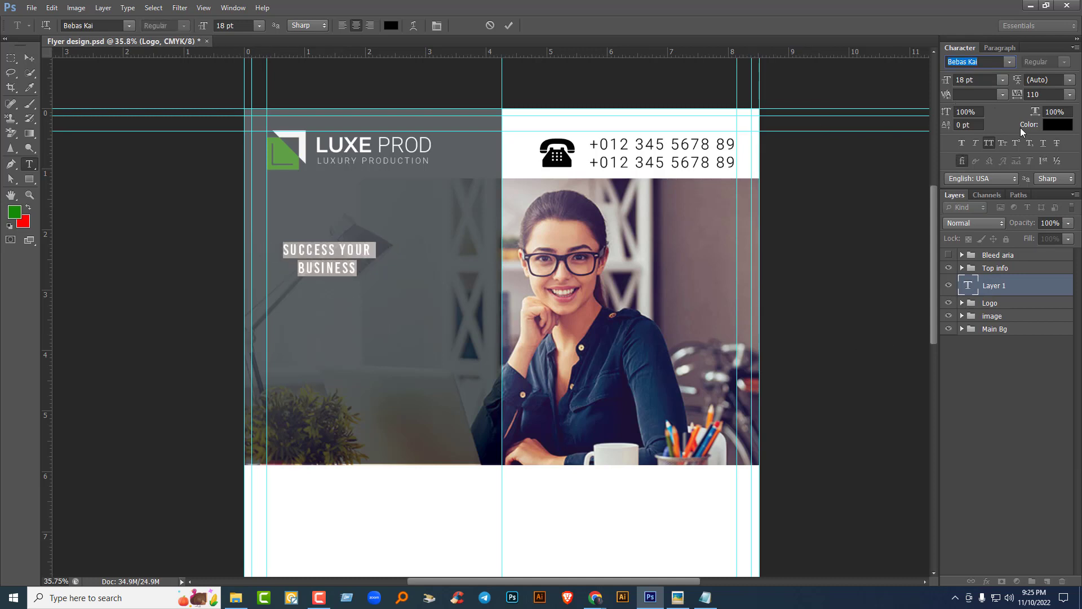
Step: Increase the headline's font size to 38 pt
left_click(987, 82)
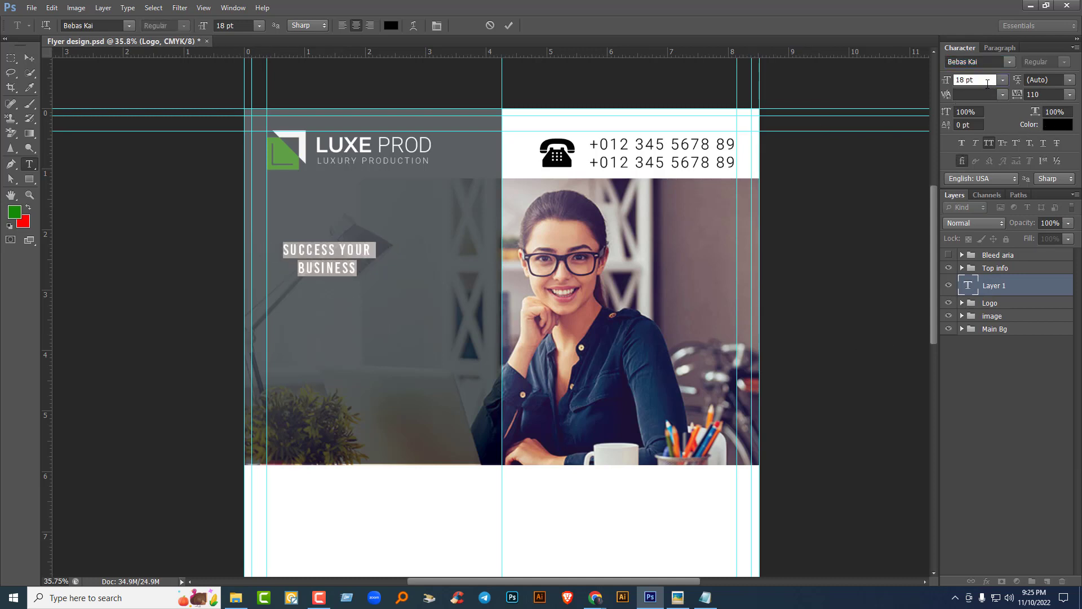
key("shift+Up")
key("shift+Up")
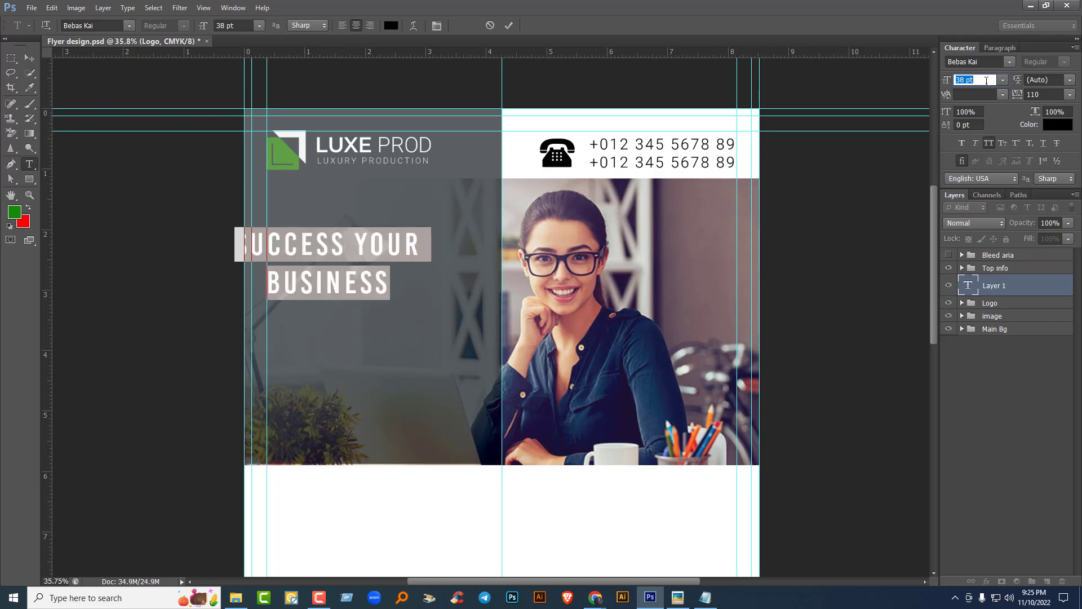
Step: Set the headline's tracking to 0 and colour the line "SUCCESS YOUR" white
left_click(1069, 94)
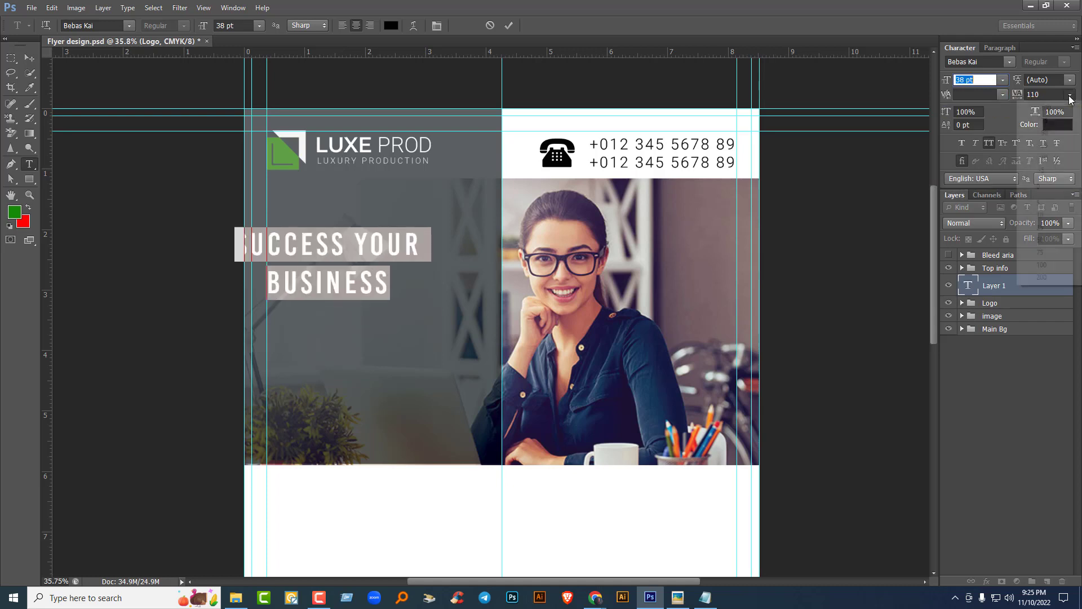
left_click(1038, 186)
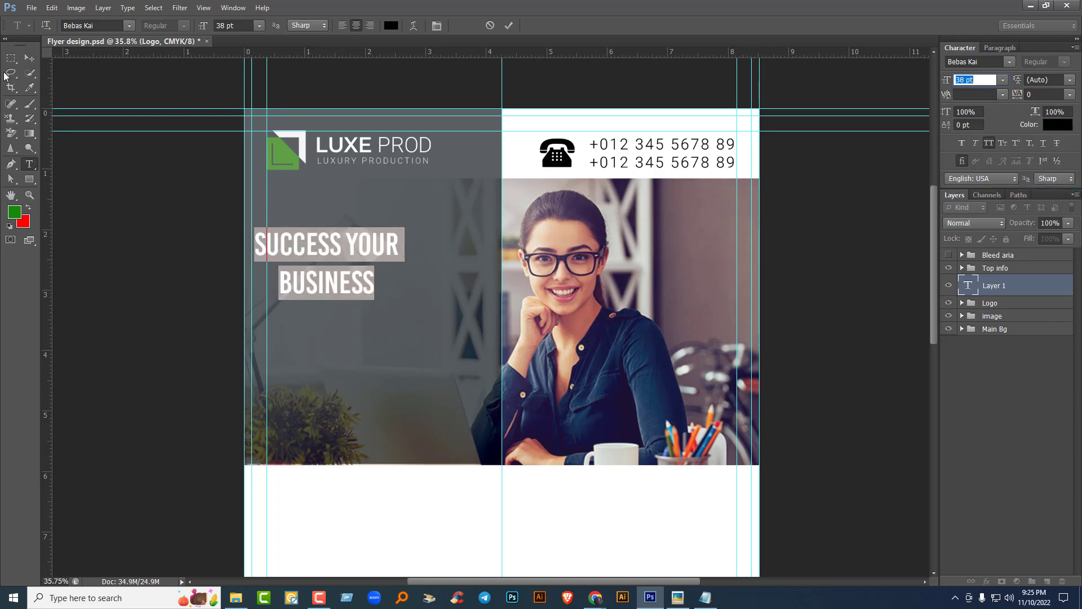
left_click(362, 284)
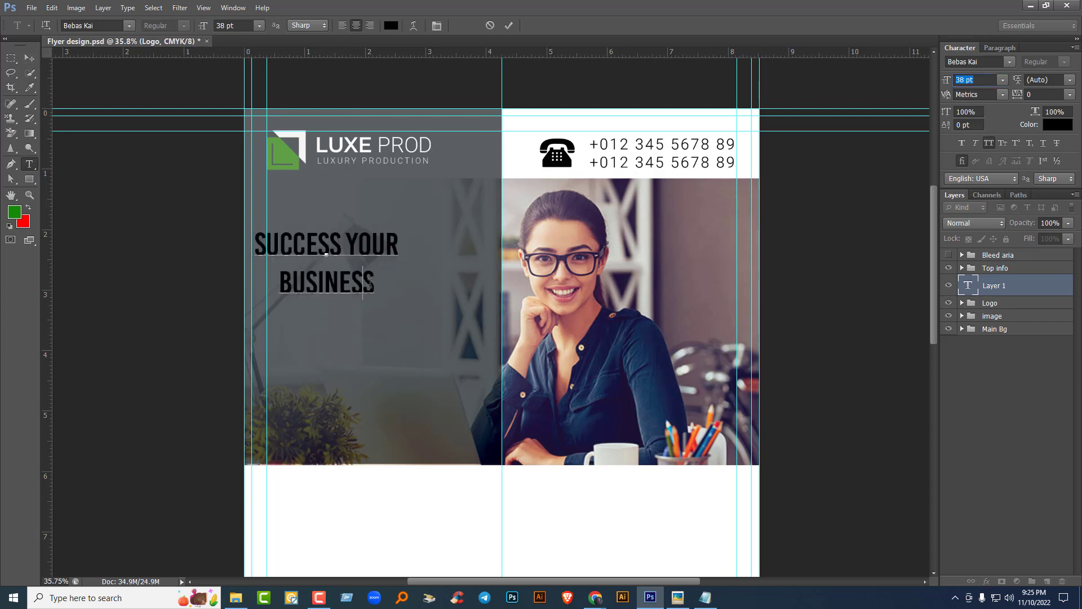
left_click_drag(395, 244, 237, 247)
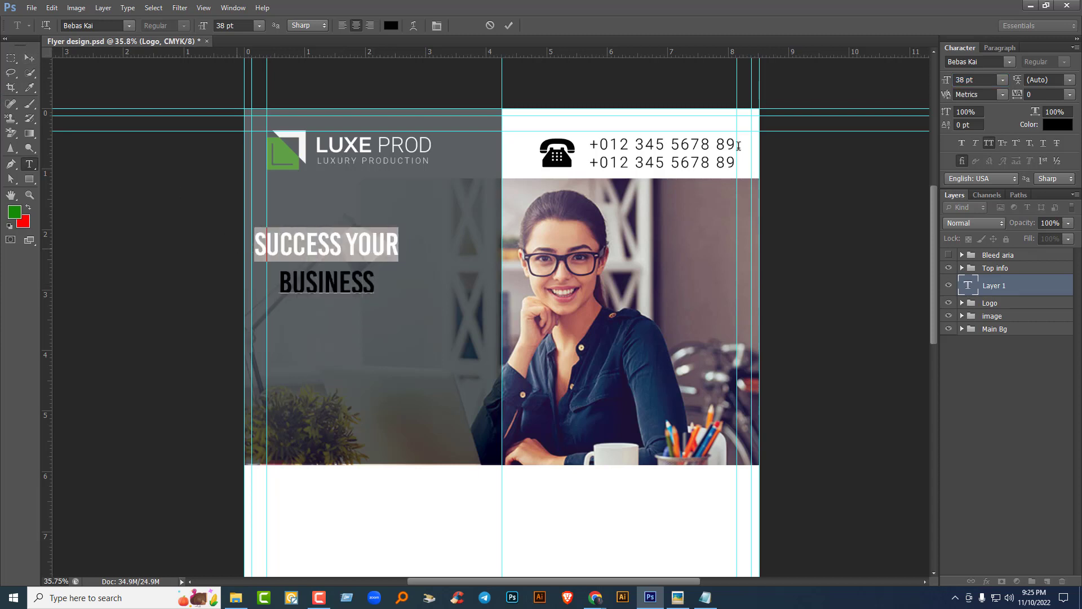
left_click(1058, 125)
left_click(615, 132)
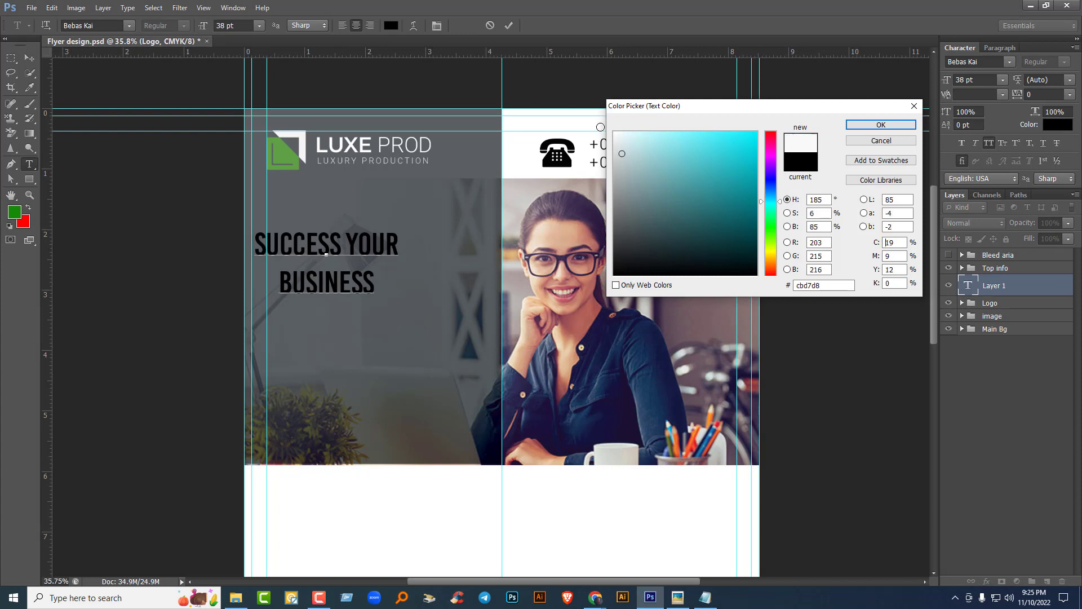
left_click(880, 124)
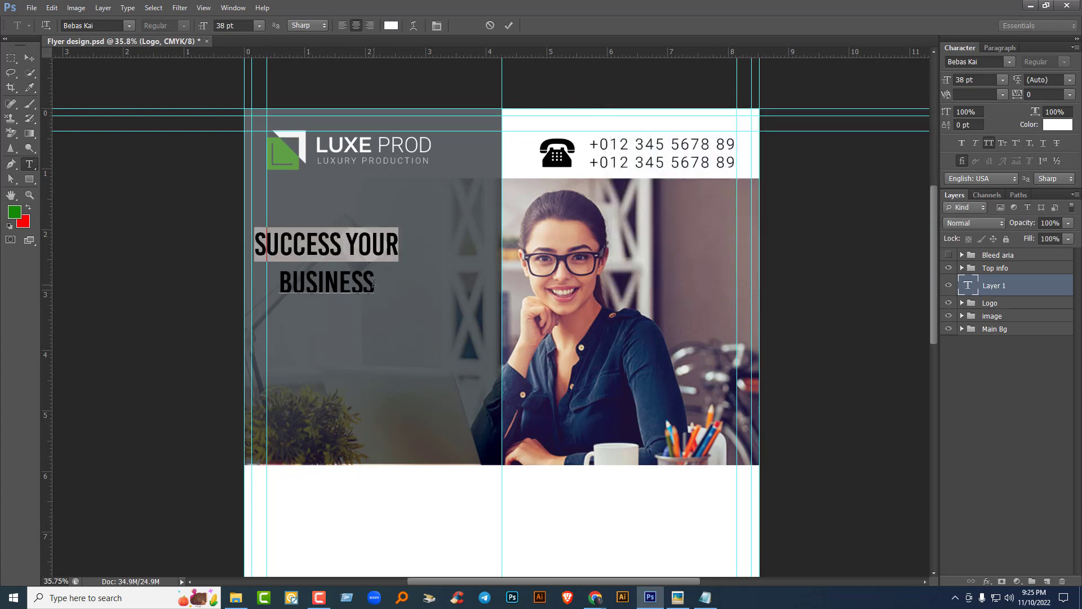
Step: Colour the word "BUSINESS" green by sampling the logo's green
left_click(389, 286)
left_click_drag(375, 285, 276, 287)
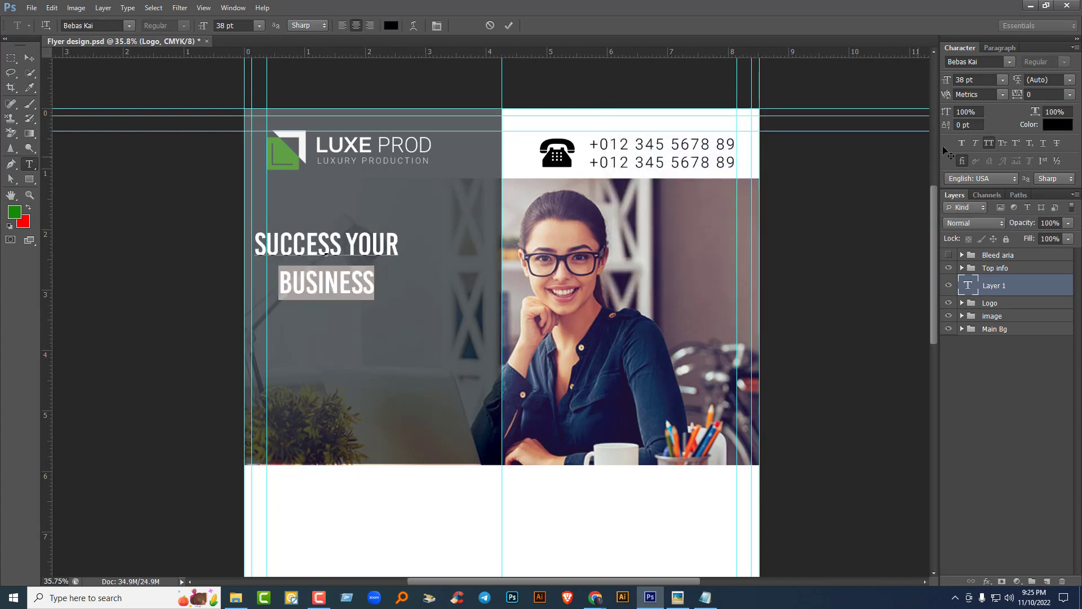
left_click(1058, 125)
left_click(284, 149)
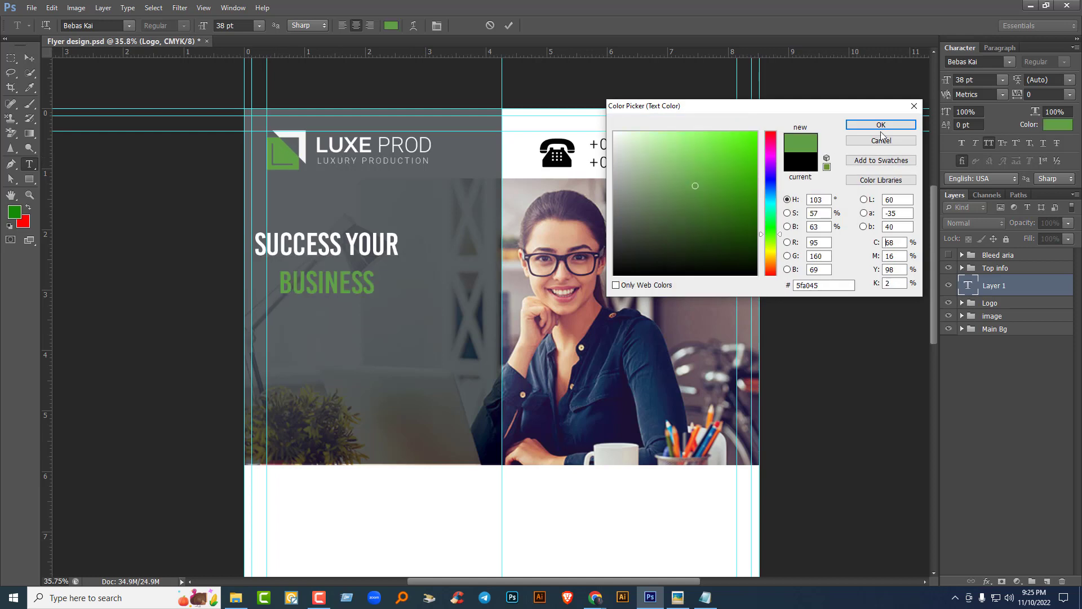
left_click(880, 125)
Step: Increase the font size of the word "BUSINESS" to 55 pt
left_click(351, 283)
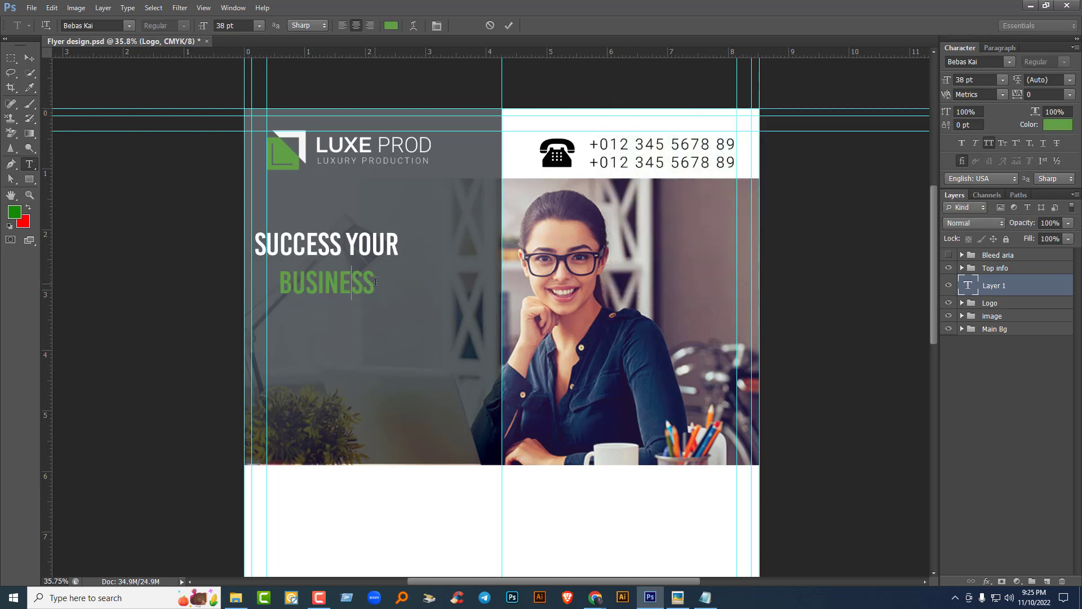
left_click_drag(376, 281, 277, 284)
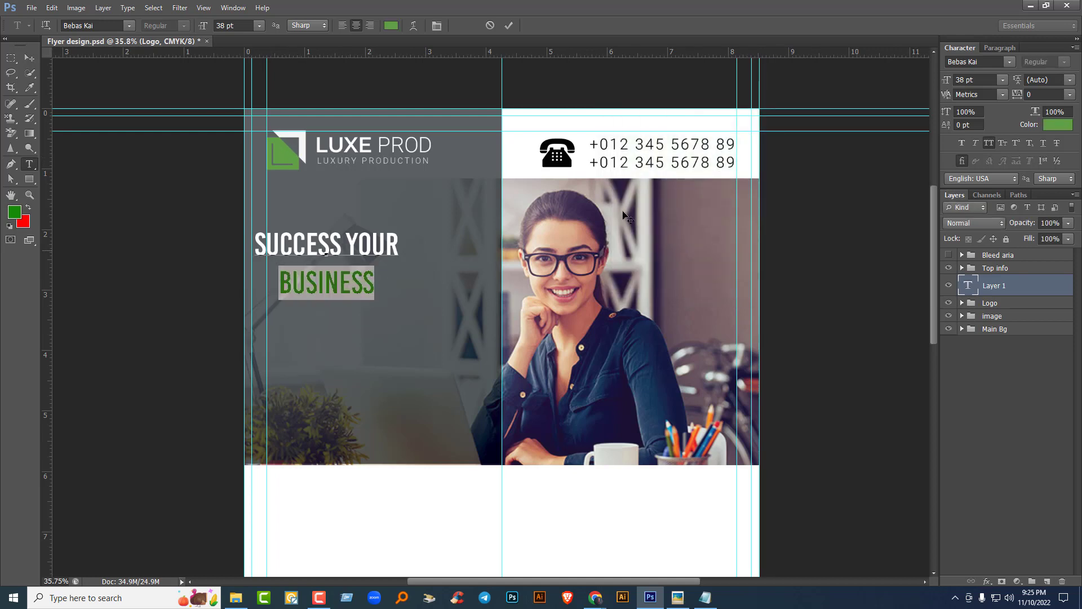
left_click(986, 78)
key("Up")
key("Up")
key("Up")
key("Up")
key("Up")
key("Up")
key("Up")
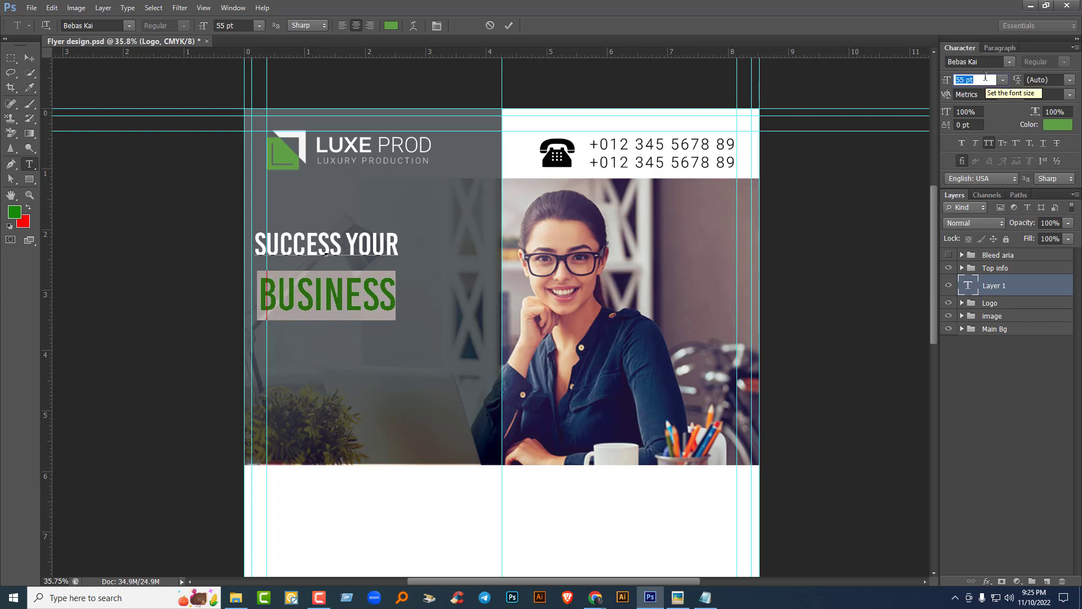
left_click(395, 288)
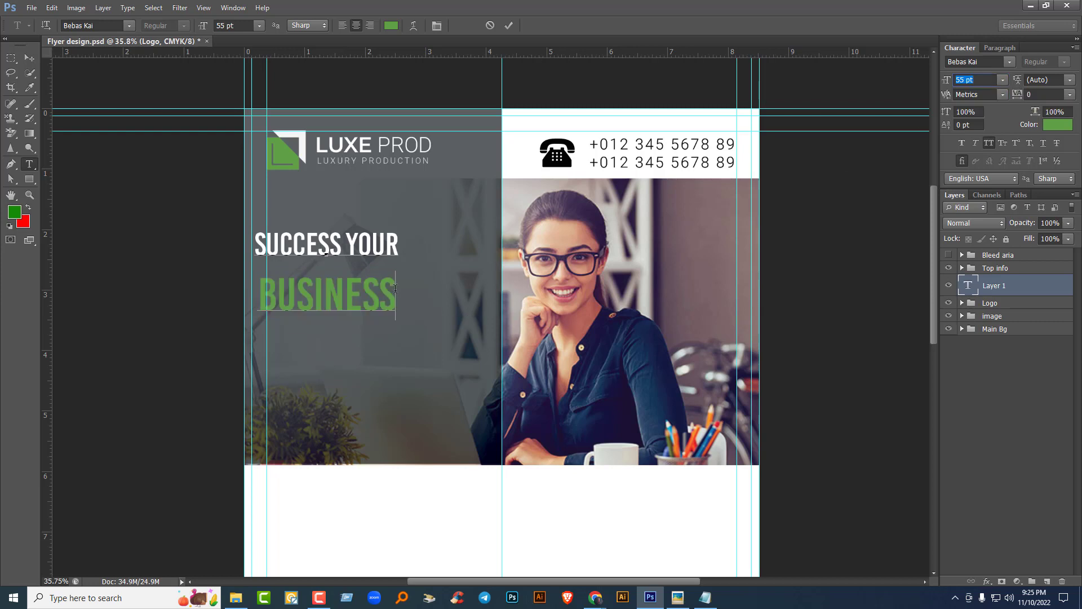
key("Left")
key("Right")
key("Left")
key("Right")
key("Up")
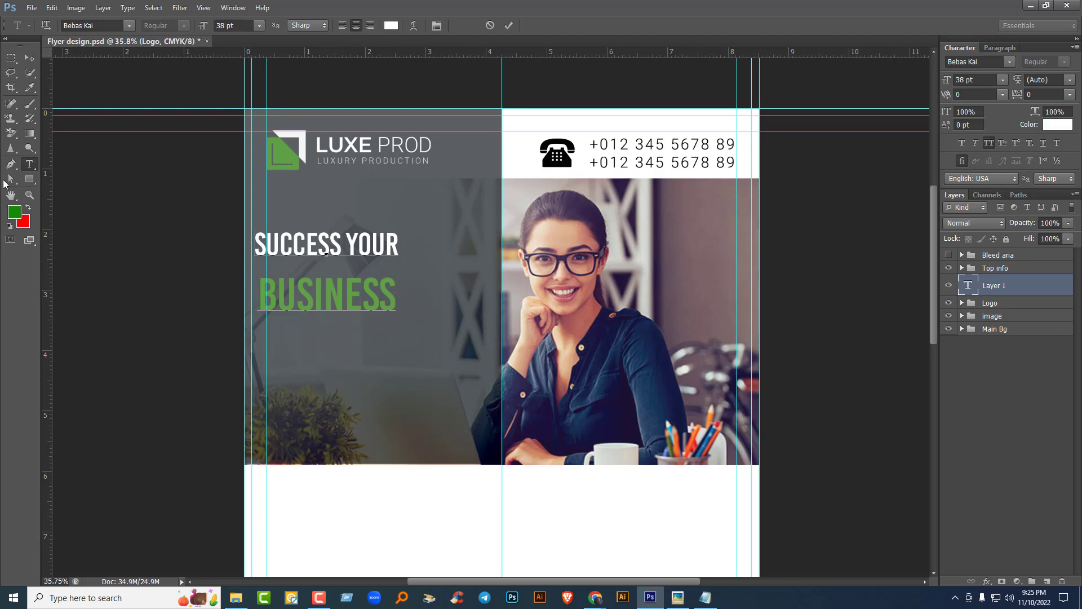
Step: Place vertical guides at the left and right edges of the line "SUCCESS YOUR"
left_click(30, 58)
left_click_drag(49, 207, 254, 236)
left_click_drag(48, 225, 399, 245)
Step: Increase the font size of "BUSINESS" to 58 pt so it spans the width between the two new guides
key("t")
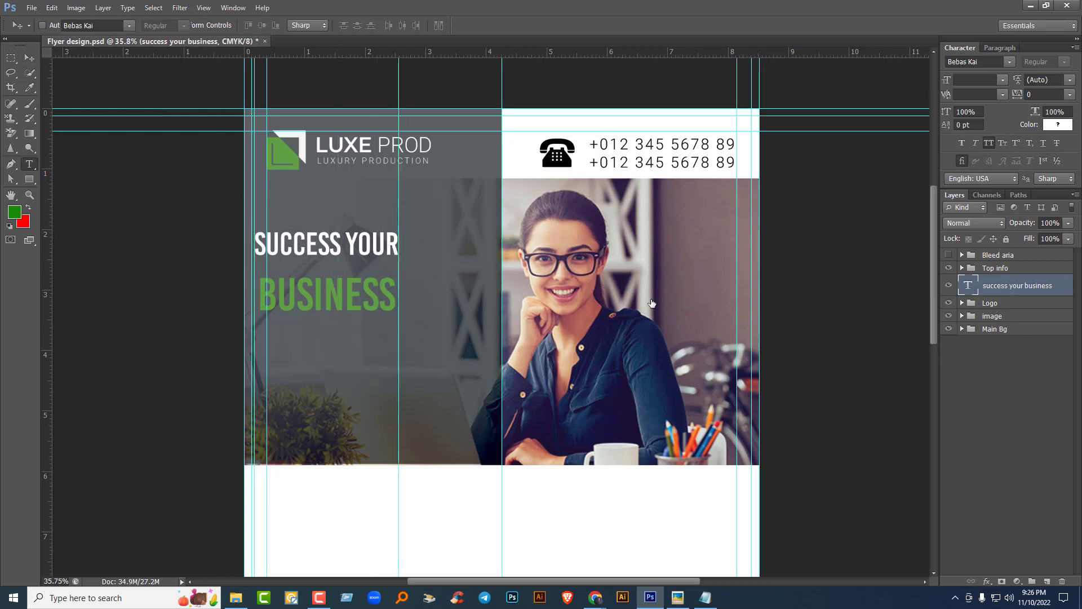
left_click(345, 300)
left_click_drag(396, 293, 257, 293)
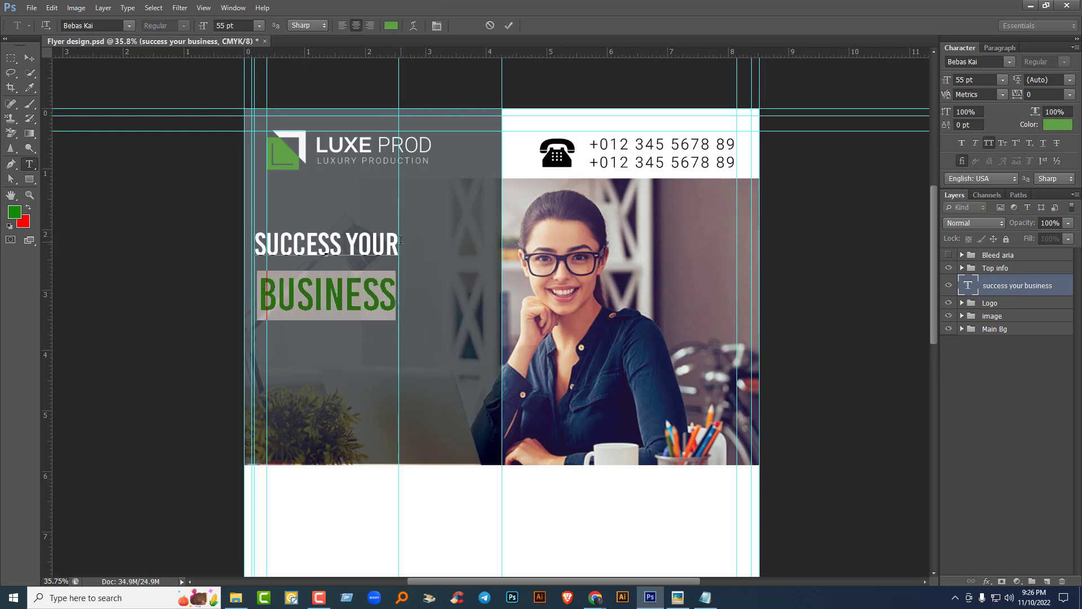
left_click(987, 80)
key("Up")
key("Up")
key("Up")
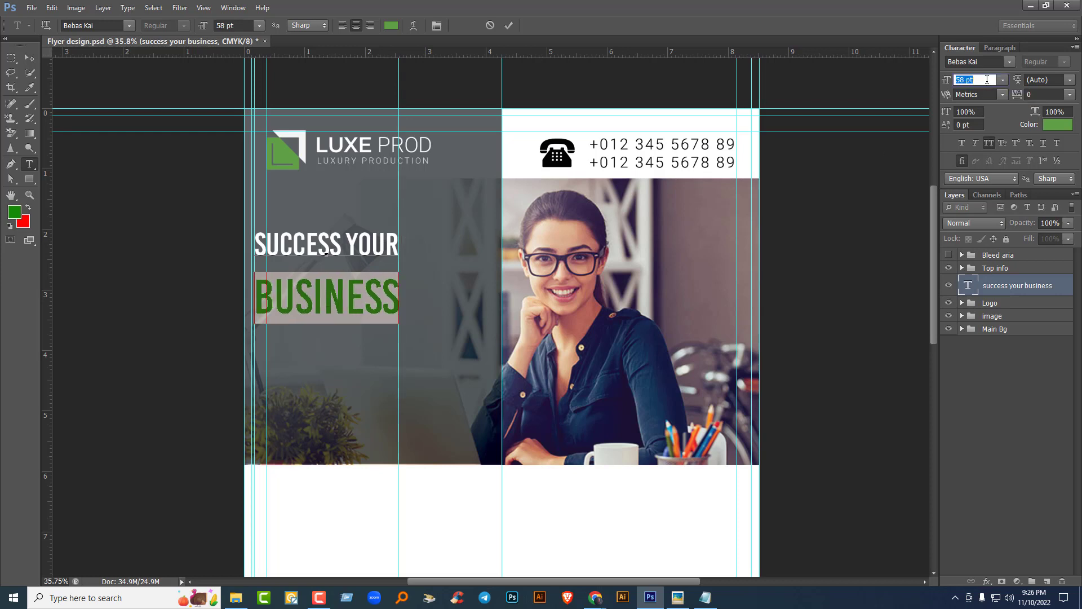
key("Up")
key("Down")
Step: Try a tracking of 10 on "BUSINESS" and return it to 0
left_click(1070, 94)
left_click(1048, 215)
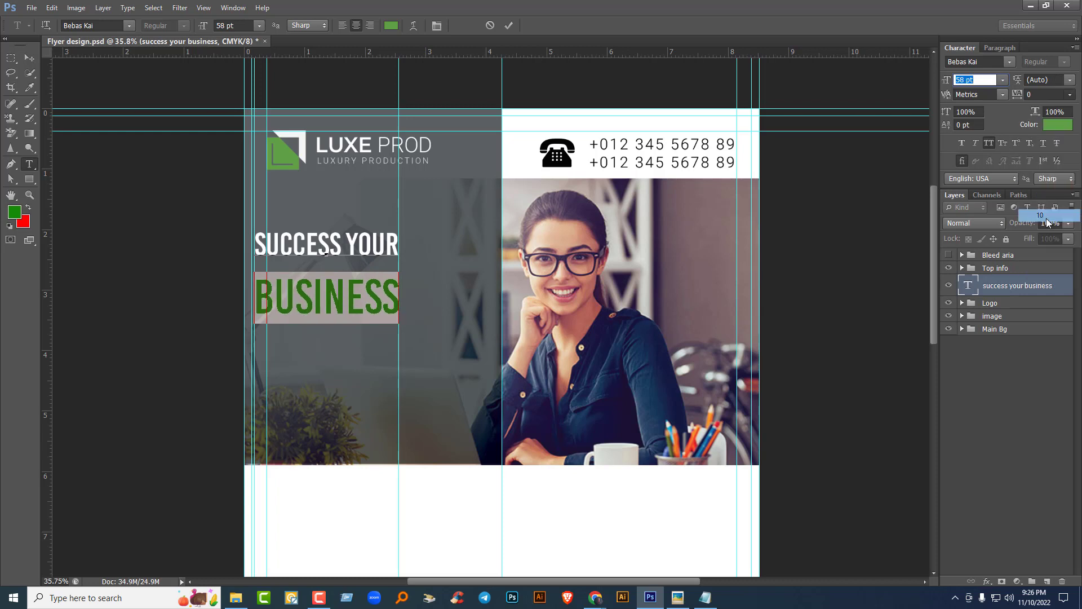
left_click(1070, 94)
left_click(1047, 189)
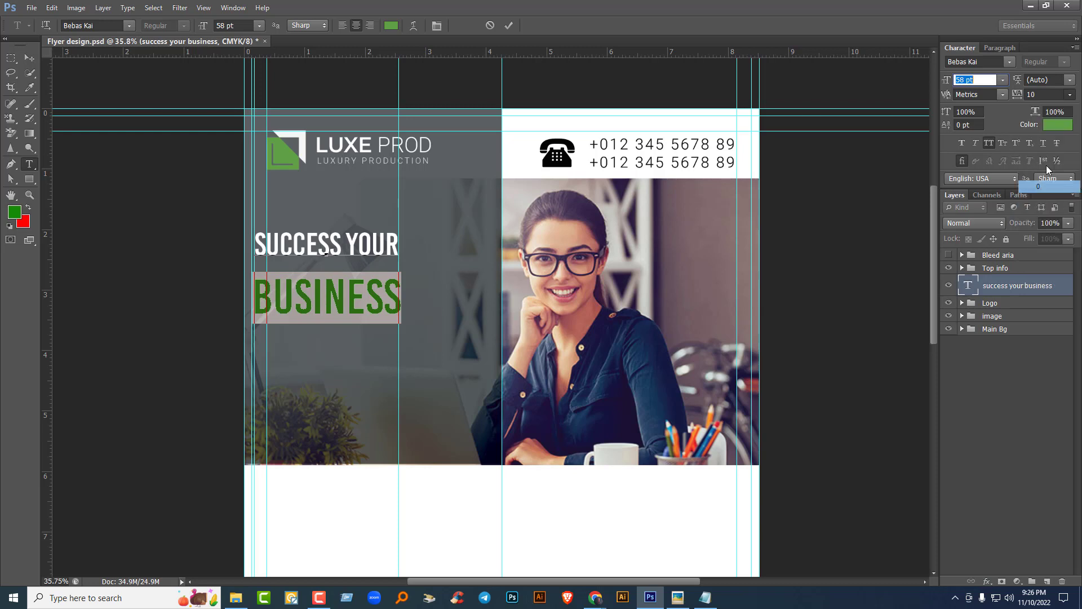
Step: Set the leading of "BUSINESS" to 48 pt to tighten the gap between the headline's lines
left_click(1069, 80)
left_click(1045, 233)
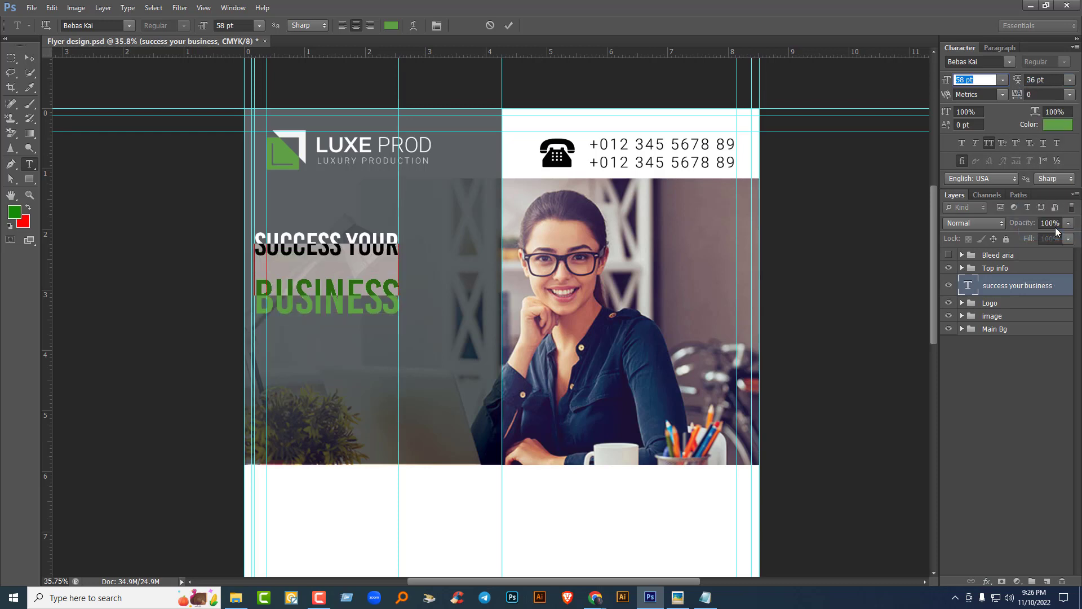
left_click(1053, 80)
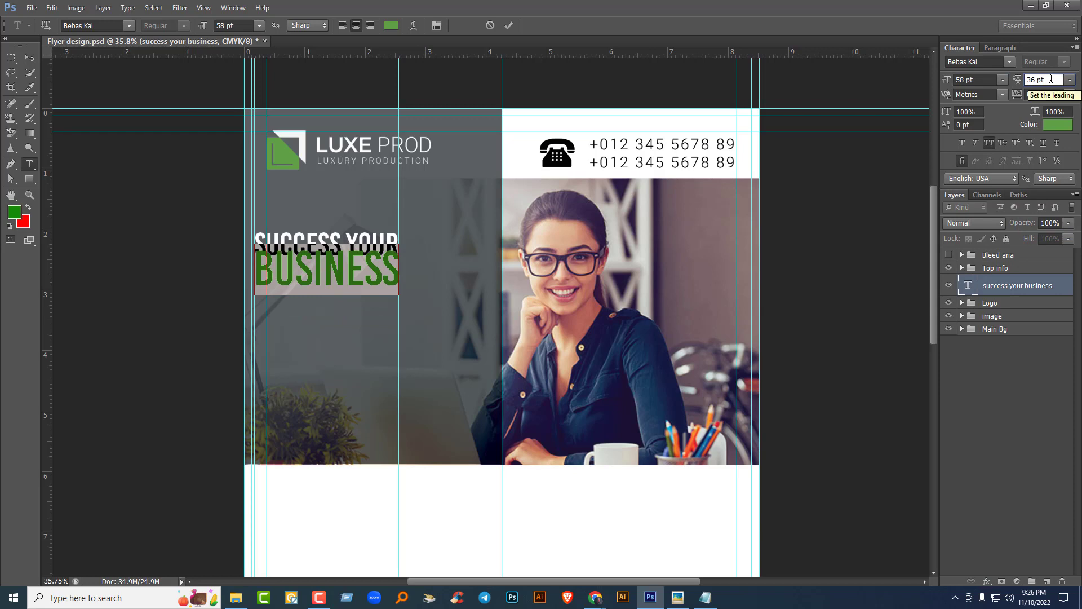
scroll(1051, 80, "up", 12)
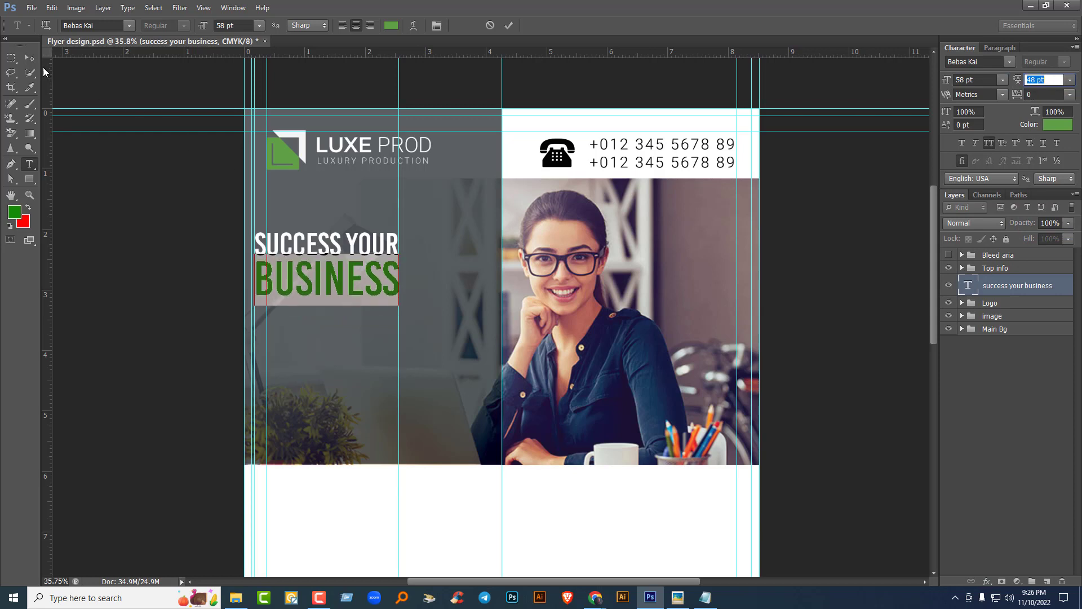
key("ctrl+Return")
Step: Remove the two guides at the headline's edges and move the headline down, aligning its left edge with the inner left margin guide
key("v")
left_click_drag(315, 280, 353, 305)
left_click_drag(254, 286, 3, 313)
left_click_drag(398, 329, 1, 334)
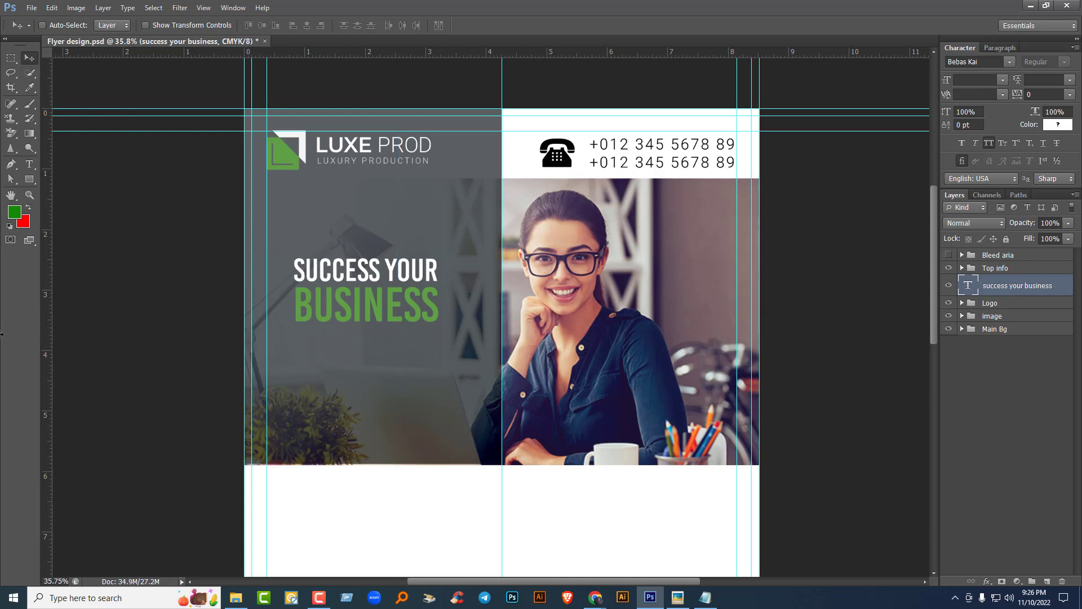
left_click_drag(383, 308, 360, 306)
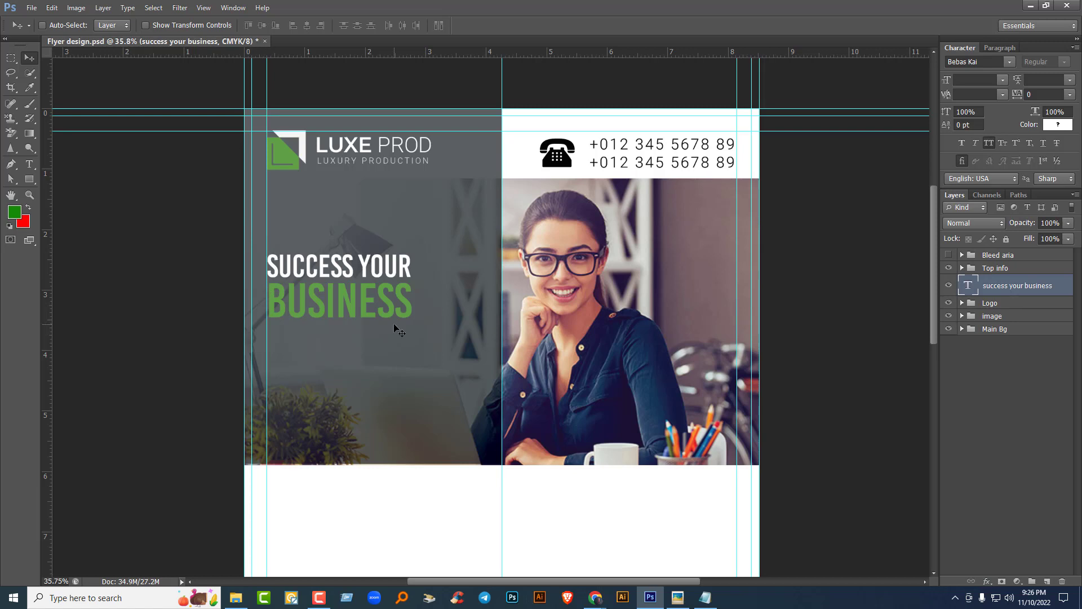
Step: Scale the headline up to about 137%, keeping its left edge on the margin guide
key("ctrl+t")
left_click_drag(411, 327, 464, 356)
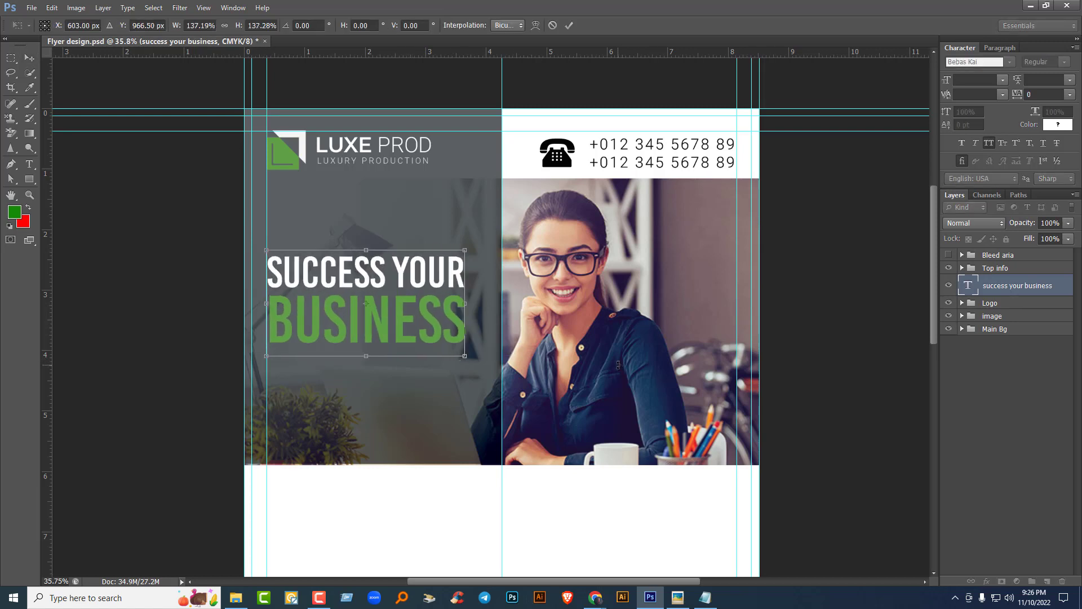
key("Return")
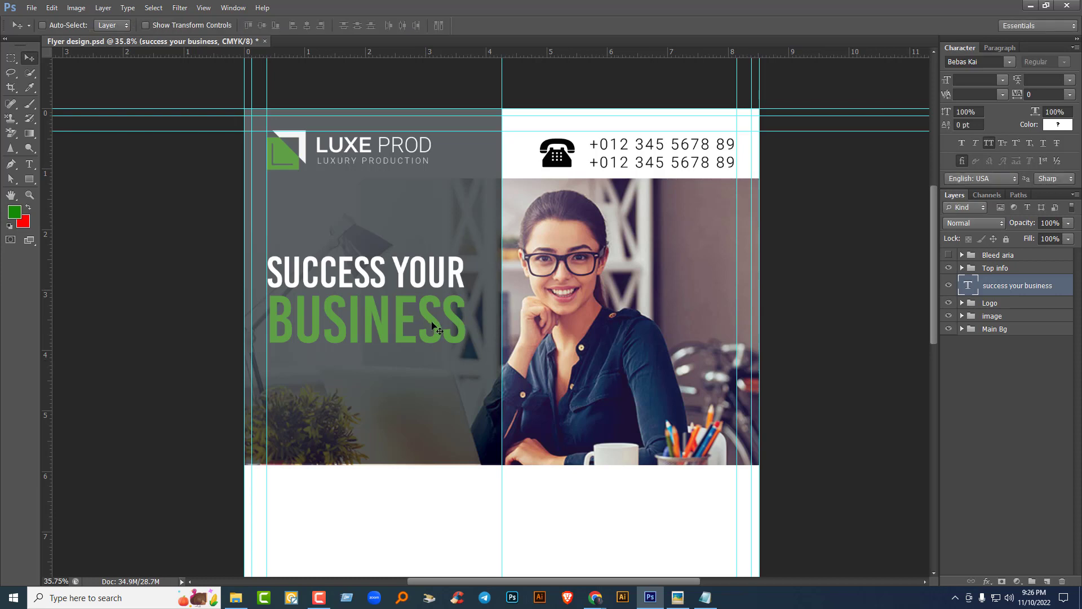
Step: Put the headline layer into a new group named "Main text" and collapse the group
key("ctrl+g")
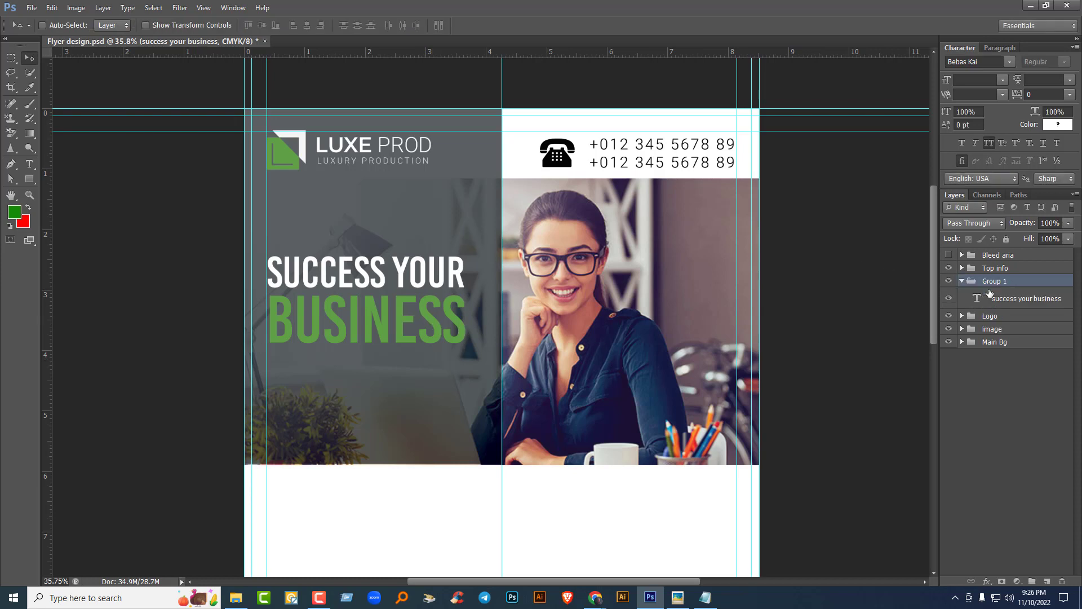
double_click(992, 281)
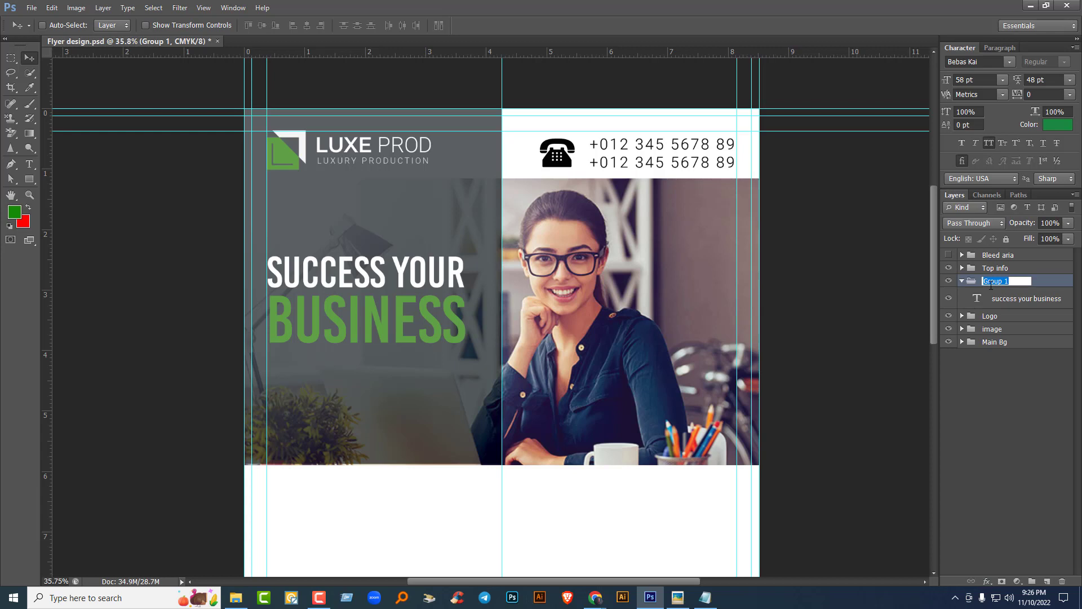
type("Main text")
key("Return")
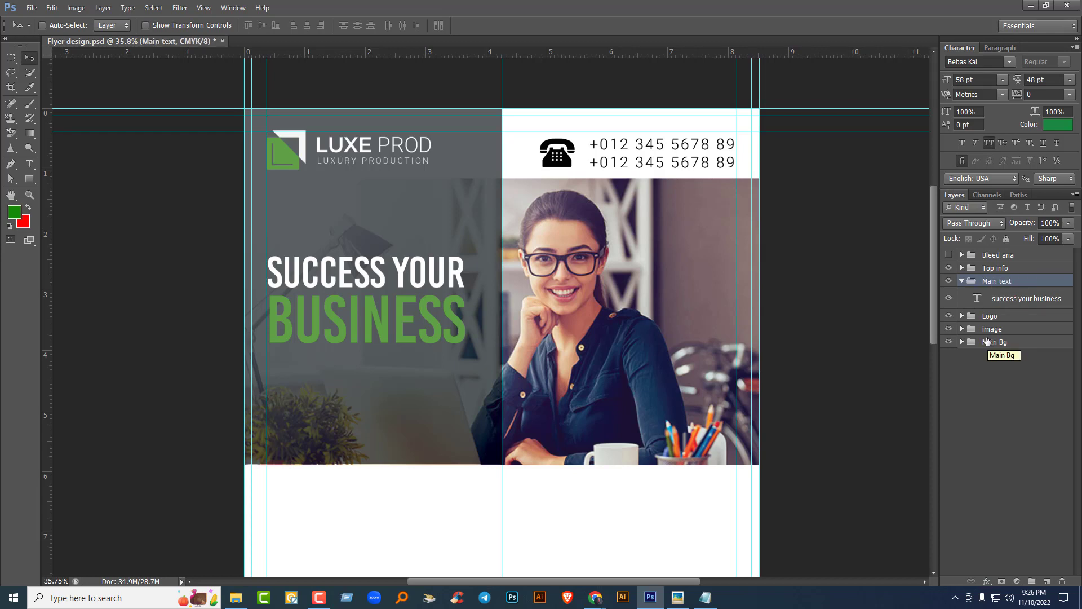
left_click(963, 282)
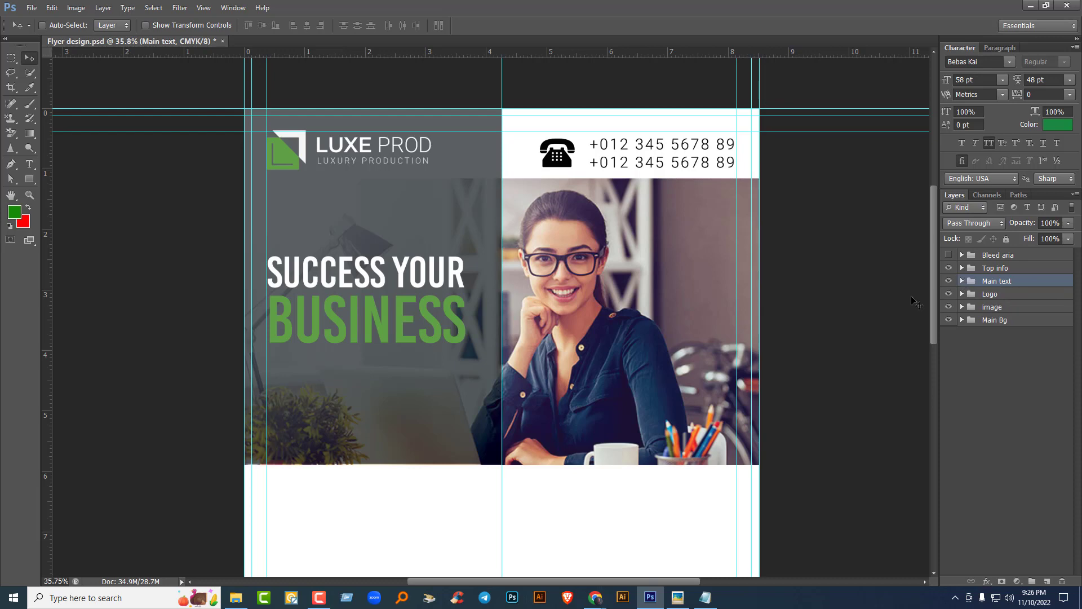
Step: Place a horizontal guide just below the photo, at about the 6 mark of the vertical ruler
left_click_drag(578, 445, 553, 293)
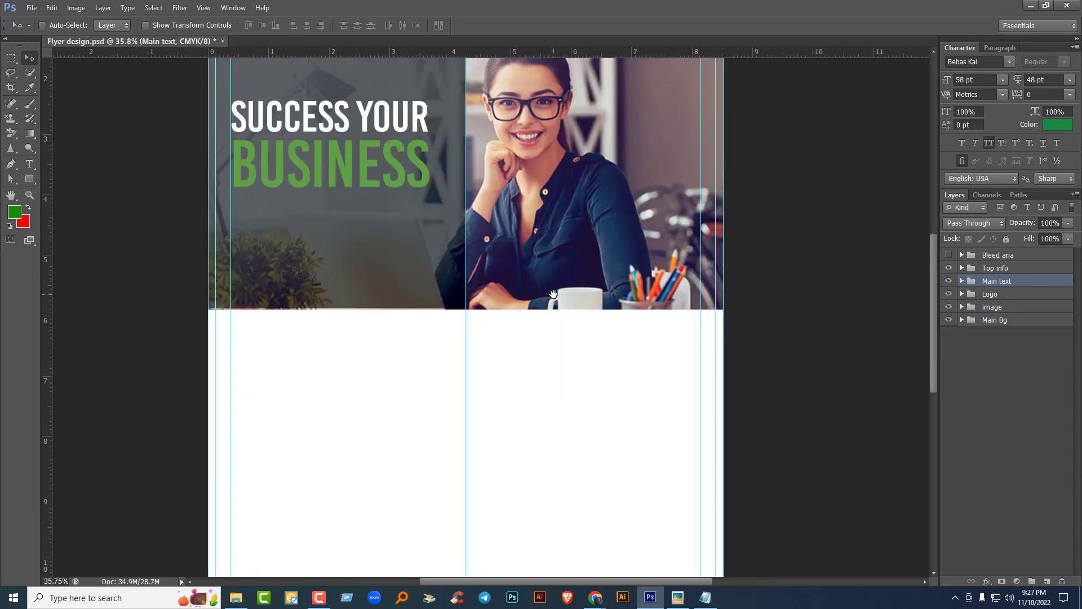
left_click_drag(461, 181, 481, 247)
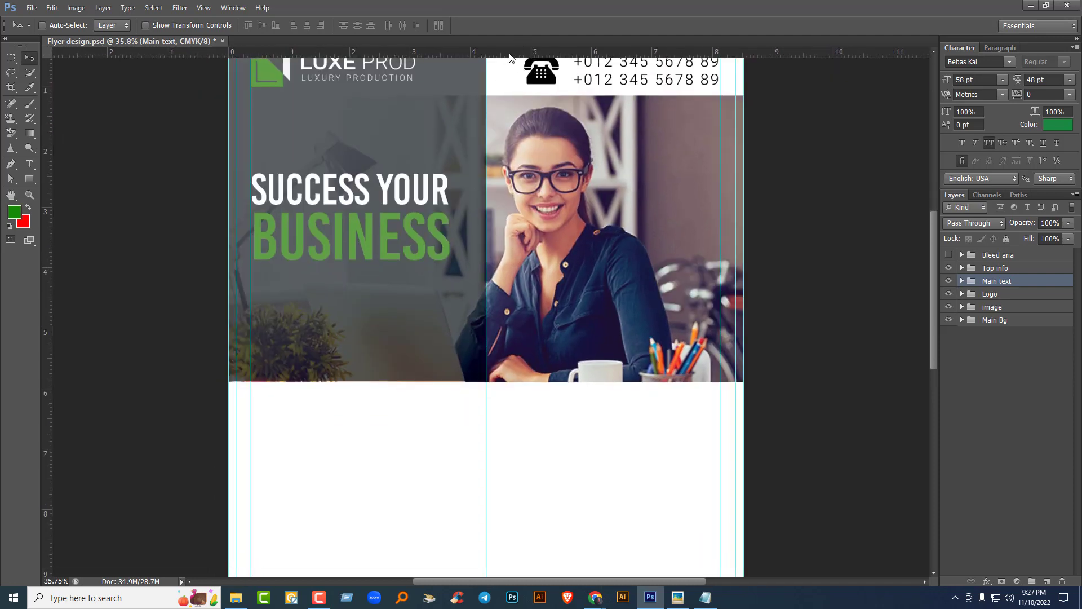
left_click_drag(509, 55, 517, 392)
Step: Stretch the Rectangle 2 overlay in the Logo group to about 100.28% height, meeting the photo's lower edge, and collapse the group
scroll(411, 440, "up", 5)
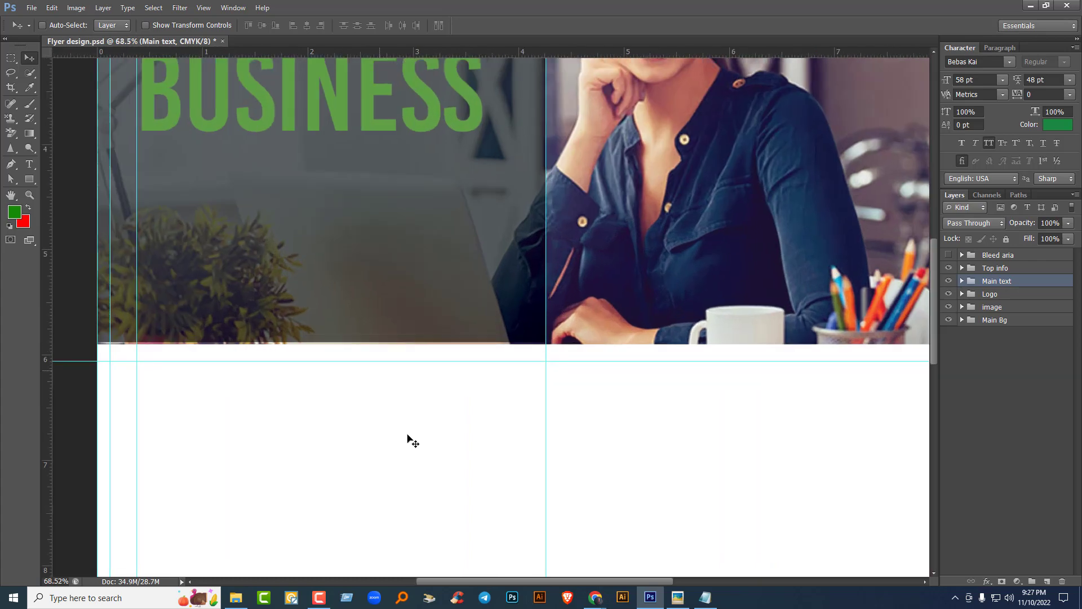
scroll(411, 440, "up", 2)
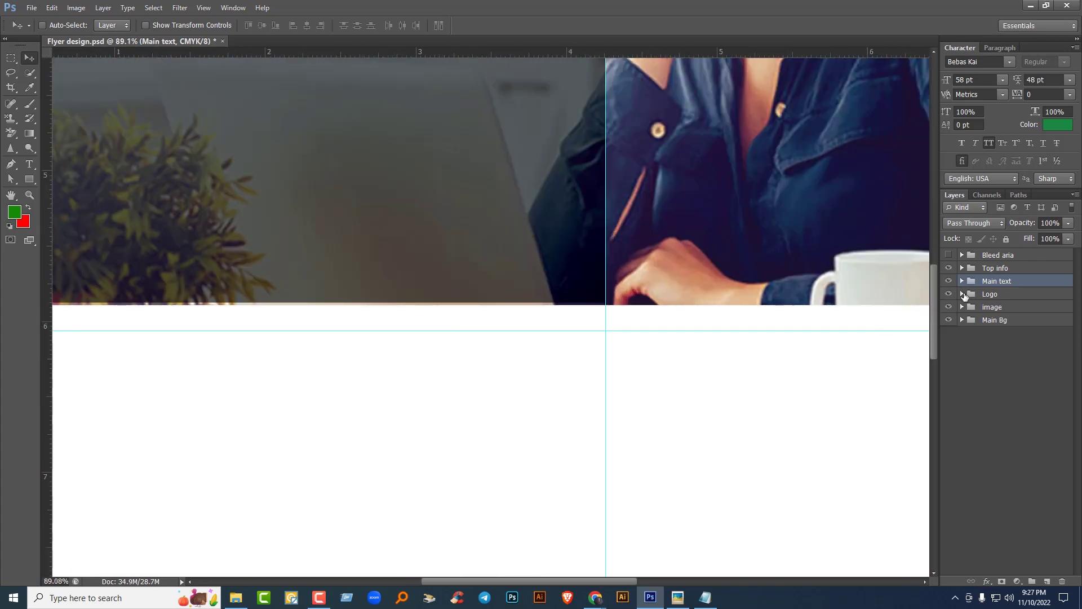
left_click(962, 294)
left_click(1001, 311)
left_click(1006, 333)
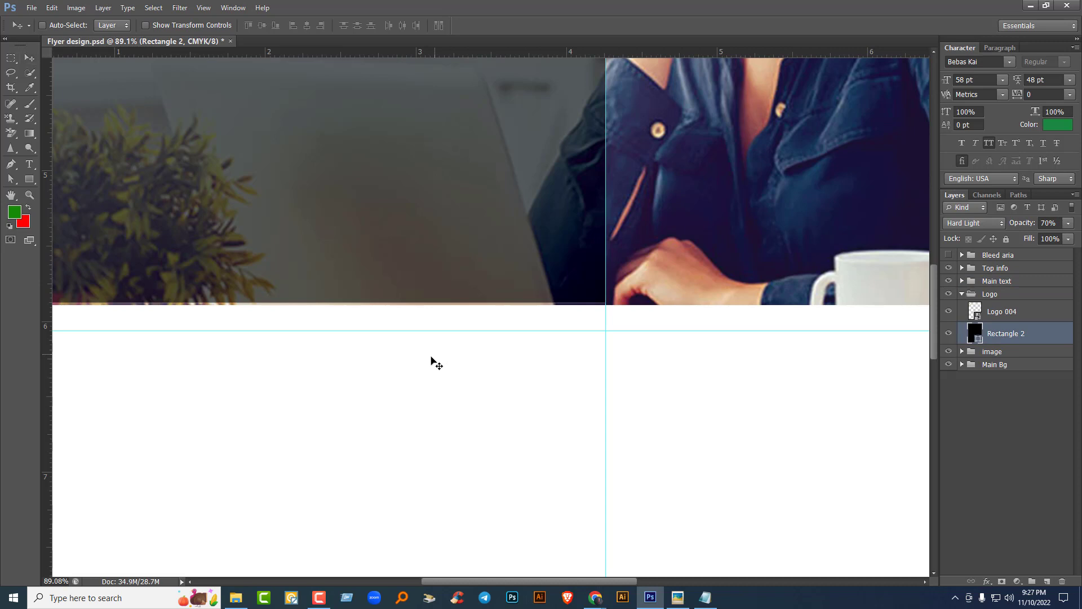
key("ctrl+t")
left_click_drag(287, 305, 284, 305)
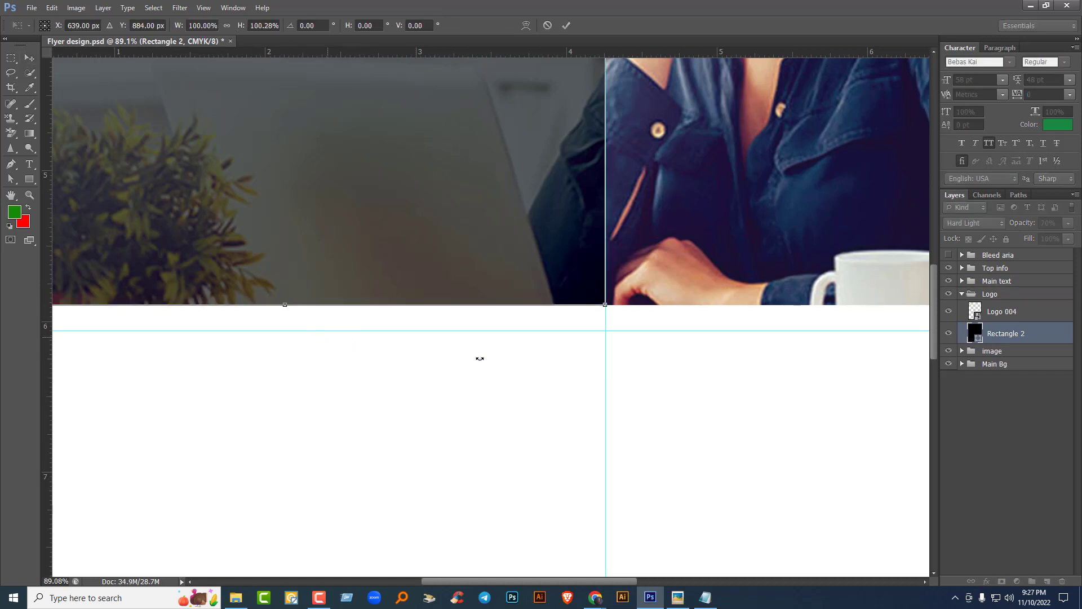
key("Return")
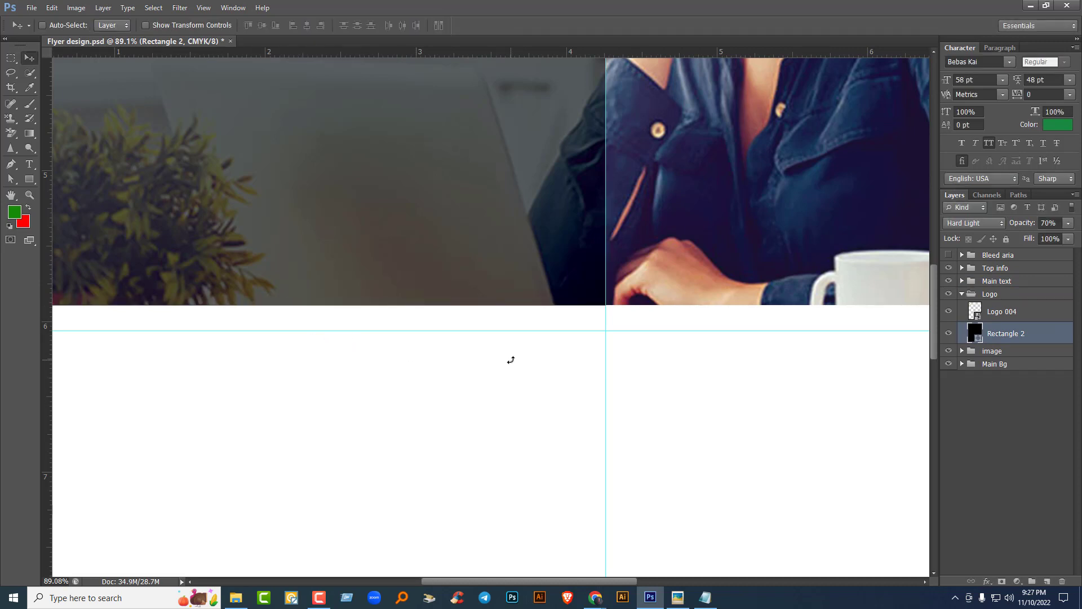
scroll(511, 359, "down", 5)
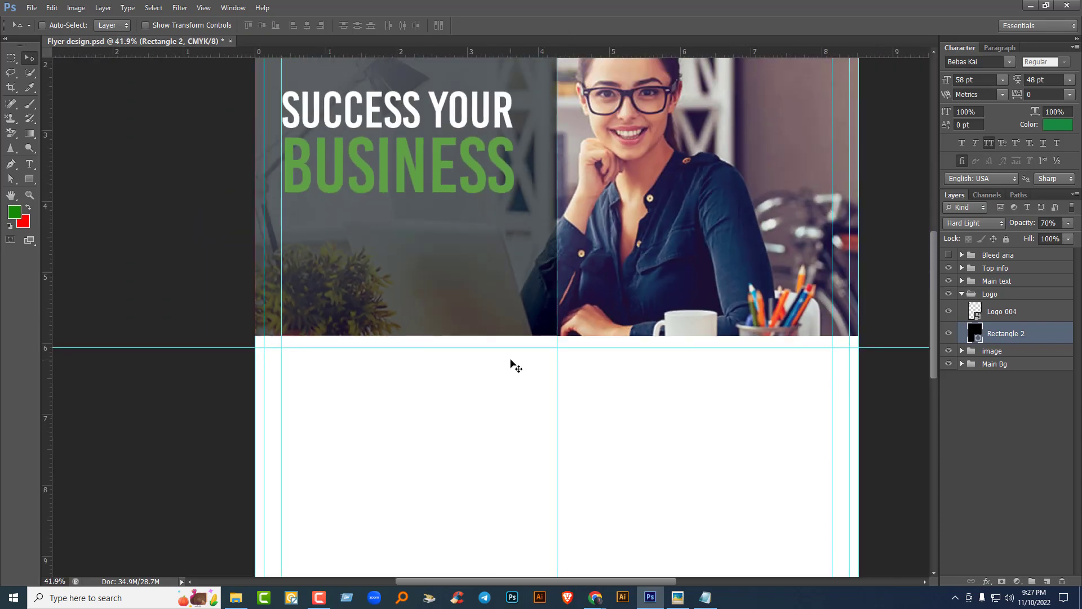
left_click(963, 295)
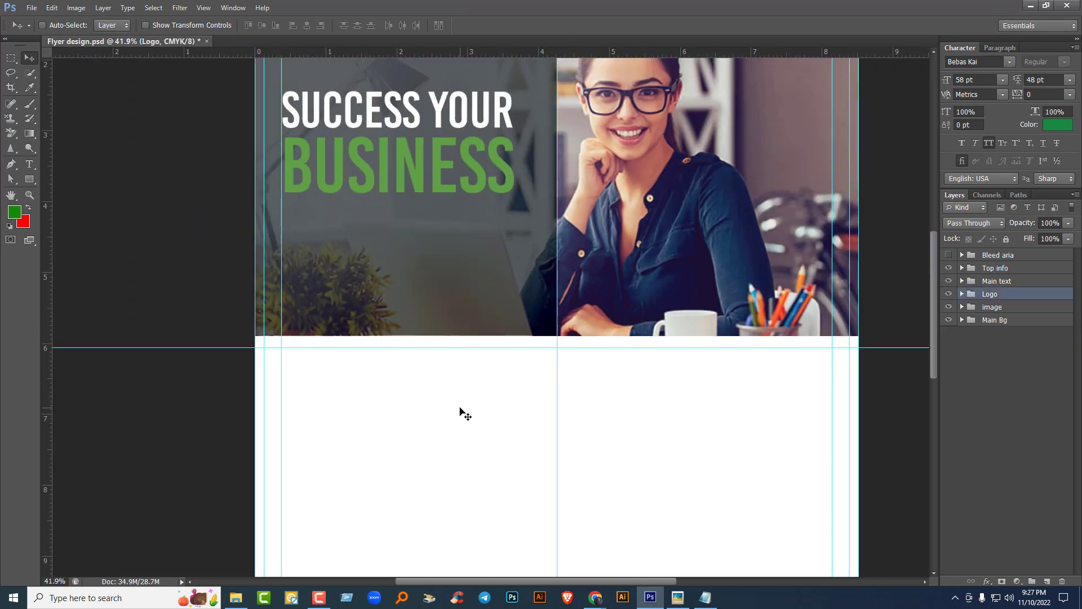
Step: Draw a full-width 2555 × 24 px rectangle along the horizontal guide below the photo and fill it with the headline's green (#5fa045)
left_click(29, 180)
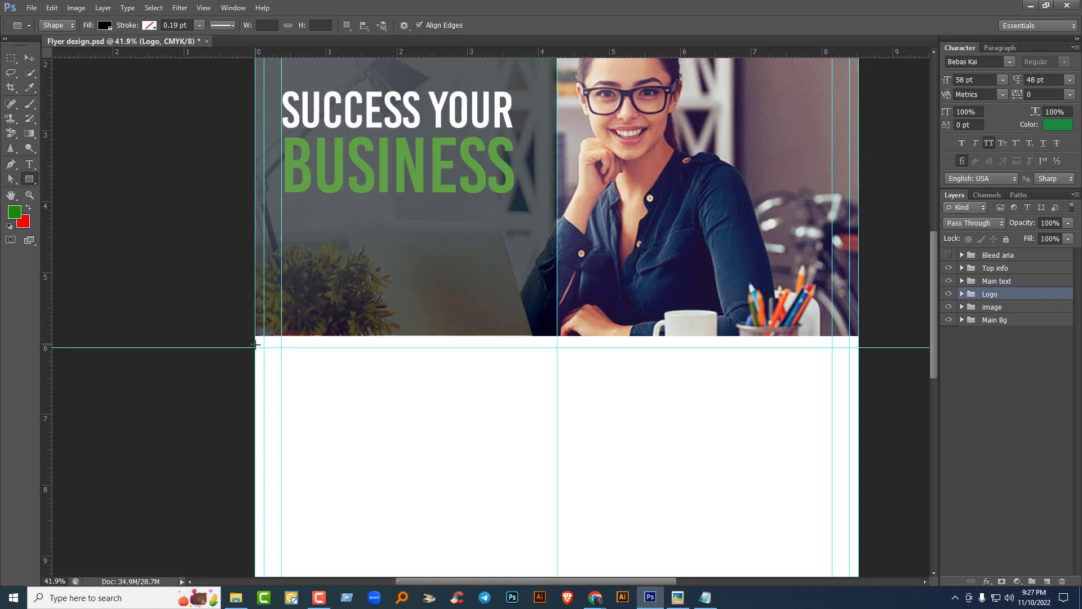
left_click_drag(255, 345, 859, 353)
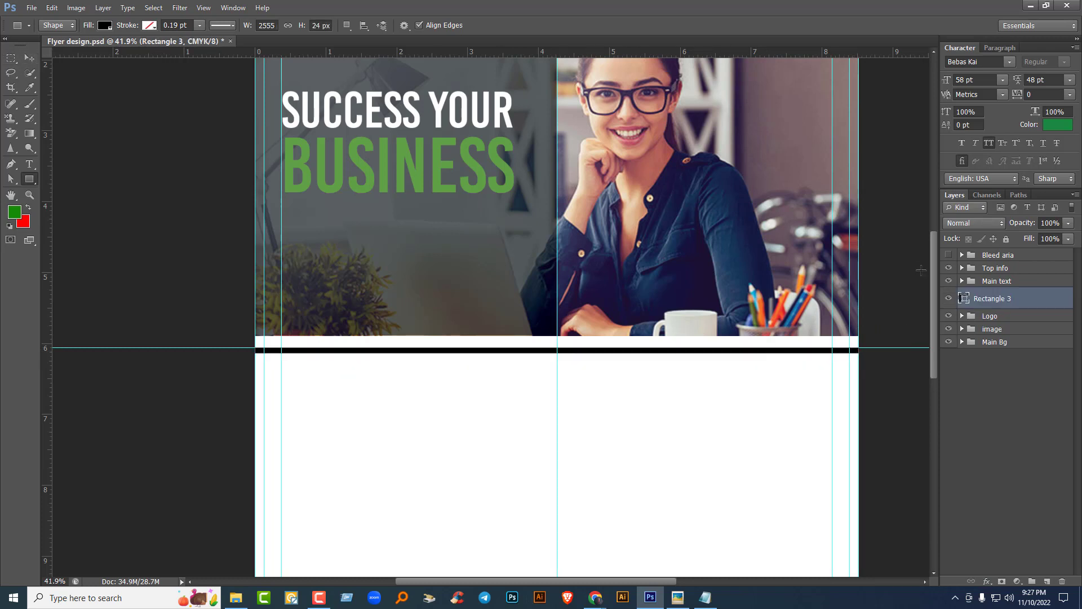
left_click(104, 26)
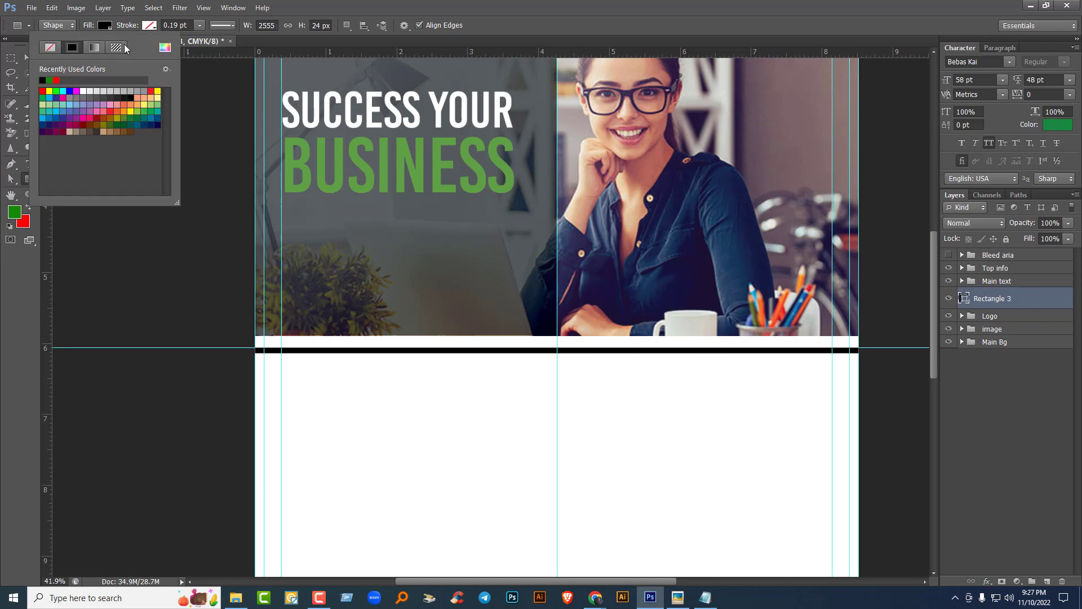
left_click(165, 48)
left_click(305, 159)
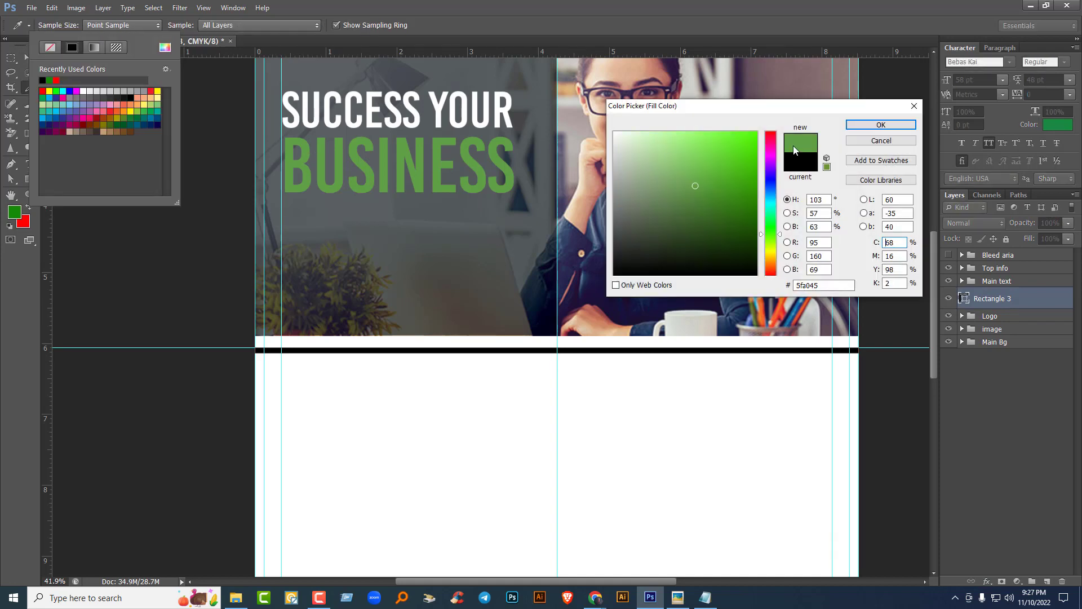
left_click(880, 125)
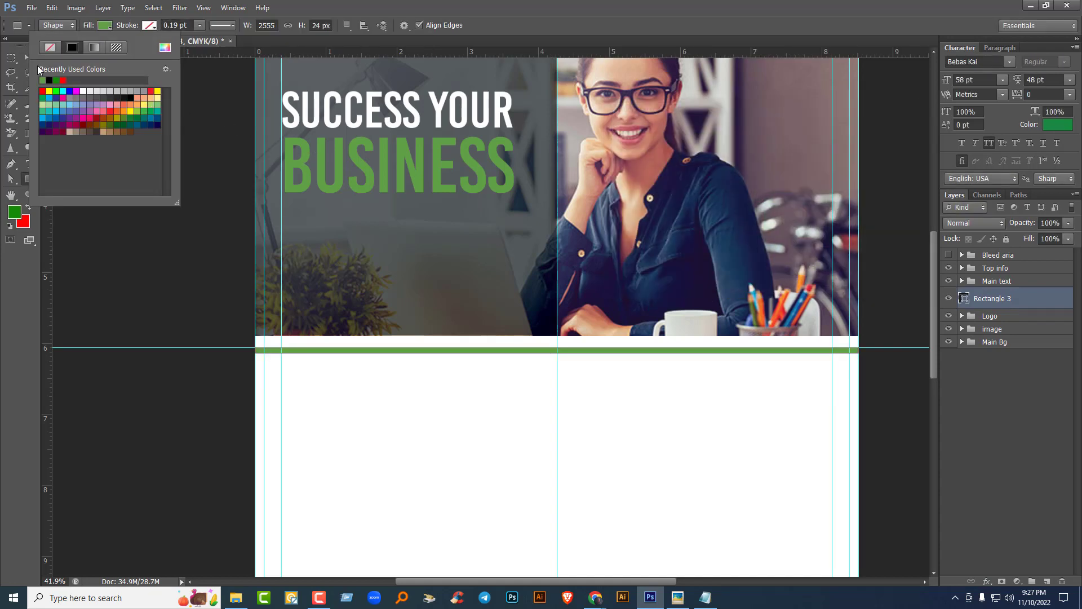
key("Escape")
key("v")
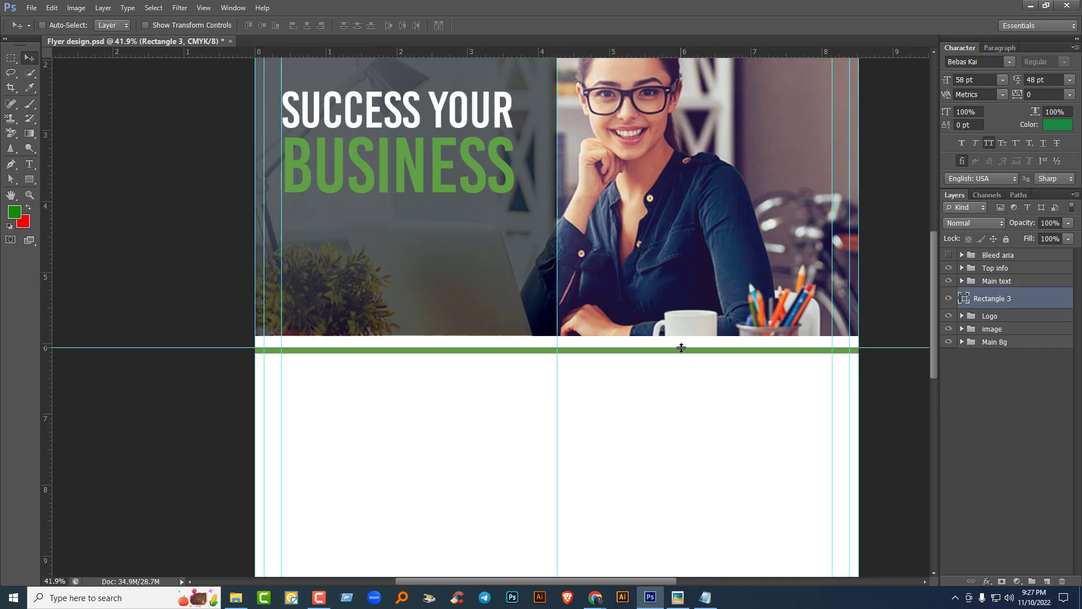
Step: Move the horizontal guide away from the green bar, reduce the bar's height to about 58% and nudge it up closer to the photo
left_click_drag(682, 347, 682, 464)
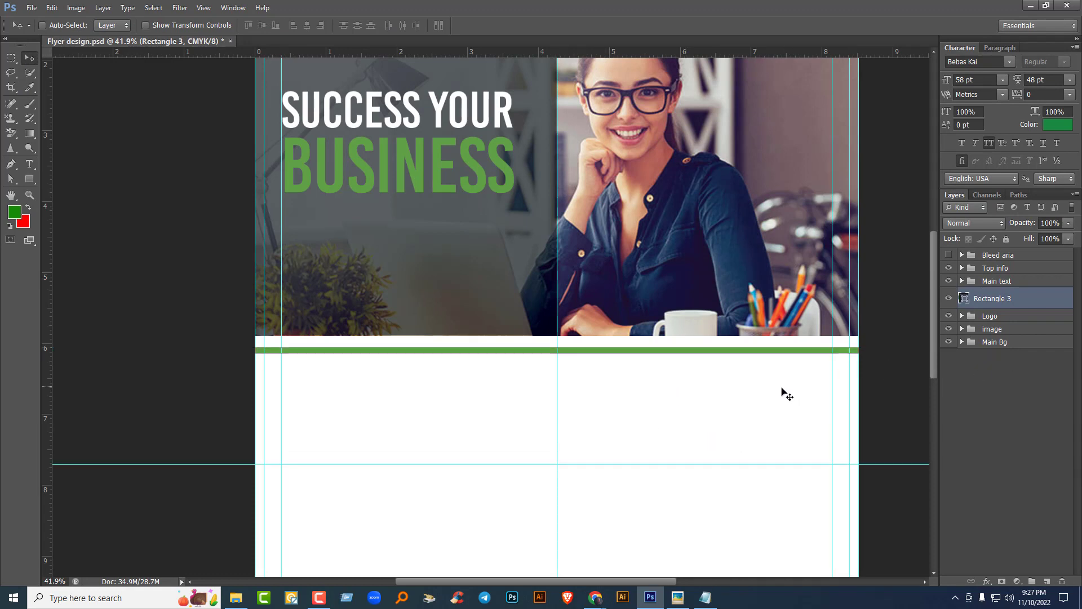
key("ctrl+t")
scroll(592, 372, "up", 3)
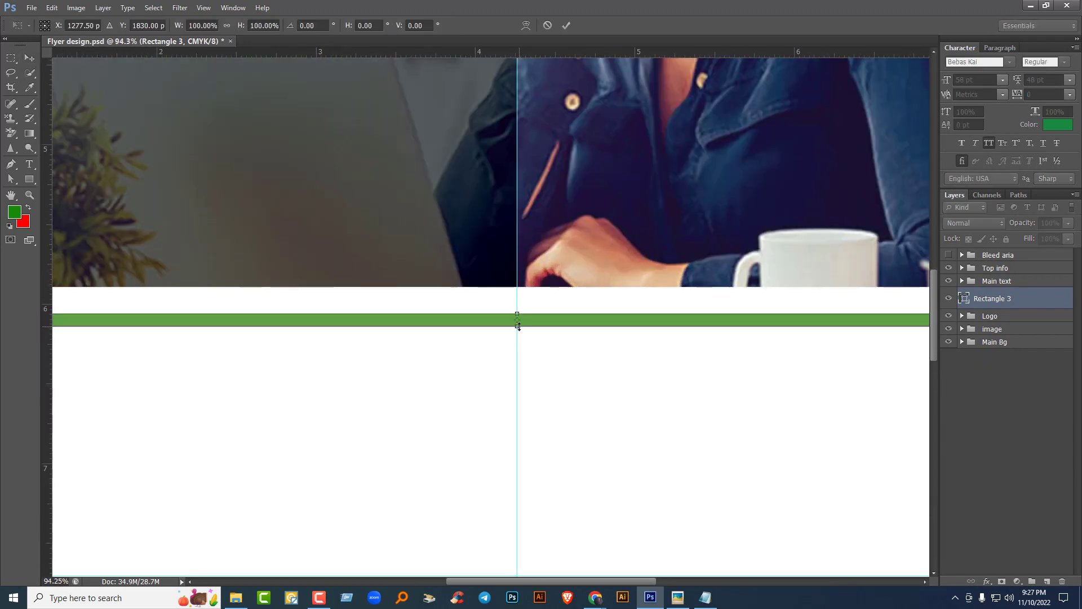
left_click_drag(518, 325, 518, 321)
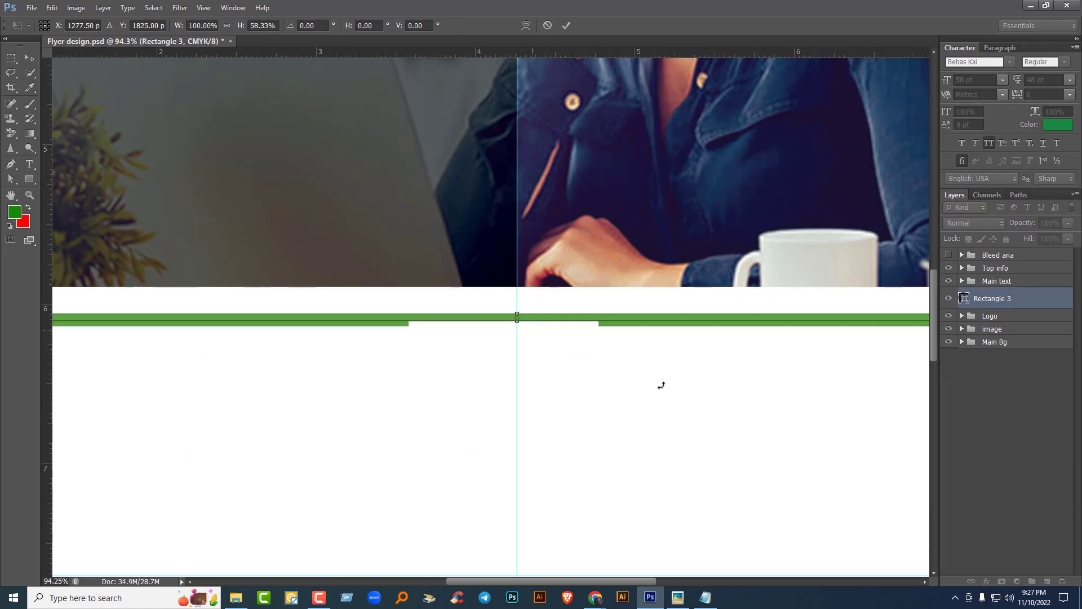
key("Return")
key("shift+Up")
key("shift+Up")
key("shift+Up")
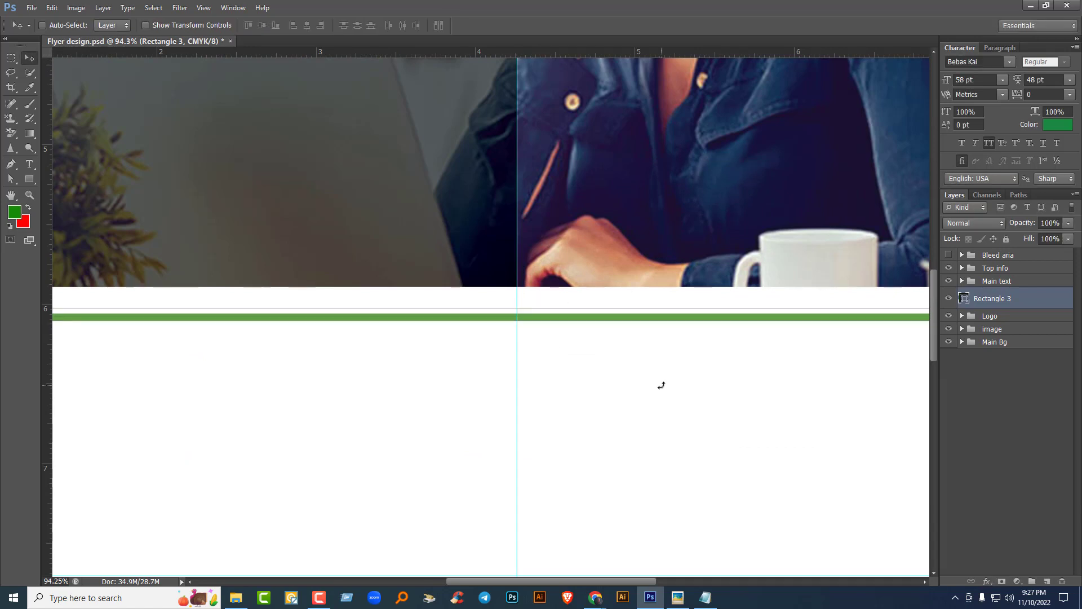
Step: Reposition the horizontal guide just below the green bar, at about the 6 mark, and move the Rectangle 3 layer into the Logo group
scroll(661, 385, "down", 4)
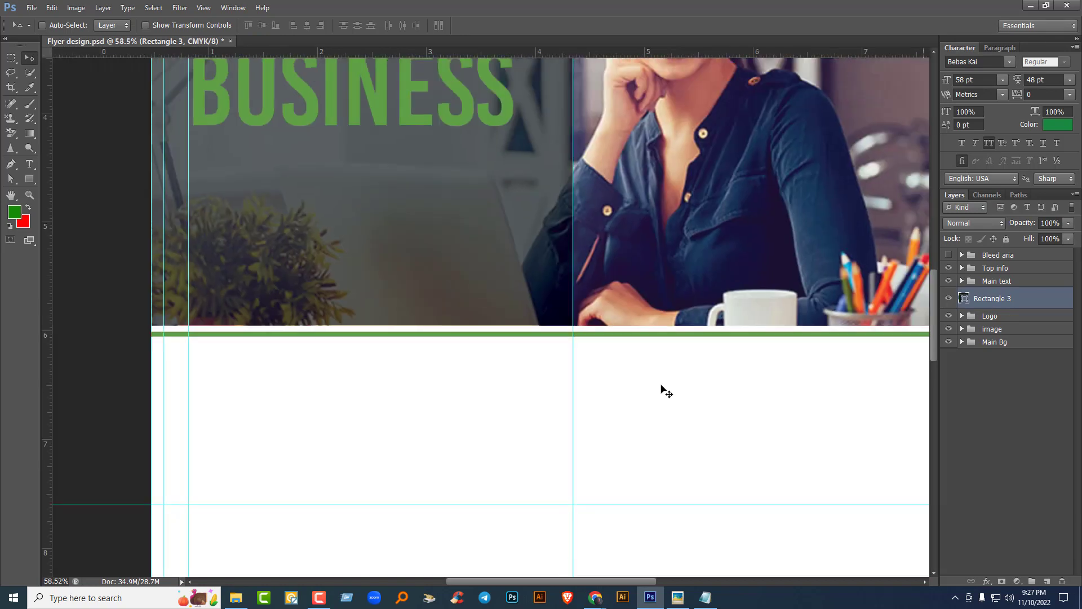
left_click_drag(654, 436, 643, 364)
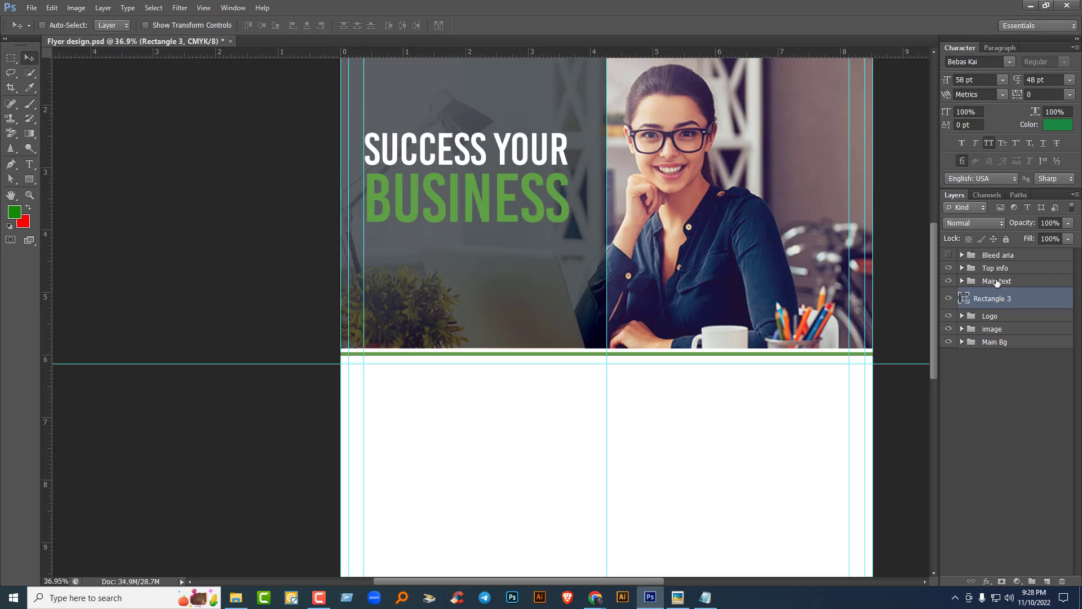
left_click_drag(1009, 301, 1004, 320)
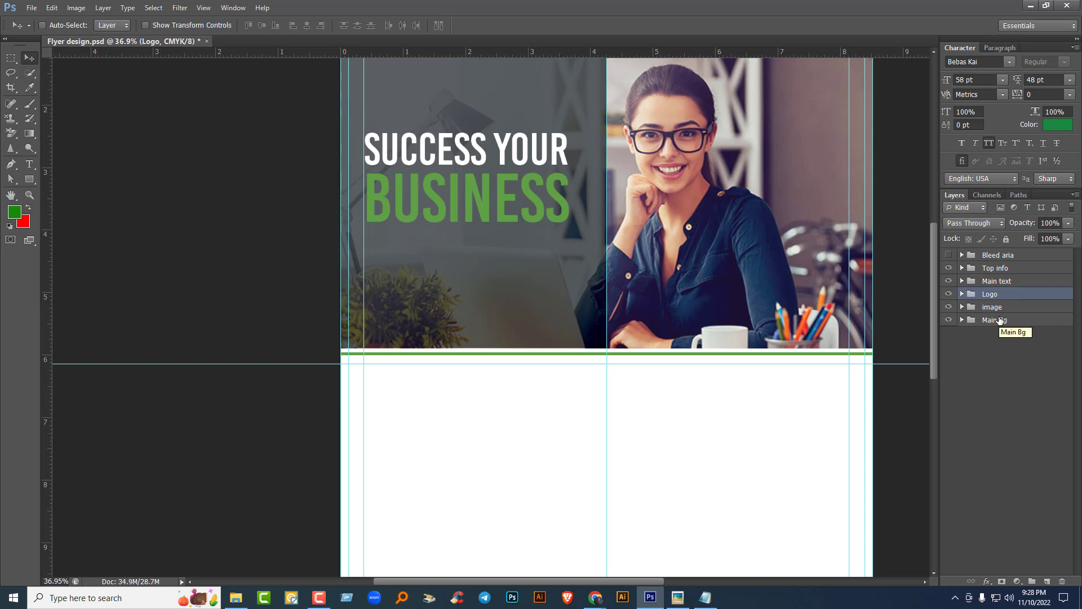
Step: Copy "we are best / providing solution / take for your business" from Text.txt in Notepad into a new text layer below the green bar
left_click_drag(435, 413, 430, 299)
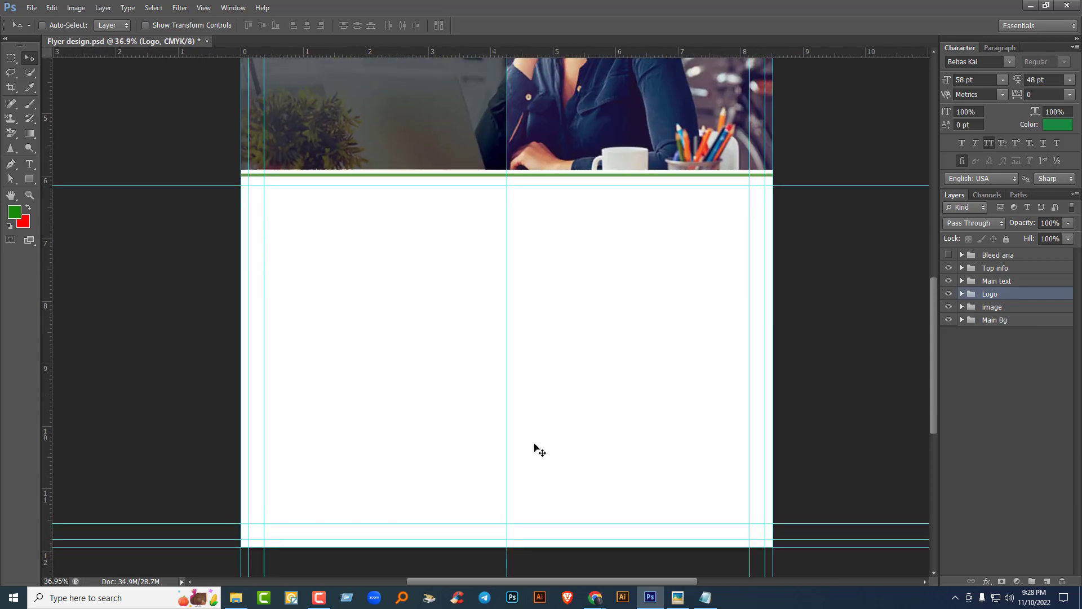
left_click(702, 598)
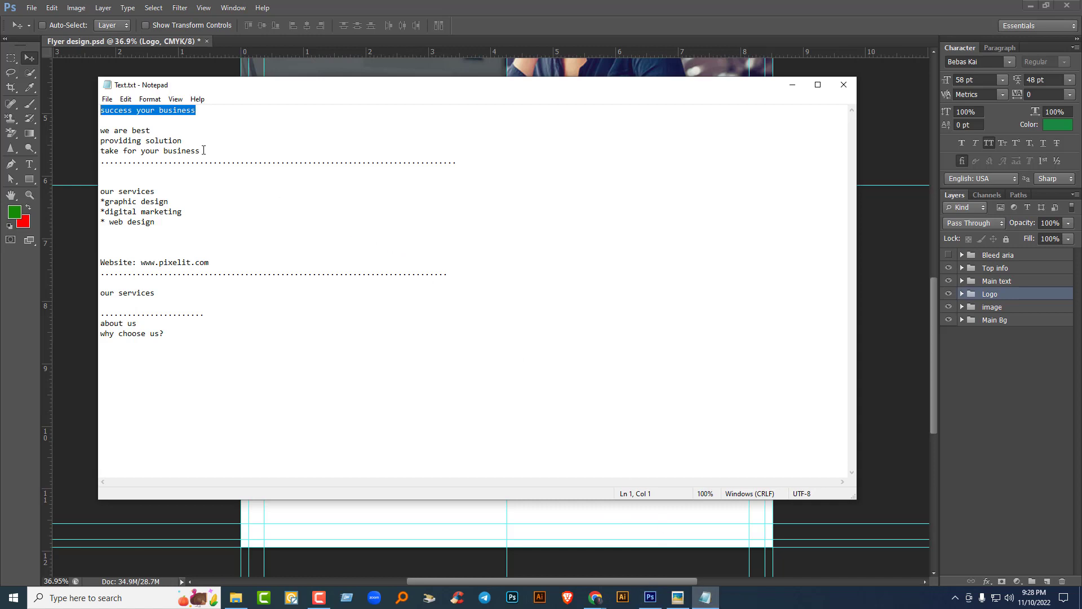
left_click_drag(203, 151, 99, 129)
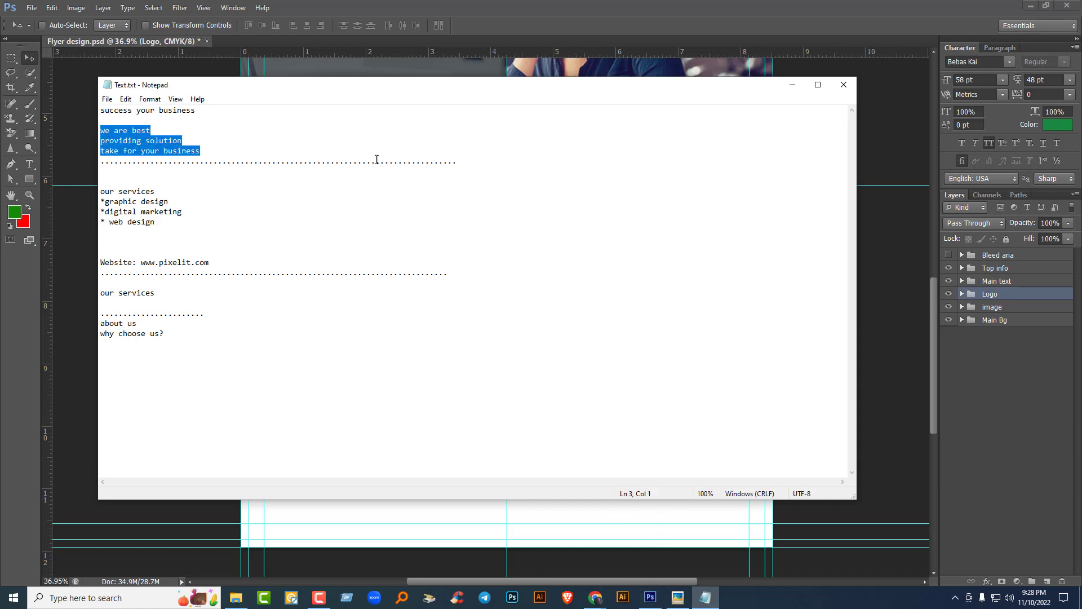
left_click(792, 86)
left_click(30, 163)
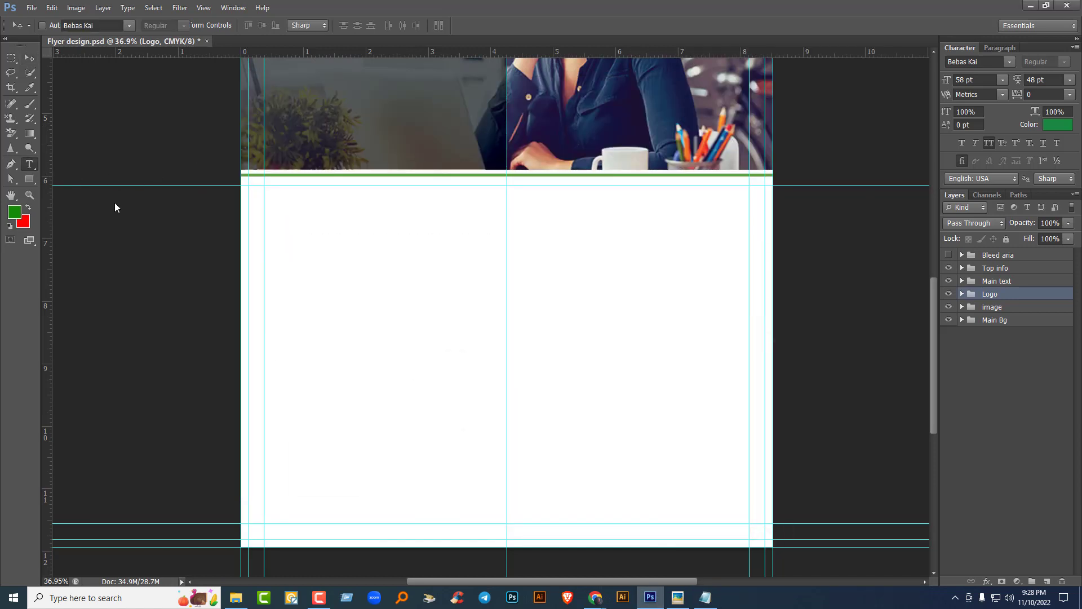
left_click(308, 262)
type("WE ARE BEST BRANDING SOLUTION FOR YOUR BUSINESS")
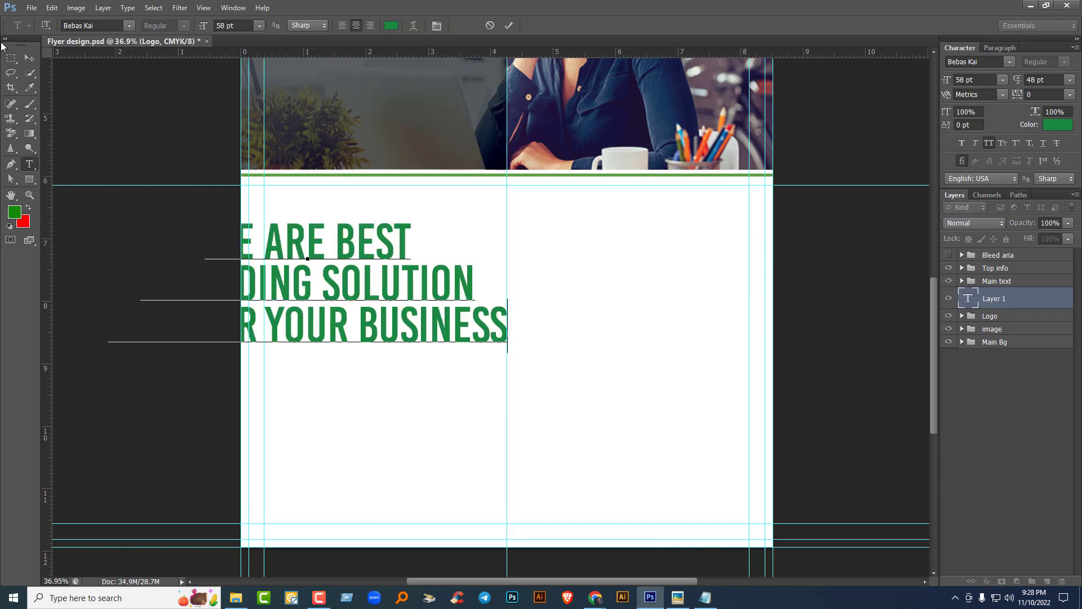
Step: Left-align the three-line text and colour all of it black (#000000)
key("ctrl+a")
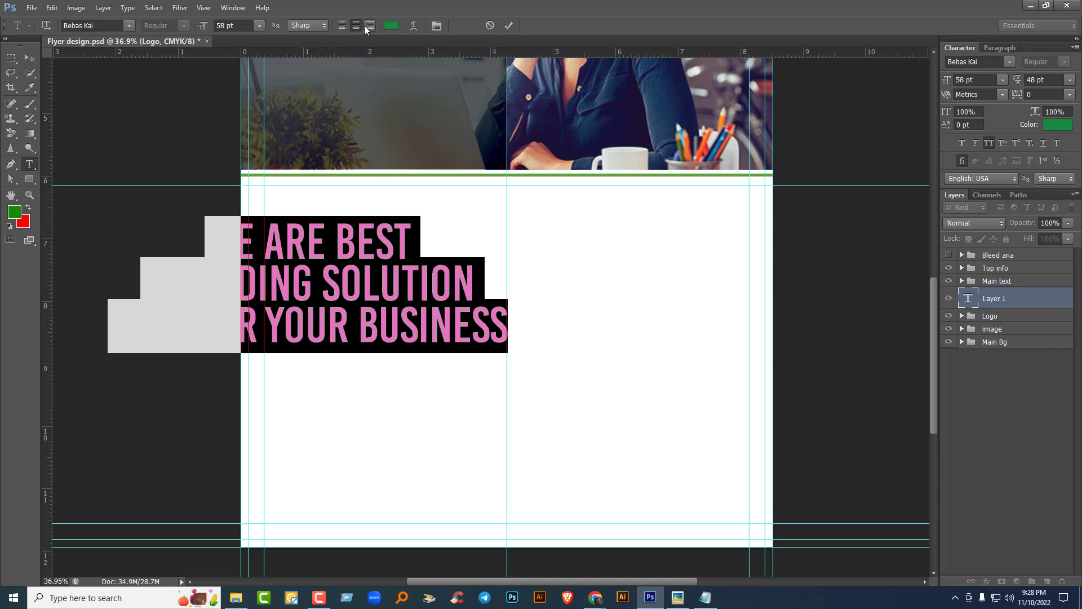
left_click(342, 25)
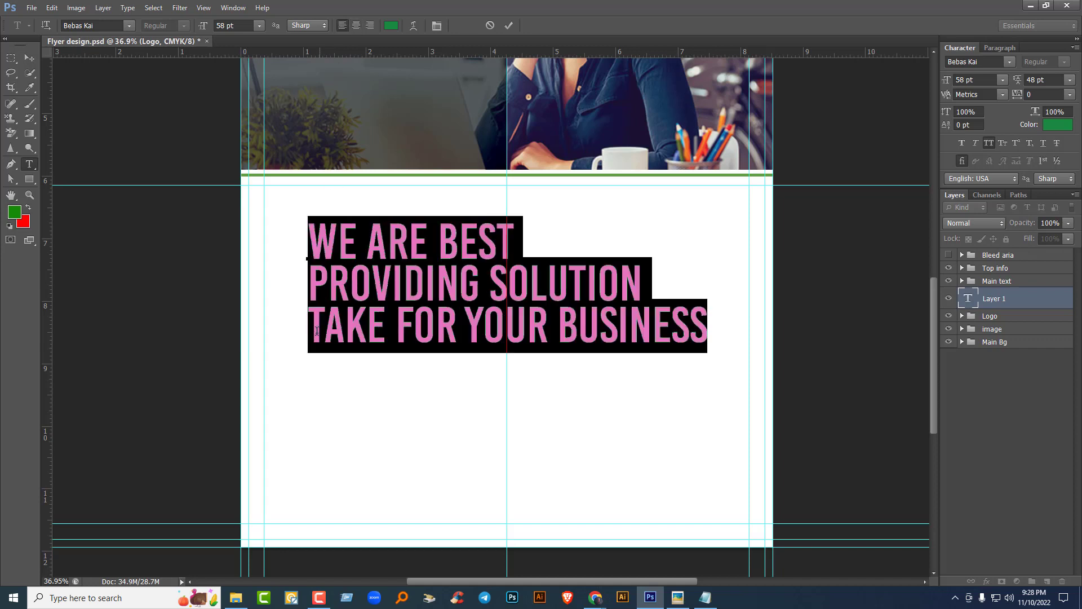
left_click(1056, 125)
left_click(615, 274)
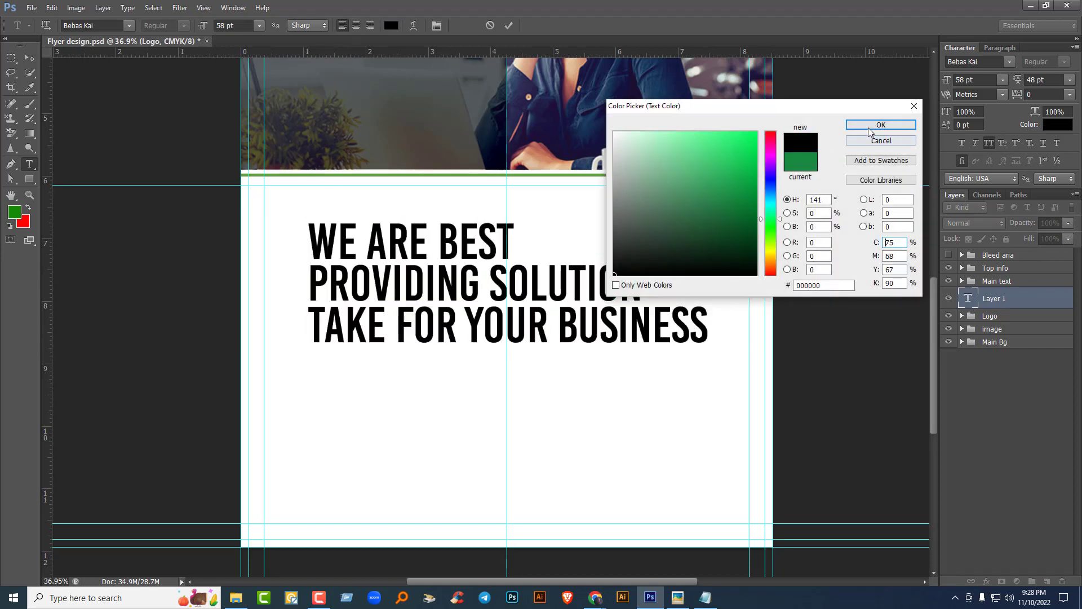
left_click(868, 127)
left_click(571, 280)
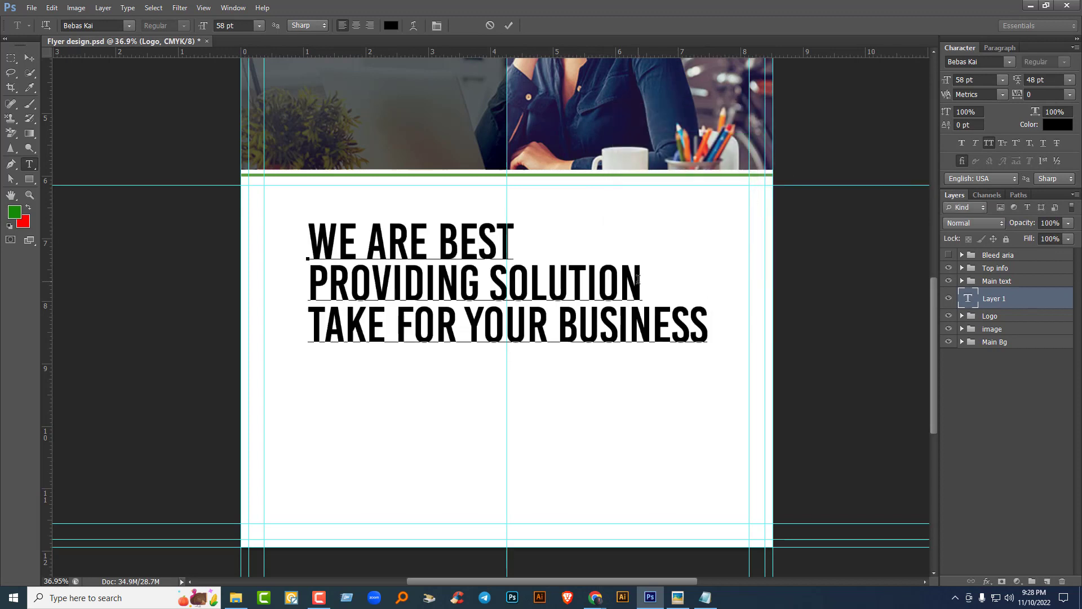
left_click(29, 57)
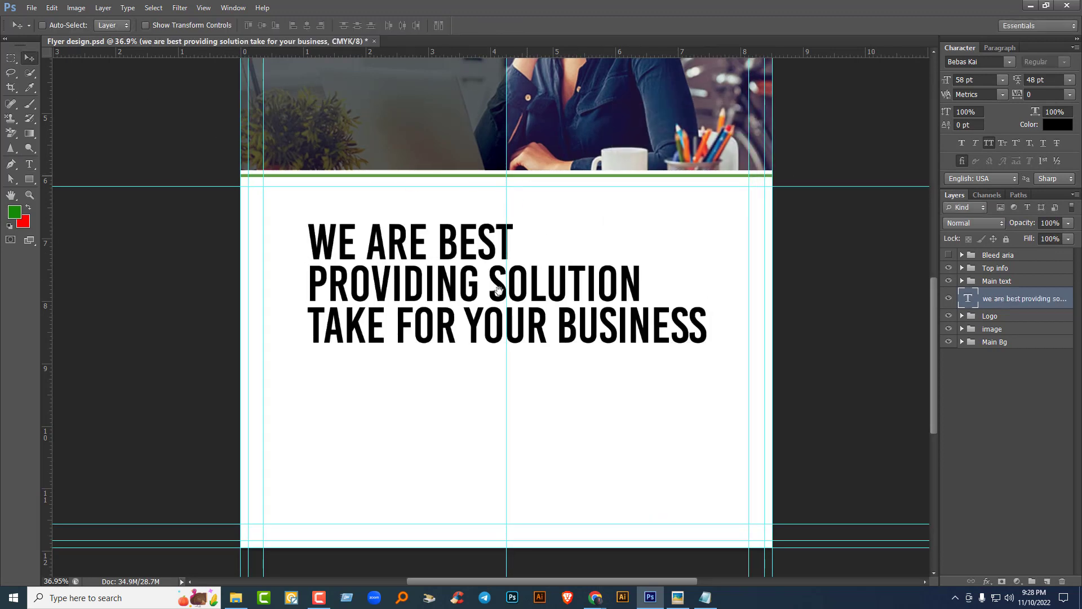
Step: Recolour the line "PROVIDING SOLUTION" with the green sampled from the headline (#5fa045)
left_click_drag(526, 174, 491, 341)
key("t")
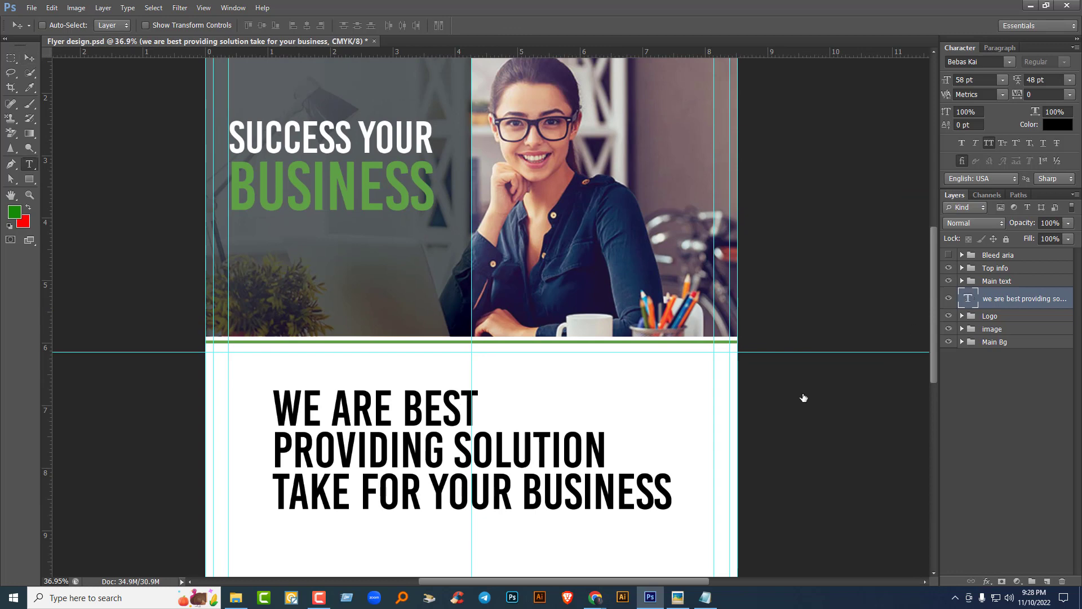
left_click(608, 445)
left_click_drag(606, 446, 253, 462)
left_click(1057, 125)
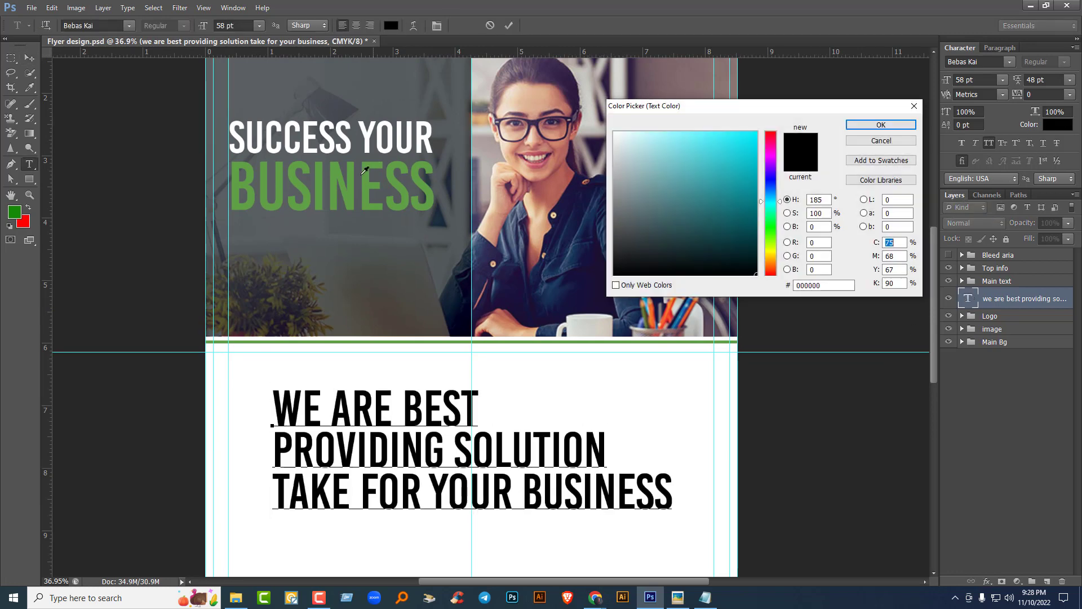
left_click(308, 193)
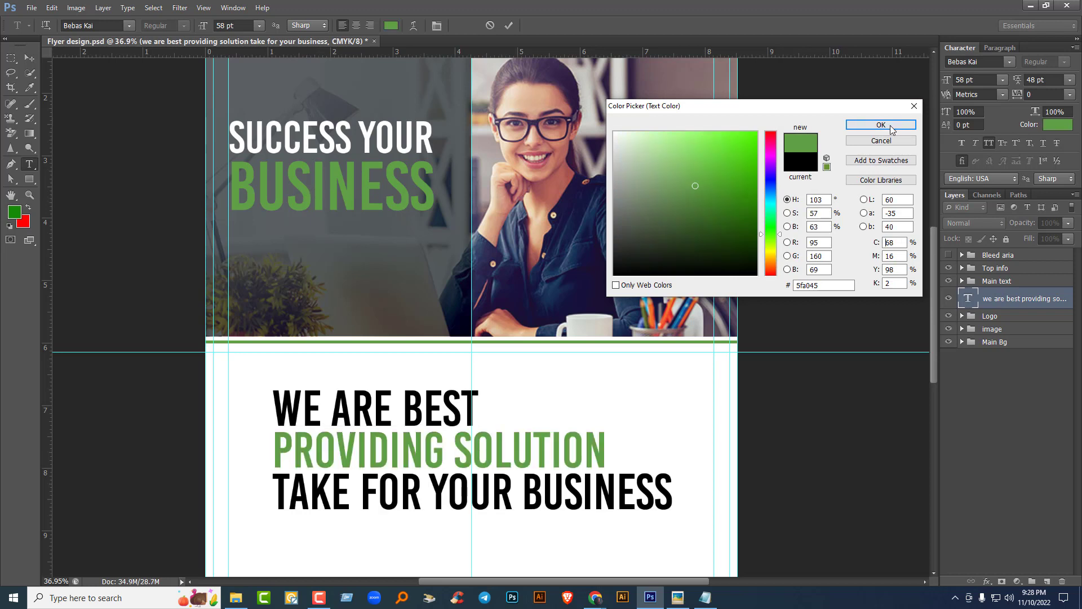
left_click(890, 125)
left_click(561, 439)
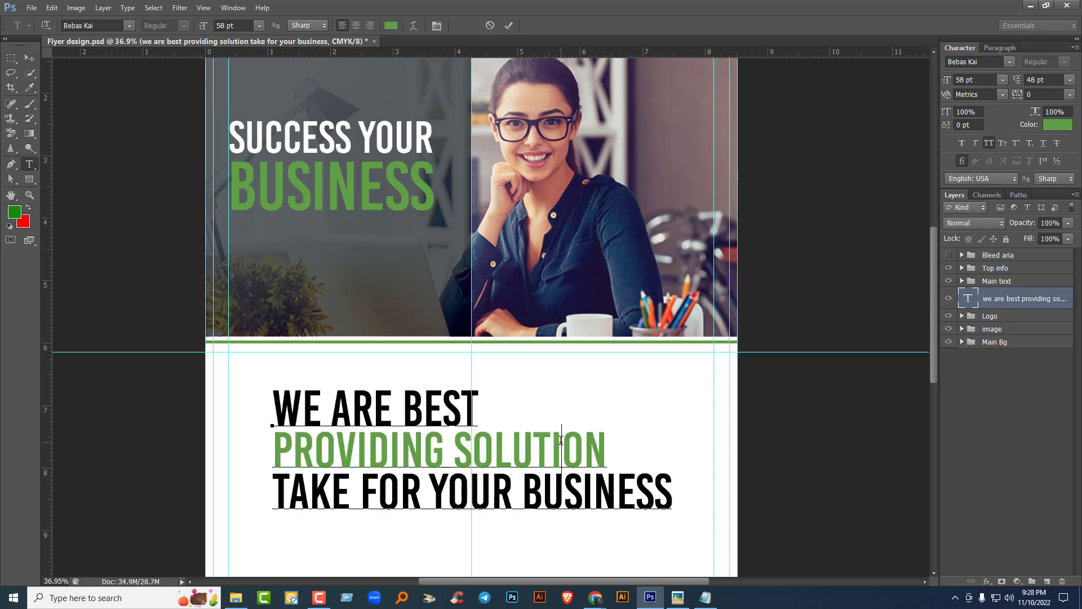
Step: Set the three-line tagline's font size to 32 pt and move it to the left margin guide just below the green bar
key("ctrl+a")
left_click(980, 80)
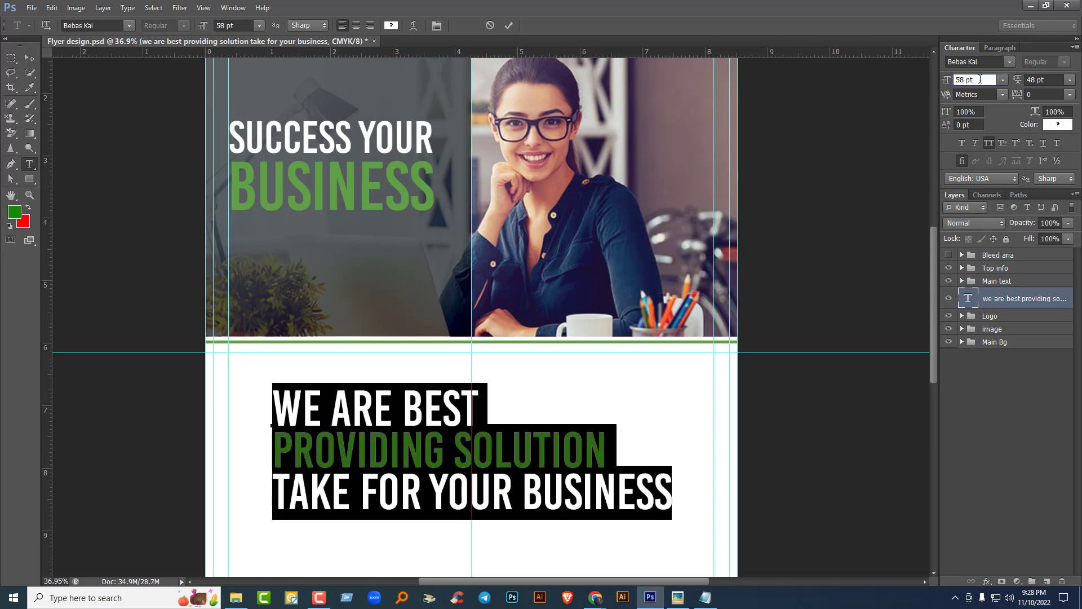
scroll(980, 79, "down", 20)
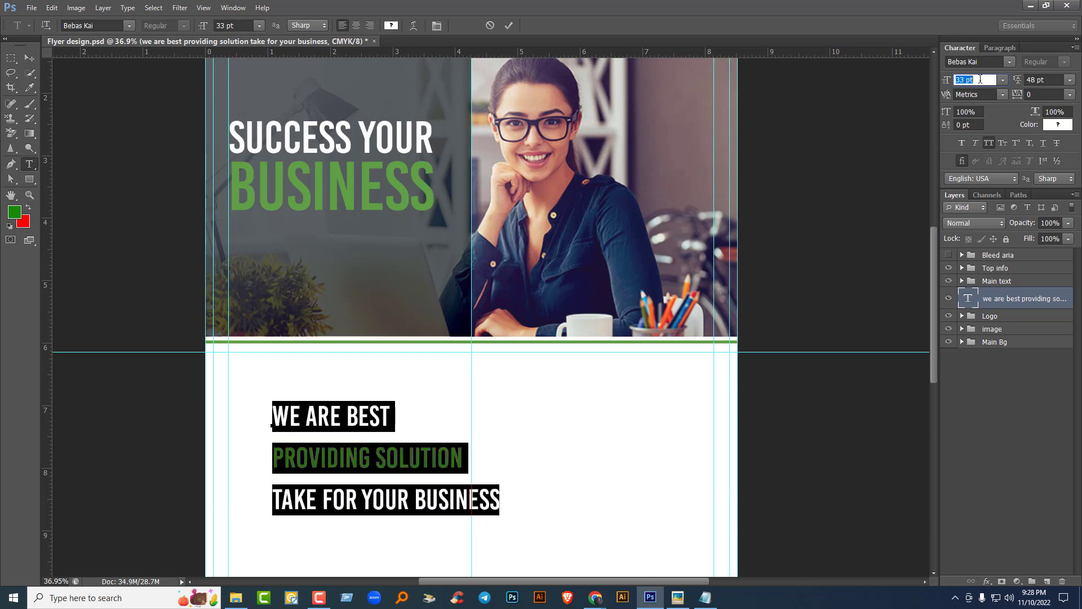
scroll(981, 80, "down", 1)
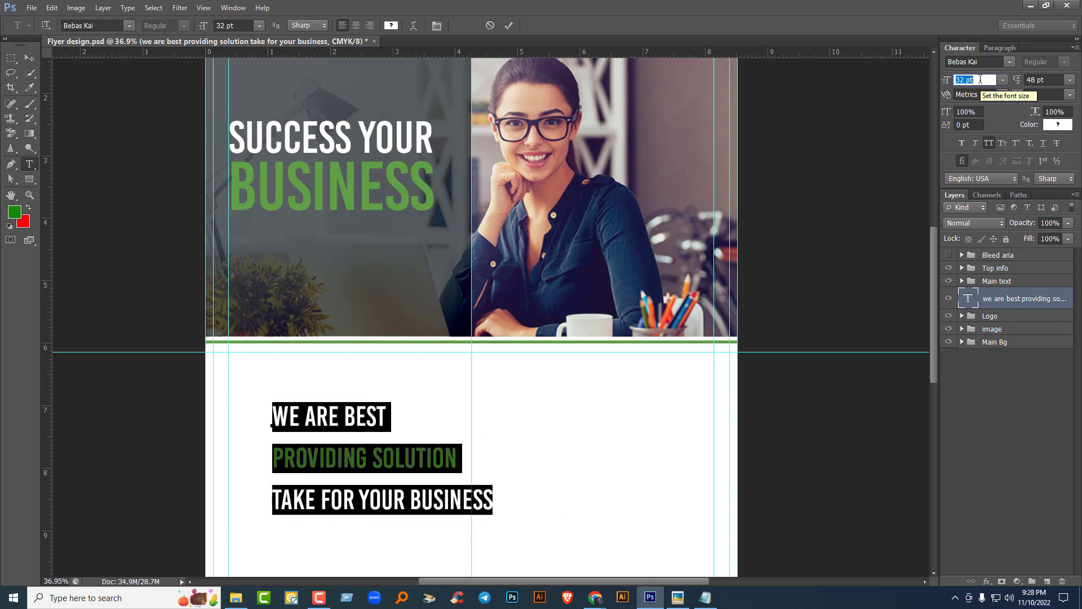
left_click(30, 57)
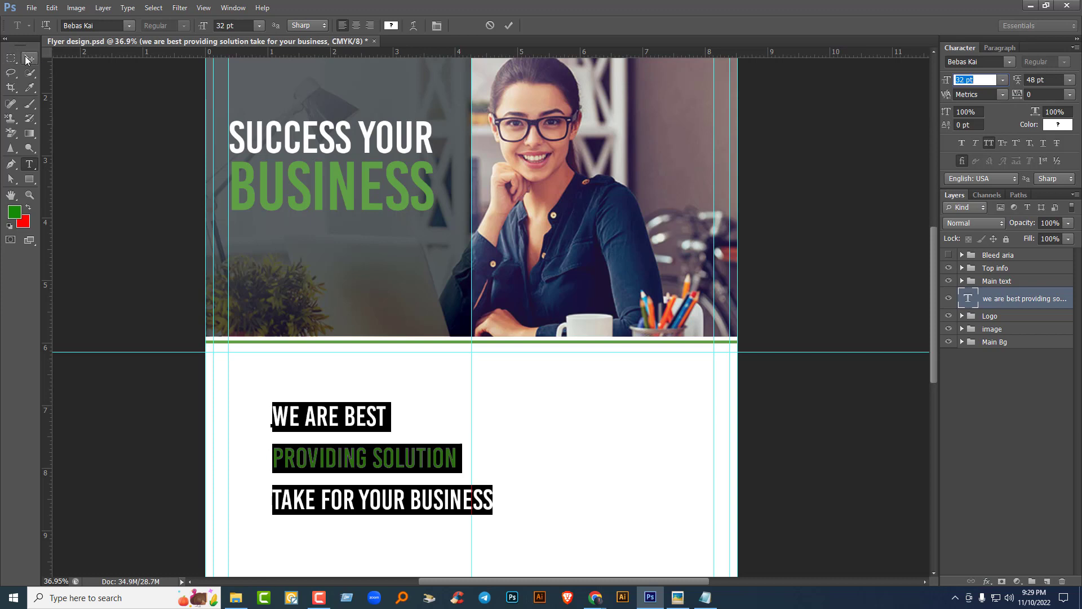
left_click_drag(303, 415, 259, 366)
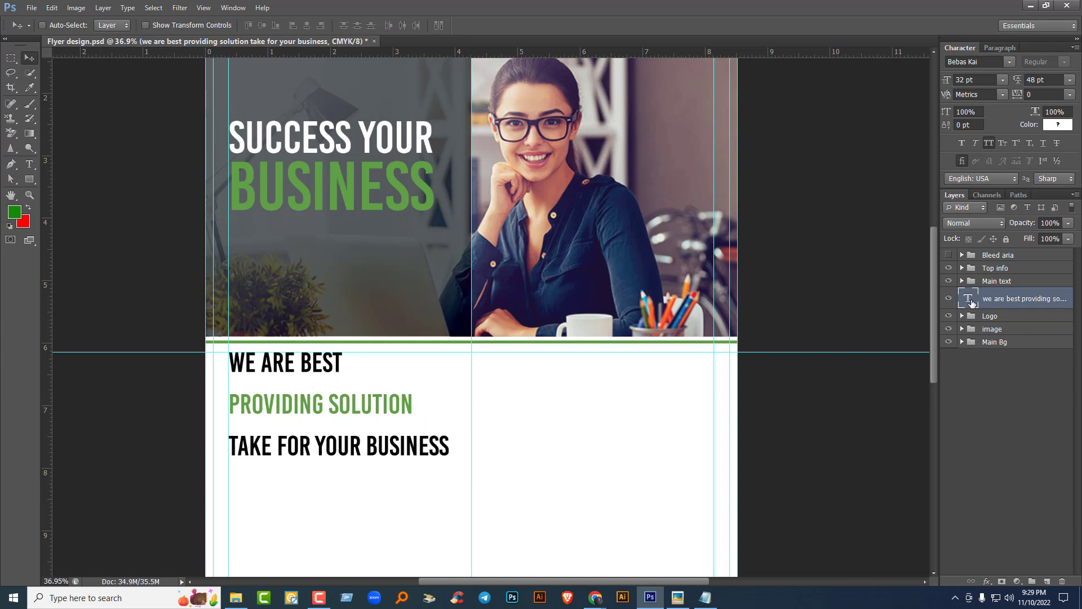
Step: Set the three-line tagline's leading to 34 pt and add a vertical guide at the text's right edge
double_click(969, 299)
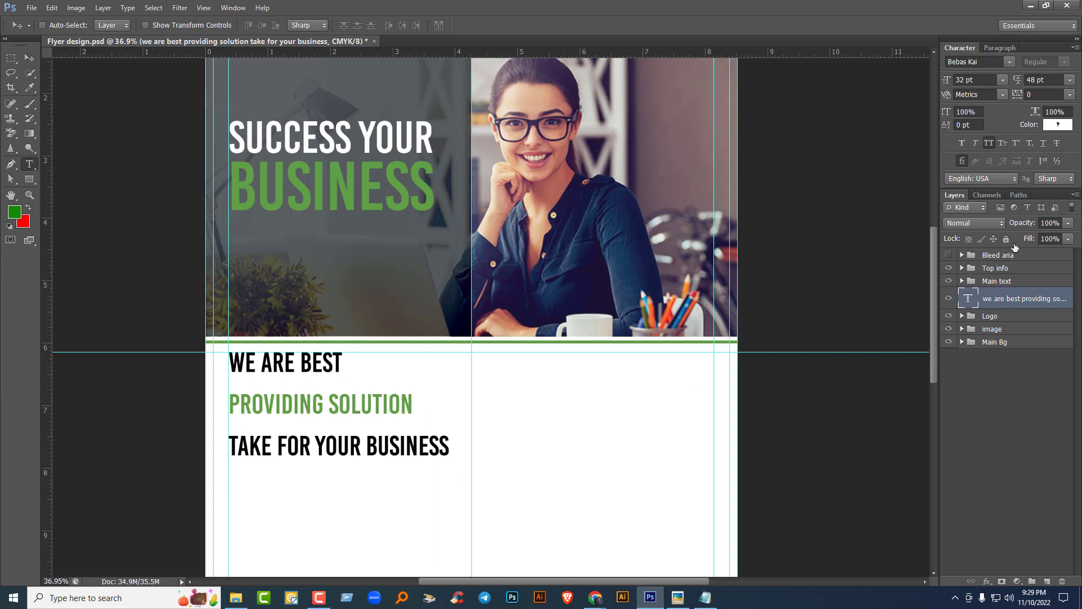
left_click(1058, 80)
key("Down")
key("Down")
key("Down")
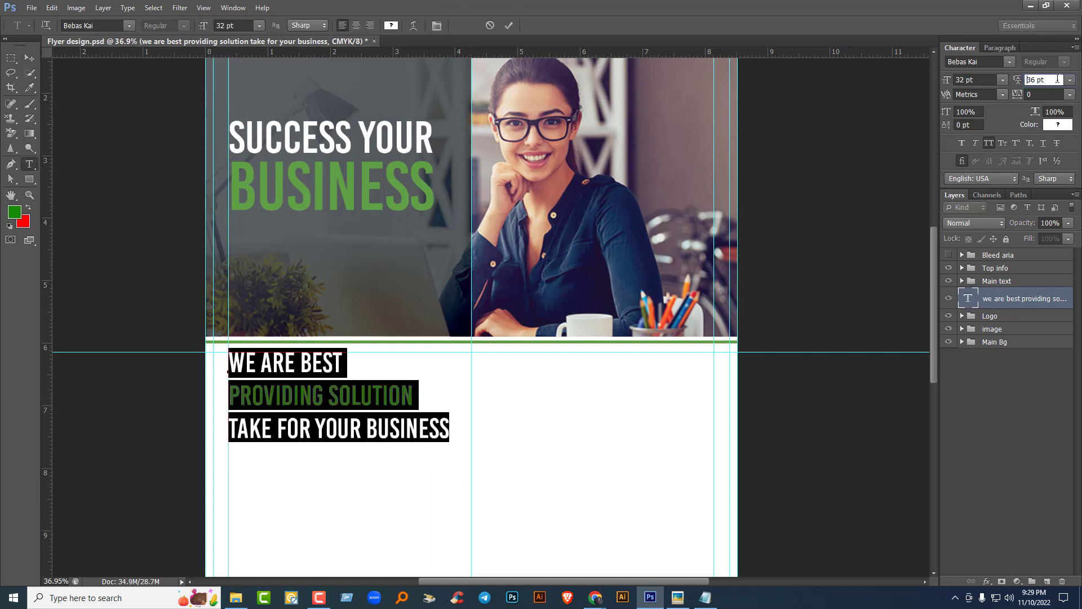
key("Down")
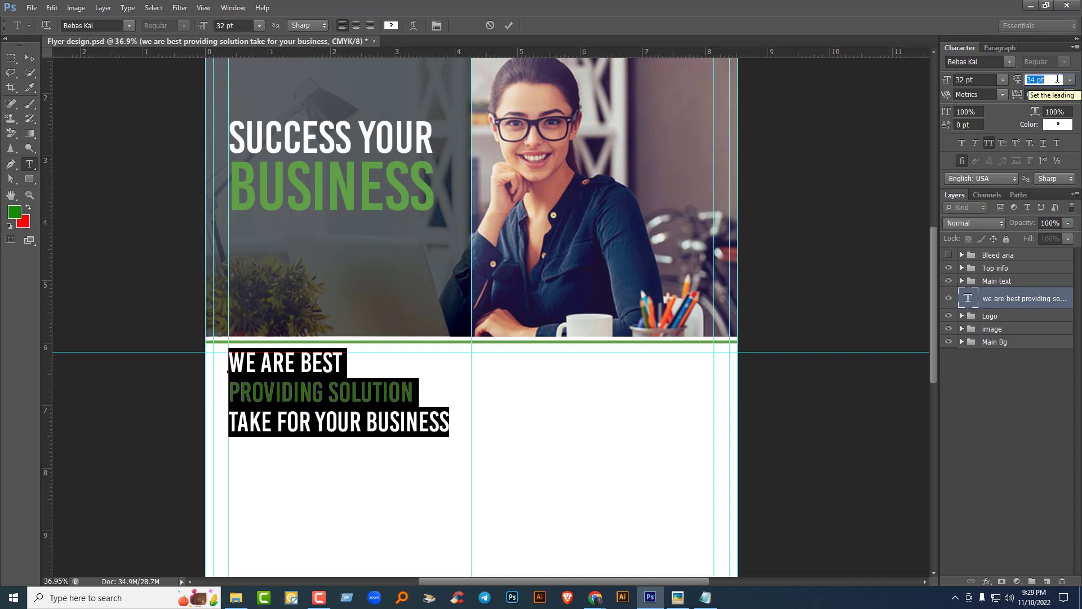
left_click(30, 60)
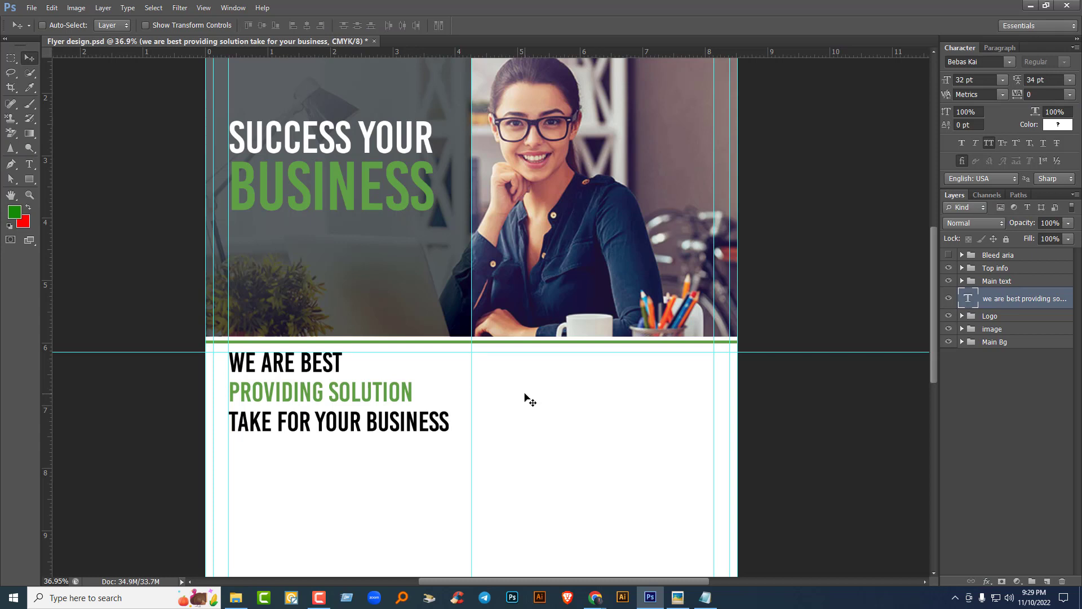
left_click_drag(45, 309, 452, 354)
Step: Copy "our services" from Text.txt in Notepad into a new text layer below the tagline
left_click_drag(513, 493, 515, 279)
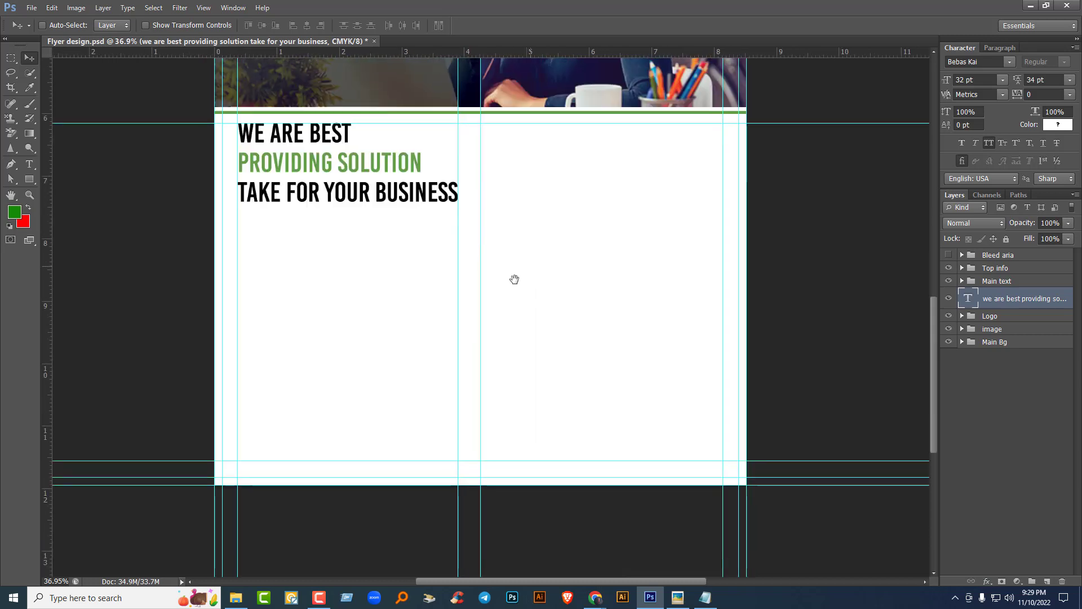
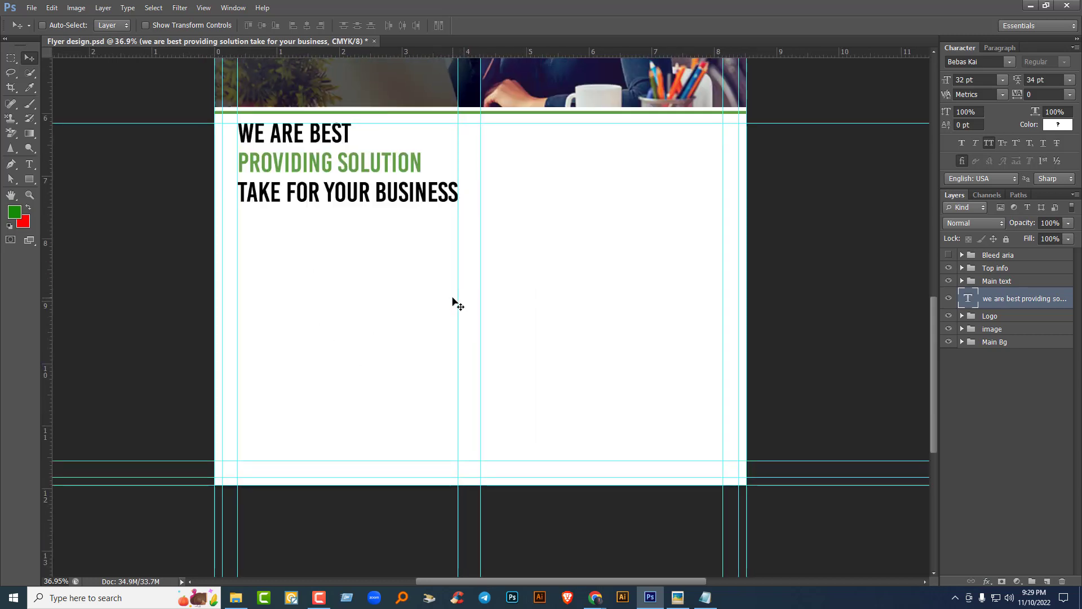
left_click(705, 597)
left_click_drag(156, 192, 99, 192)
key("ctrl+c")
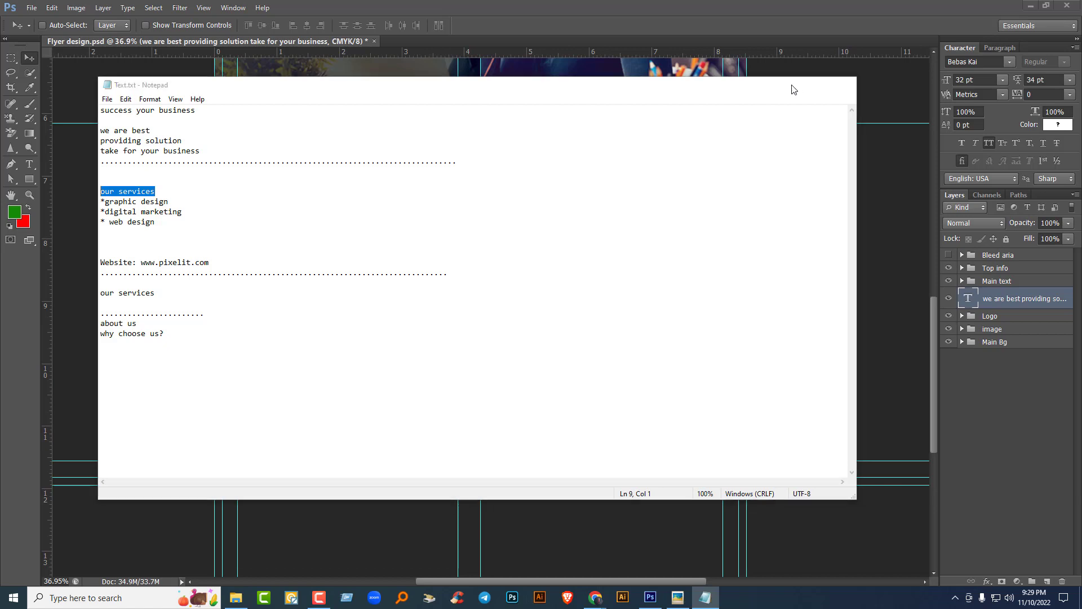
left_click(792, 85)
left_click(29, 164)
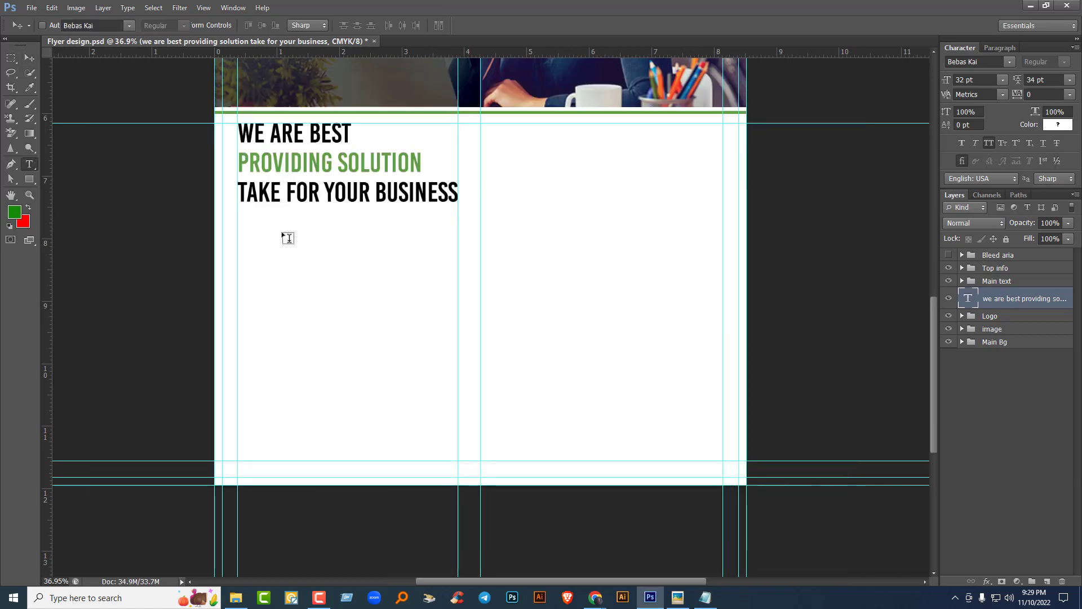
left_click(268, 232)
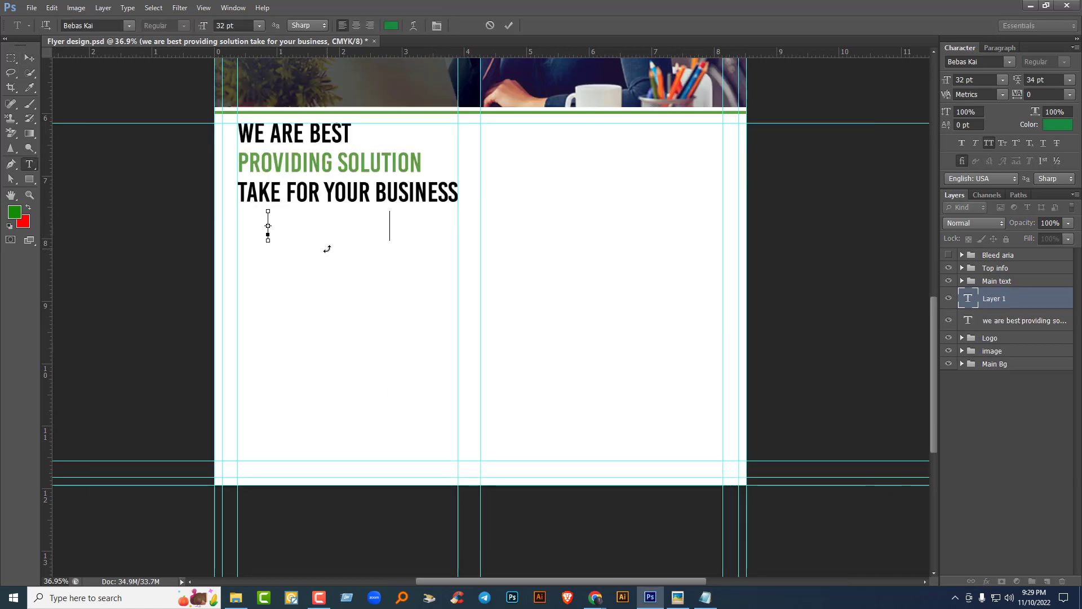
key("ctrl+v")
Step: Set the "our services" text to Roboto Bold at 19 pt
key("ctrl+a")
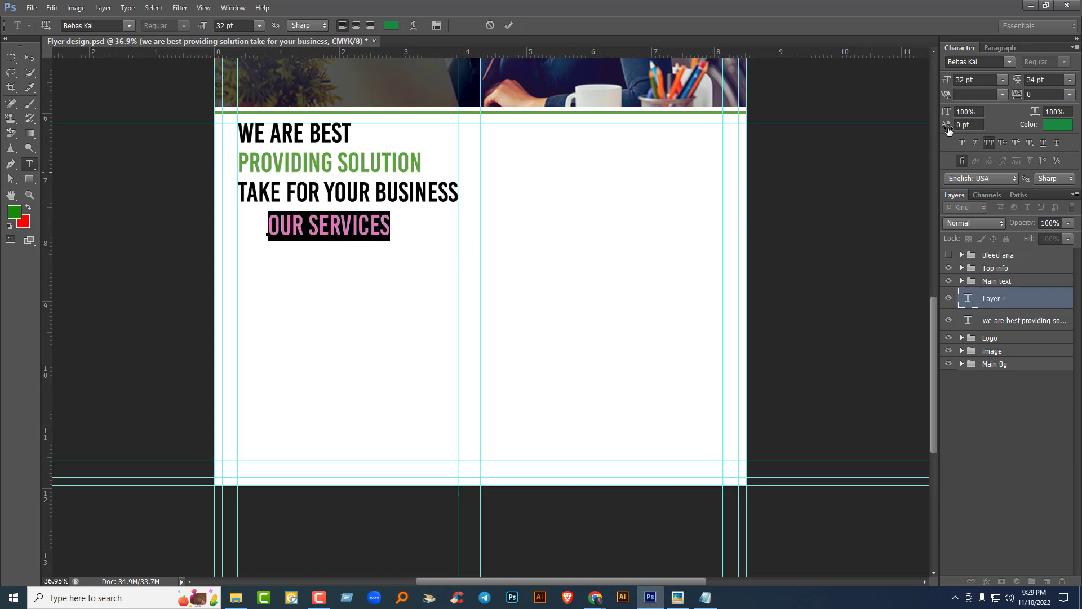
left_click(992, 61)
type("Roboto")
key("Return")
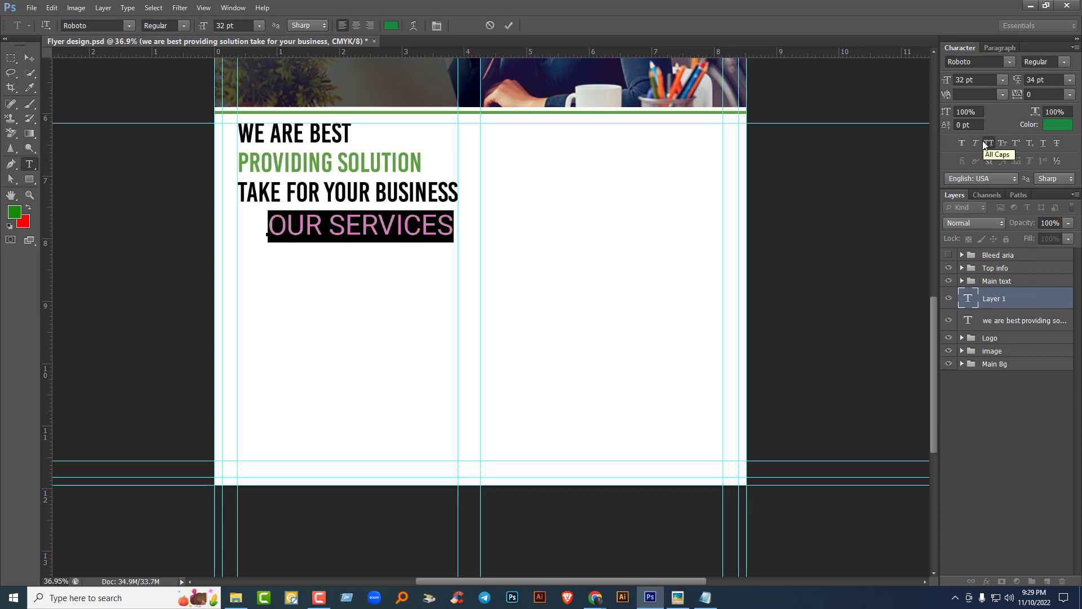
left_click(1060, 62)
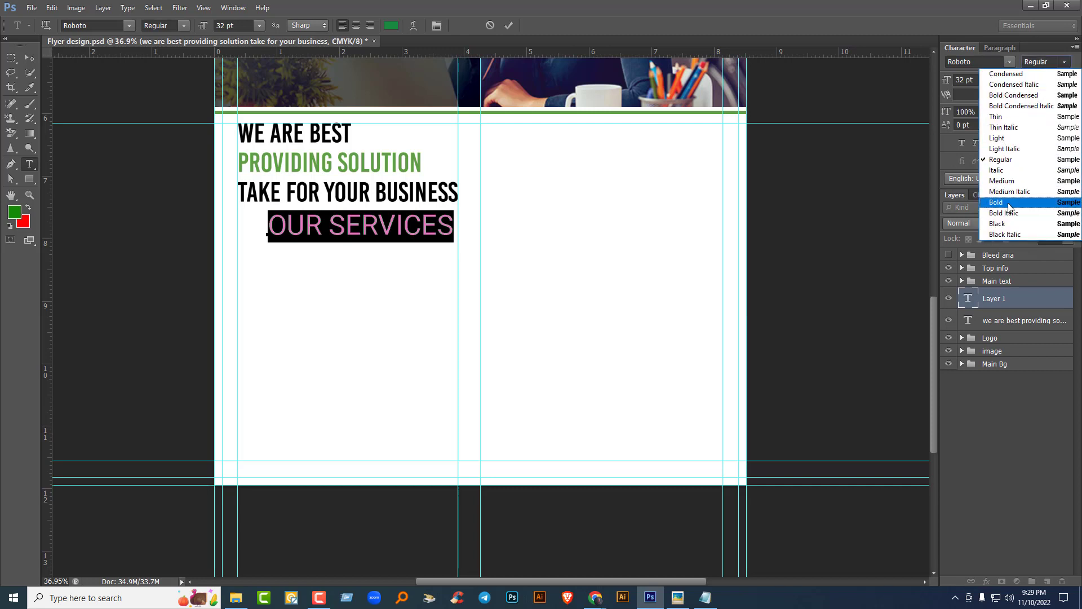
left_click(1008, 204)
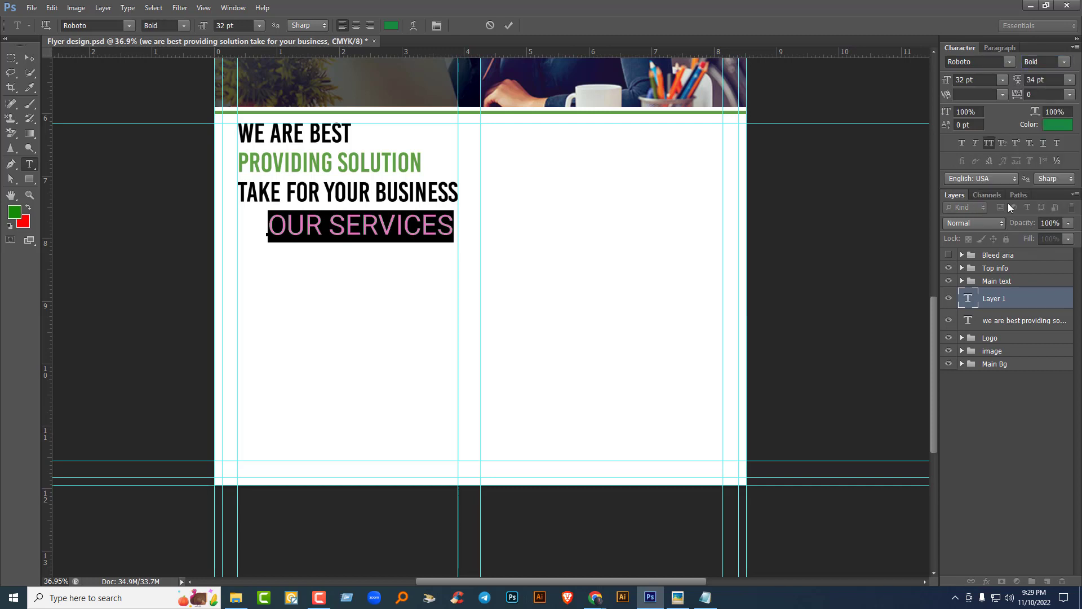
left_click(981, 80)
key("shift+Down")
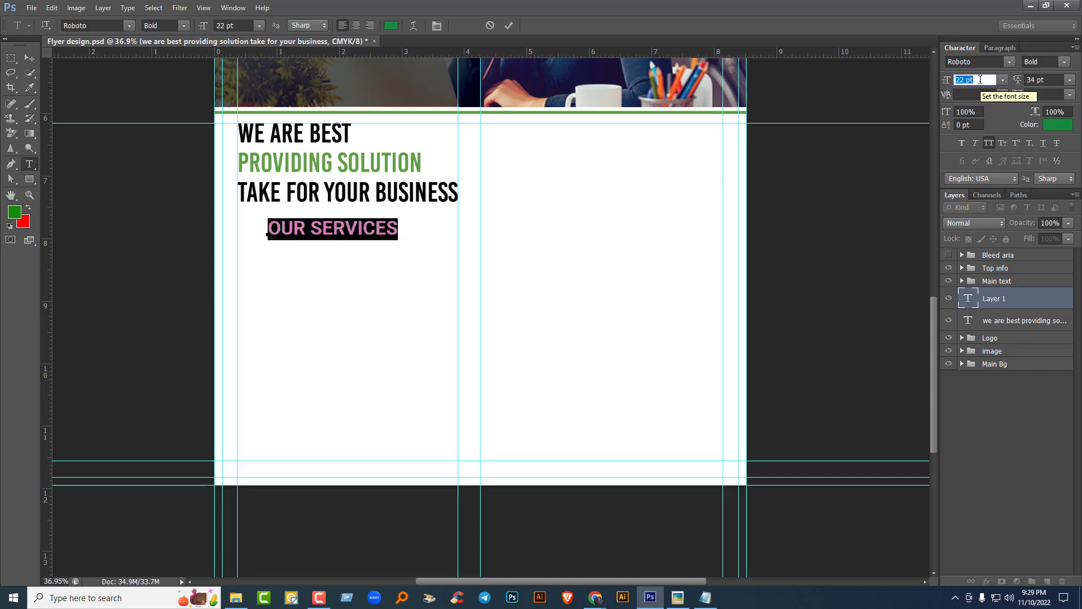
key("Down")
key("Down")
key("Down")
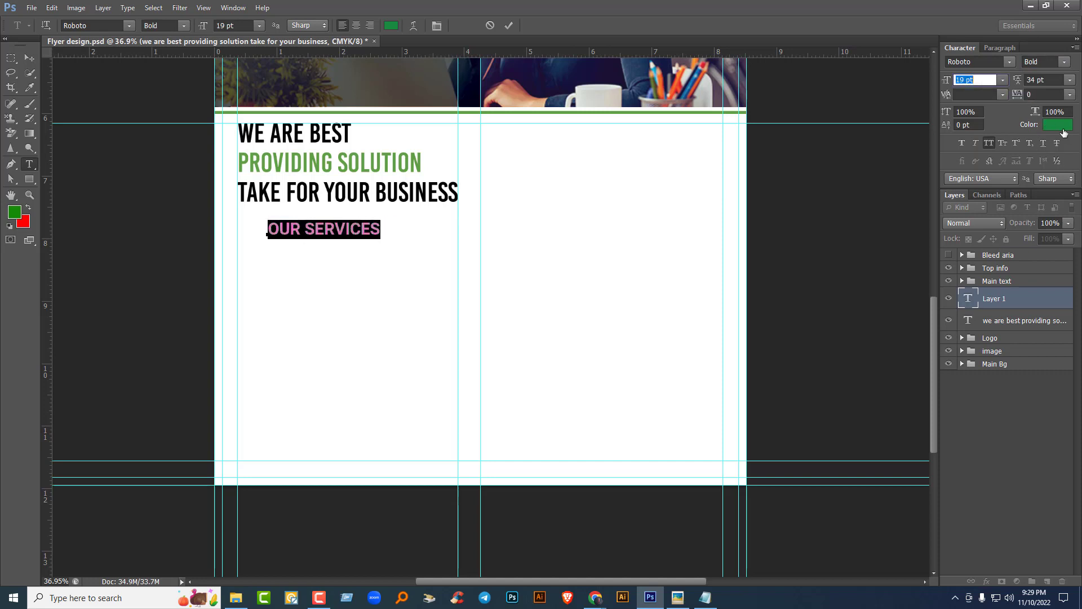
Step: Colour the "our services" heading black (#000000) and align it to the left margin guide directly beneath the tagline
left_click(1063, 133)
left_click_drag(648, 265, 599, 286)
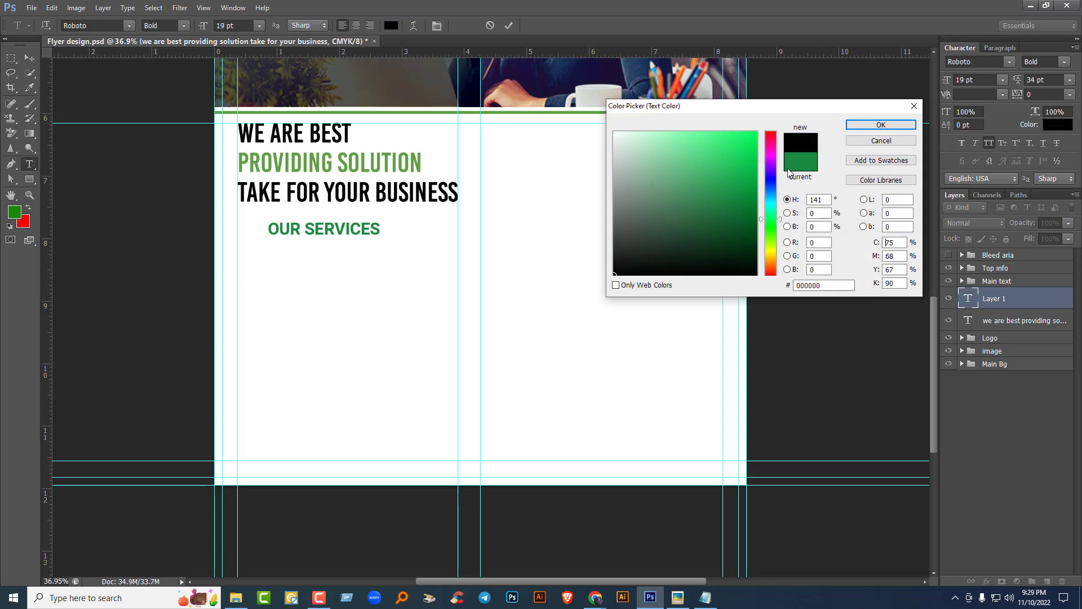
left_click(881, 124)
left_click(29, 58)
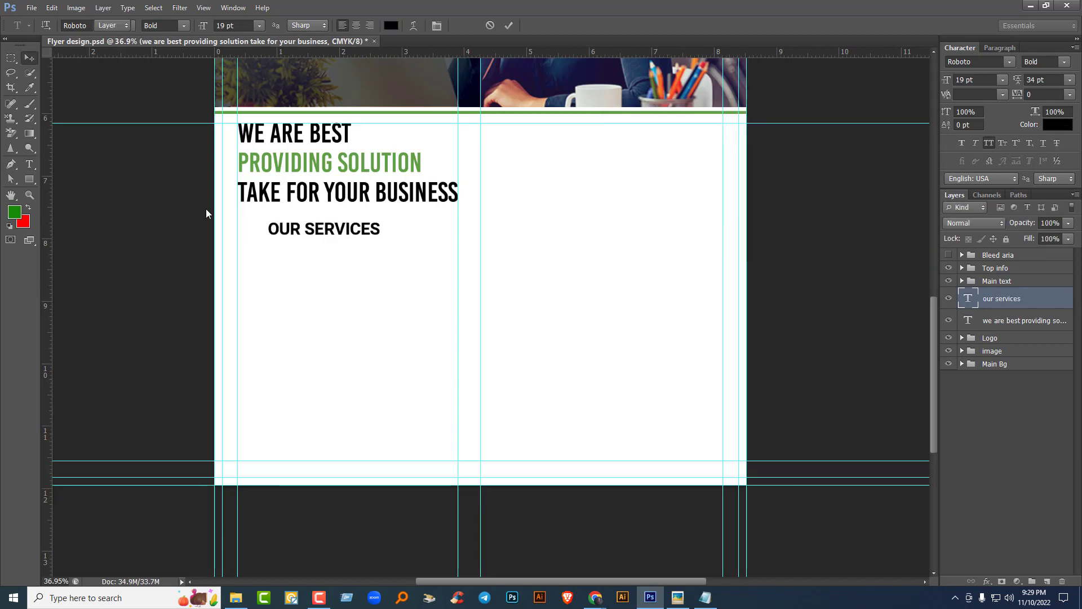
left_click_drag(314, 234, 283, 222)
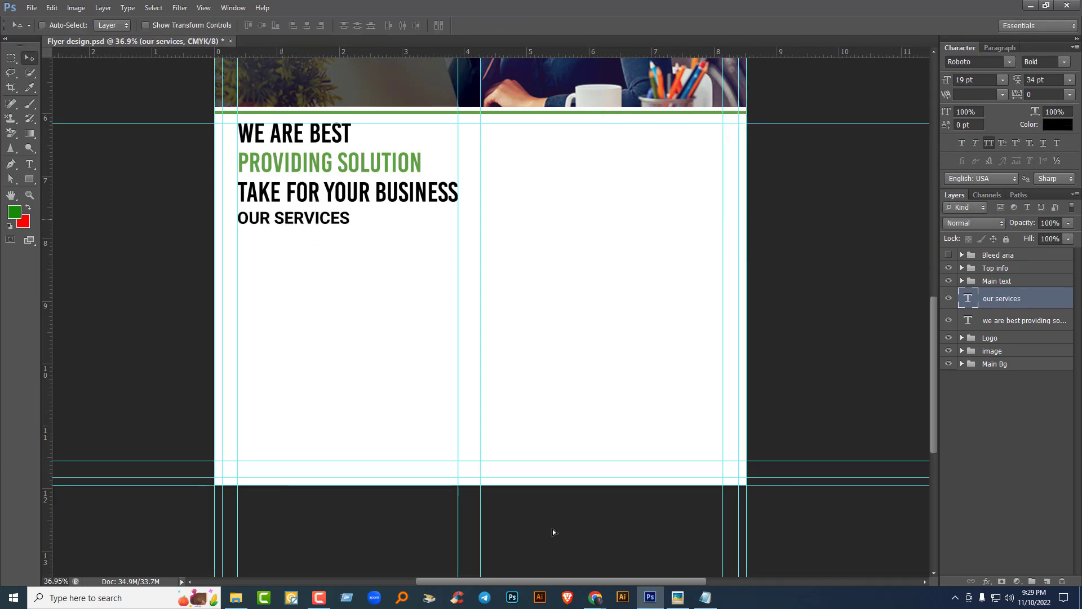
left_click(532, 544)
key("ctrl+1")
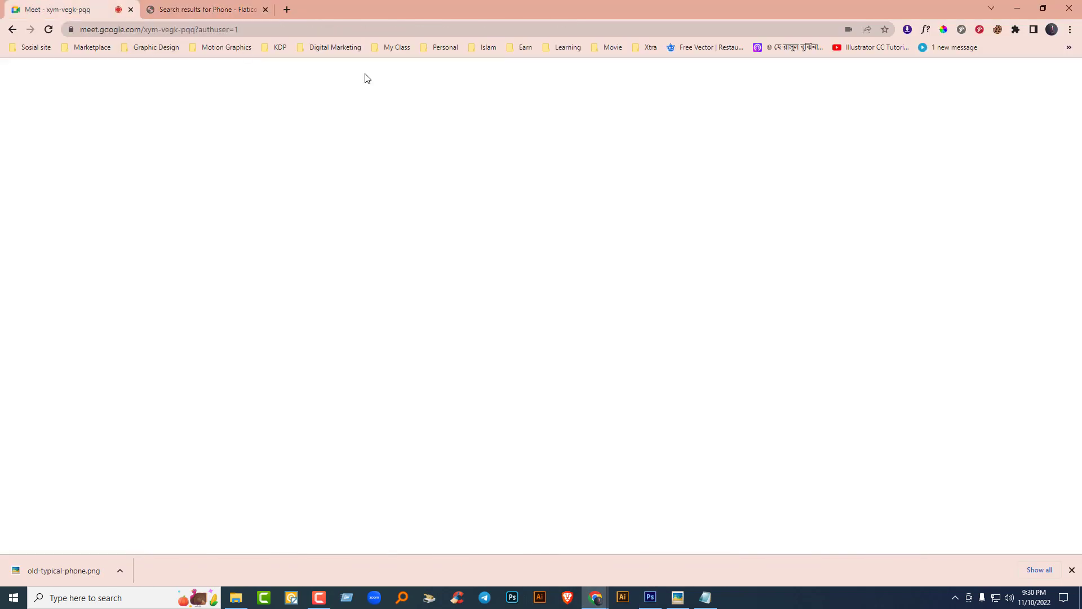
left_click(658, 128)
key("alt+Tab")
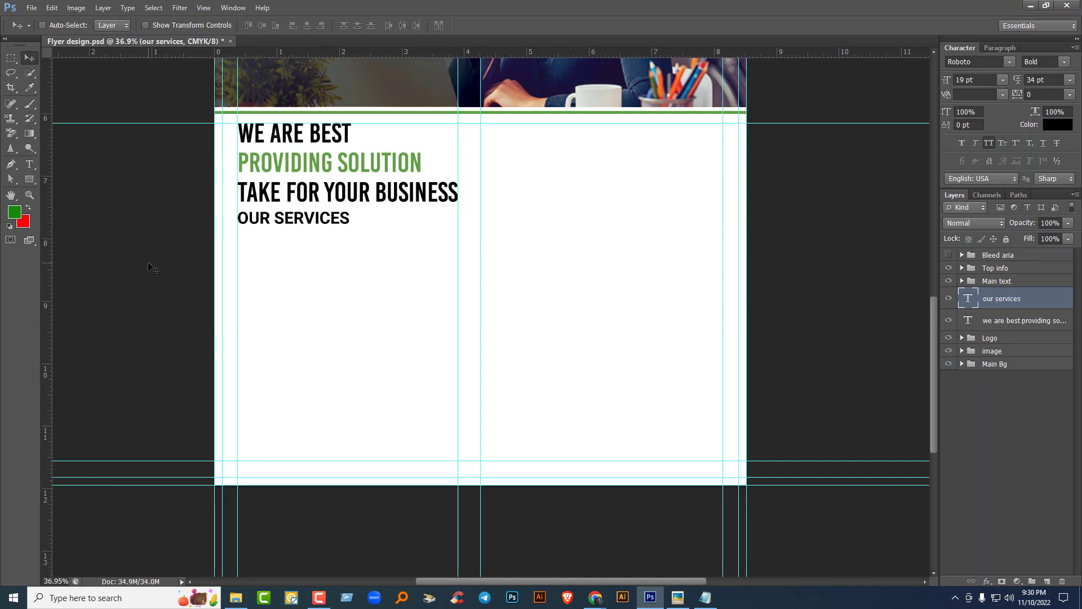
Step: Create a paragraph text box under the "our services" heading, as wide as the tagline, and fill it with Lorem Ipsum placeholder text
left_click(31, 163)
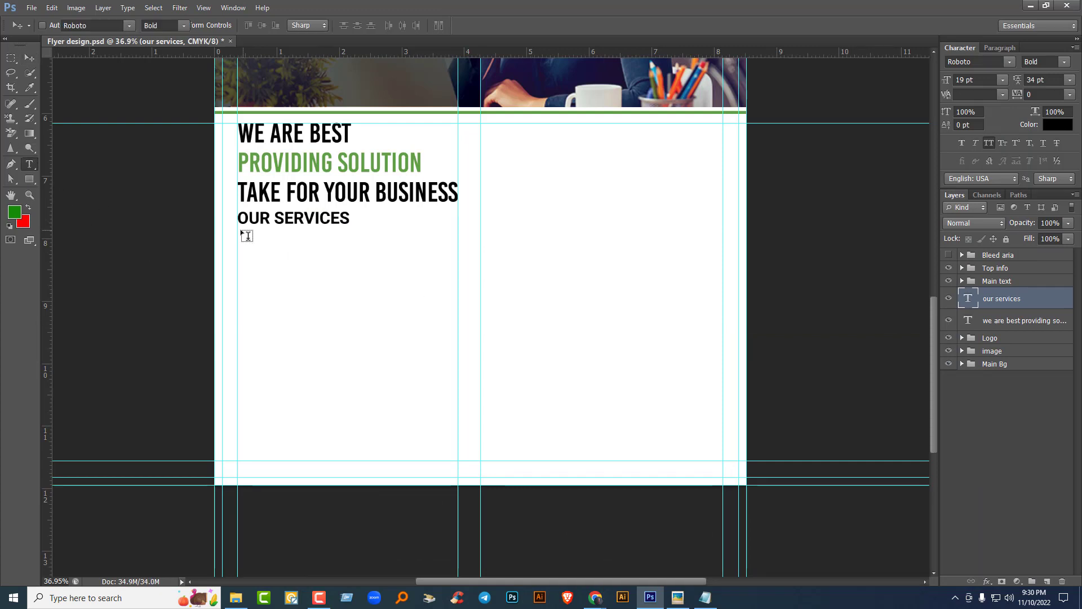
left_click_drag(238, 228, 460, 261)
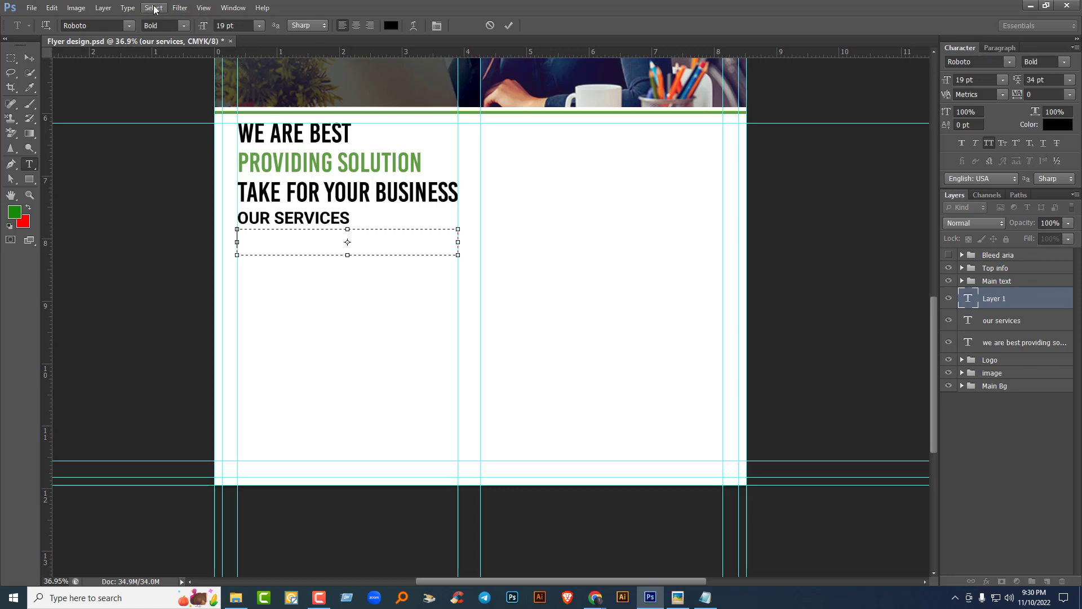
left_click(128, 8)
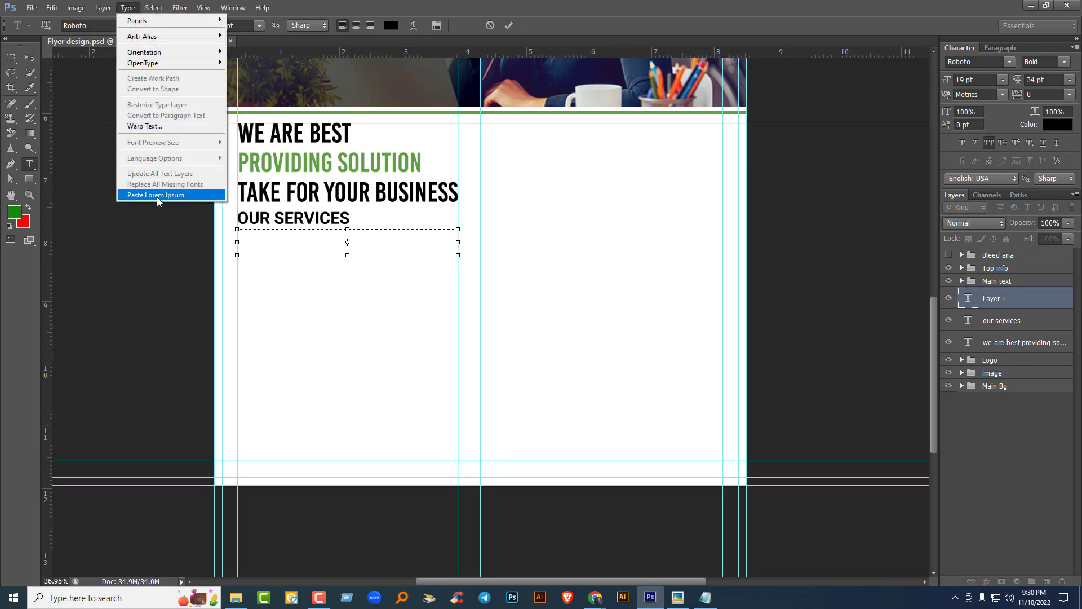
left_click(195, 195)
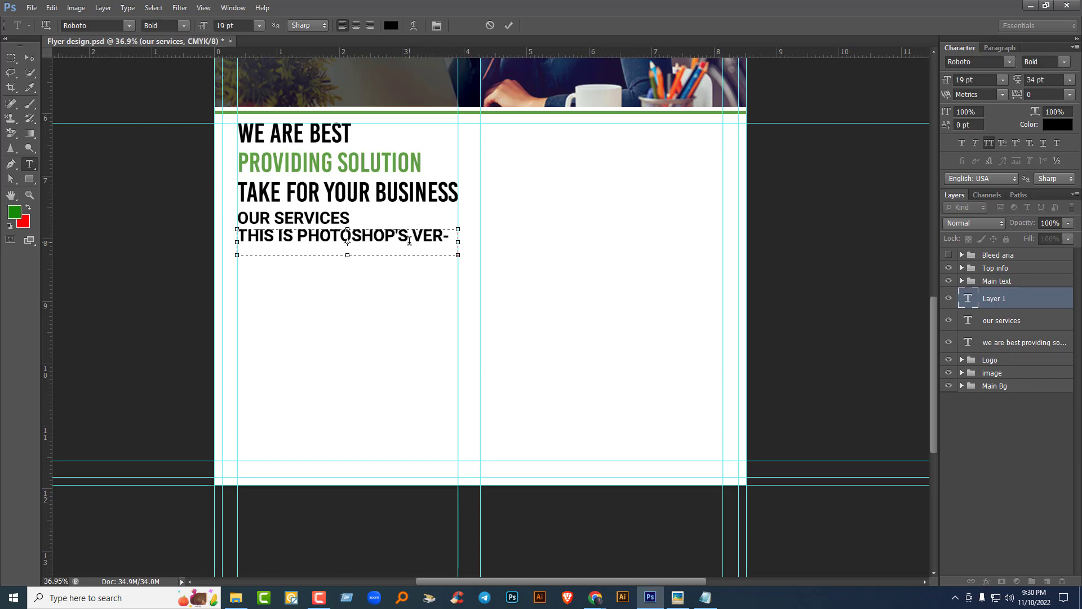
Step: Format the placeholder paragraph as Roboto Light at 10 pt with All Caps turned off
key("ctrl+a")
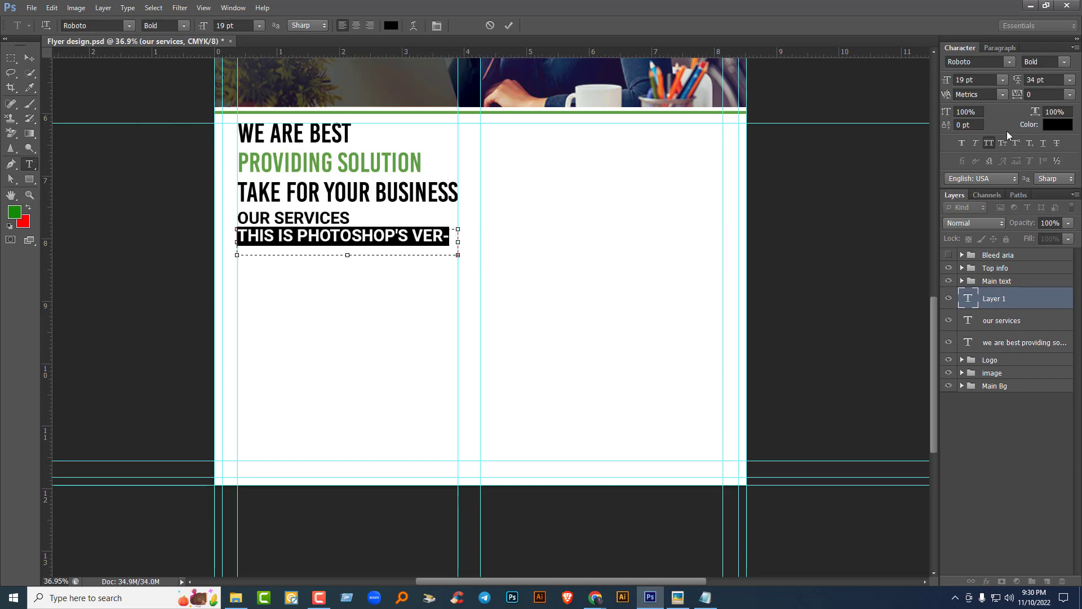
left_click(1066, 61)
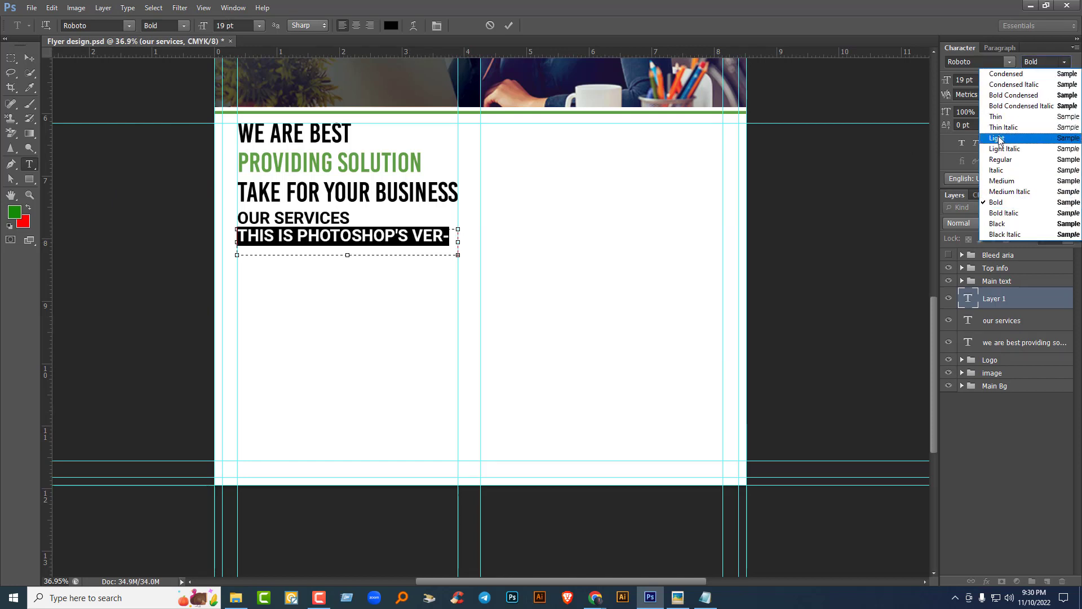
left_click(997, 135)
left_click(989, 142)
left_click(1003, 80)
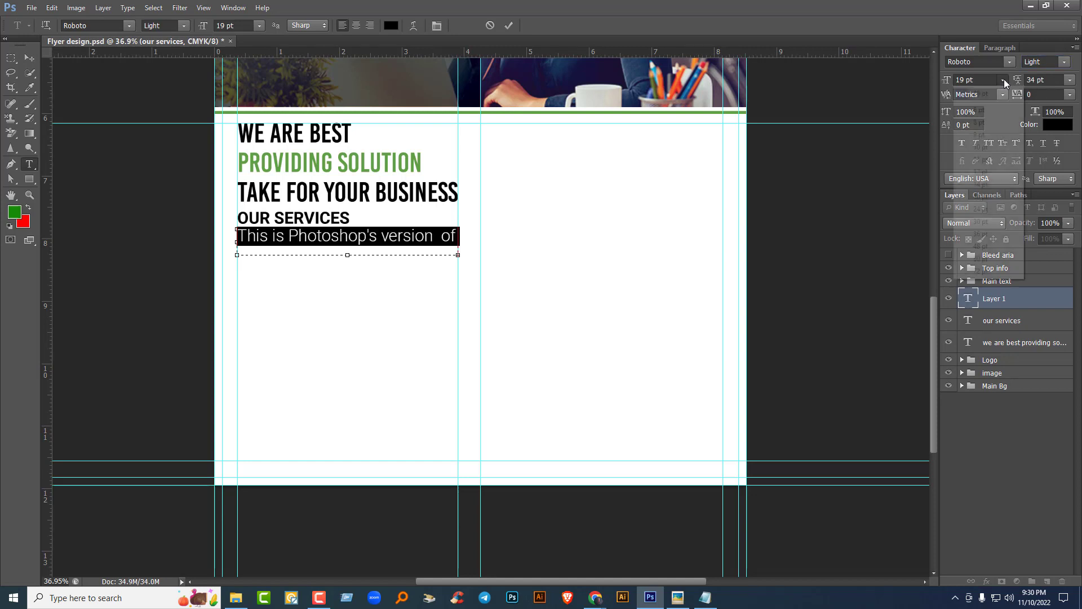
left_click(981, 147)
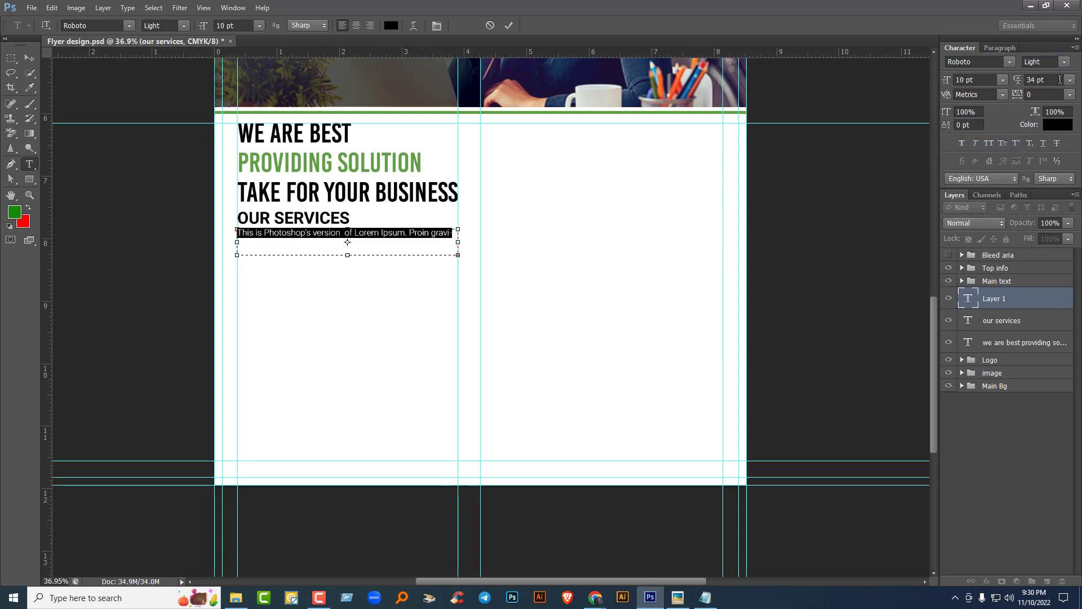
Step: Set the placeholder paragraph's leading to 10 pt and justify it with the last line aligned left
left_click(1069, 79)
left_click(1039, 96)
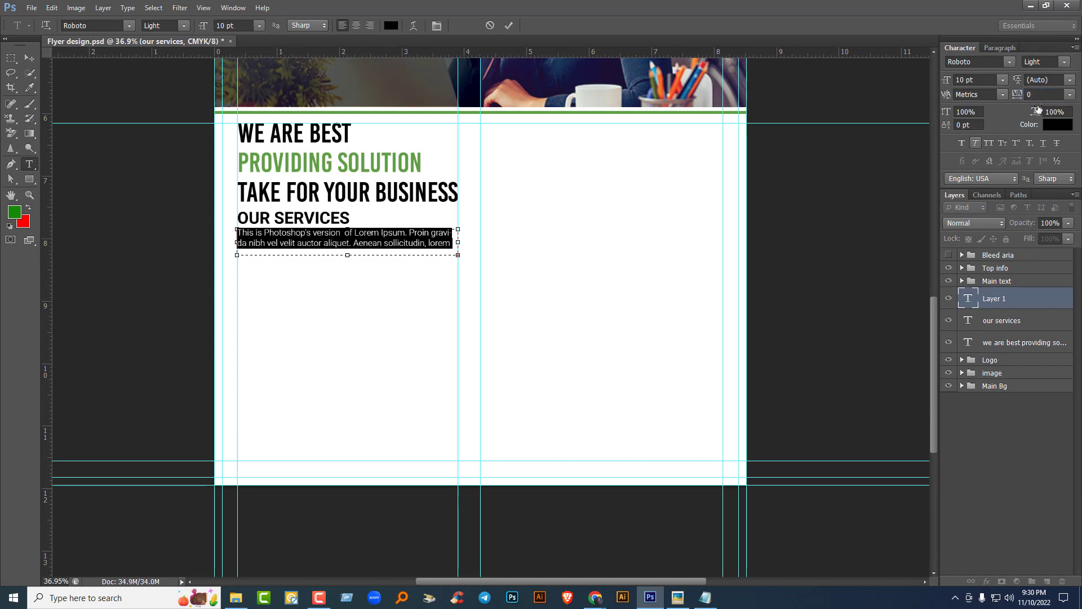
left_click(1070, 79)
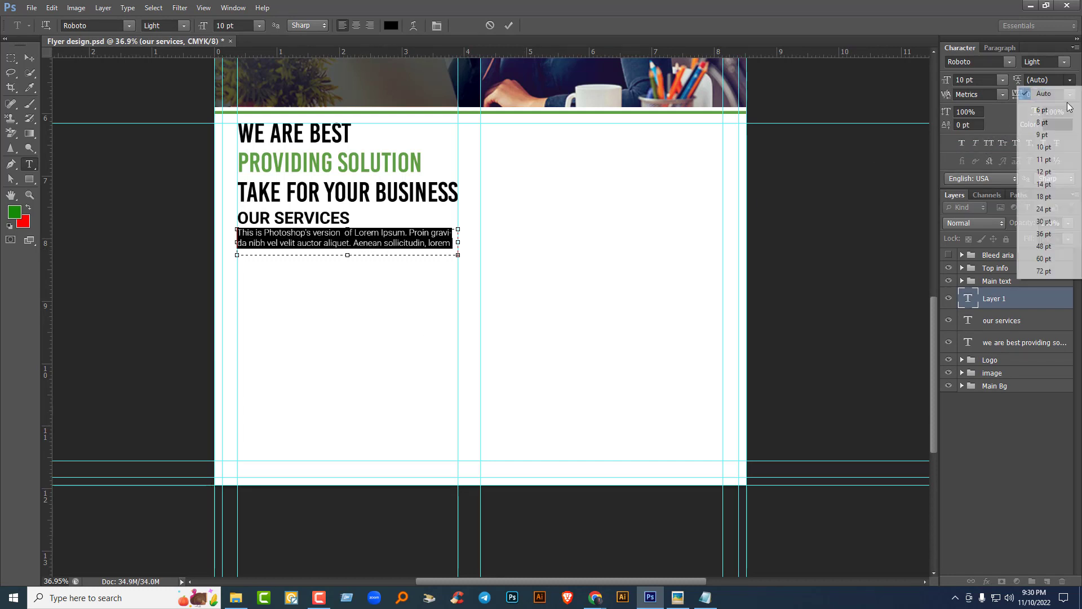
left_click(1048, 147)
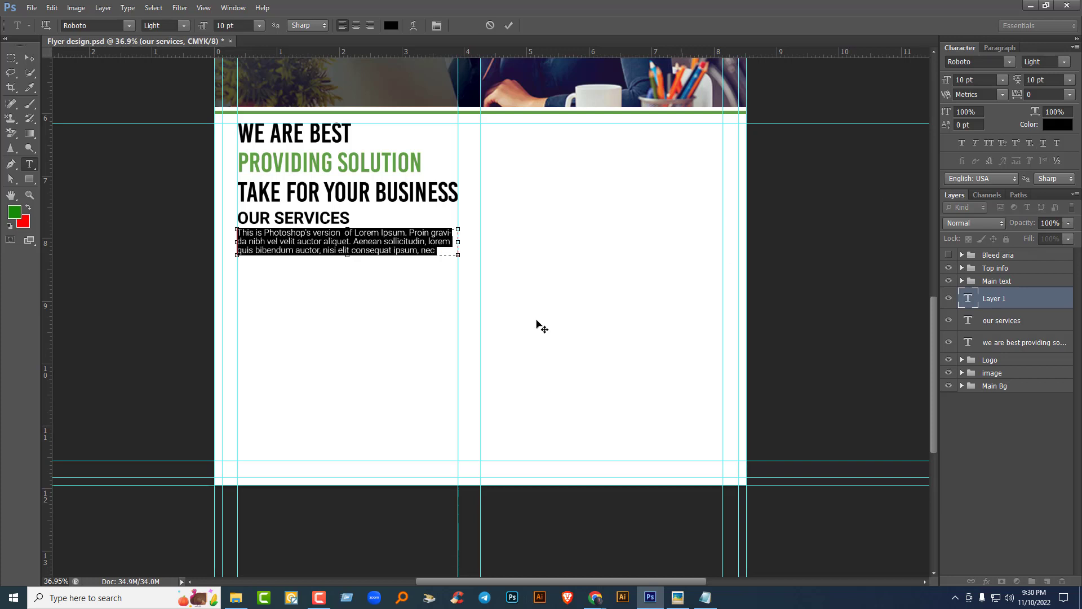
left_click(1011, 49)
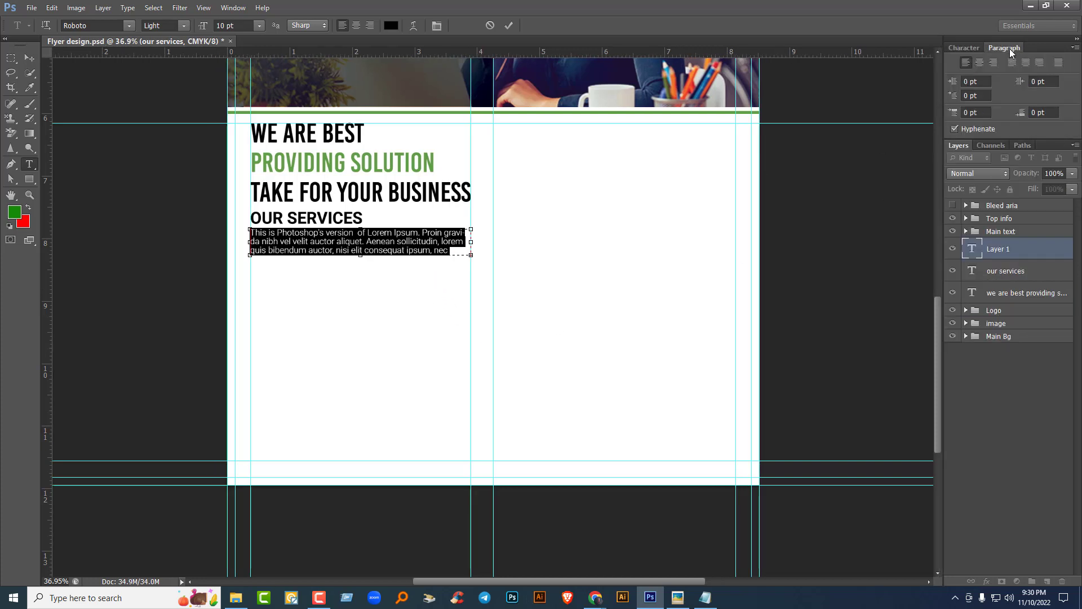
left_click(1012, 62)
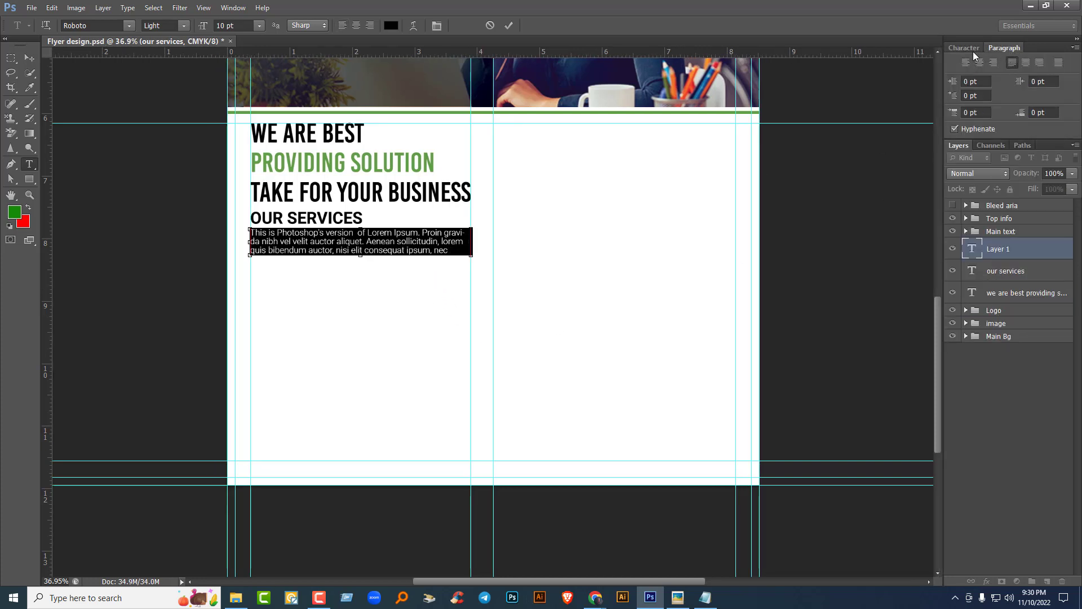
Step: Set the placeholder paragraph's leading to 12 pt and extend its text box downward to fit three lines
left_click(957, 50)
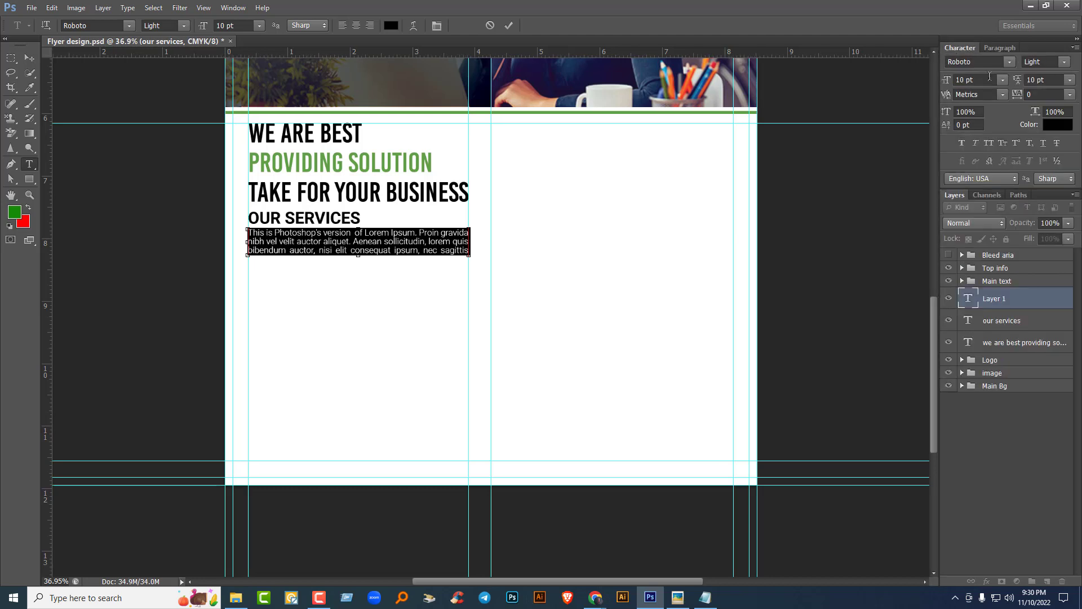
left_click(1047, 79)
key("Up")
key("Up")
key("Up")
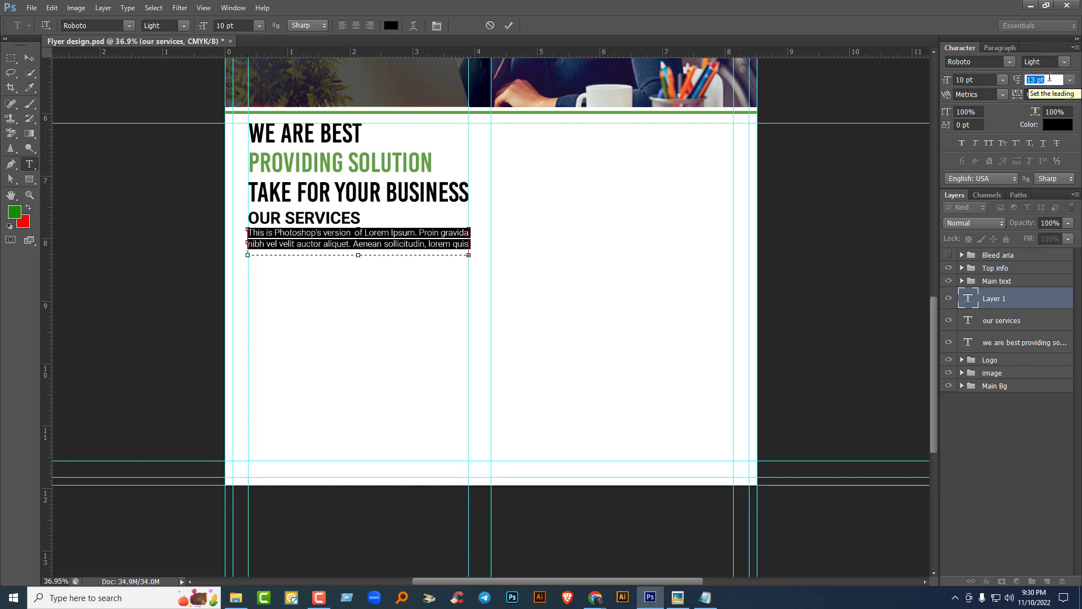
key("Down")
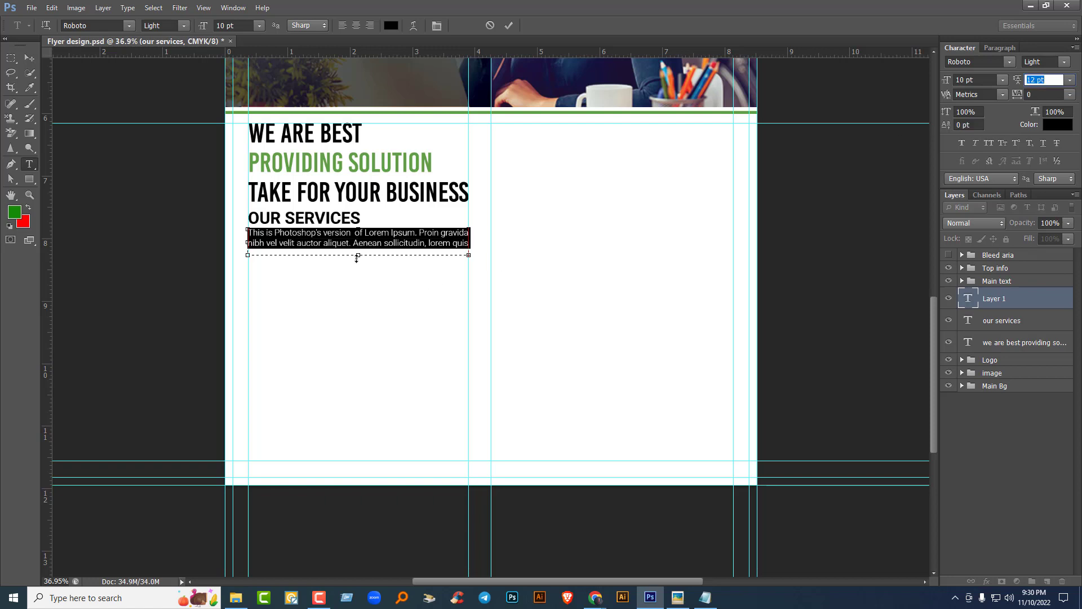
left_click_drag(358, 255, 354, 260)
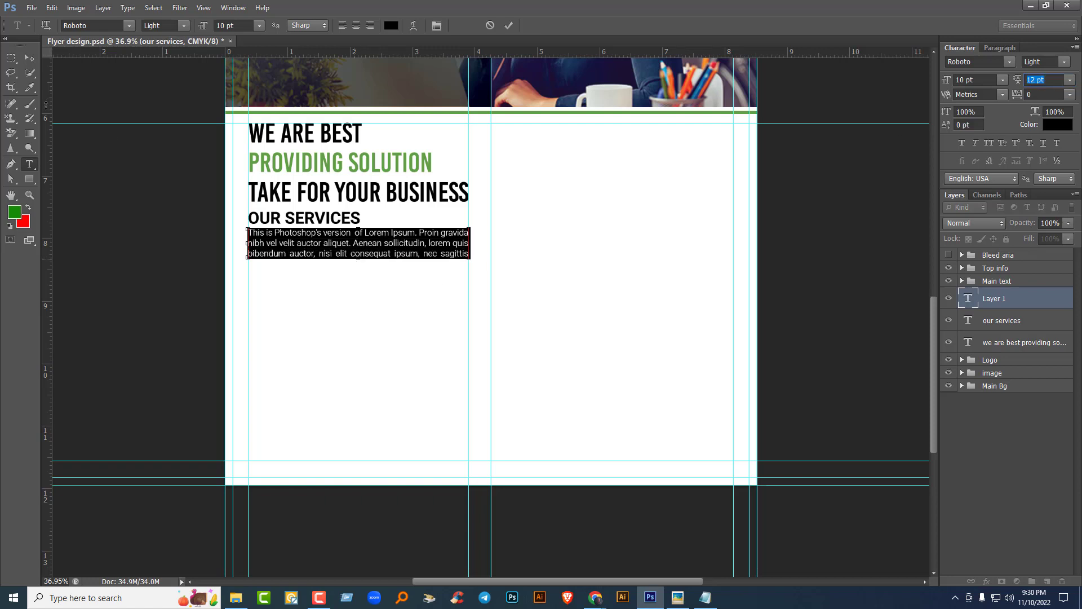
left_click(29, 58)
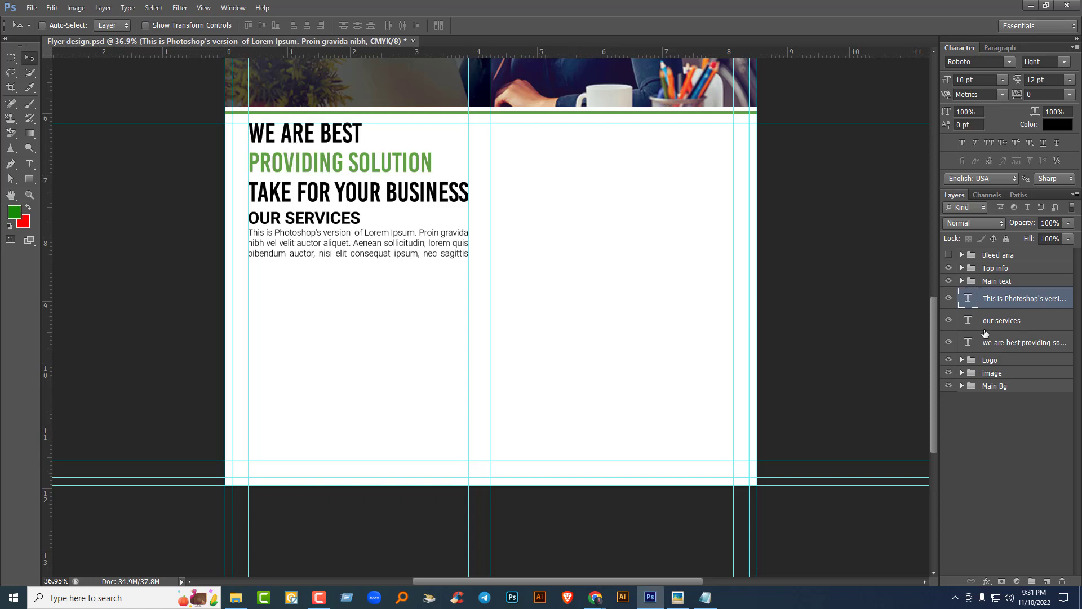
Step: Group the tagline, "our services" heading and placeholder paragraph layers and name the group "Text 01"
left_click(1028, 346, "shift")
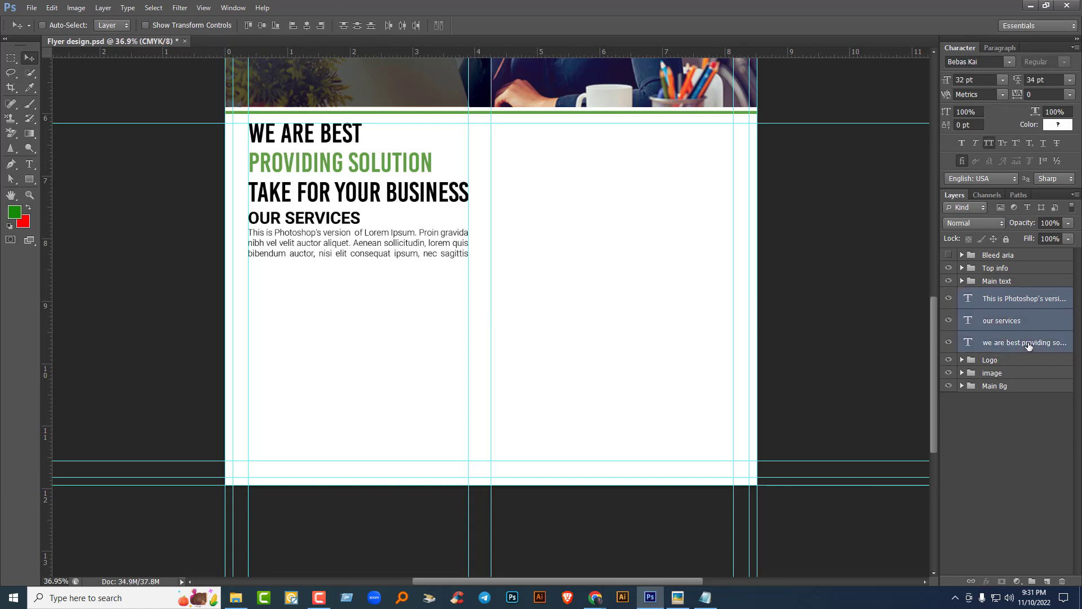
key("ctrl+g")
double_click(988, 294)
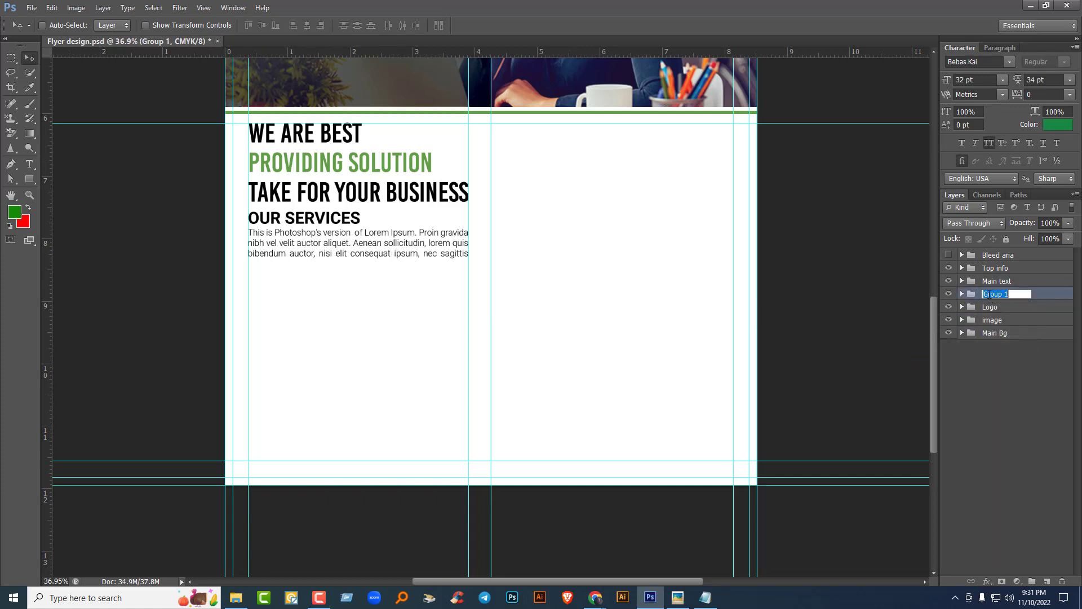
type("Text 01")
key("Return")
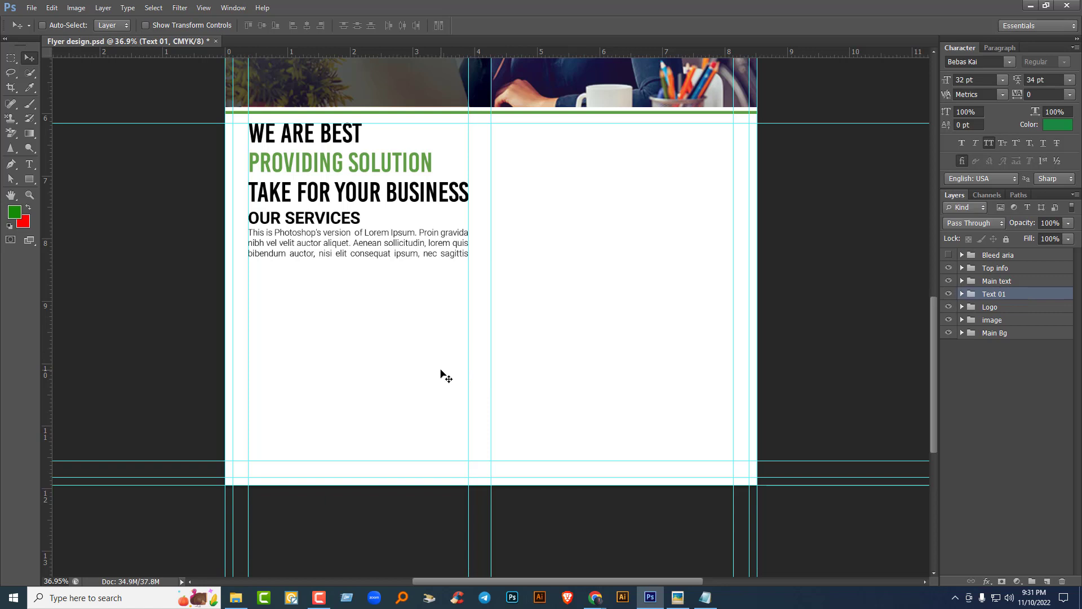
Step: Draw a black circle with the Ellipse tool beneath the placeholder paragraph, beside the left margin guide
left_click(32, 177)
left_click(81, 199)
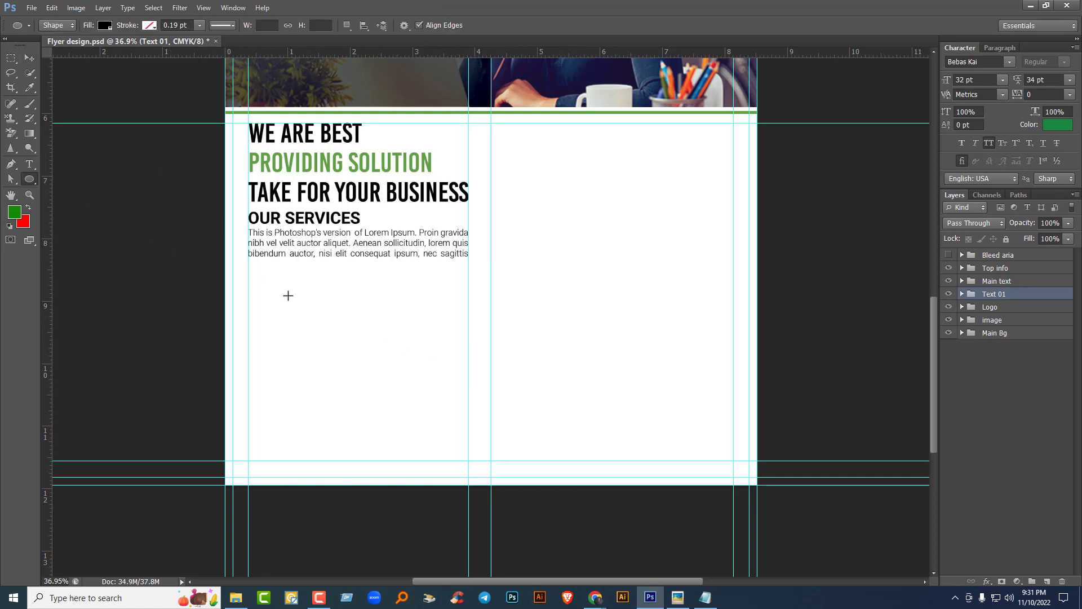
mouse_move(280, 286)
left_mouse_down()
mouse_move(324, 335)
mouse_move(275, 305)
left_mouse_up()
key("v")
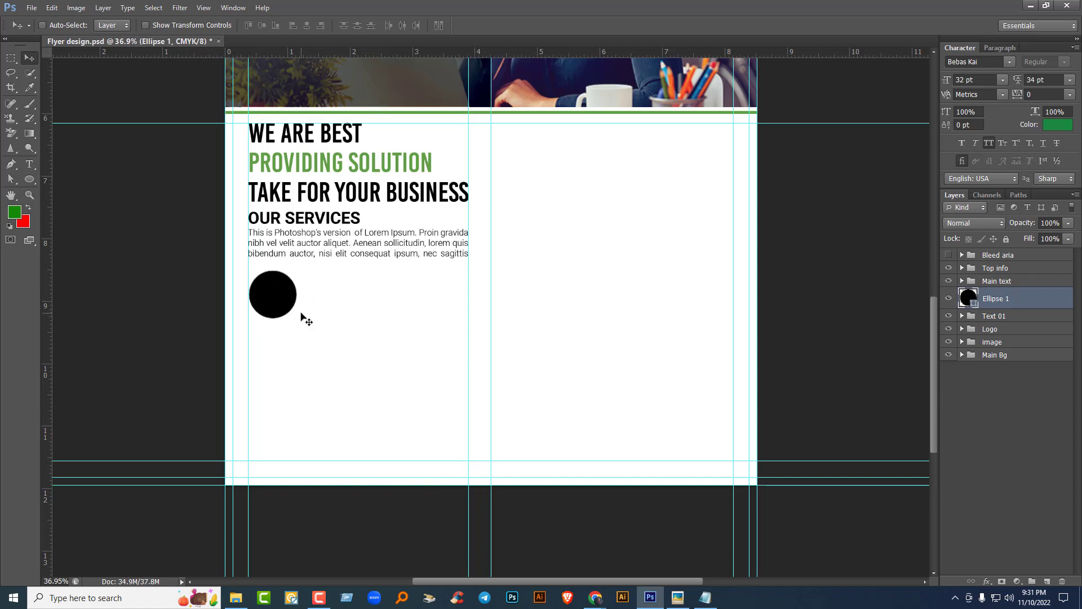
Step: Scale the black circle down proportionally, keeping its upper-left corner in place below the paragraph
scroll(415, 397, "down", 3, "alt")
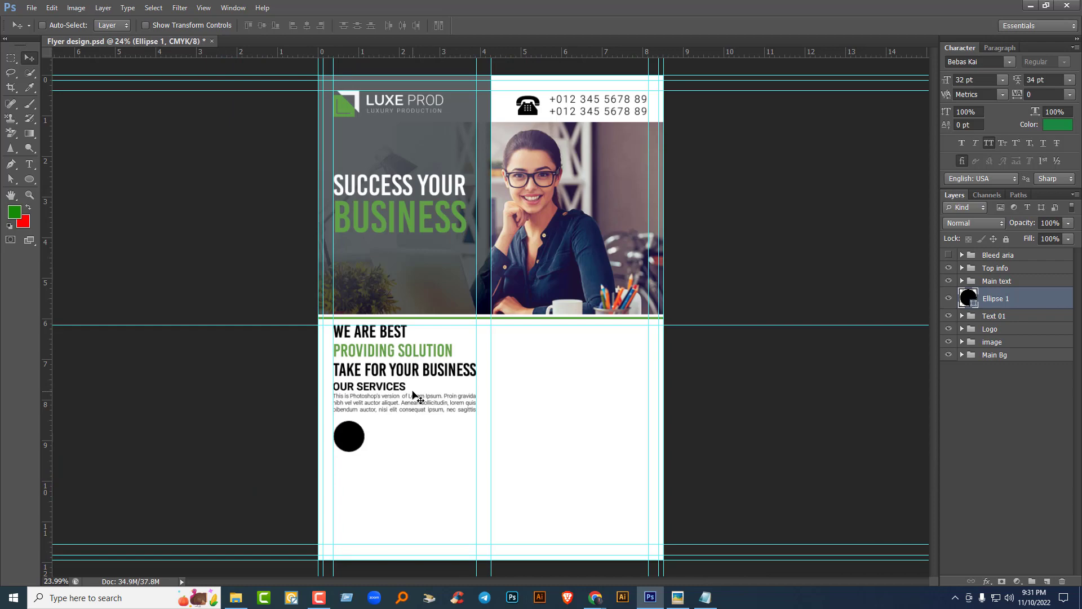
scroll(415, 396, "up", 3, "alt")
scroll(413, 392, "up", 3, "alt")
scroll(423, 315, "down", 3)
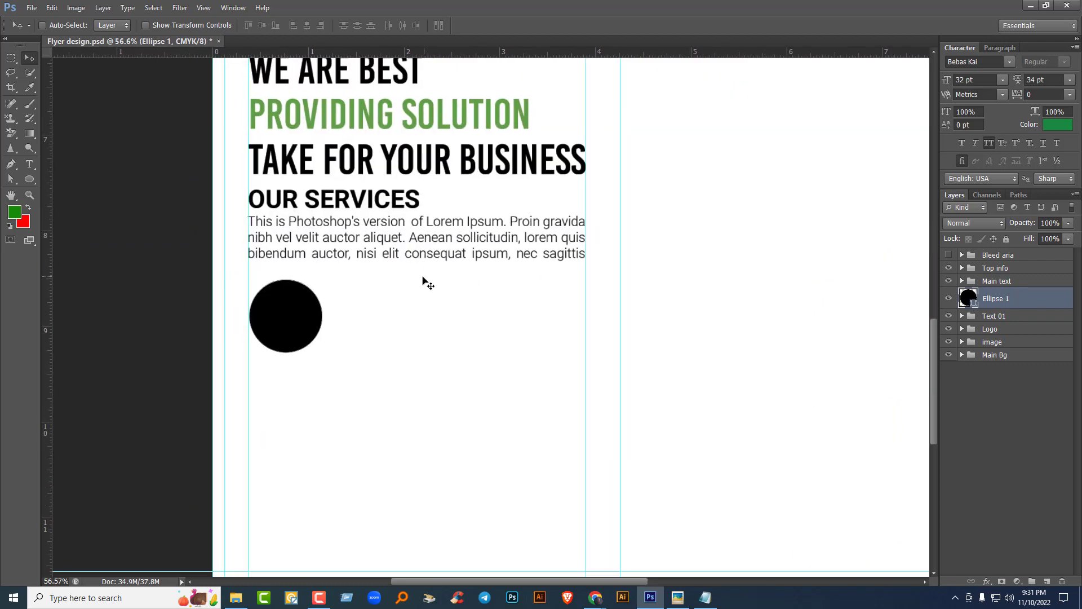
key("ctrl+t")
left_click_drag(325, 356, 312, 342)
key("Return")
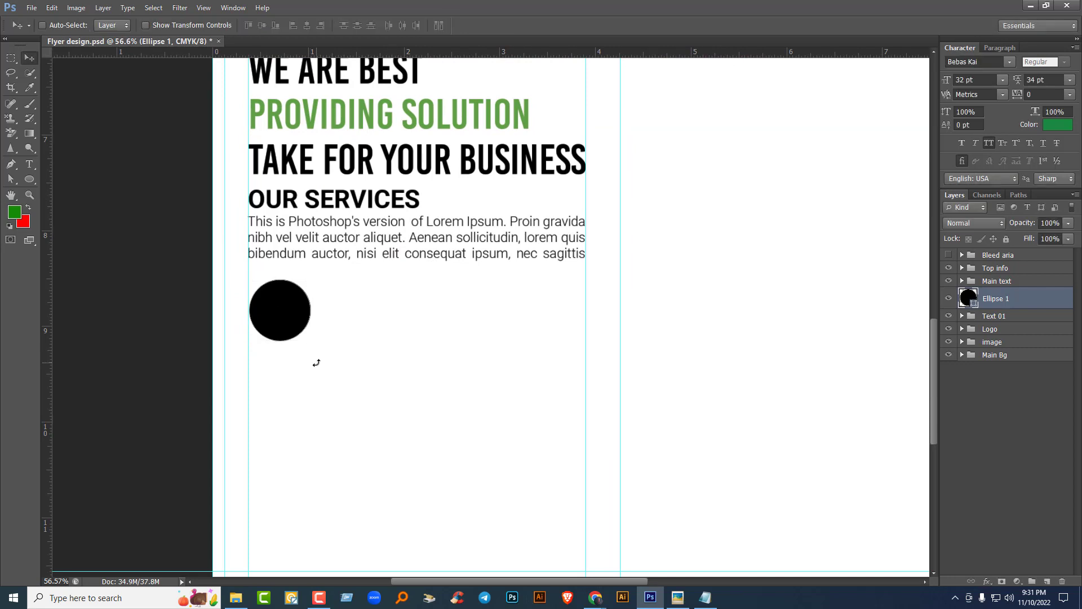
Step: Nudge the circle against the left margin guide and add guides along its upper, lower and right edges, plus one for a small gap
key("Up")
key("Left")
key("Left")
key("Right")
left_click_drag(375, 54, 381, 278)
left_click_drag(375, 54, 364, 338)
left_click_drag(48, 169, 319, 237)
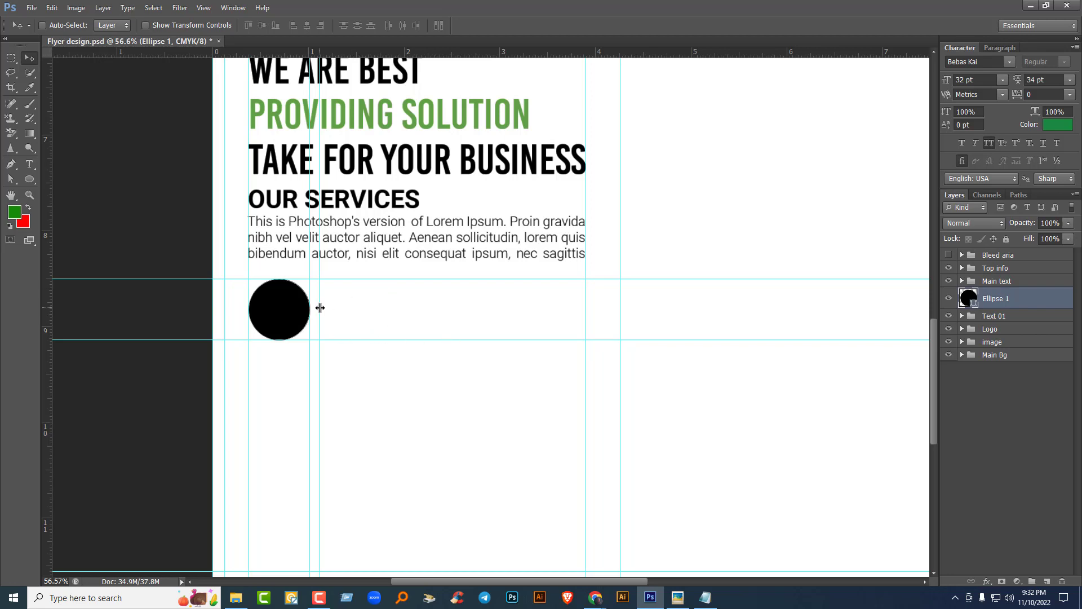
Step: Scale the circle to 89.53% and move the surrounding guides to match its new lower and right edges
scroll(345, 364, "up", 5)
scroll(346, 363, "down", 6)
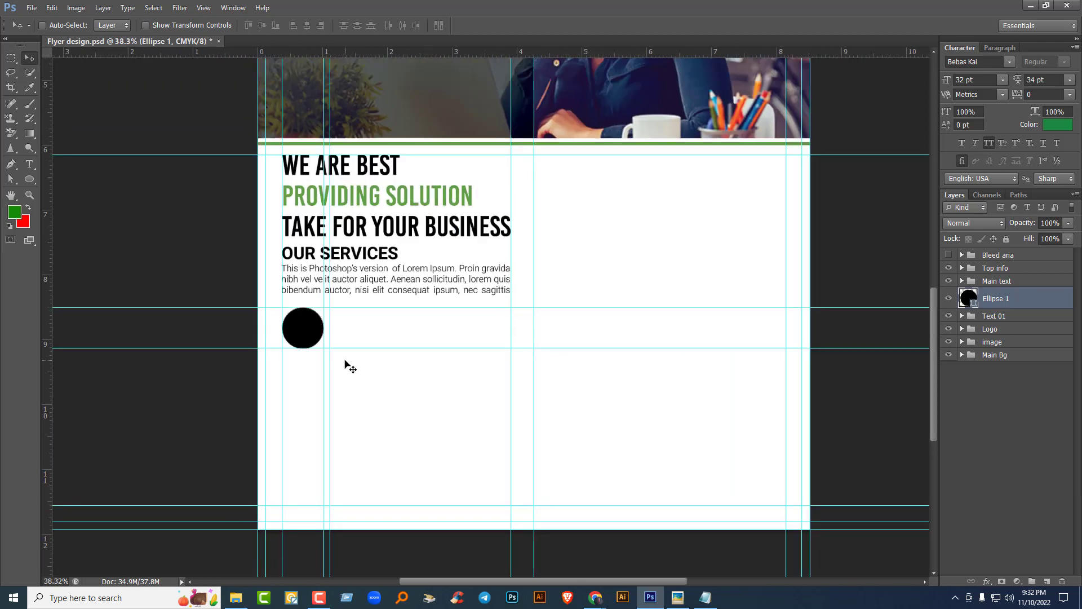
scroll(345, 361, "up", 4)
key("ctrl+t")
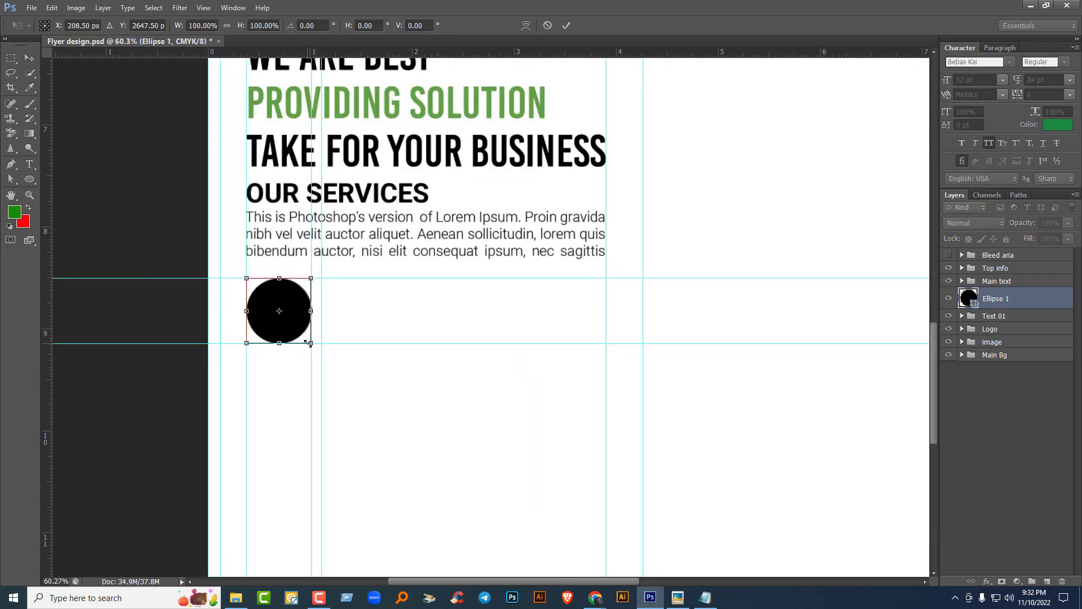
left_click_drag(308, 344, 305, 336)
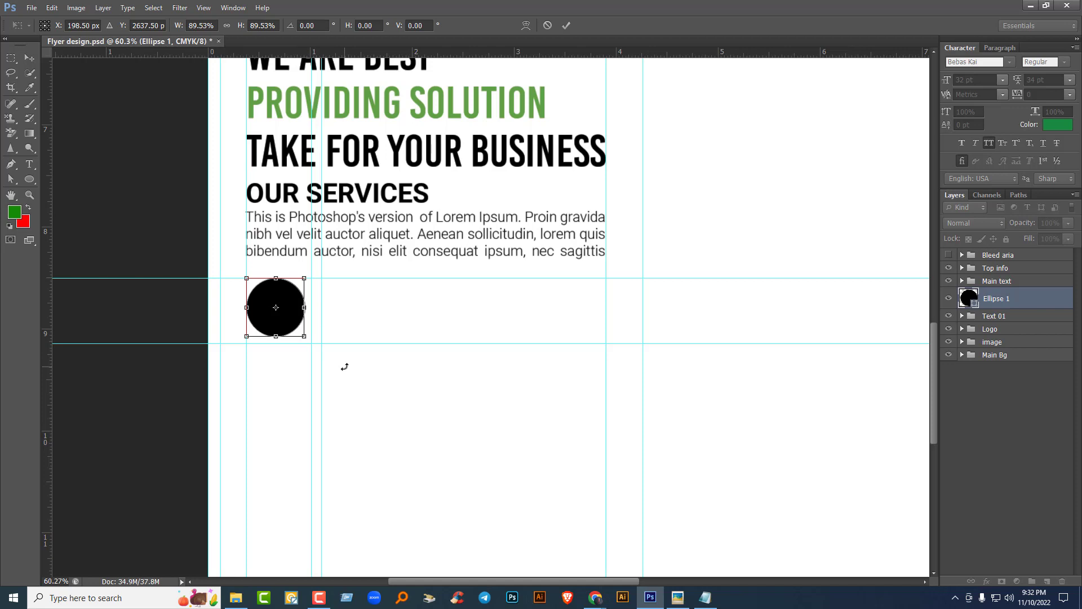
key("Return")
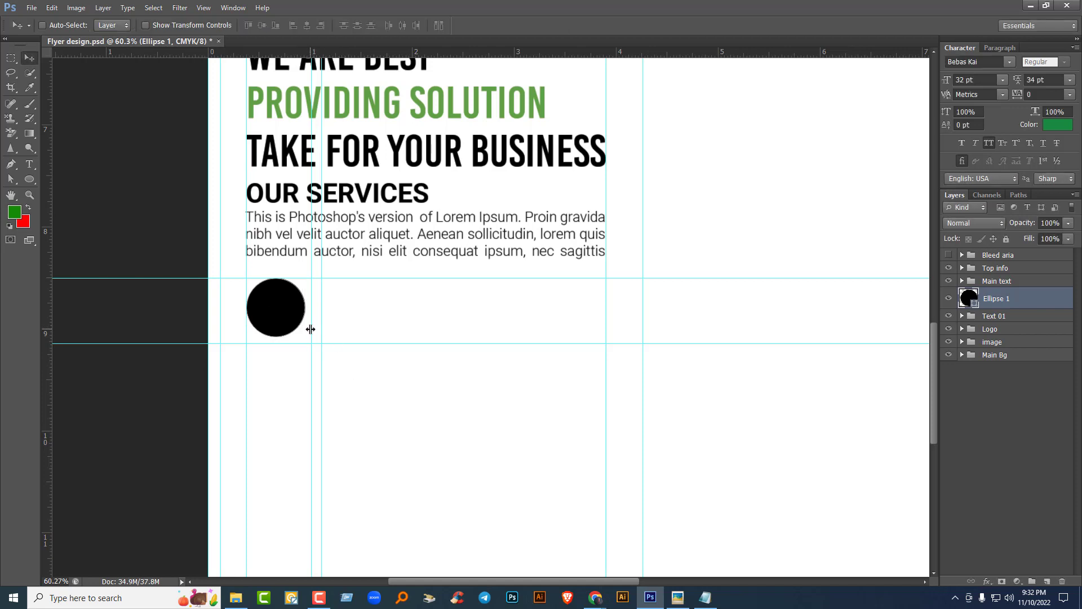
left_click_drag(311, 329, 331, 337)
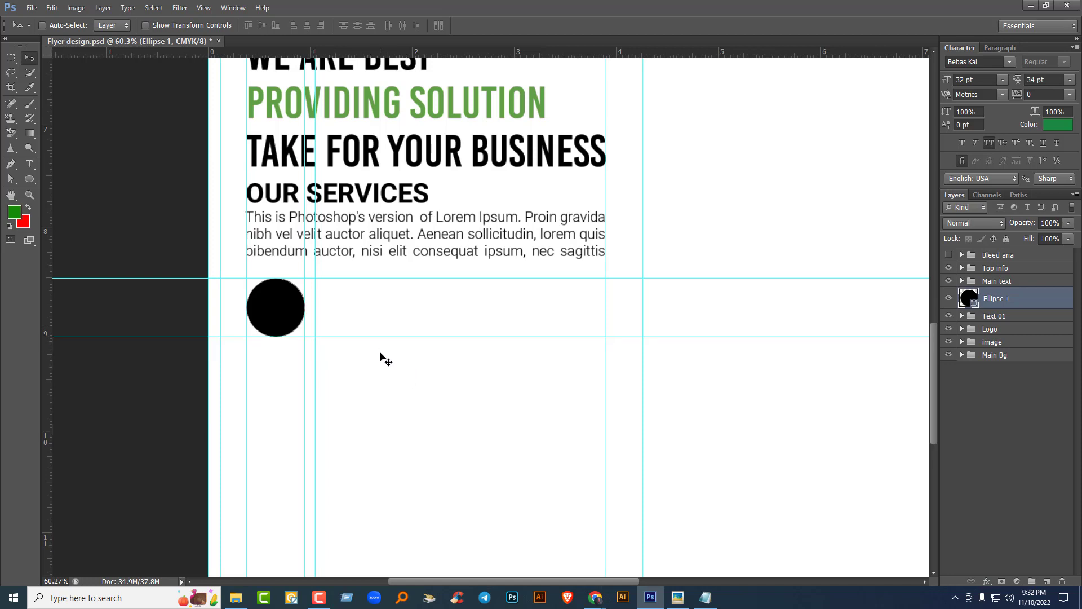
Step: Copy "graphic design" from Text.txt in Notepad and paste it into Photoshop as a new text layer beside the circle
left_click(706, 598)
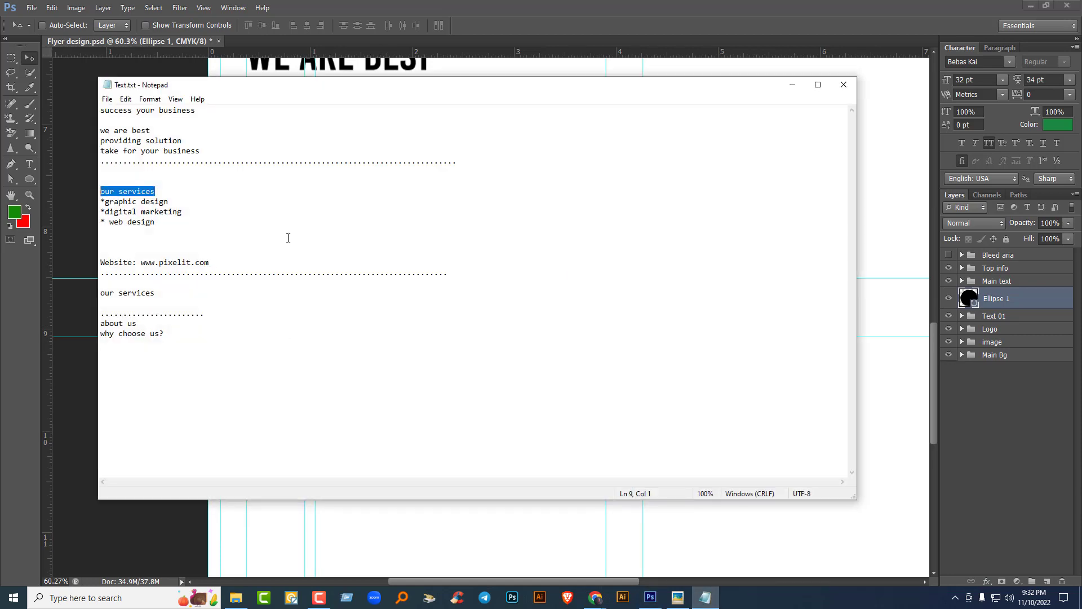
left_click_drag(167, 201, 105, 203)
key("ctrl+c")
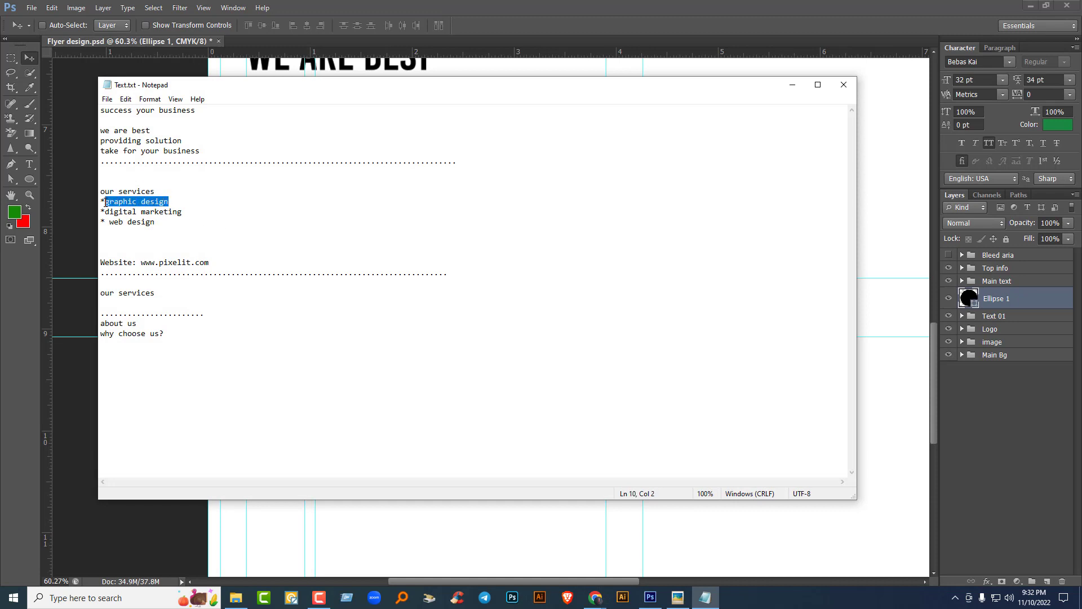
left_click(792, 86)
key("t")
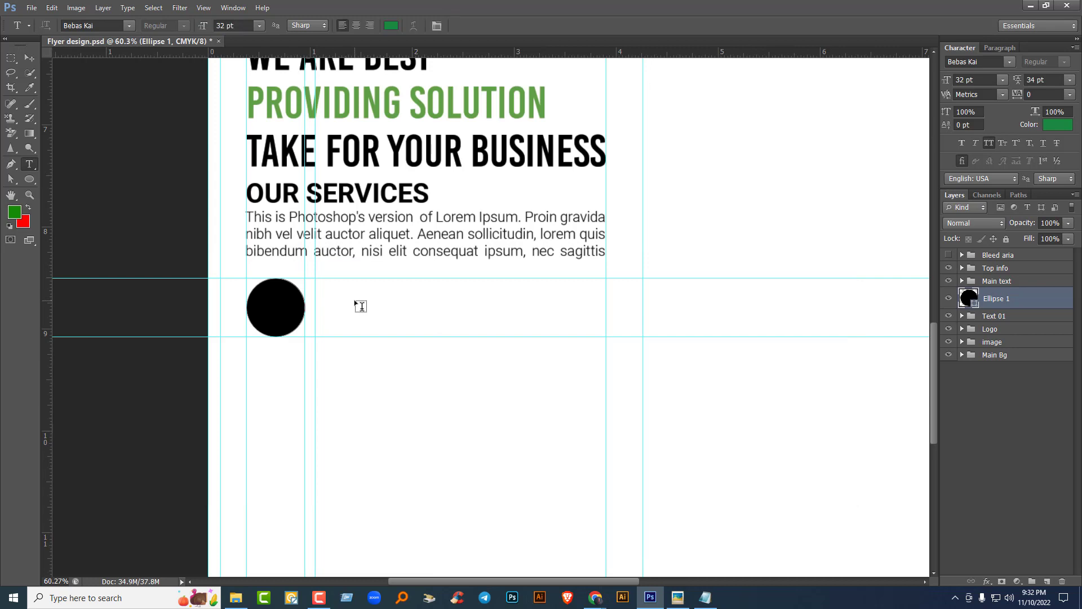
left_click(355, 302)
key("ctrl+v")
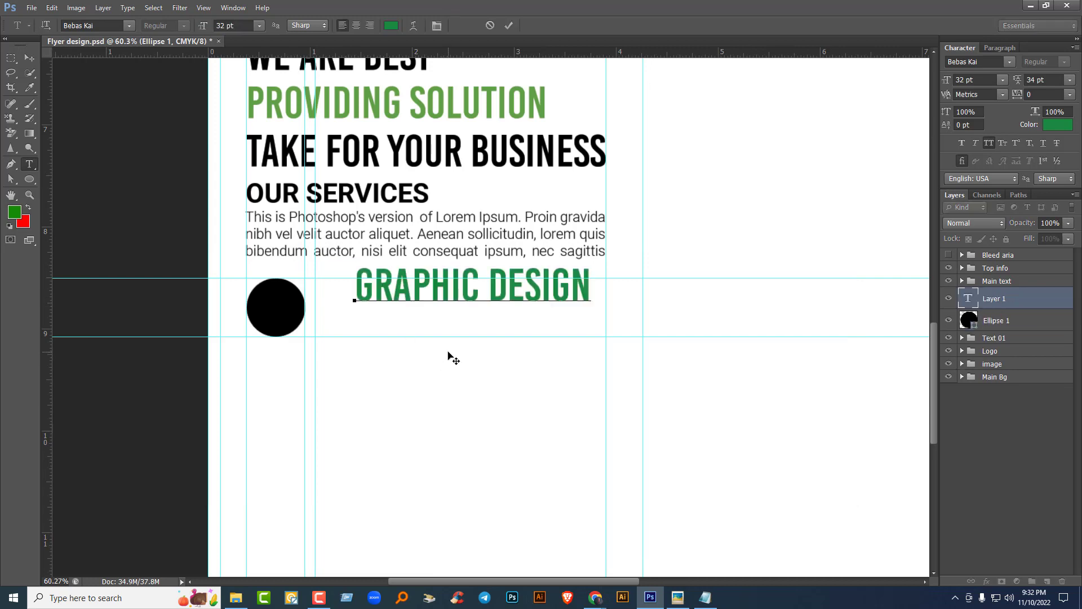
Step: Set the whole "graphic design" text to the Roboto font in Bold
key("ctrl+a")
left_click(985, 62)
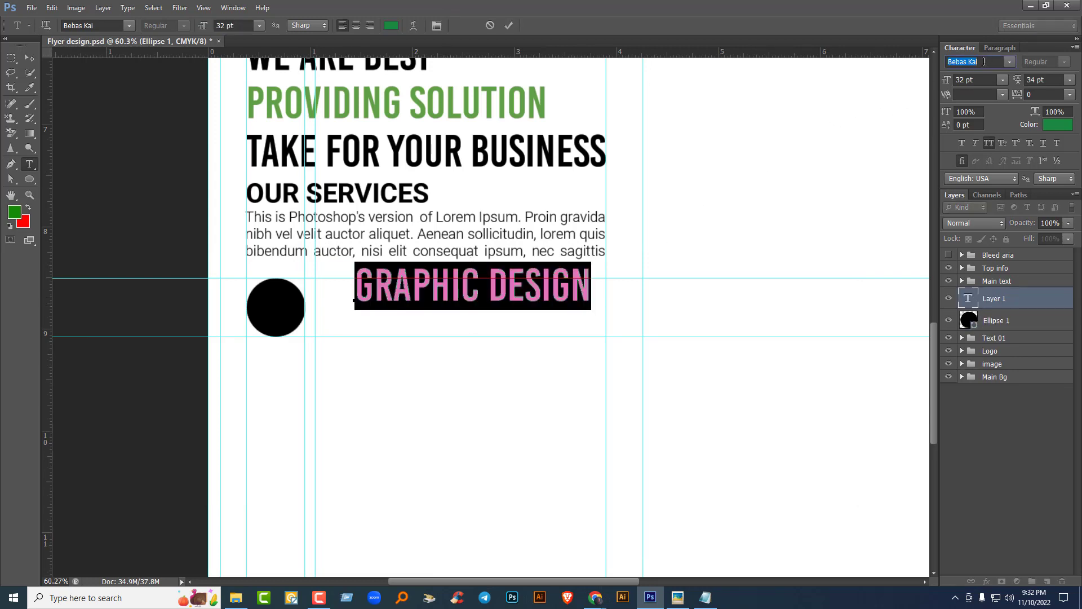
key("Return")
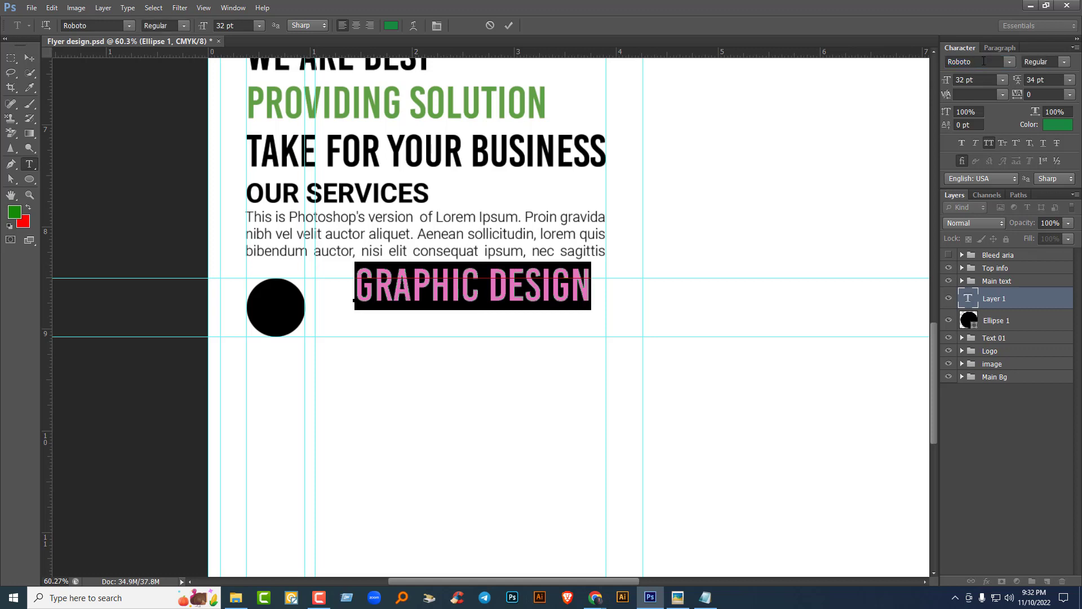
left_click(1065, 62)
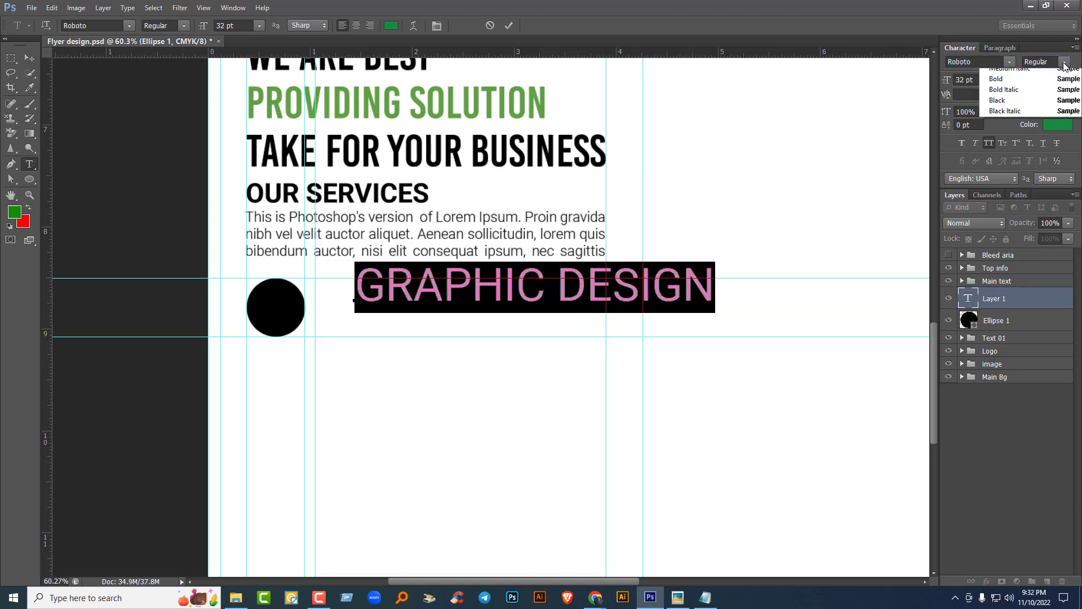
left_click(1005, 177)
Step: Reduce the "graphic design" text size to 13 pt
left_click(1002, 80)
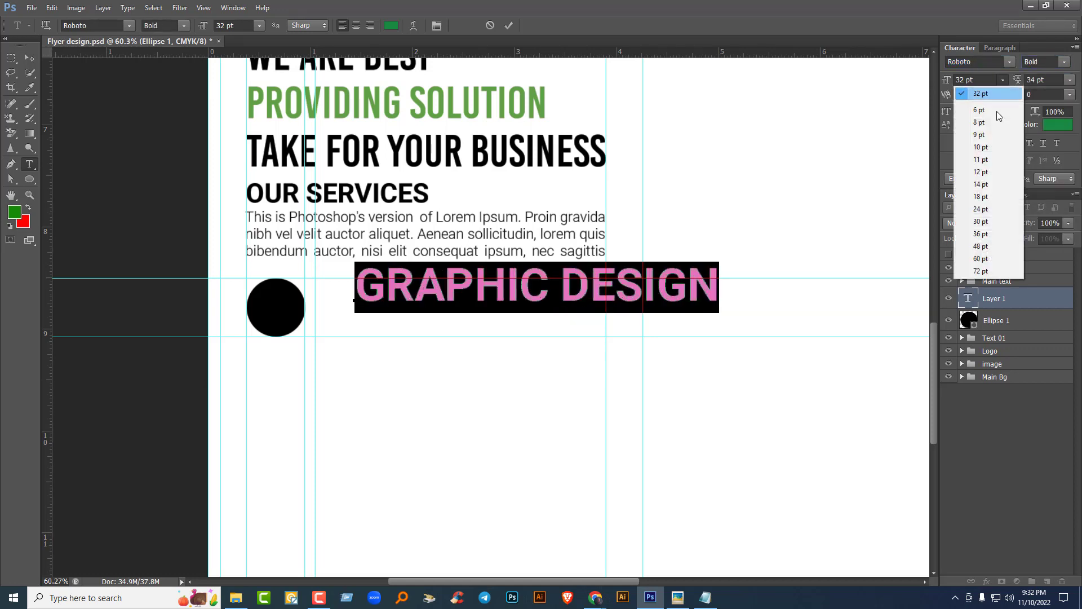
left_click(989, 196)
left_click(983, 80)
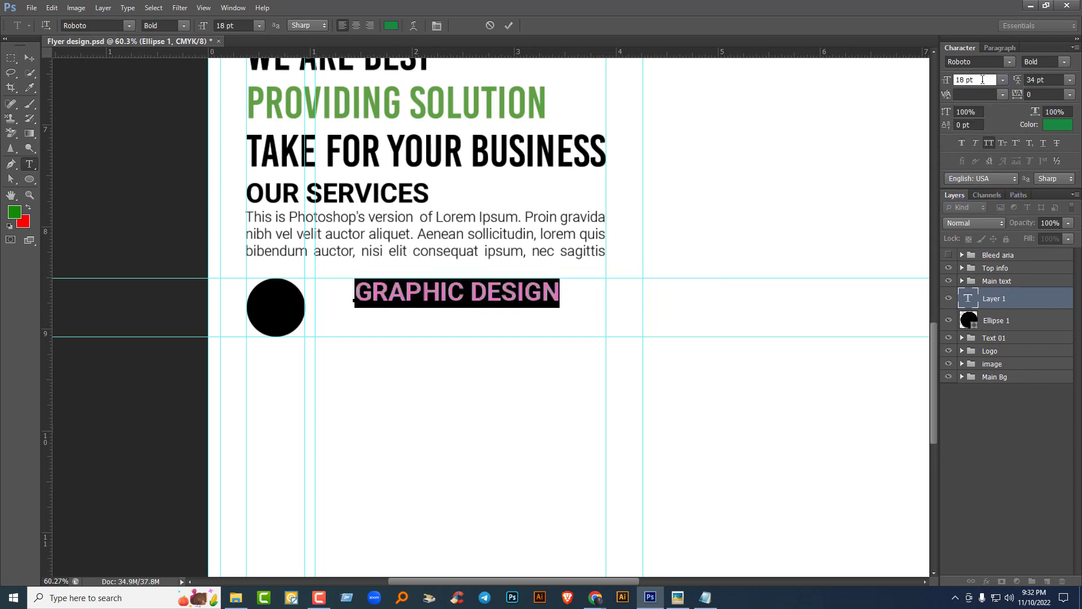
key("Down")
key("Down")
key("Down")
key("Down")
key("Down")
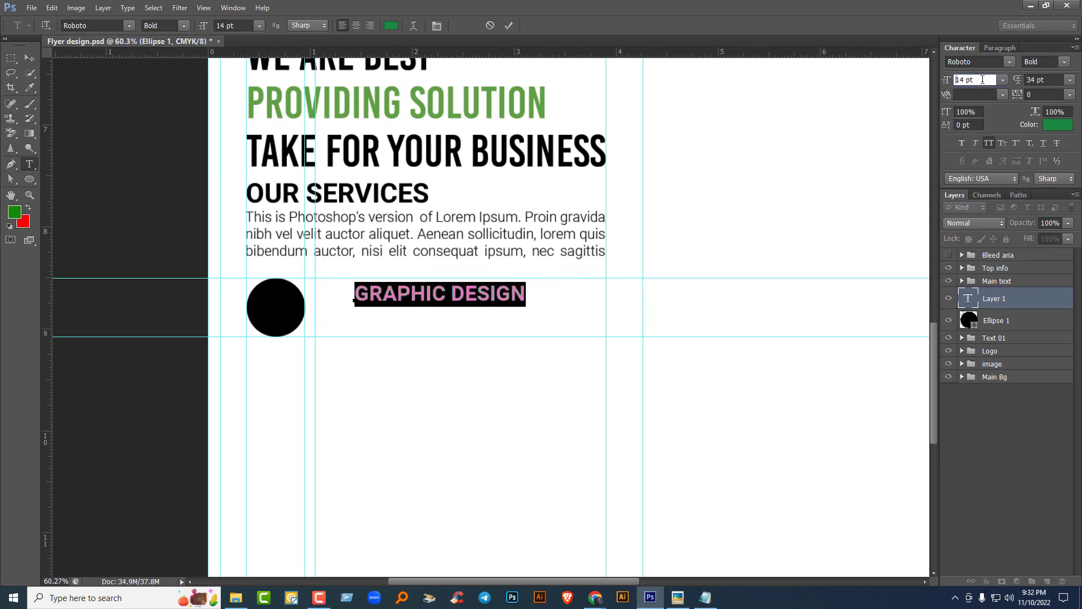
Step: Color the "graphic design" text black (#000000) and move it against the guides just beside the circle's upper edge
left_click(1061, 123)
left_click(629, 267)
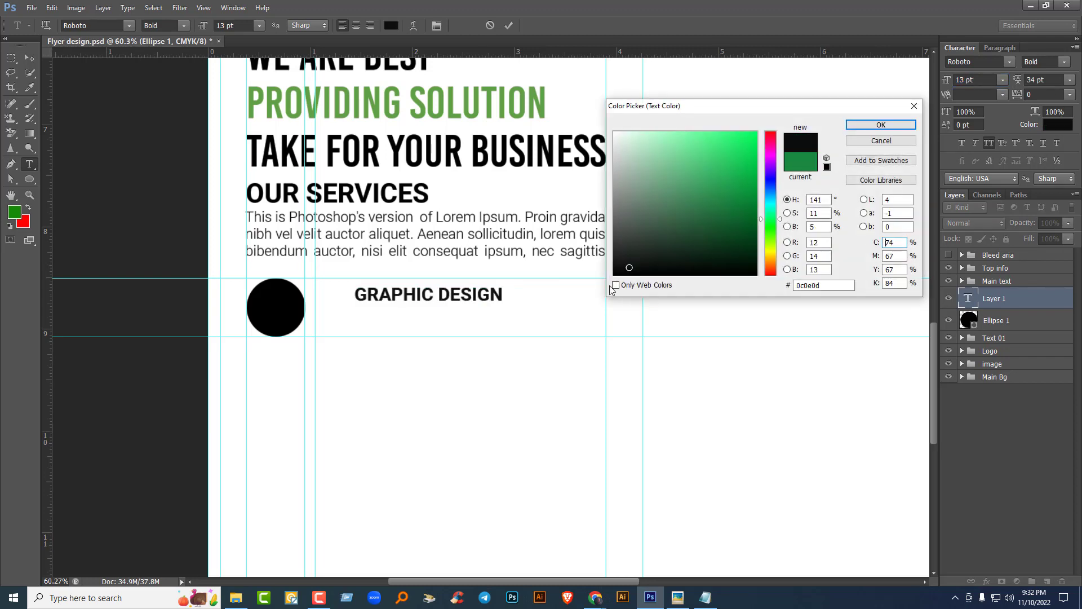
left_click(621, 273)
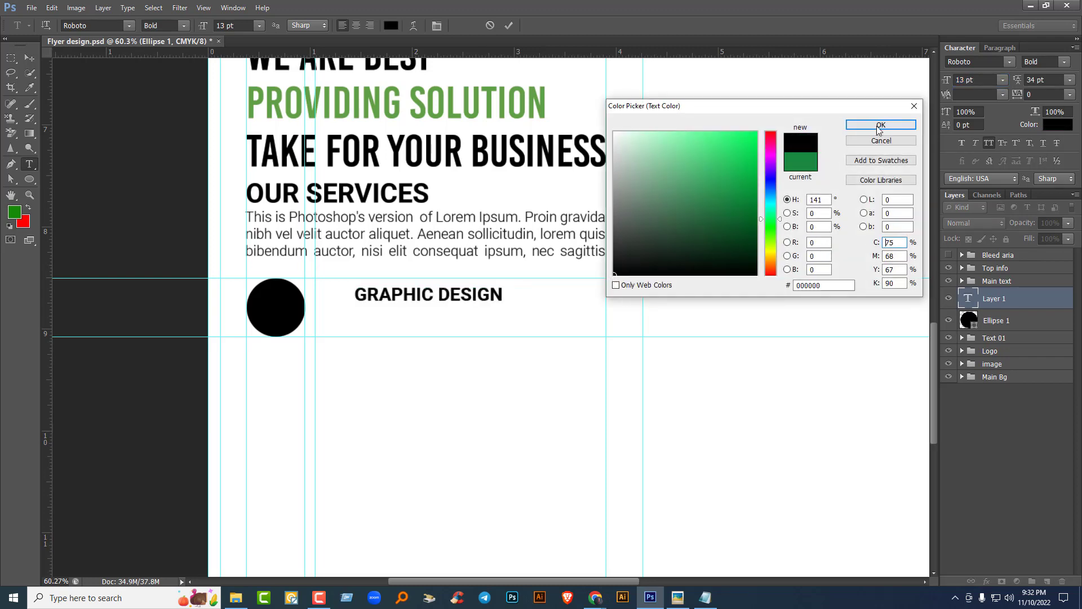
left_click(880, 125)
key("ctrl+a")
key("ctrl+Return")
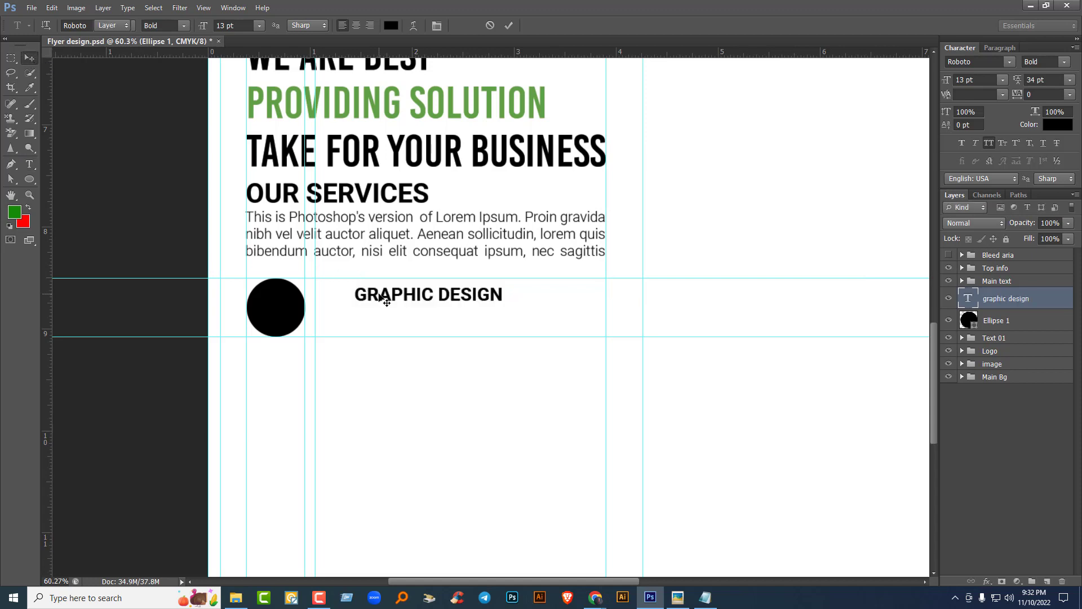
key("v")
left_click_drag(382, 298, 338, 289)
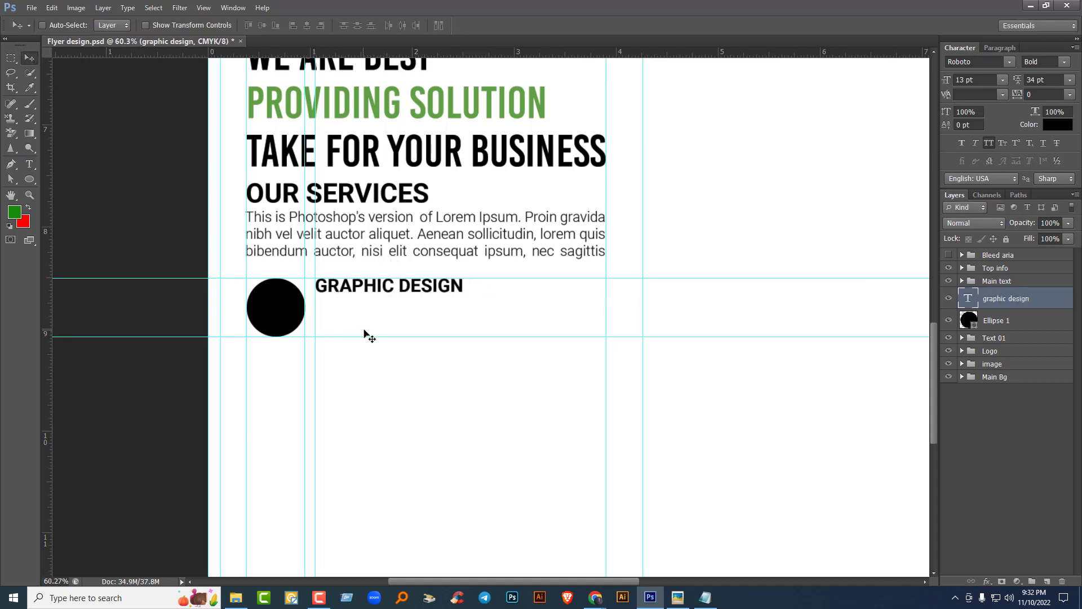
Step: Add a paragraph text box under the "graphic design" heading, spanning the guides beside the circle, and fill it with Lorem Ipsum
key("t")
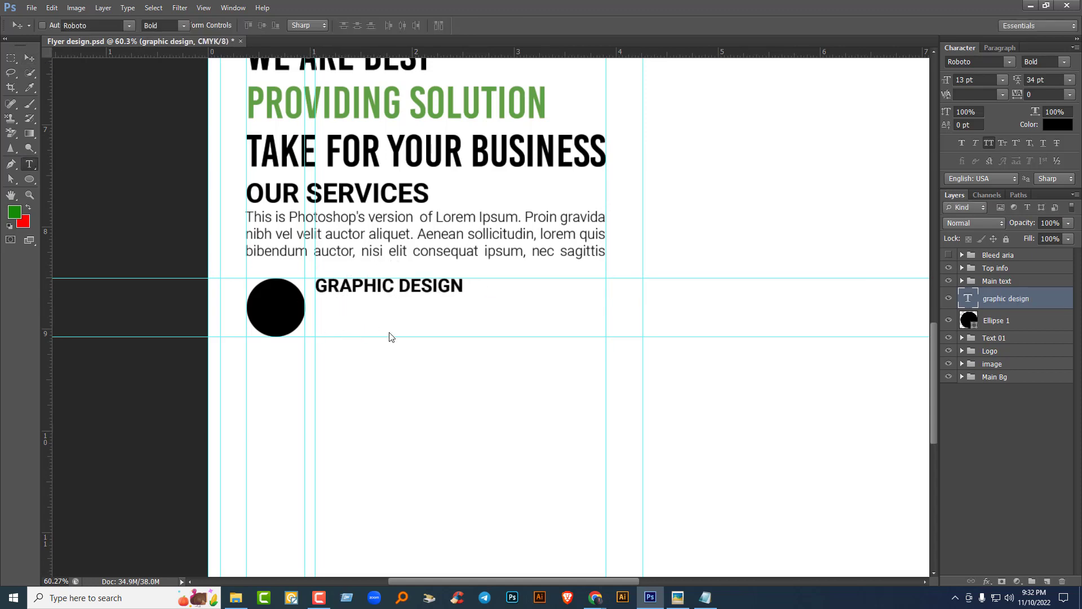
left_click_drag(315, 298, 605, 337)
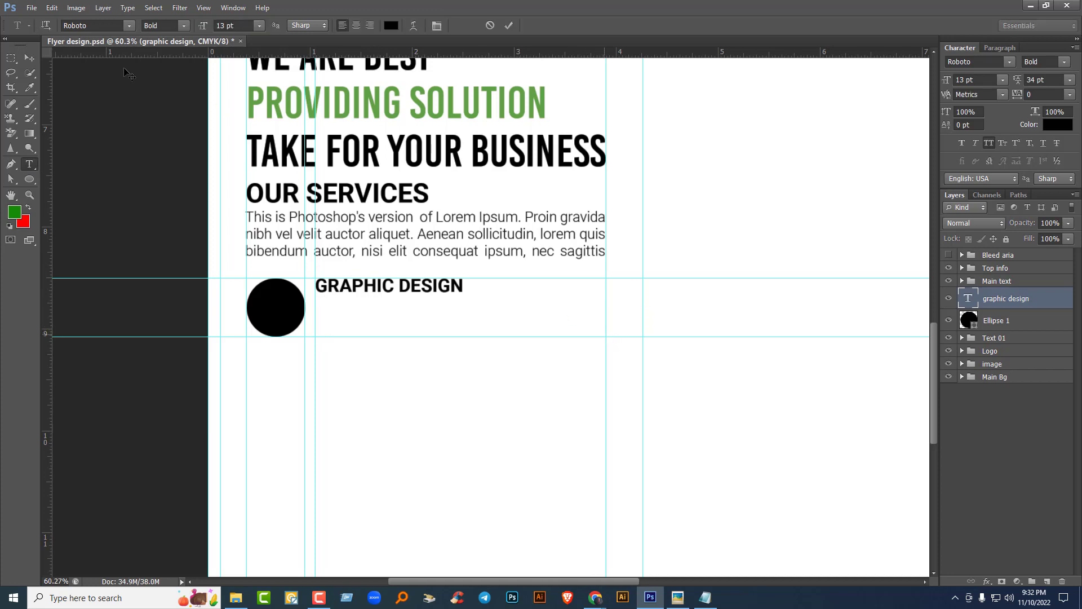
left_click(128, 7)
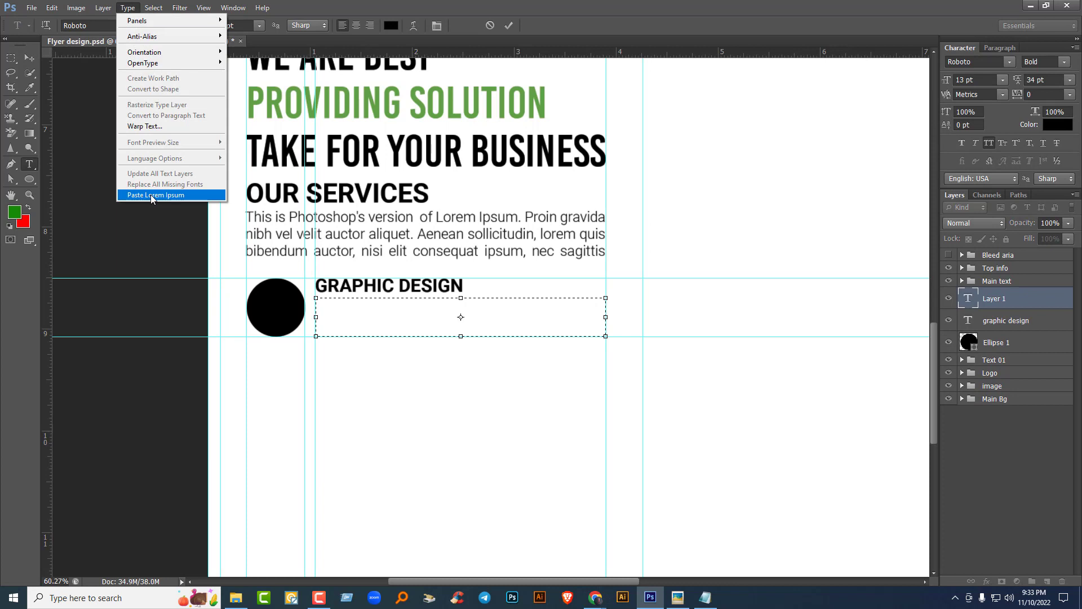
left_click(152, 195)
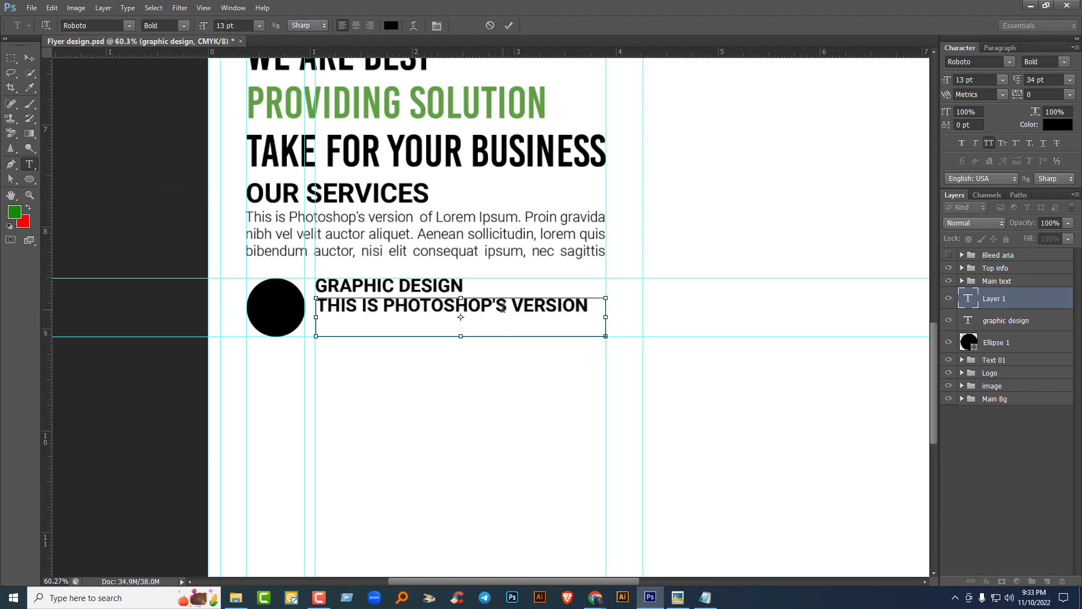
Step: Format the whole Lorem Ipsum paragraph under "graphic design" as justified 10 pt text with 12 pt leading
key("ctrl+a")
left_click(1002, 80)
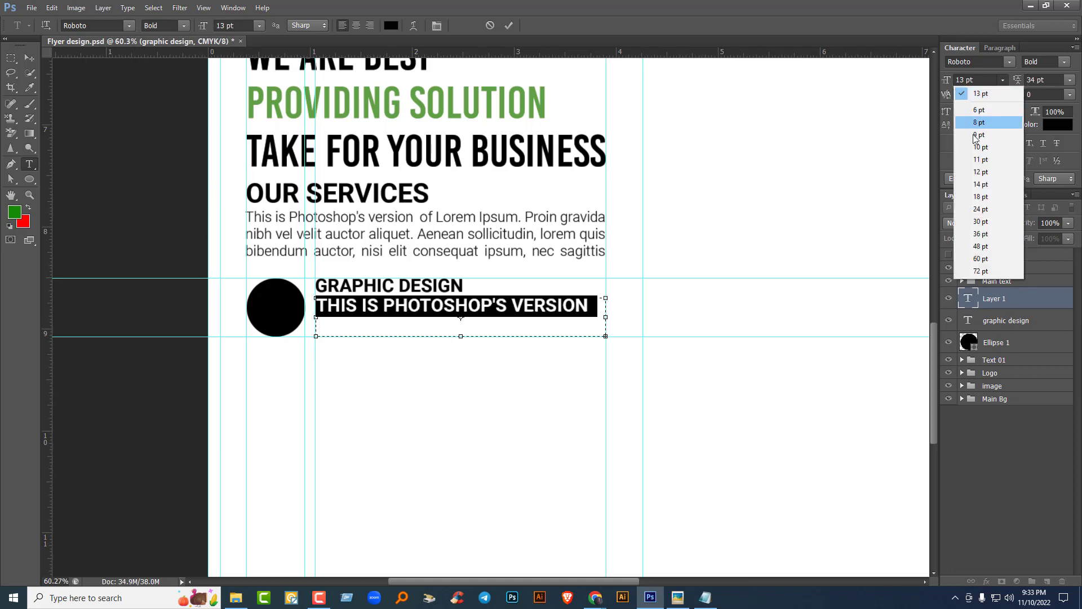
left_click(987, 144)
left_click(1004, 48)
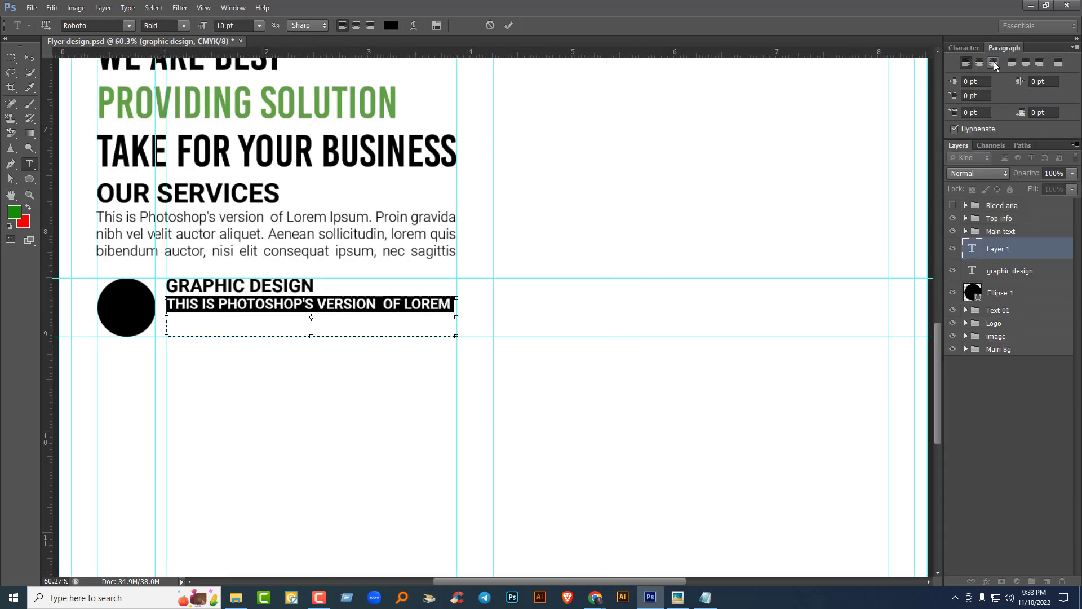
left_click(969, 48)
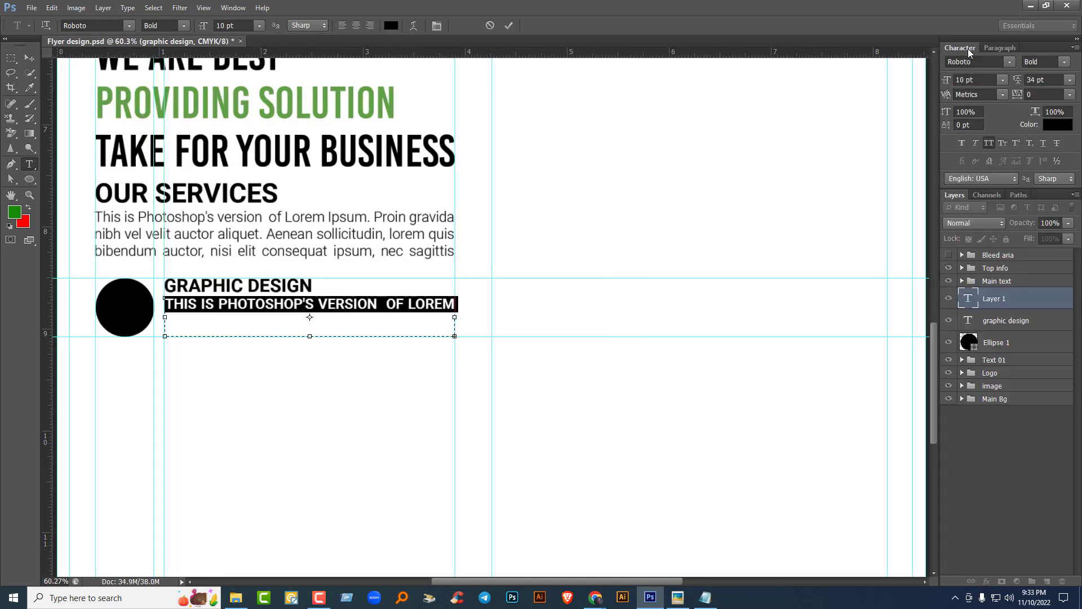
left_click(1070, 80)
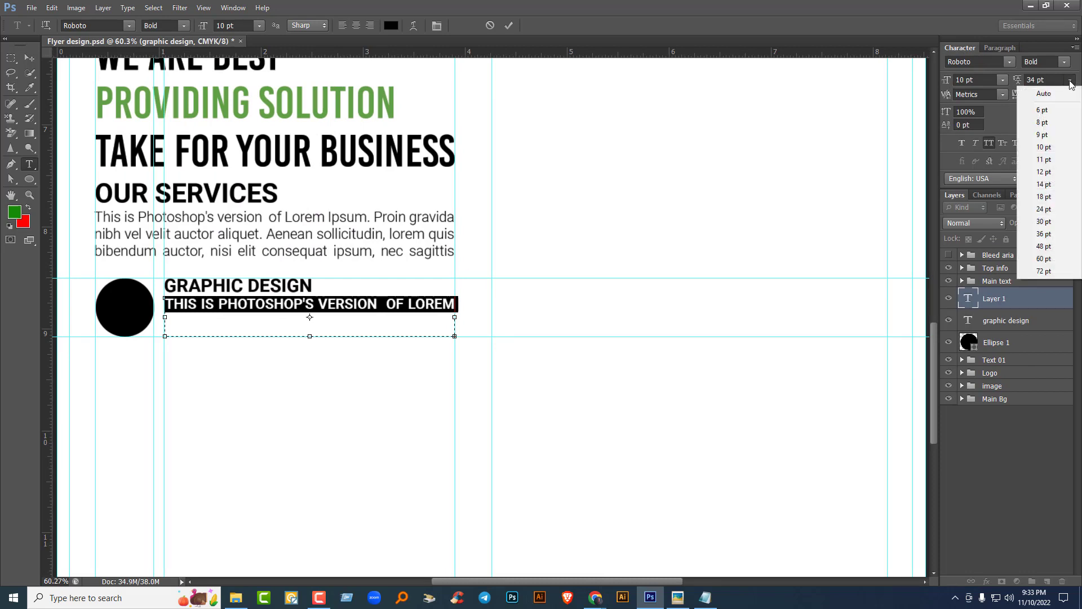
left_click(1045, 172)
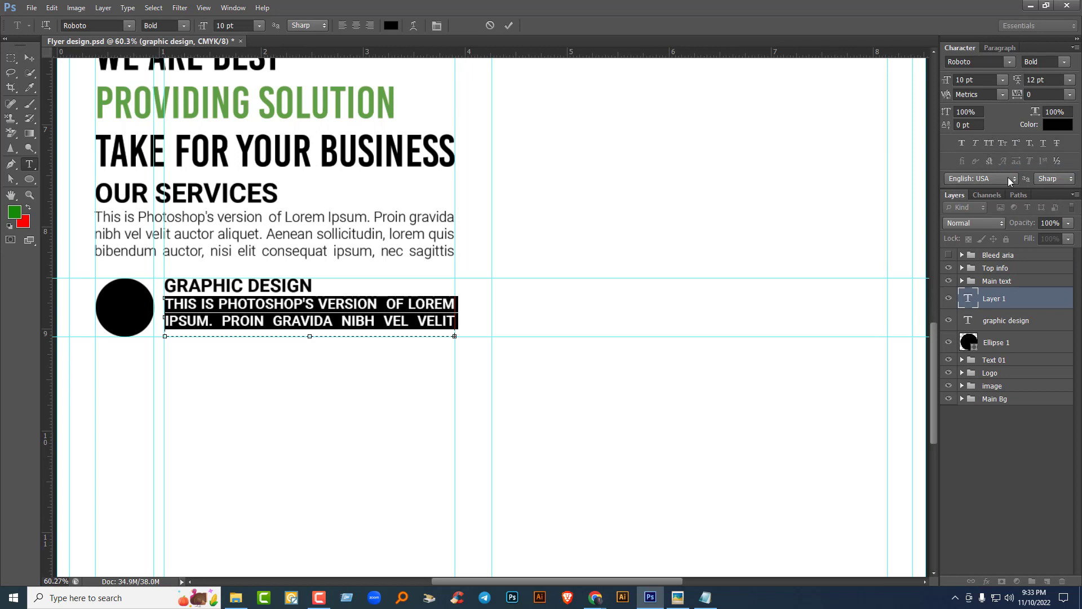
Step: Turn off All Caps for the paragraph under "graphic design" and set its font style to Roboto Light
key("ctrl+shift+k")
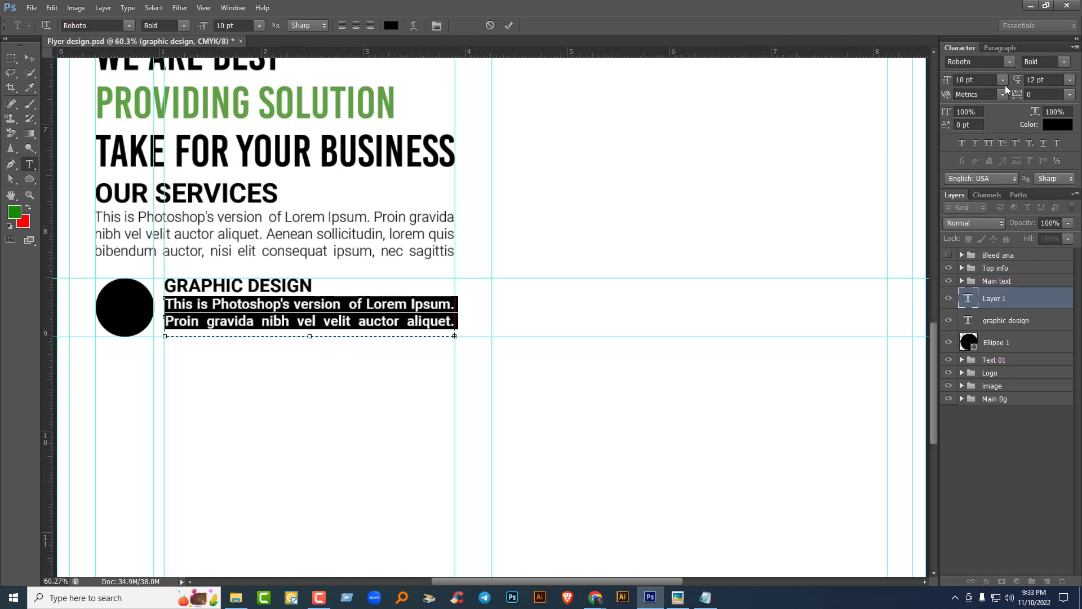
left_click(1063, 62)
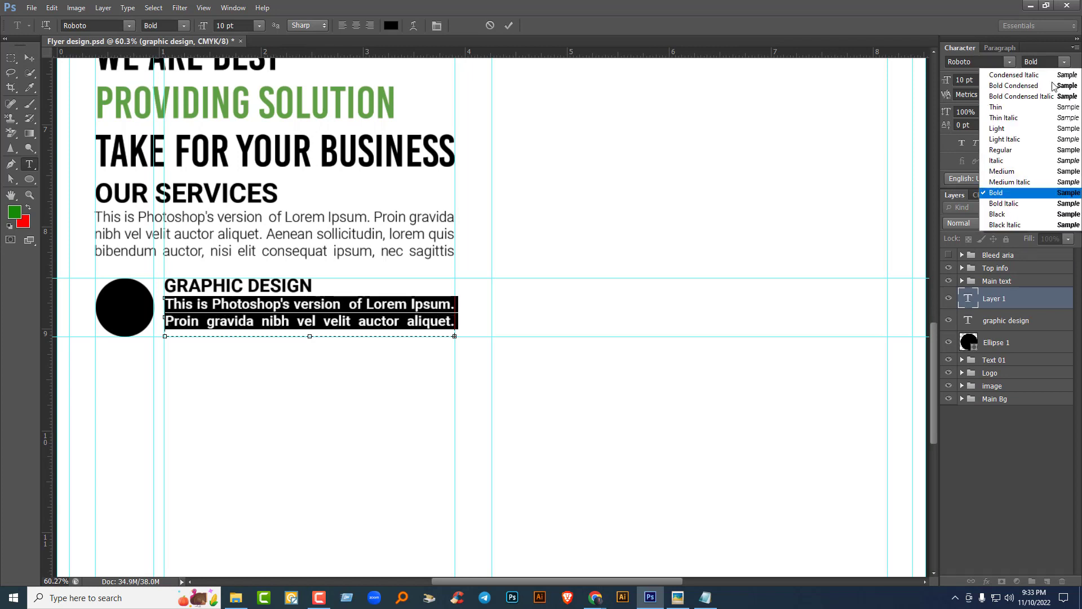
left_click(999, 140)
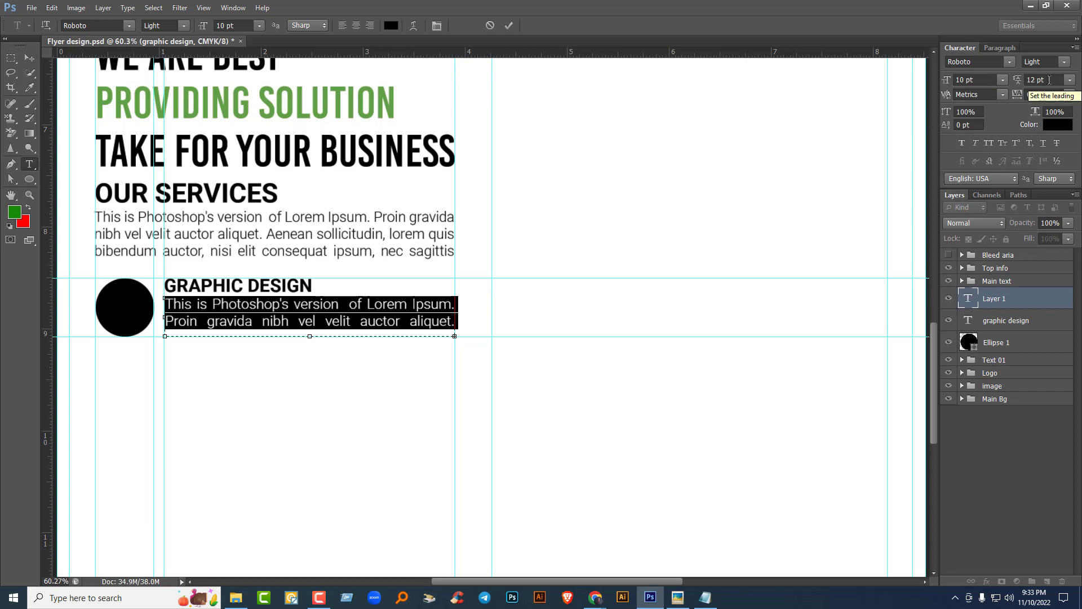
Step: Set the paragraph to 8 pt with 11 pt leading and extend its text box slightly below the lower guide
left_click(1070, 80)
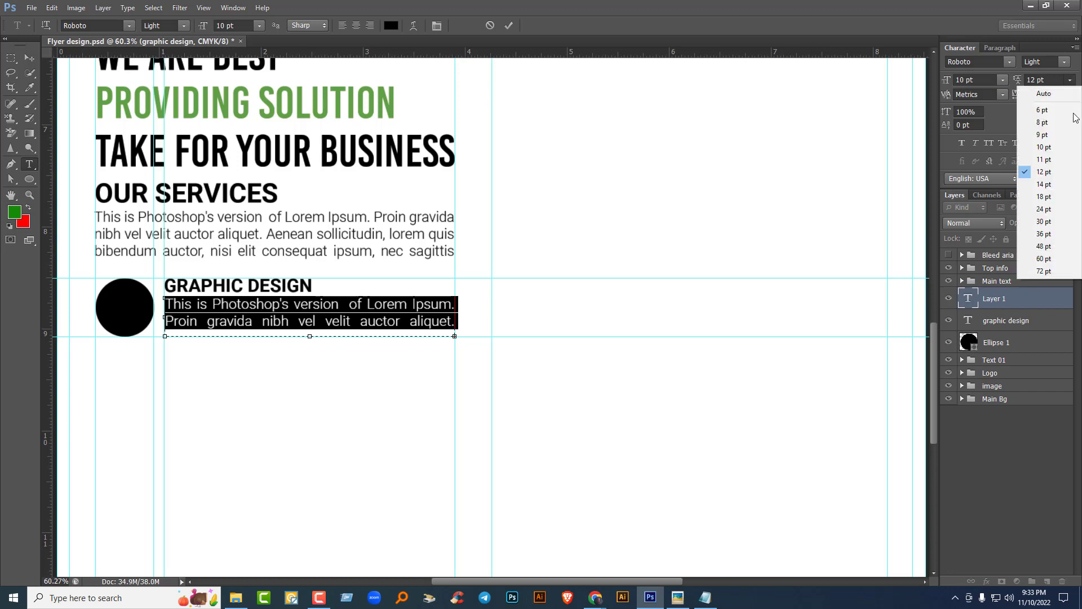
left_click(1046, 161)
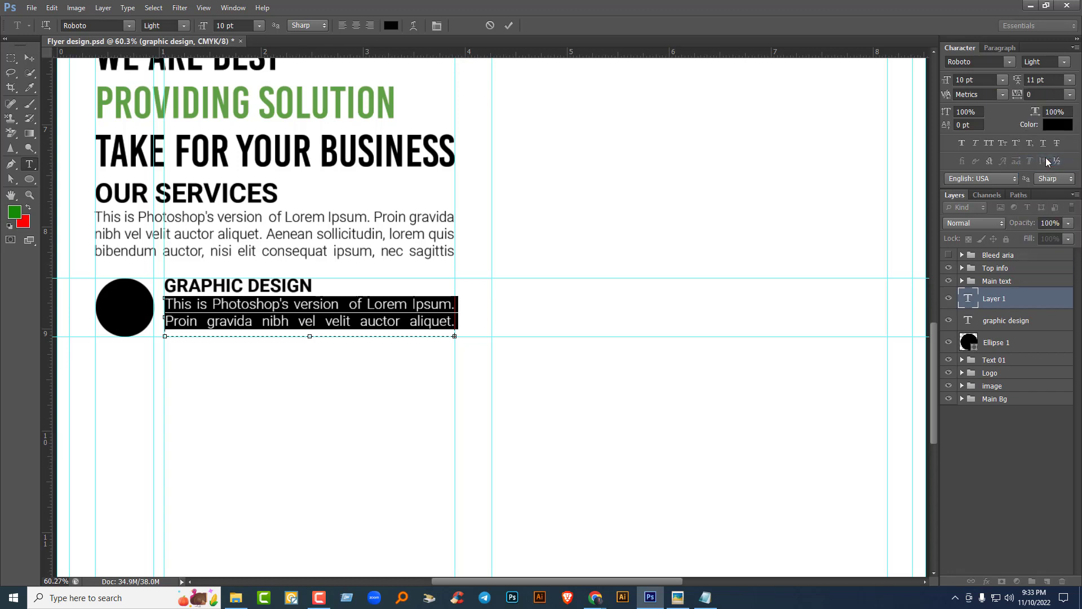
left_click(988, 79)
key("Down")
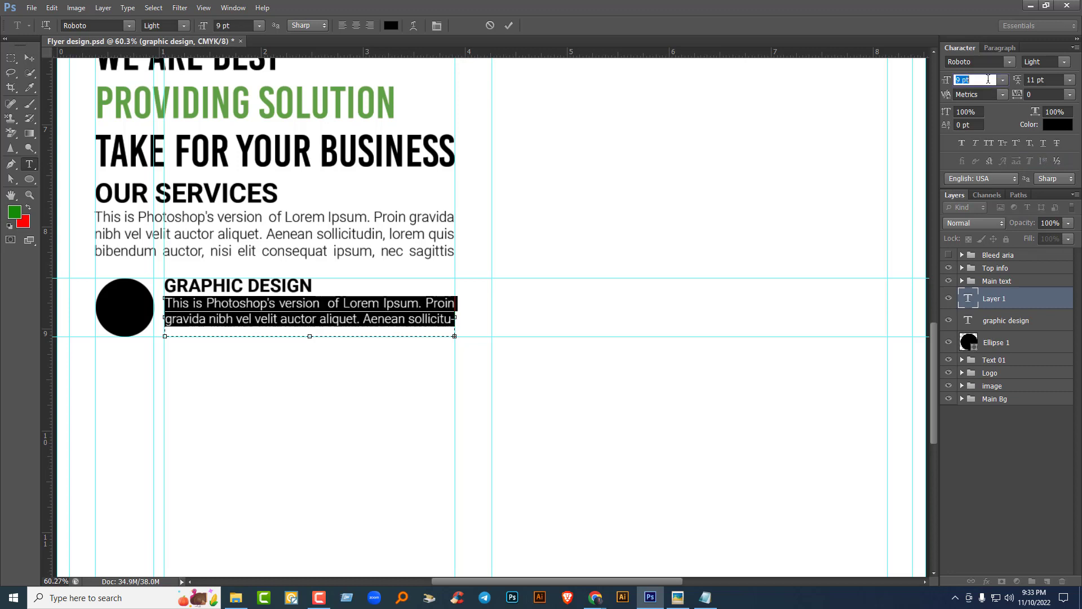
key("Down")
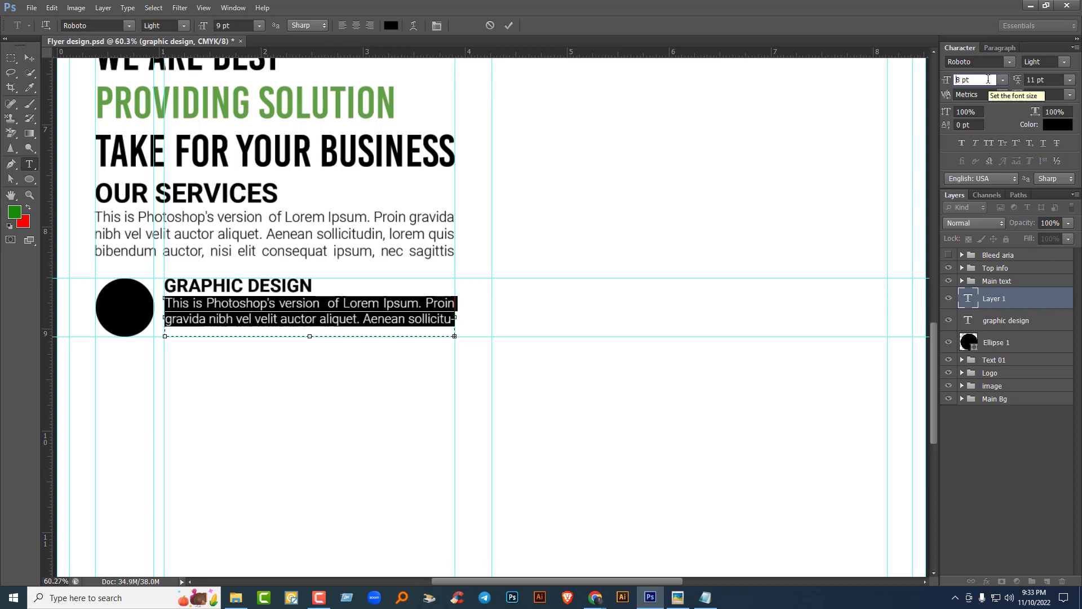
left_click_drag(310, 337, 309, 346)
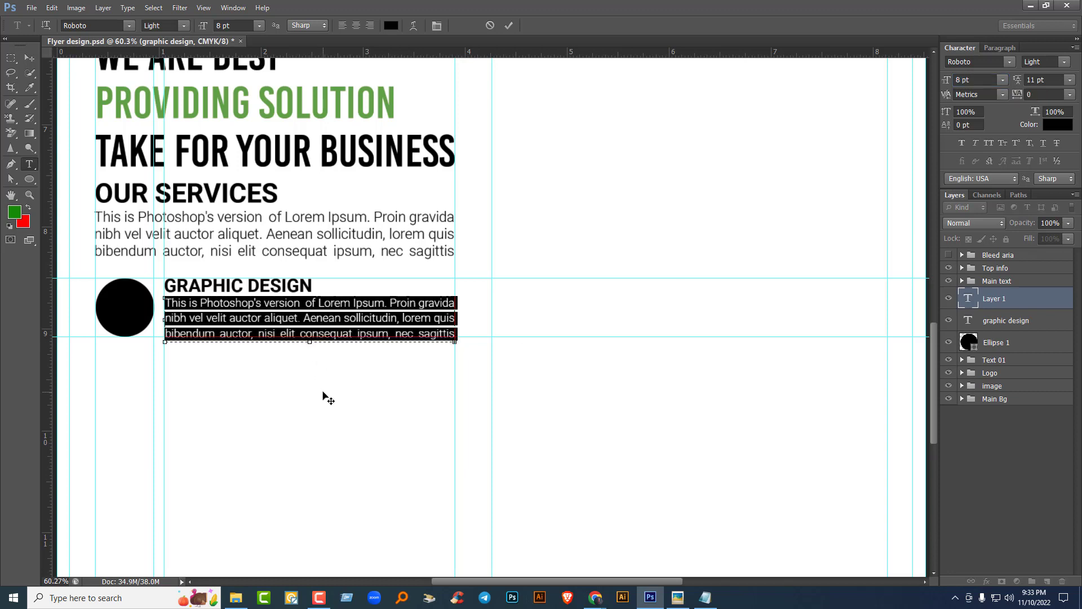
Step: Try the paragraph under "graphic design" at 7 pt with 9 pt leading
left_click(979, 79)
key("Down")
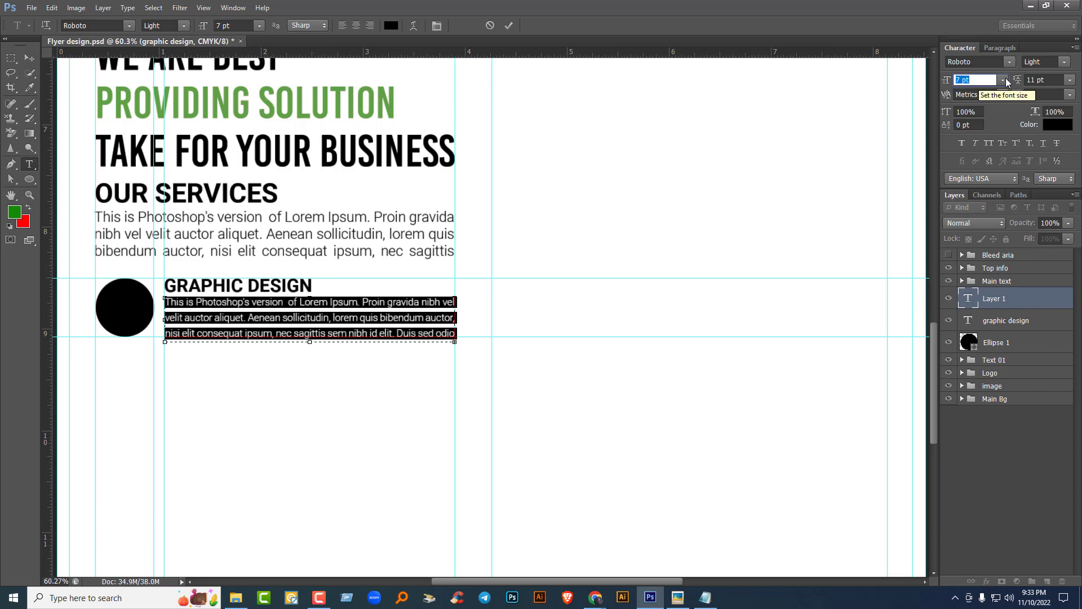
left_click(1051, 80)
key("Down")
key("Down")
key("Down")
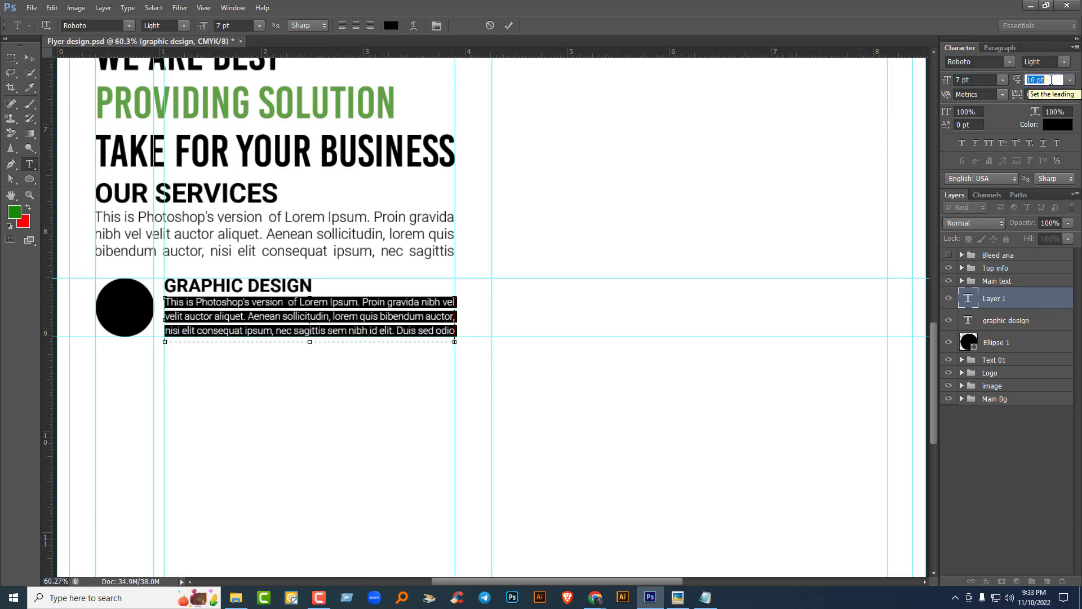
key("Up")
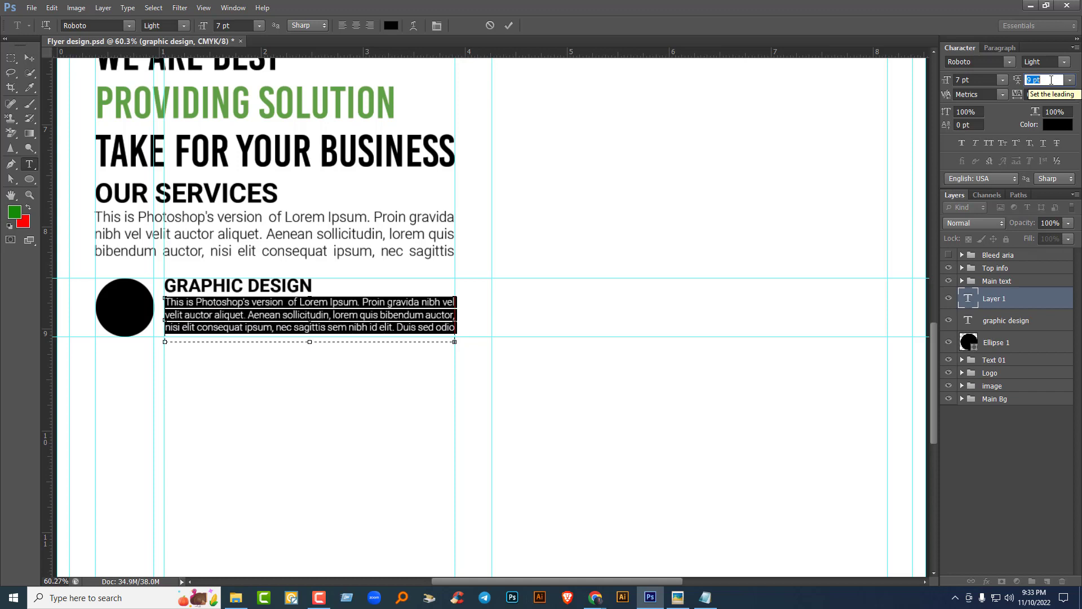
Step: Set the paragraph under "graphic design" to 8 pt with 10 pt leading, and fit its text box to the circle's lower guide
left_click(982, 80)
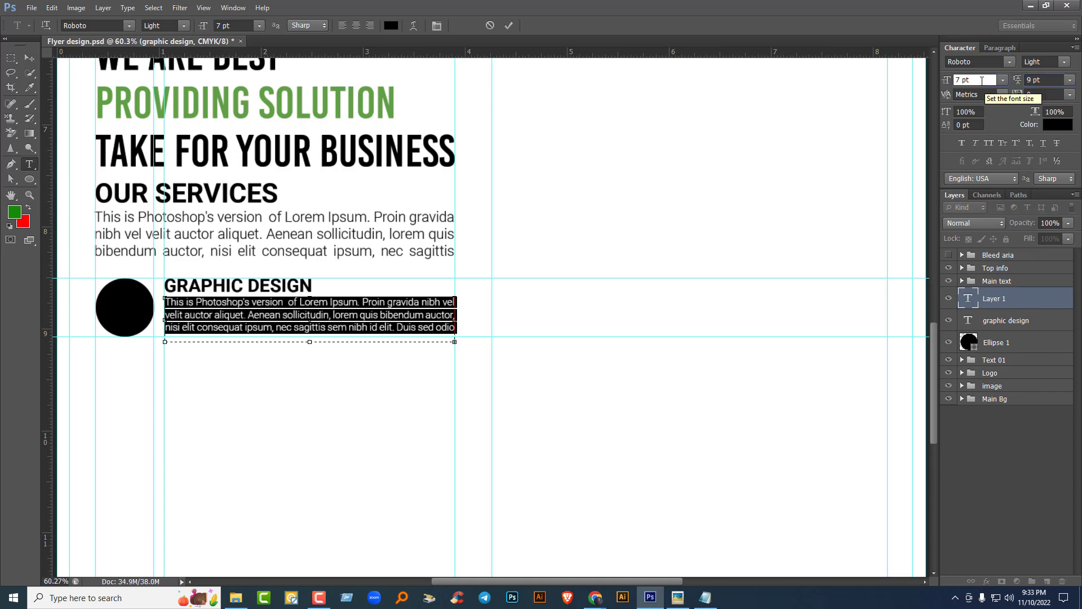
key("Up")
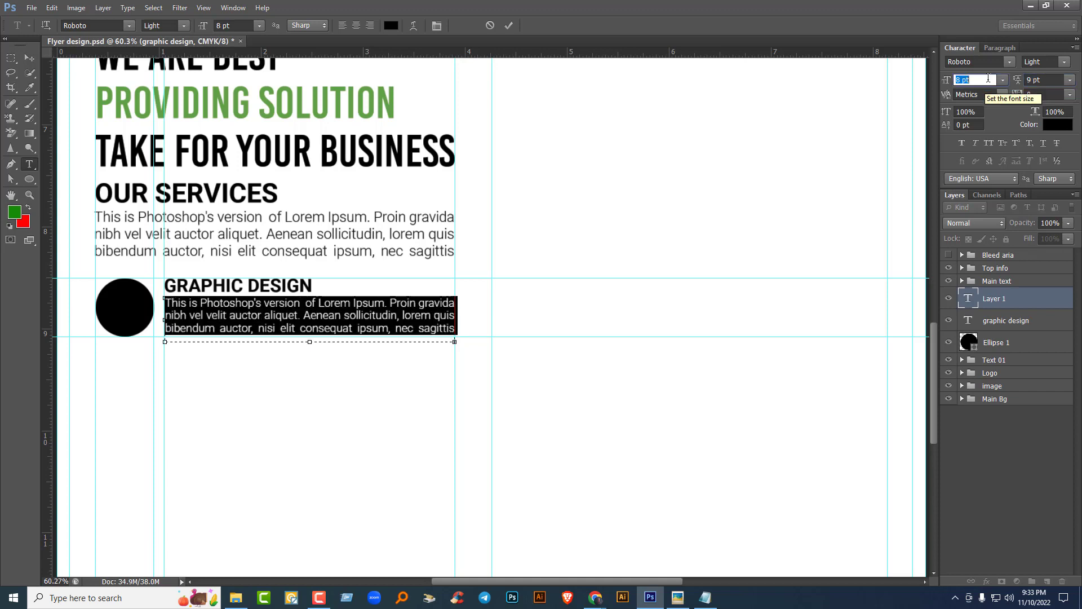
left_click(1050, 80)
key("Up")
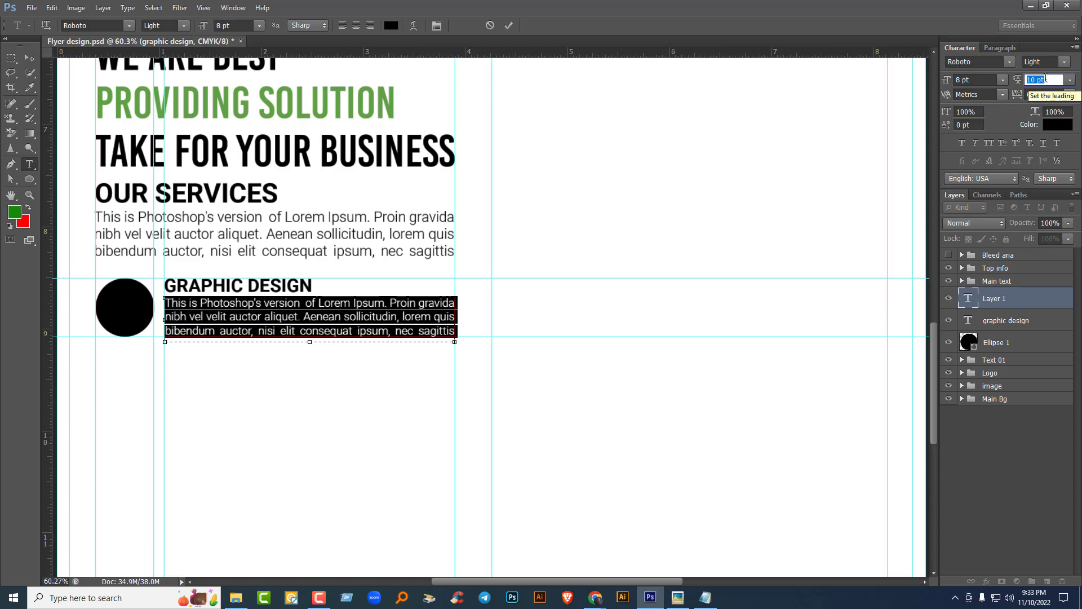
left_click(973, 82)
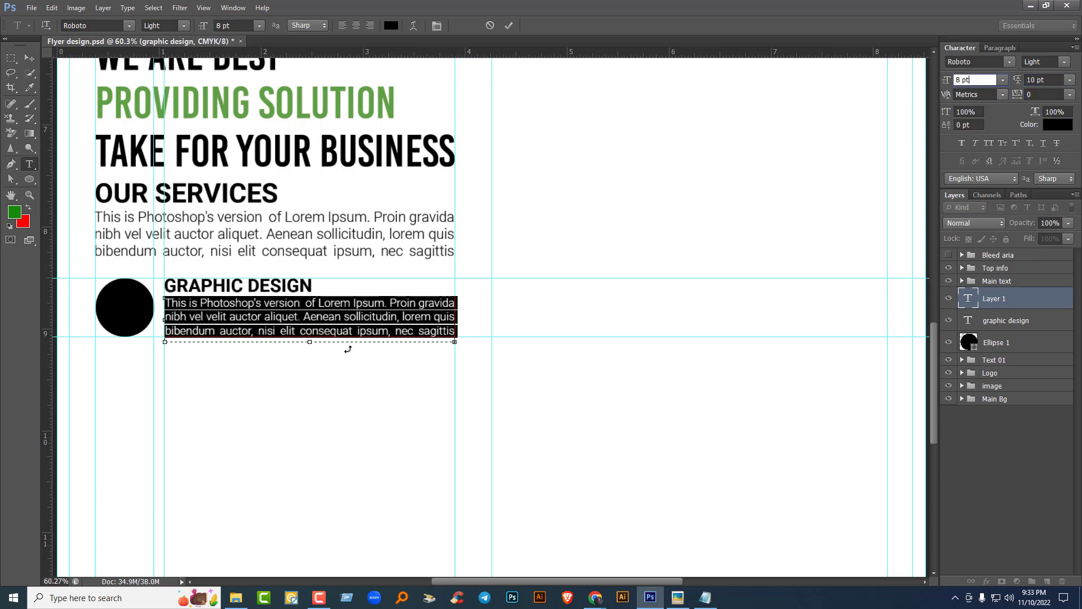
left_click_drag(310, 342, 311, 337)
left_click(29, 59)
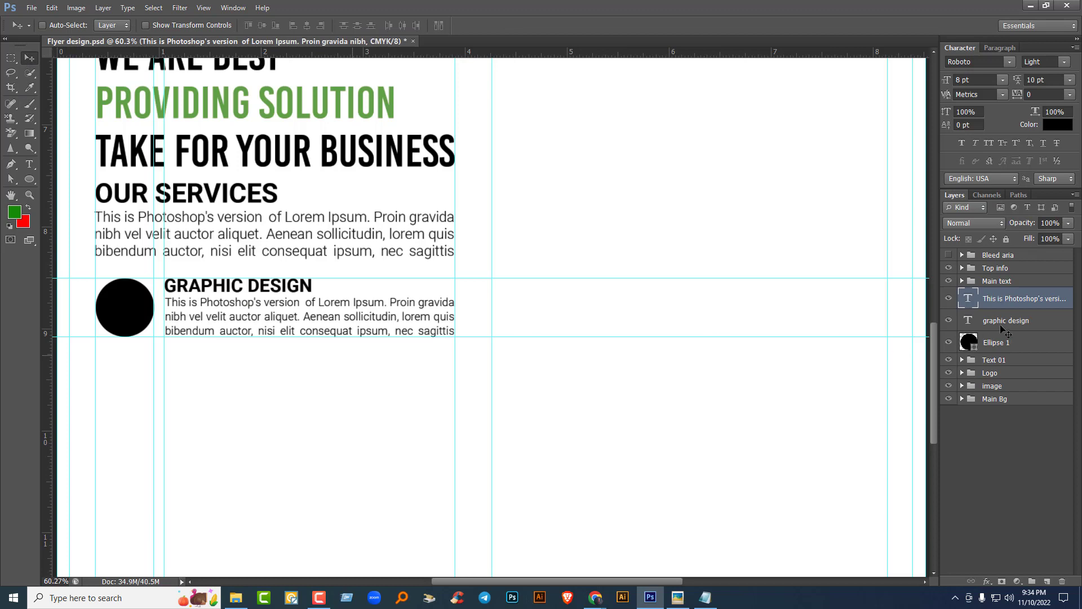
Step: Set the paragraph under "Our services" in the Text 01 group to 8 pt with 10 pt leading
left_click(962, 360)
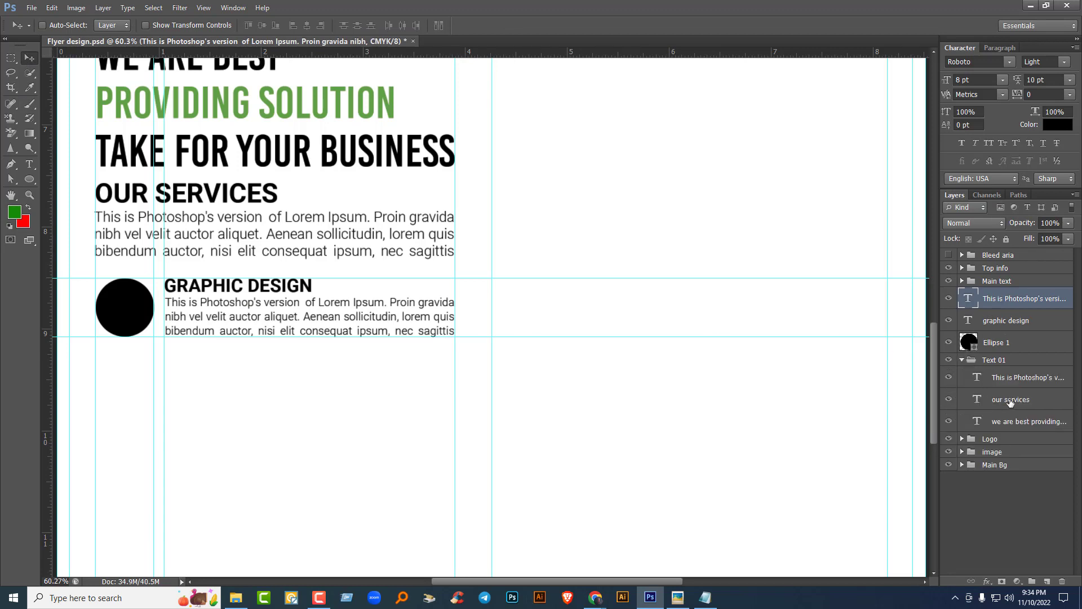
key("alt+bracketleft")
key("alt+bracketleft")
key("alt+bracketleft")
key("alt+bracketleft")
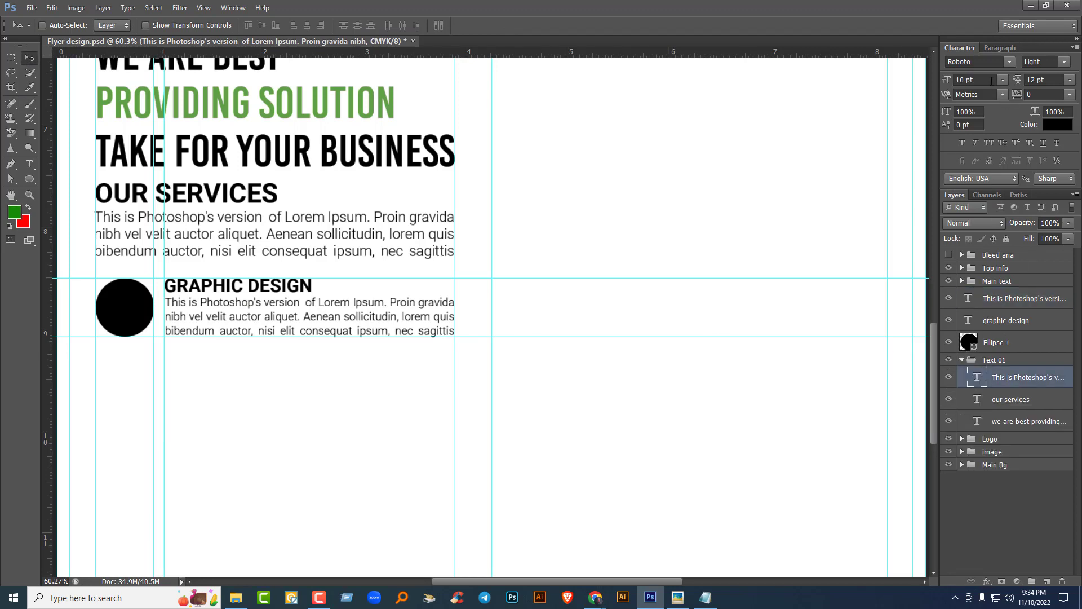
left_click(991, 81)
type("8")
key("Return")
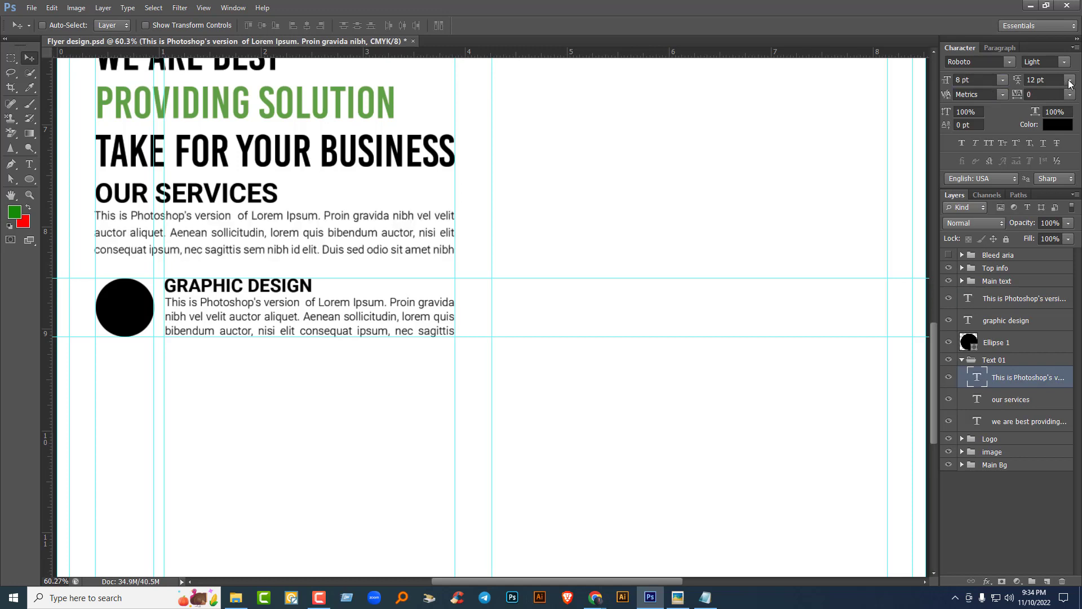
left_click(1070, 80)
left_click(1043, 146)
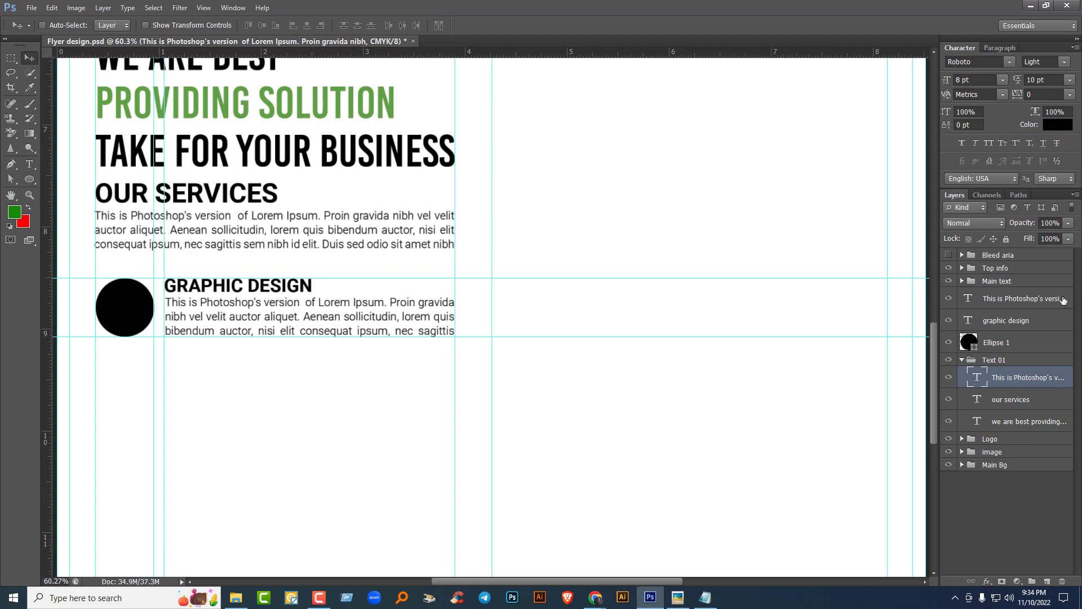
Step: Scale the GRAPHIC DESIGN heading down to about 91% of its size, keeping it at the text column's left guide
left_click(962, 360)
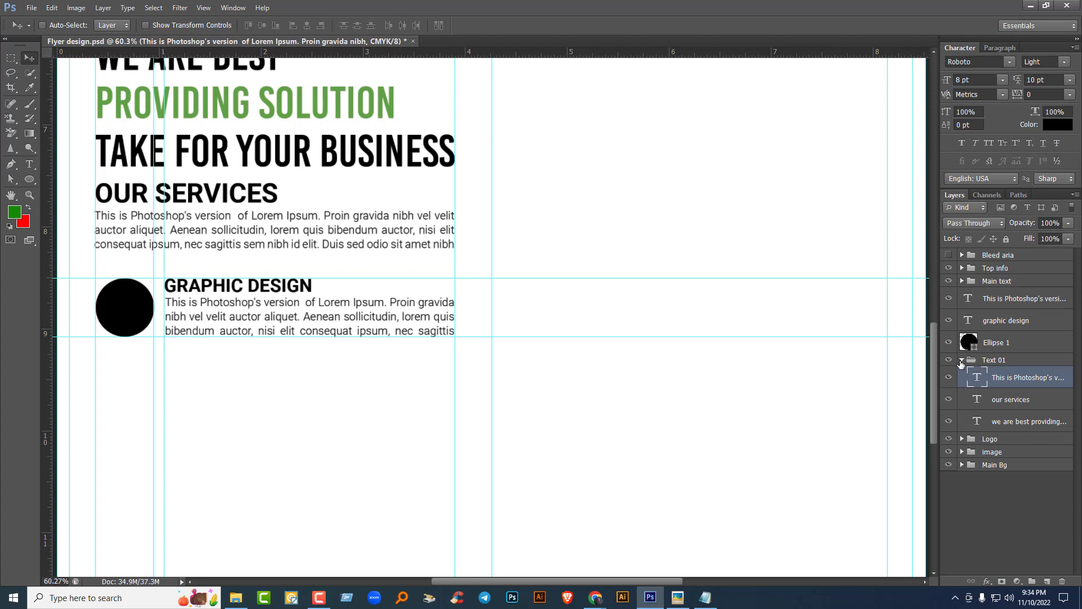
left_click(1017, 342)
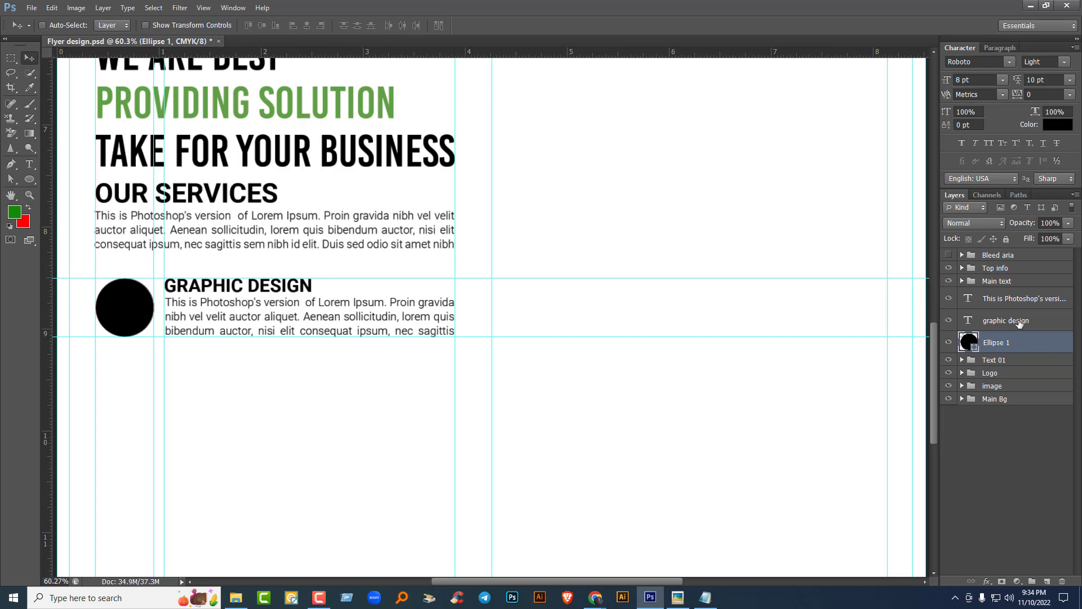
left_click(1015, 321)
key("ctrl+t")
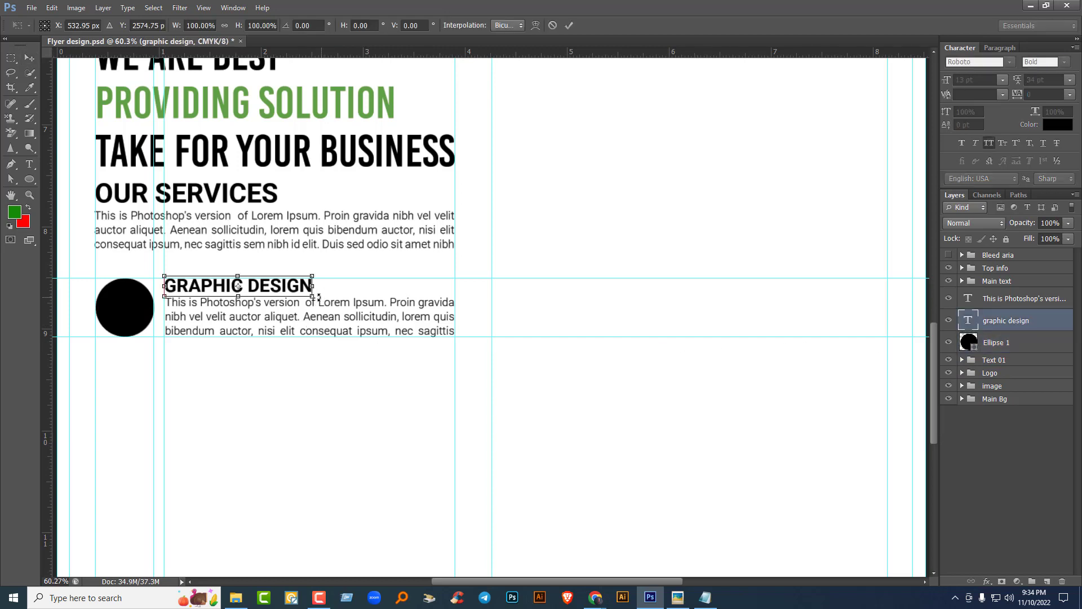
left_click_drag(313, 299, 304, 292)
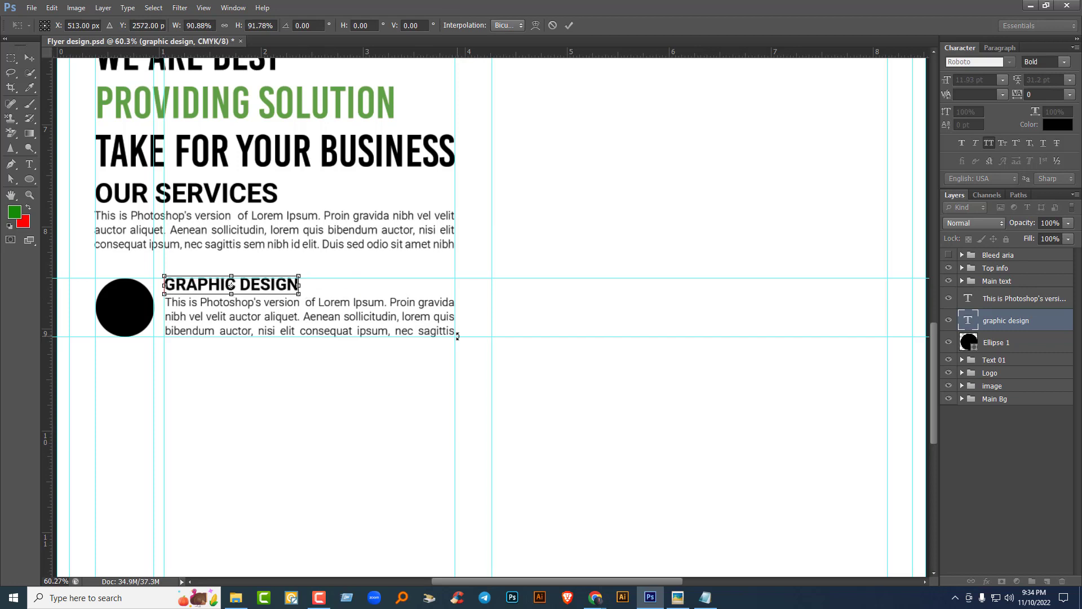
key("Return")
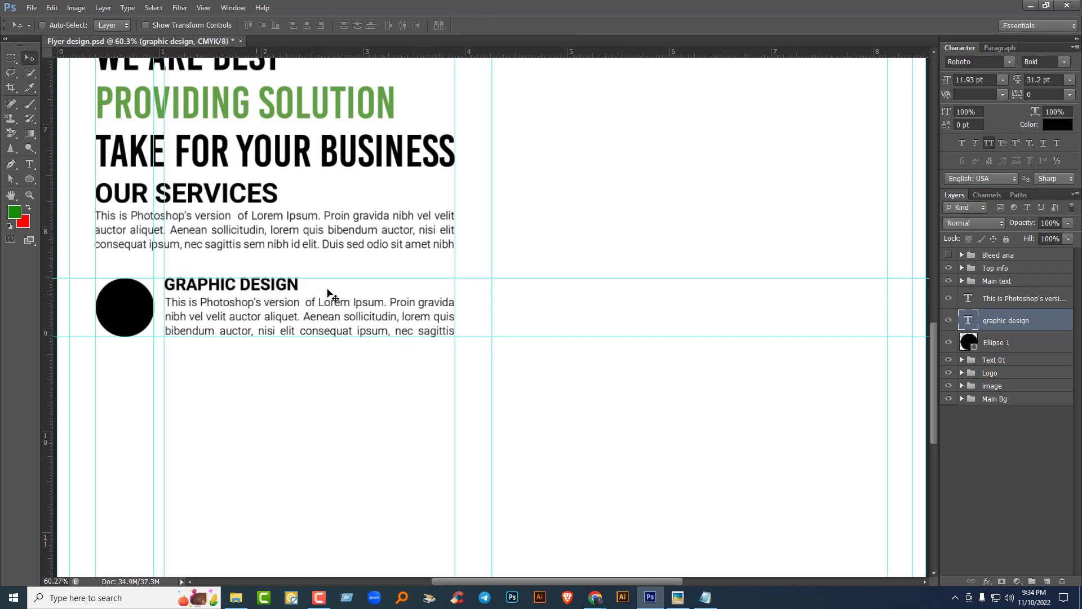
Step: Group the graphic design heading layer with its paragraph layer and name the group Text
left_click(1018, 300, "ctrl")
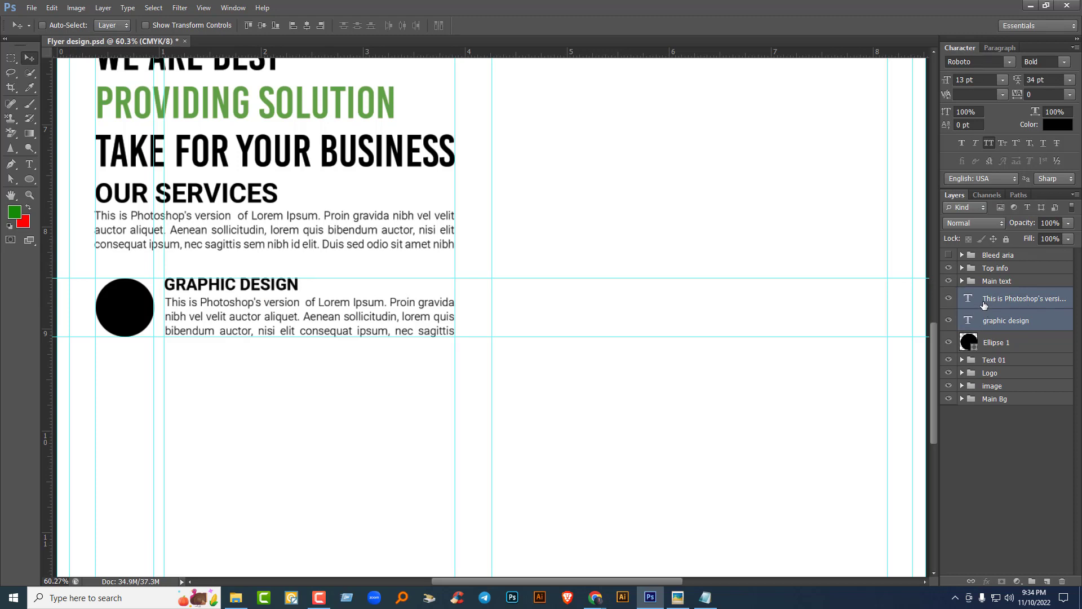
key("ctrl+g")
double_click(996, 293)
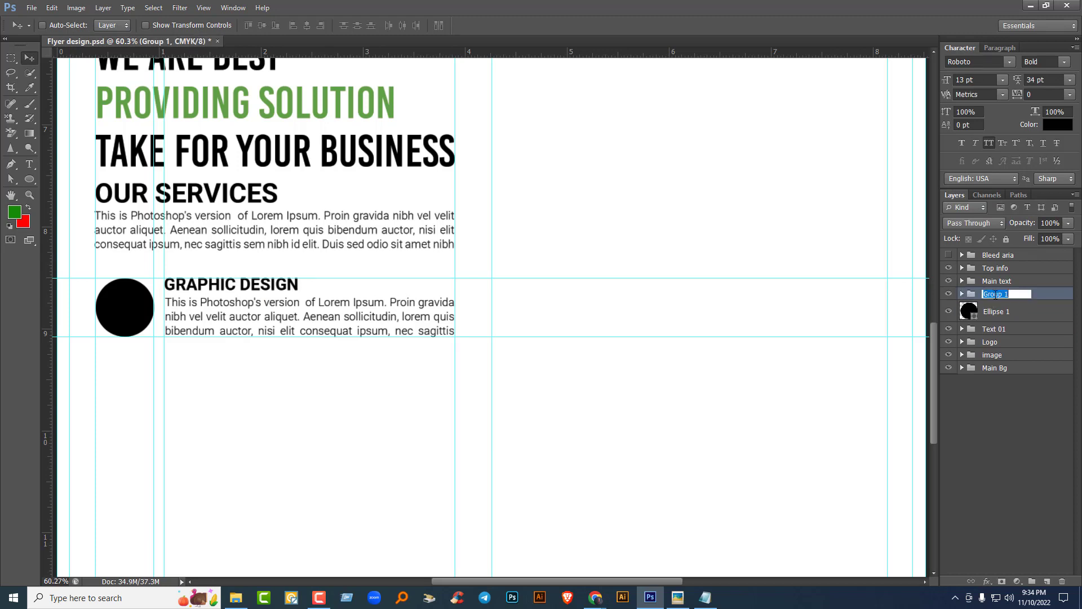
type("Text")
key("Return")
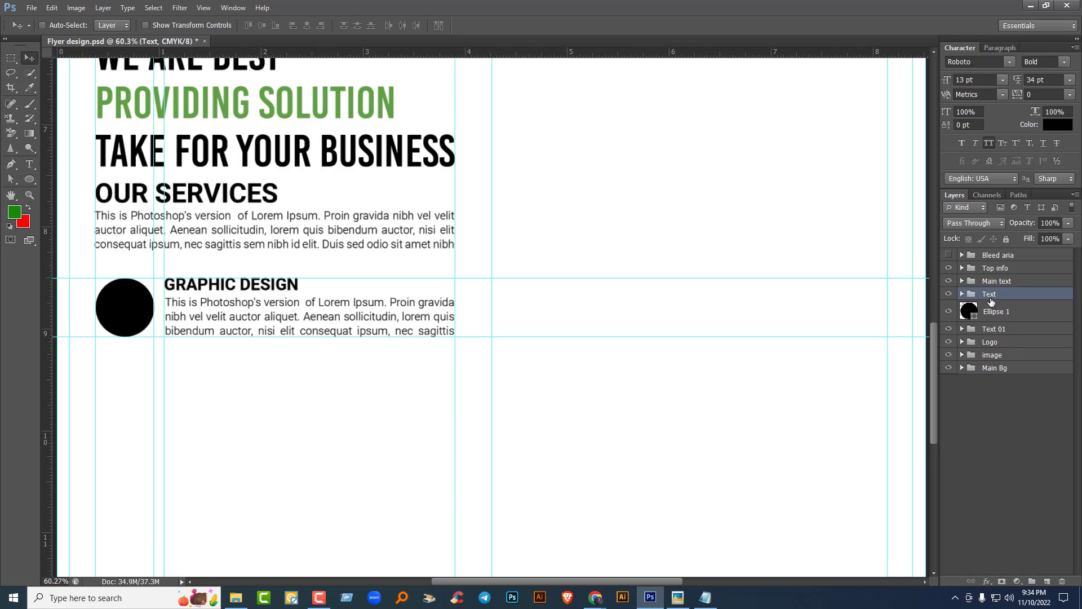
Step: Group the Text group together with the Ellipse 1 layer and name the new group Graphic design
left_click(1015, 317, "shift")
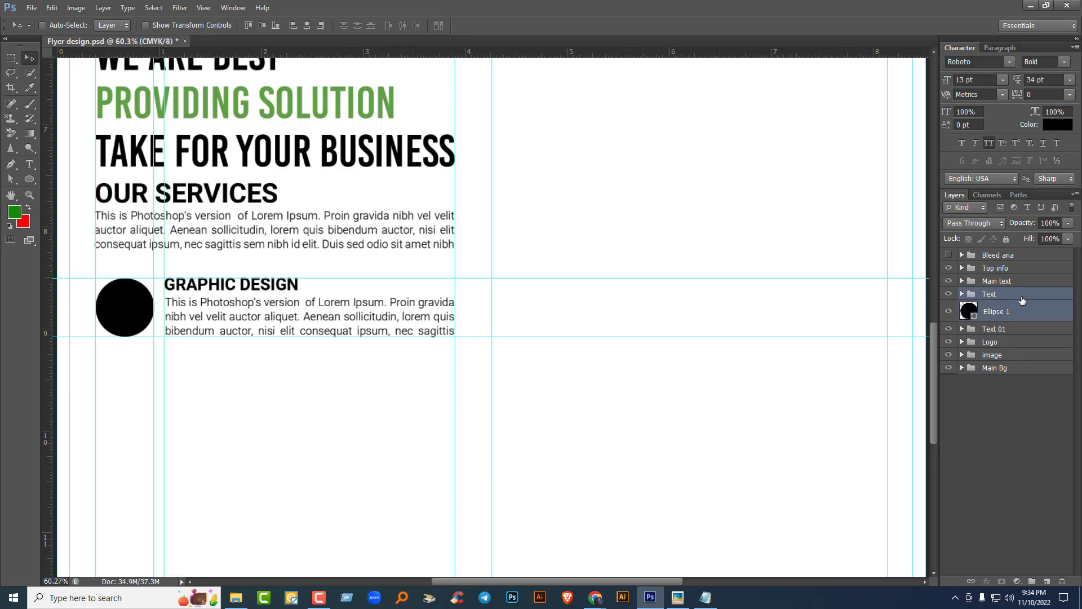
key("ctrl+g")
double_click(999, 294)
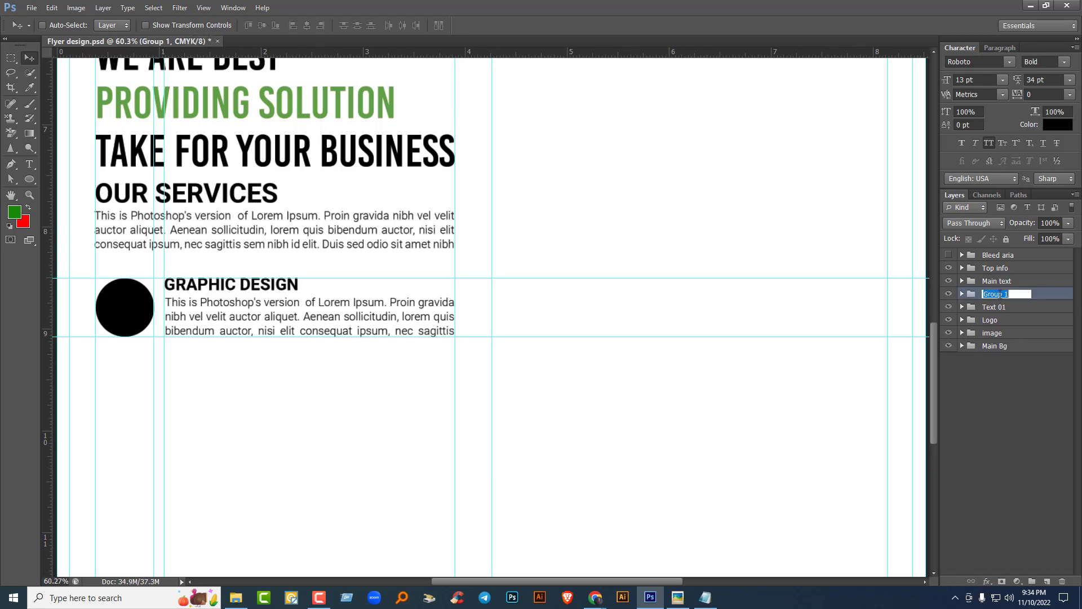
type("G")
key("Return")
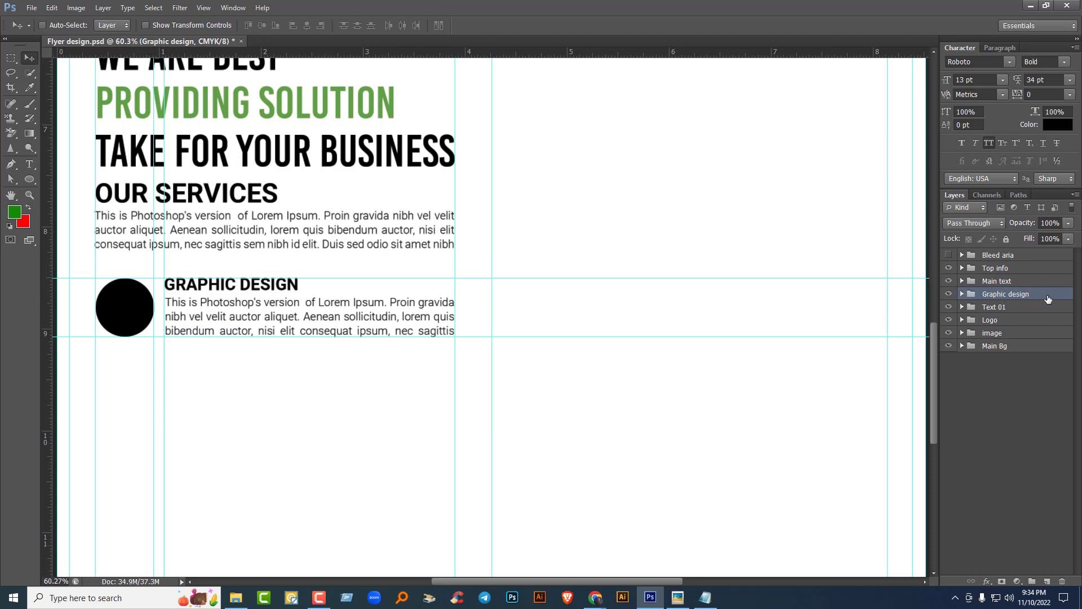
Step: Place the Graphic design group inside a new parent group named Left text
key("ctrl+g")
double_click(995, 293)
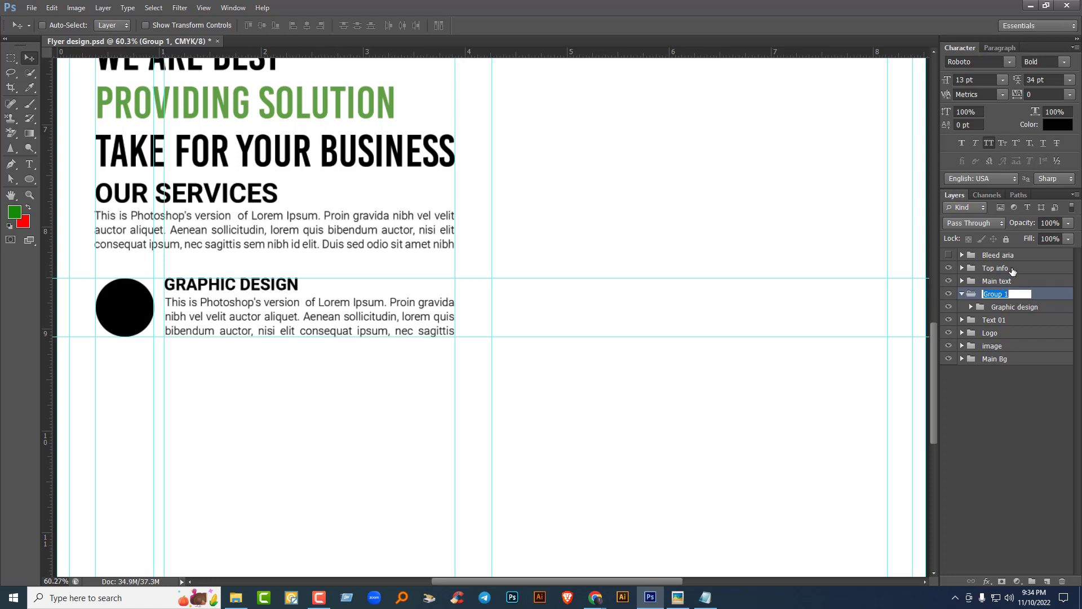
type("Left text")
key("Return")
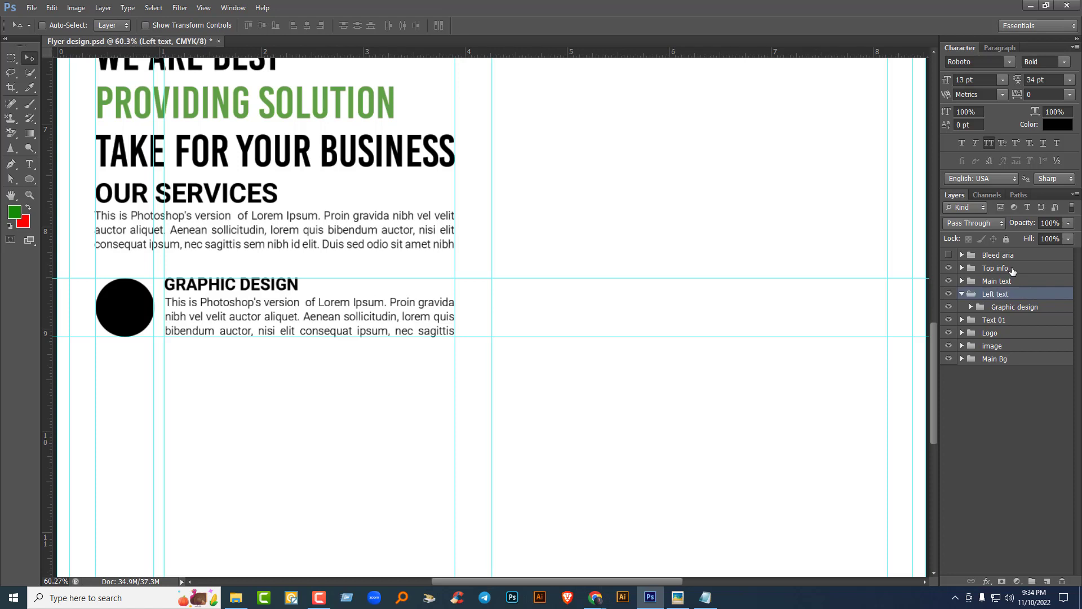
Step: Duplicate the Graphic design group three times within Left text and delete the surplus third copy
scroll(547, 317, "down", 3)
scroll(546, 317, "left", 1)
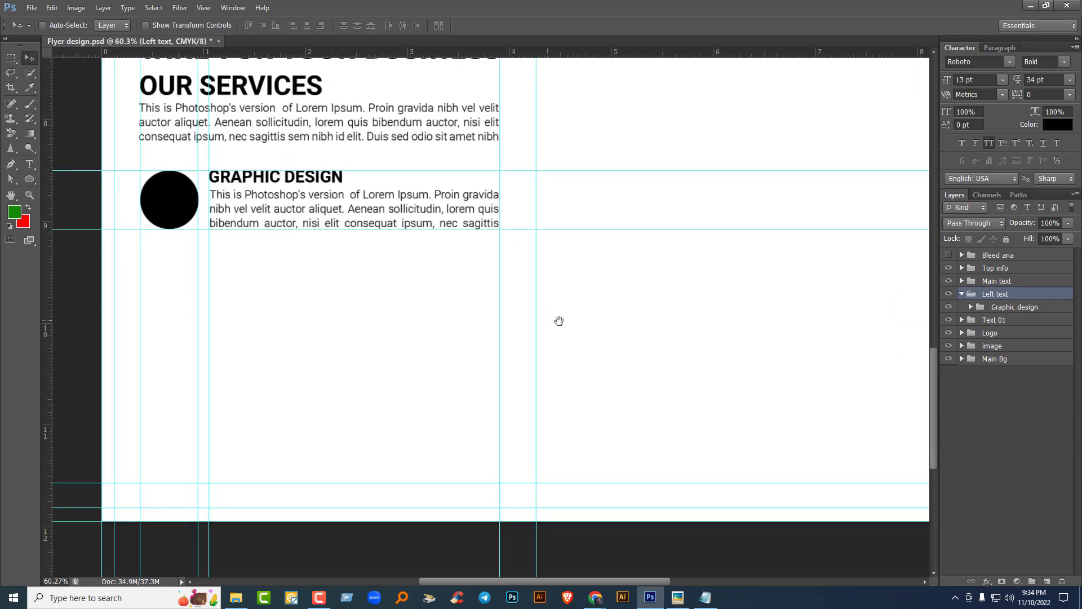
left_click(1023, 310)
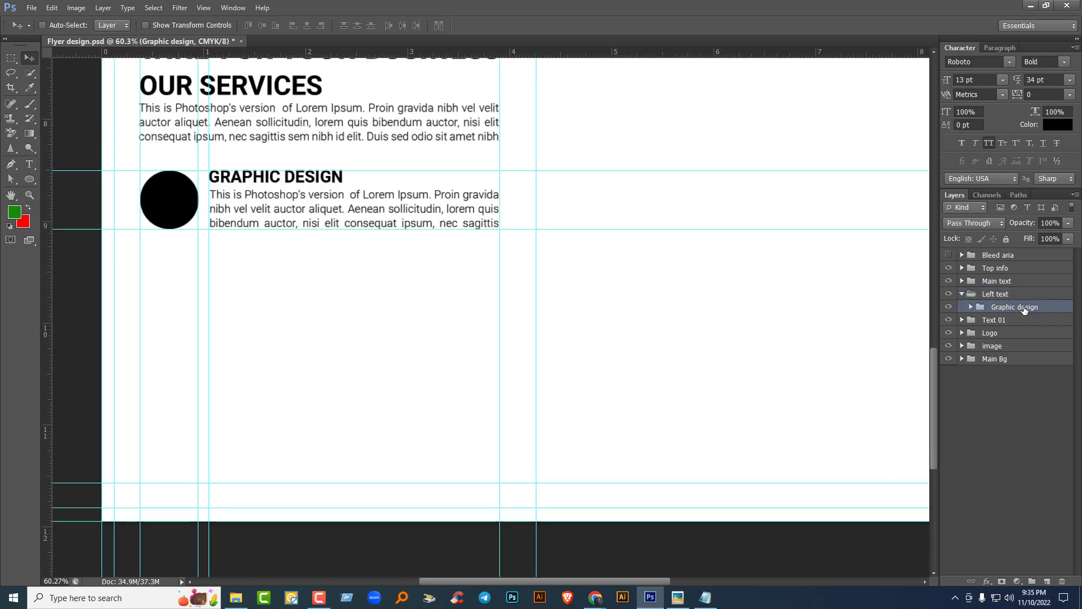
key("ctrl+j")
key("ctrl+j")
key("ctrl+j")
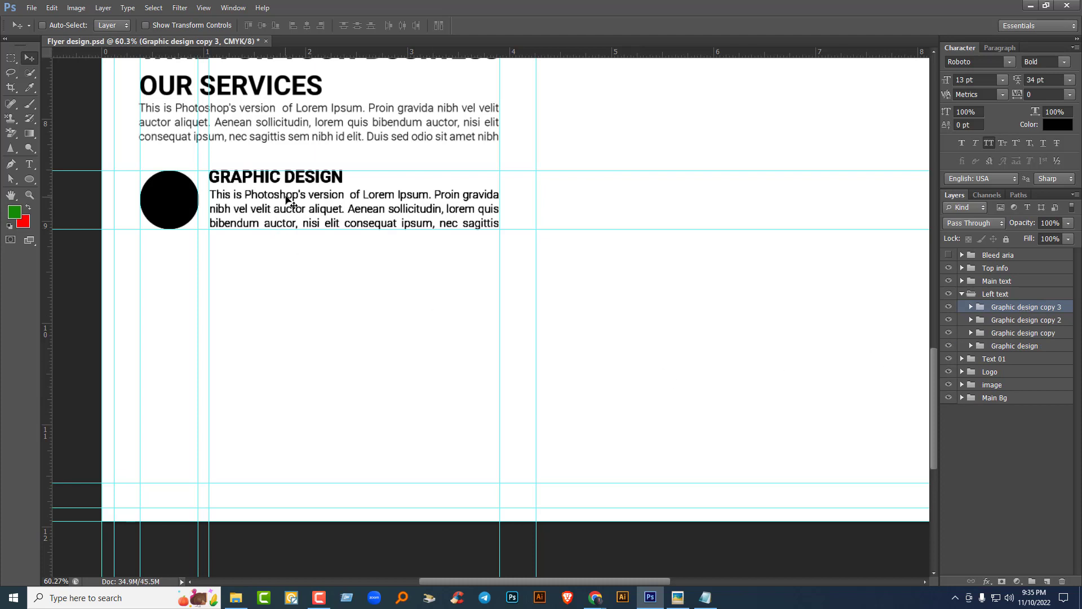
left_click_drag(288, 206, 294, 388)
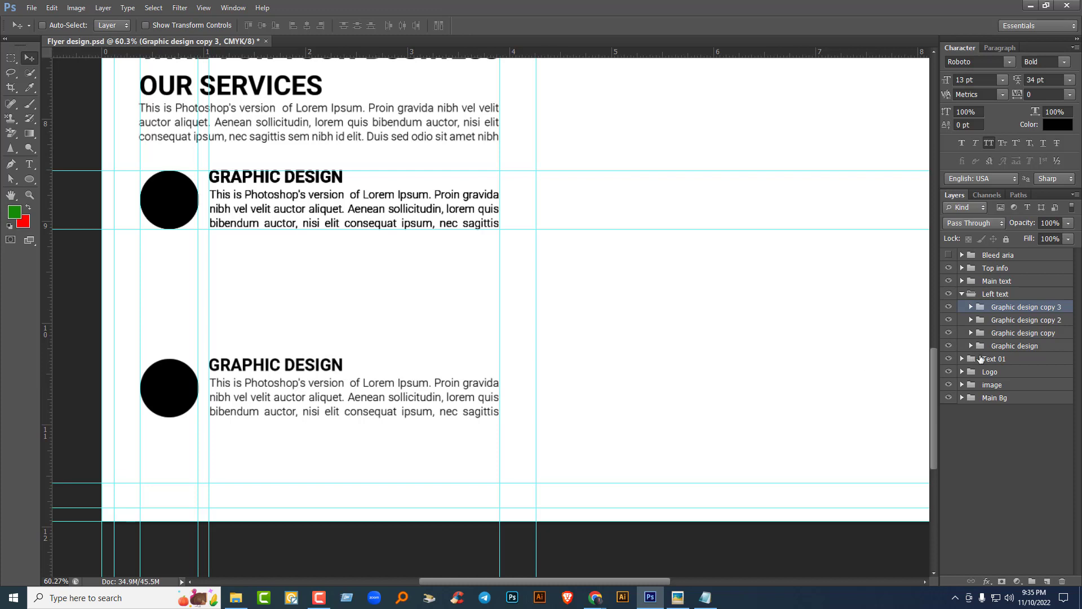
left_click_drag(1022, 308, 1022, 319)
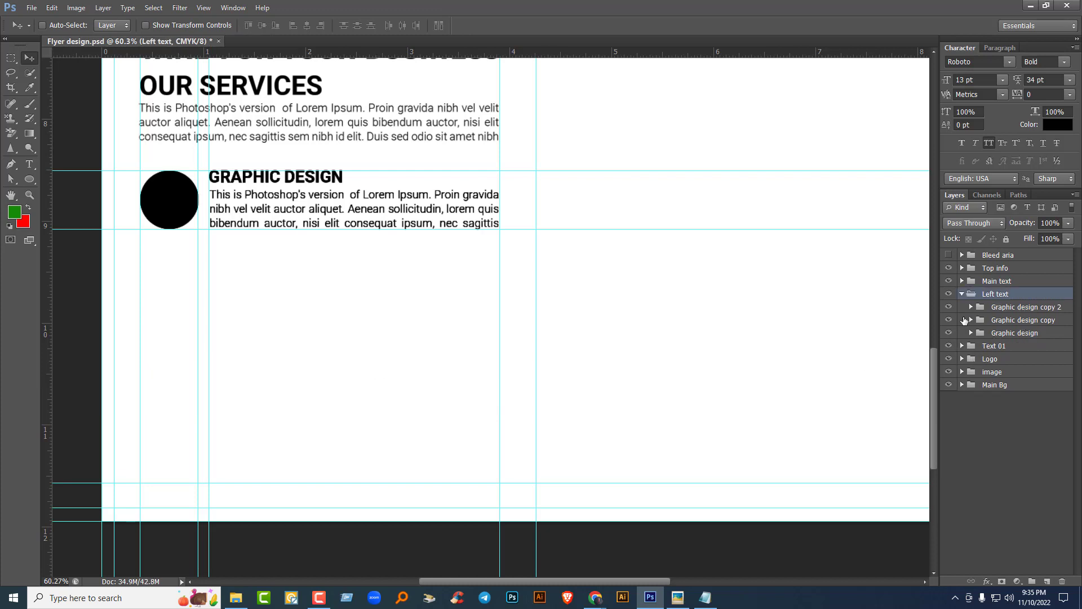
Step: Move Graphic design copy 2 straight down above the bottom margin and distribute the three service groups evenly by vertical centers
left_click(1022, 306)
left_click_drag(417, 198, 434, 386)
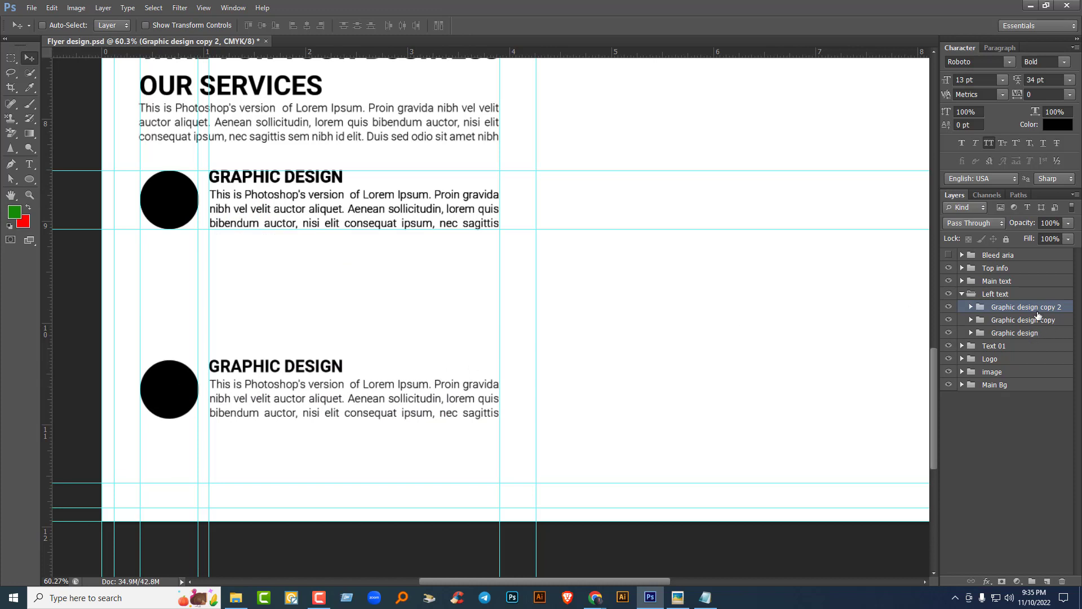
left_click(1037, 313, "shift")
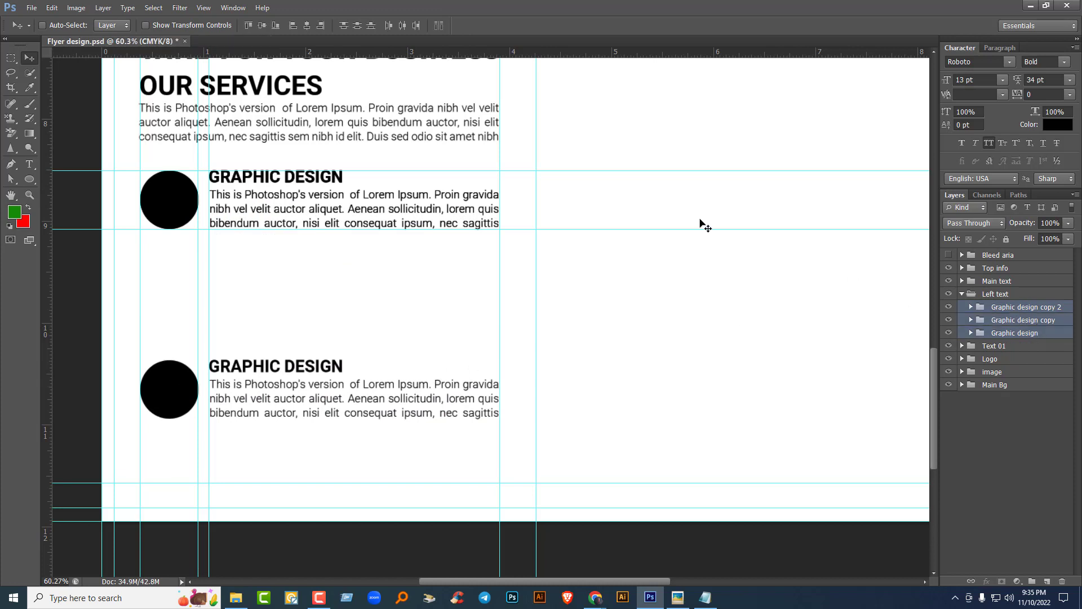
left_click(357, 25)
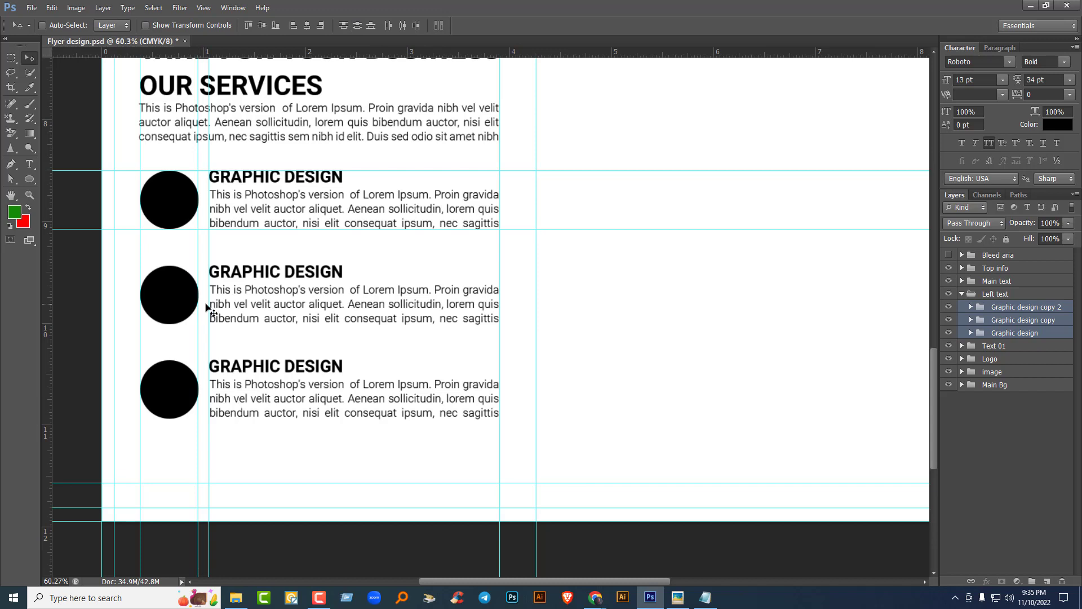
Step: Add a horizontal guide along the bottom edge of the lowest service circle
left_click_drag(439, 52, 191, 420)
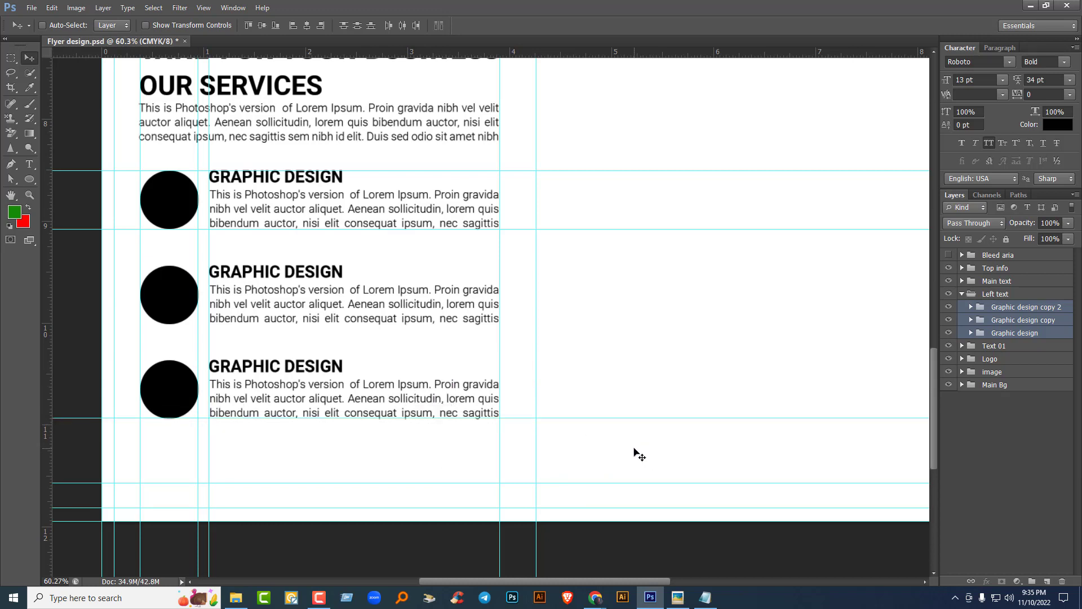
scroll(544, 434, "down", 2)
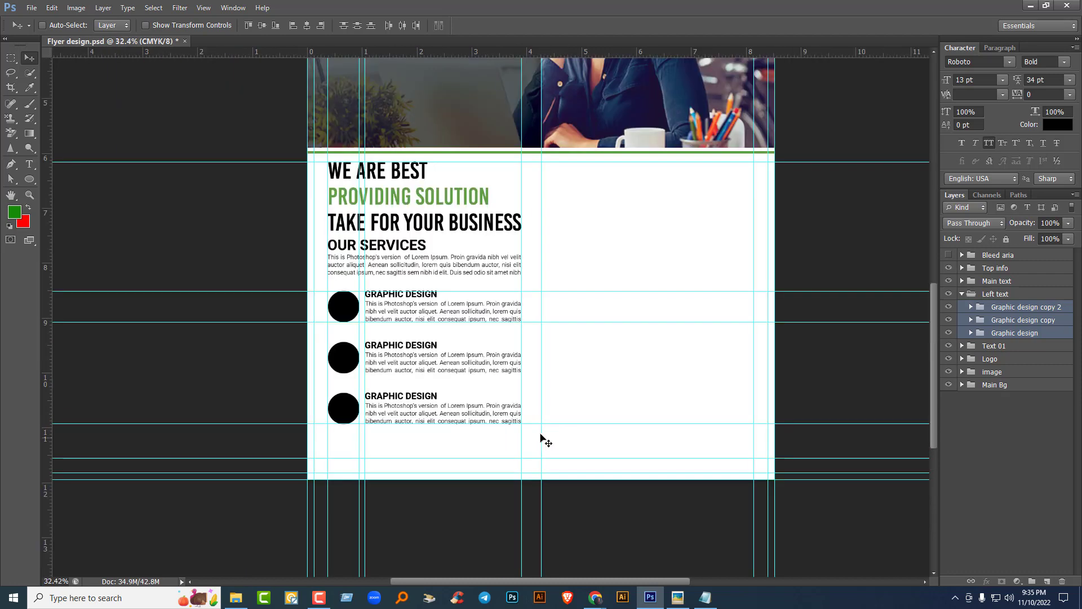
scroll(538, 438, "up", 3)
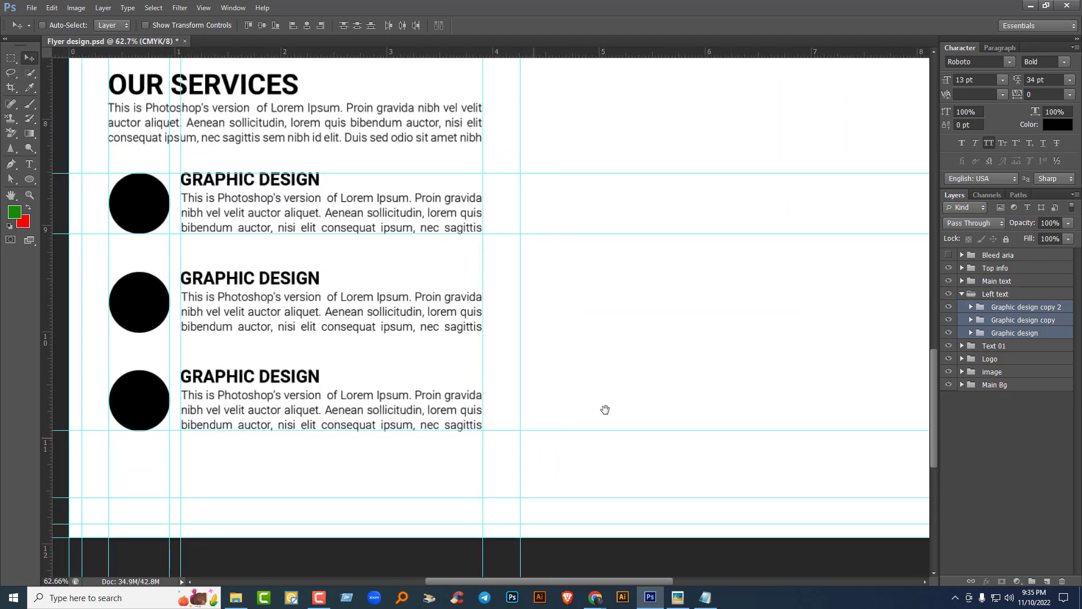
Step: Reorder the groups in Left text to Graphic design, Graphic design copy, Graphic design copy 2, checking them by toggling their visibility
left_click(1026, 308)
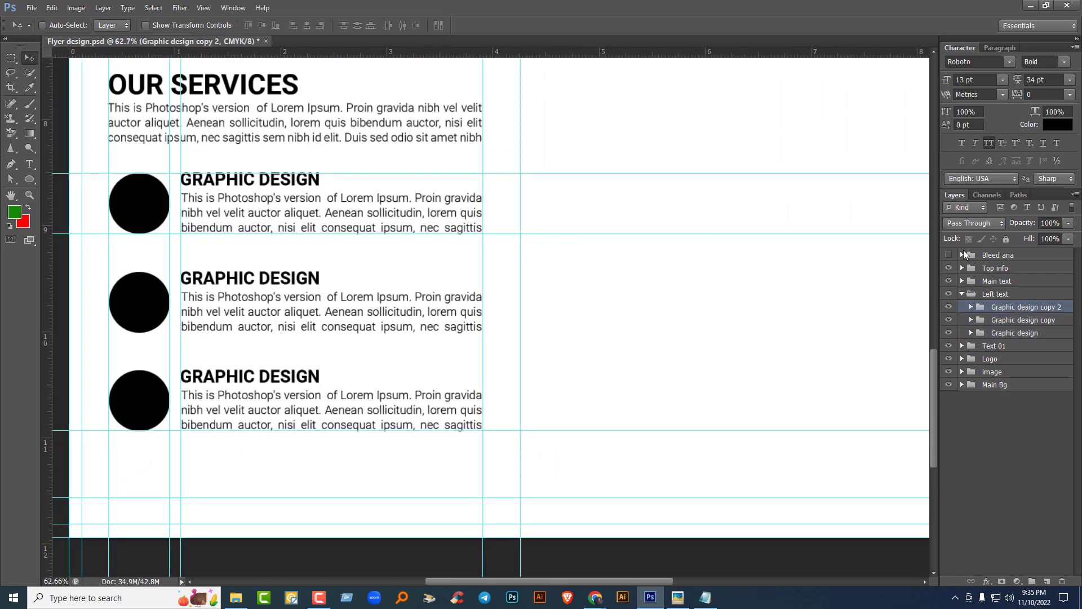
left_click(955, 308)
left_click(954, 308)
left_click_drag(1022, 307, 997, 320)
left_click(950, 308)
left_click(950, 307)
left_click(949, 318)
left_click(950, 318)
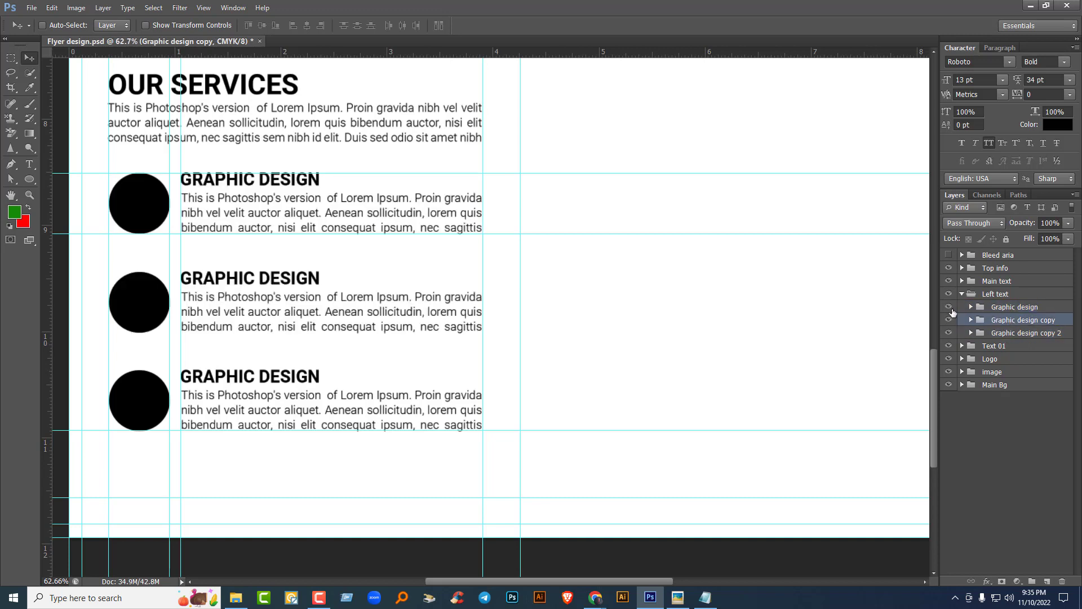
Step: Switch to Text.txt in Notepad, copy "digital marketing" from the services list, and return to the flyer
left_click(705, 597)
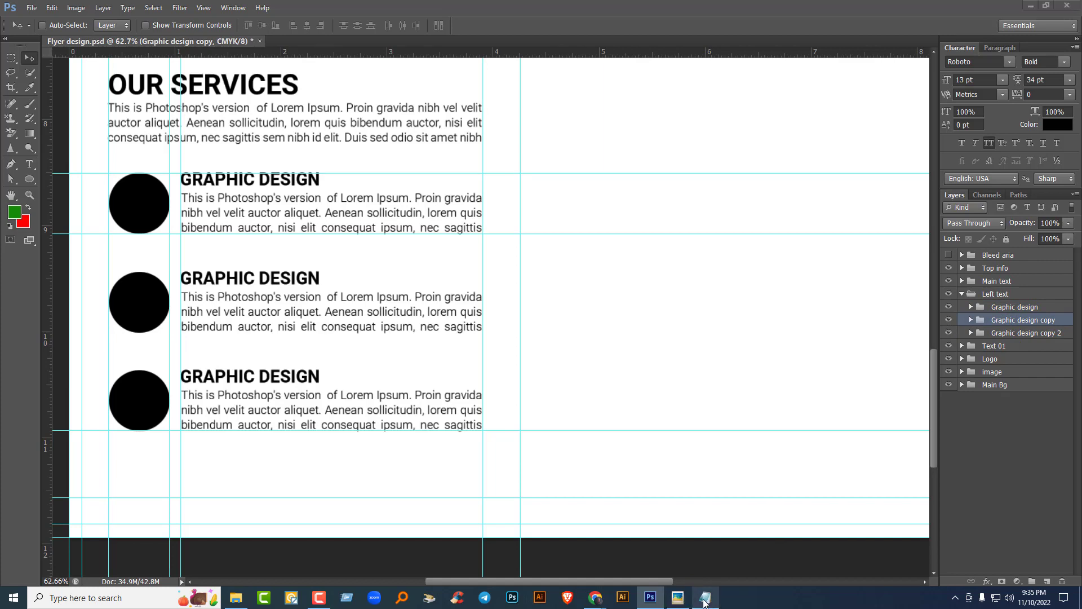
left_click_drag(185, 214, 112, 212)
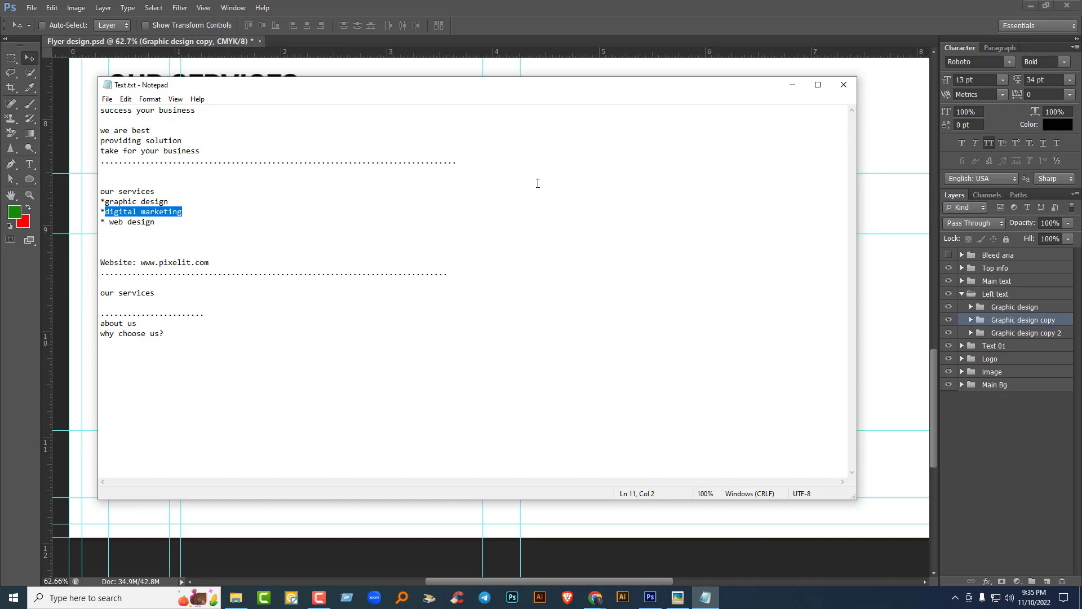
left_click(792, 84)
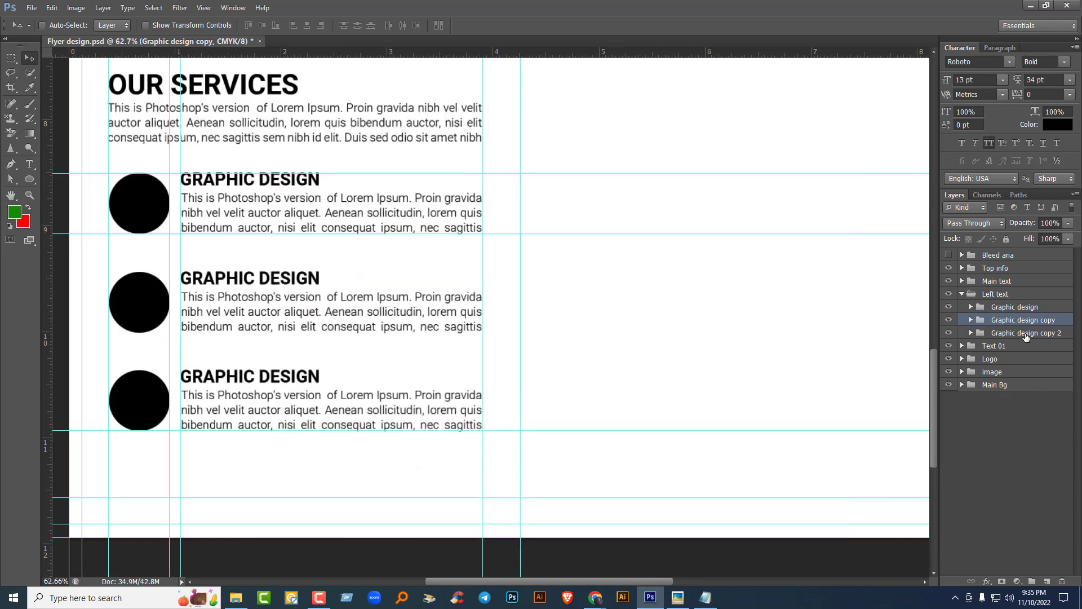
Step: Rename the Graphic design copy group as Digital marketing, with a capital D
double_click(1015, 320)
type("digital marketing")
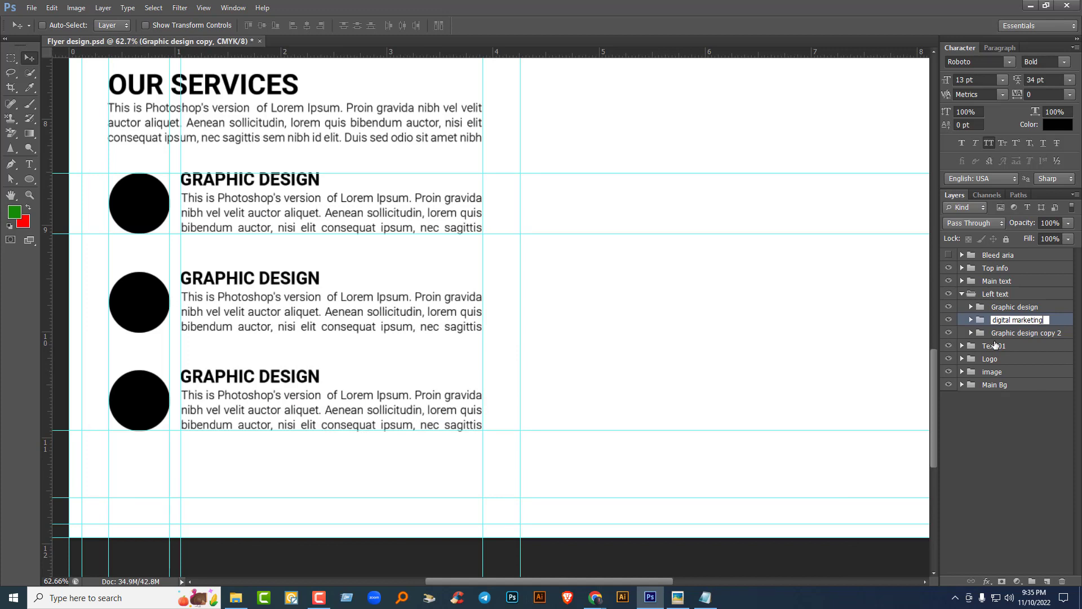
key("BackSpace")
type("D")
key("Return")
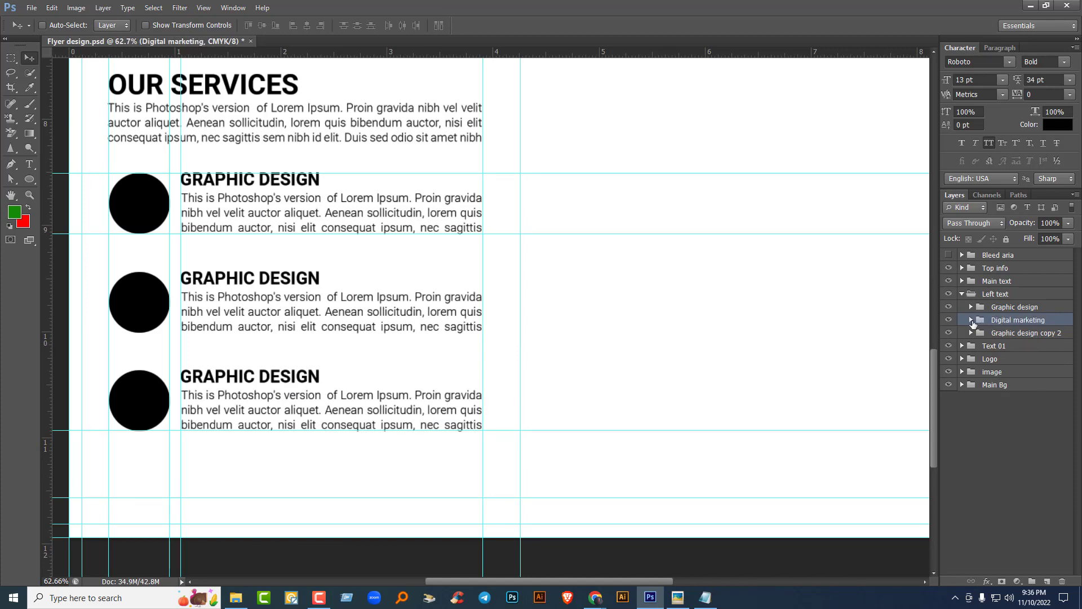
Step: Replace the heading text in the Digital marketing group with "DIGITAL MARKETING"
left_click(971, 320)
left_click(979, 333)
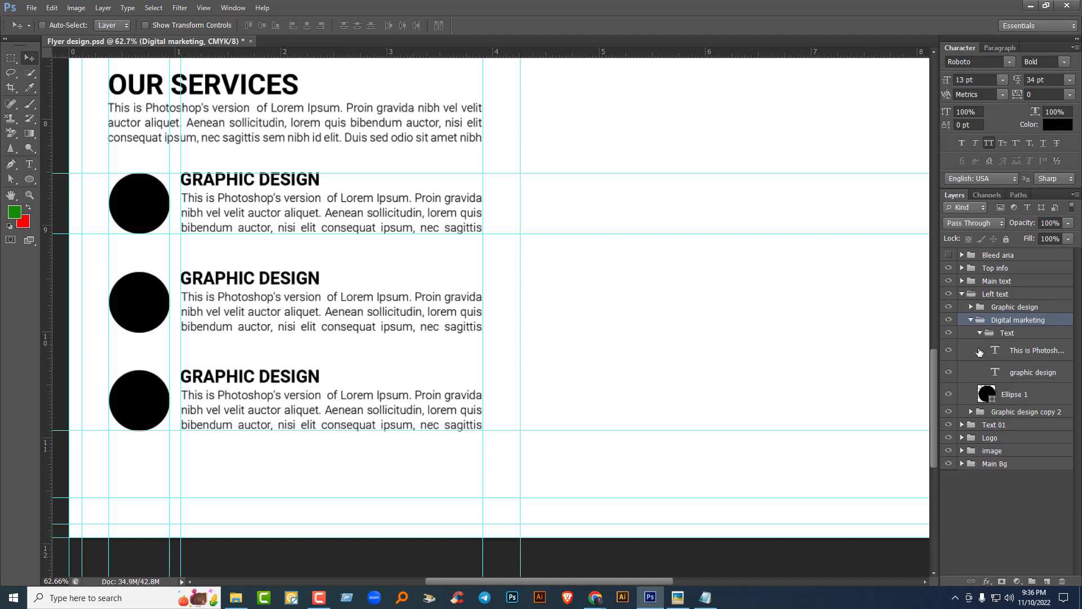
left_click(999, 376)
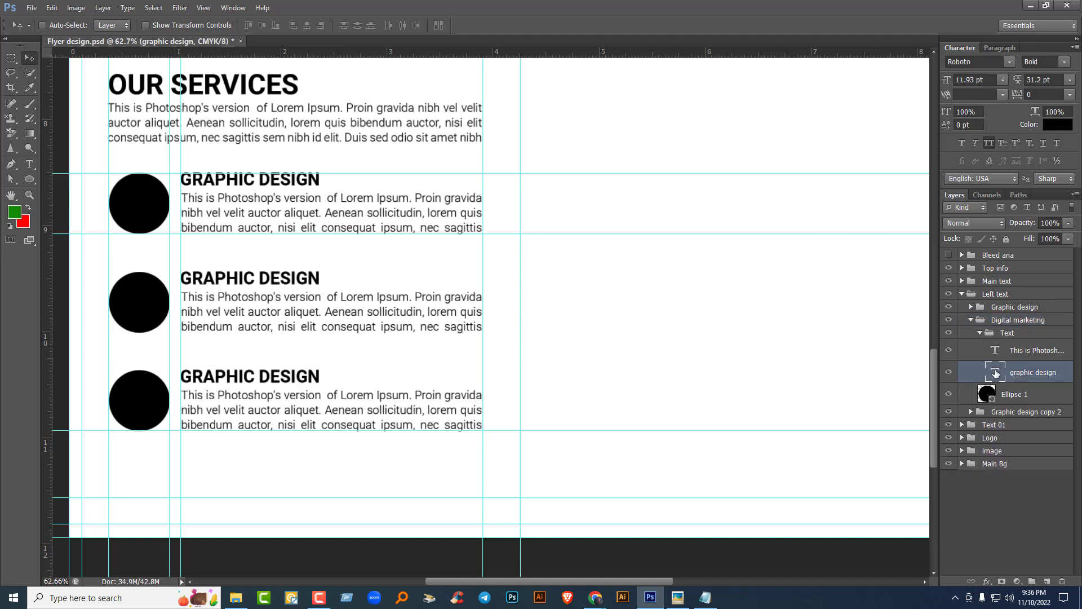
double_click(993, 373)
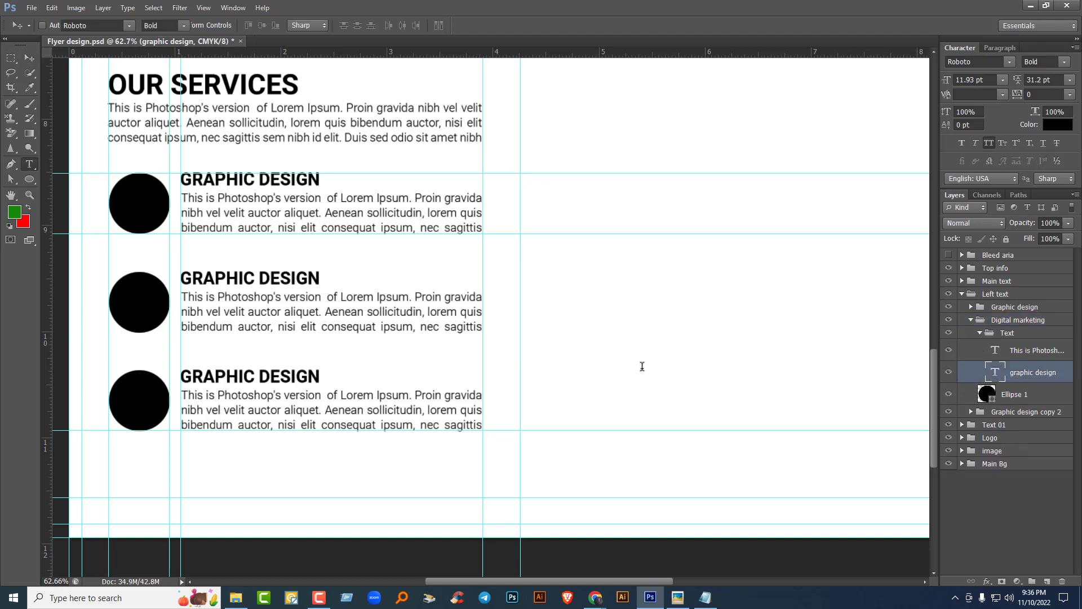
type("DIGITAL MARKETING")
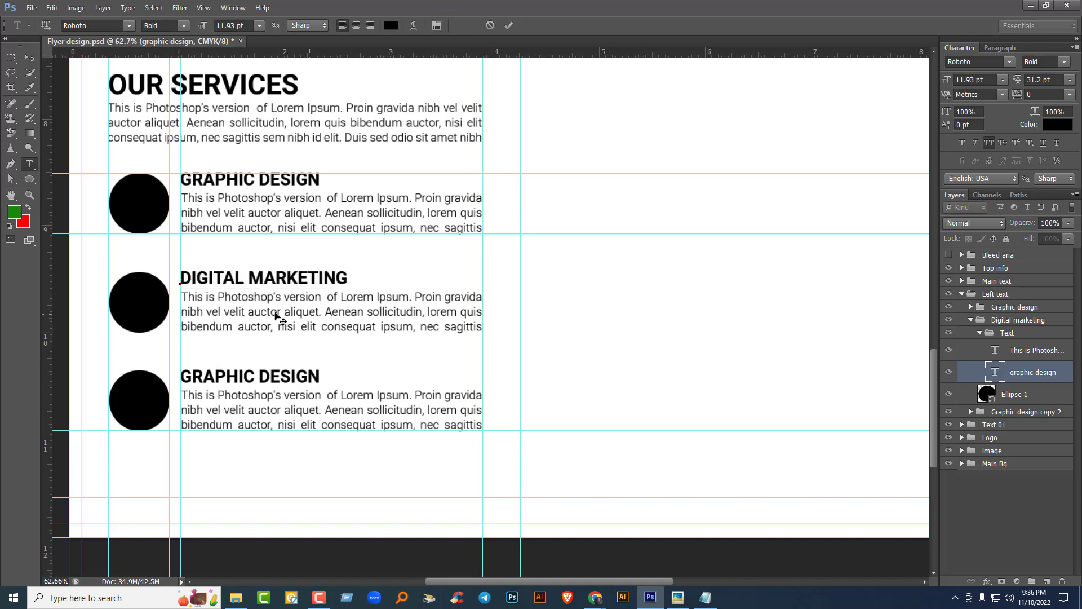
Step: Finish editing the DIGITAL MARKETING heading, collapse its group and select the Graphic design copy 2 group
left_click(979, 333)
key("v")
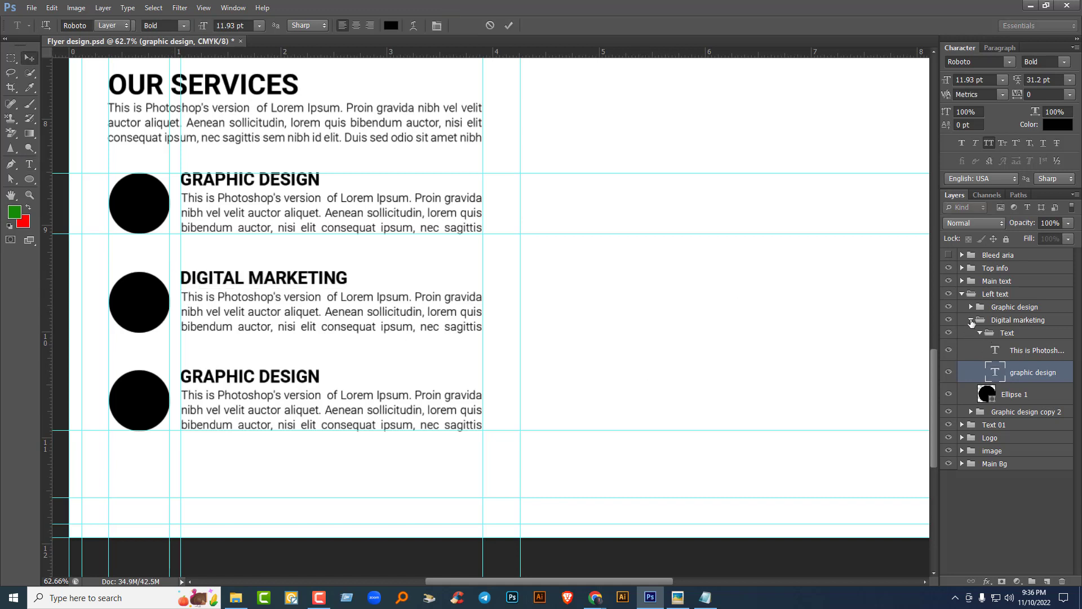
left_click(979, 333)
left_click(970, 320)
left_click(974, 336)
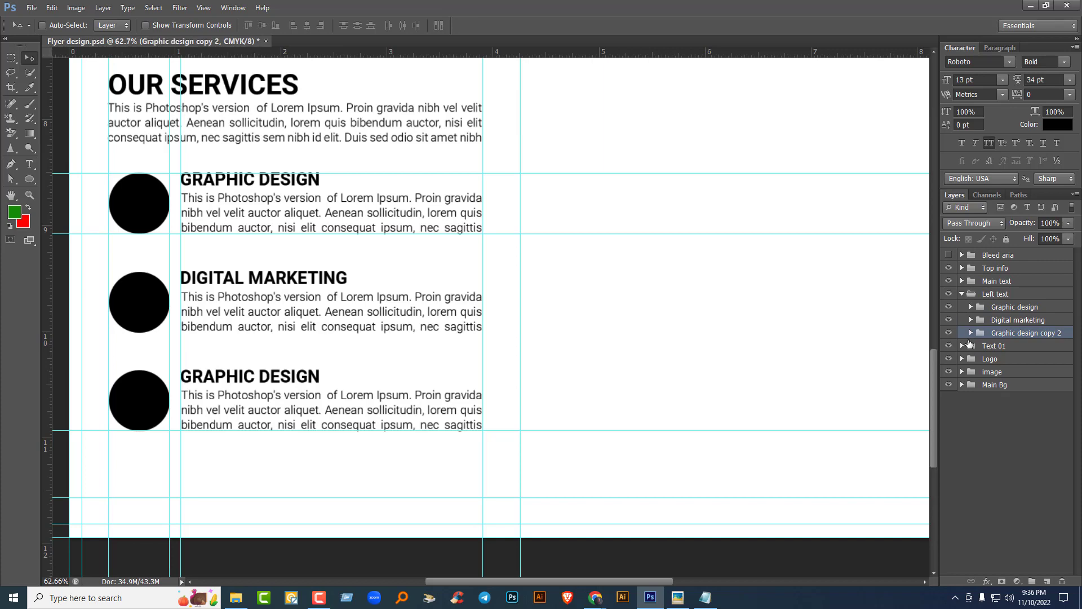
Step: Switch to Text.txt in Notepad, copy "web design" from the services list, and return to the flyer
key("alt+Tab")
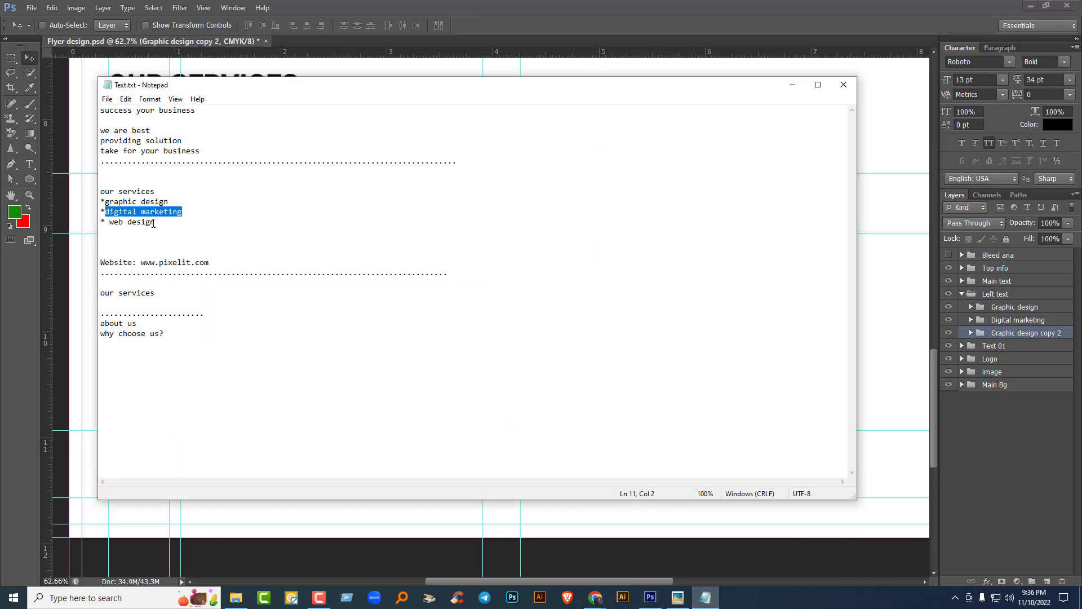
left_click_drag(154, 224, 110, 222)
key("ctrl+c")
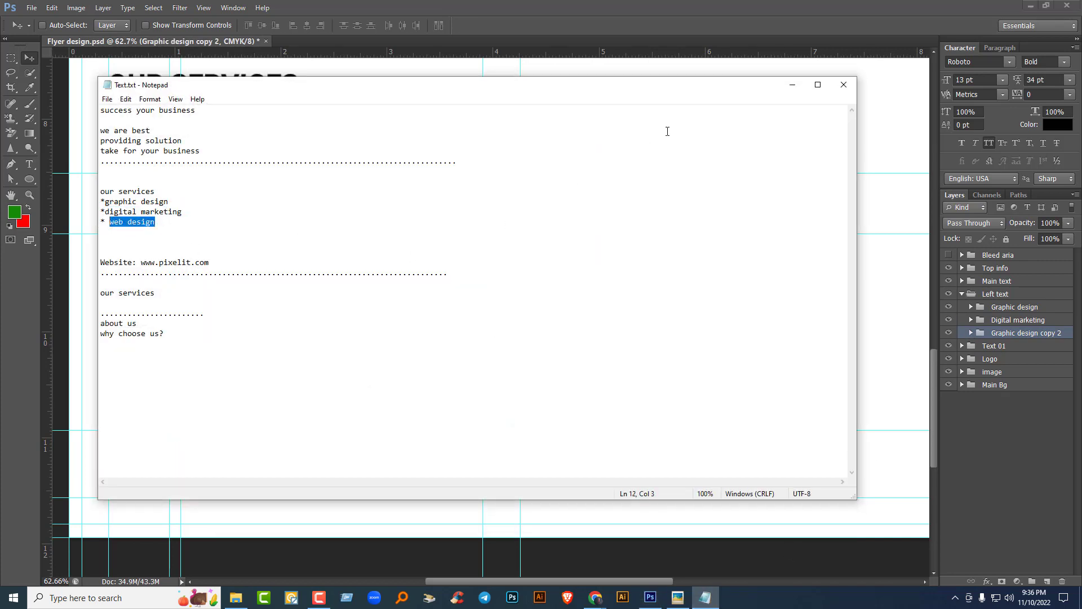
left_click(784, 91)
Step: Rename the Graphic design copy 2 group as Web design, with a capital W
double_click(1016, 332)
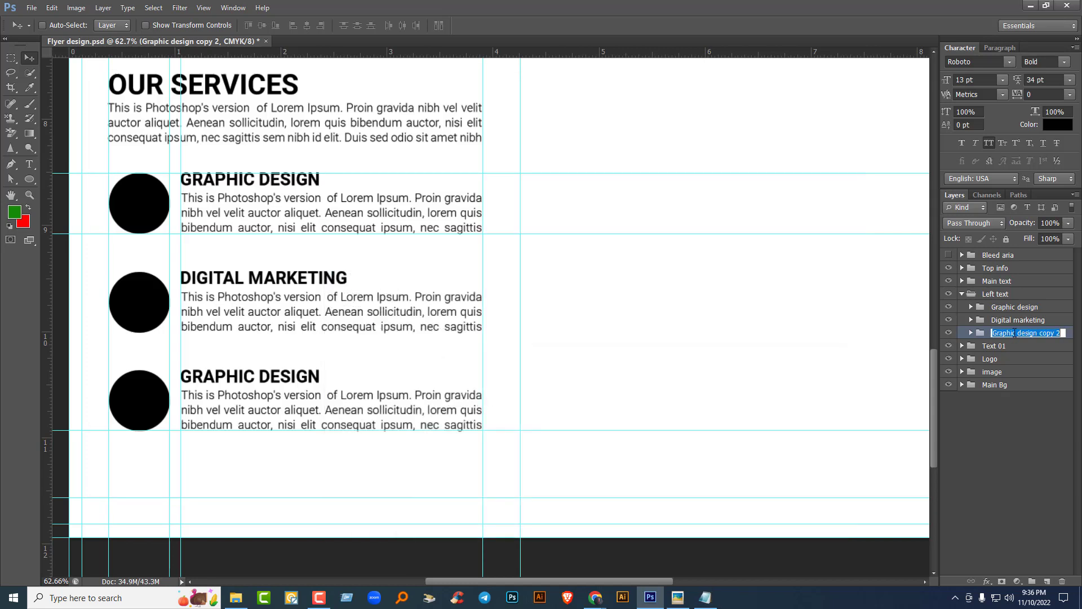
key("ctrl+v")
key("BackSpace")
type("W")
Step: Replace the heading text in the Web design group with "WEB DESIGN", collapse the group and save the flyer
left_click(971, 332)
left_click(971, 332)
left_click(980, 345)
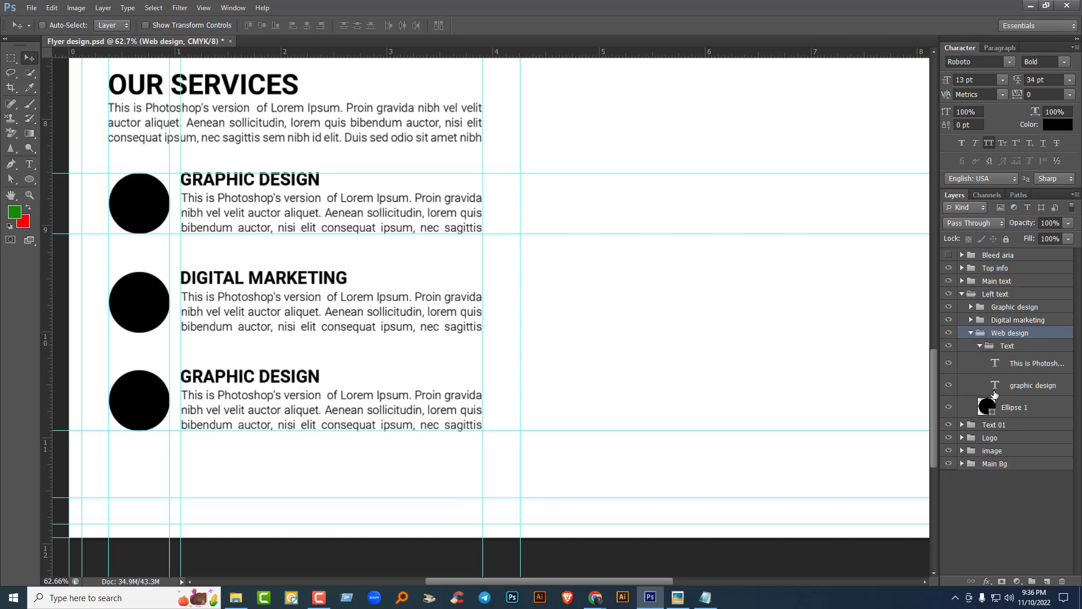
left_click(995, 389)
key("t")
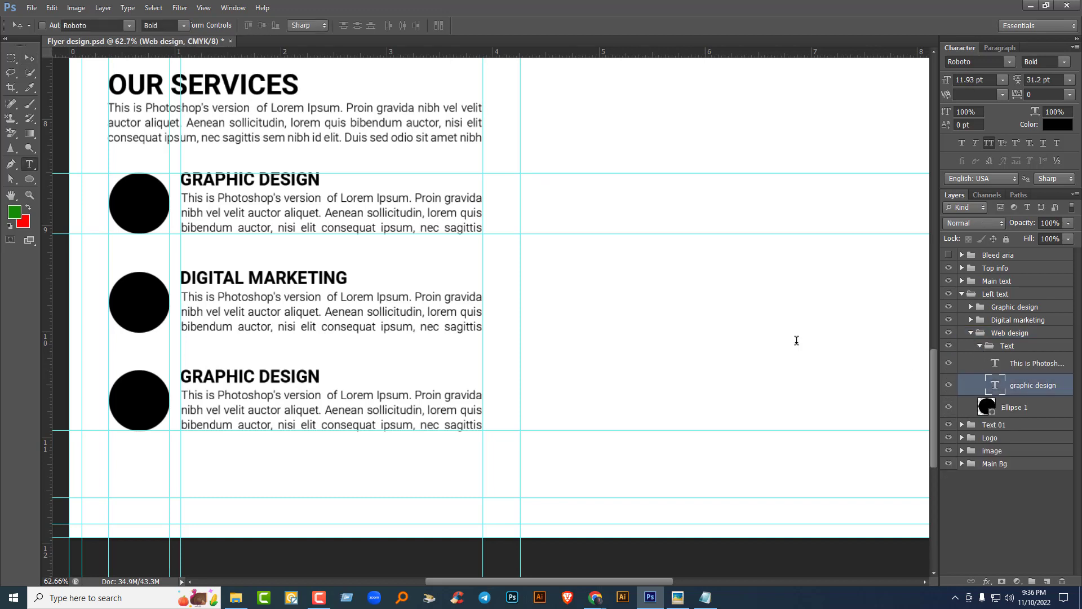
key("Return")
type("WEB DESIGN")
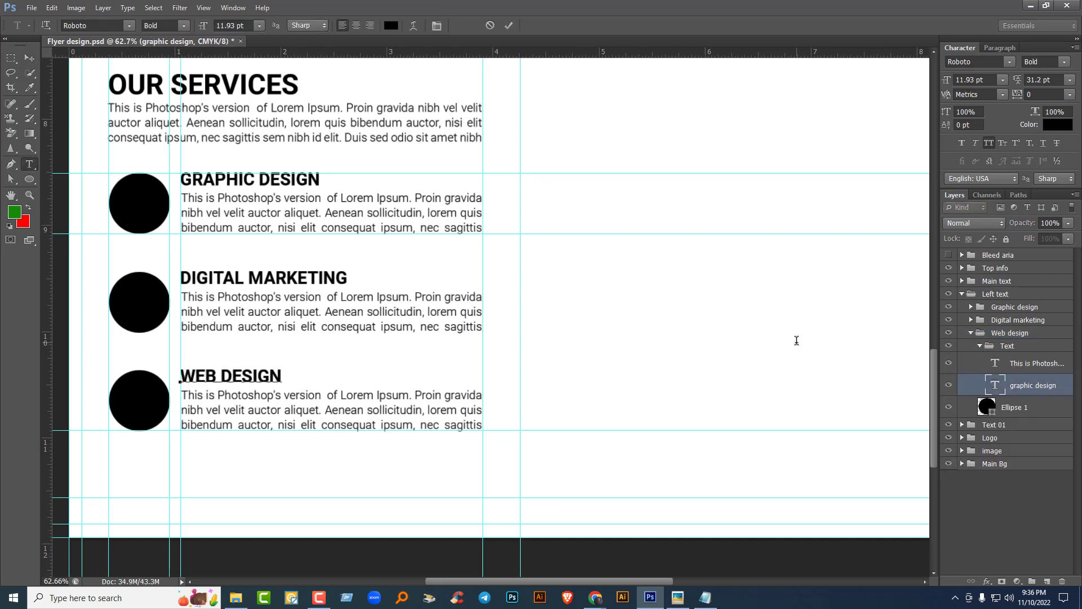
key("ctrl+Return")
key("v")
left_click(971, 332)
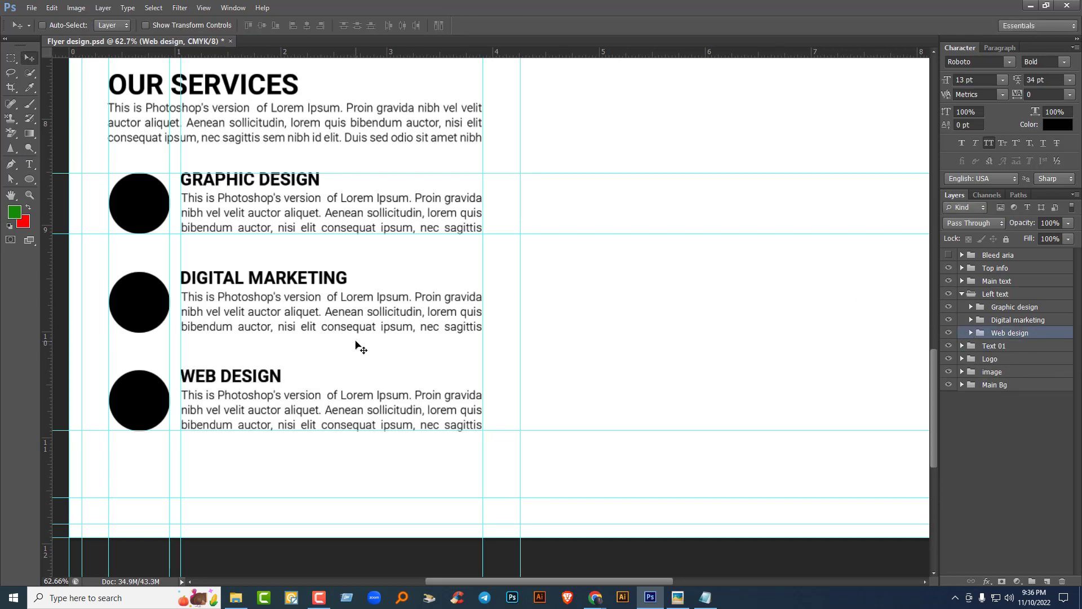
key("ctrl+s")
Step: Switch to the Flaticon page in Chrome and close the Old Typical Phone icon's details
mouse_move(595, 598)
left_click(535, 550)
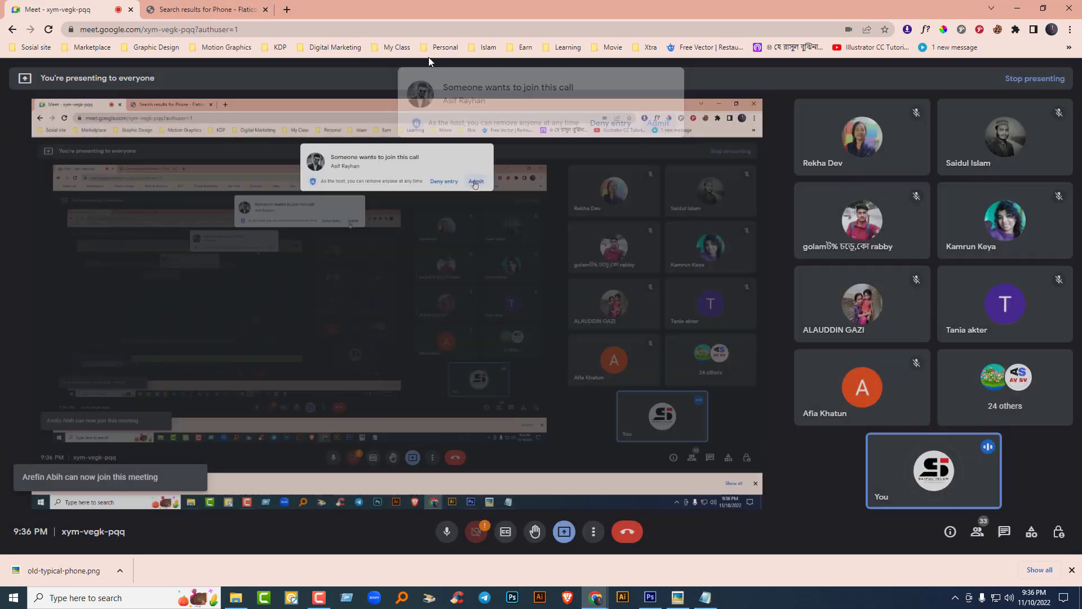
left_click(234, 10)
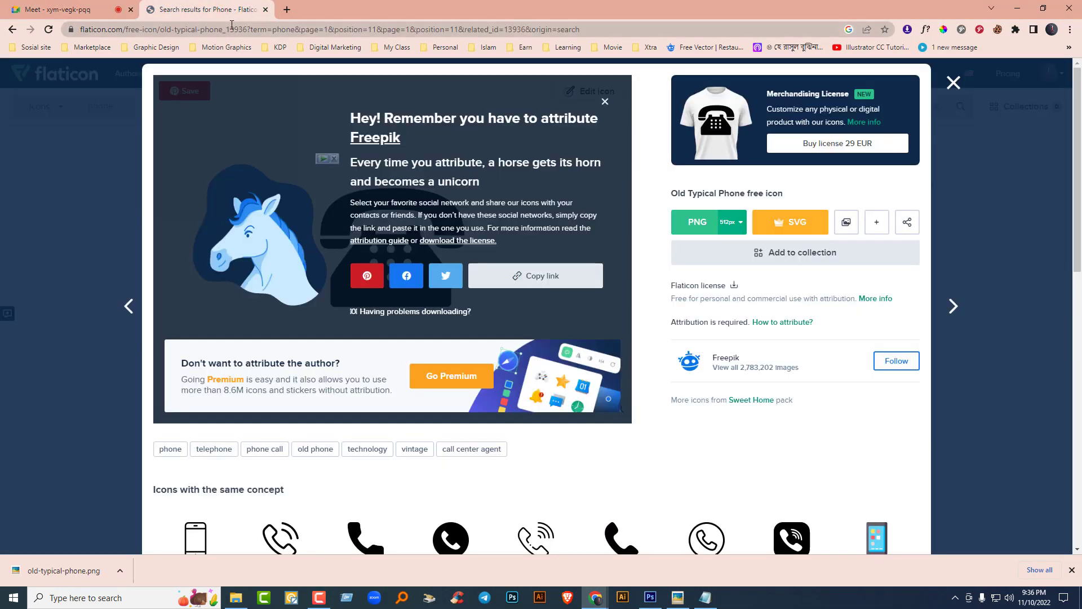
left_click(954, 83)
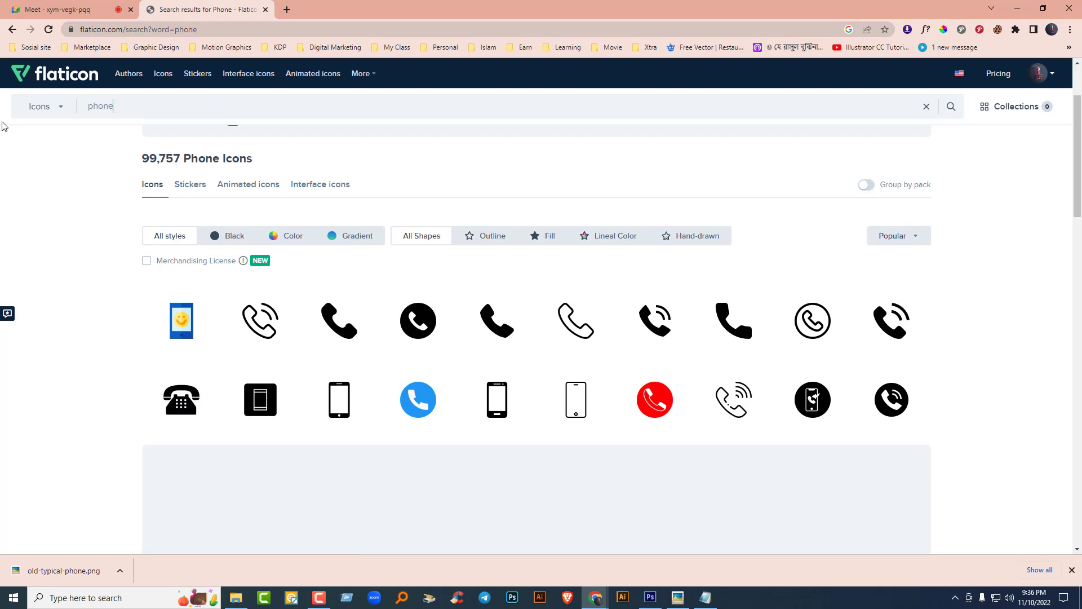
Step: Search Flaticon for "graphic design icon" in place of the phone search
key("ctrl+a")
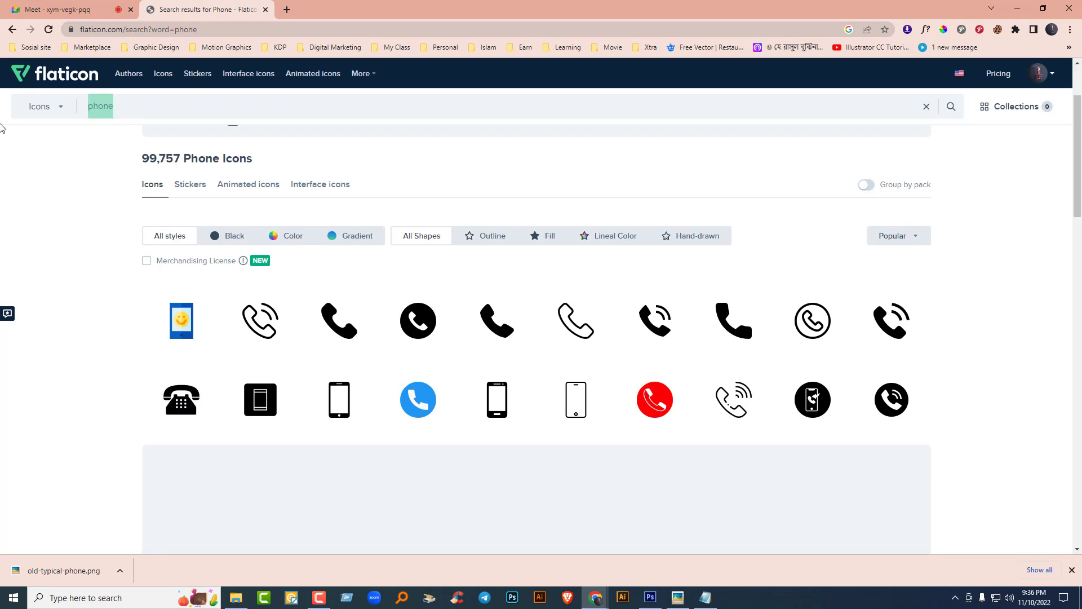
left_click(649, 598)
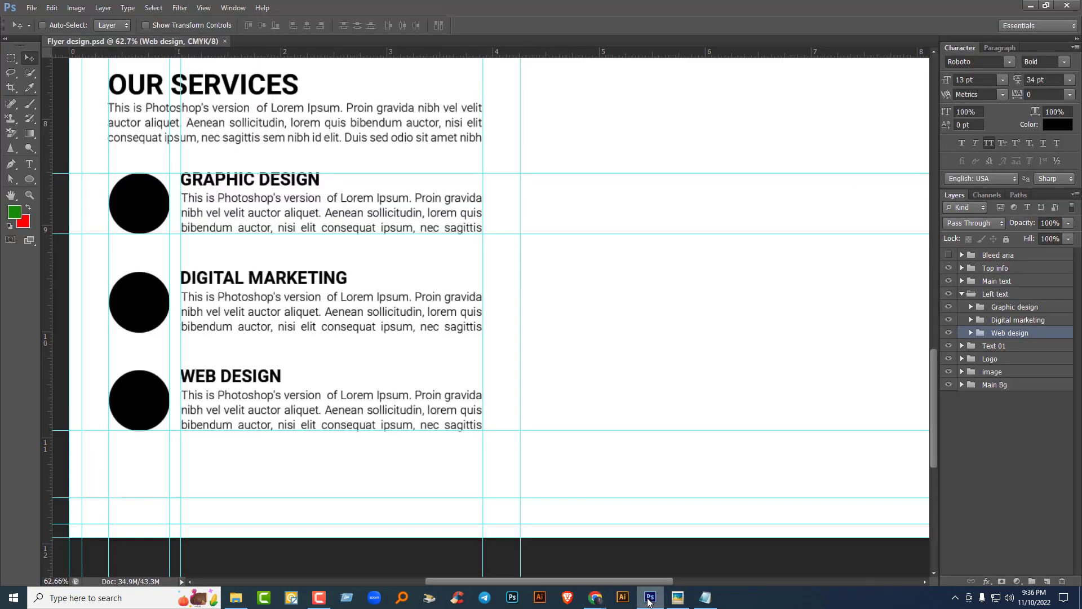
mouse_move(596, 598)
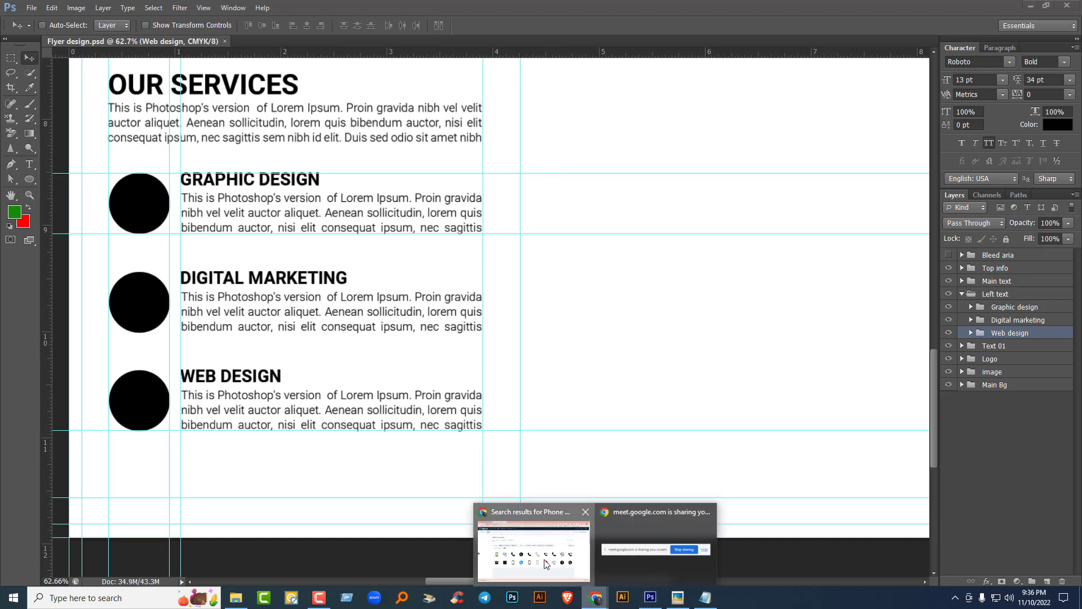
left_click(546, 562)
type("gra")
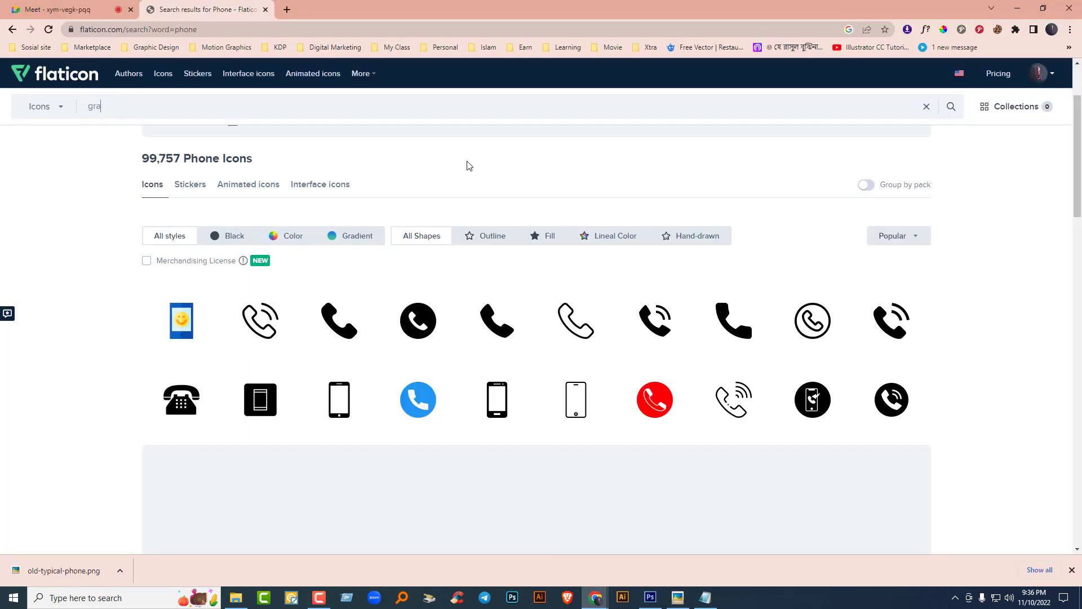
type("phic d")
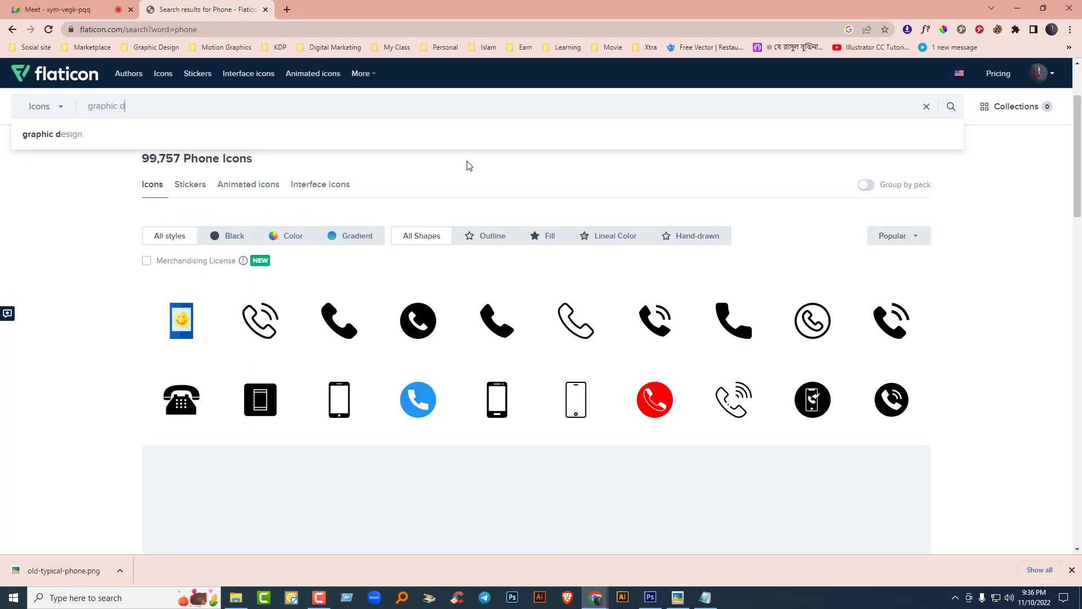
type("esign icon")
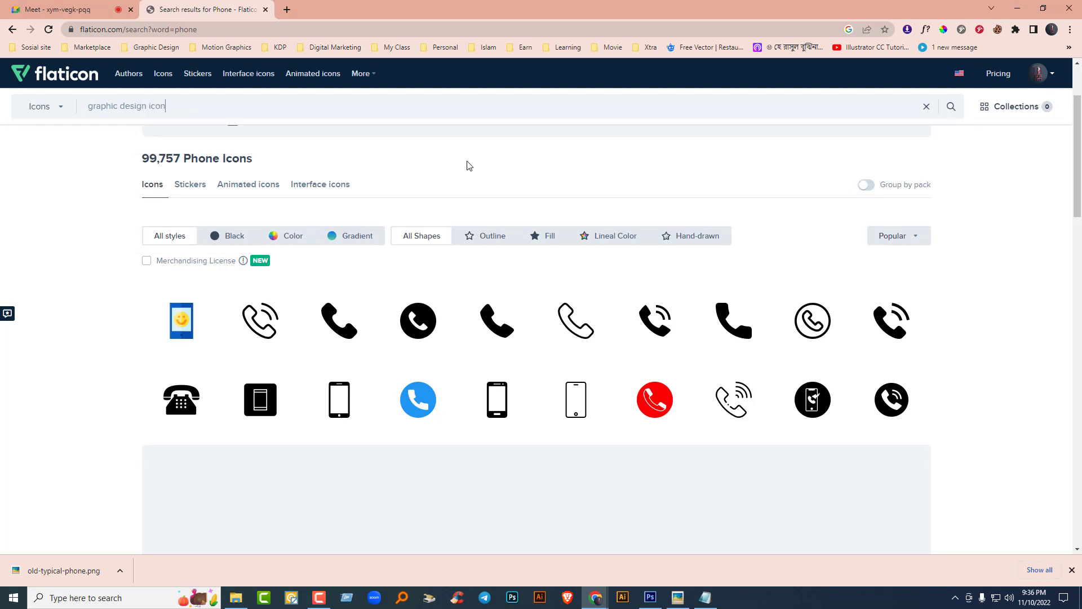
key("Return")
left_click(944, 16)
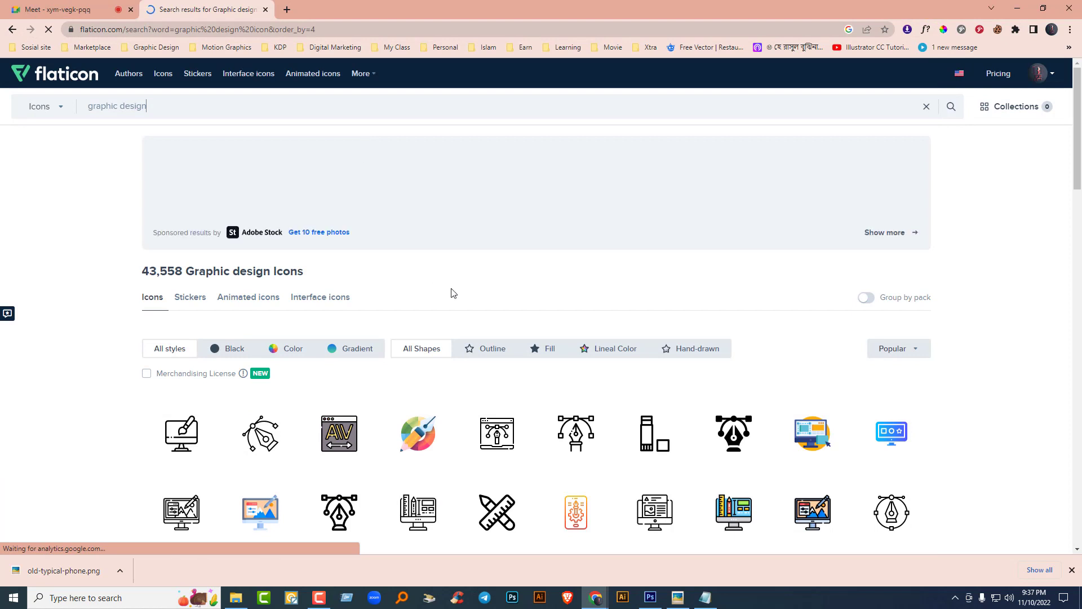
Step: Download the solid black Layers icon from the results as a free PNG and close its details
scroll(451, 292, "down", 5)
scroll(457, 291, "down", 1)
scroll(457, 288, "down", 4)
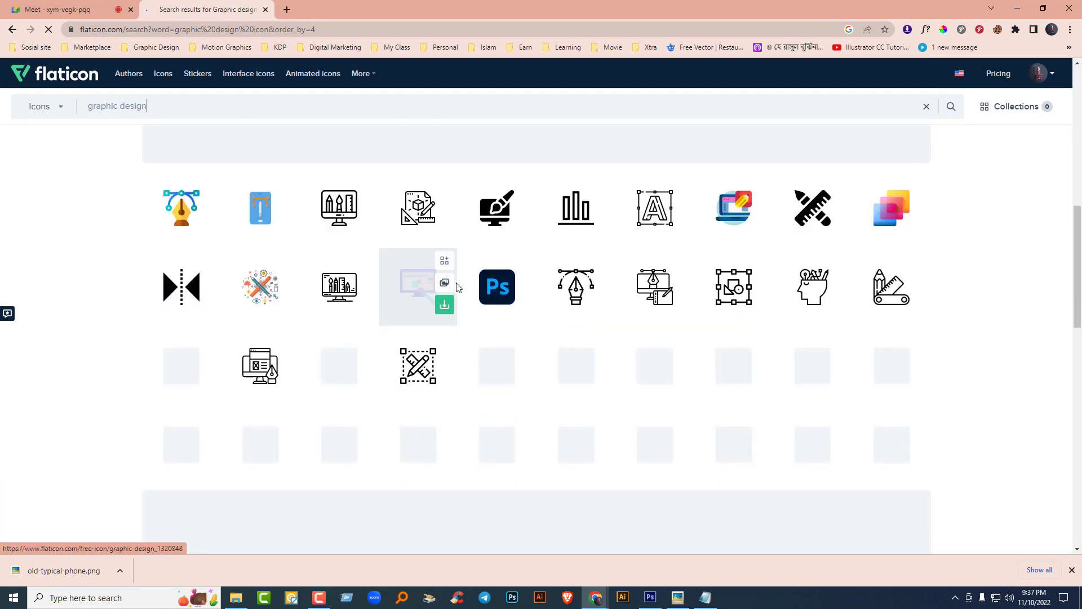
left_click(422, 433)
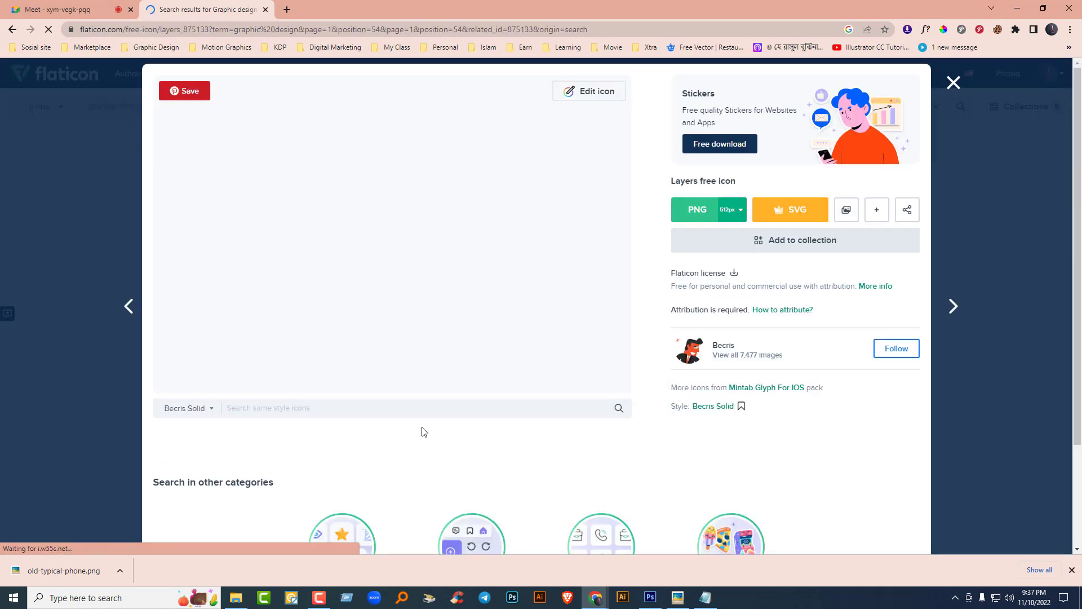
mouse_move(709, 213)
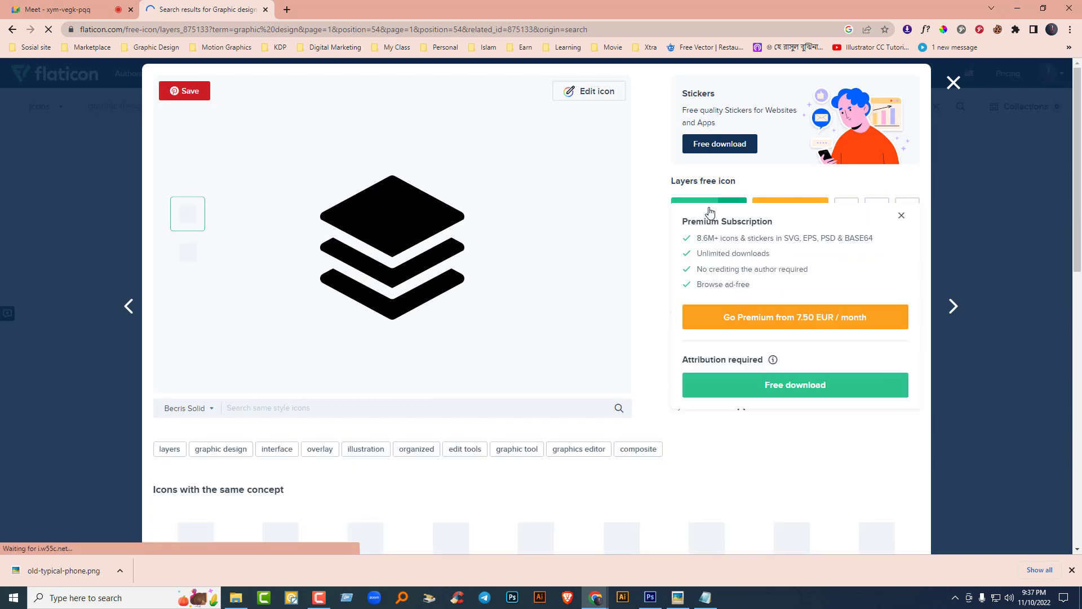
left_click(797, 389)
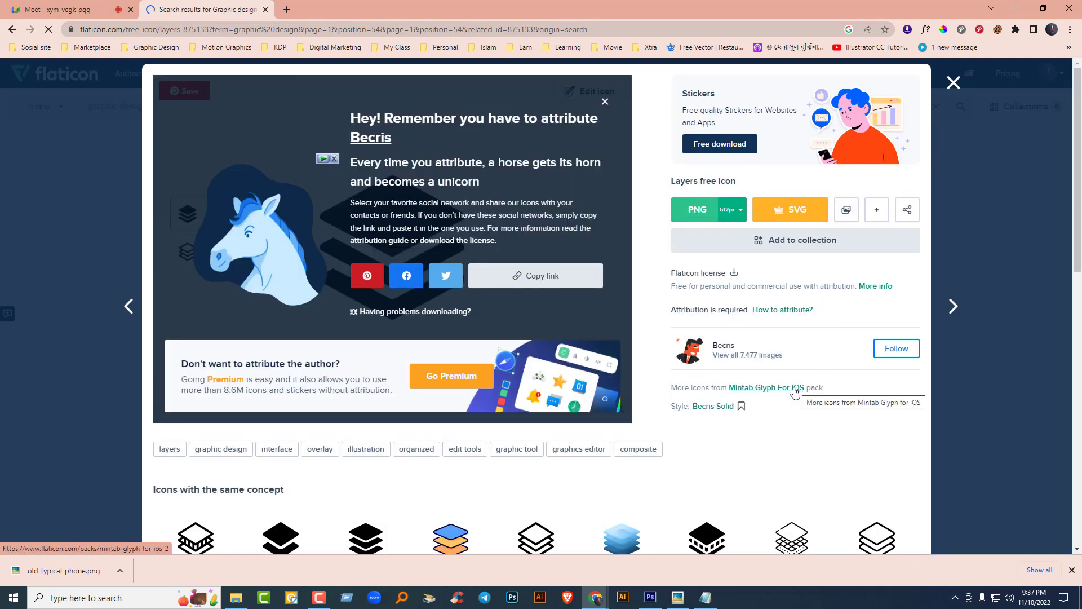
left_click(953, 83)
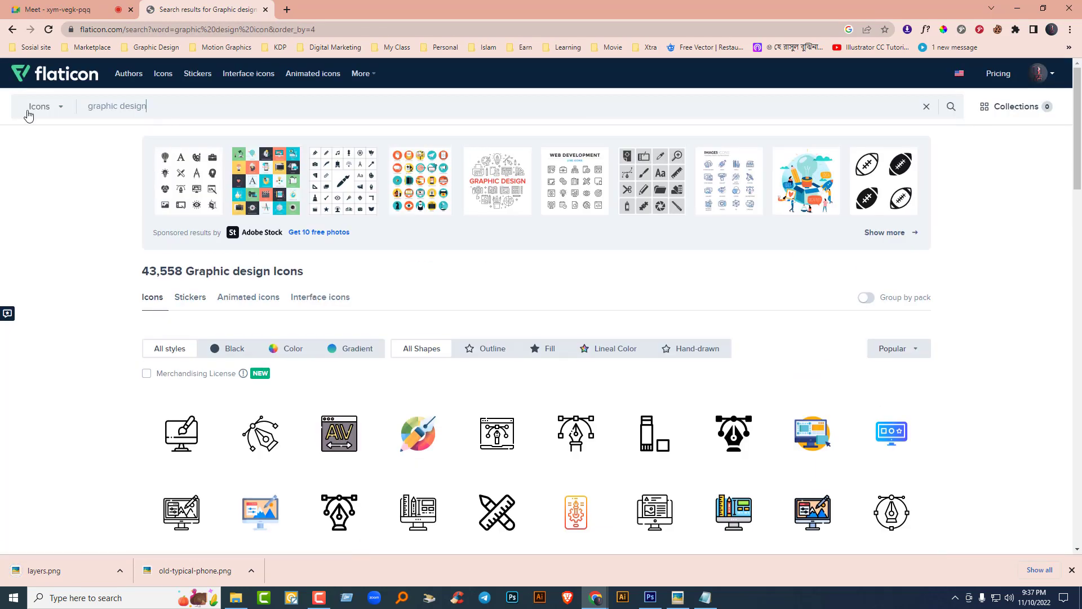
Step: Search Flaticon for "digital marketing icon"
key("ctrl+a")
type("digital marketing icon")
key("Return")
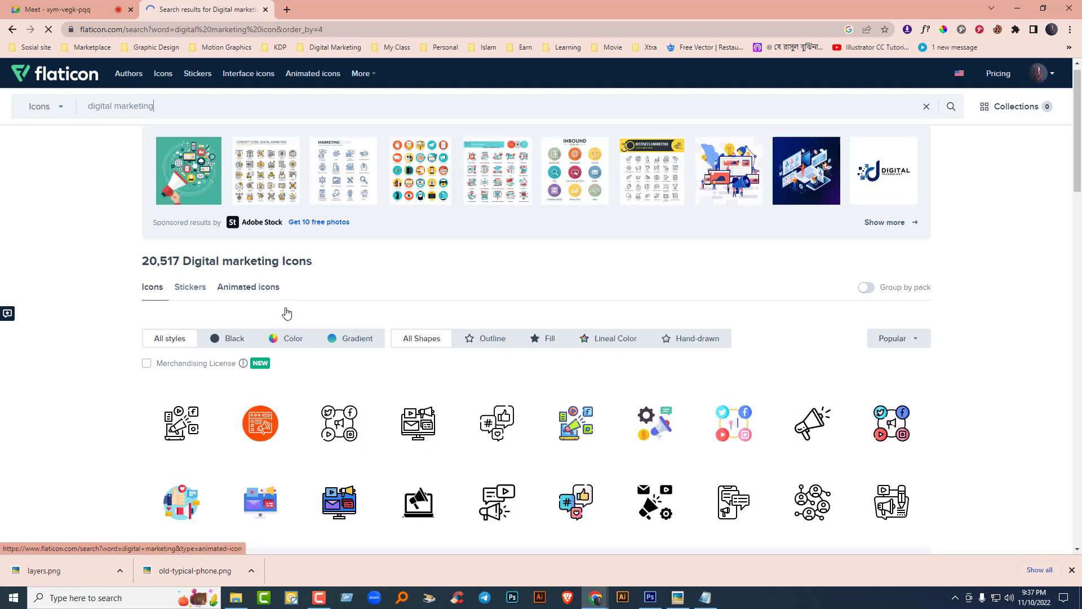
Step: Download the solid black megaphone Digital Marketing icon with speech bubbles as a free PNG and close its details
scroll(285, 304, "down", 4)
scroll(616, 316, "down", 4)
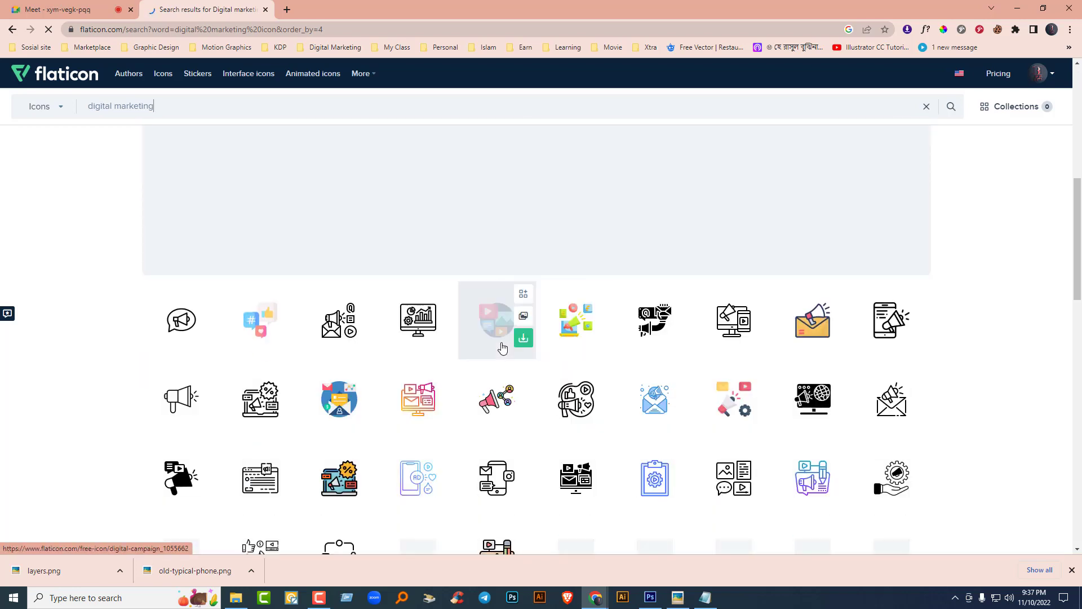
scroll(513, 343, "down", 2)
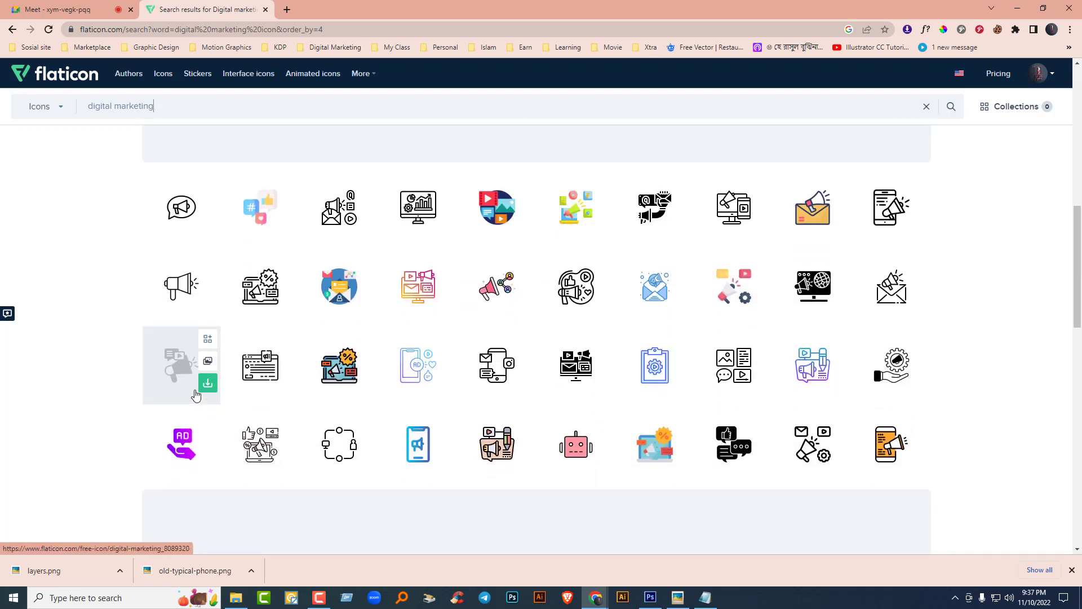
left_click(183, 363)
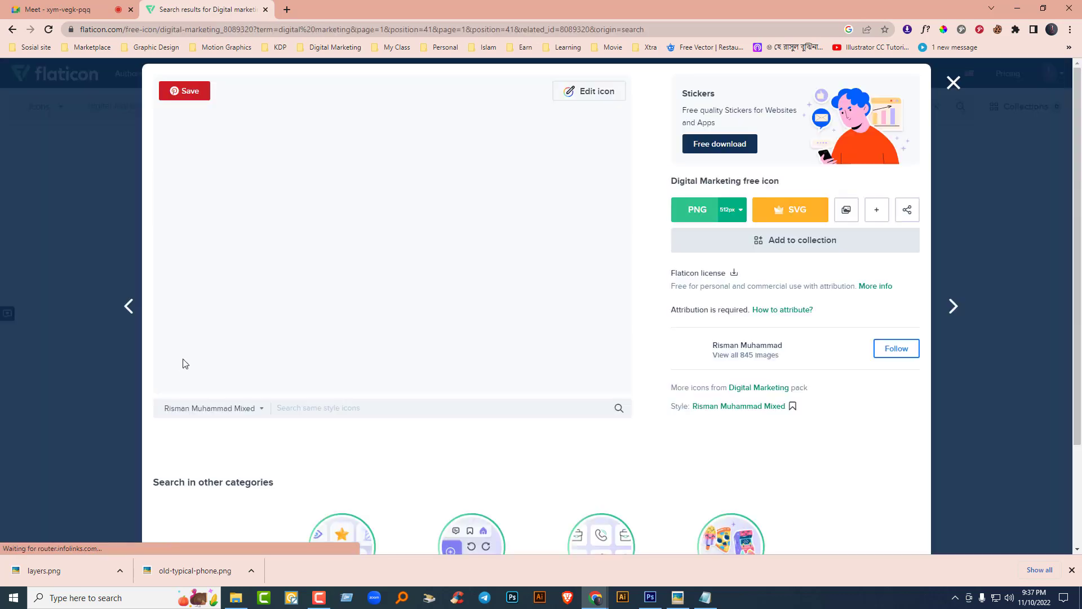
left_click(684, 211)
left_click(806, 386)
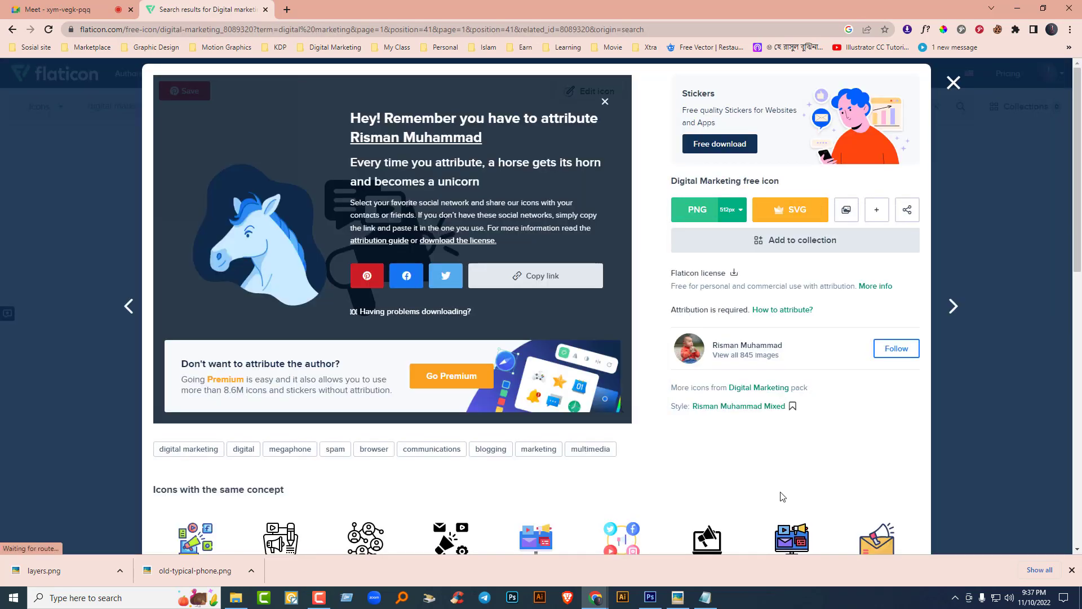
left_click(953, 83)
Step: Search Flaticon for "web" in place of the digital marketing search
triple_click(191, 105)
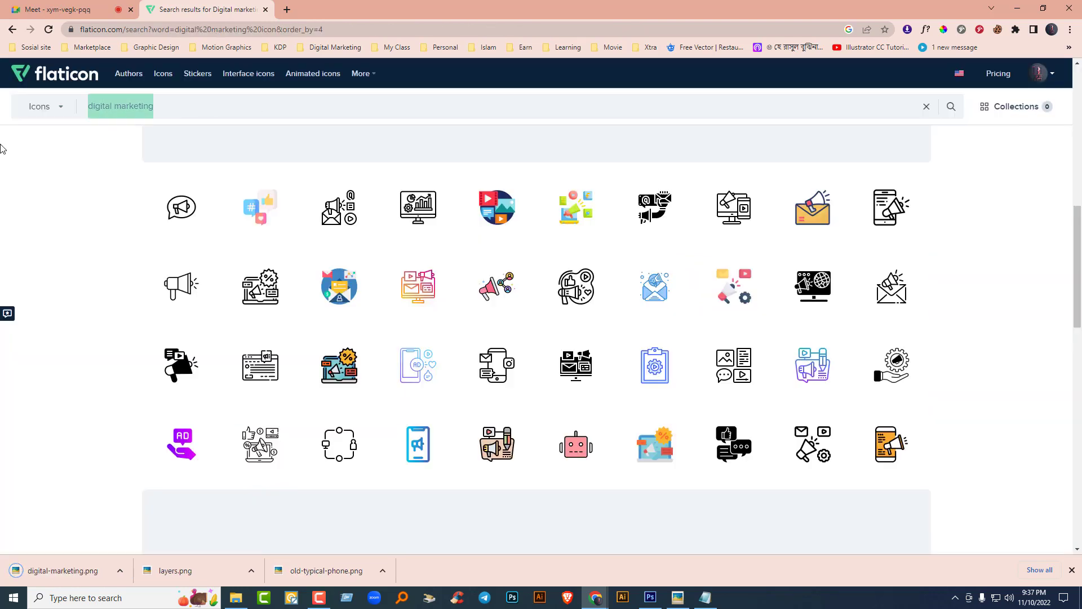
type("web")
key("Return")
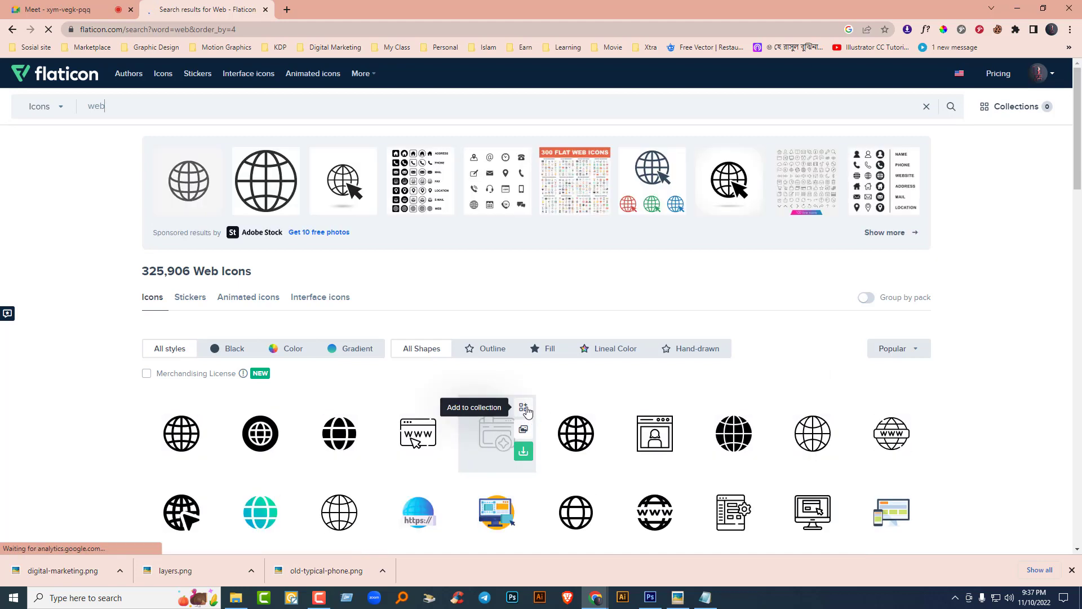
Step: Download the solid black Global globe icon as a free PNG and return to the flyer in Photoshop
scroll(525, 411, "down", 1)
left_click(711, 389)
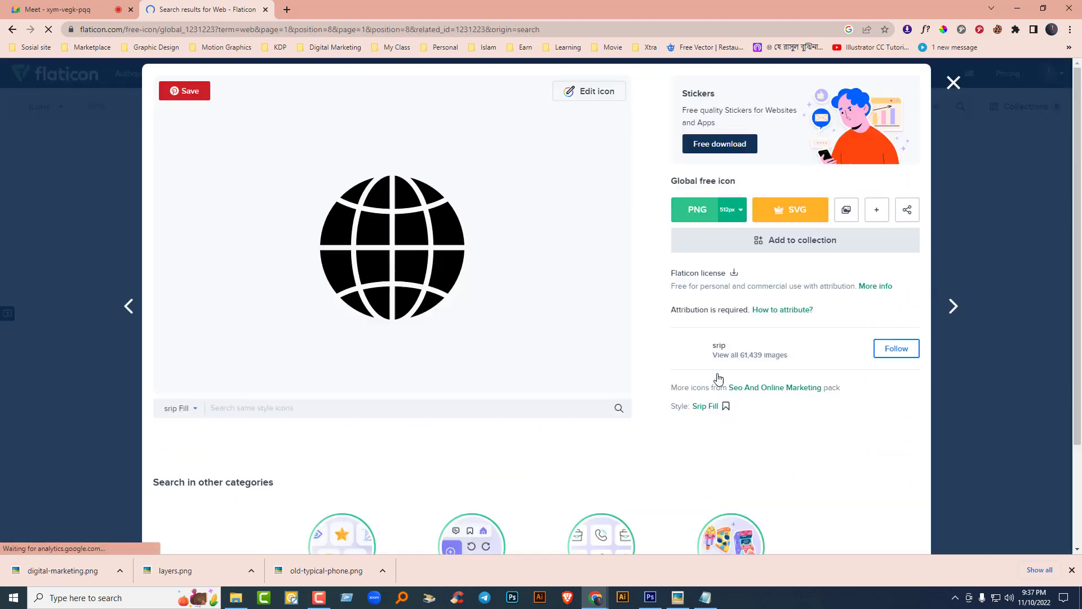
left_click(692, 217)
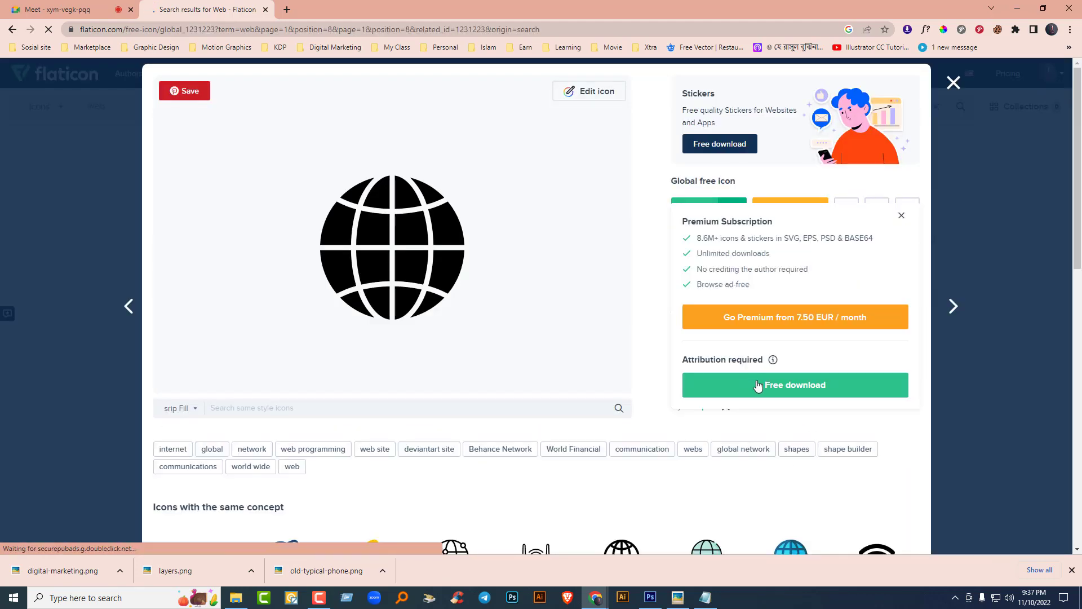
left_click(759, 383)
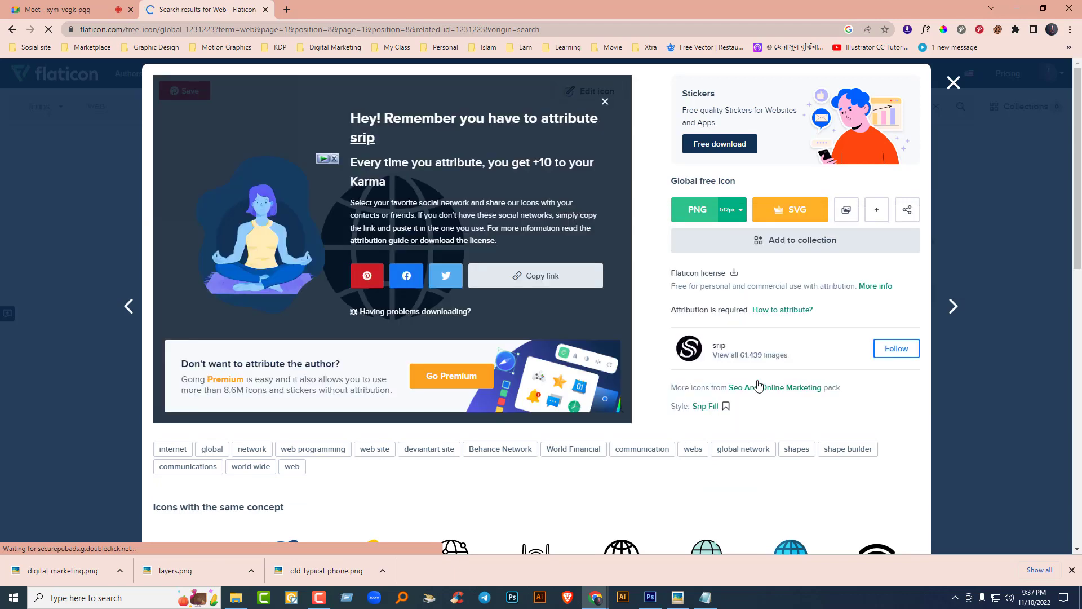
key("alt+Tab")
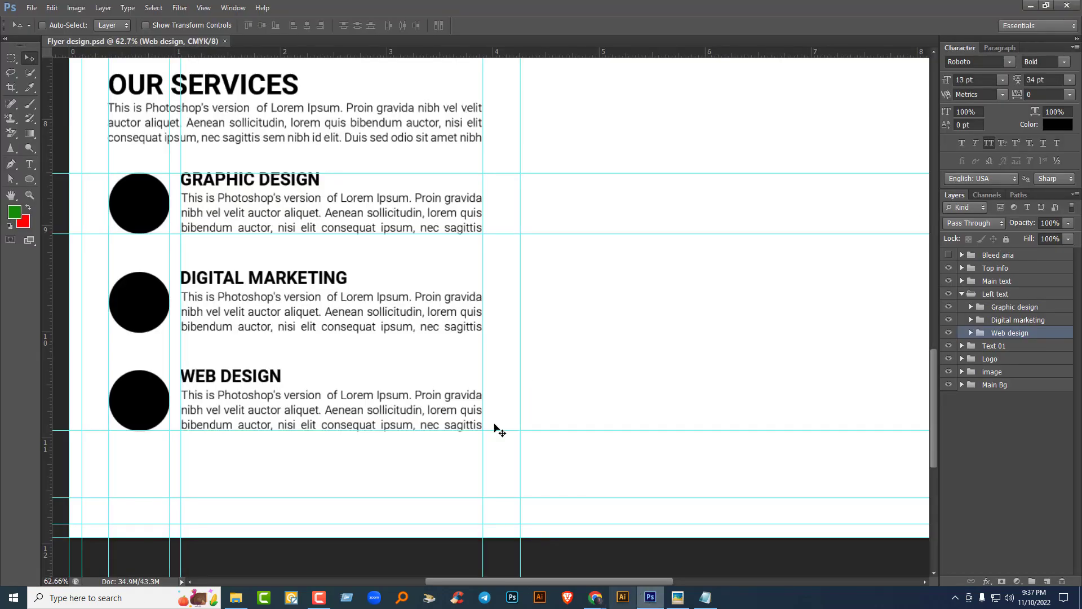
Step: Place global.png as a small globe icon, scaled to about 11.33%, beside the Digital Marketing text
left_click(33, 8)
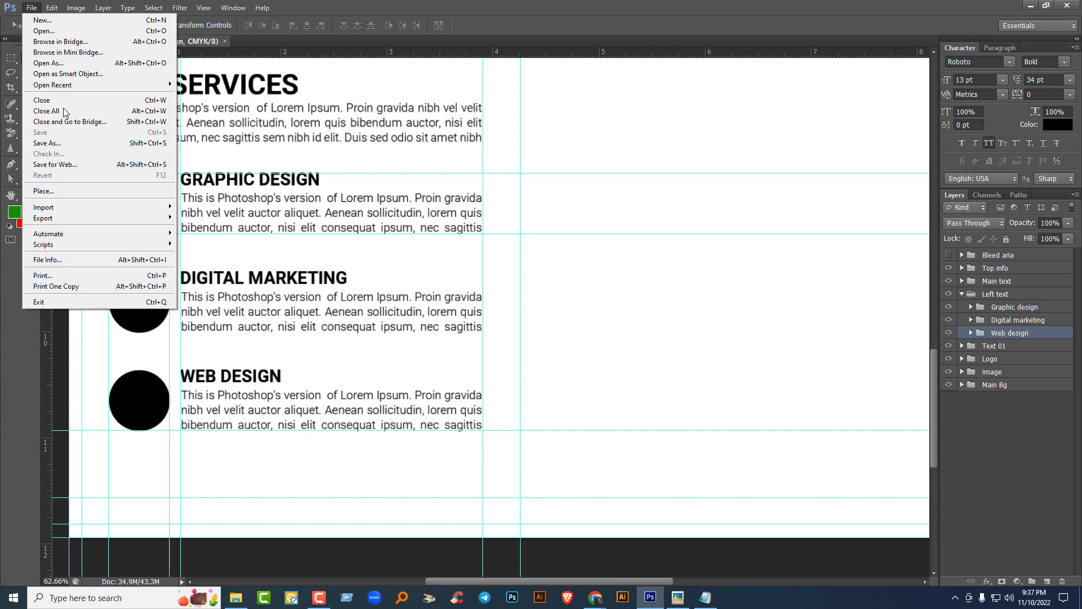
left_click(57, 190)
left_click(465, 186)
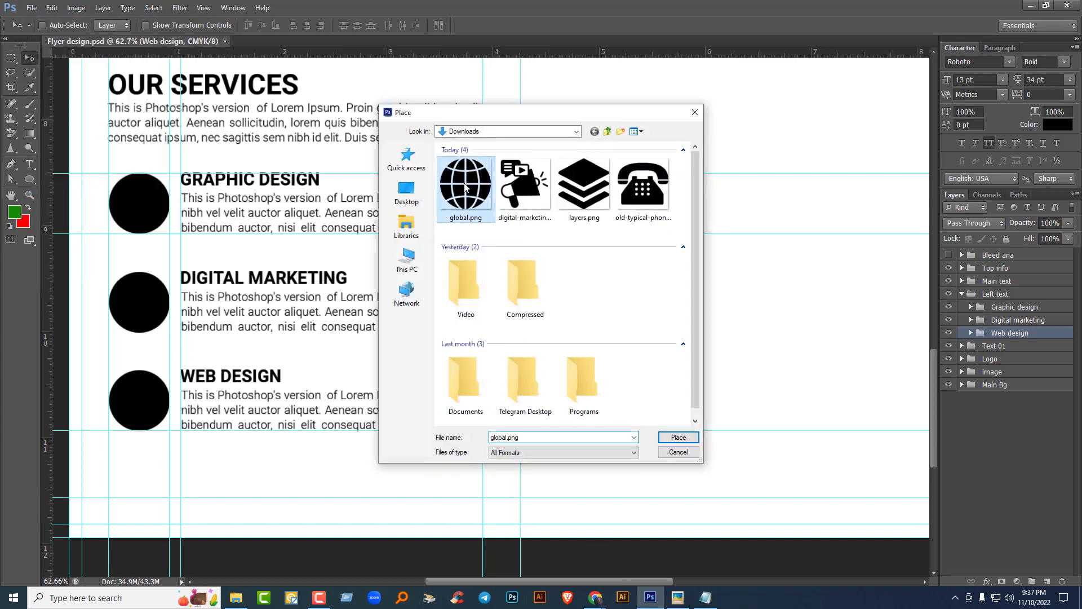
left_click(668, 437)
scroll(756, 310, "down", 3)
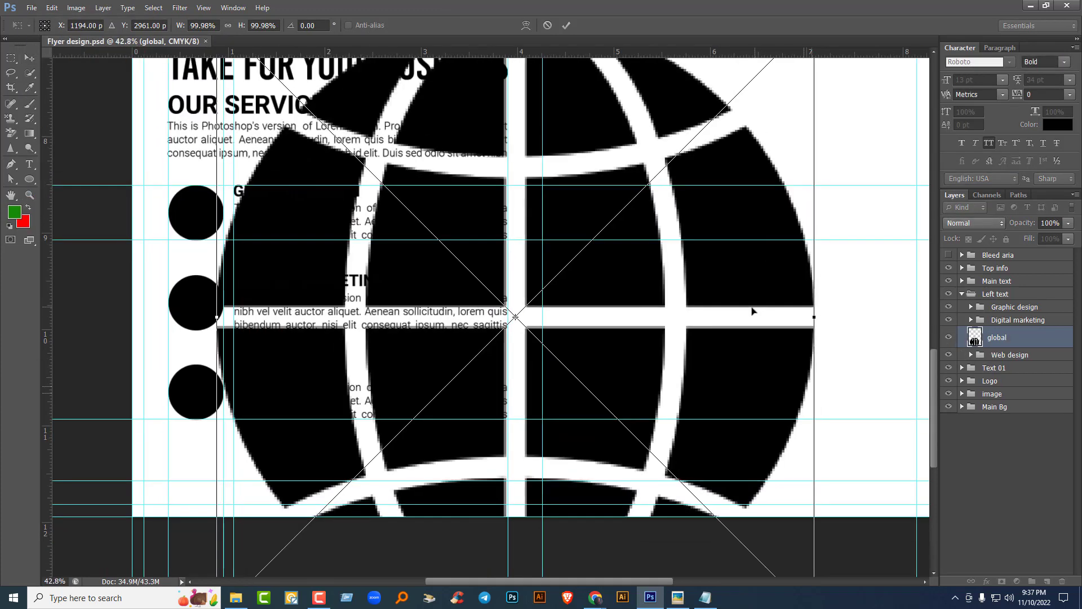
left_click_drag(798, 107, 636, 309)
double_click(599, 318)
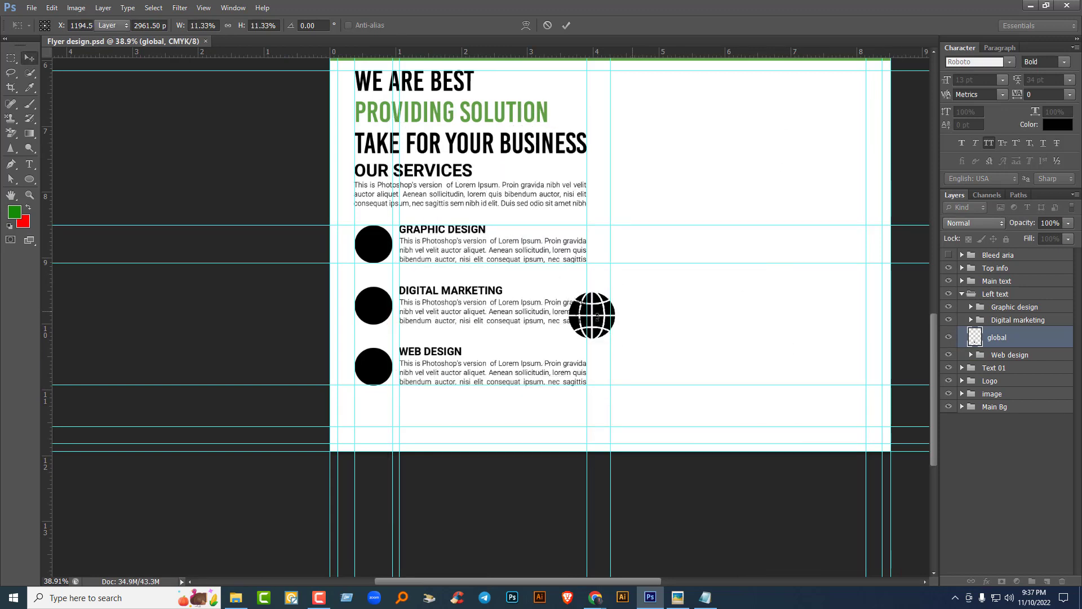
Step: Rename the globe layer to Web, put it in the Web design group and hide that group
double_click(999, 337)
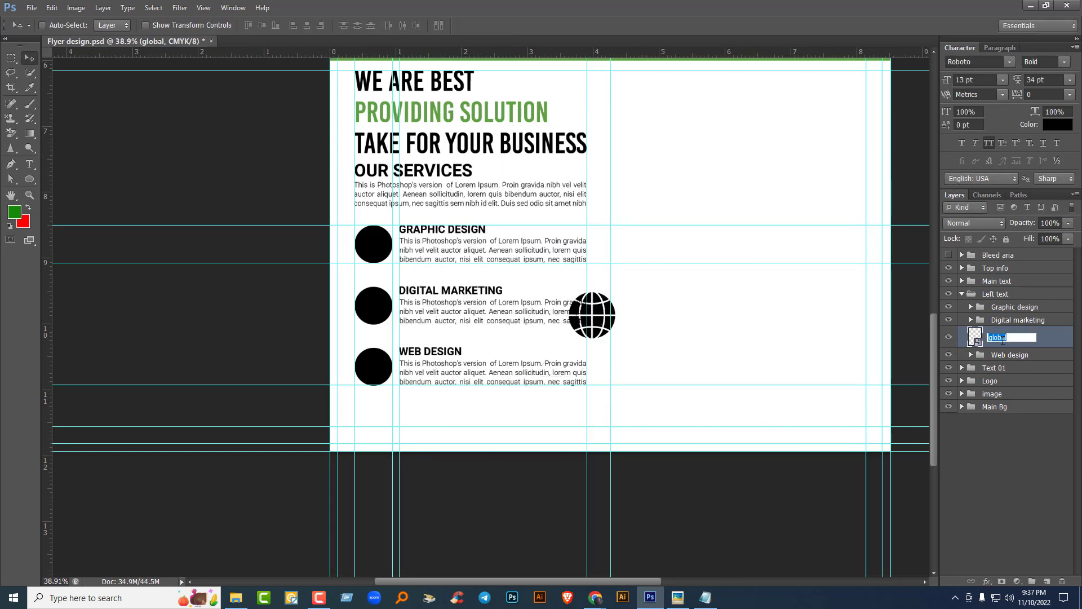
type("Web")
key("Return")
left_click_drag(1001, 338, 1004, 355)
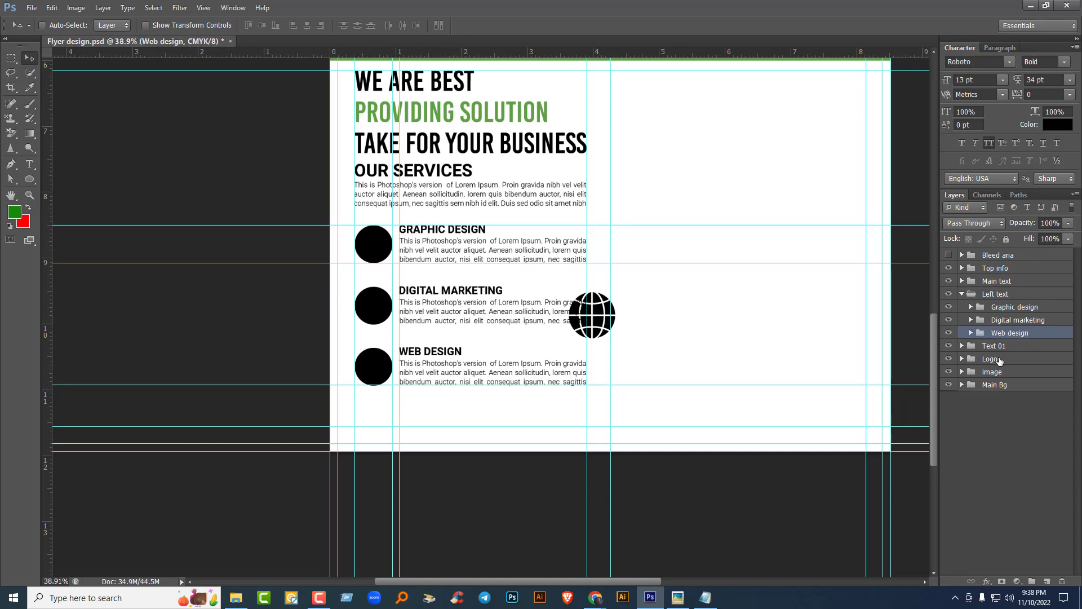
left_click(949, 332)
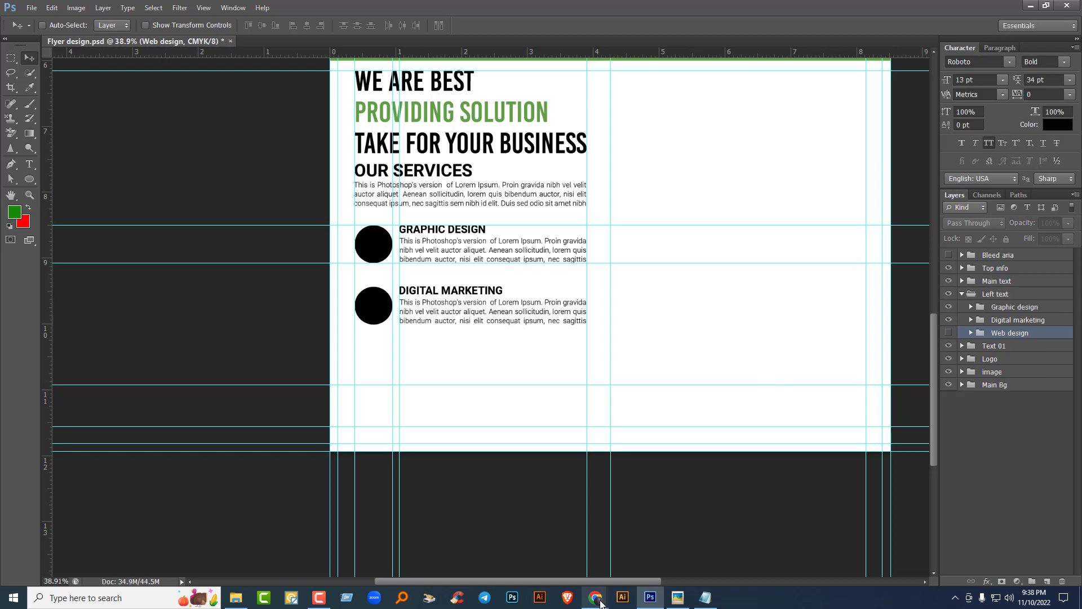
Step: Close the Global icon's details on Flaticon in Chrome and return to the flyer in Photoshop
mouse_move(584, 590)
left_click(555, 566)
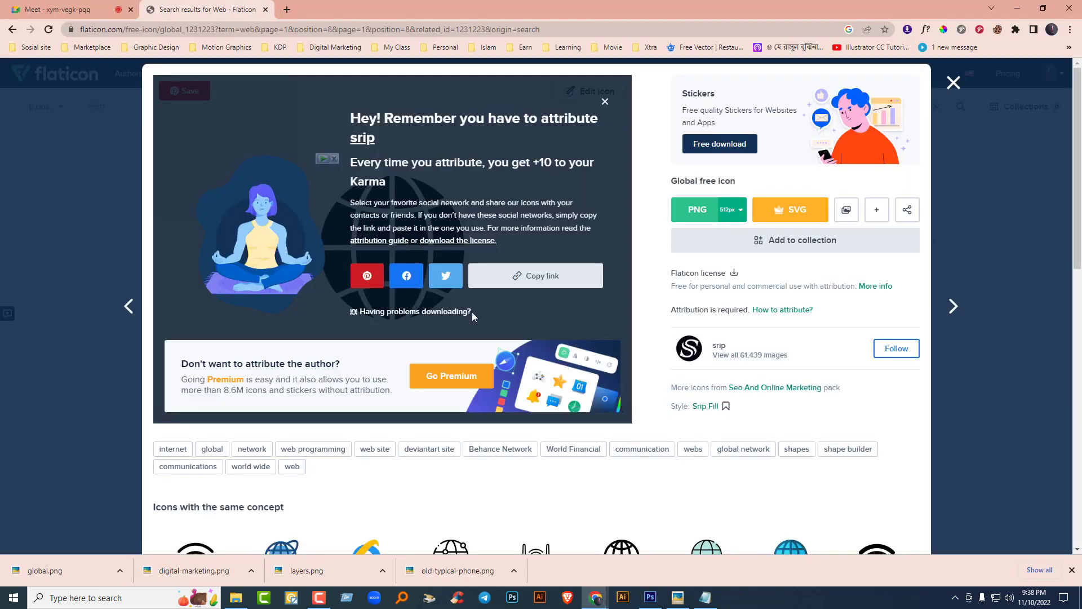
left_click(953, 83)
left_click(650, 598)
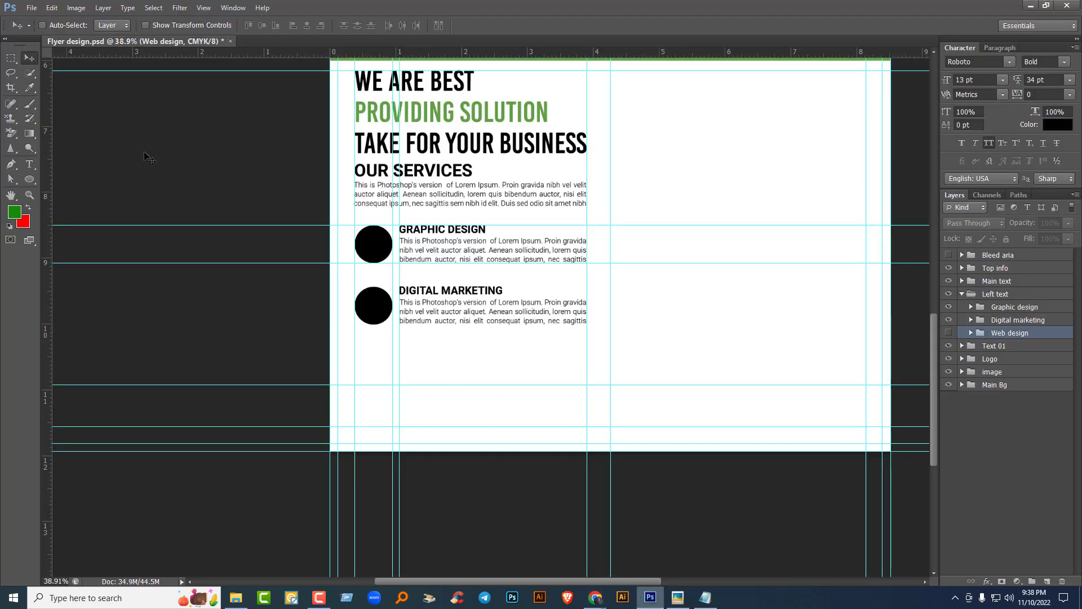
Step: Place digital-marketing.png in the empty area beside the services column, scaled to about 24%
left_click(28, 6)
left_click(62, 190)
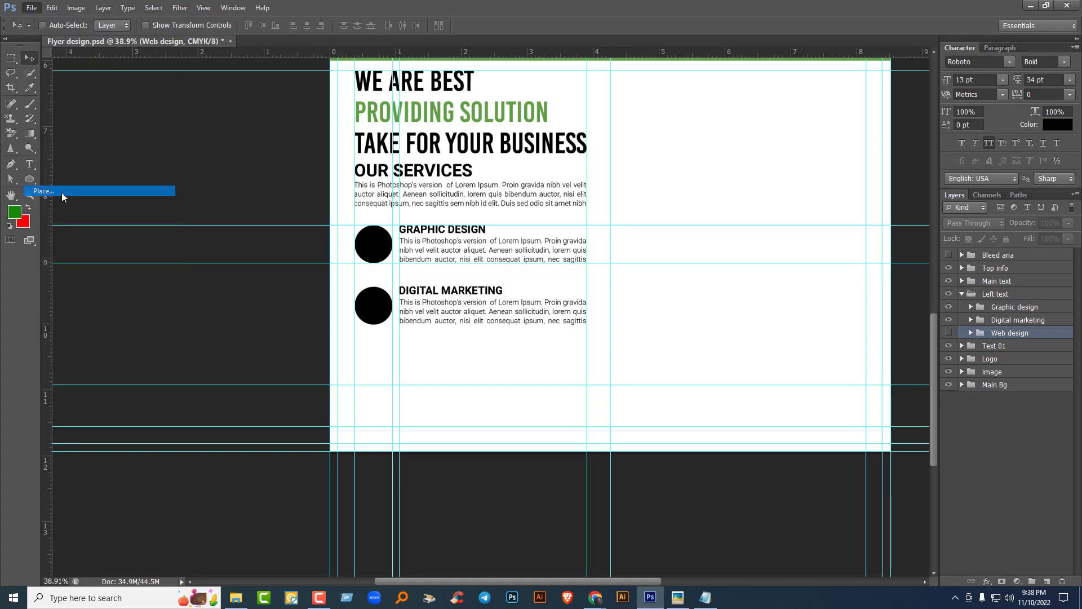
left_click(525, 186)
left_click(675, 436)
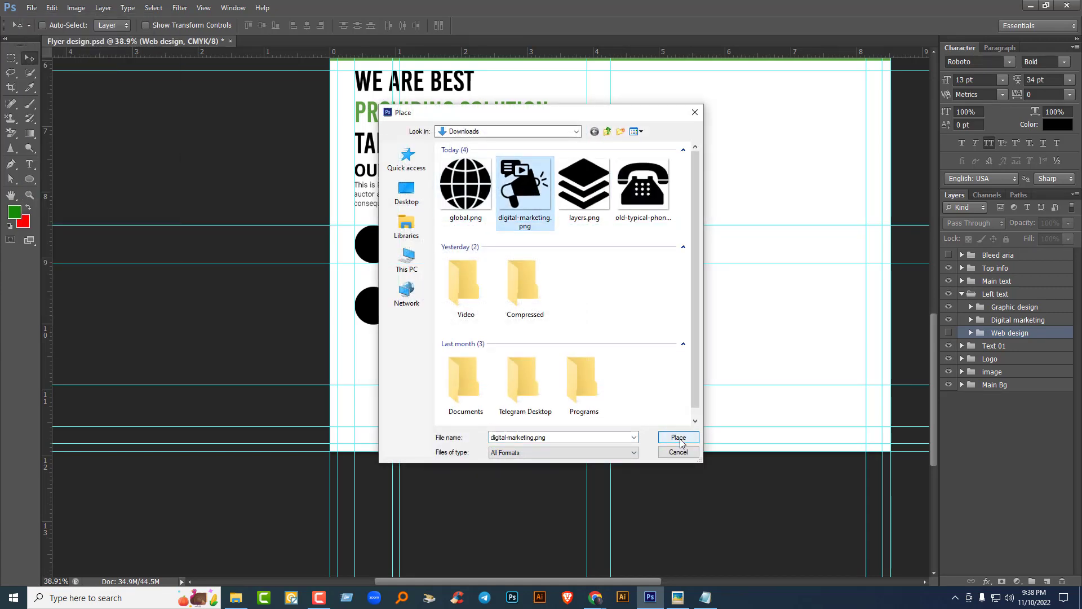
left_click_drag(668, 143, 666, 184)
key("Return")
Step: Put the megaphone icon layer in the Digital marketing group and hide that group
left_click_drag(1007, 341, 998, 320)
left_click(949, 320)
Step: Place layers.png below the Graphic Design block, scaled to about 8.6%
left_click(998, 307)
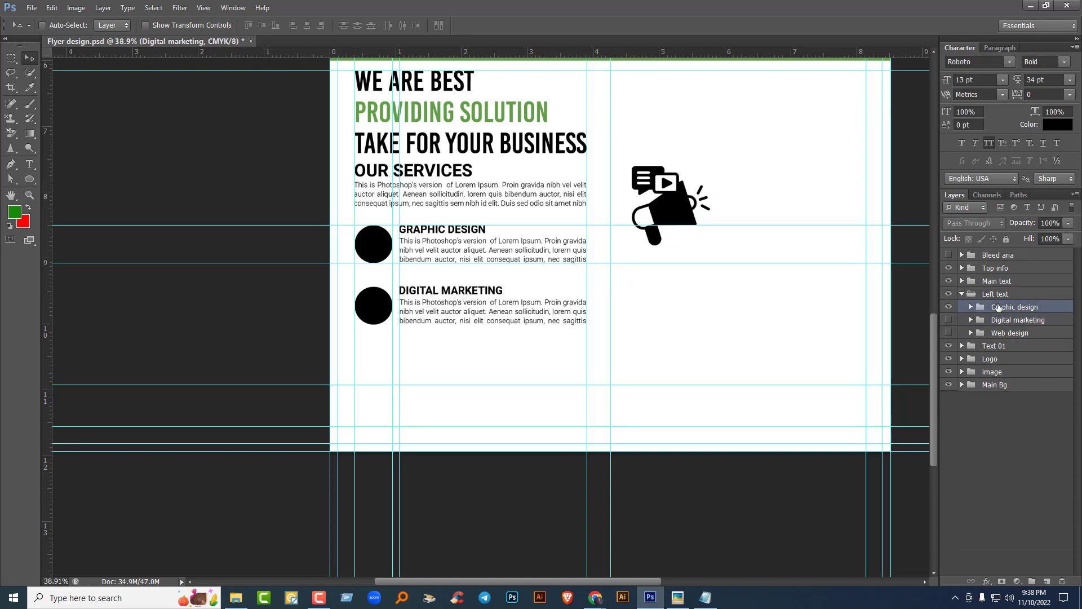
left_click(31, 7)
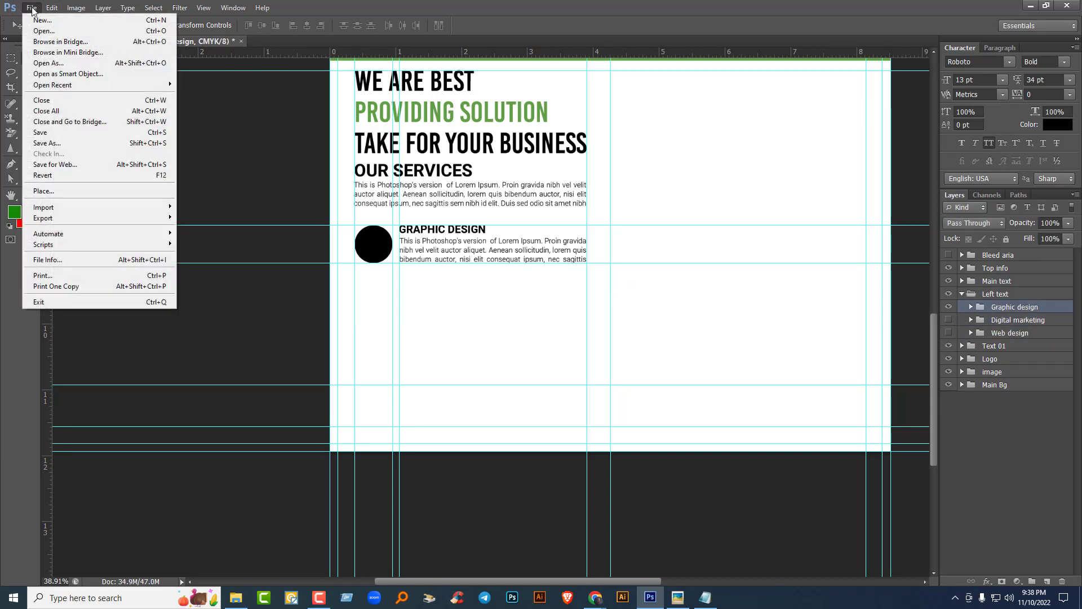
left_click(53, 195)
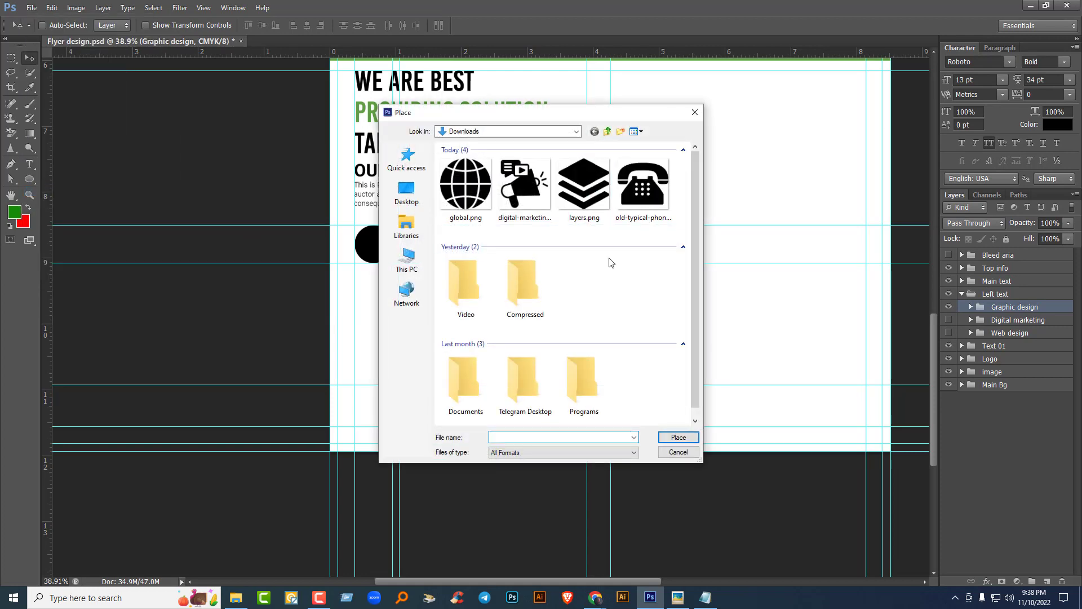
left_click(584, 186)
left_click(678, 438)
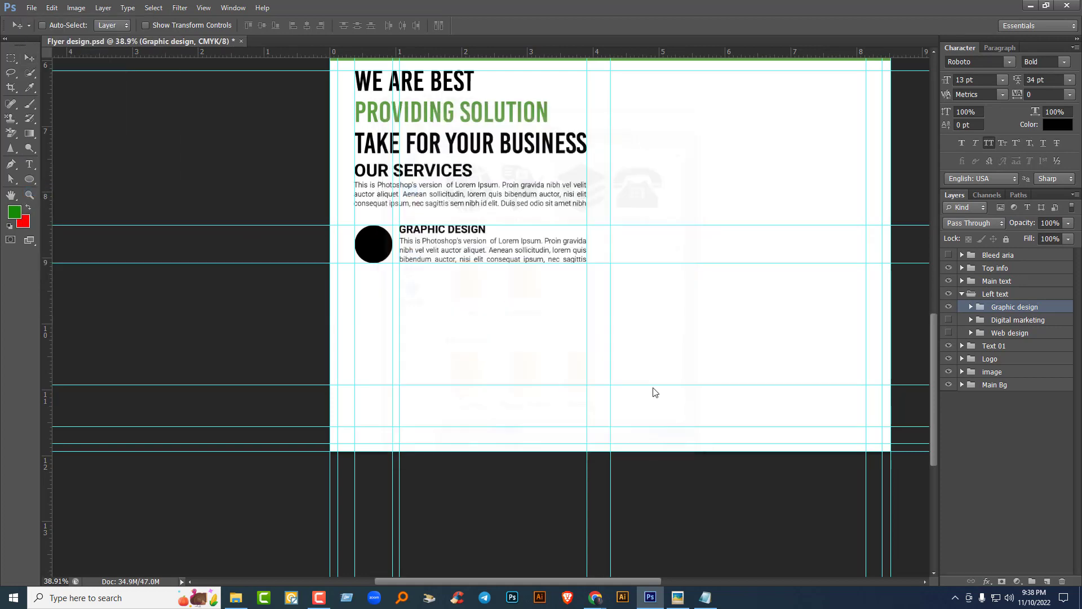
left_click_drag(578, 239, 507, 309)
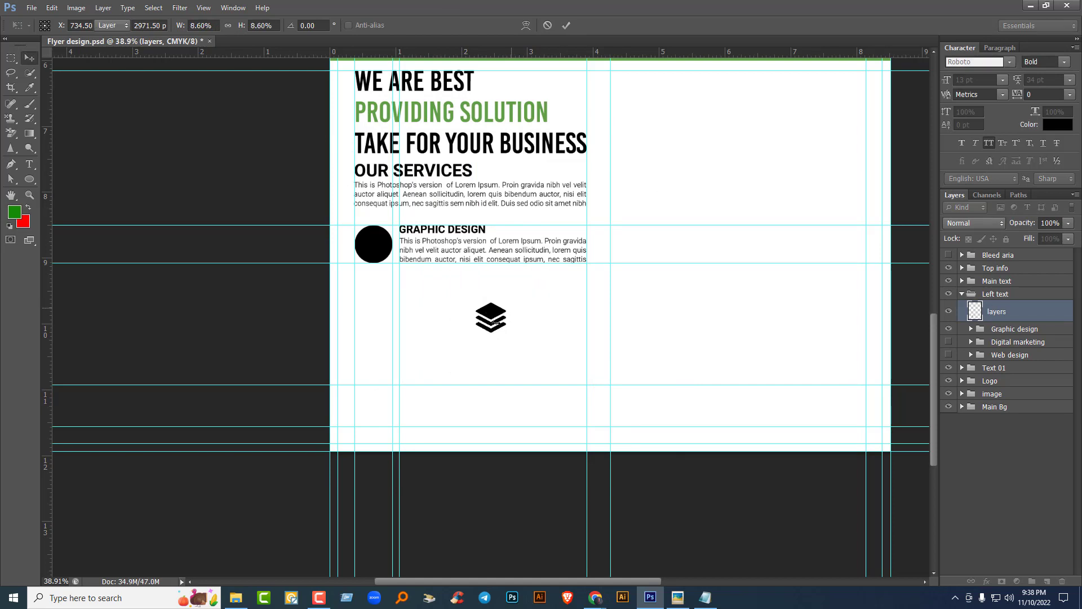
key("Return")
Step: Rename the layers icon's layer to Graphic and move it into the Graphic design group, directly above Ellipse 1
double_click(995, 312)
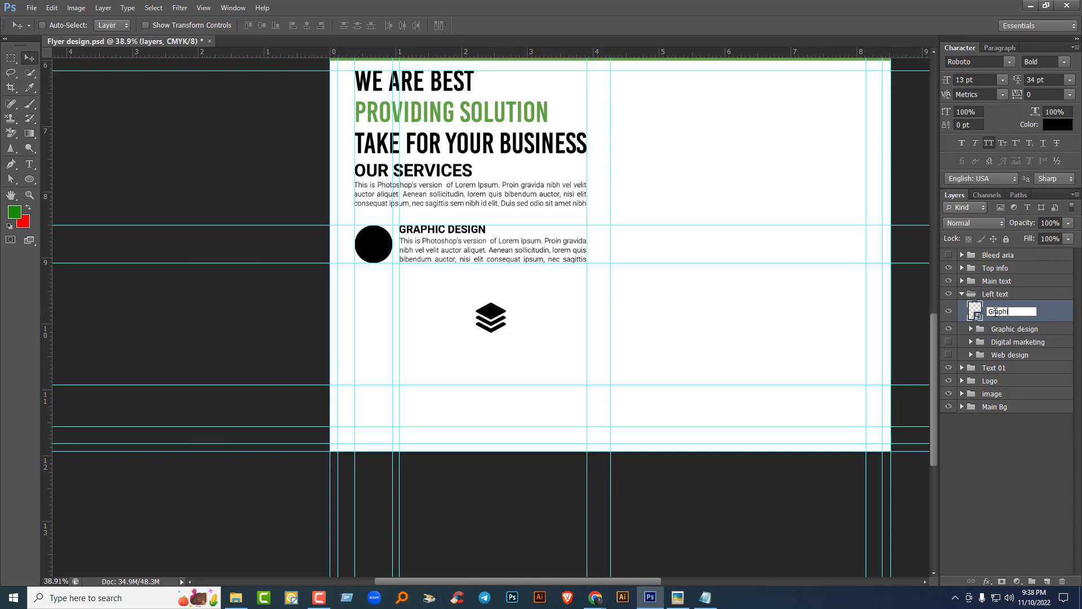
key("Return")
left_click_drag(995, 312, 975, 329)
left_click(970, 308)
left_click(970, 307)
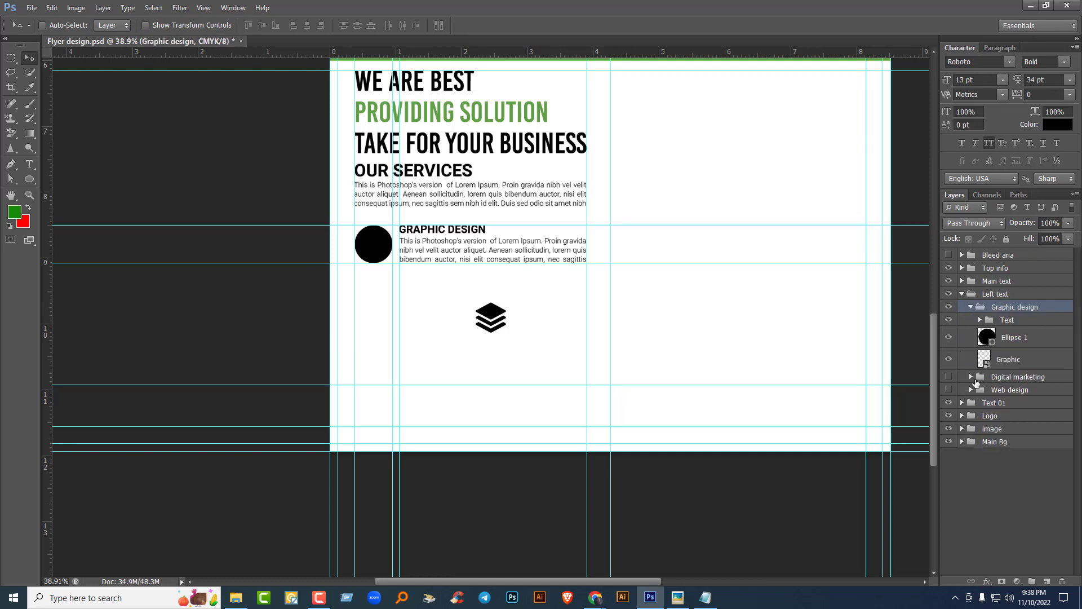
left_click_drag(1014, 366, 1032, 341)
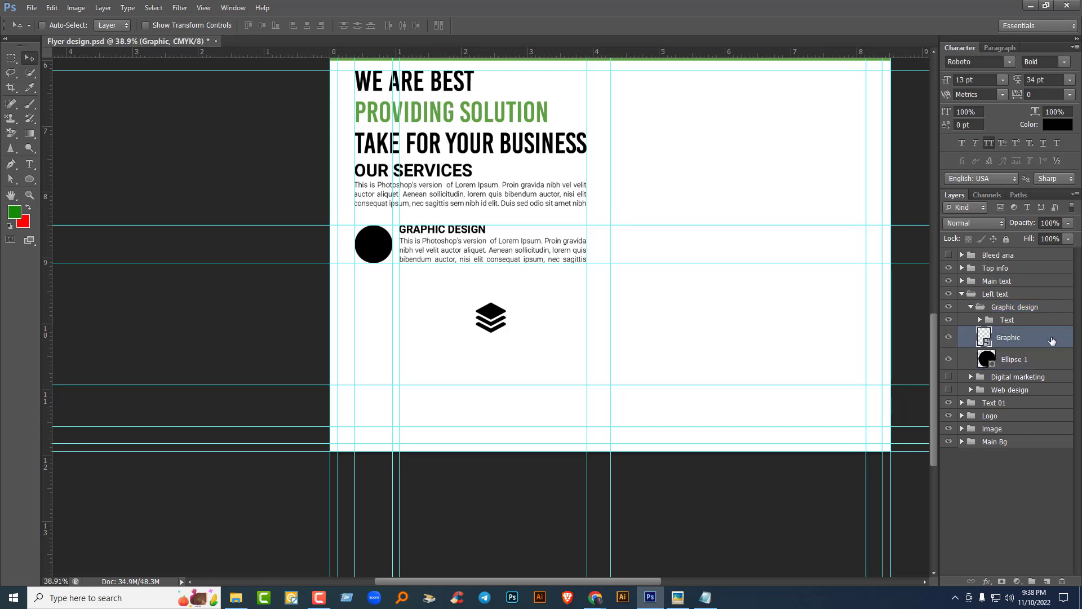
Step: Apply a white Color Overlay at 100% opacity to the Graphic icon layer
double_click(1054, 340)
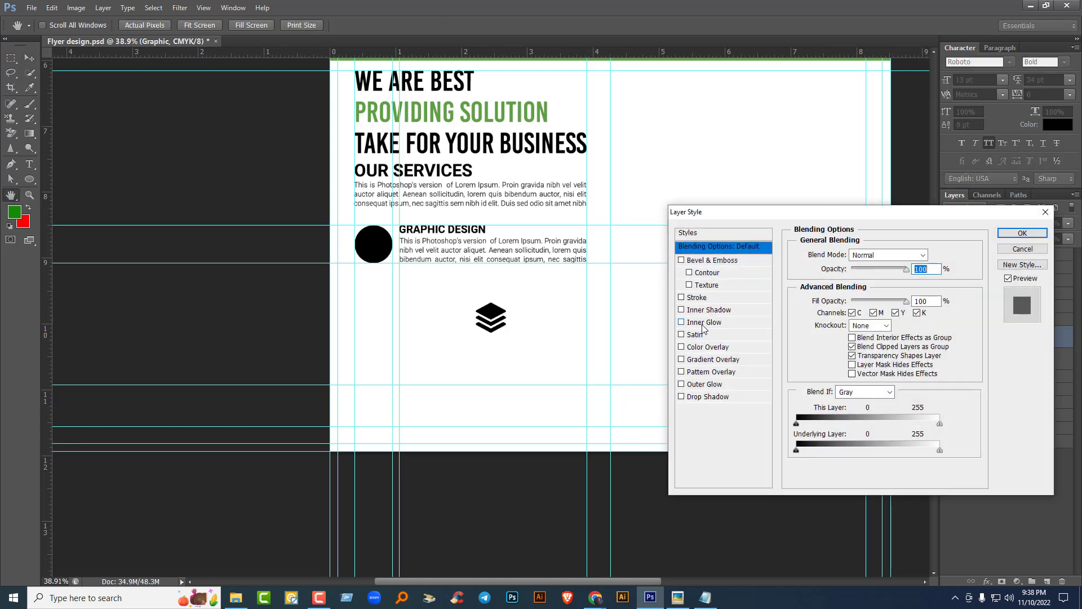
left_click(709, 350)
left_click(931, 256)
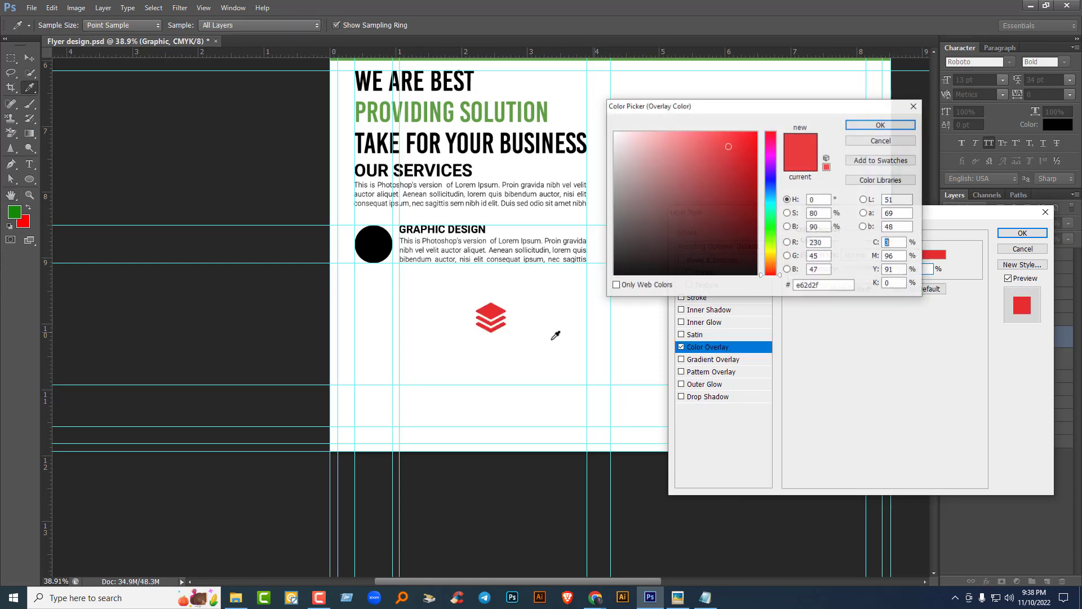
left_click(556, 333)
left_click(880, 125)
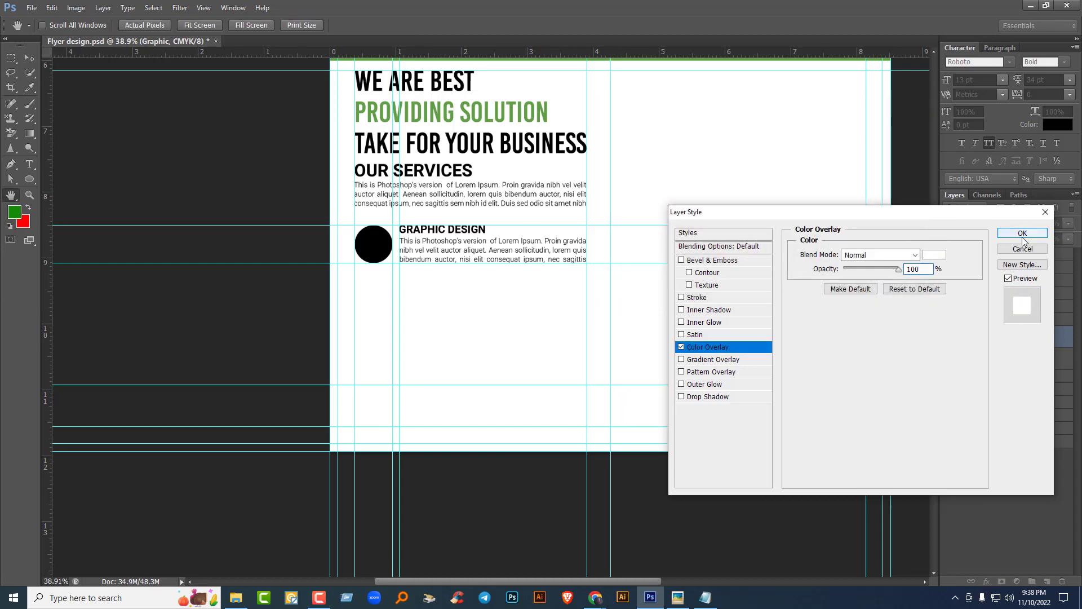
left_click(1022, 233)
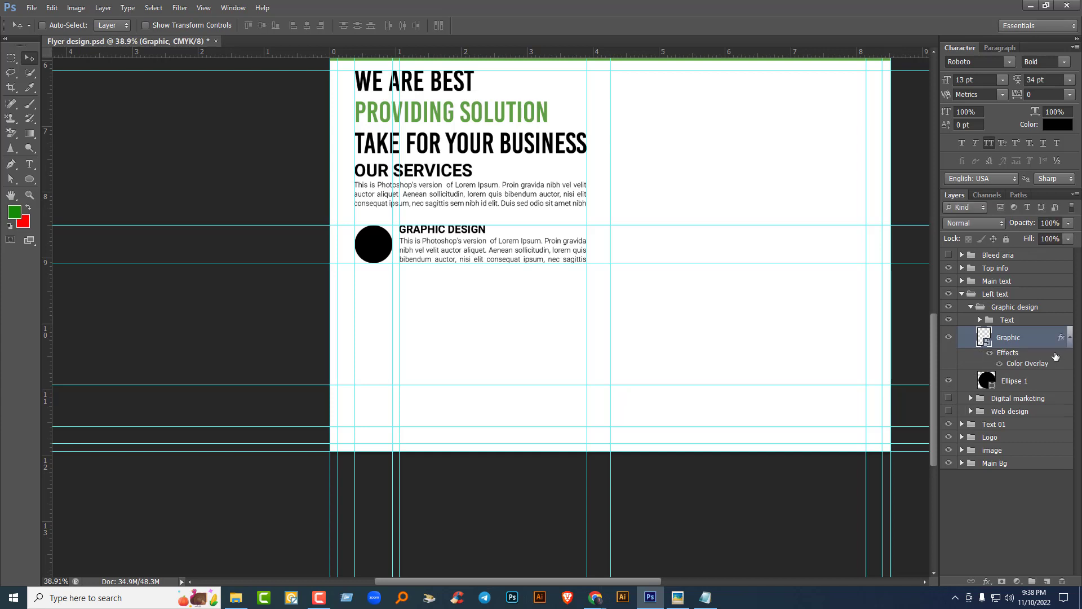
Step: Move the white Graphic icon into the black Graphic Design circle and scale it to about 4.9%
left_click_drag(548, 353, 389, 261)
key("ctrl+t")
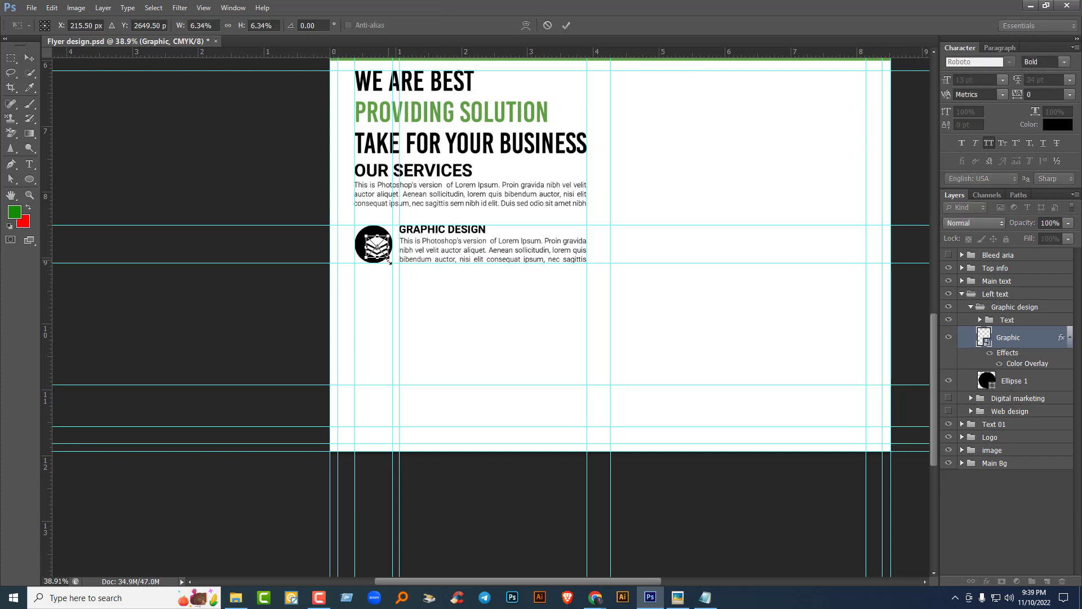
key("Return")
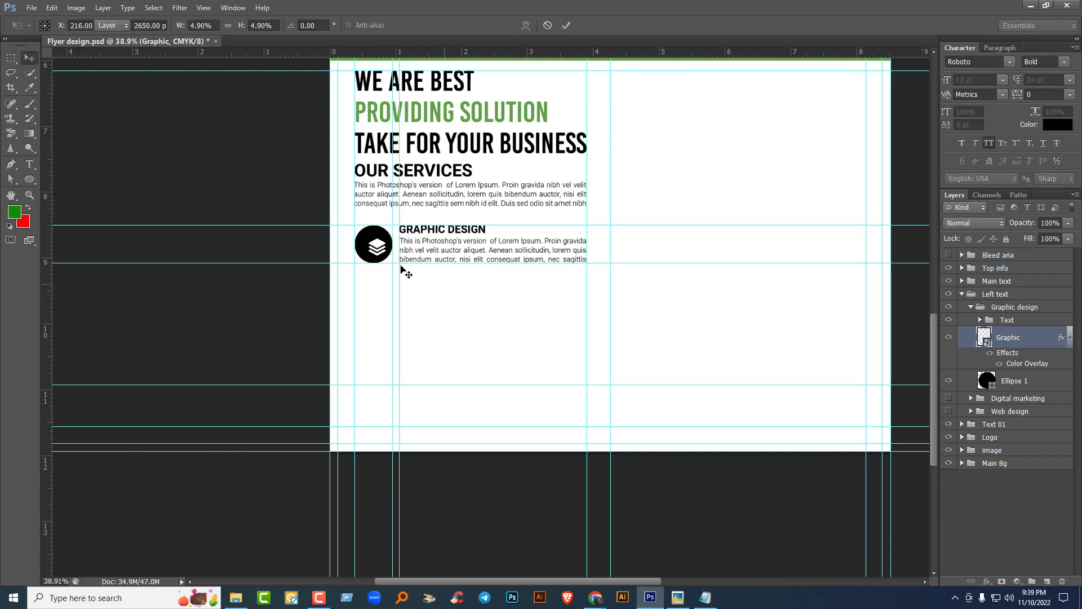
Step: Select the Graphic icon together with Ellipse 1 and align their horizontal centers
scroll(560, 336, "up", 4)
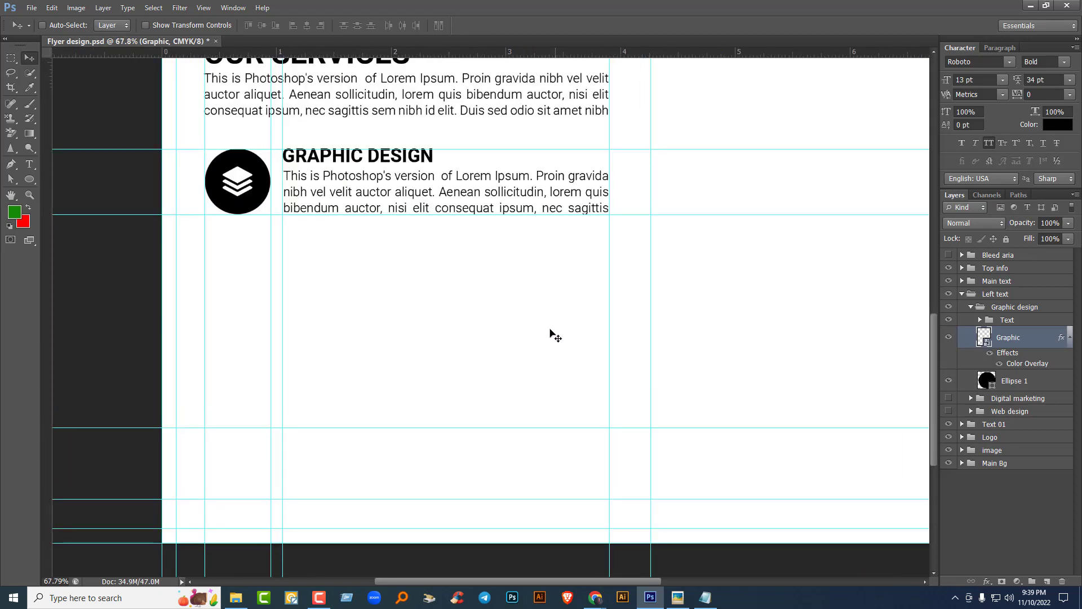
left_click_drag(453, 327, 634, 423)
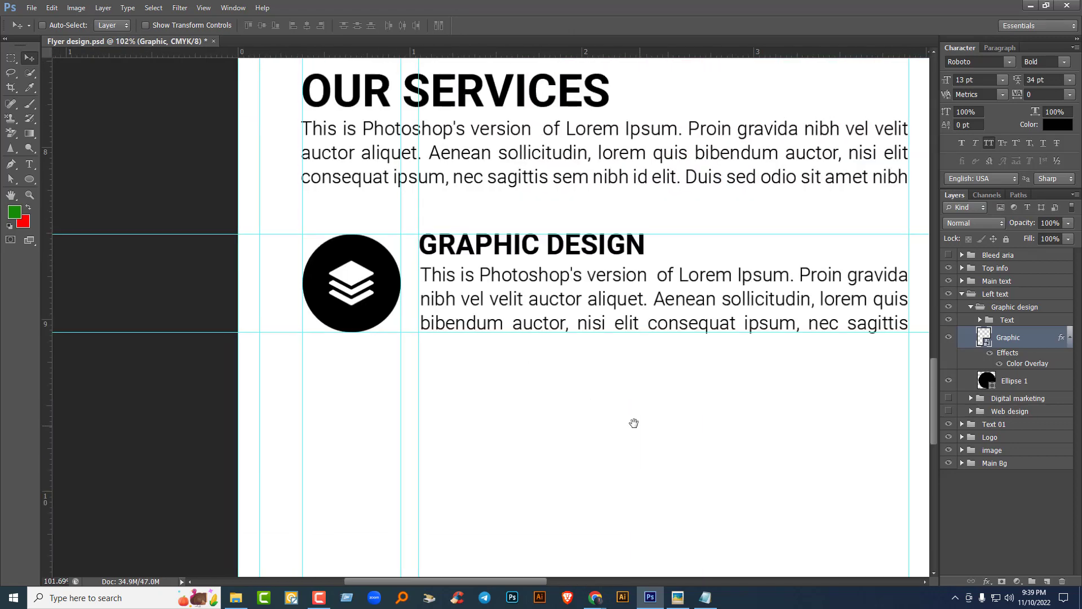
left_click(1068, 340)
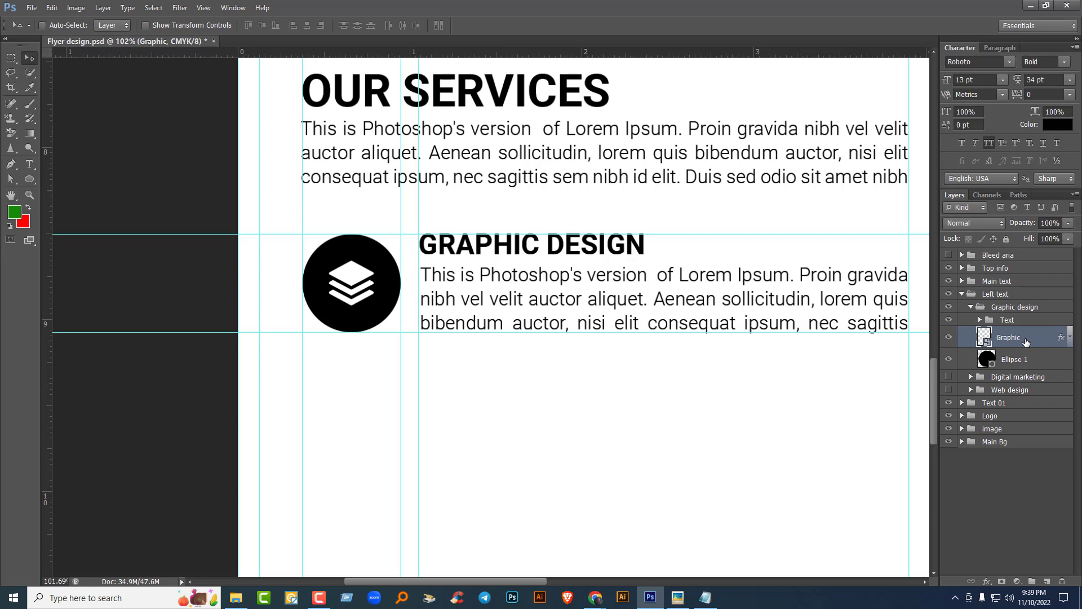
left_click(1043, 362, "shift")
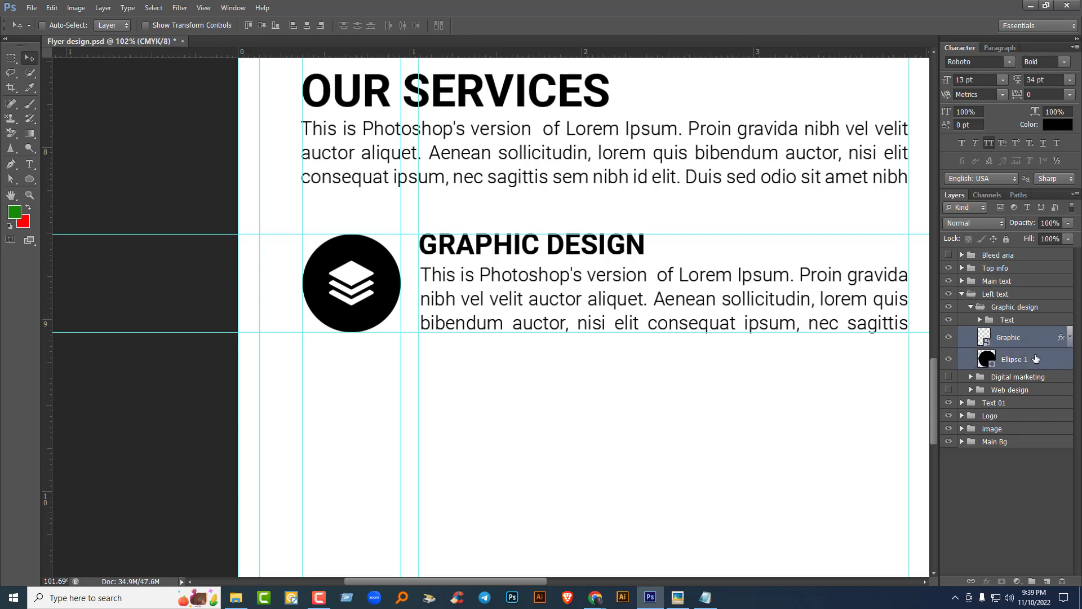
left_click(293, 25)
left_click(306, 25)
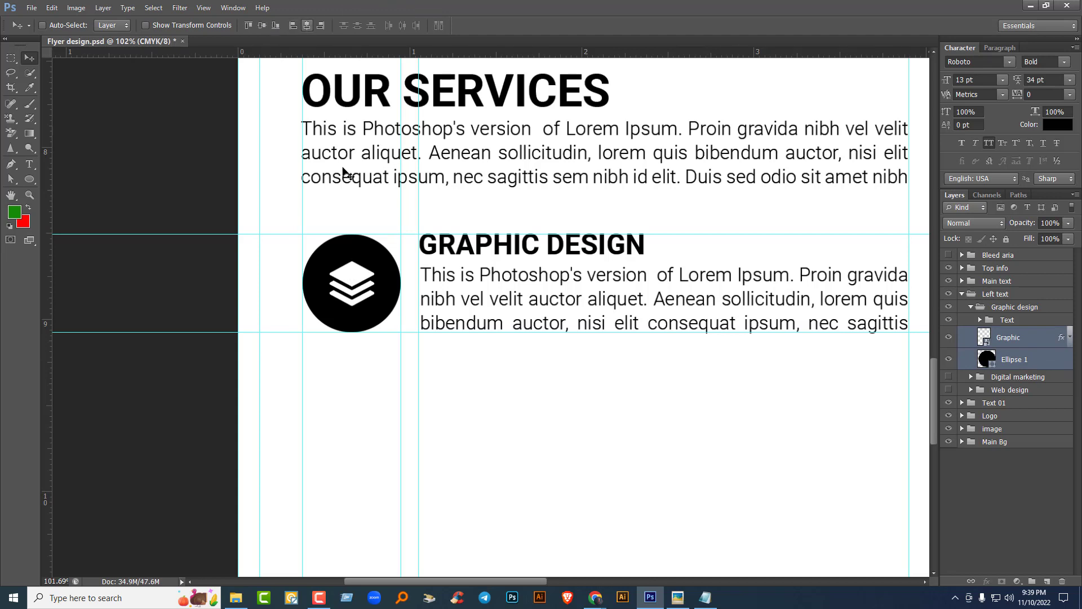
Step: Add vertical guides along the left and right edges of the icon in the Graphic Design circle
left_click_drag(49, 157, 374, 218)
left_click_drag(47, 143, 326, 203)
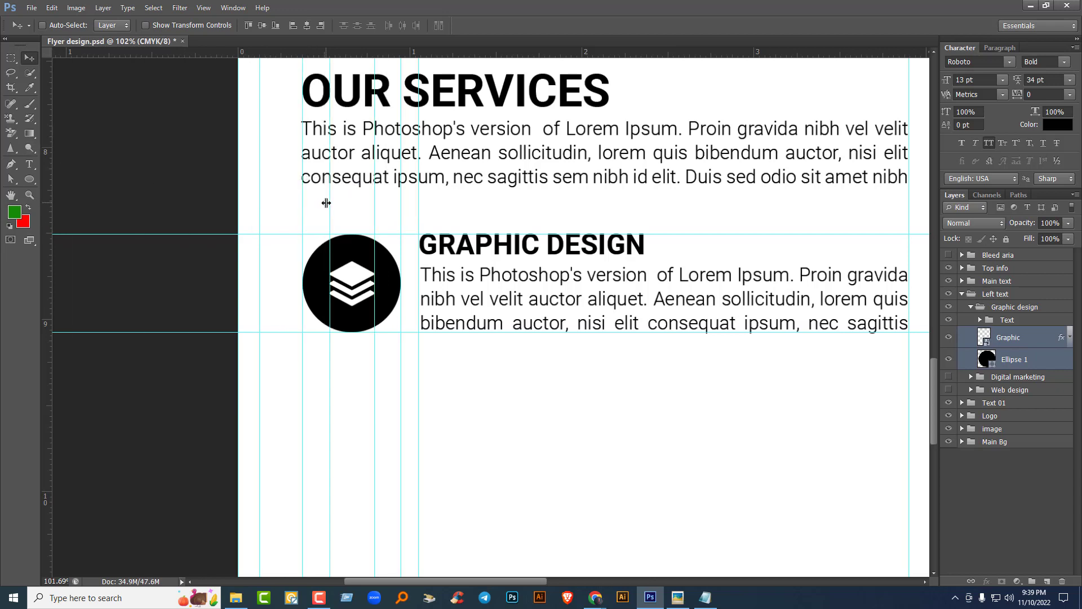
Step: Show the Digital marketing group and move its digital-marketing icon layer above Ellipse 1
left_click_drag(378, 360, 366, 226)
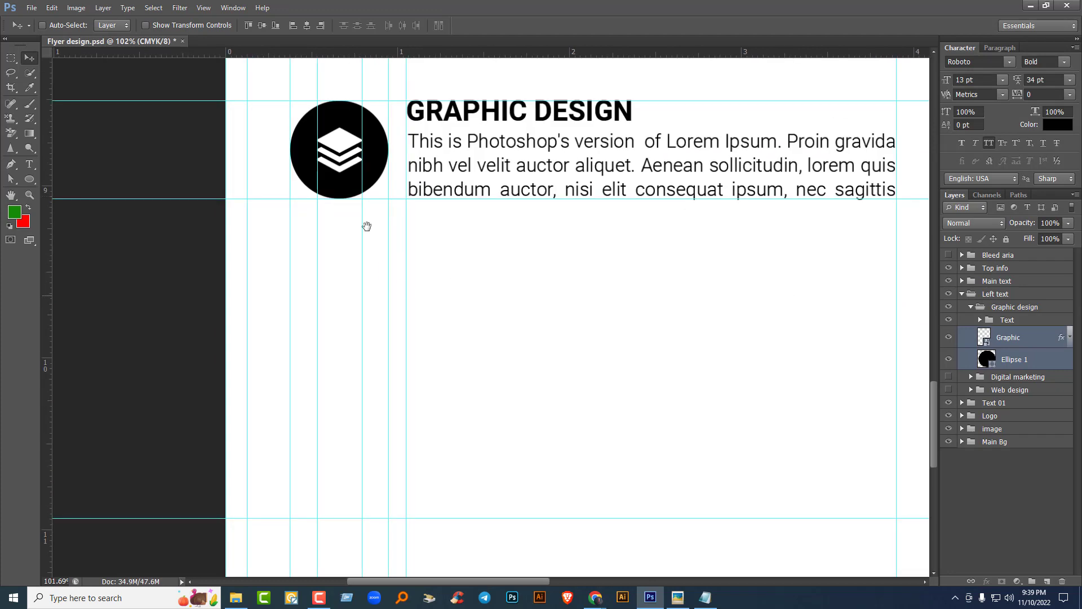
left_click(972, 307)
left_click(972, 308)
left_click(949, 320)
left_click(971, 319)
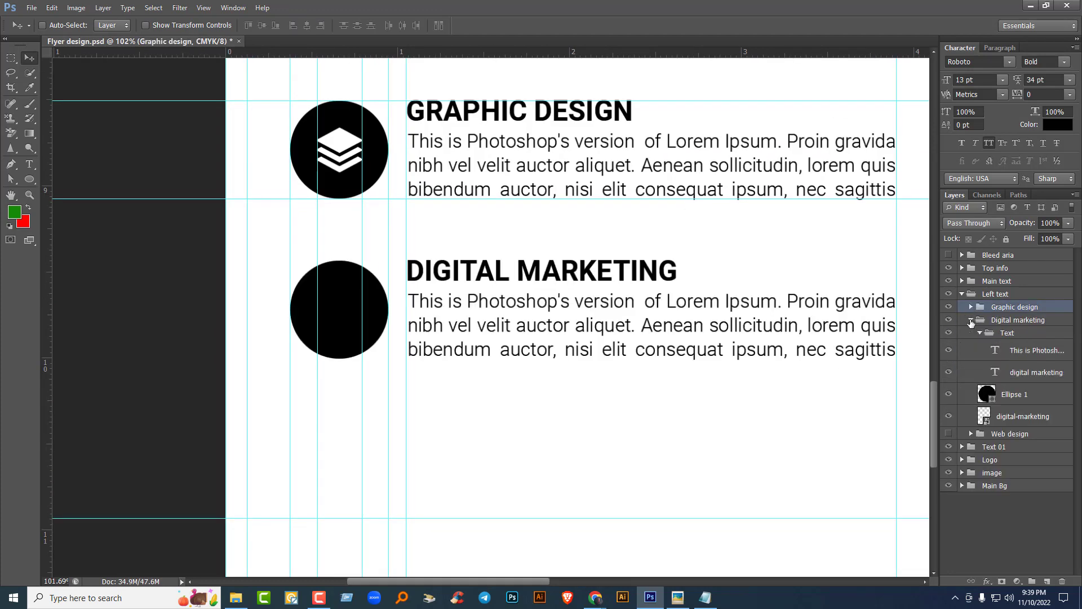
left_click_drag(1000, 425, 1014, 387)
Step: Move the digital-marketing icon onto the page over the Digital Marketing text block
scroll(647, 433, "down", 3)
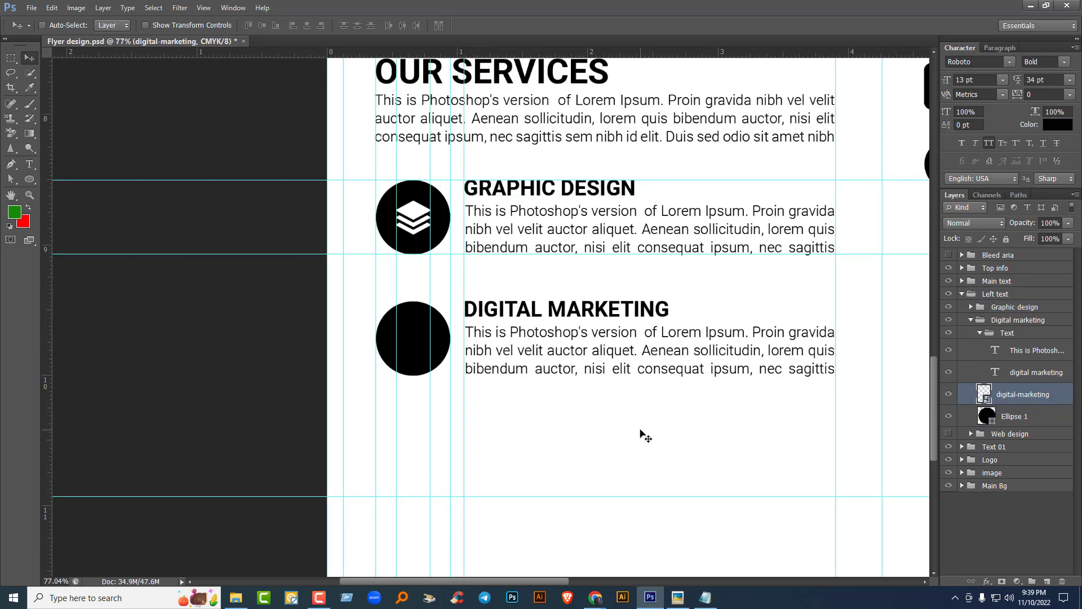
scroll(642, 434, "up", 3)
key("ctrl+t")
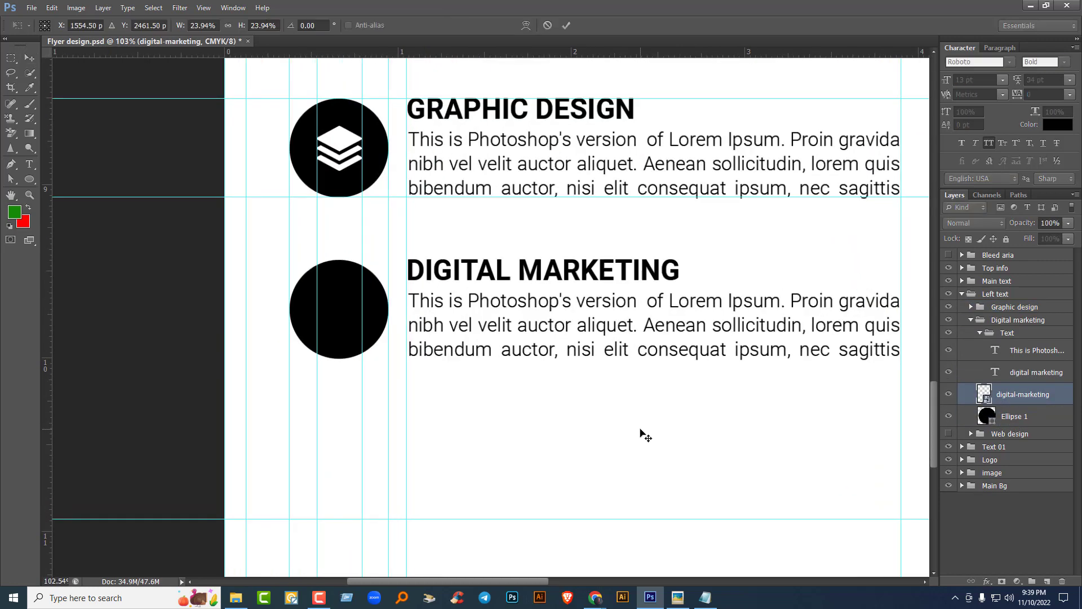
scroll(642, 434, "down", 5)
left_click_drag(888, 222, 597, 428)
key("Return")
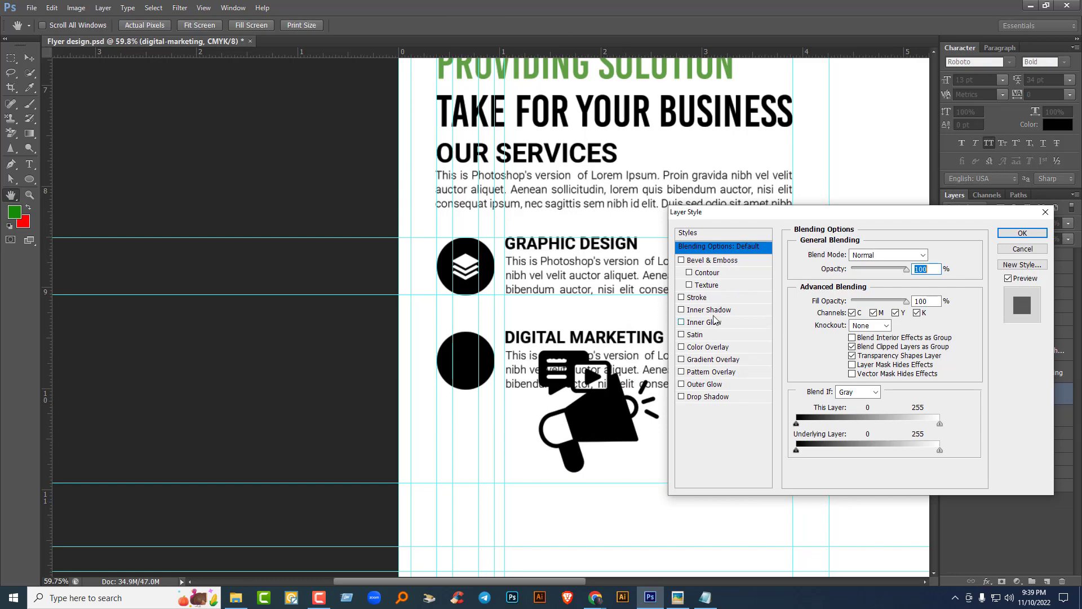
Step: Apply a white Color Overlay to the digital-marketing icon layer
left_click(708, 350)
left_click(933, 257)
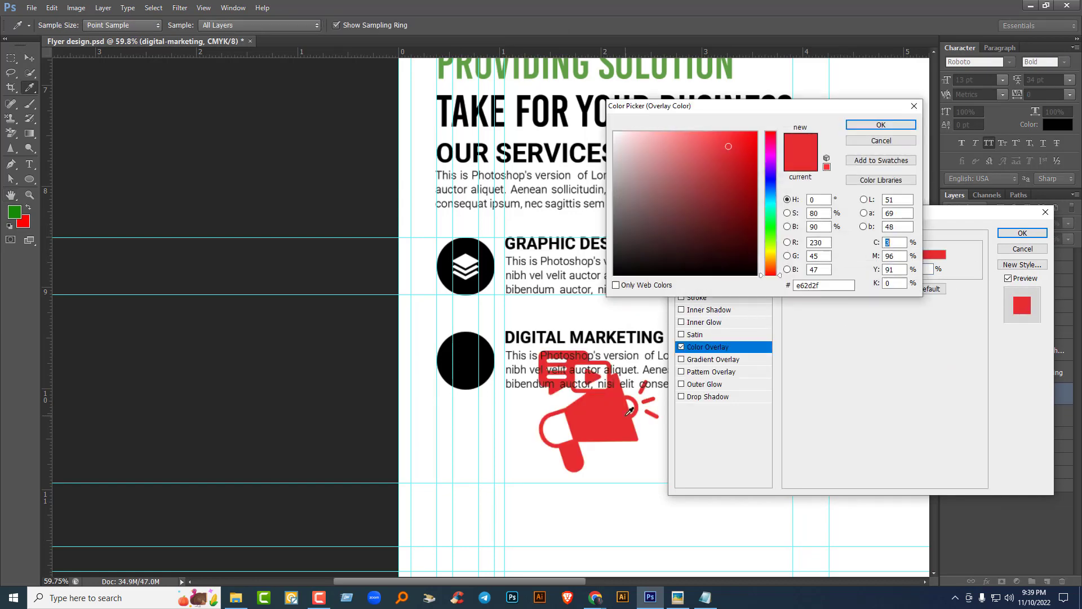
left_click(500, 465)
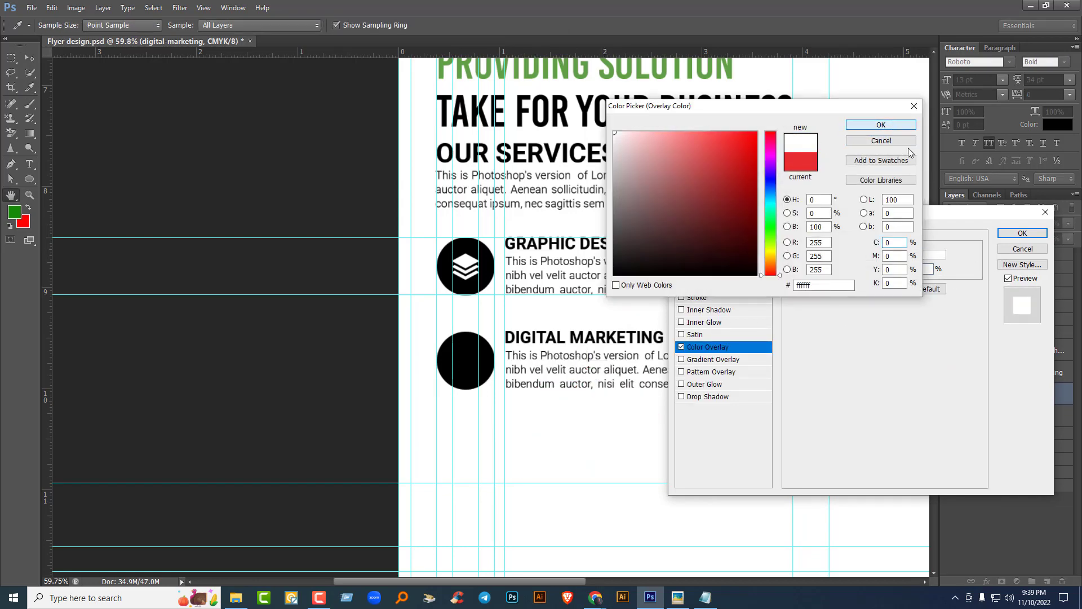
left_click(897, 125)
left_click(1022, 233)
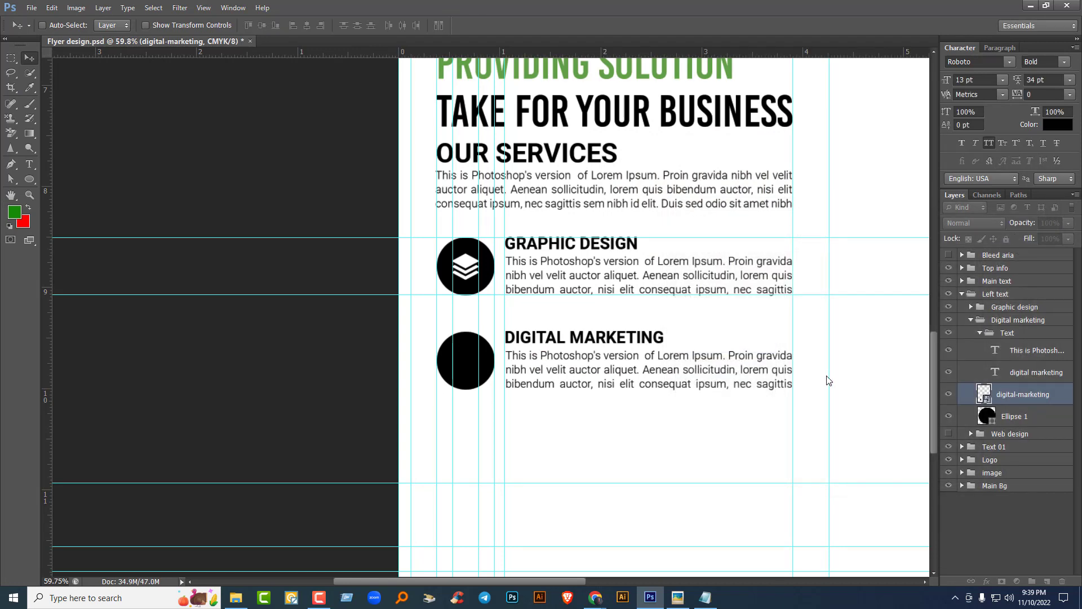
Step: Move the digital-marketing icon into the black Digital Marketing circle and scale it to about 5.31%
left_click_drag(580, 416, 524, 399)
key("ctrl+t")
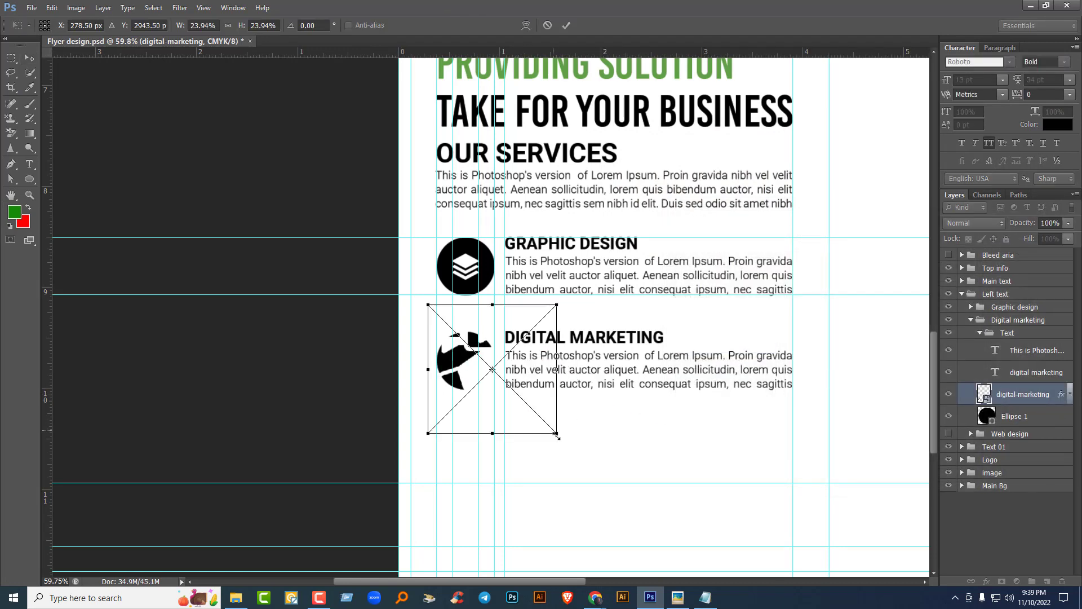
left_click_drag(556, 434, 480, 376)
key("Return")
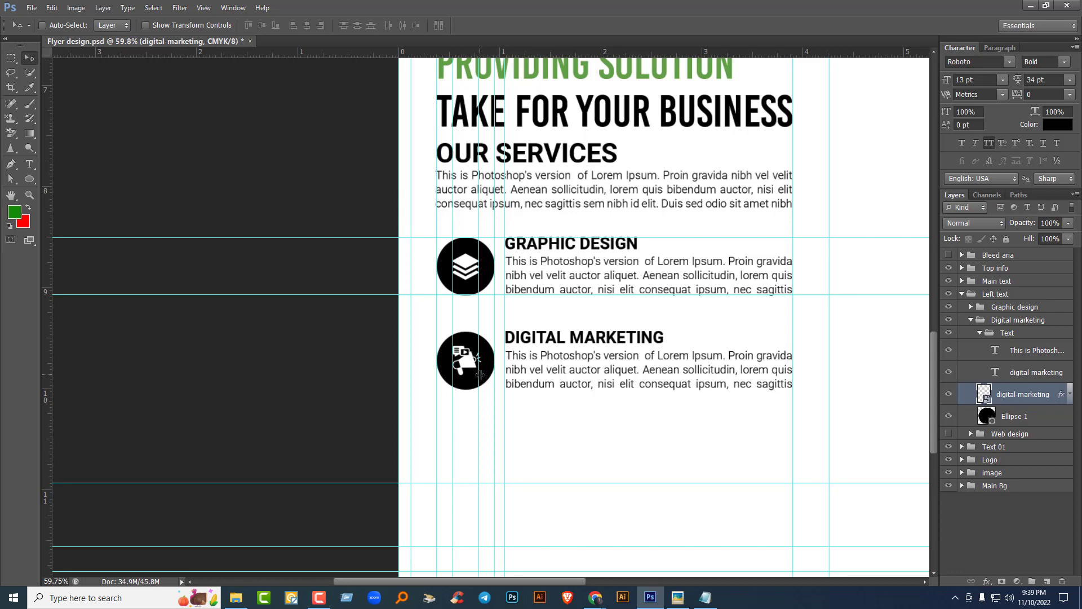
scroll(488, 381, "up", 5)
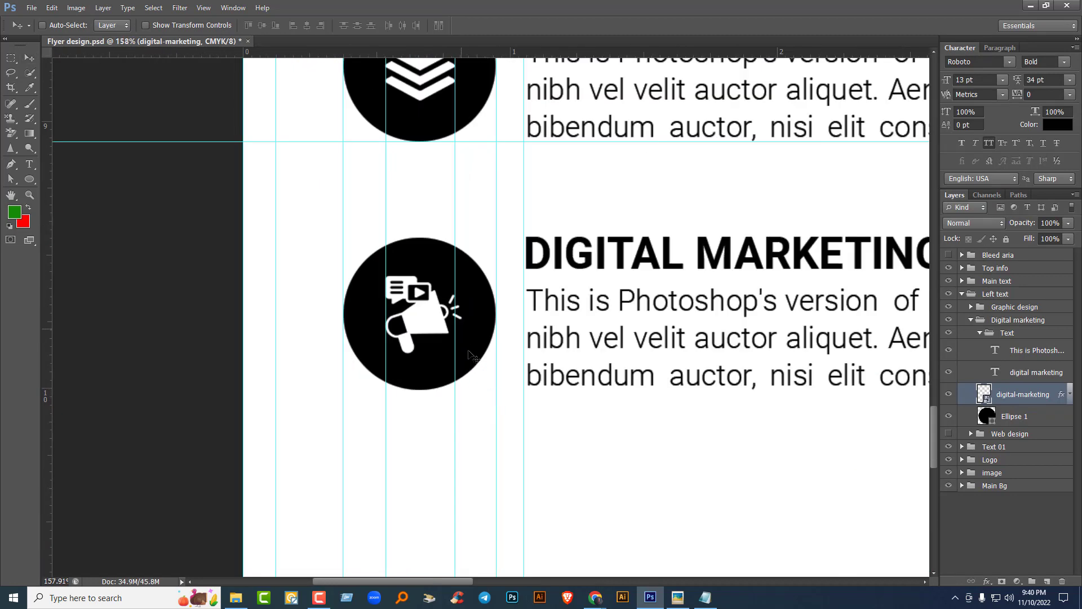
key("ctrl+t")
left_click_drag(460, 352, 460, 353)
key("Return")
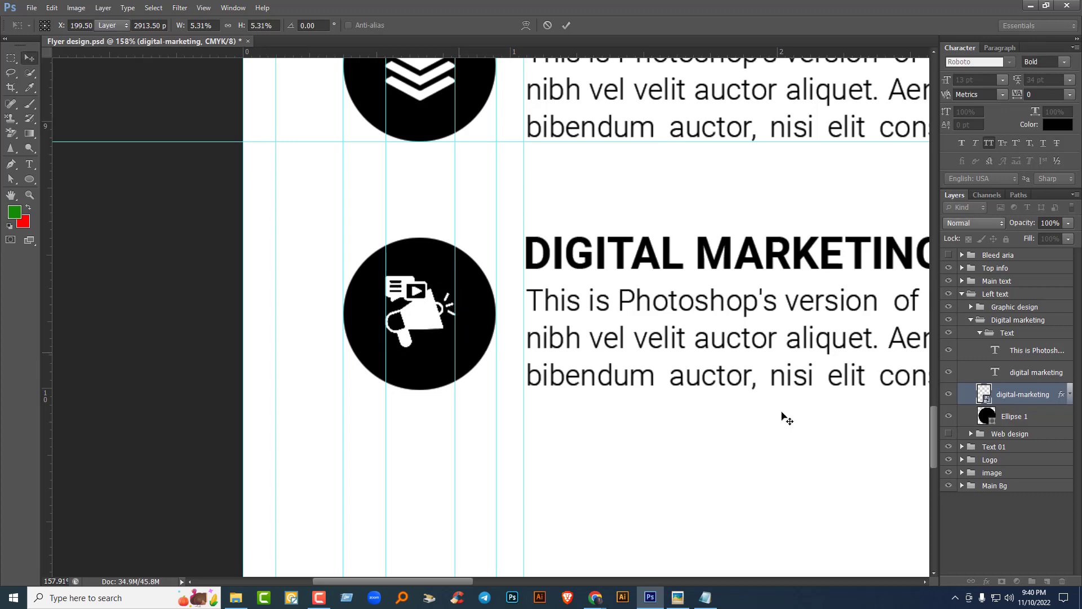
Step: Align the digital-marketing icon and Ellipse 1 on their vertical and horizontal centers, and collapse the Digital marketing group
left_click(1031, 416, "ctrl")
left_click(262, 26)
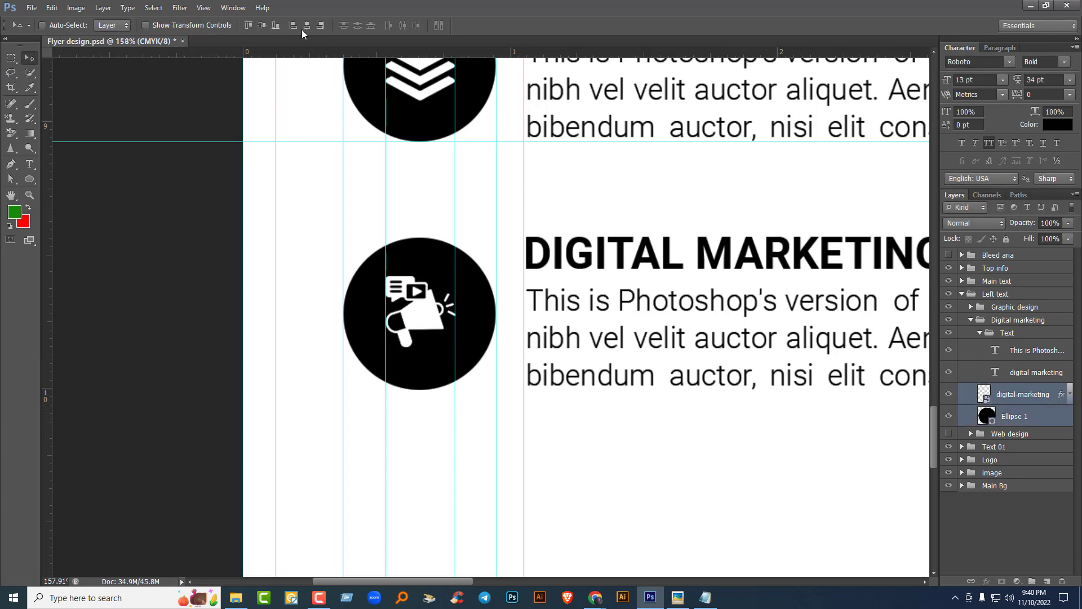
left_click(307, 26)
left_click(980, 333)
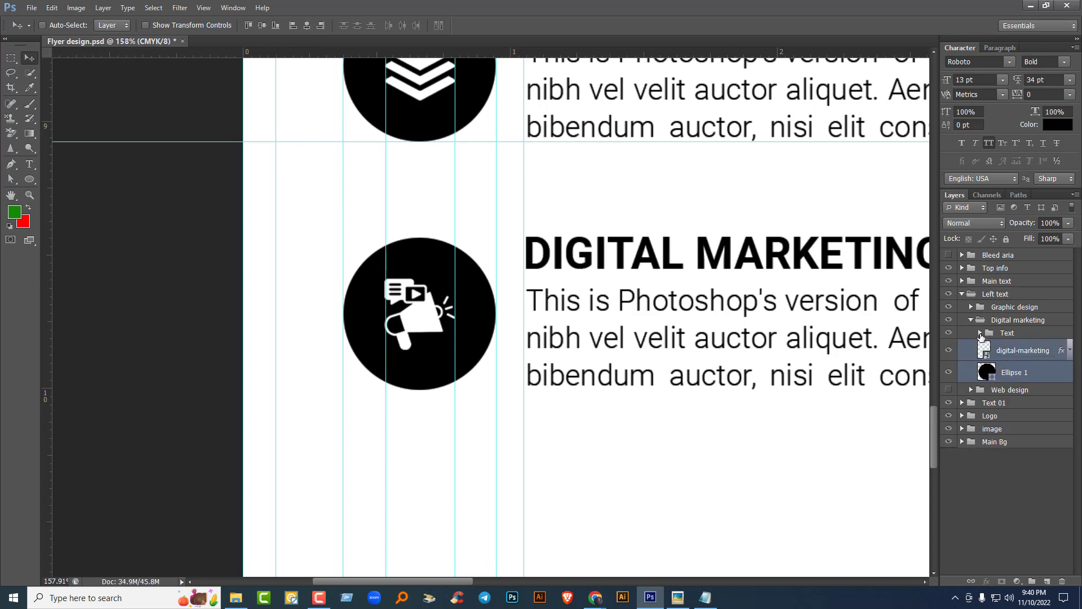
left_click(971, 319)
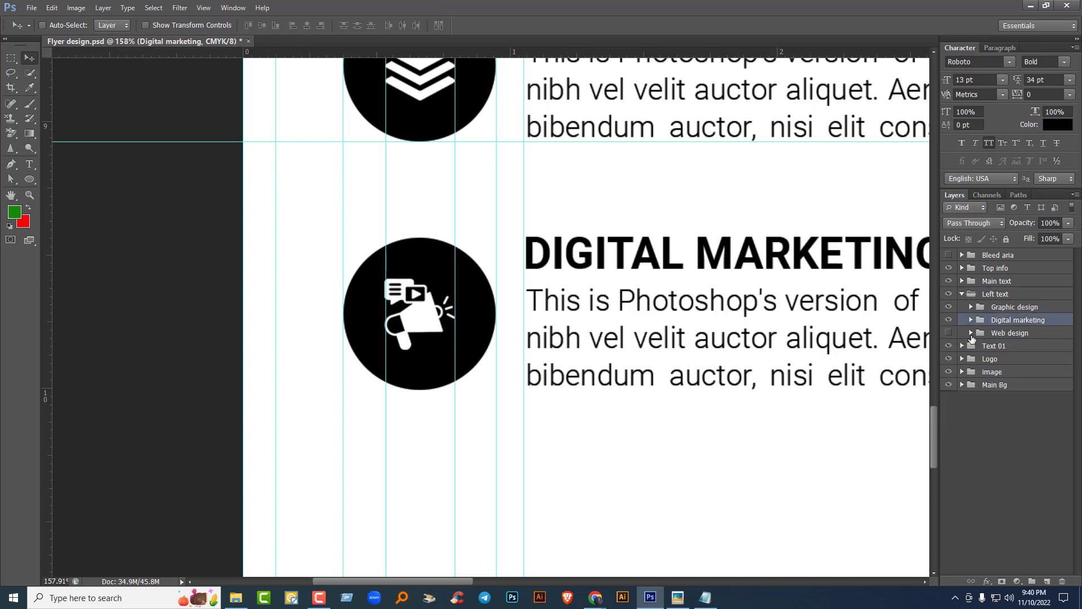
Step: Show the Web design group and move its Web globe icon next to the black Web Design circle
left_click(971, 332)
left_click(948, 333)
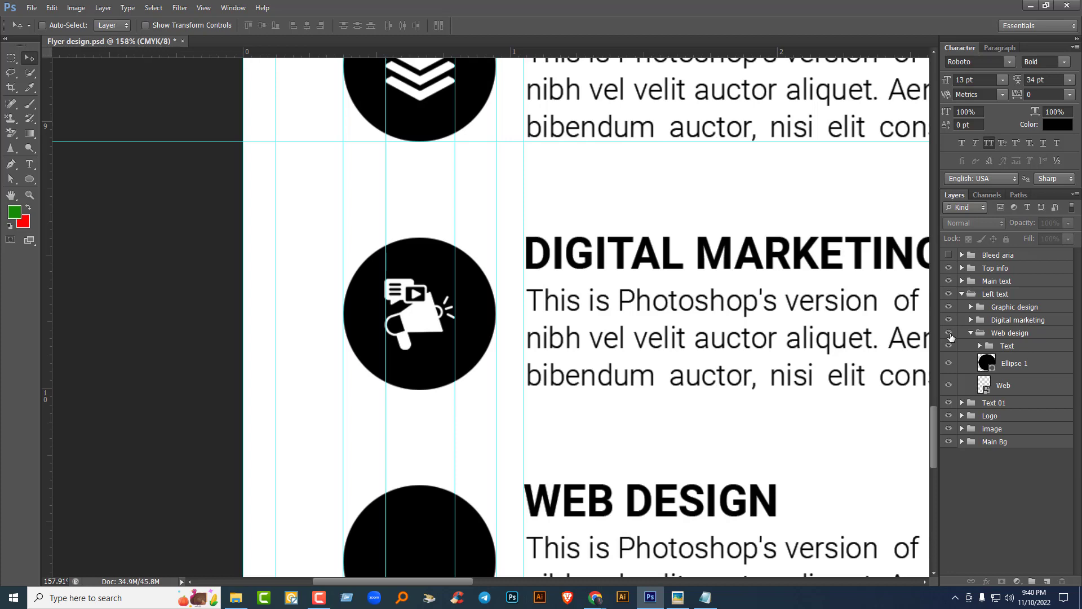
left_click(1024, 388)
scroll(725, 447, "down", 3)
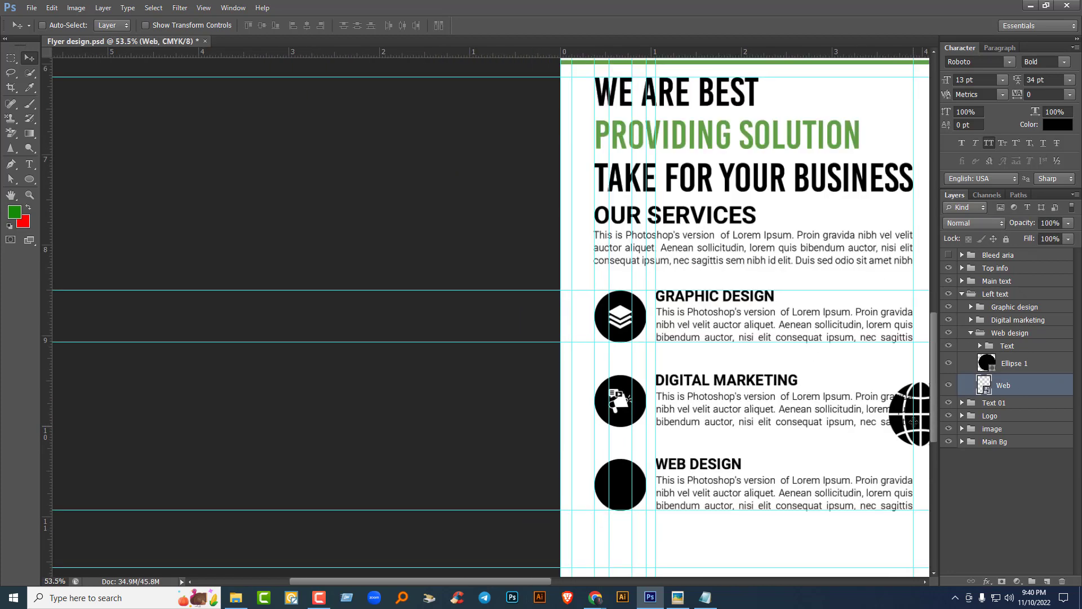
left_click_drag(913, 420, 670, 374)
scroll(690, 491, "up", 3)
scroll(693, 490, "up", 3)
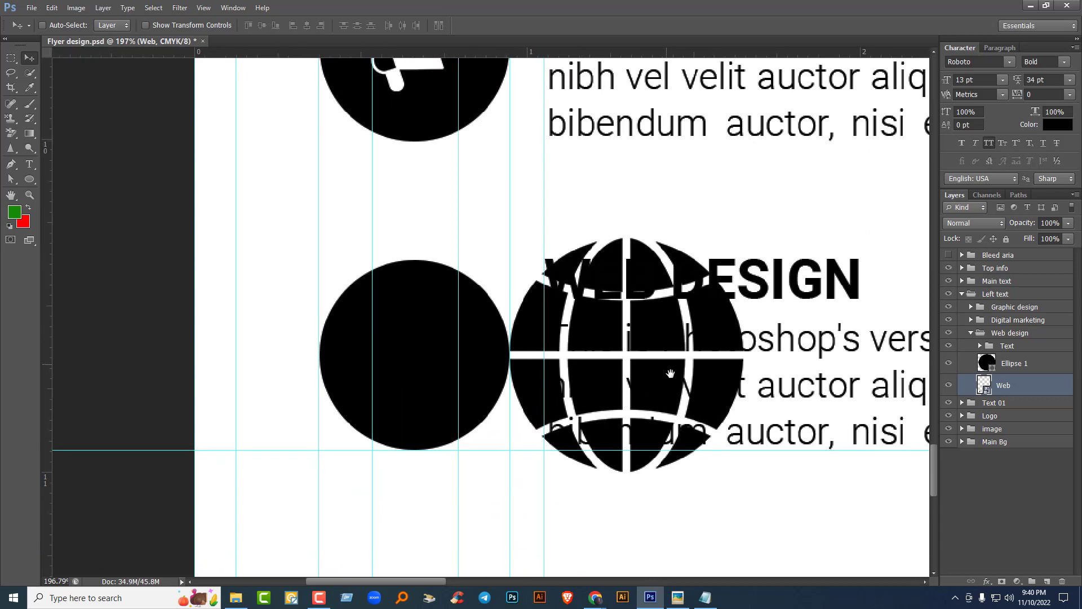
Step: Apply a white Color Overlay to the Web icon layer
double_click(1046, 386)
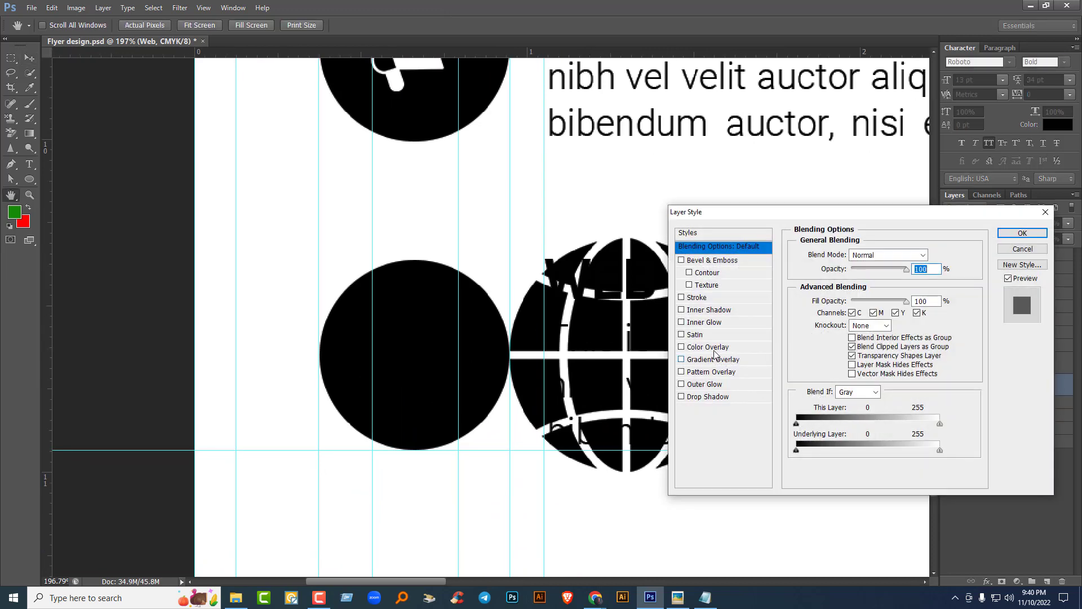
left_click(714, 348)
left_click(935, 255)
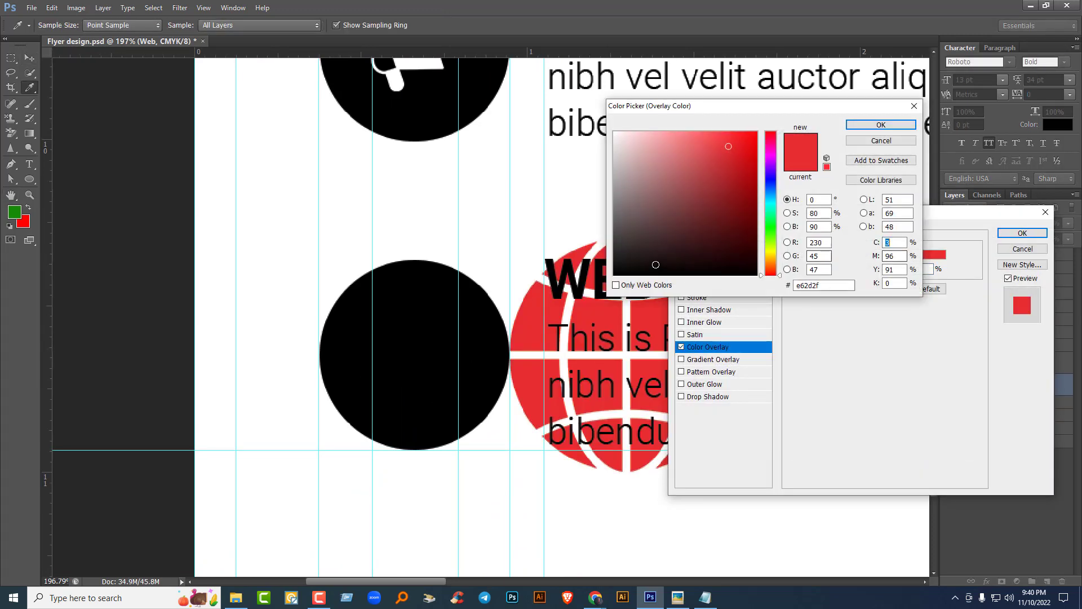
left_click(575, 208)
left_click(883, 125)
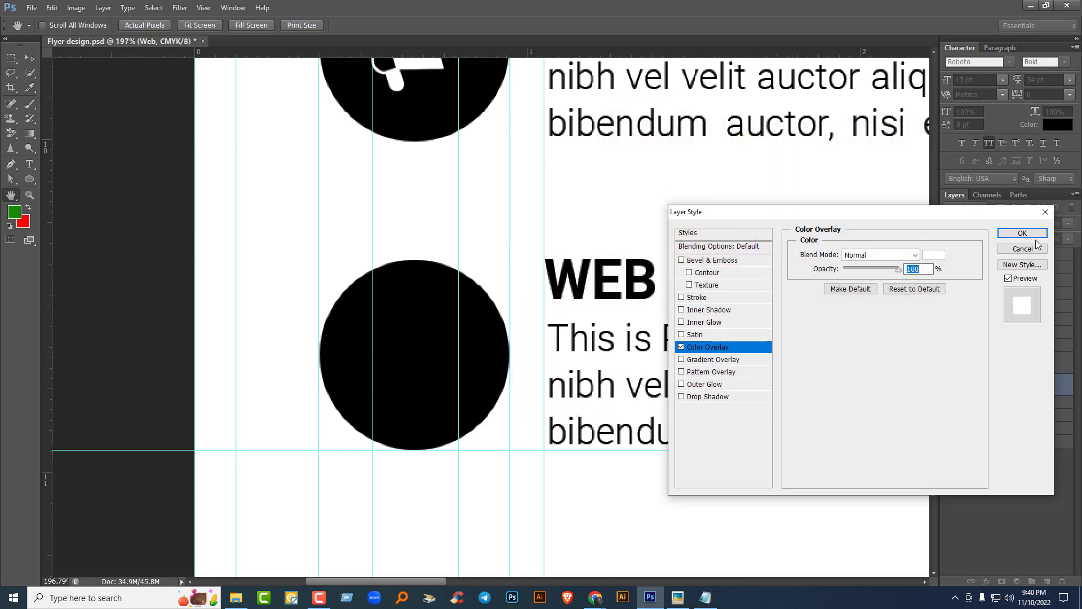
left_click(1034, 235)
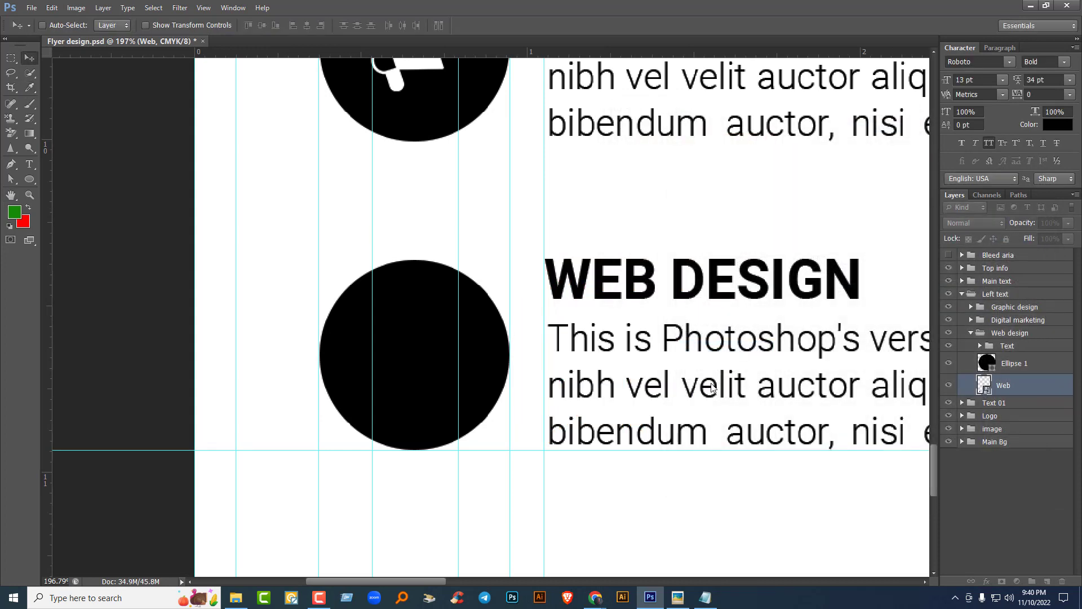
Step: Shrink the Web icon and place it over the Web Design circle, with its layer above Ellipse 1
key("ctrl+t")
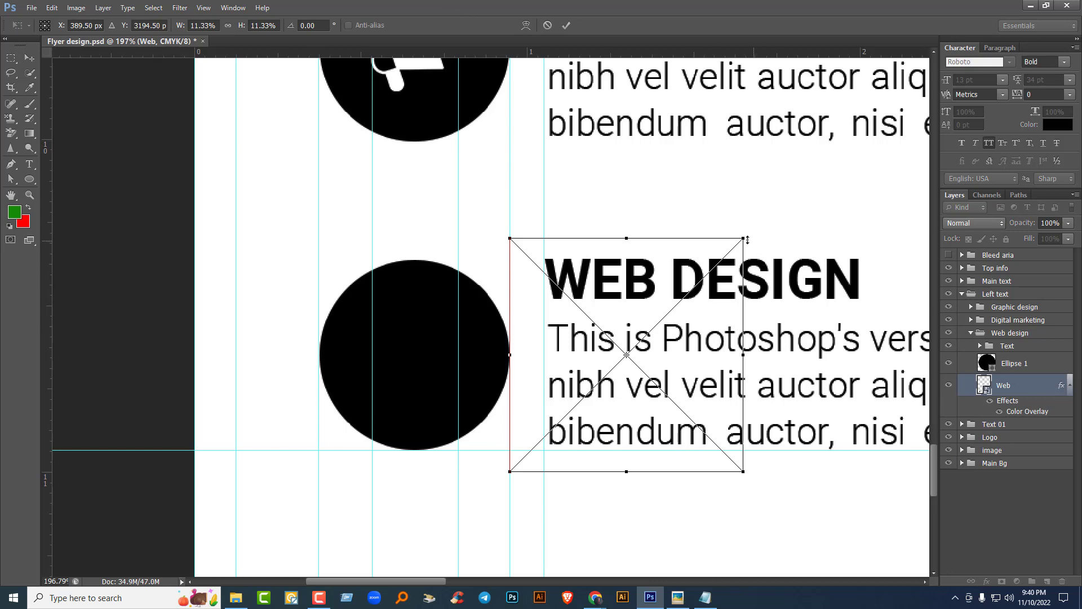
left_click_drag(748, 240, 514, 365)
key("Return")
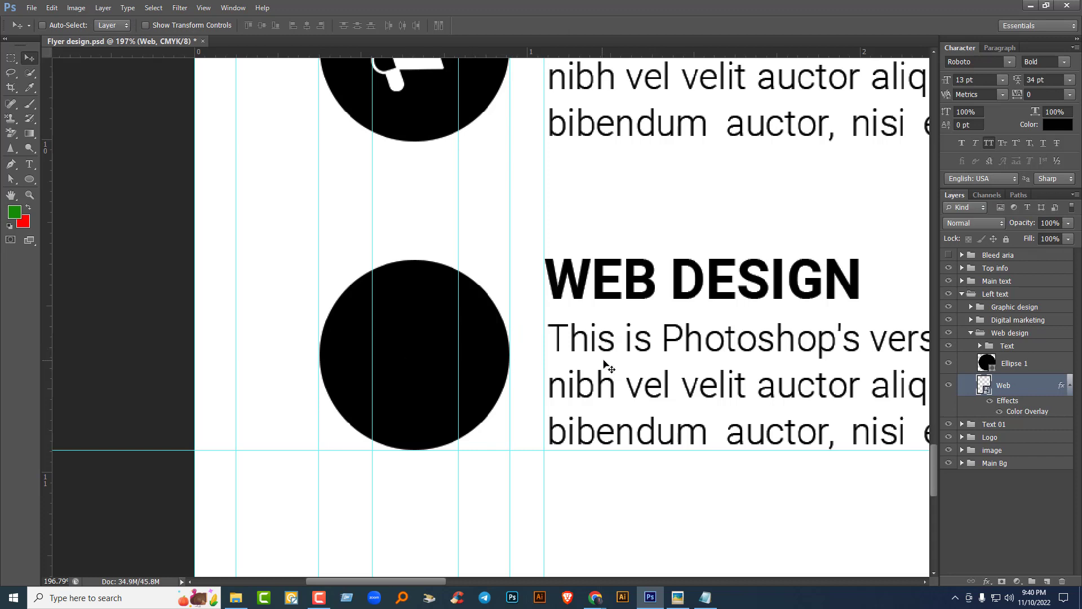
left_click_drag(1036, 385, 998, 356)
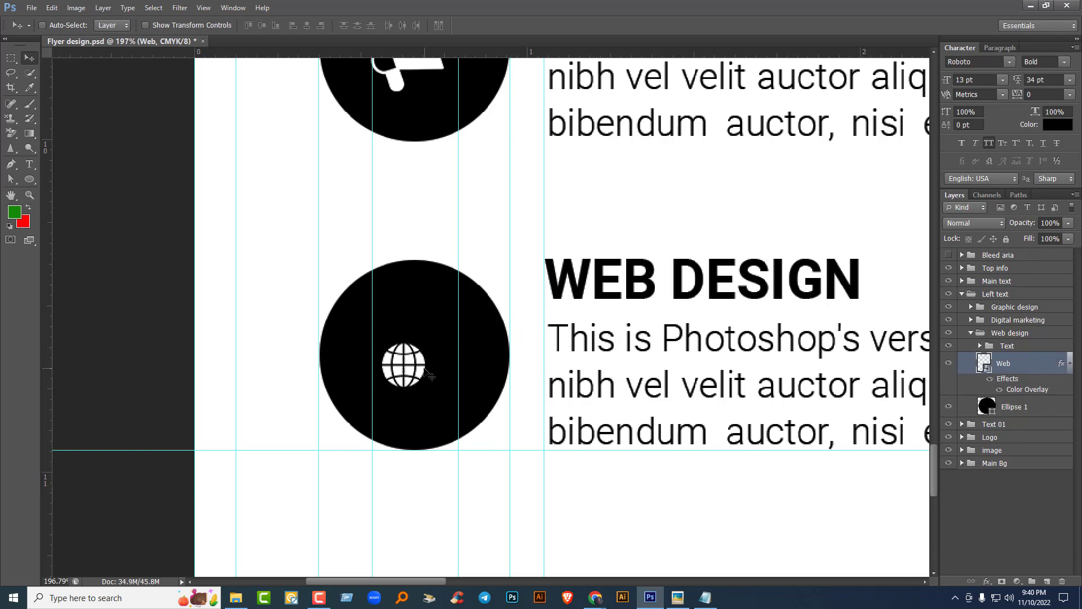
Step: Scale the Web icon to 4.19% so it fits between the two vertical icon guides
left_click_drag(428, 372, 452, 412)
key("ctrl+t")
key("Return")
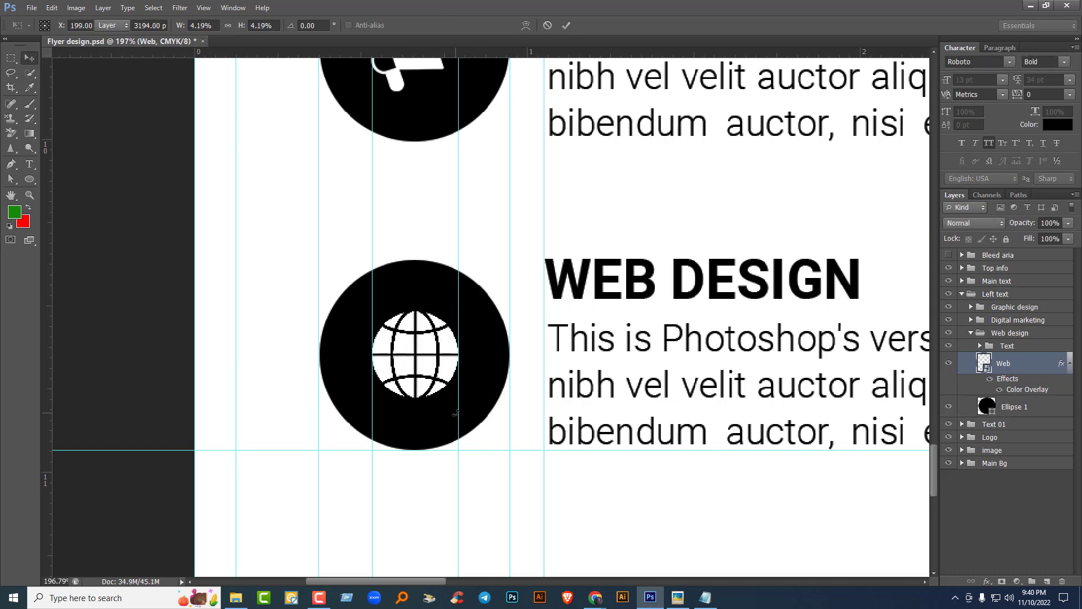
Step: Align the centers of the Web icon and Ellipse 1, and collapse the Web design group
left_click(1012, 407)
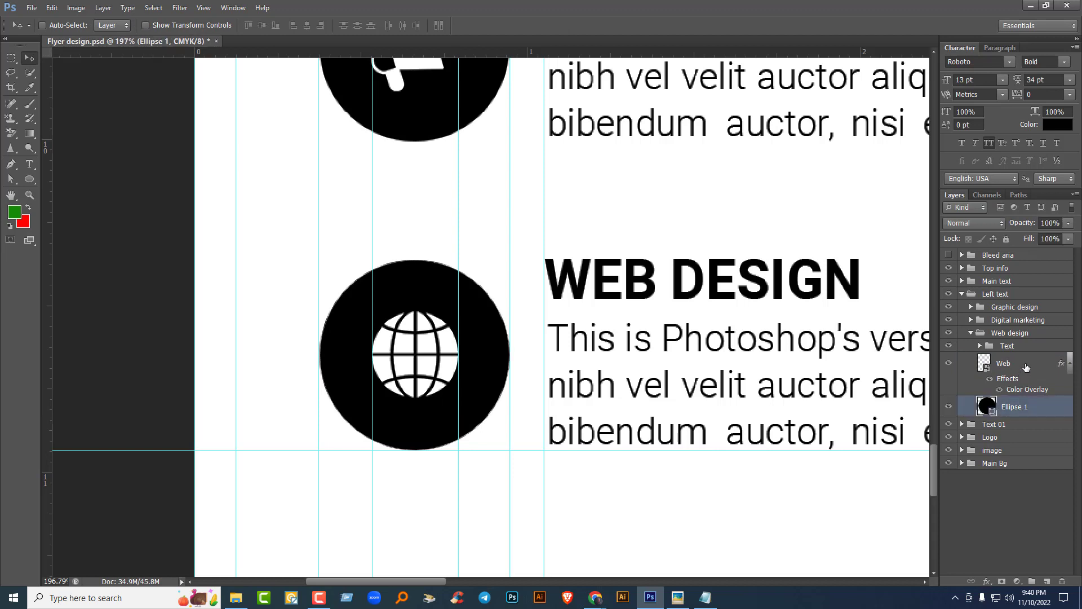
left_click(1003, 363, "shift")
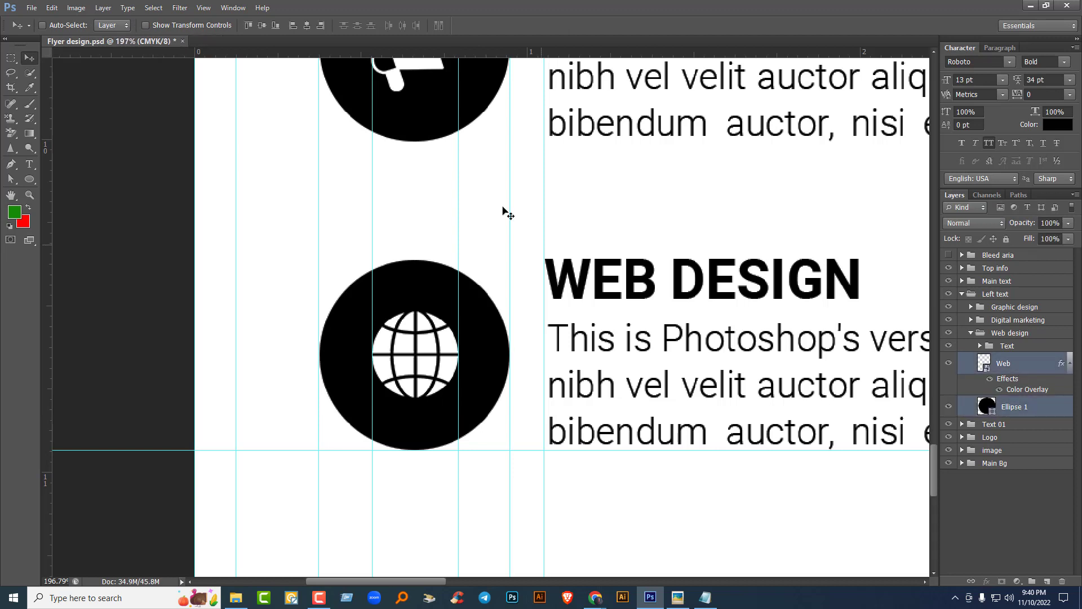
left_click(306, 26)
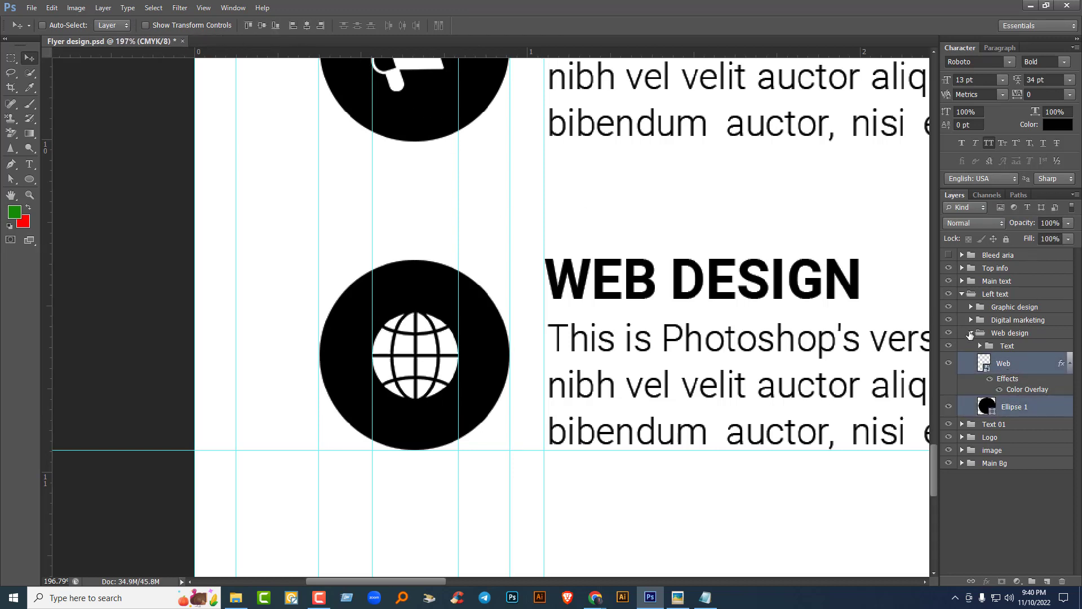
left_click(970, 335)
Step: Remove the horizontal guides around the Graphic Design block and the vertical guides through the icons and along the circles' right edge
scroll(753, 380, "down", 5)
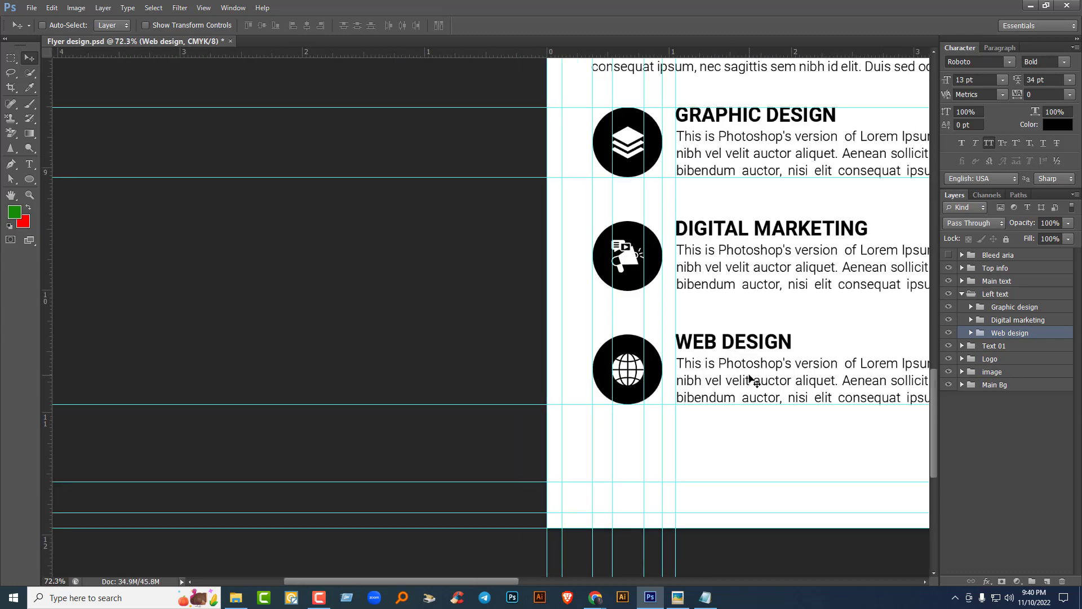
scroll(751, 379, "down", 5)
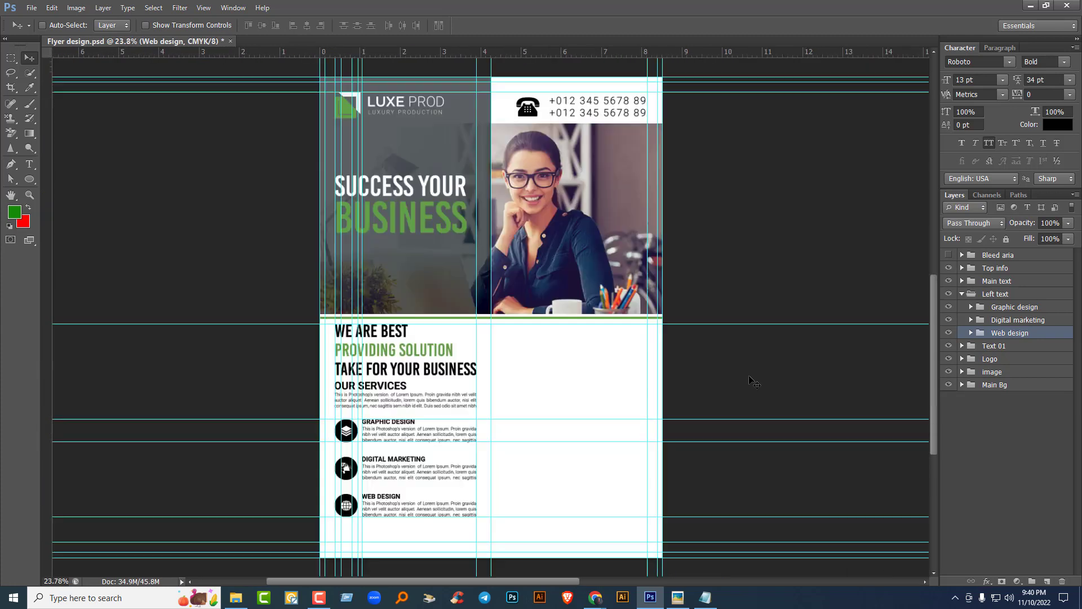
scroll(752, 380, "up", 1)
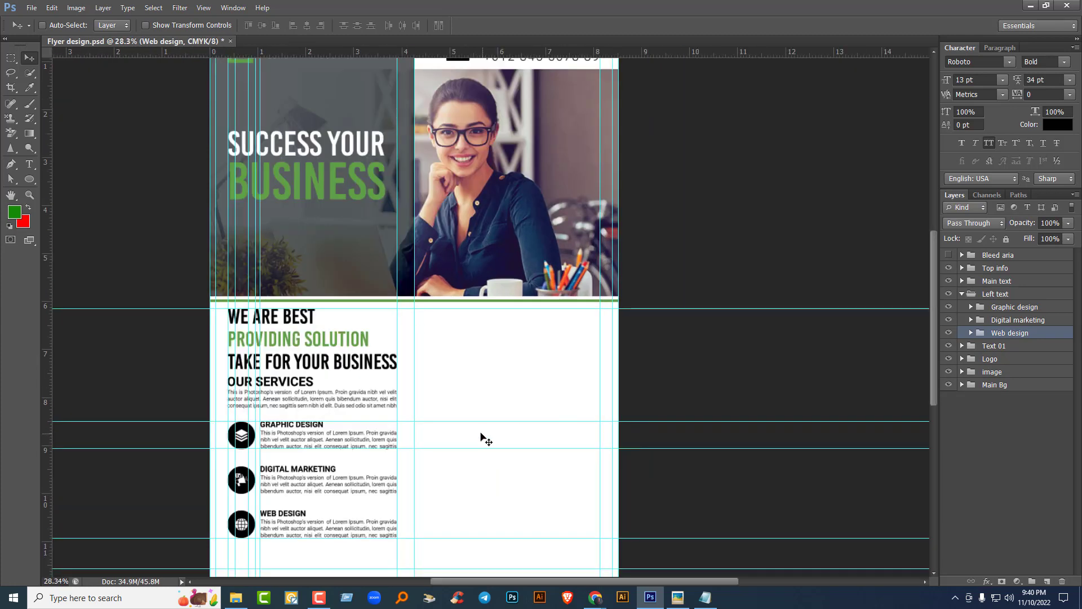
scroll(484, 440, "up", 3)
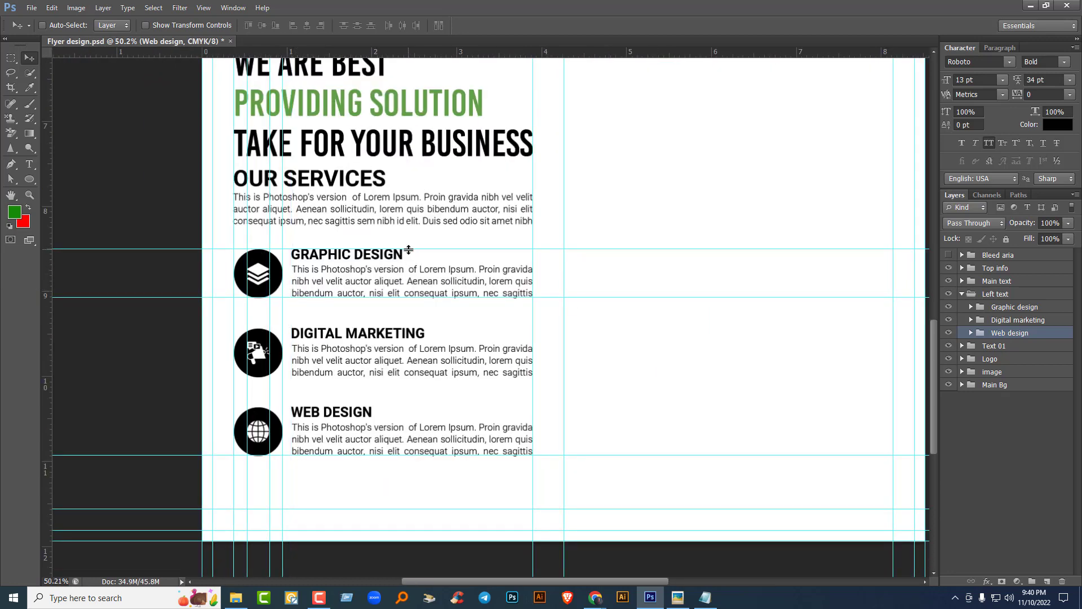
left_click_drag(408, 249, 423, 54)
left_click_drag(431, 297, 450, 28)
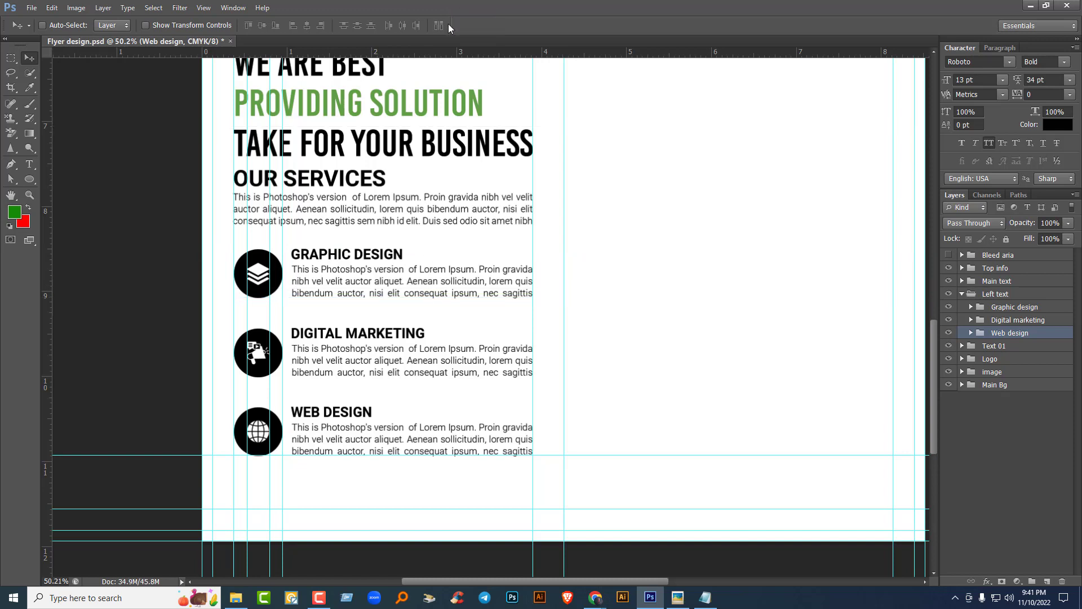
left_click_drag(269, 250, 48, 251)
left_click_drag(129, 271, 48, 270)
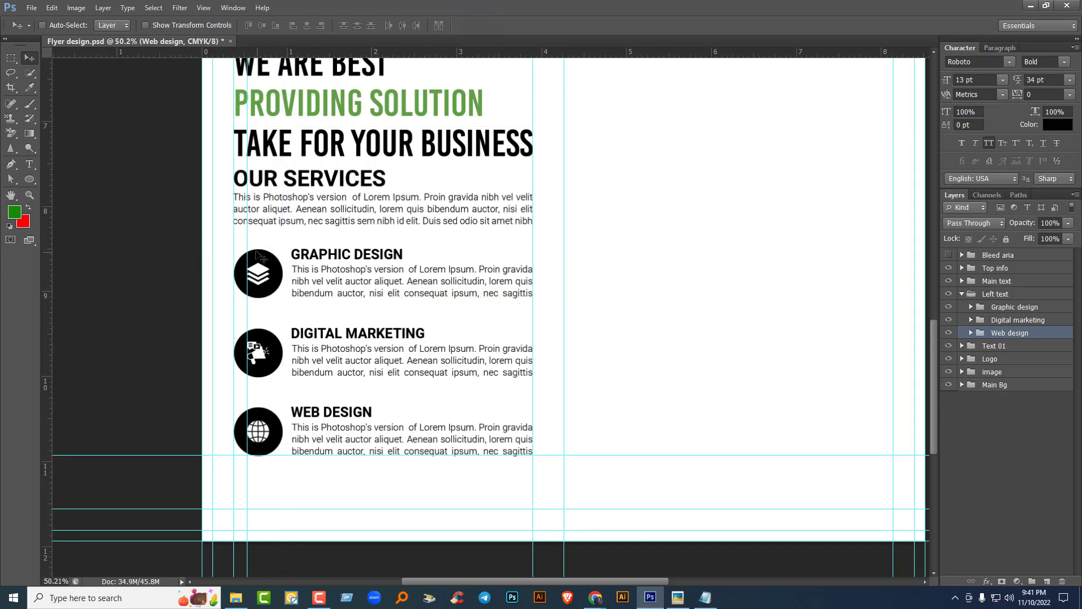
left_click_drag(248, 247, 47, 263)
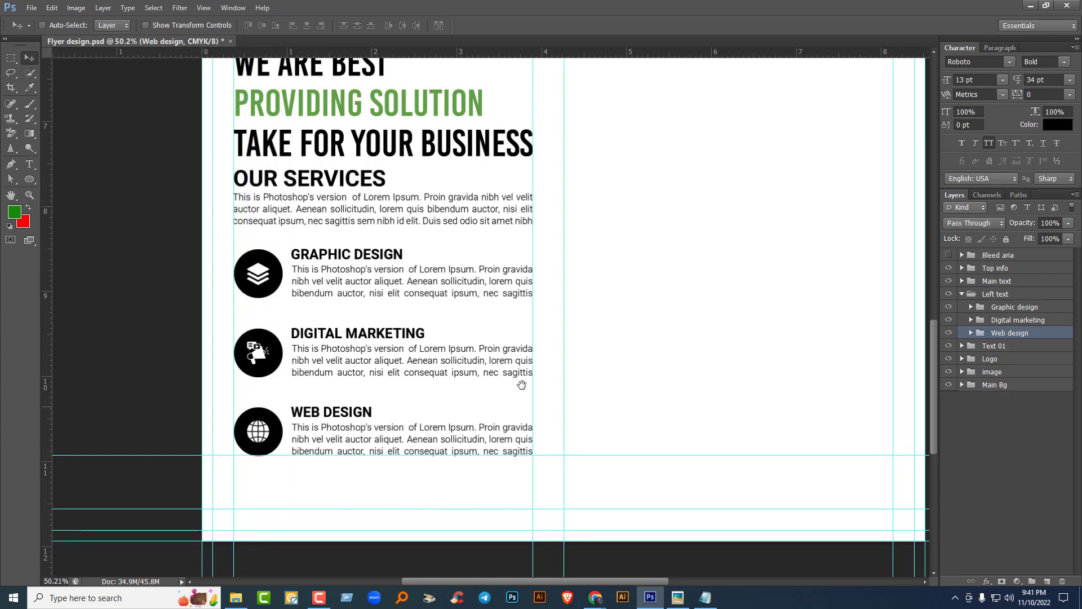
left_click_drag(675, 300, 409, 438)
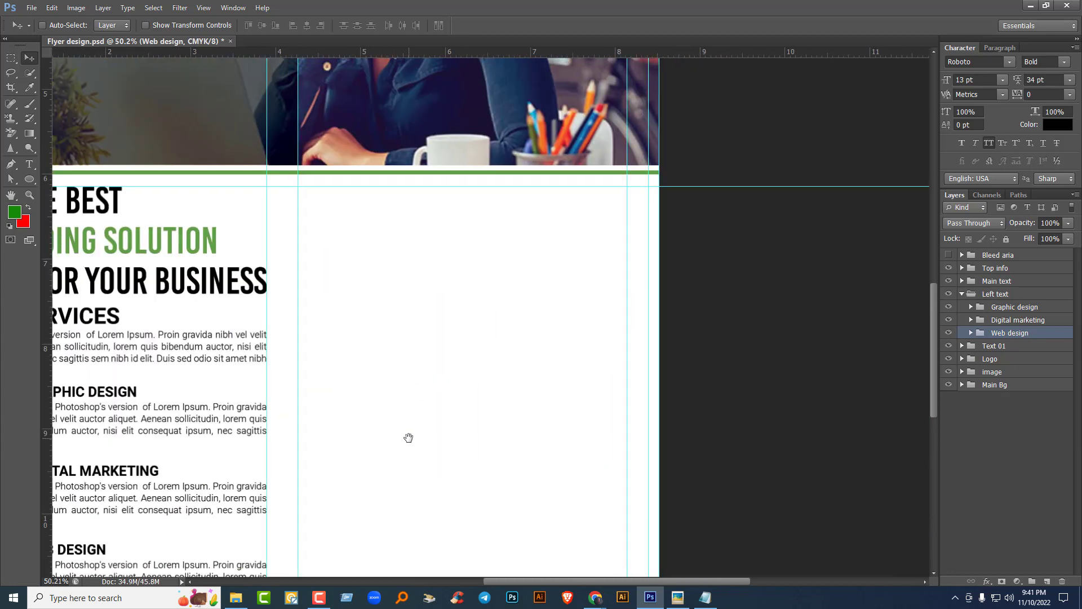
Step: Add a horizontal guide at about 6.6 and a vertical guide at about 4.6 on the rulers for the empty column
left_click_drag(483, 54, 477, 227)
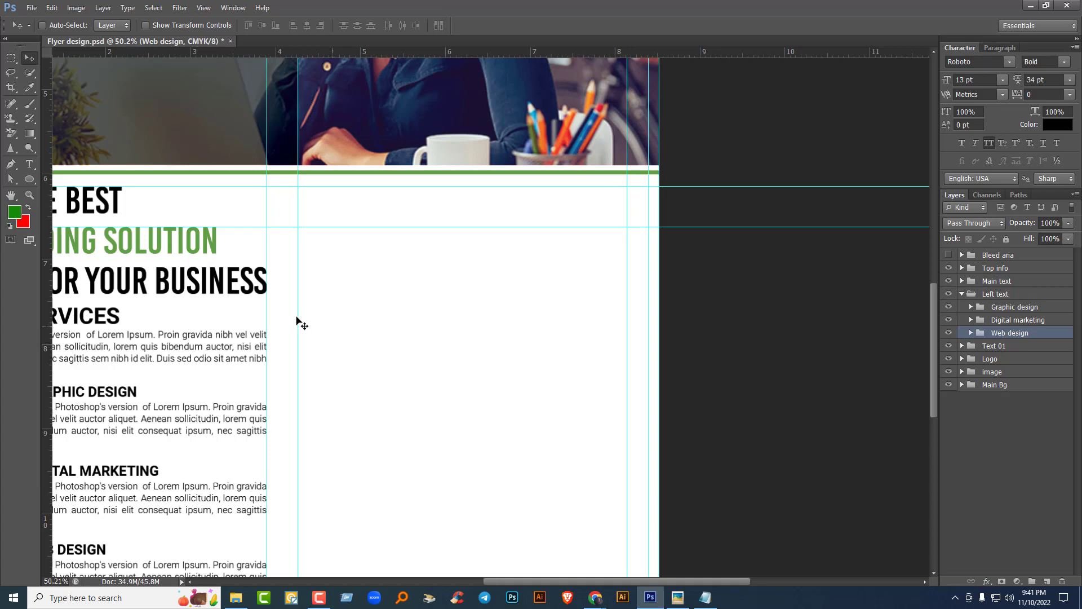
left_click_drag(47, 248, 336, 264)
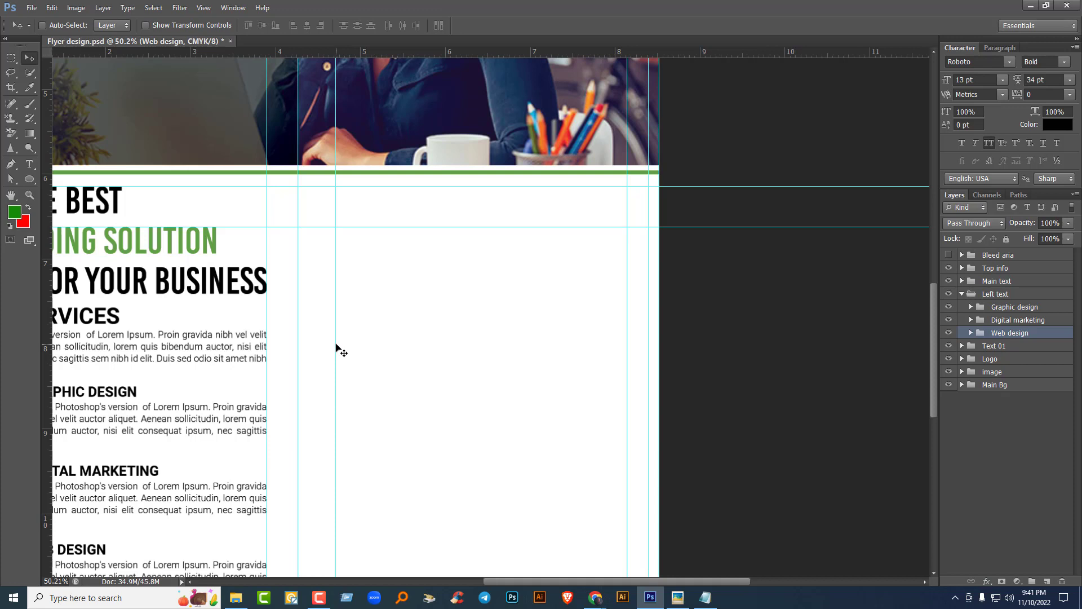
left_click_drag(336, 346, 334, 345)
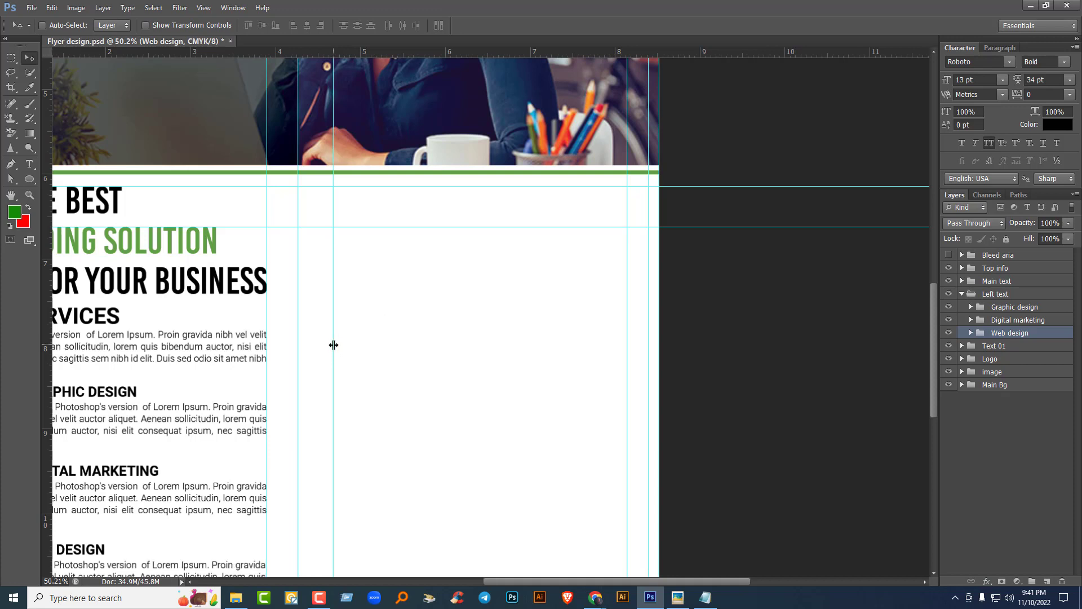
Step: Copy "about us" from Text.txt in Notepad and add it as a heading in the flyer's empty column, layered above the Left text group
left_click(706, 598)
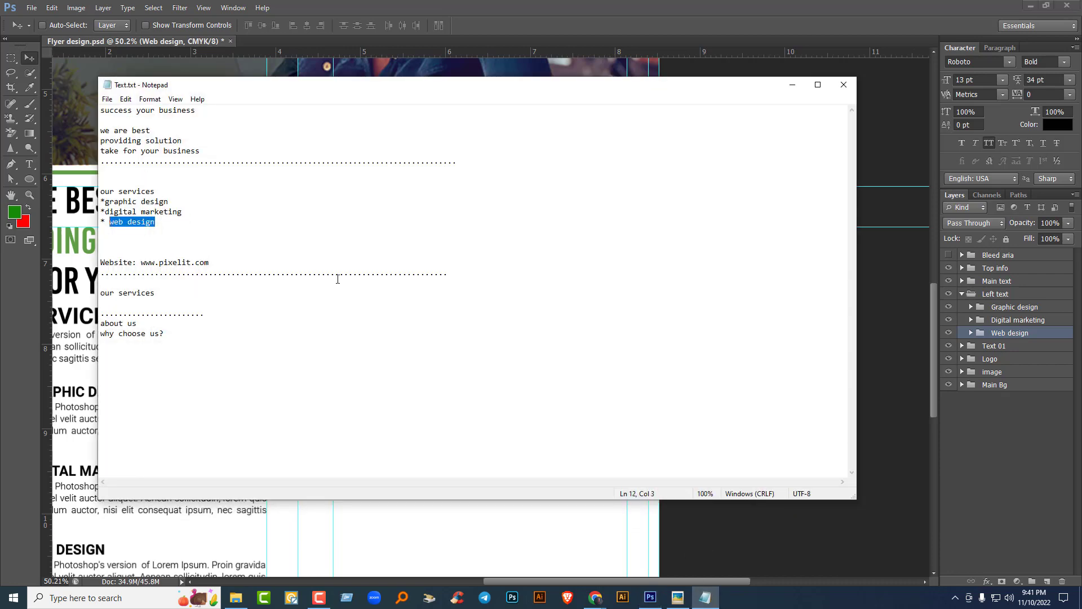
left_click_drag(139, 322, 104, 327)
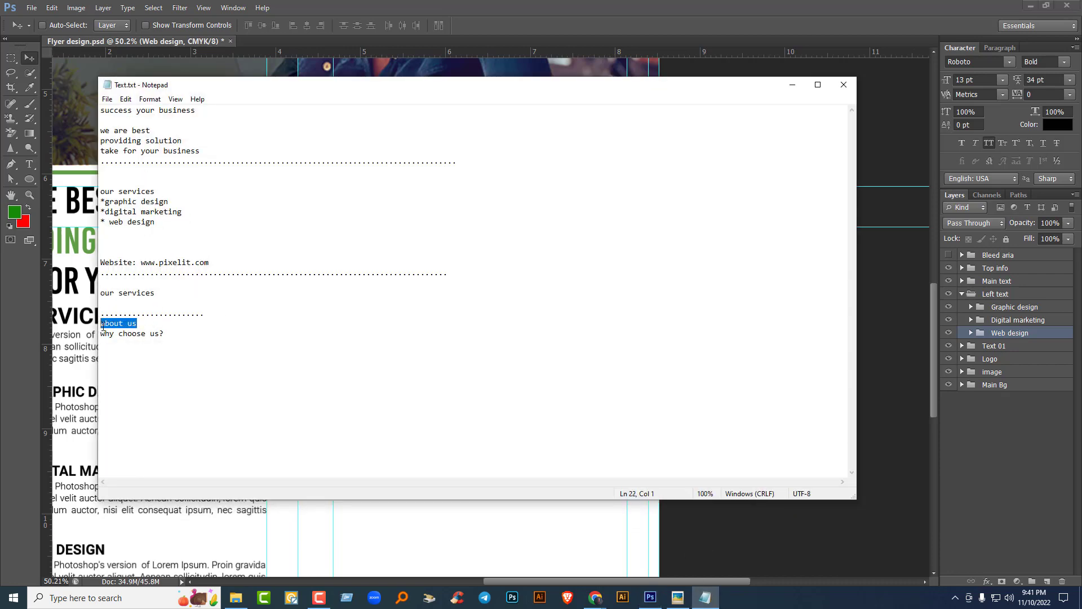
left_click(792, 84)
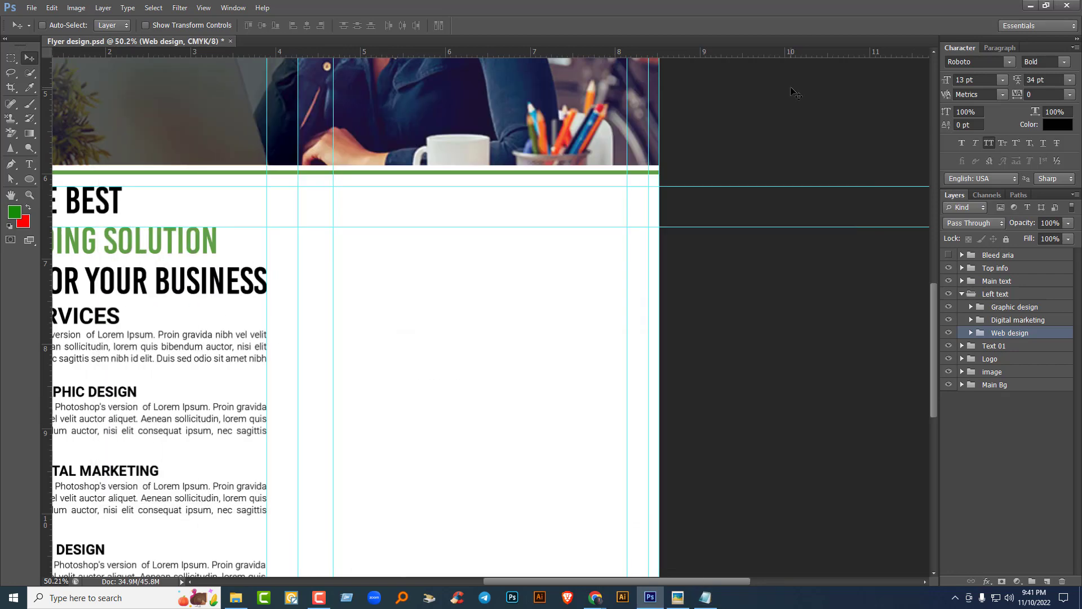
left_click(961, 293)
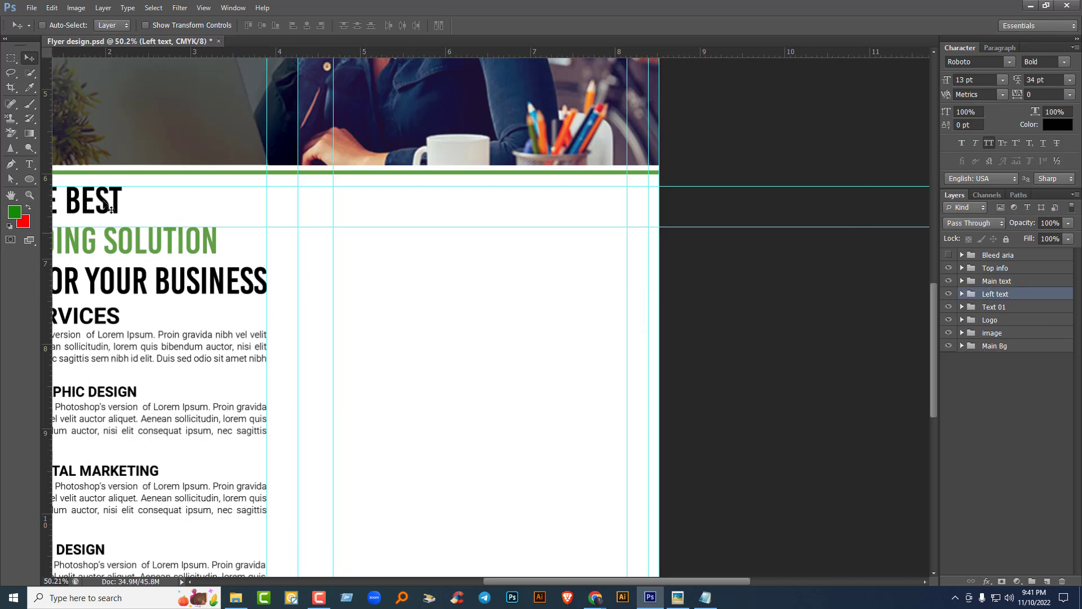
left_click(34, 162)
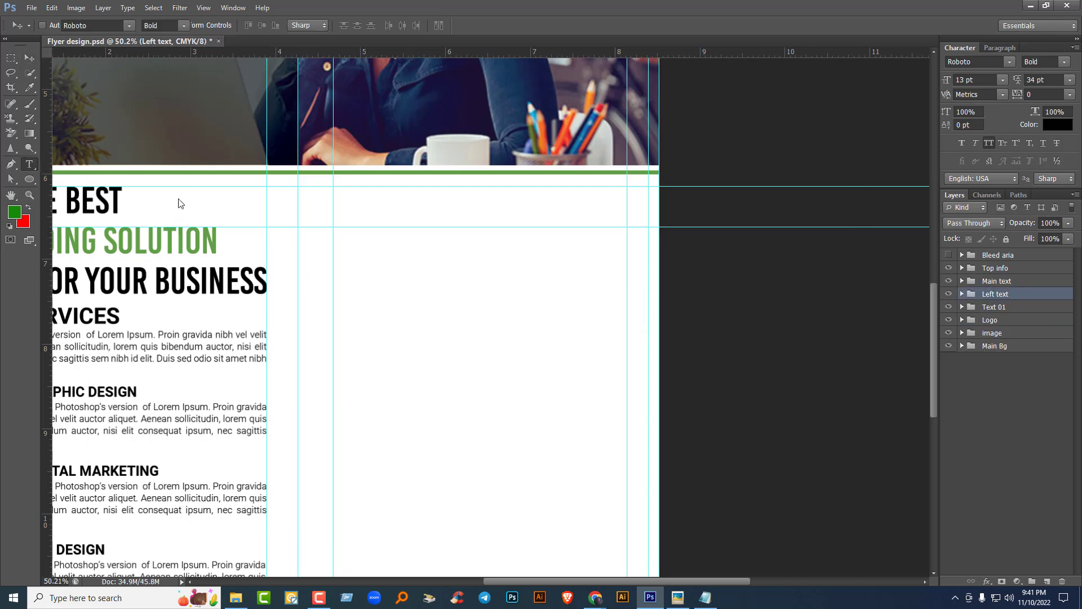
left_click(385, 277)
type("ABOUT US")
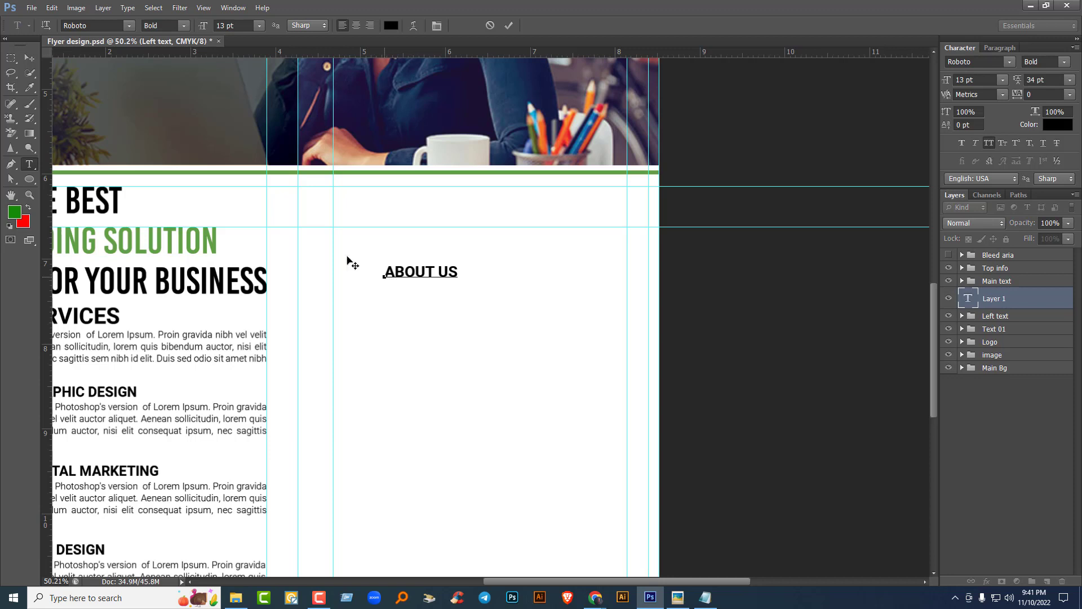
key("ctrl+Return")
Step: Enlarge the ABOUT US heading to about 26 pt and place it at the intersection of the new horizontal and vertical guides
key("ctrl+t")
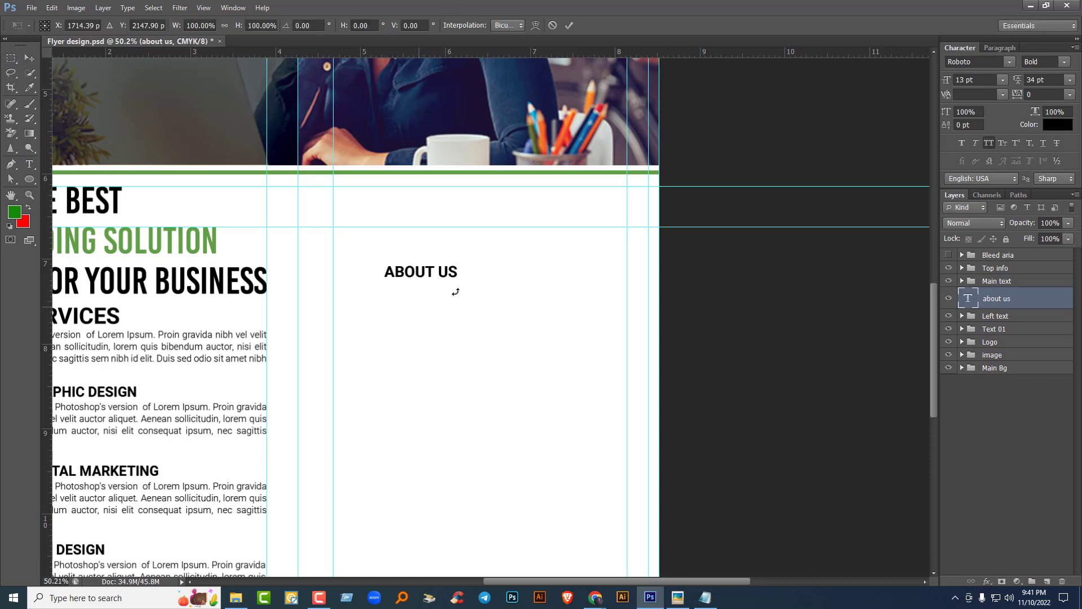
left_click_drag(459, 283, 525, 336)
key("Return")
key("v")
left_click_drag(468, 286, 422, 246)
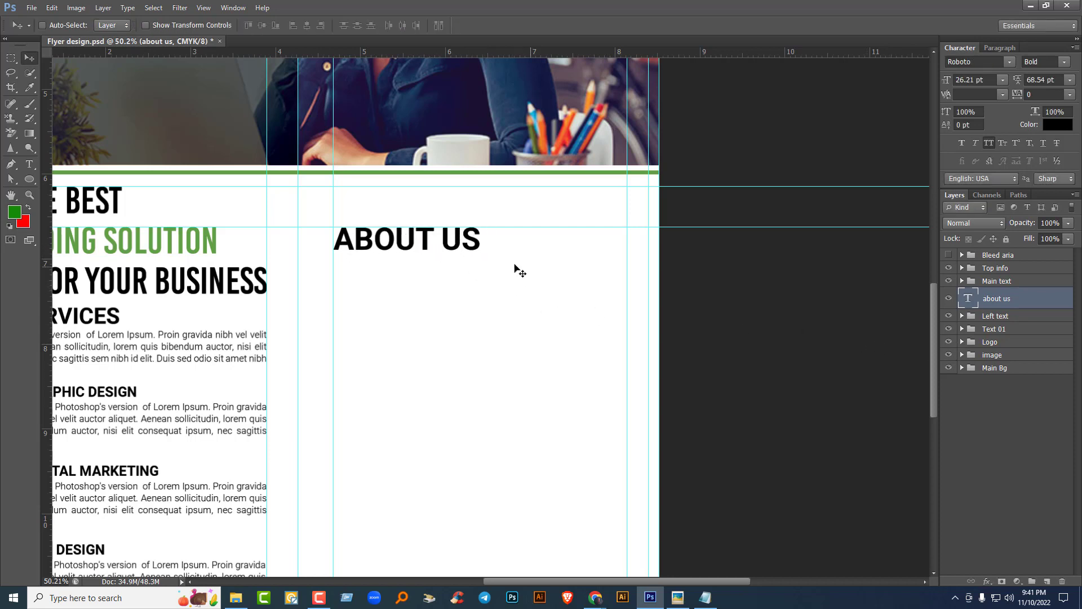
Step: Draw a thin black rectangle about 606 by 11 px from just beside ABOUT US to the page edge
left_click(34, 178)
left_click(79, 177)
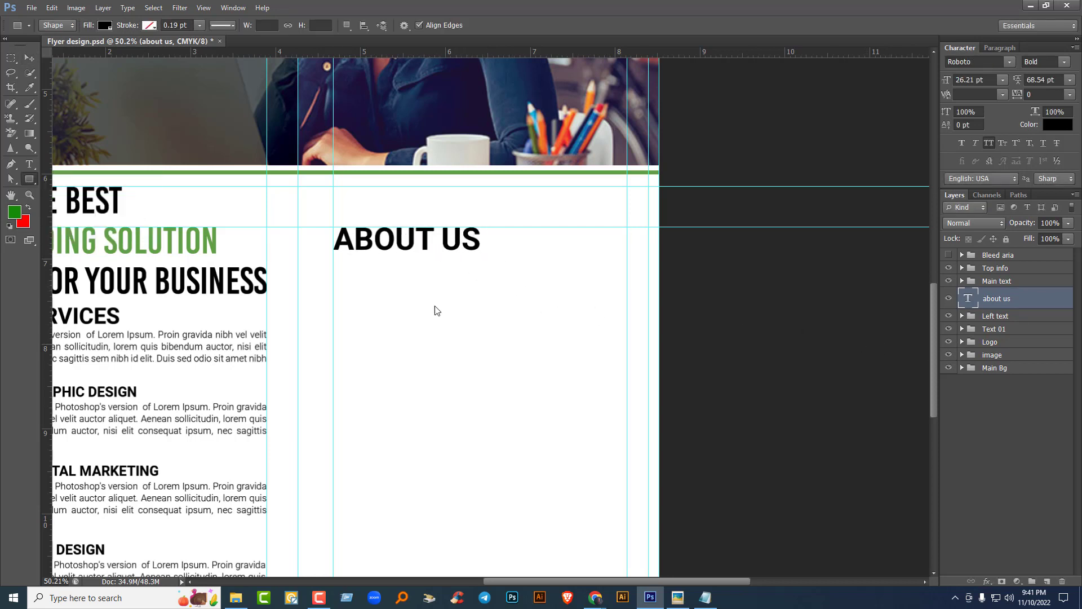
left_click_drag(487, 243, 658, 245)
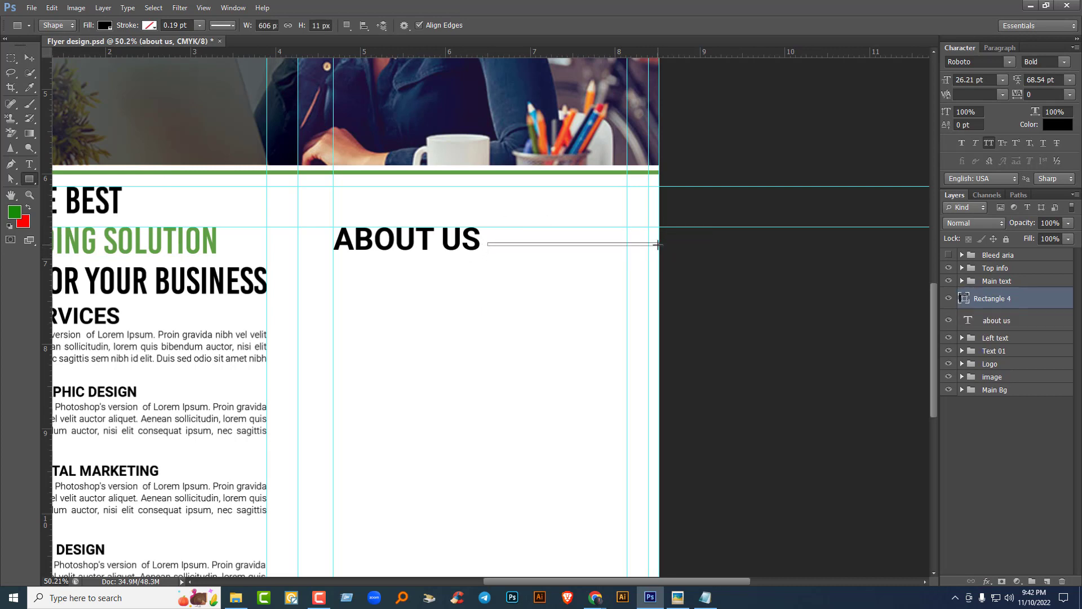
left_click(28, 57)
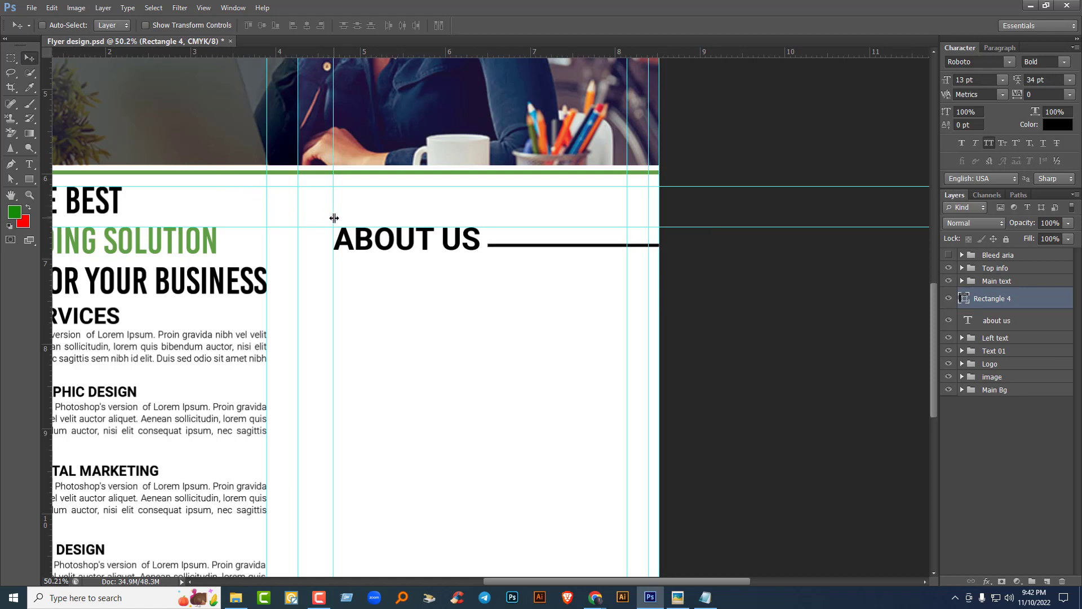
Step: Scale the line beside ABOUT US to 93.73% width and 118.18% height so it ends at the outer margin guide
key("ctrl+t")
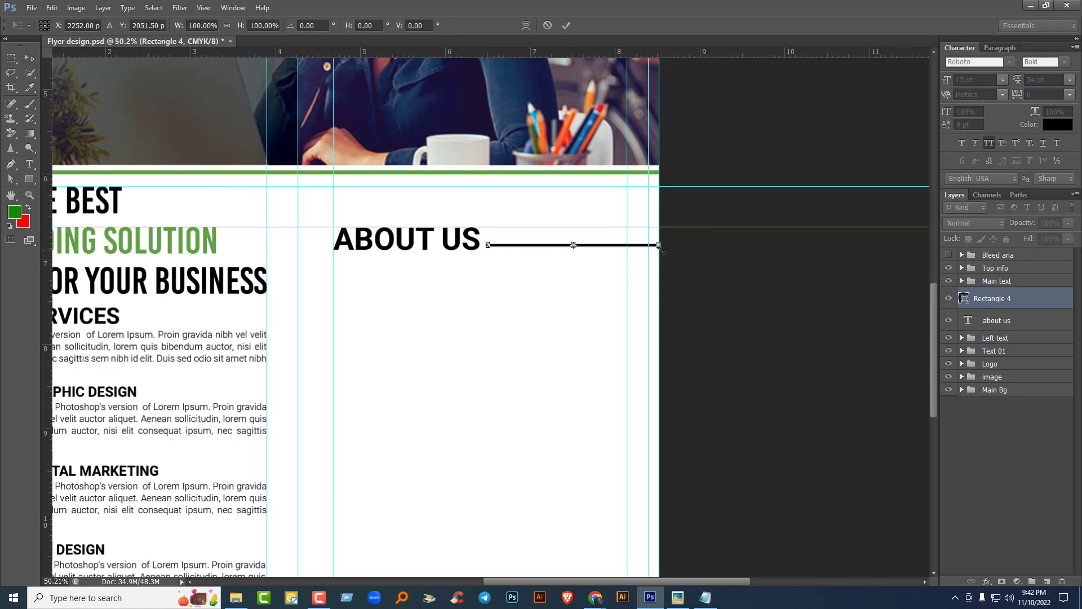
left_click_drag(658, 246, 650, 248)
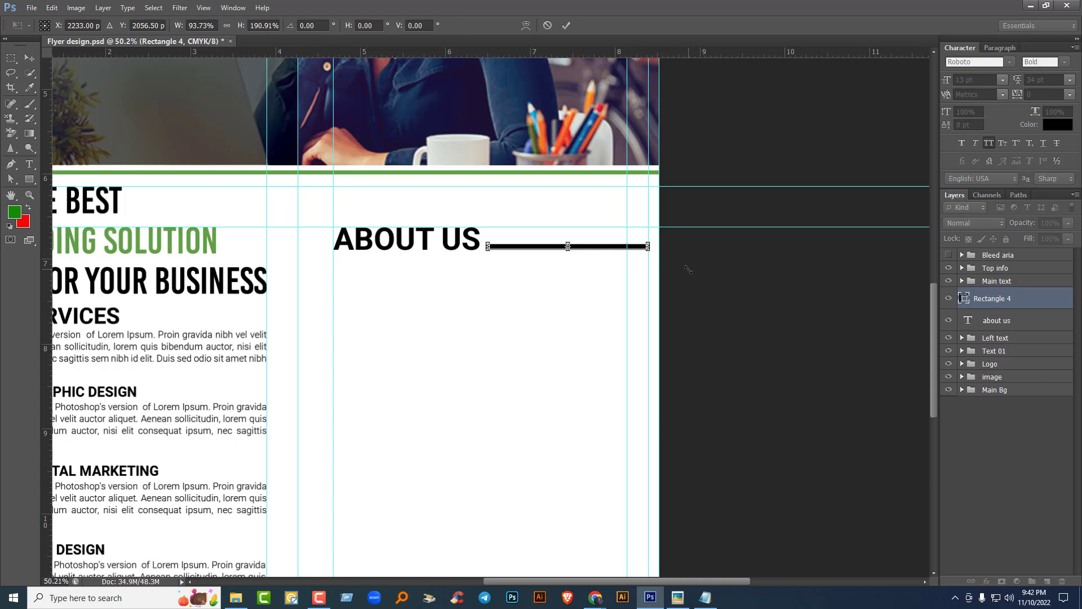
scroll(580, 254, "up", 8)
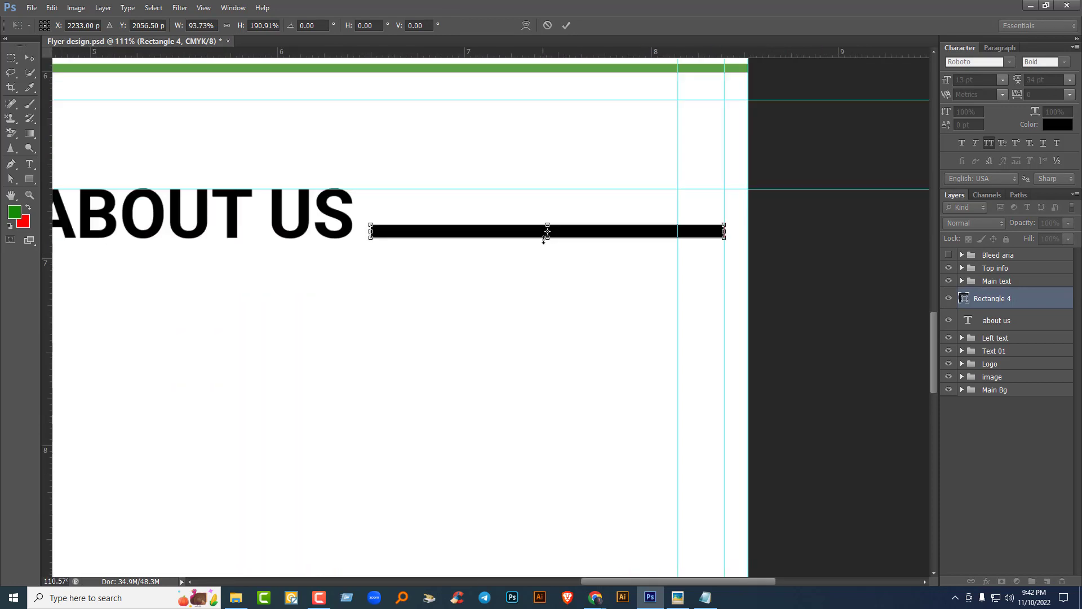
left_click_drag(548, 239, 546, 236)
key("Return")
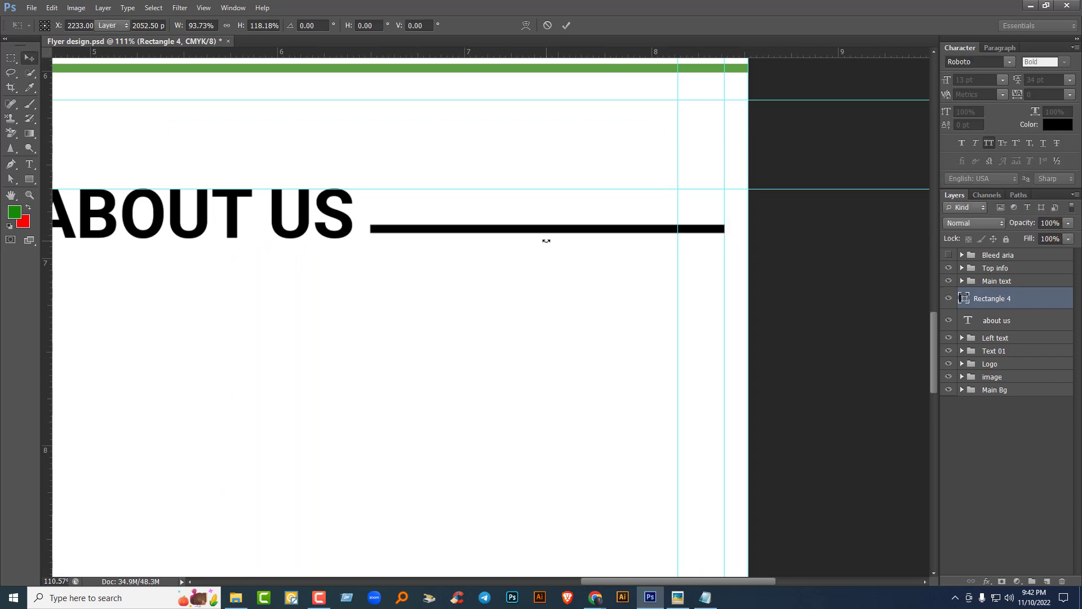
Step: Create a paragraph text box below the ABOUT US heading between the column guides and fill it with Lorem Ipsum
scroll(566, 306, "down", 6)
scroll(567, 306, "up", 3)
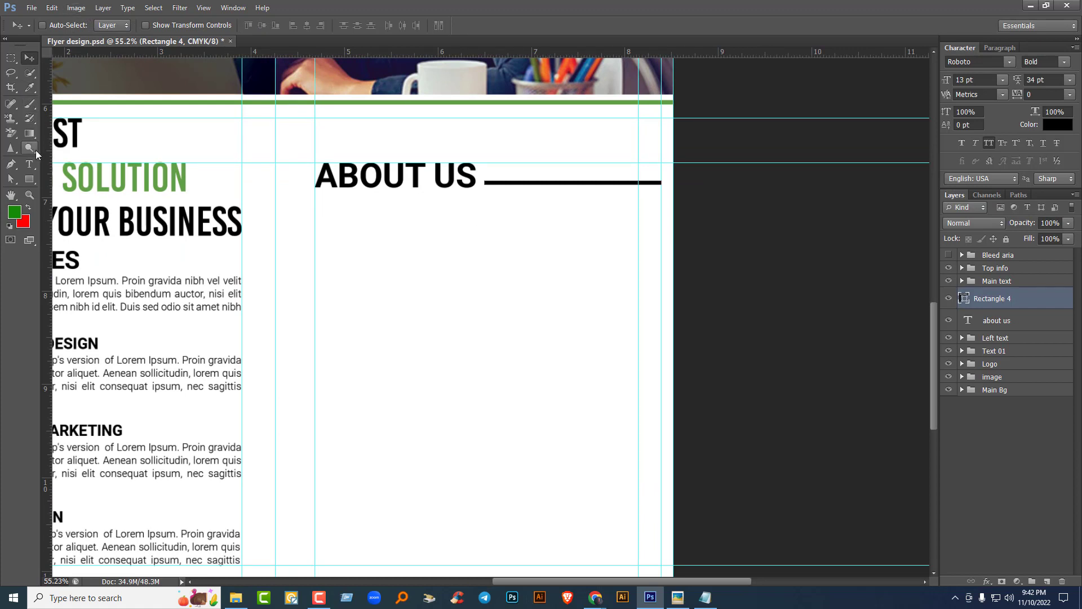
left_click(30, 164)
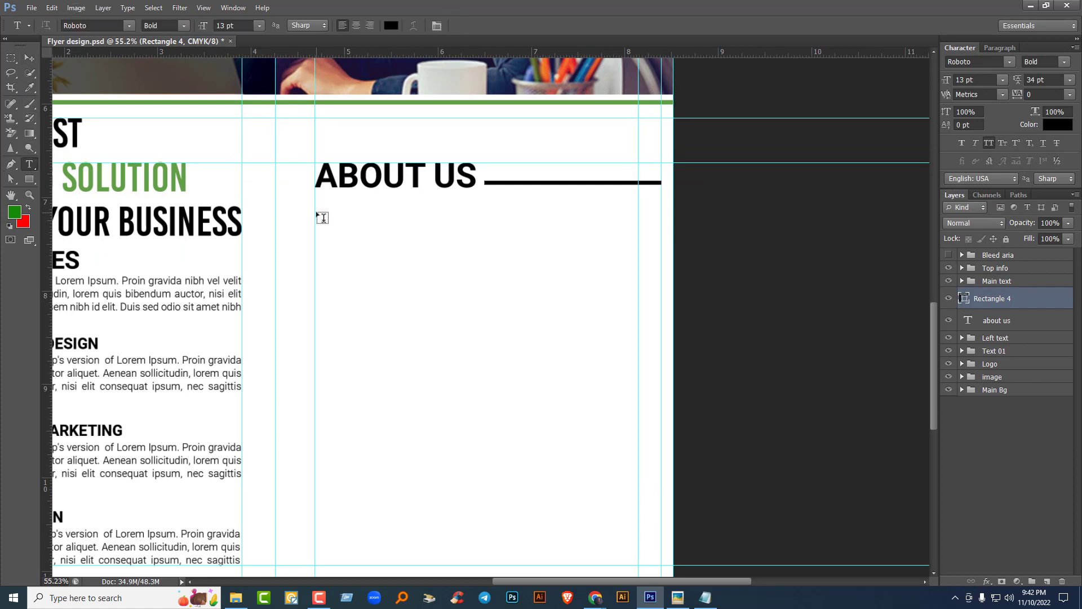
left_click_drag(316, 210, 645, 410)
key("Escape")
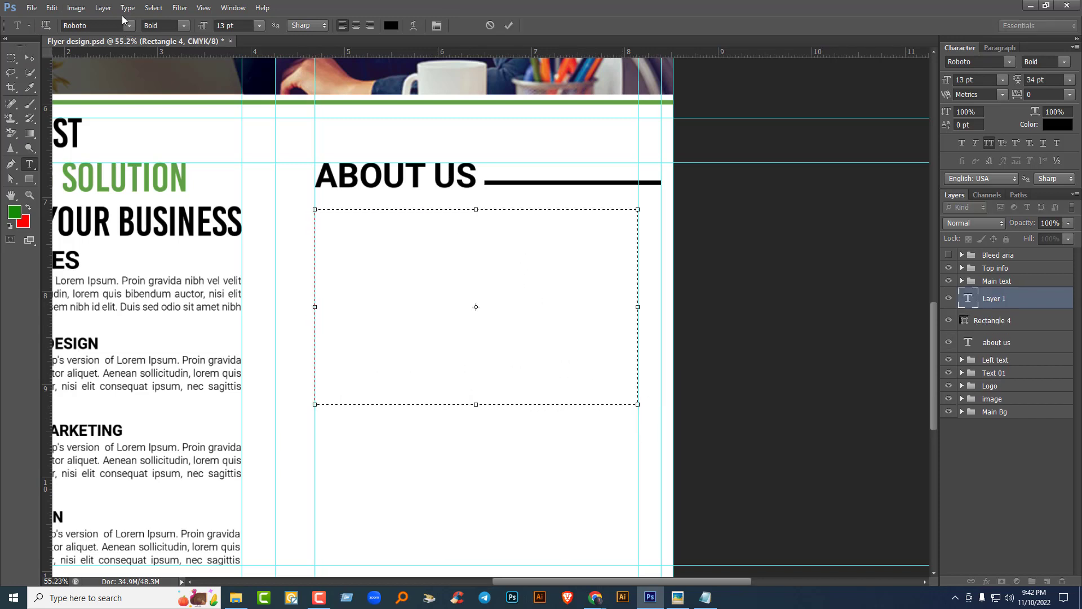
left_click(103, 8)
mouse_move(127, 8)
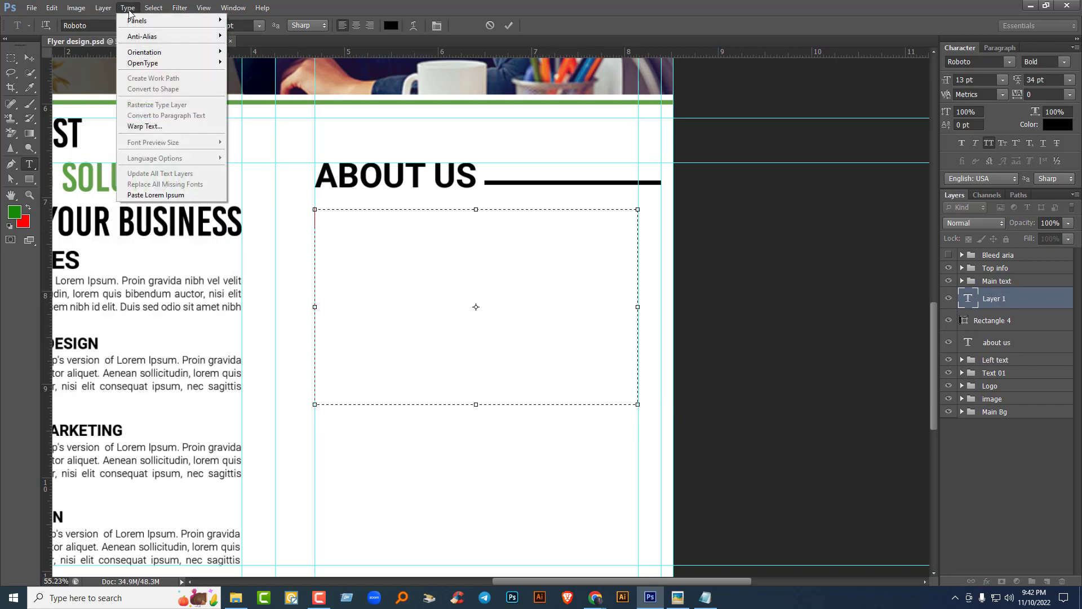
left_click(145, 195)
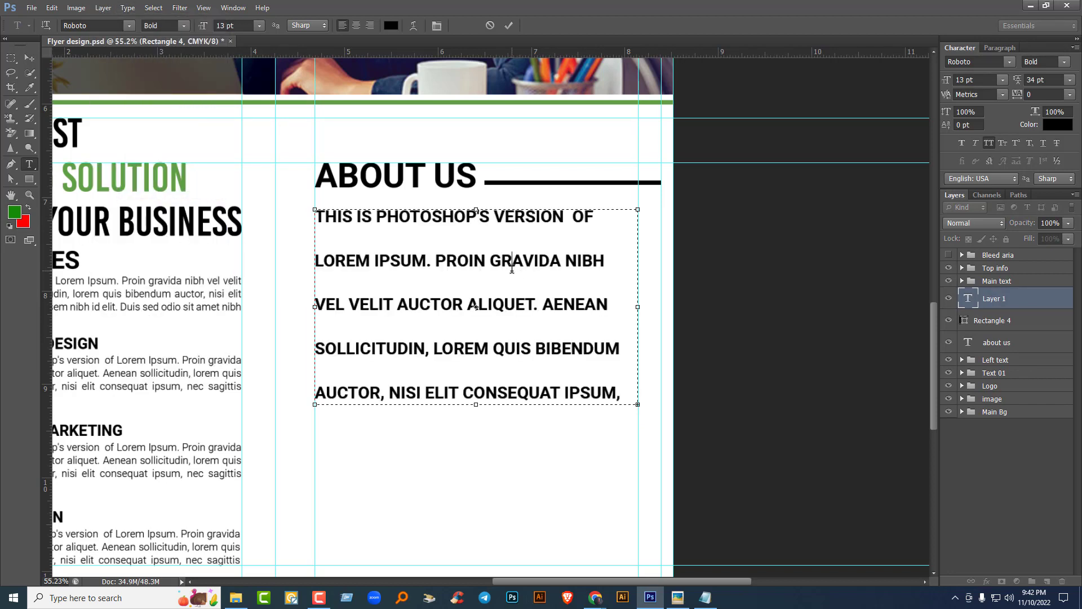
Step: Turn off All Caps for the whole ABOUT US paragraph and set its size to 10 pt with 12 pt leading
key("ctrl+a")
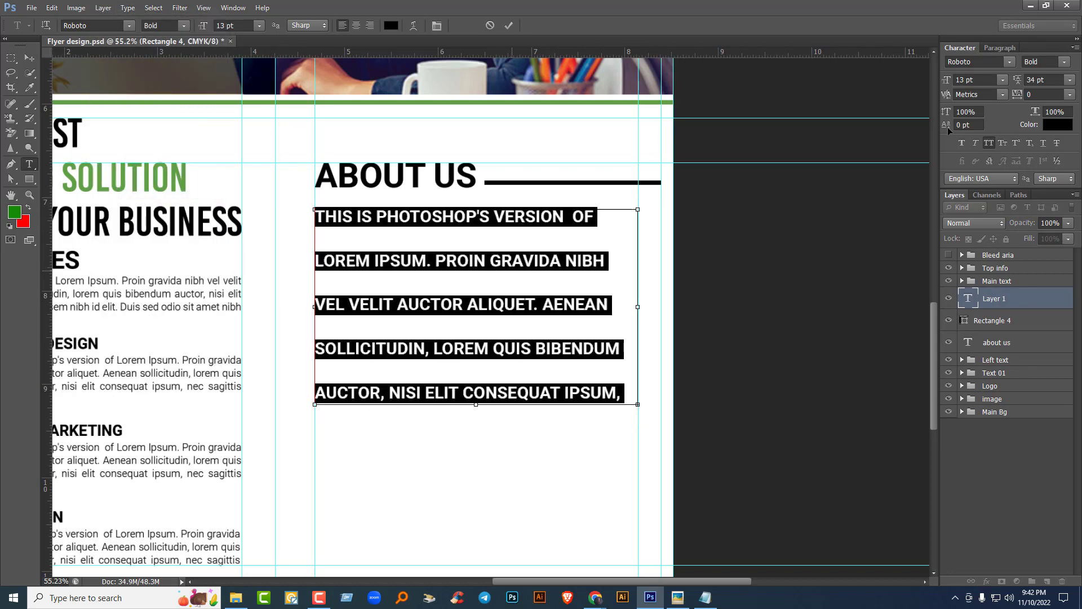
left_click(989, 144)
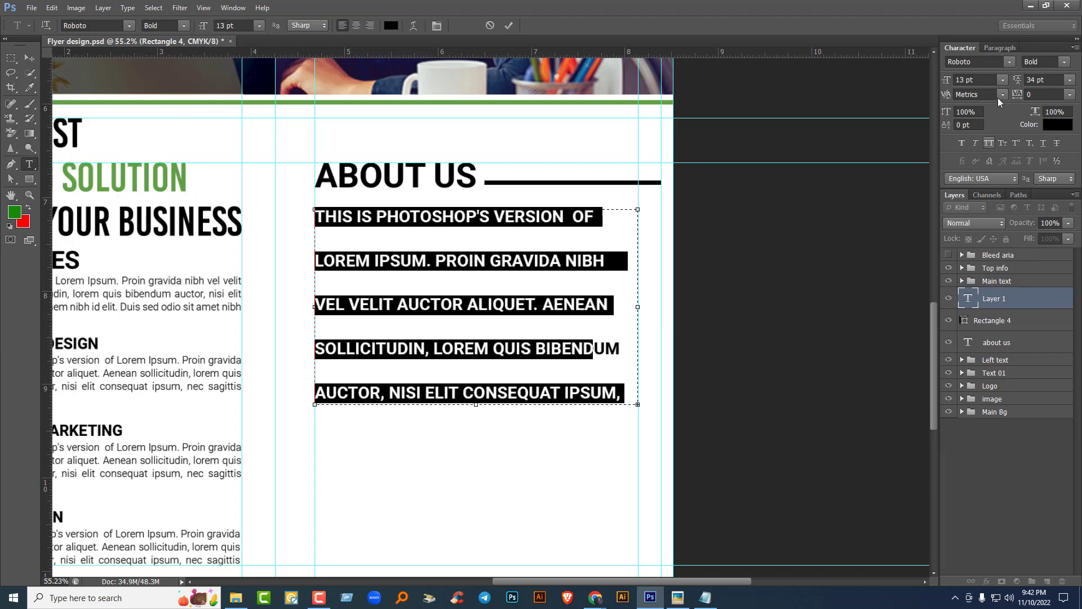
left_click(1002, 80)
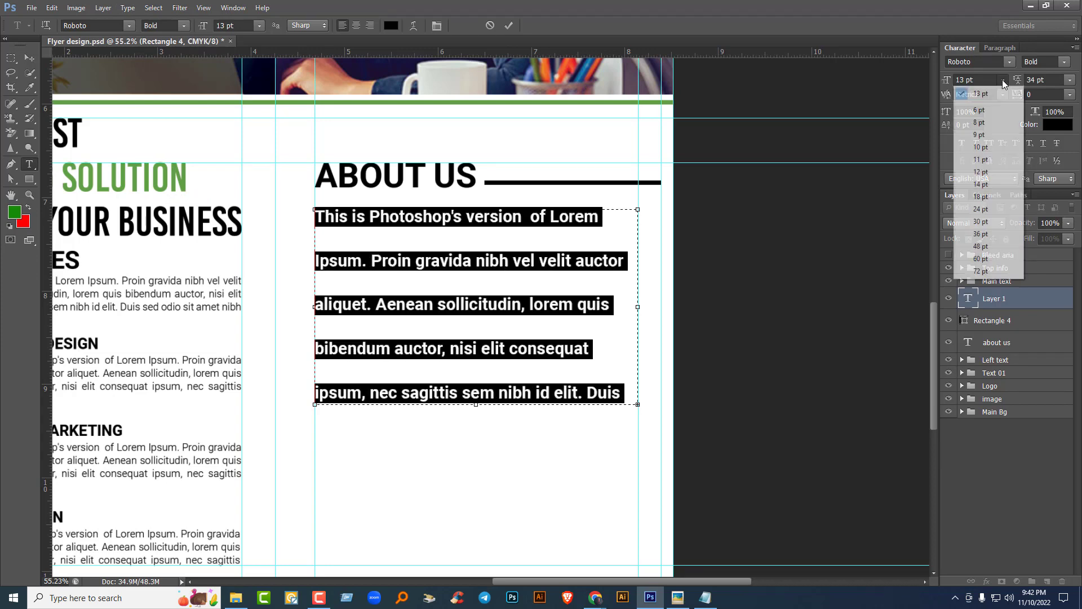
left_click(981, 147)
left_click(1066, 80)
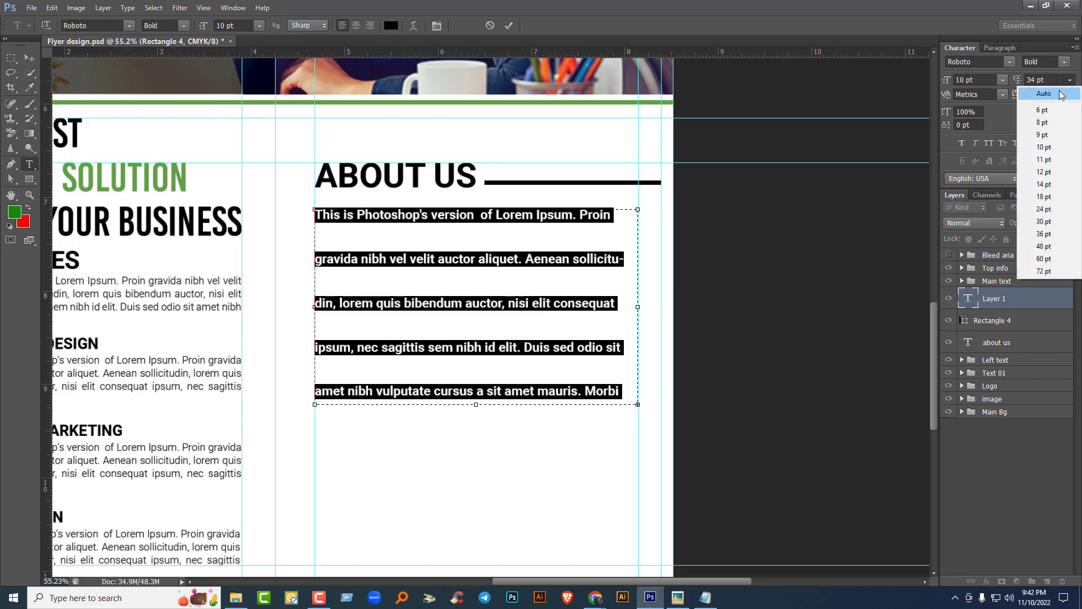
left_click(1060, 94)
left_click(1070, 80)
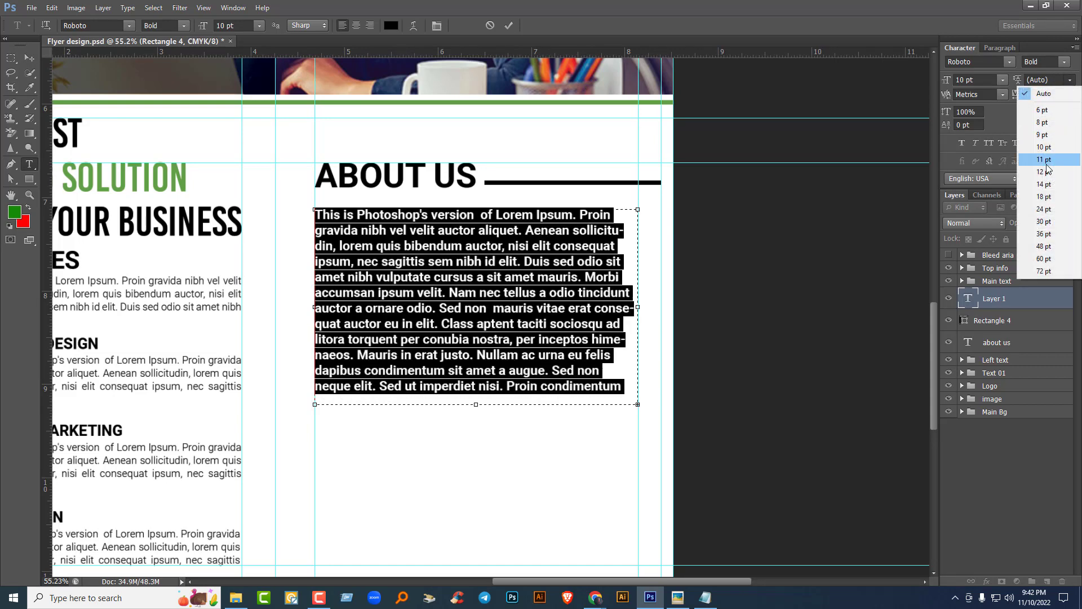
left_click(1045, 160)
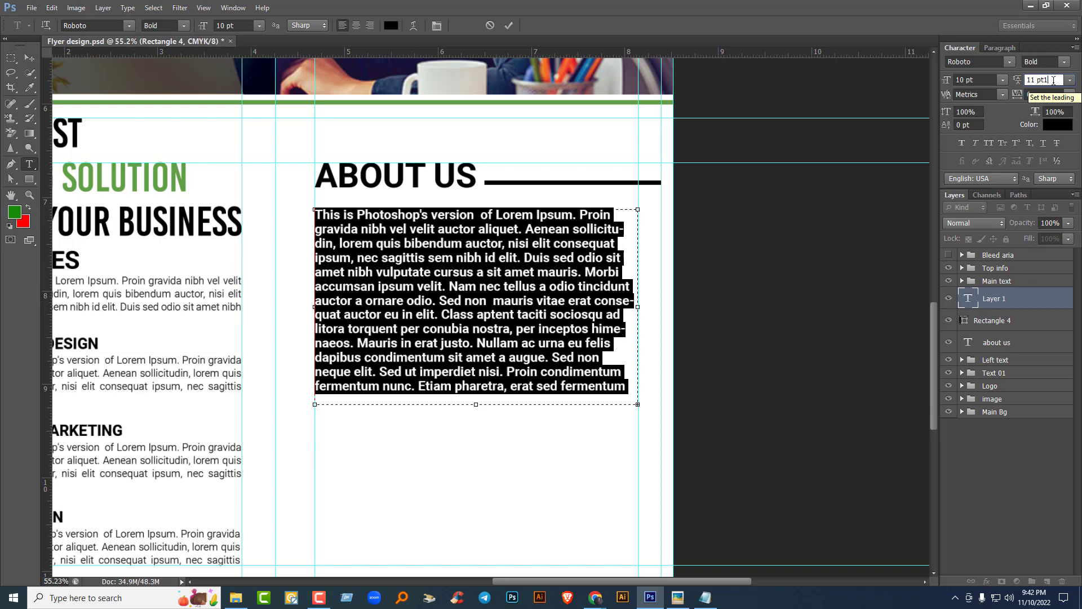
key("Return")
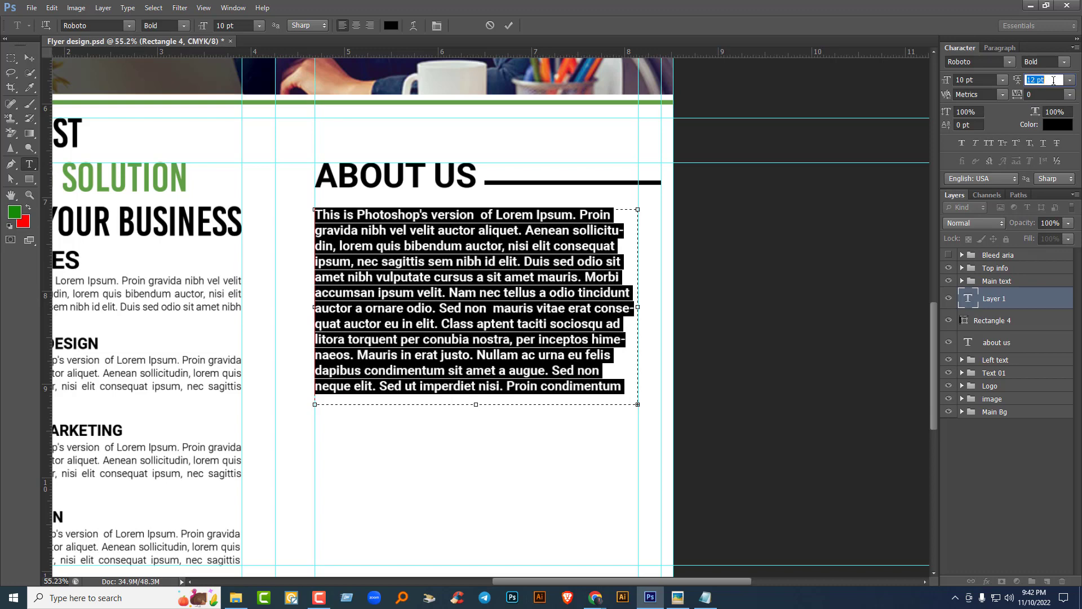
Step: Set the ABOUT US paragraph's font style to Light and justify its text
left_click(1066, 63)
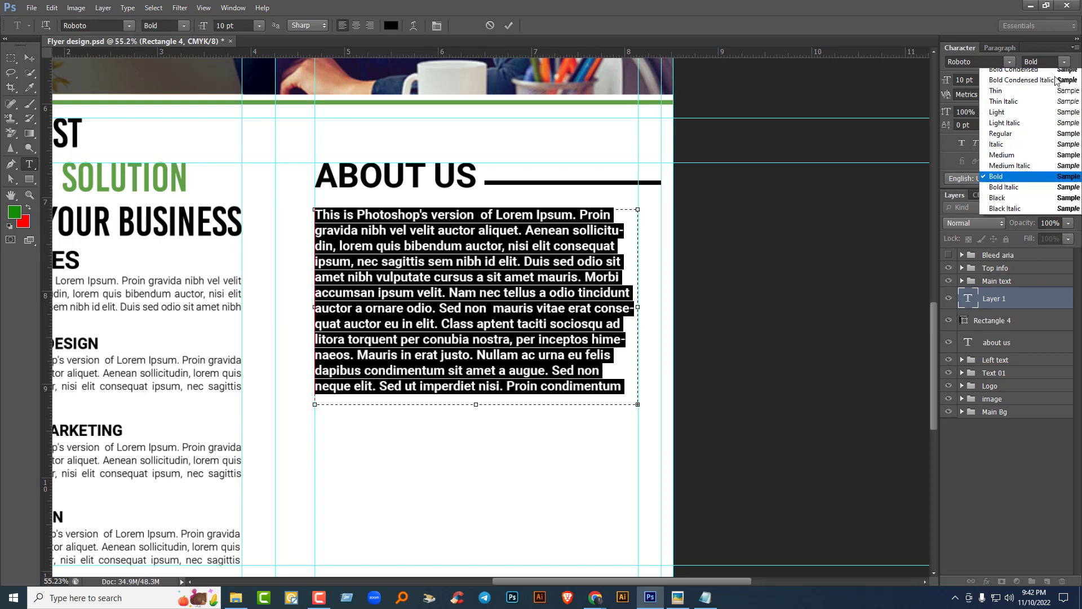
left_click(1004, 137)
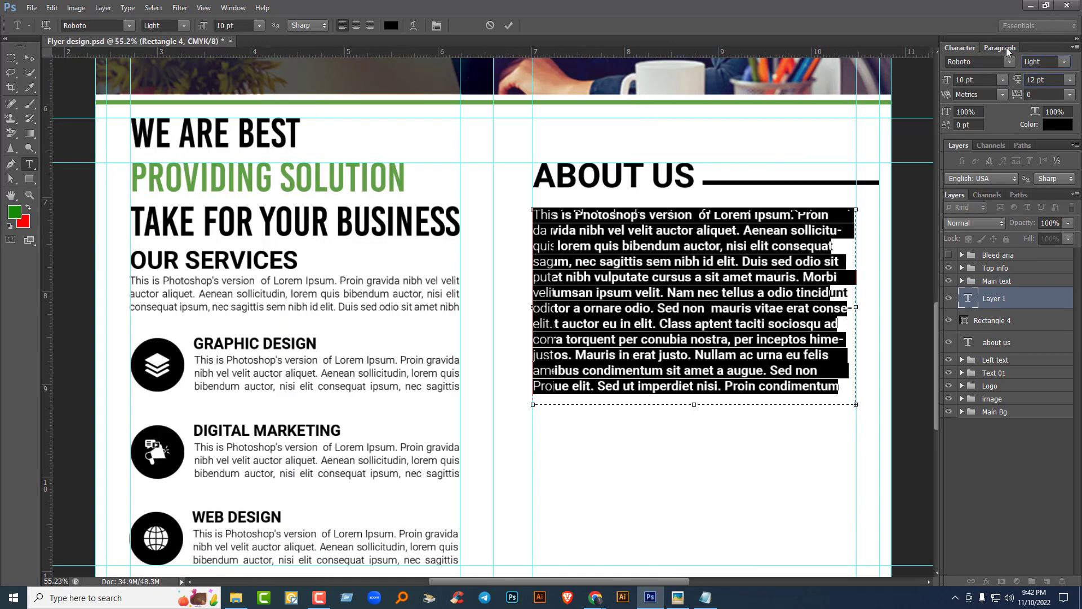
left_click(1006, 48)
left_click(1013, 62)
Step: Set the ABOUT US paragraph to 8 pt with 13 pt leading and raise its text box's bottom edge slightly
left_click(966, 47)
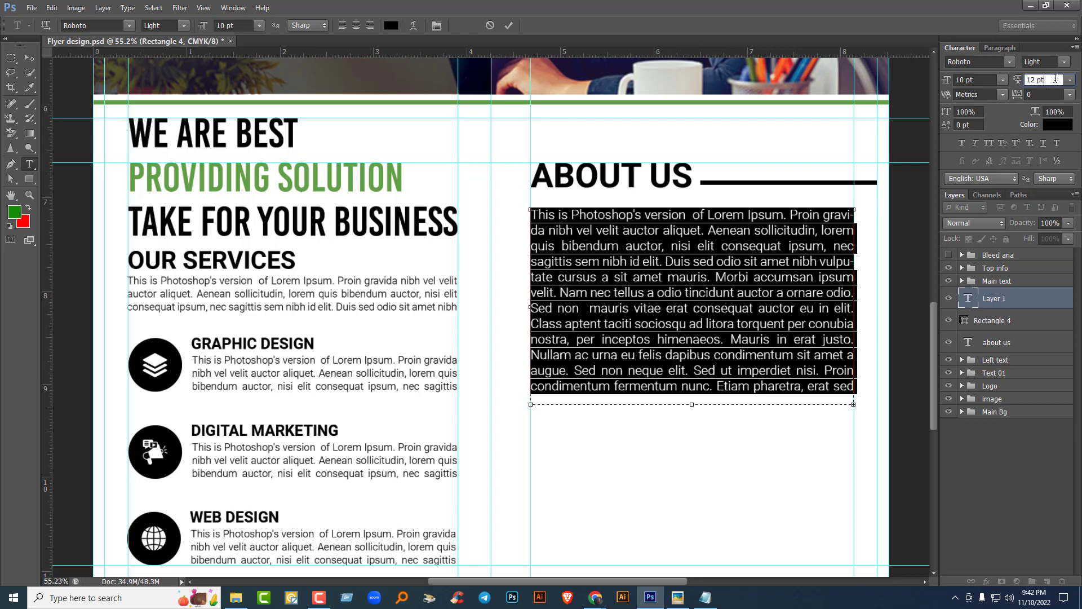
key("Return")
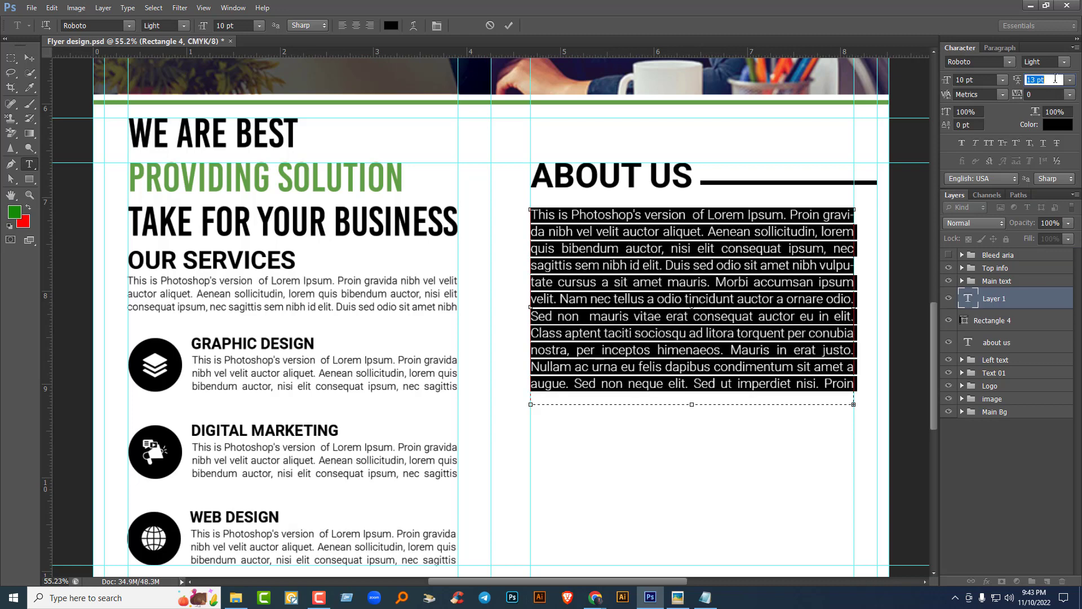
left_click(1003, 79)
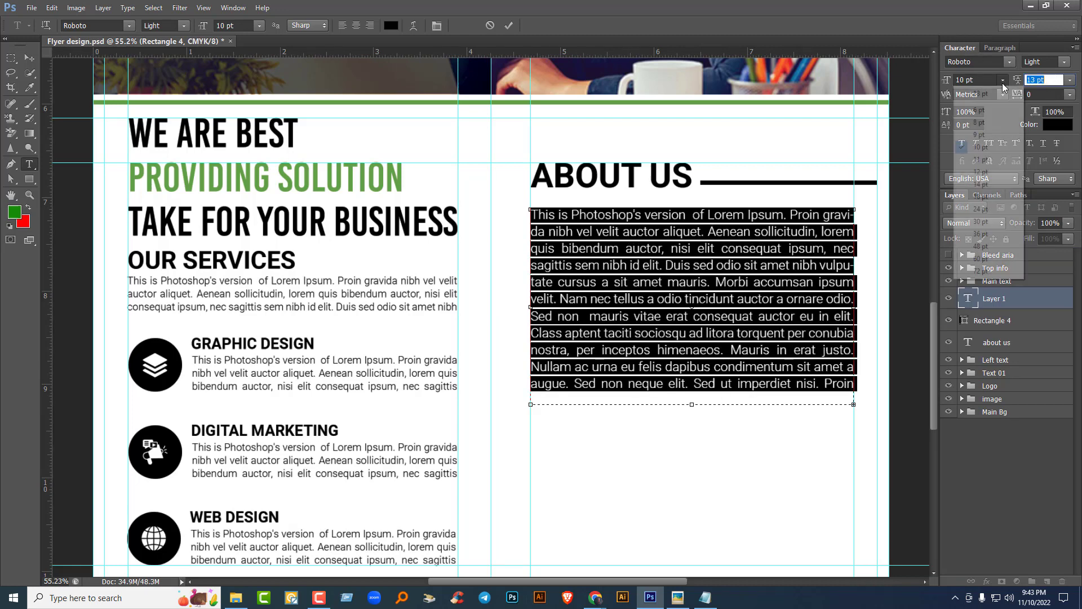
left_click(981, 135)
left_click(1003, 80)
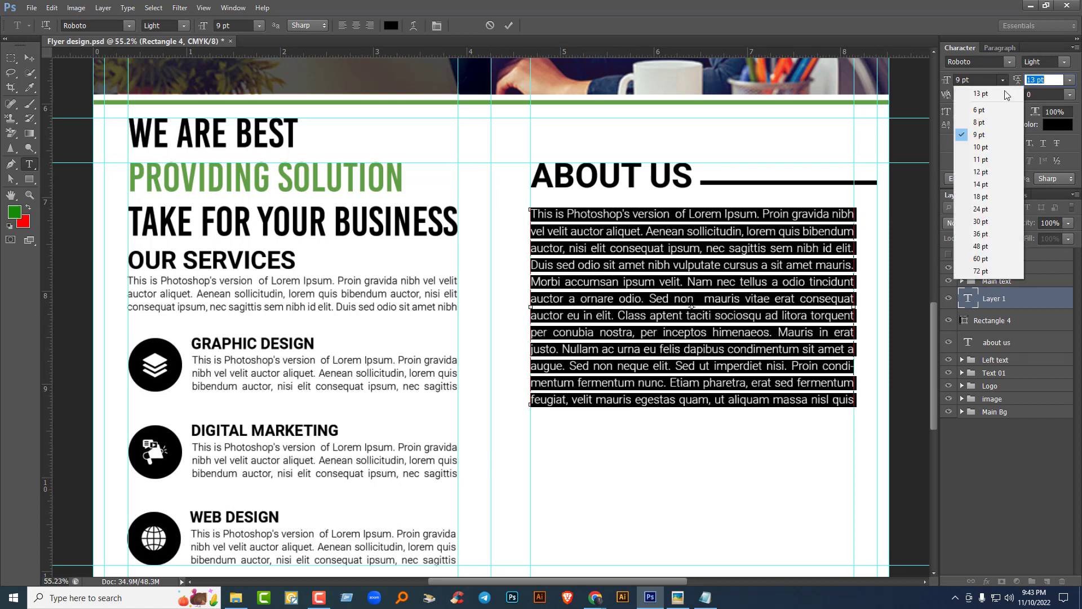
left_click(981, 122)
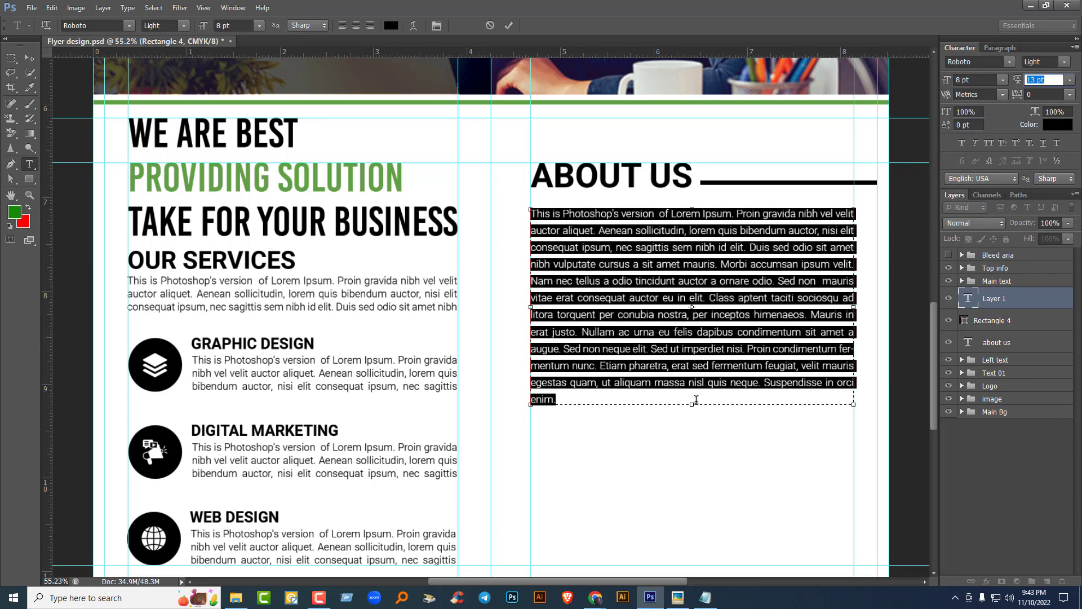
left_click_drag(693, 403, 693, 391)
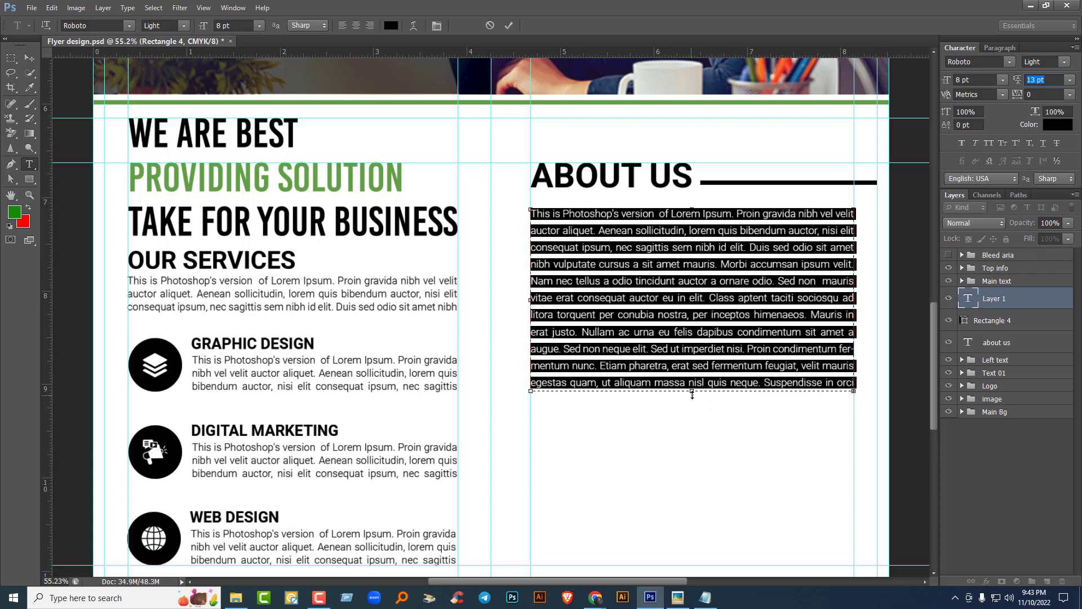
Step: Set the ABOUT US paragraph's leading to 10 pt and shorten its text box to end just below the eleventh line
left_click(1046, 79)
key("Down")
key("Down")
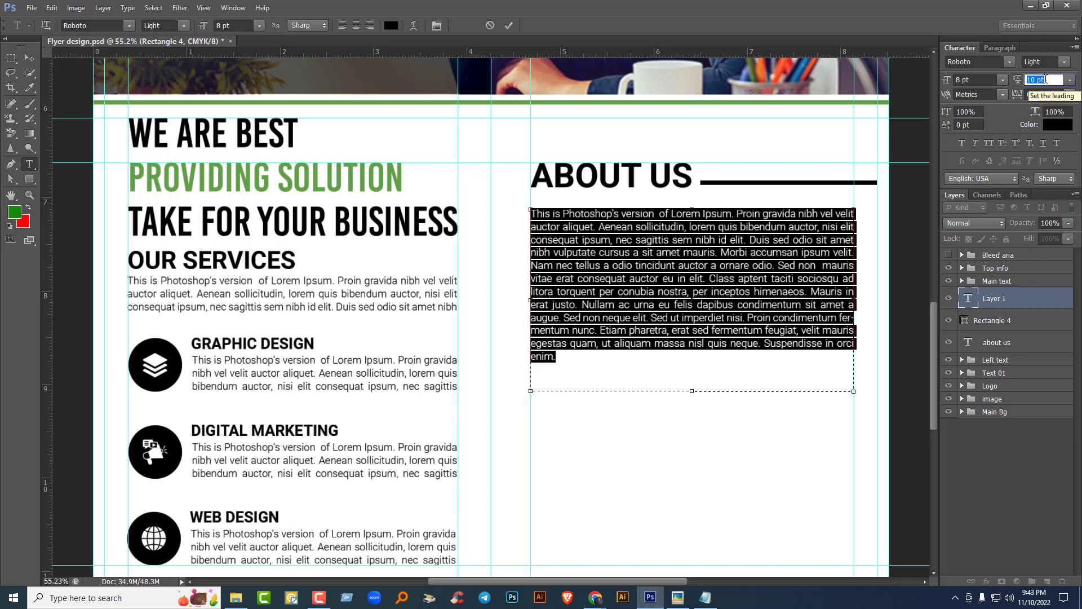
key("Down")
left_click_drag(693, 392, 681, 353)
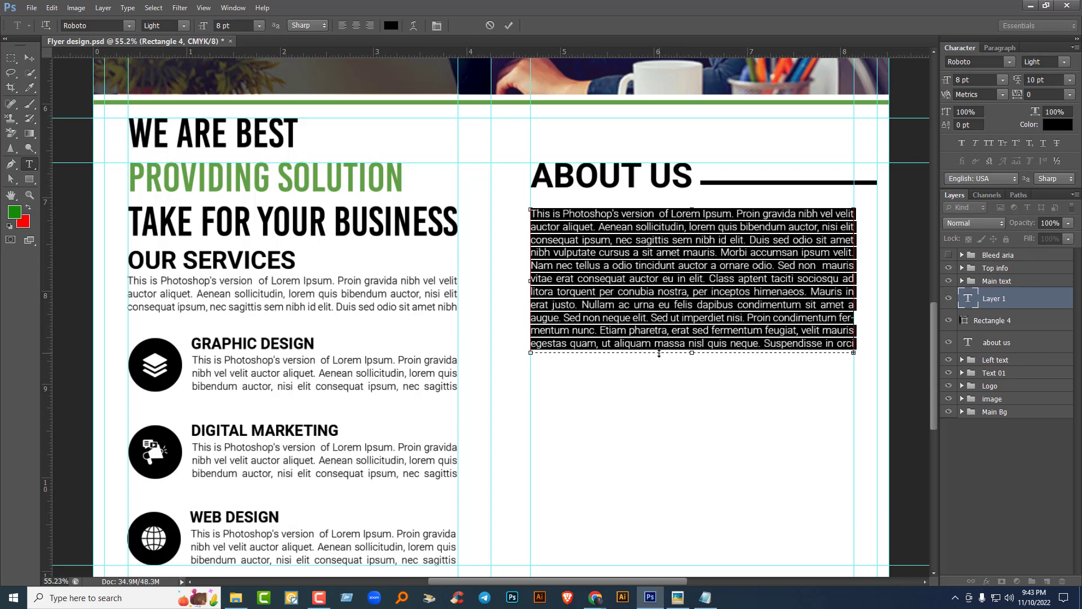
left_click(29, 59)
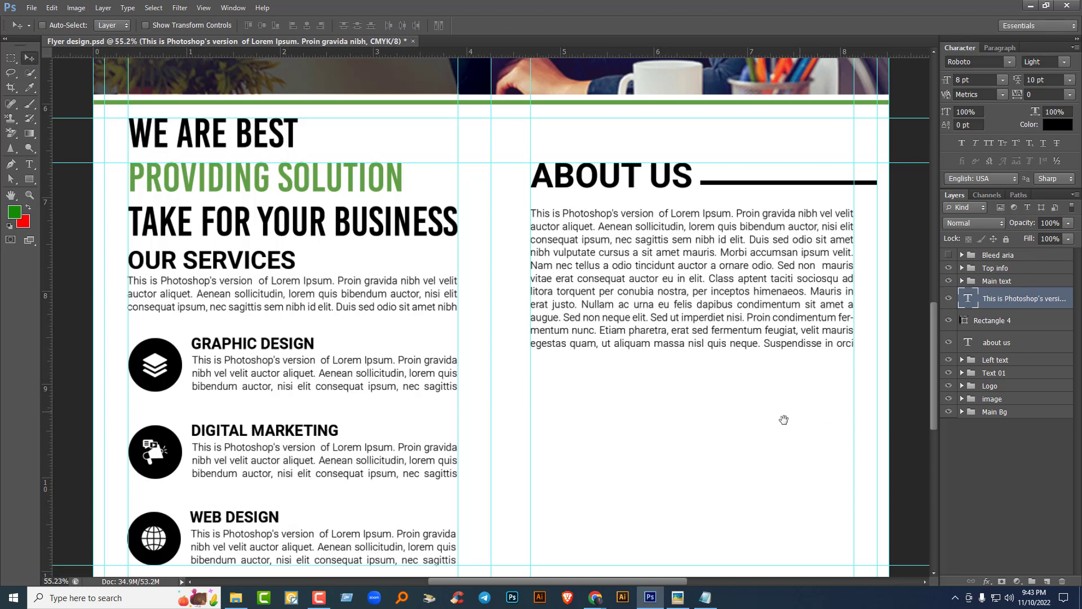
Step: Copy "why choose us?" from Text.txt in Notepad and paste it as a new text line below the ABOUT US paragraph
left_click_drag(780, 418, 679, 283)
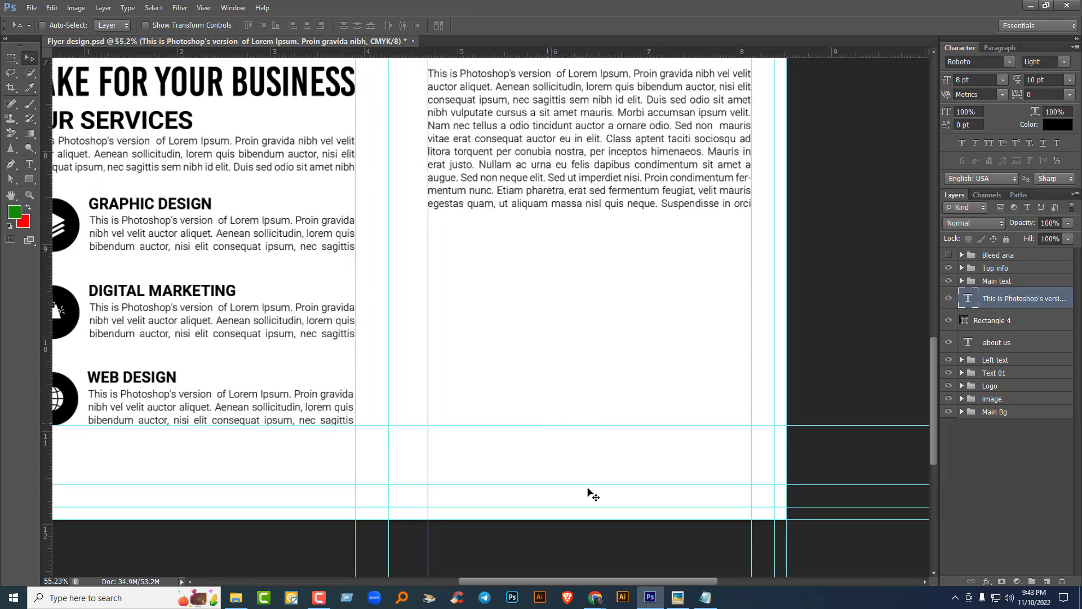
left_click(704, 597)
left_click_drag(171, 333, 102, 335)
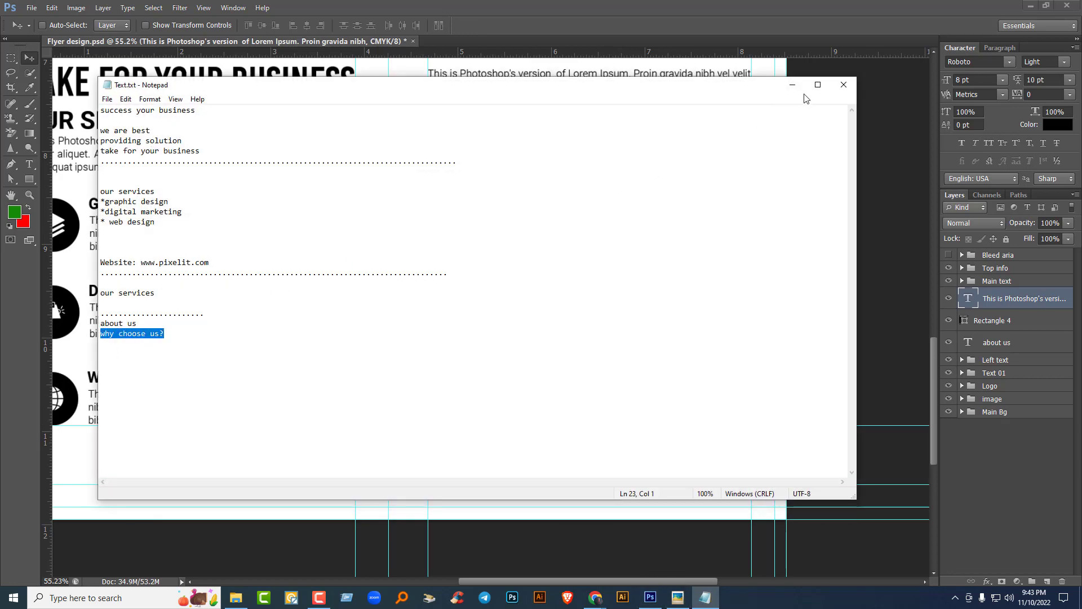
left_click(792, 85)
key("t")
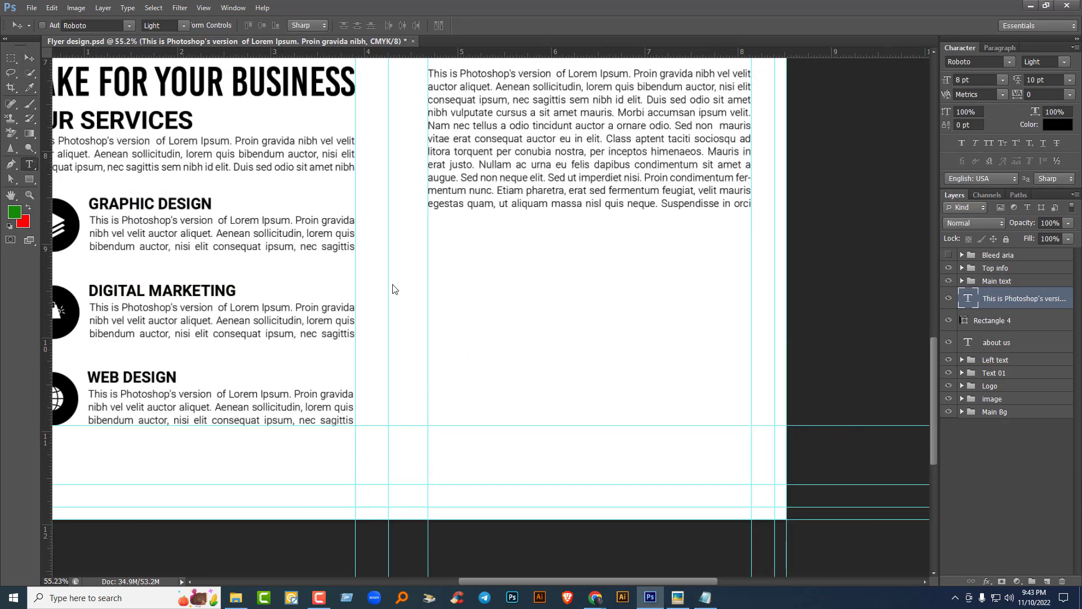
left_click(486, 292)
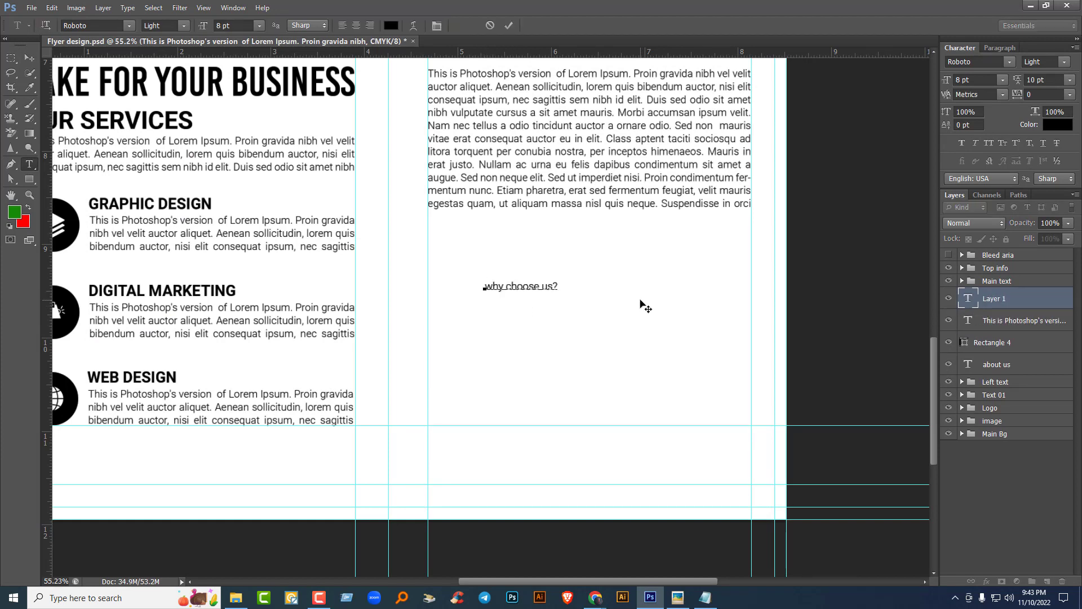
Step: Format "why choose us?" in All Caps and Regular style, and align it with the column's left guide just below the paragraph
key("ctrl+a")
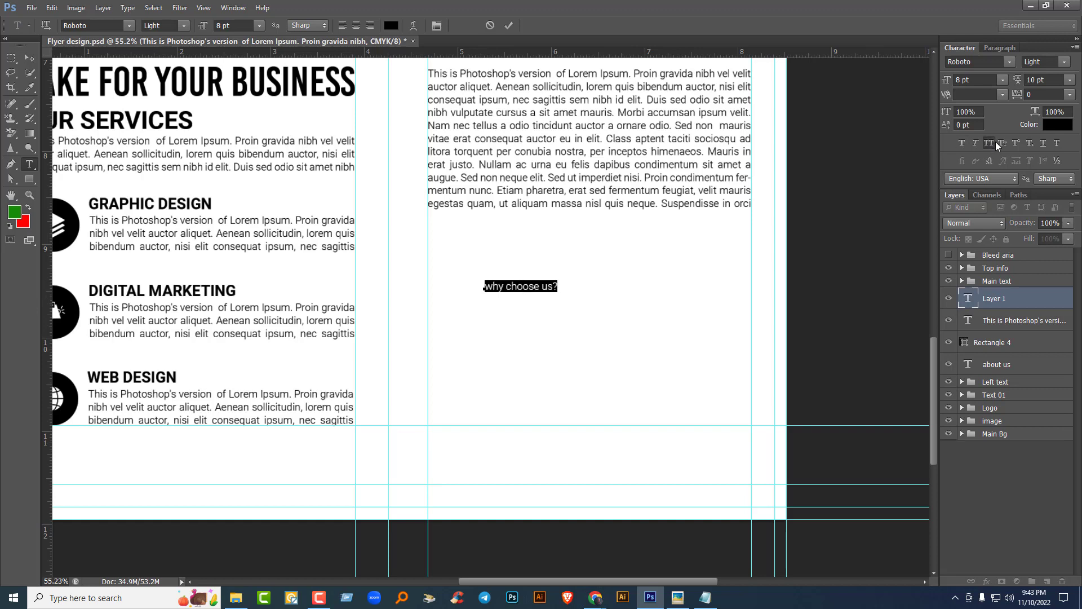
left_click(994, 144)
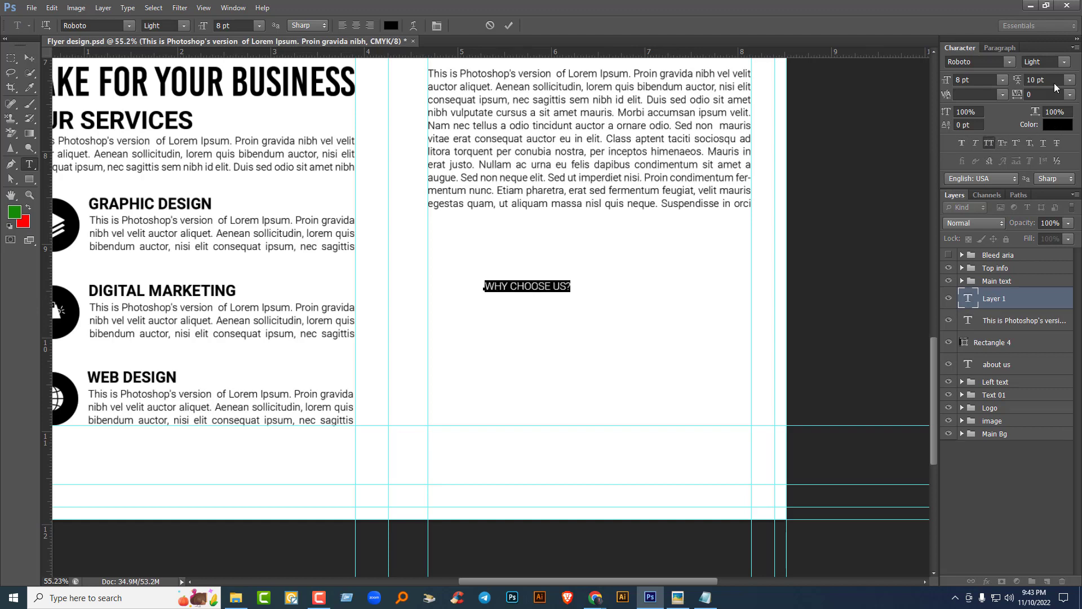
left_click(1064, 62)
left_click(1012, 151)
left_click(29, 58)
left_click_drag(540, 290, 483, 230)
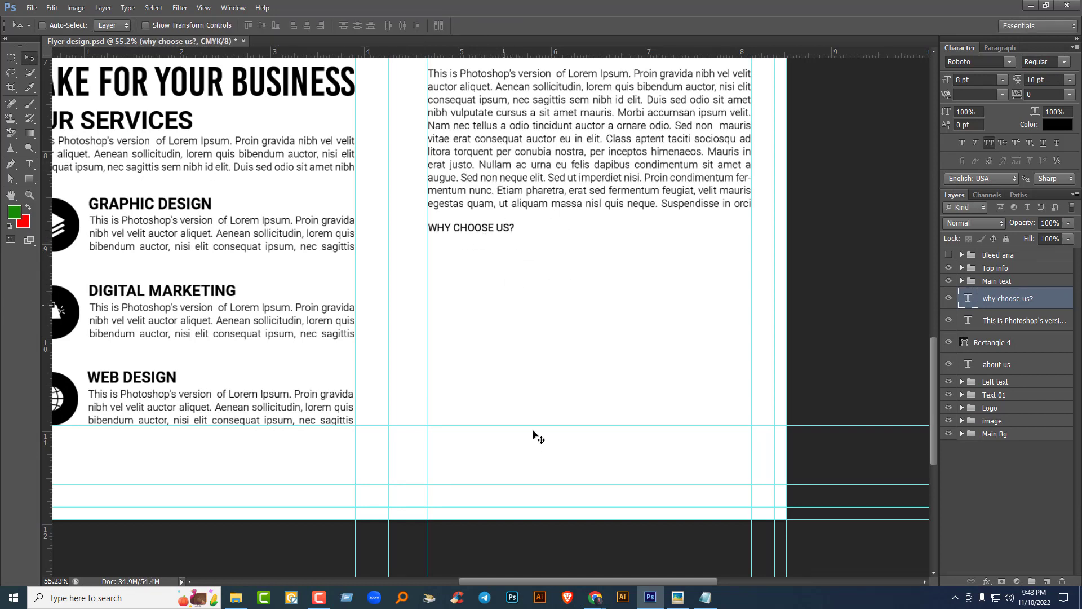
Step: Draw a black circle about 0.4 in wide at the left column guide directly below WHY CHOOSE US?
left_click(31, 179)
left_click(73, 198)
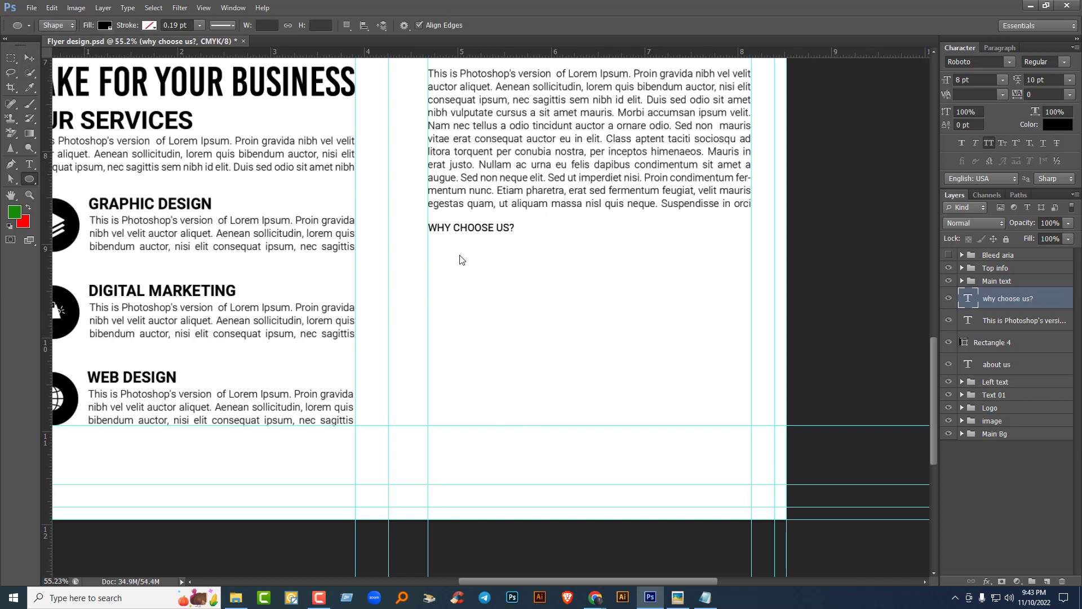
mouse_move(460, 255)
left_mouse_down()
mouse_move(498, 293)
mouse_move(452, 256)
mouse_move(454, 269)
left_mouse_up()
key("v")
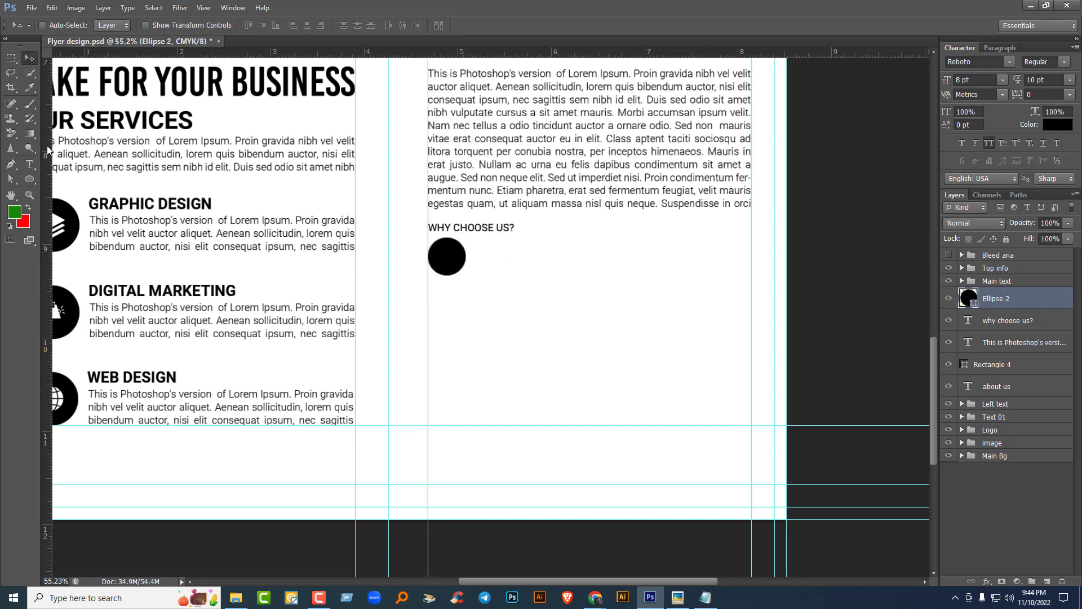
Step: Add guides at the circle's right, top and bottom edges, plus a vertical guide about 0.1 in to its right
left_click_drag(49, 150, 465, 182)
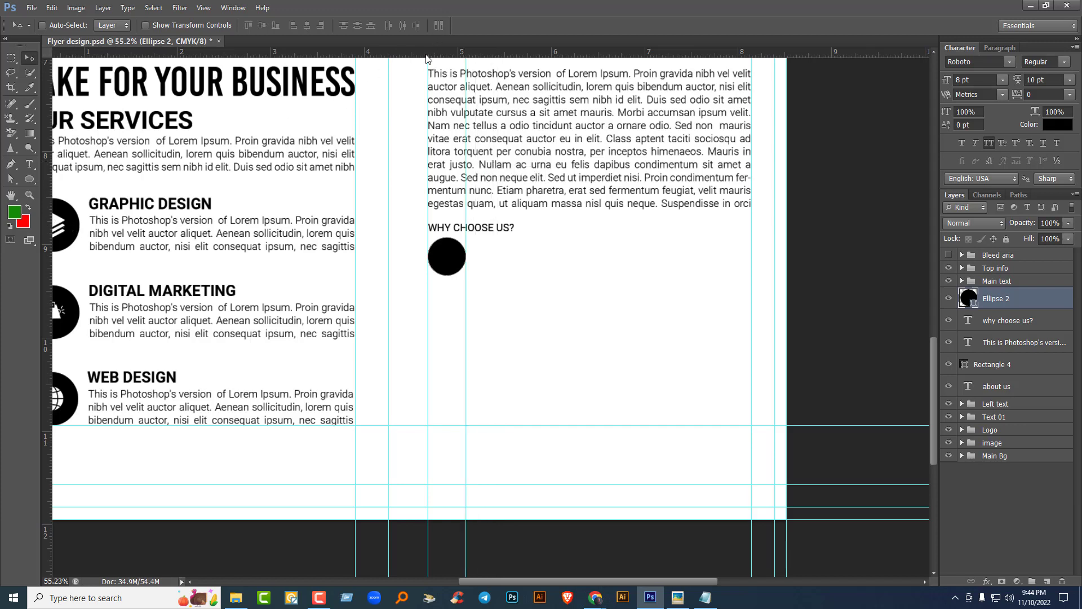
left_click_drag(428, 52, 486, 276)
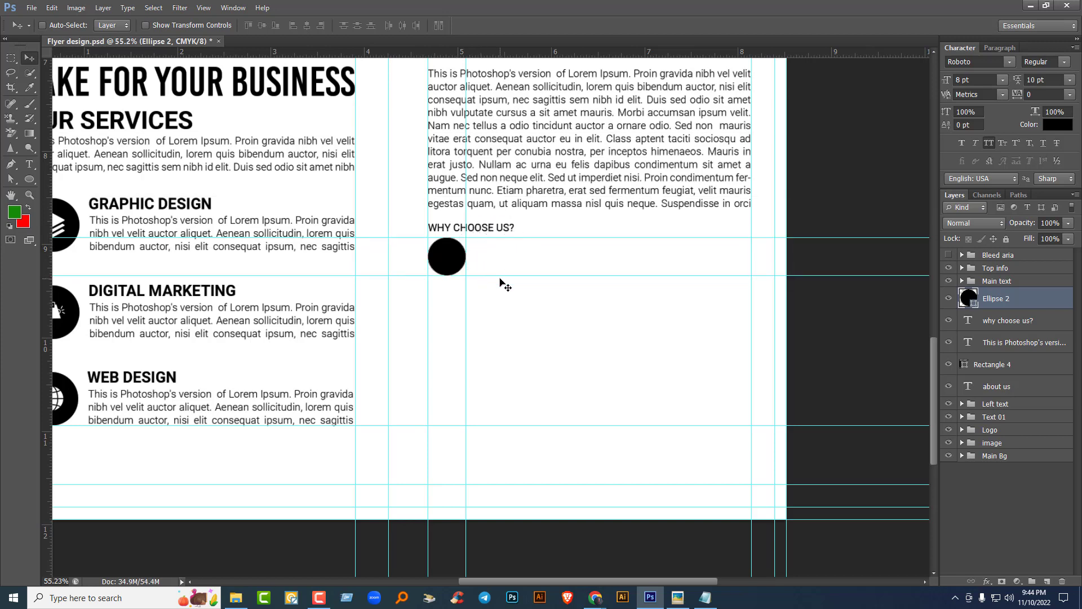
left_click_drag(46, 163, 475, 209)
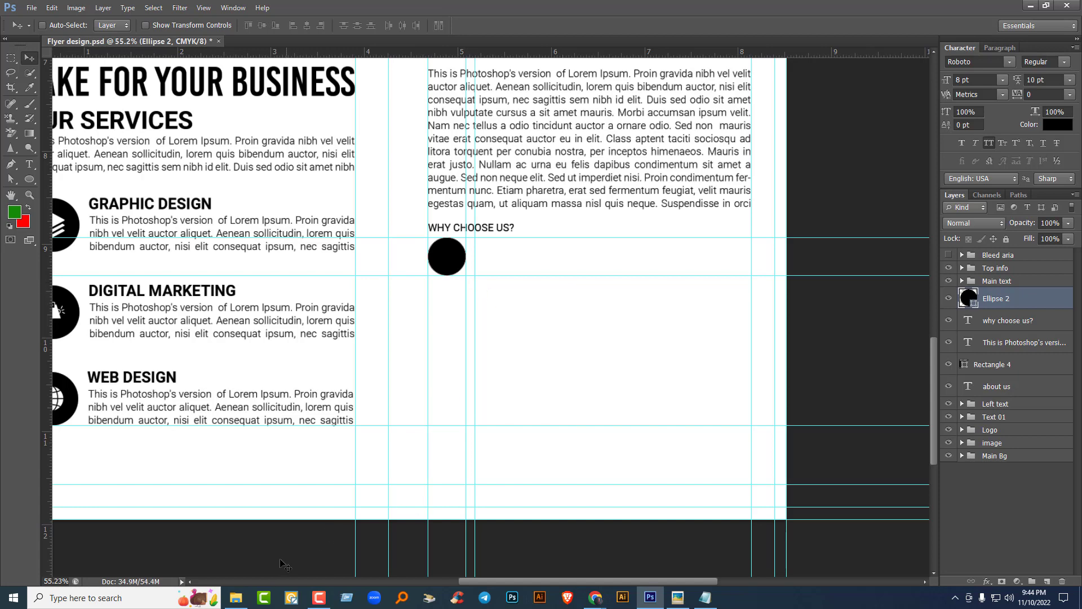
Step: Open Tik mark.psd from the Element folder under New graphic module, Class 07, Flyer on the Graphic Design 01 (E:) drive
left_click(31, 8)
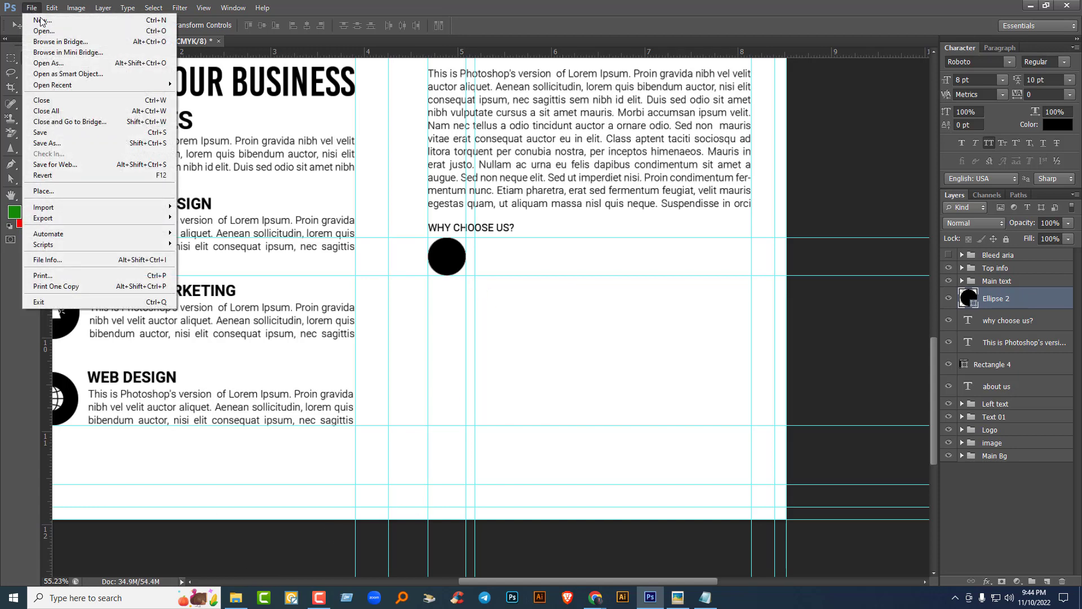
left_click(43, 31)
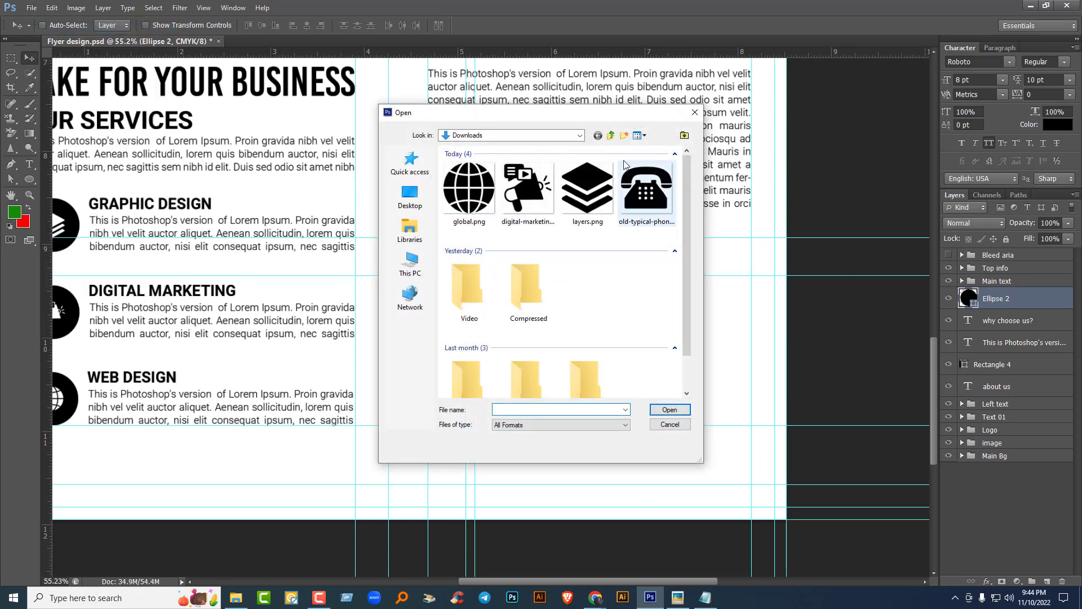
left_click(581, 136)
left_click(499, 231)
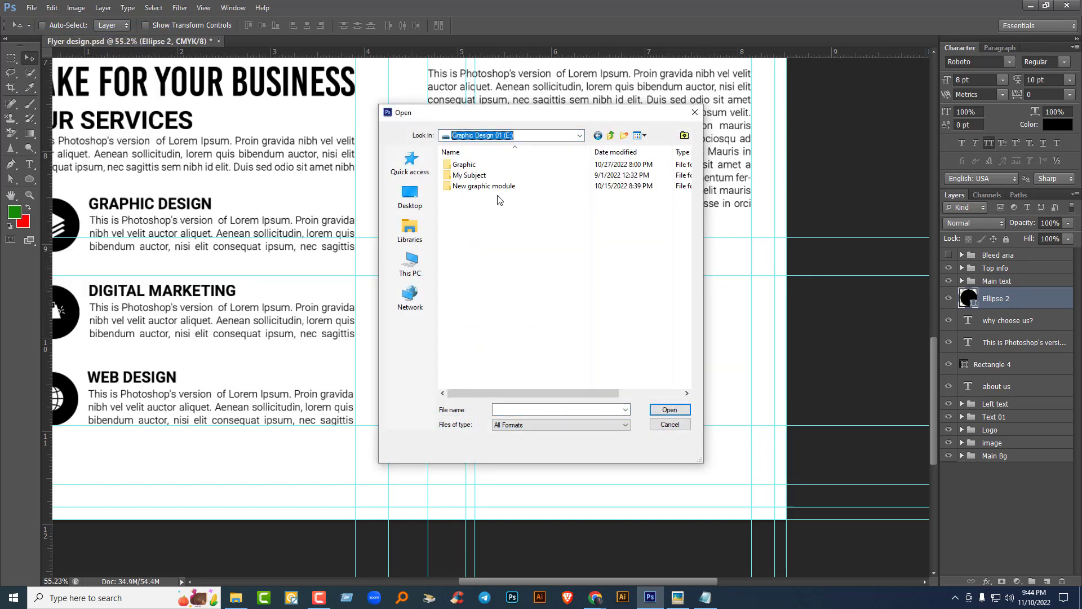
double_click(486, 186)
double_click(479, 229)
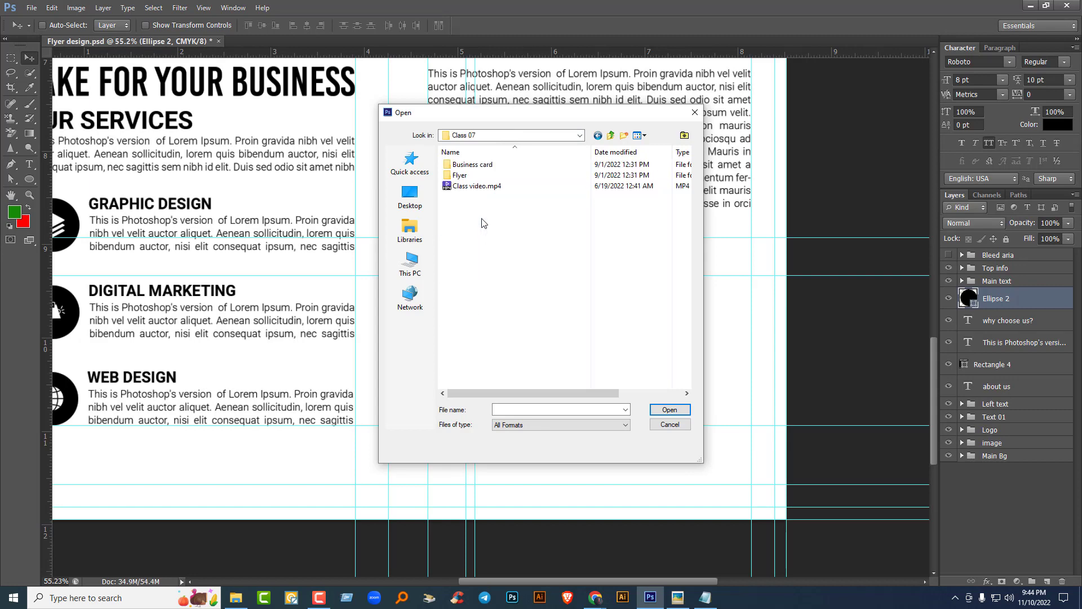
double_click(459, 175)
double_click(465, 164)
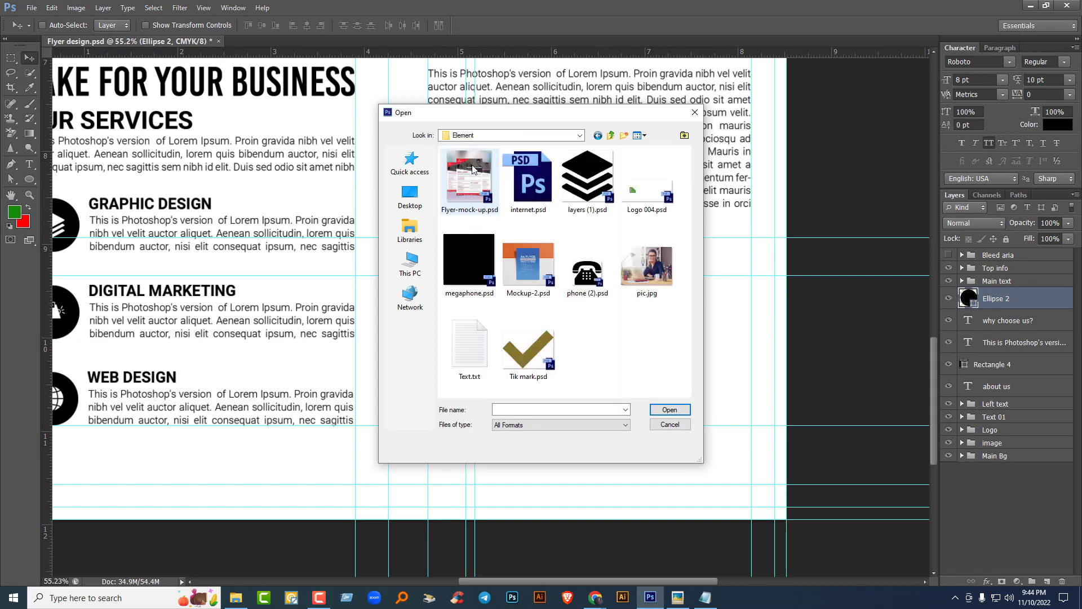
left_click(528, 352)
left_click(669, 409)
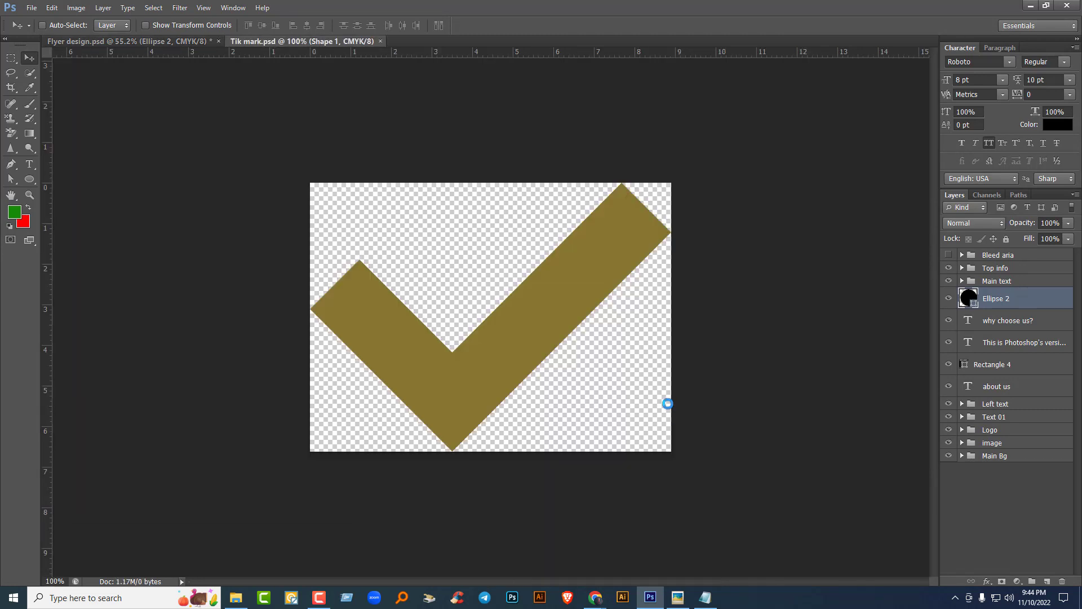
Step: Bring the check mark into the flyer document and scale it down to sit centred inside the black circle
left_click_drag(370, 324, 569, 364)
key("ctrl+t")
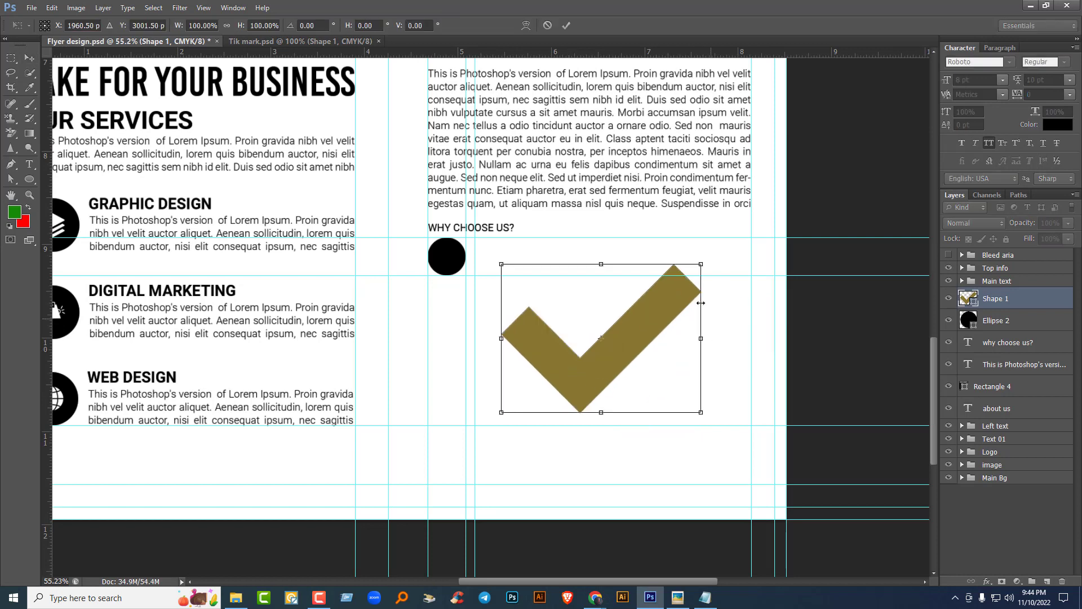
left_click_drag(702, 263, 447, 260)
key("Return")
Step: Recolour the check mark shape to white by sampling the flyer's white background
double_click(968, 298)
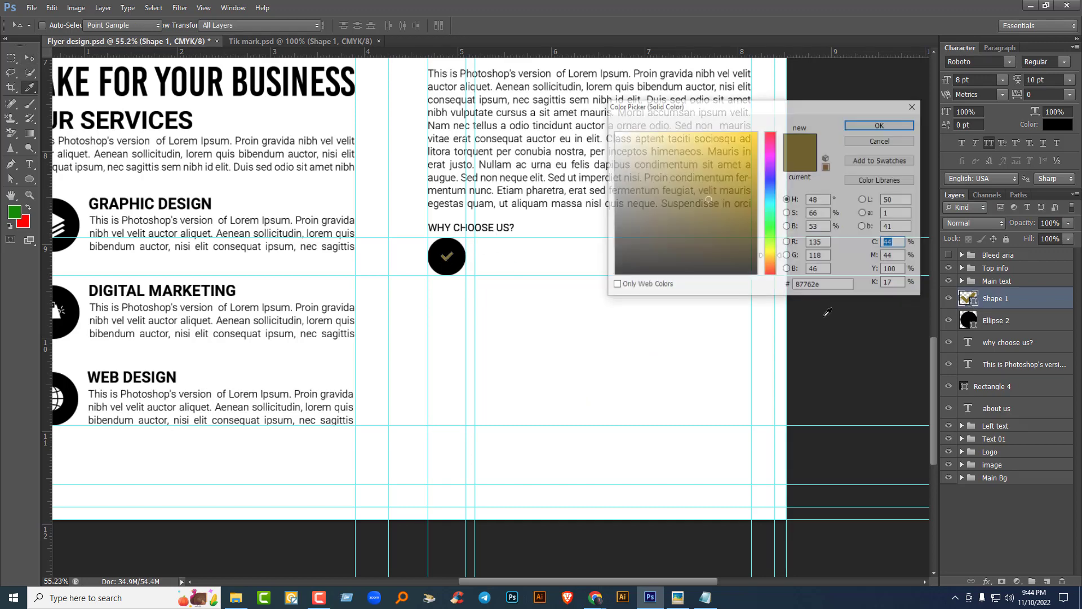
left_click(699, 309)
left_click(872, 125)
Step: Enlarge the white check mark proportionally from its centre so it fills more of the black circle
scroll(562, 321, "up", 3, "alt")
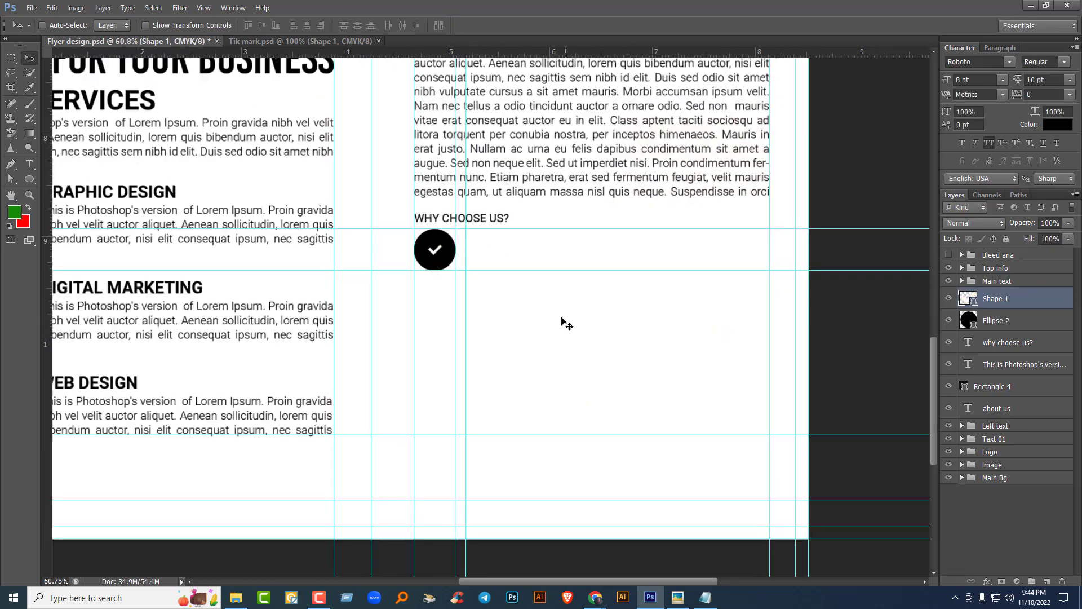
key("ctrl+t")
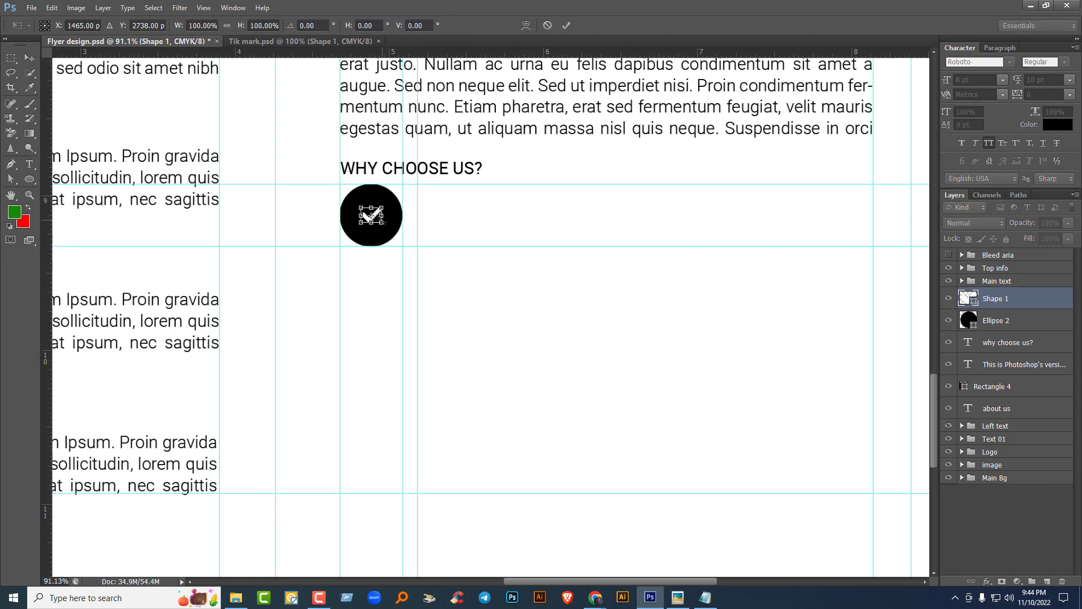
left_click_drag(384, 223, 389, 229)
key("Return")
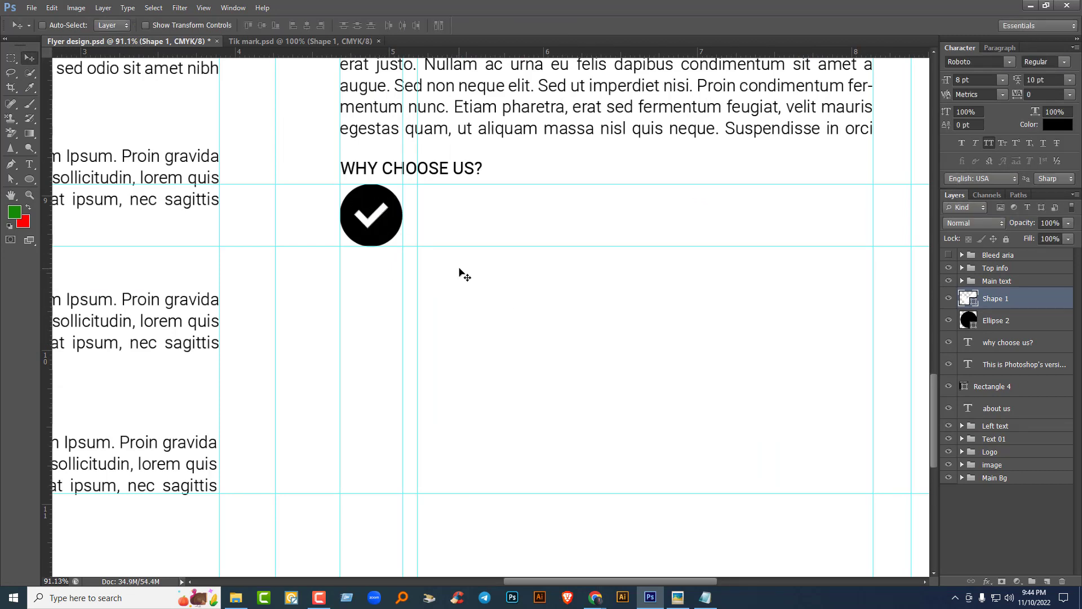
Step: Group the check mark and circle layers and name the group Icon
left_click(1016, 321, "shift")
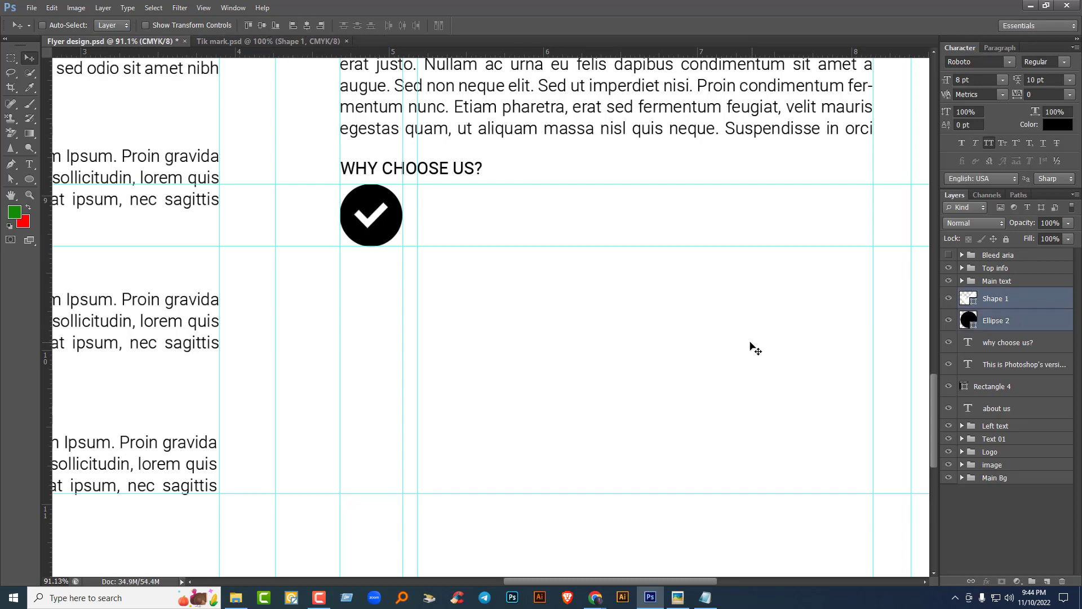
key("ctrl+g")
double_click(1002, 296)
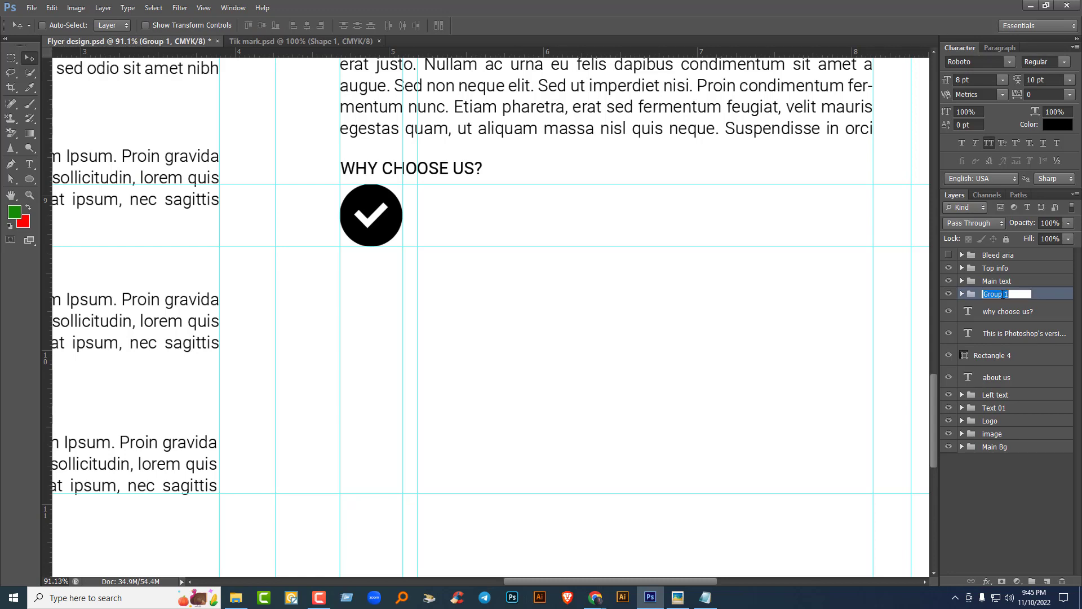
key("BackSpace")
type("Icon")
key("Return")
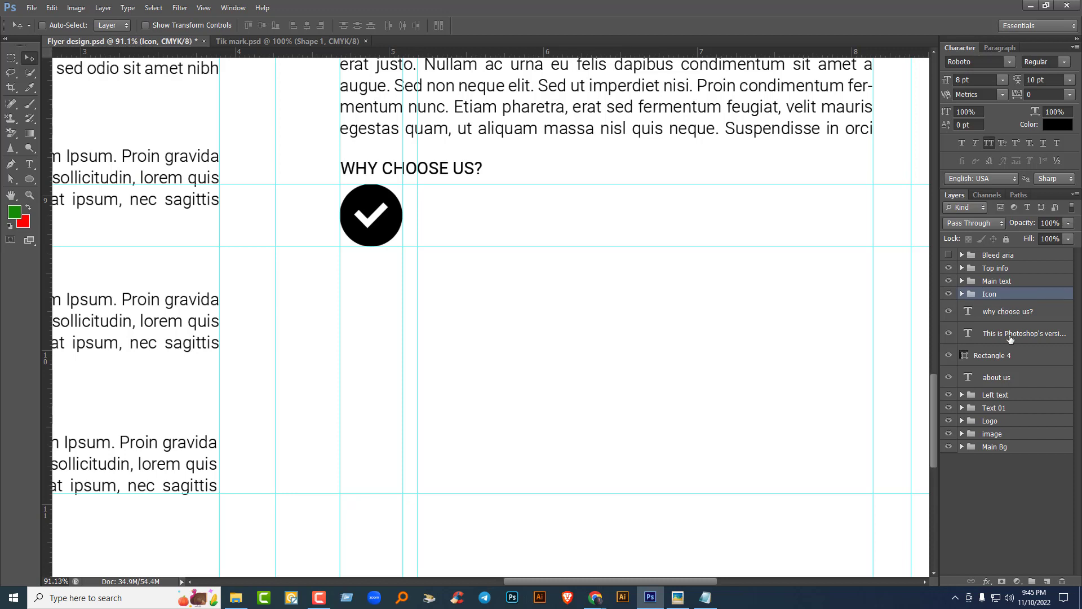
Step: Group the Icon group with the why choose us? text layer and name the group Right text
key("alt+bracketleft")
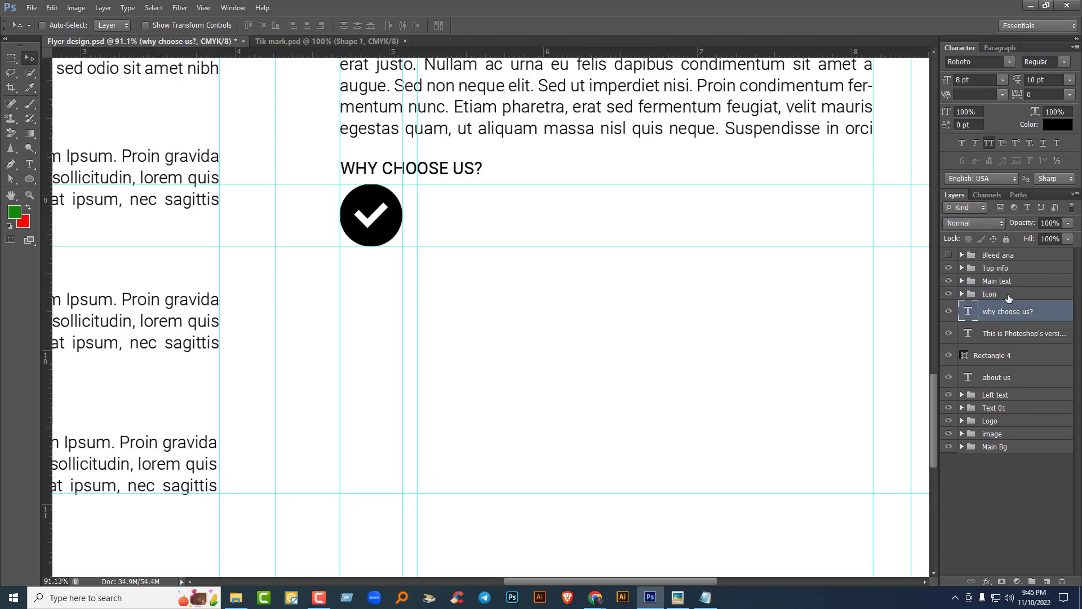
left_click(1012, 297, "shift")
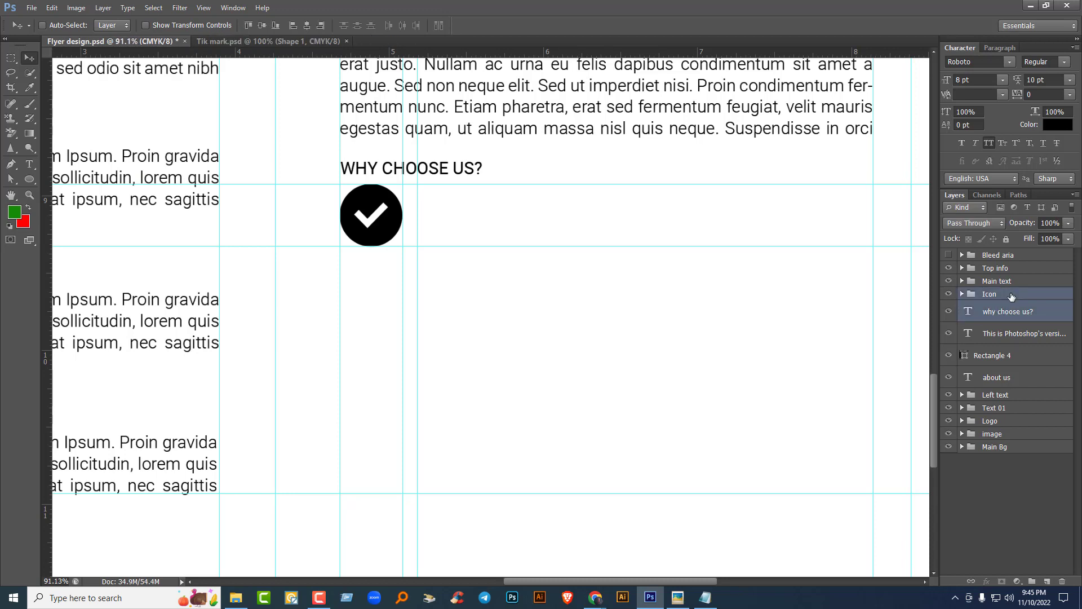
key("ctrl+g")
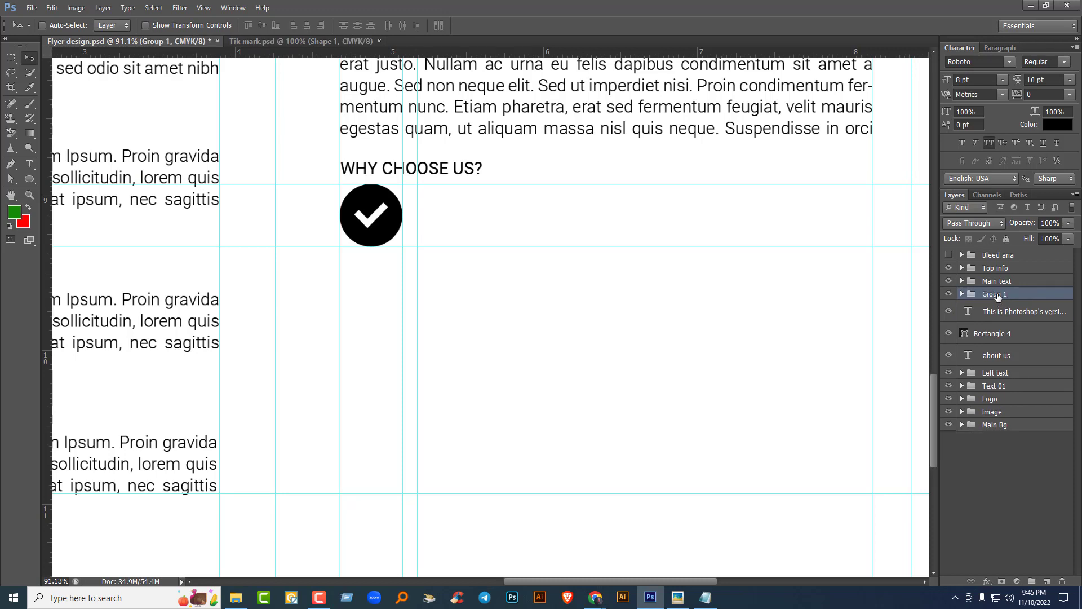
double_click(995, 295)
type("Right text")
key("Return")
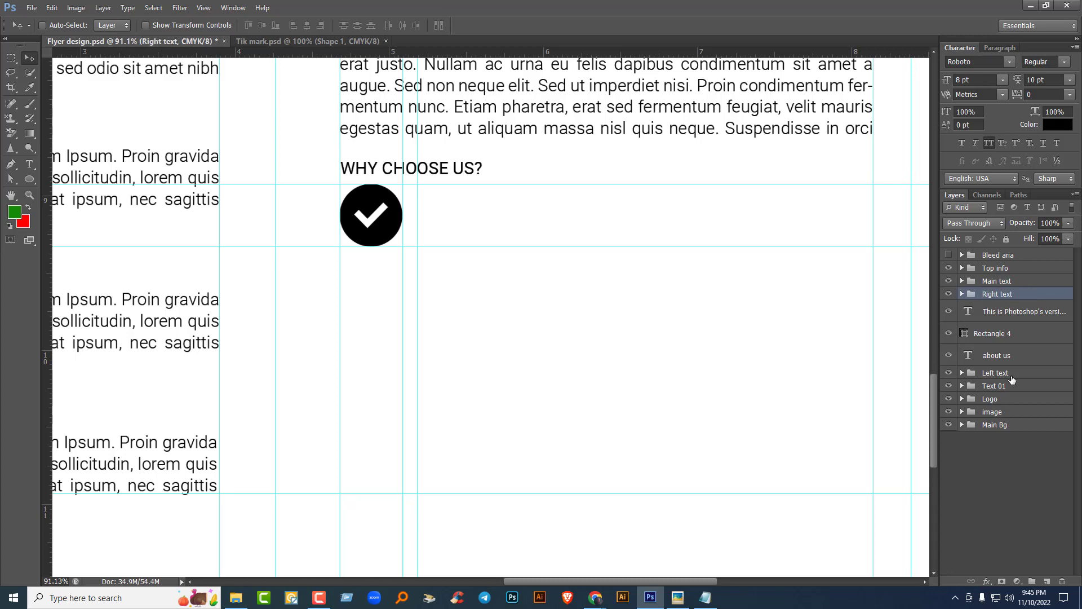
Step: Group the ABOUT US heading, its line and its paragraph layers and name the group About us
left_click(983, 314)
left_click(1015, 333, "shift")
scroll(759, 394, "down", 2, "alt")
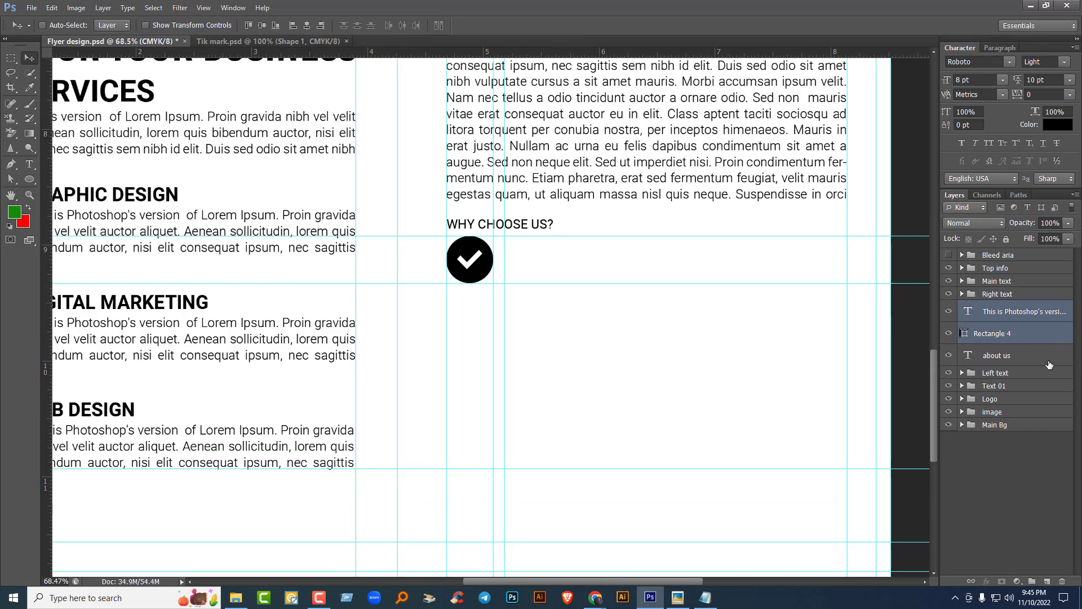
left_click(1044, 363, "shift")
key("ctrl+g")
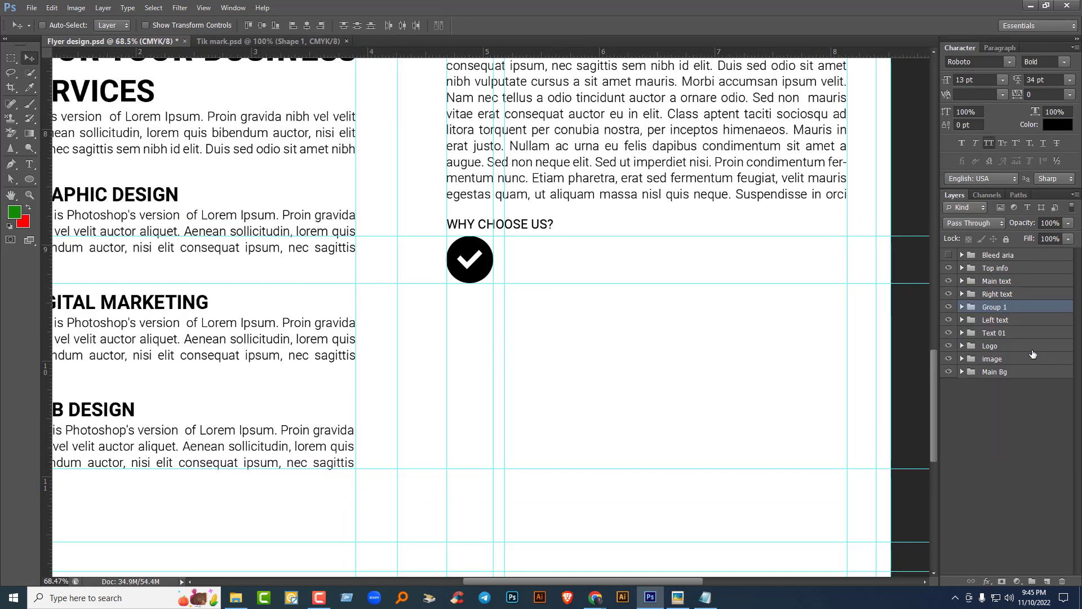
double_click(995, 307)
type("Ab")
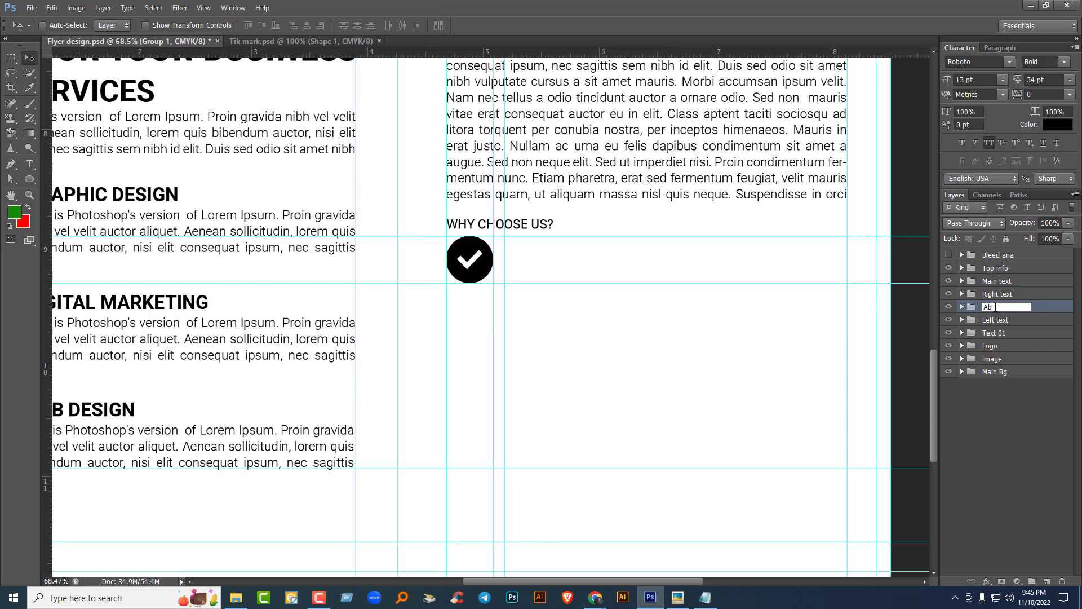
type("out us")
key("Return")
Step: Add a paragraph text box beside the check mark icon, inside the Right text group, and fill it with Lorem Ipsum
scroll(726, 333, "down", 3, "alt")
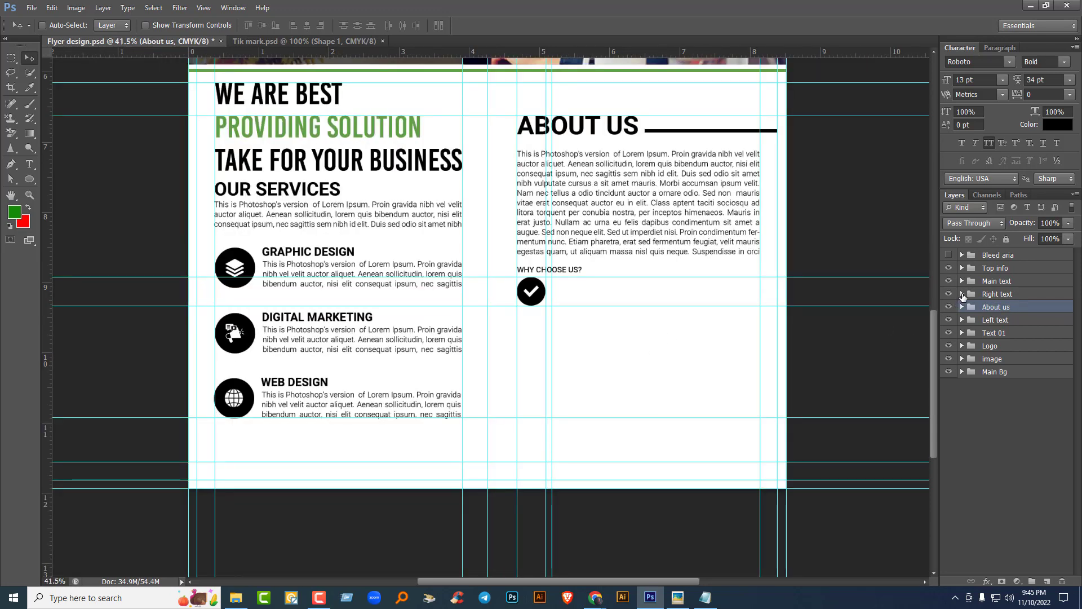
left_click(962, 293)
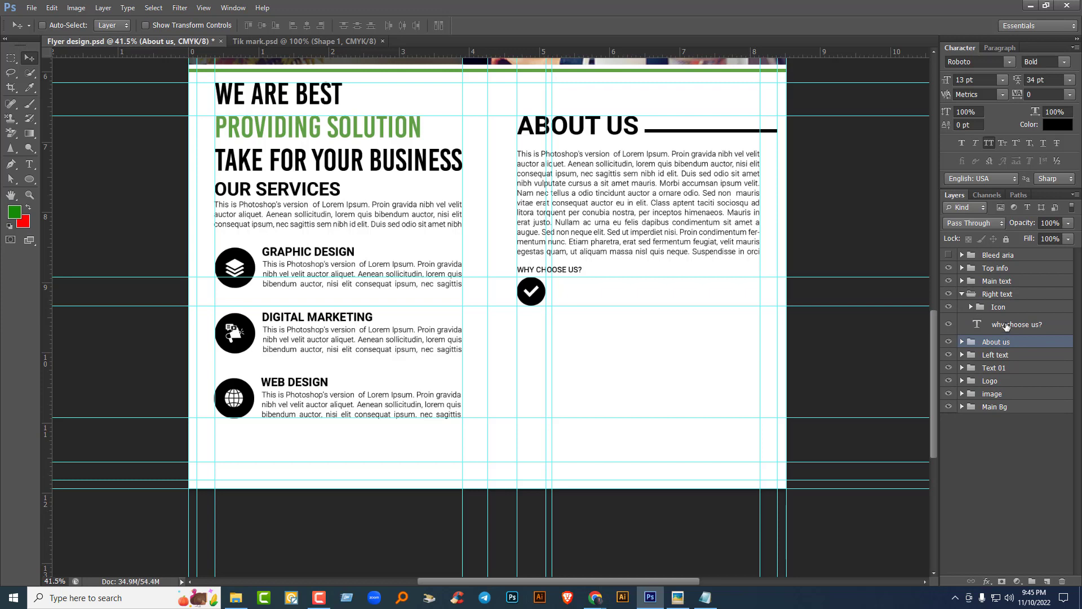
left_click(967, 327)
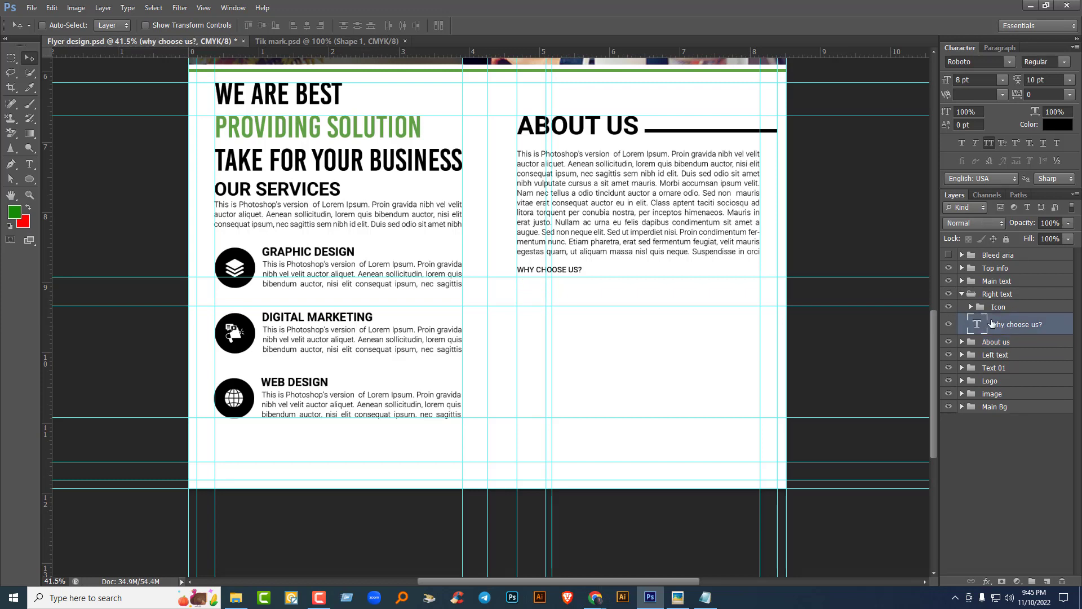
left_click(1012, 310)
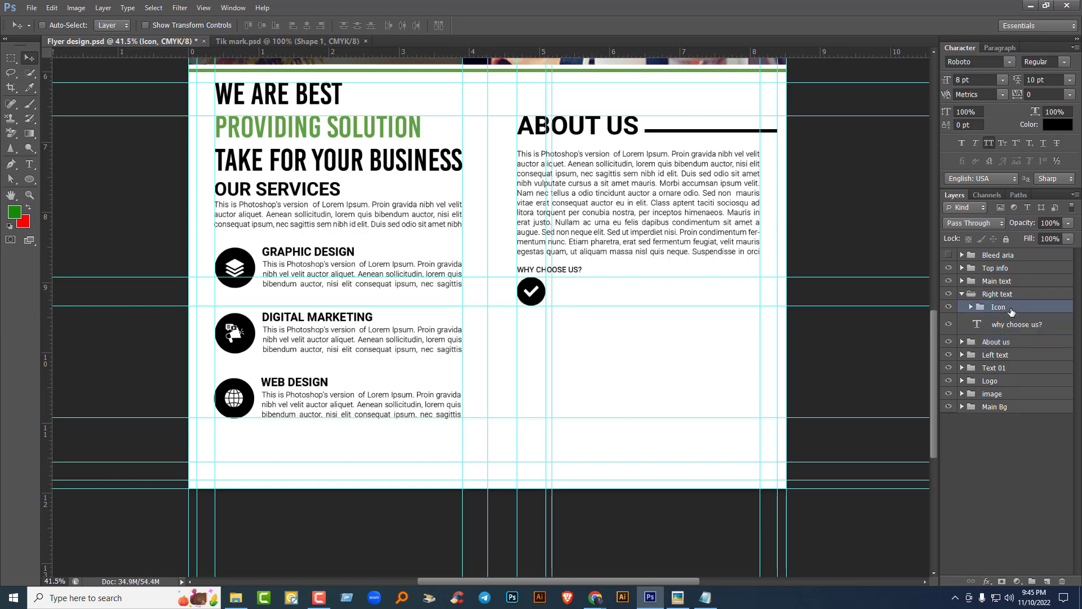
left_click(954, 308)
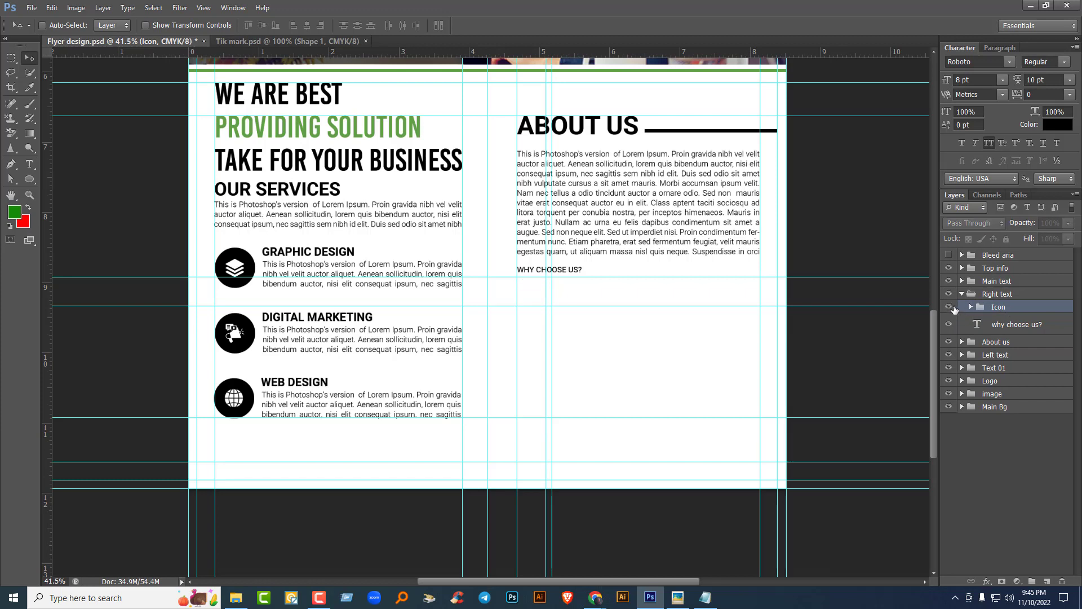
left_click(955, 308)
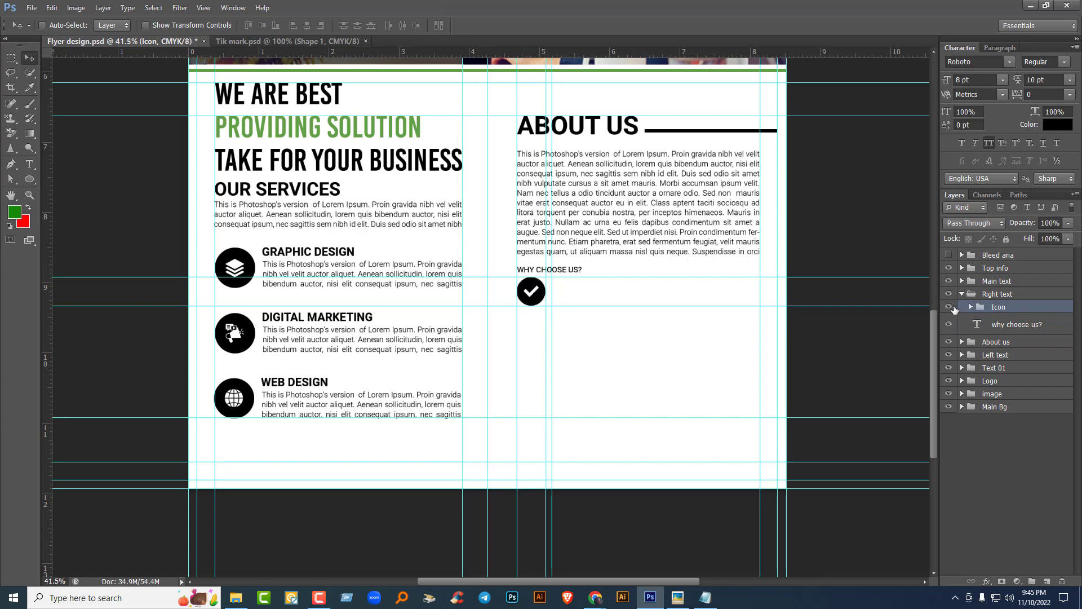
left_click(1018, 332)
left_click(29, 164)
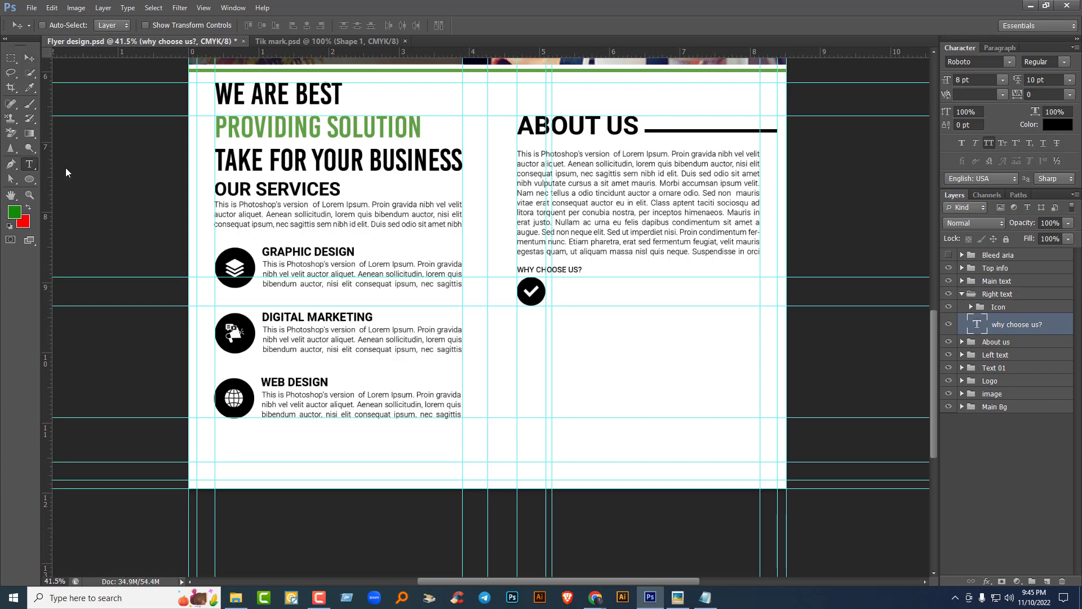
left_click_drag(552, 276, 763, 304)
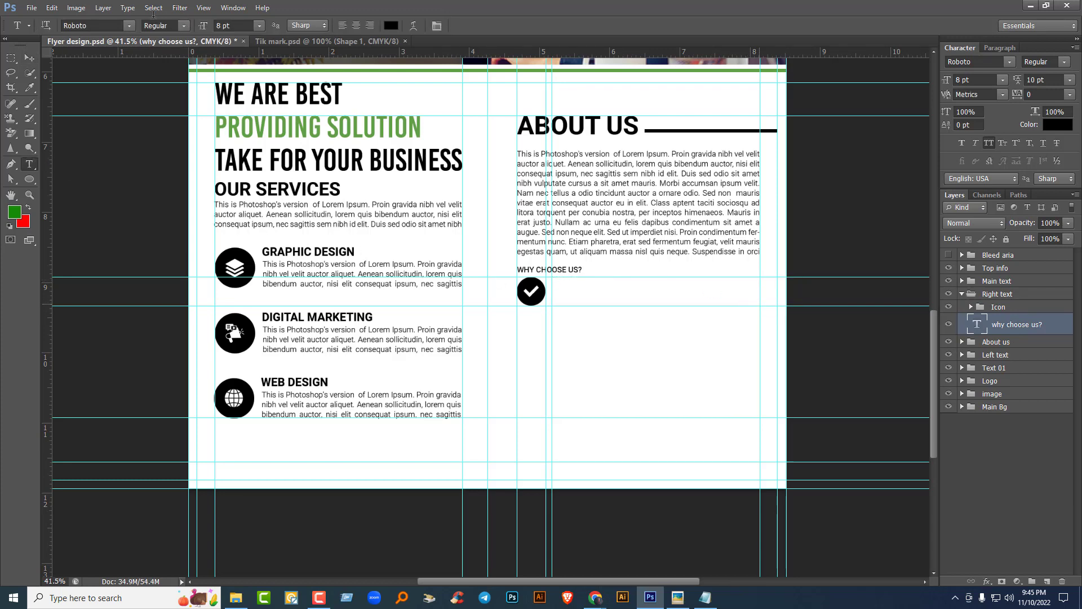
left_click(107, 9)
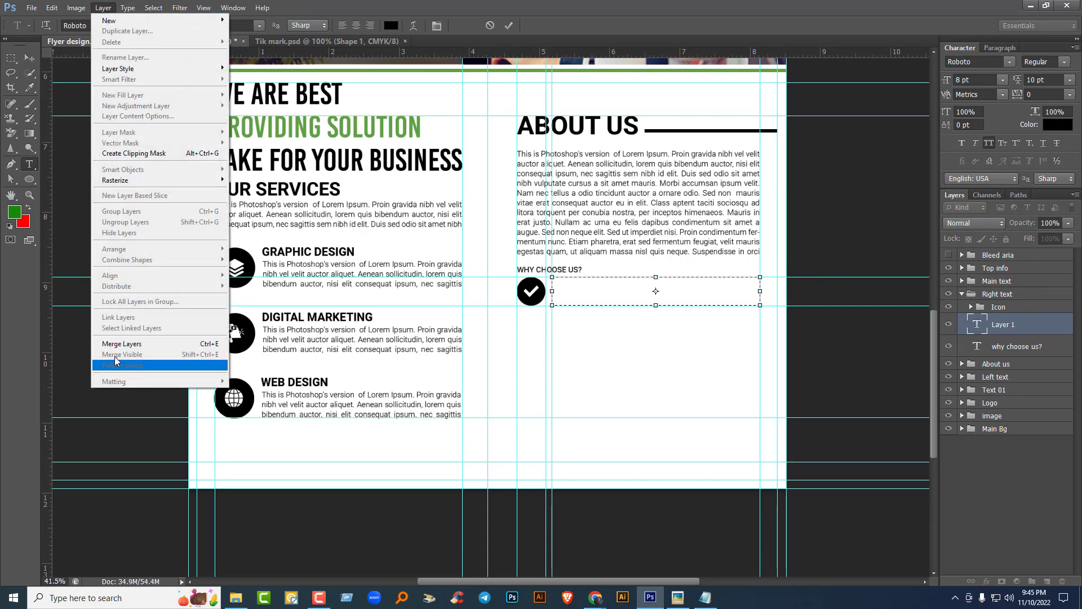
mouse_move(127, 8)
left_click(155, 194)
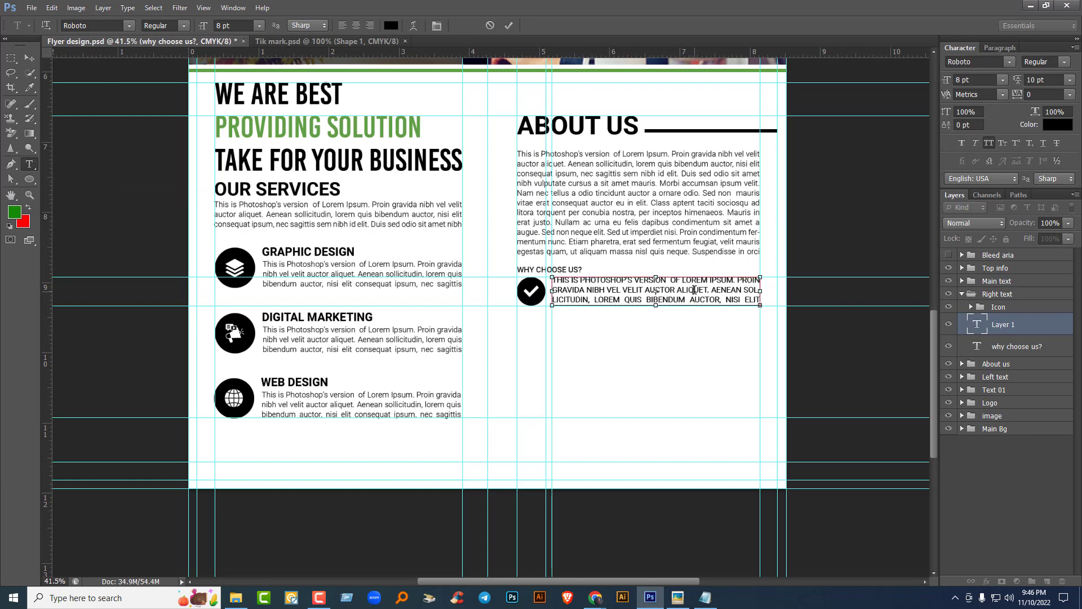
Step: Turn off all caps for the whole new paragraph beside the check mark and commit the text
key("ctrl+a")
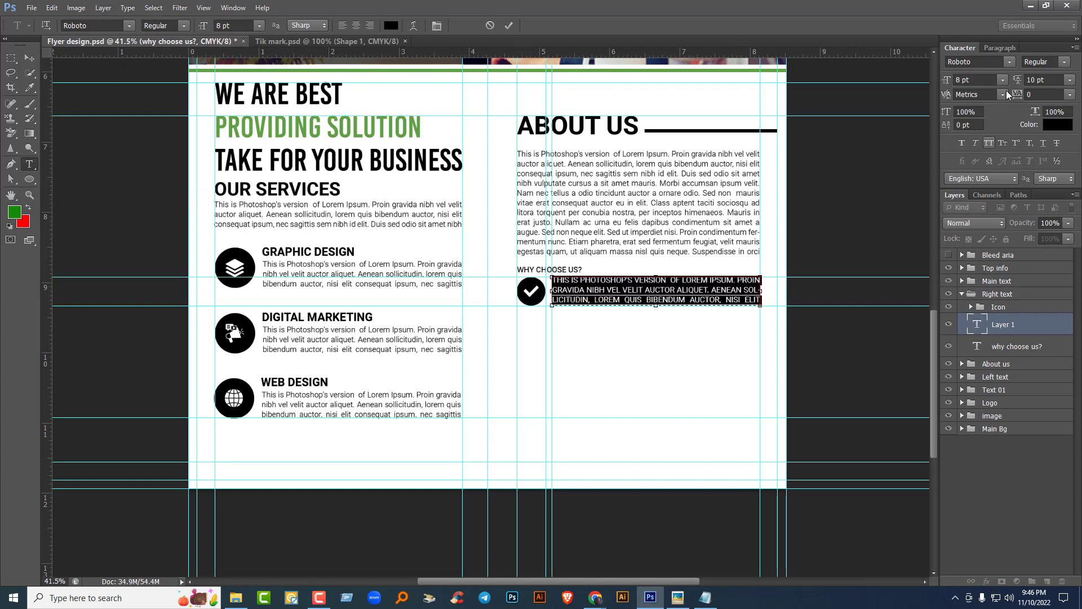
key("ctrl+shift+k")
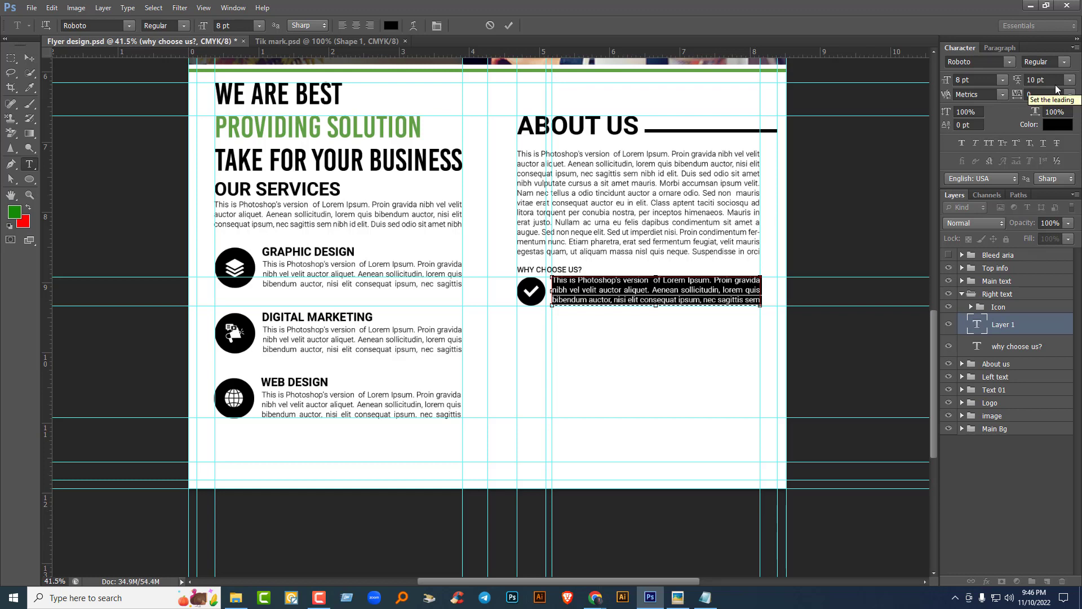
left_click(666, 286)
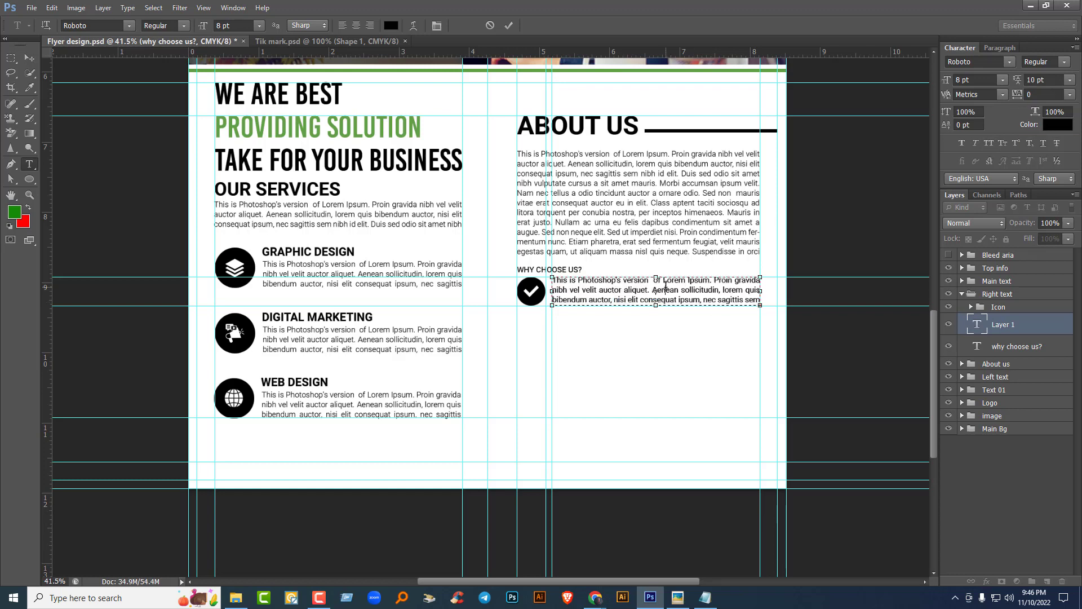
left_click(29, 58)
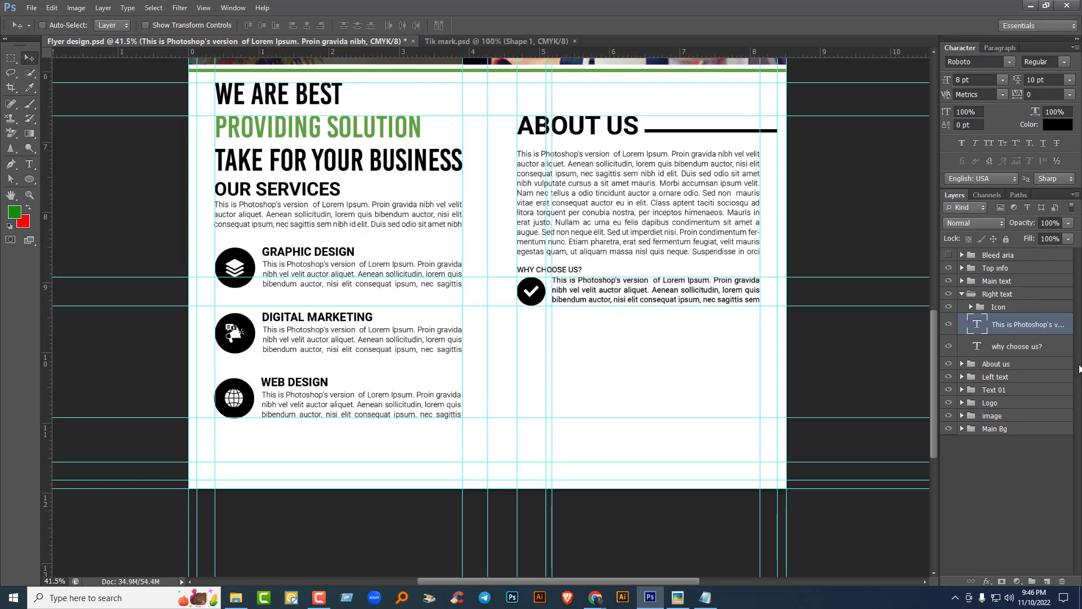
Step: Group the check mark icon with its paragraph and name the group 01
left_click(1022, 308, "shift")
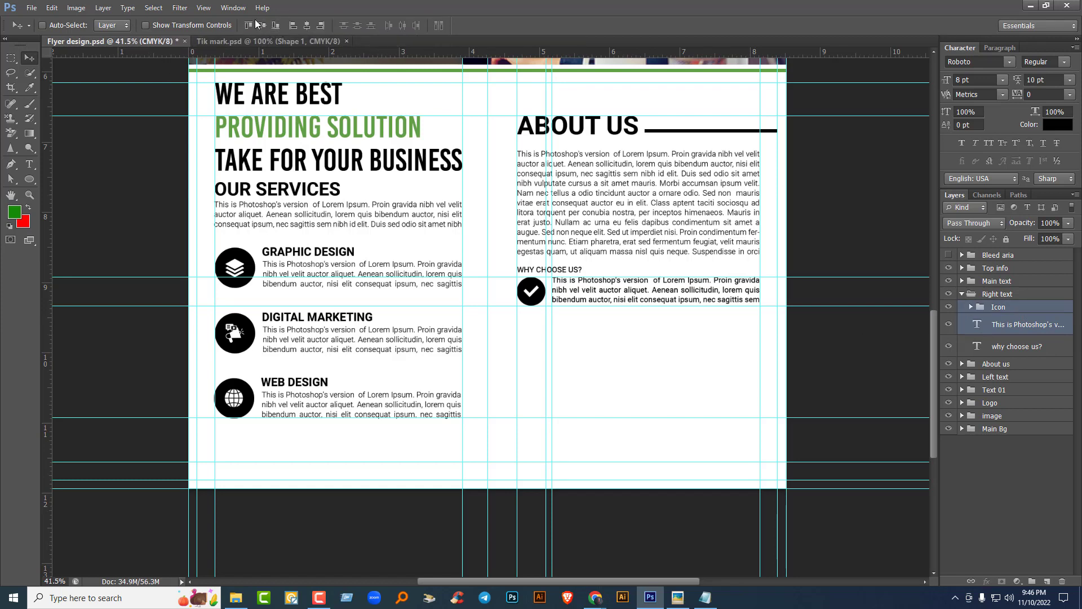
key("ctrl+g")
double_click(1000, 307)
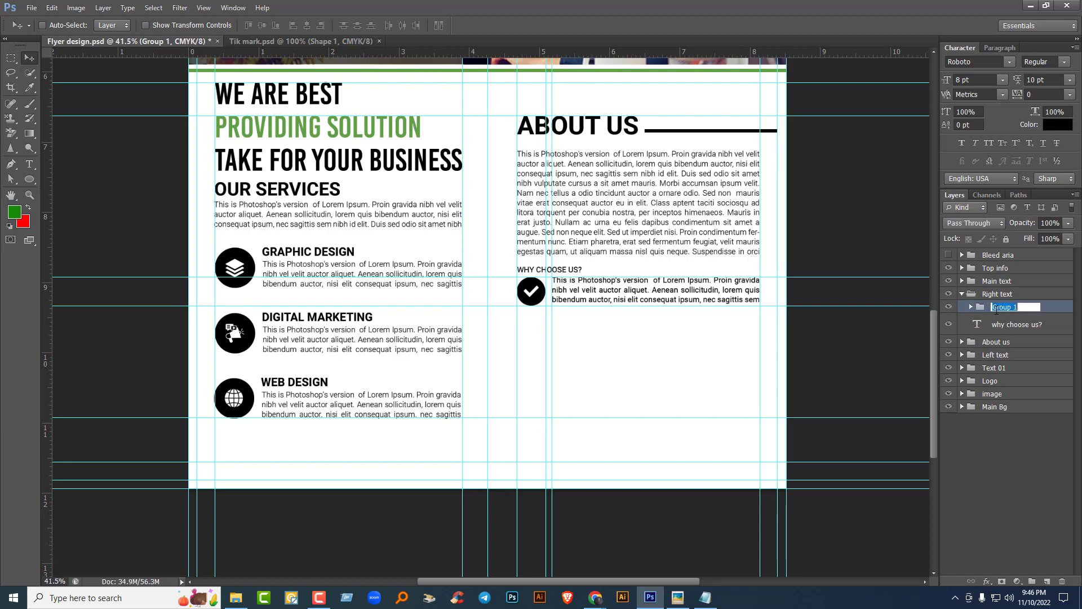
type("01")
key("Return")
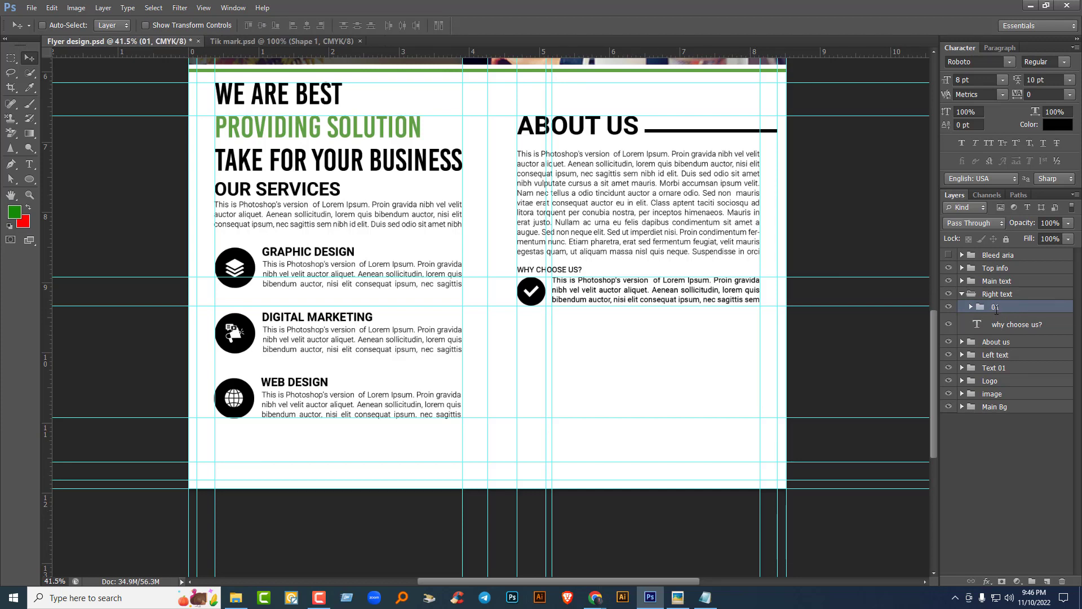
Step: Duplicate group 01 twice, move one copy down level with the WEB DESIGN text, and distribute the three groups evenly by vertical centres
key("ctrl+j")
key("ctrl+j")
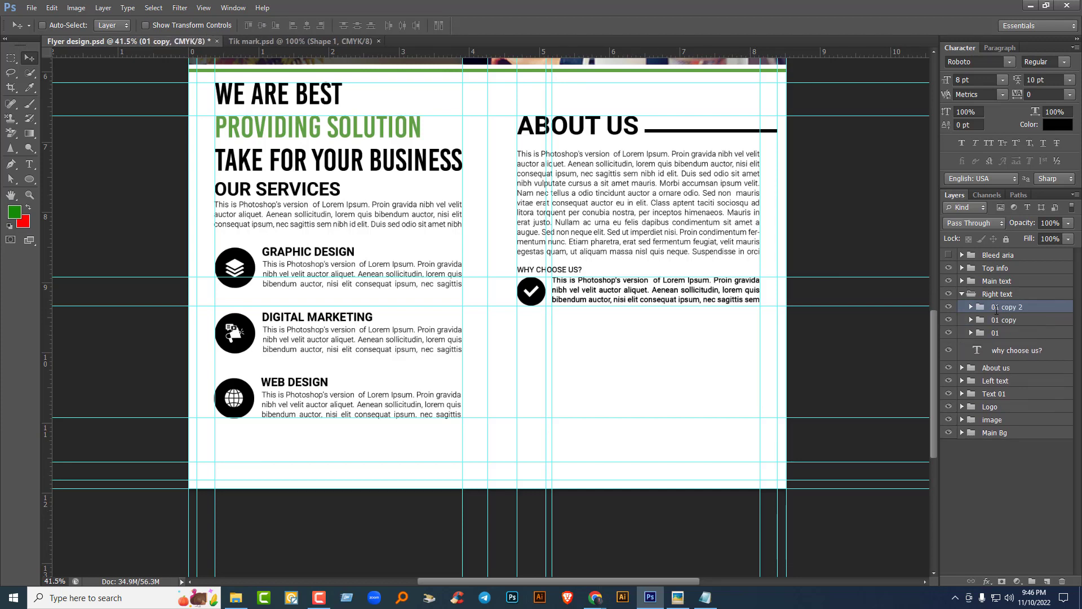
left_click_drag(573, 297, 616, 407)
left_click(1027, 336, "shift")
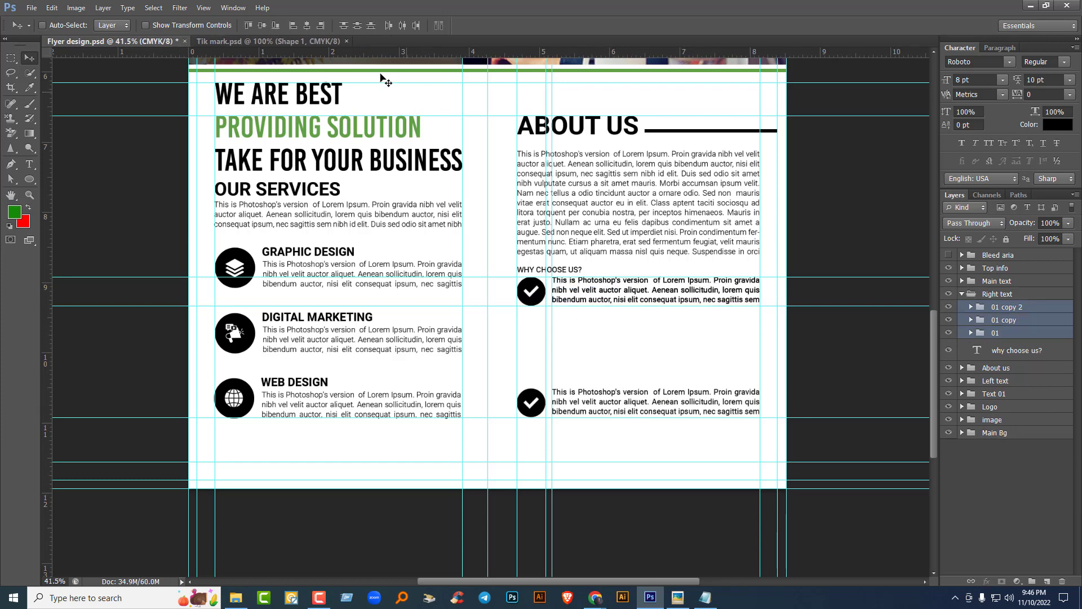
left_click(357, 26)
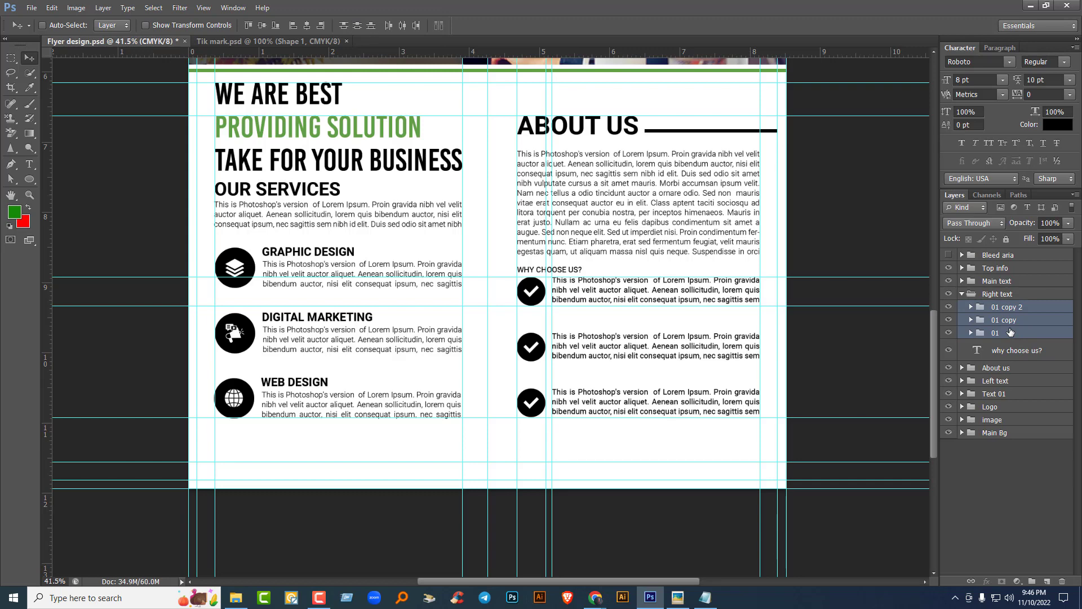
left_click(968, 298)
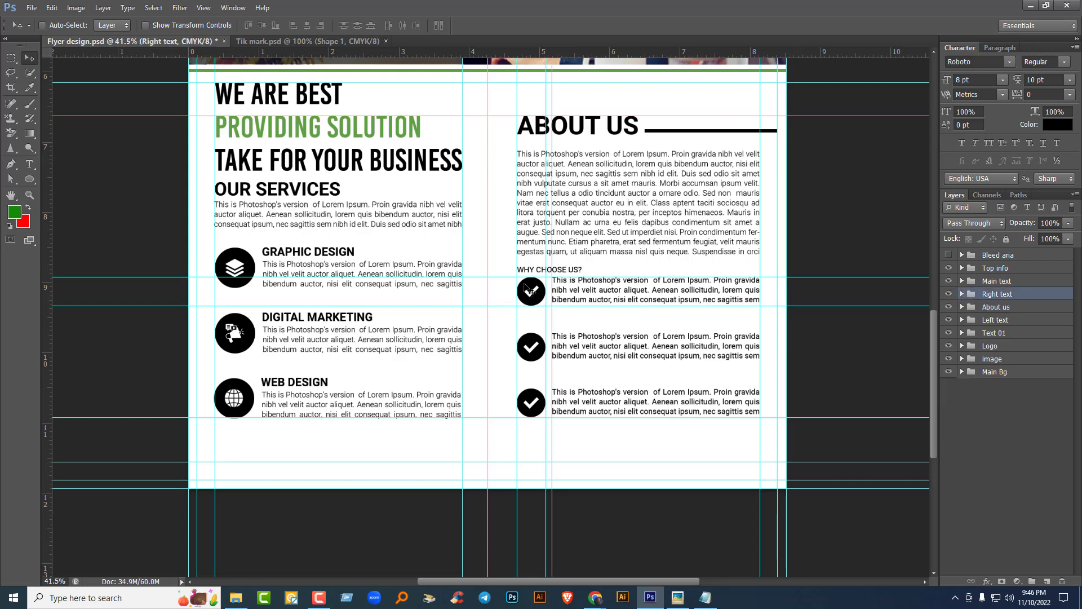
Step: Draw a black rectangle about 2555 by 219 px across the full width of the flyer's bottom edge
scroll(611, 453, "up", 2)
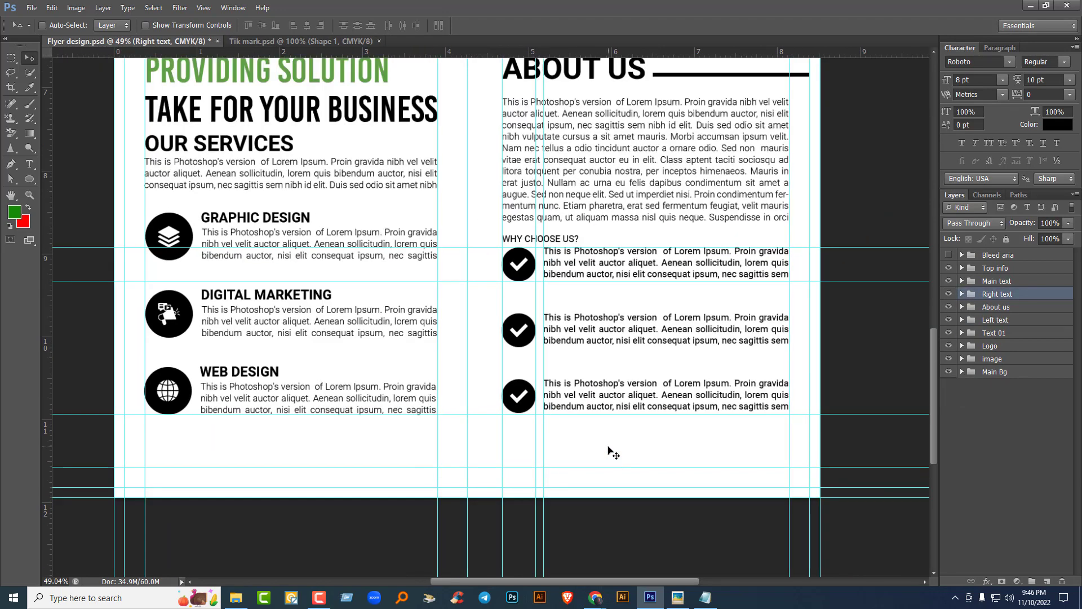
left_click(30, 180)
left_click(84, 178)
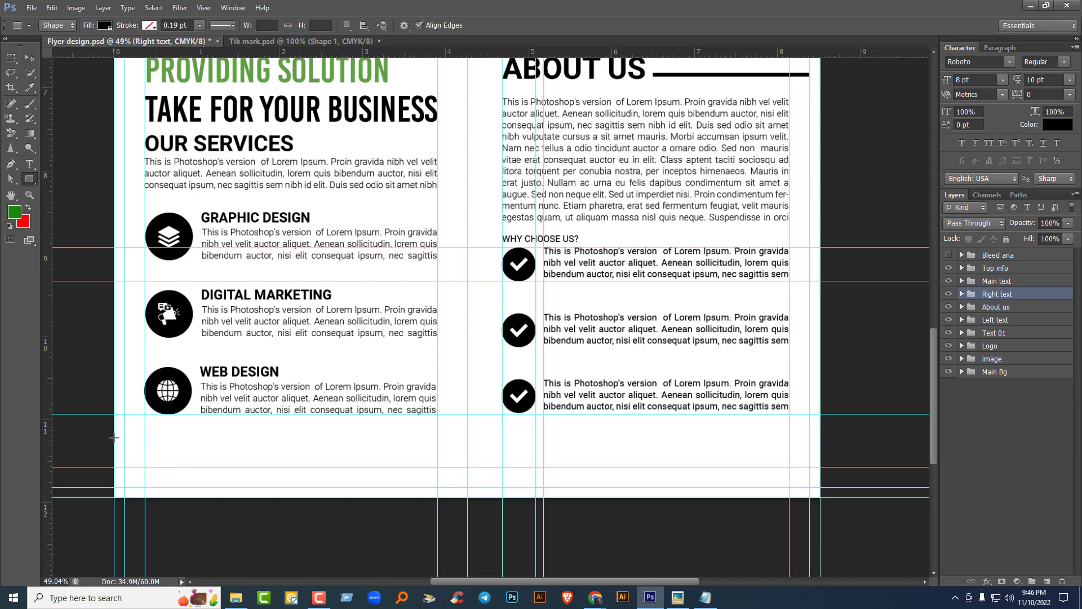
mouse_move(114, 437)
left_mouse_down()
mouse_move(806, 482)
mouse_move(820, 497)
left_mouse_up()
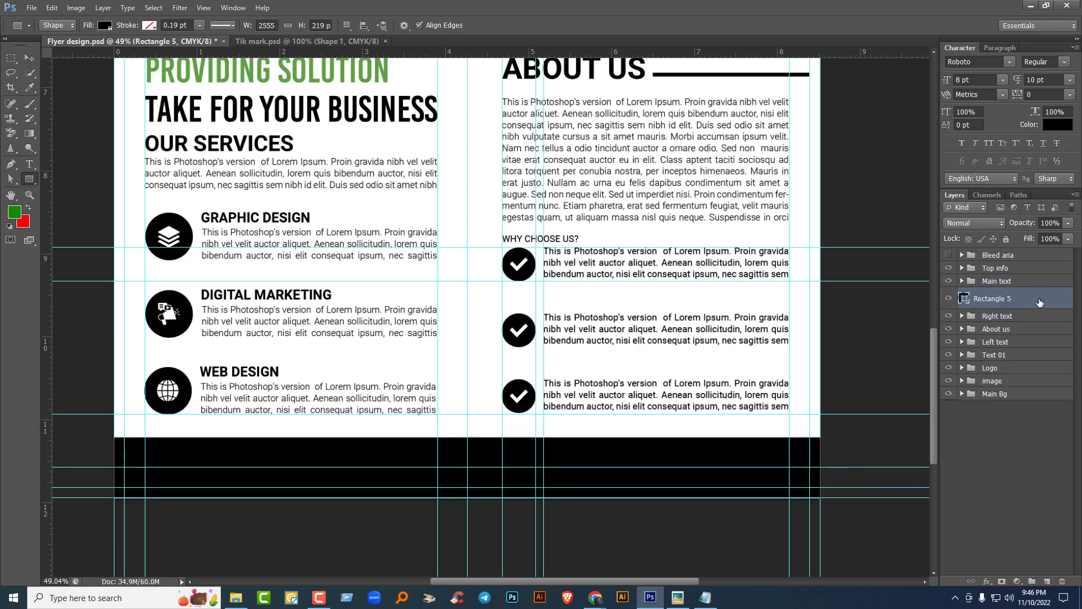
Step: Duplicate the footer rectangle and recolour the original beneath it green by sampling the PROVIDING SOLUTION heading
key("ctrl+j")
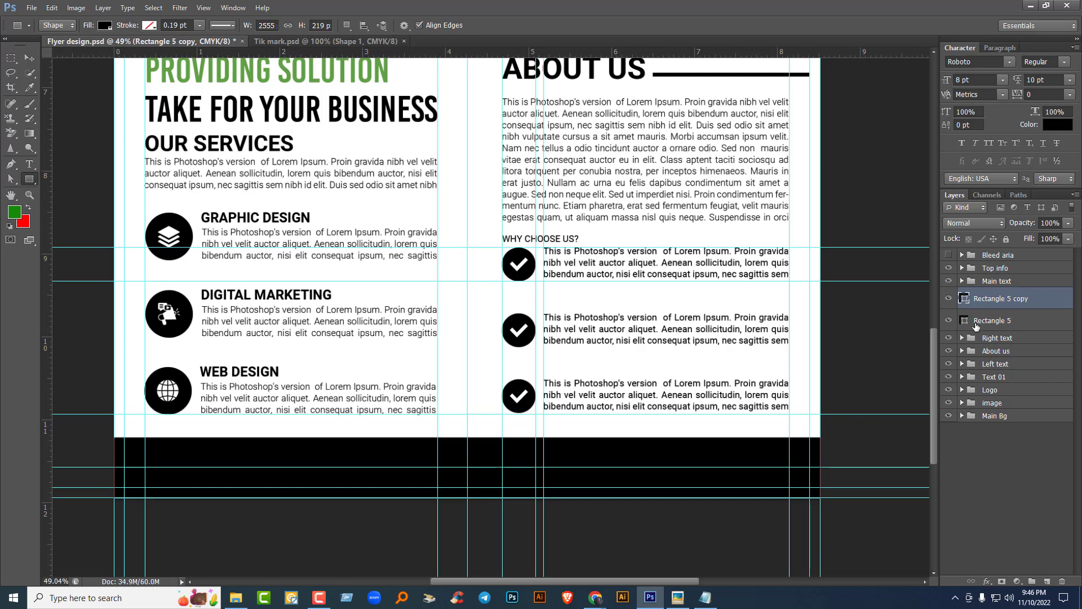
double_click(965, 320)
left_click(387, 71)
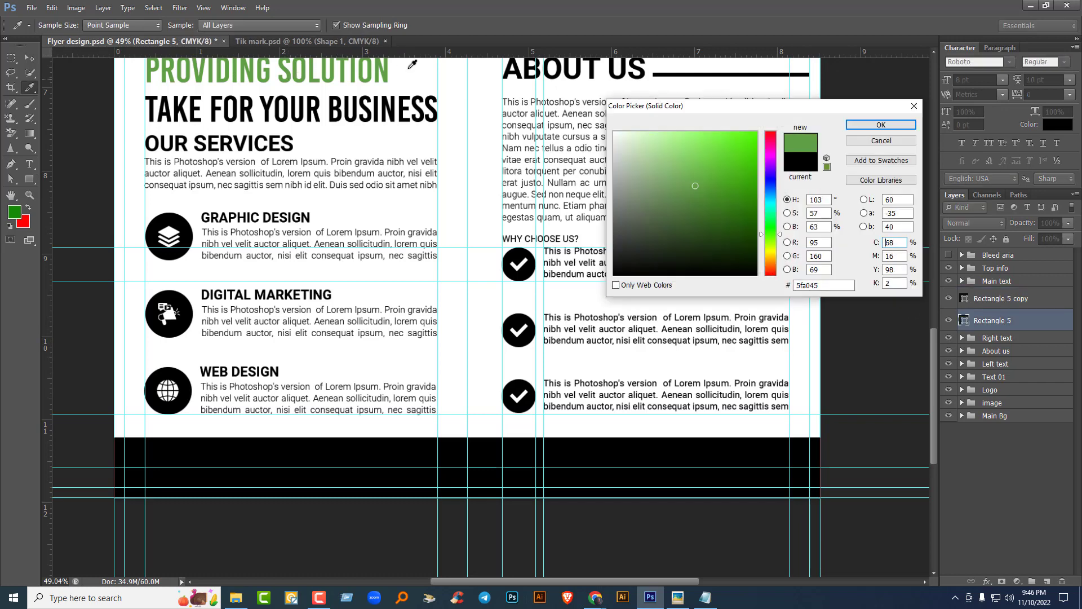
left_click(863, 124)
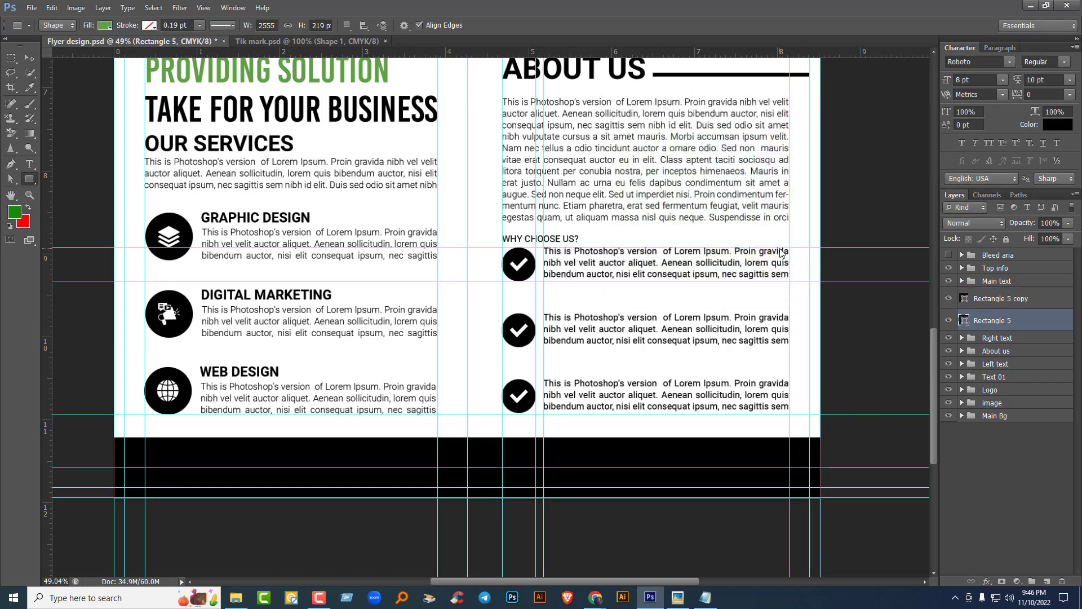
left_click(26, 60)
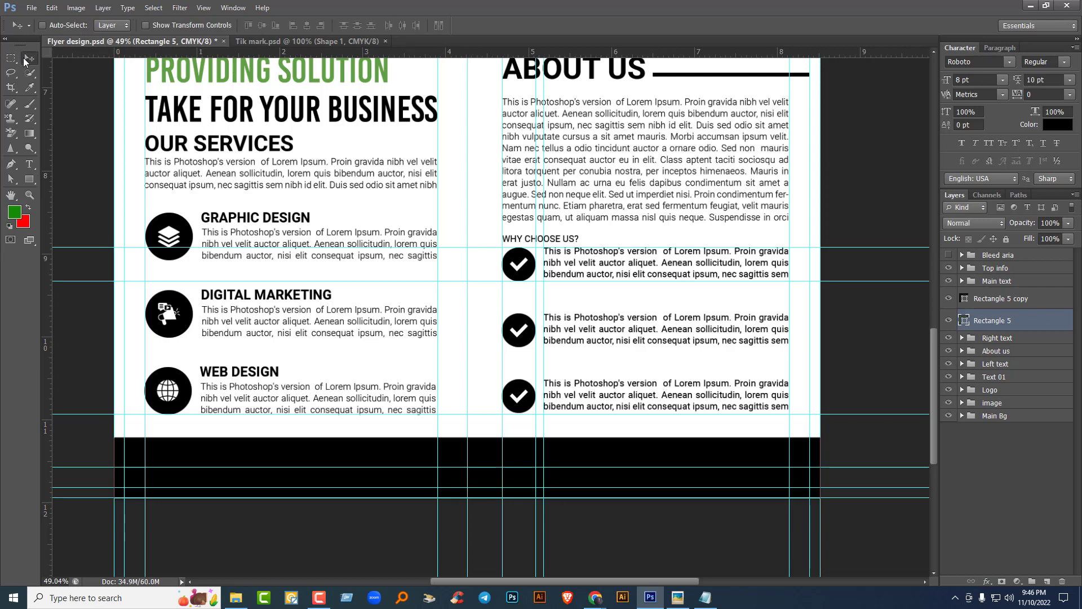
Step: Raise the green rectangle to form a thin strip above the black footer and group the two rectangles
key("shift+Up")
key("shift+Up")
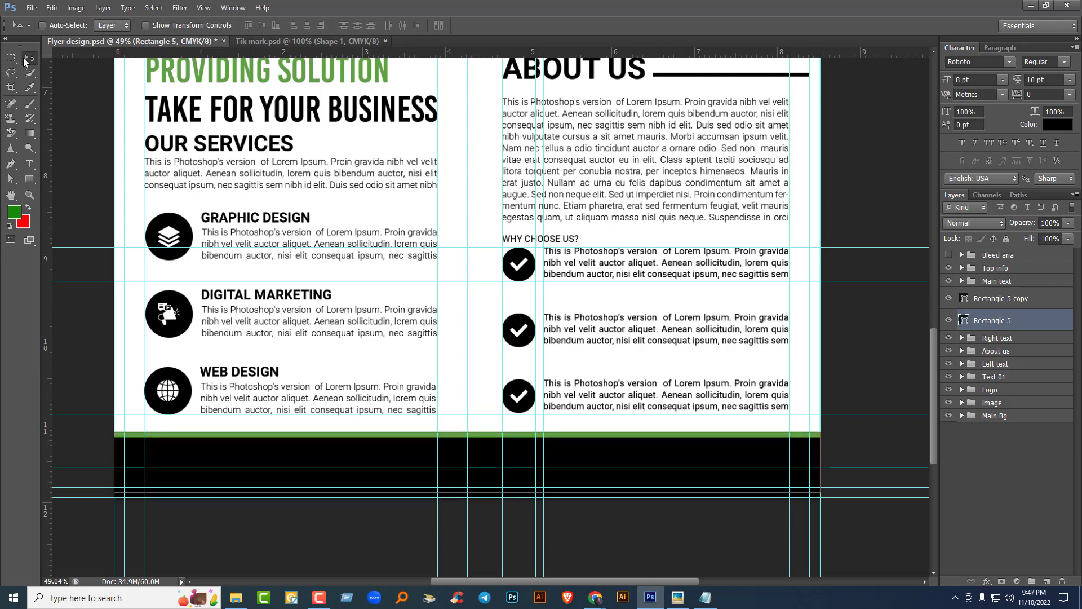
left_click(1035, 299, "shift")
key("ctrl+g")
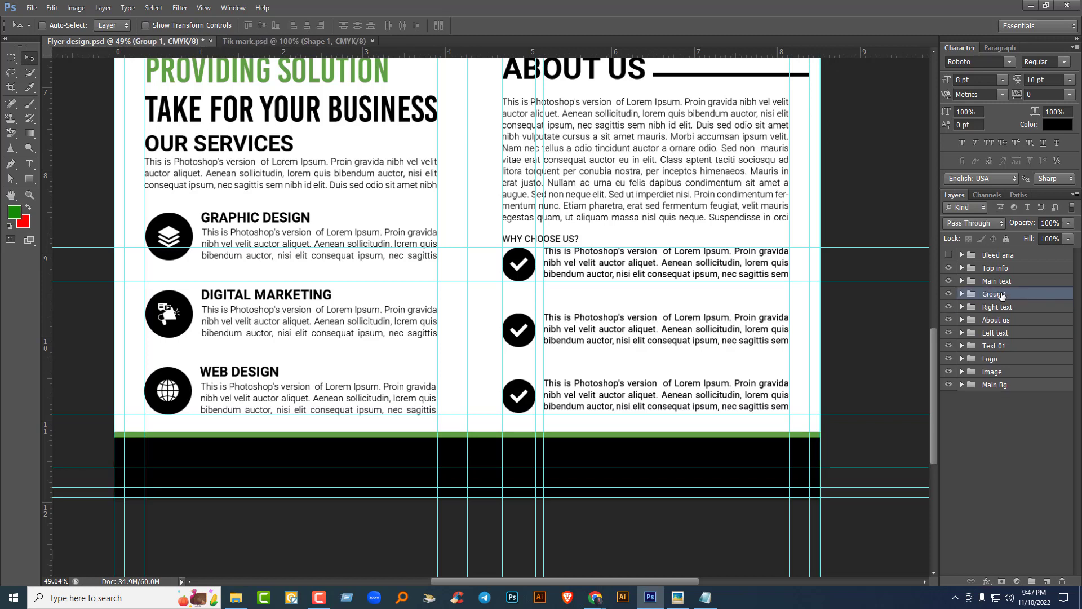
Step: Name the footer rectangles' group Shapes and save the document
double_click(1001, 295)
type("Sha")
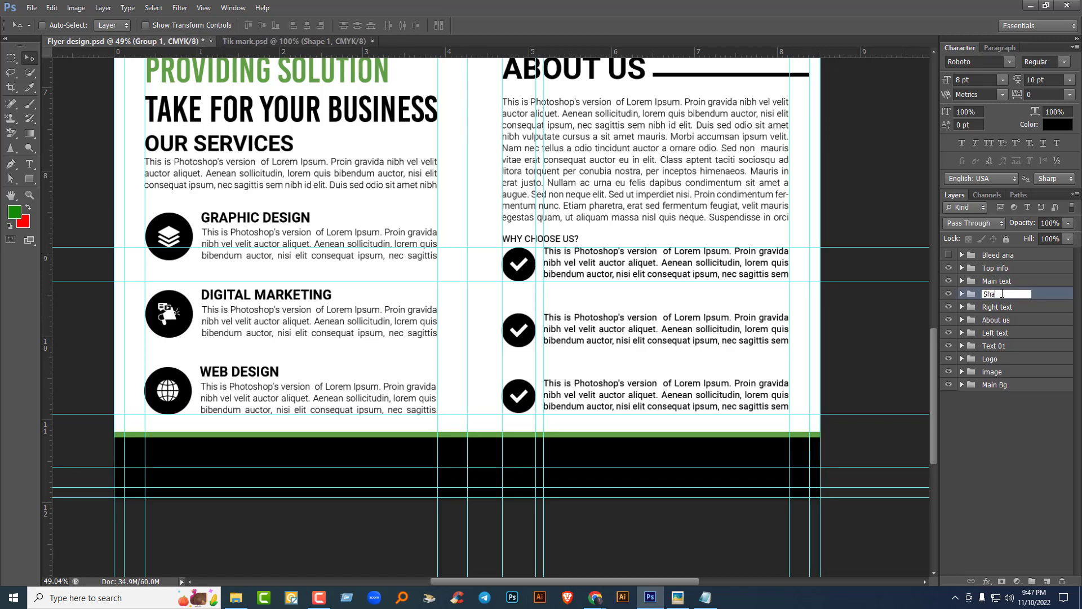
type("pes")
key("Return")
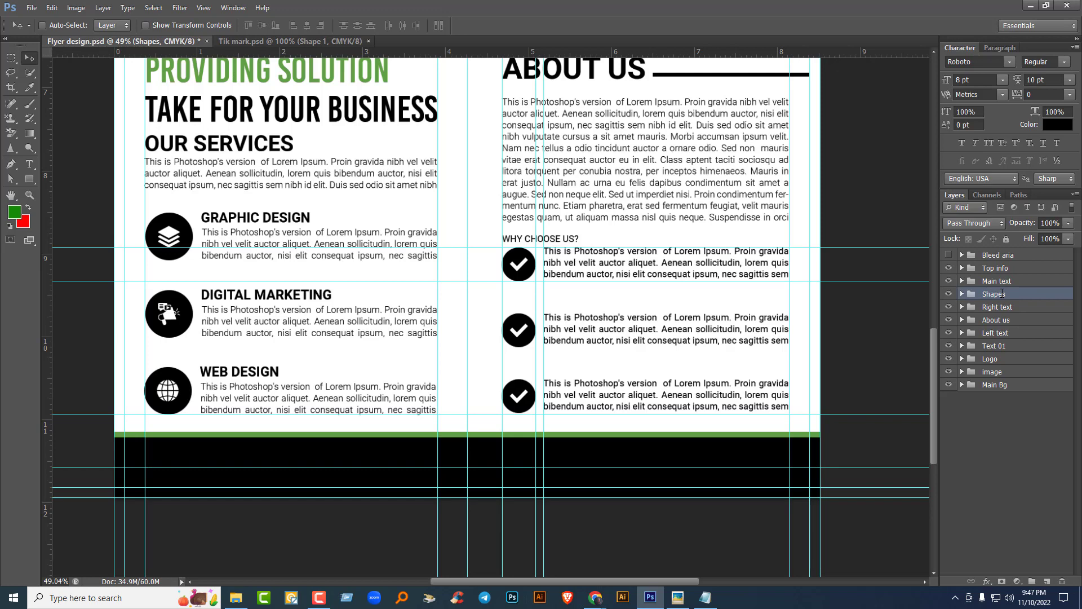
key("ctrl+s")
Step: Remove the vertical guides running between the flyer's left and right text columns
scroll(564, 337, "down", 3)
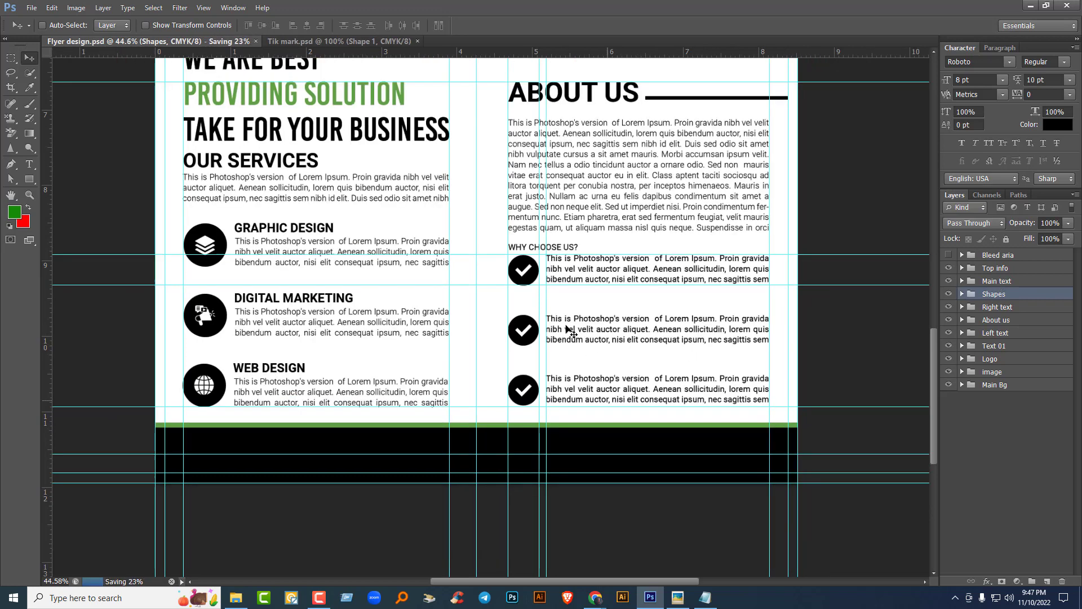
left_click_drag(586, 168, 587, 52)
left_click_drag(554, 254, 46, 251)
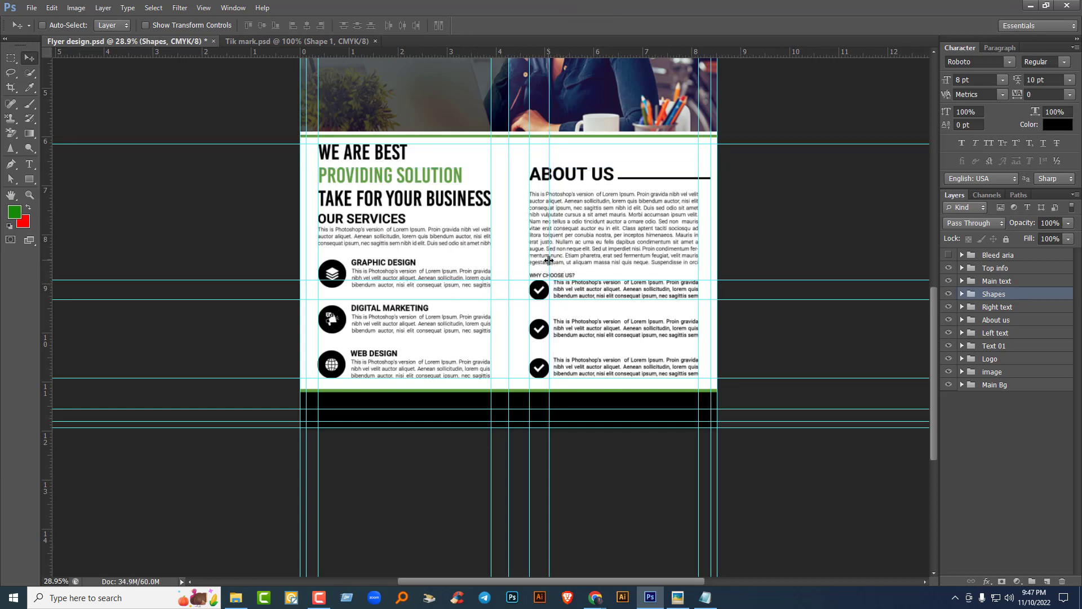
left_click_drag(549, 261, 12, 219)
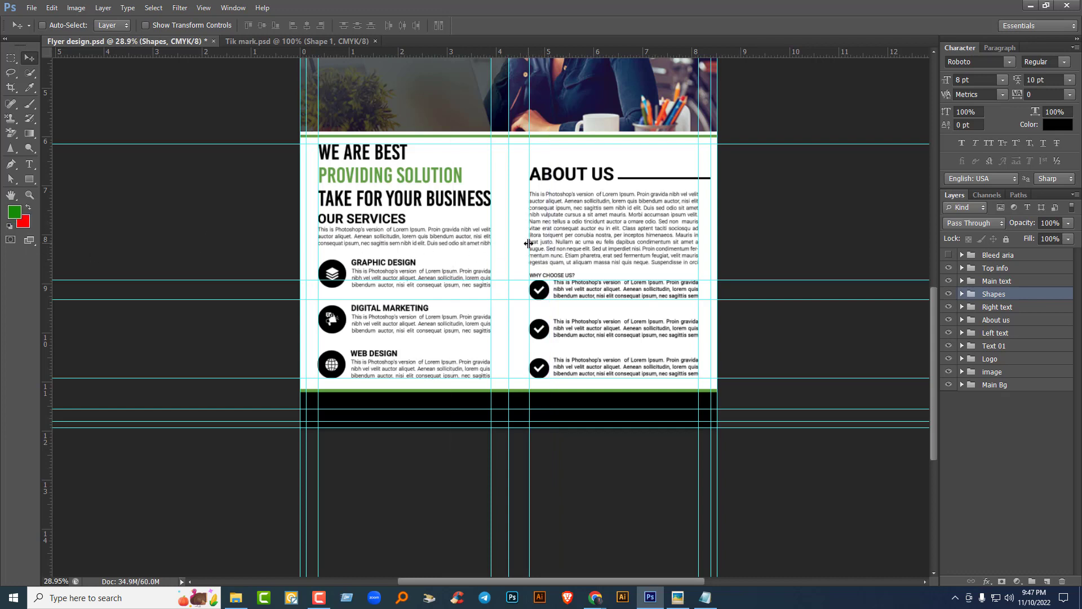
left_click_drag(528, 244, 43, 254)
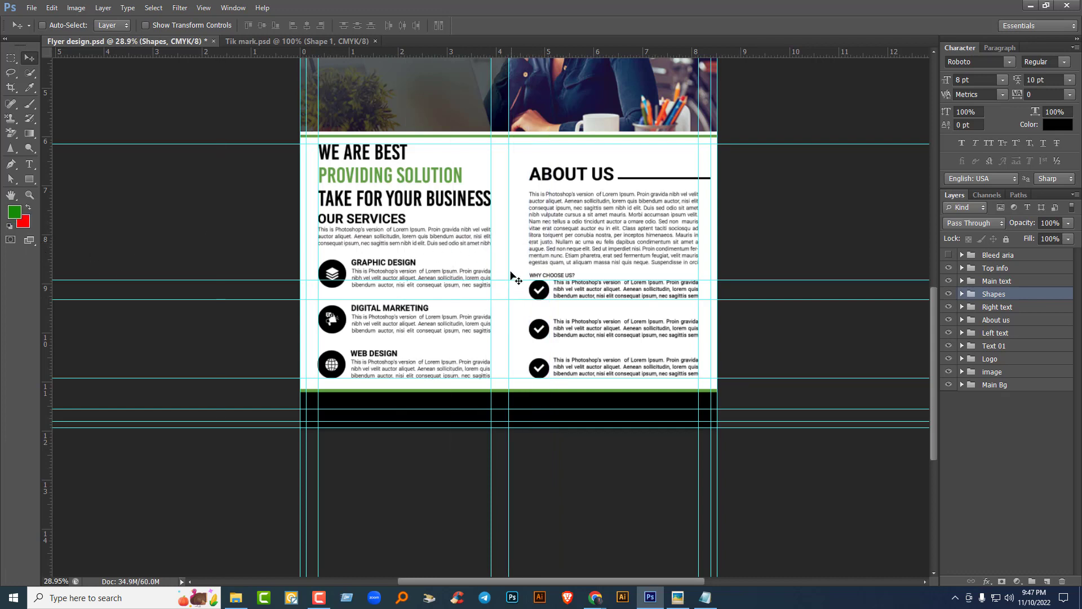
left_click_drag(509, 275, 31, 248)
left_click_drag(492, 239, 453, 267)
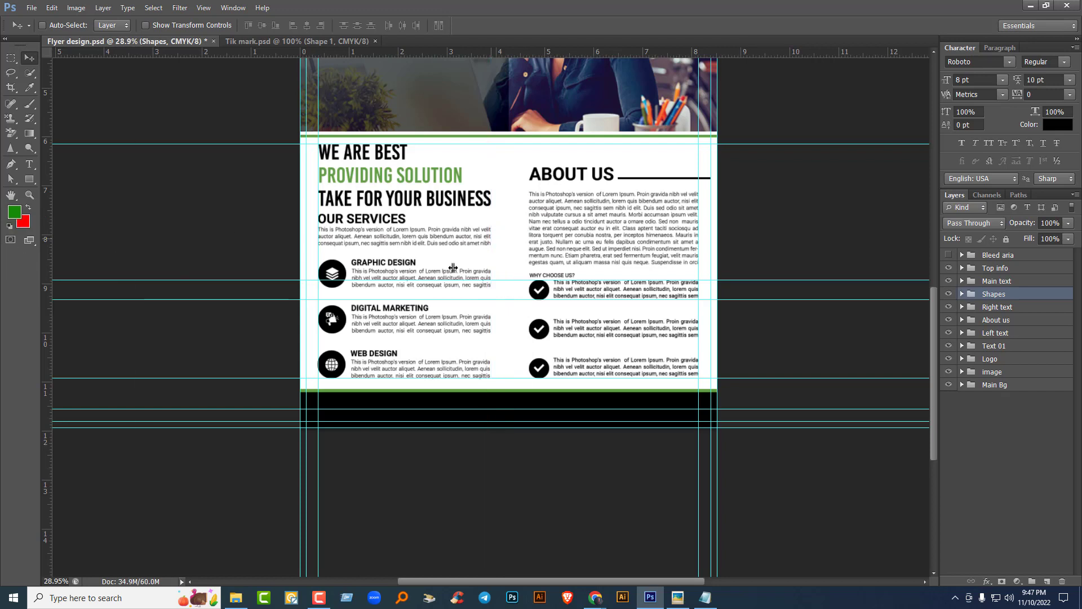
Step: Remove the horizontal guides crossing the flyer's text area above the footer
left_click_drag(483, 85, 483, 51)
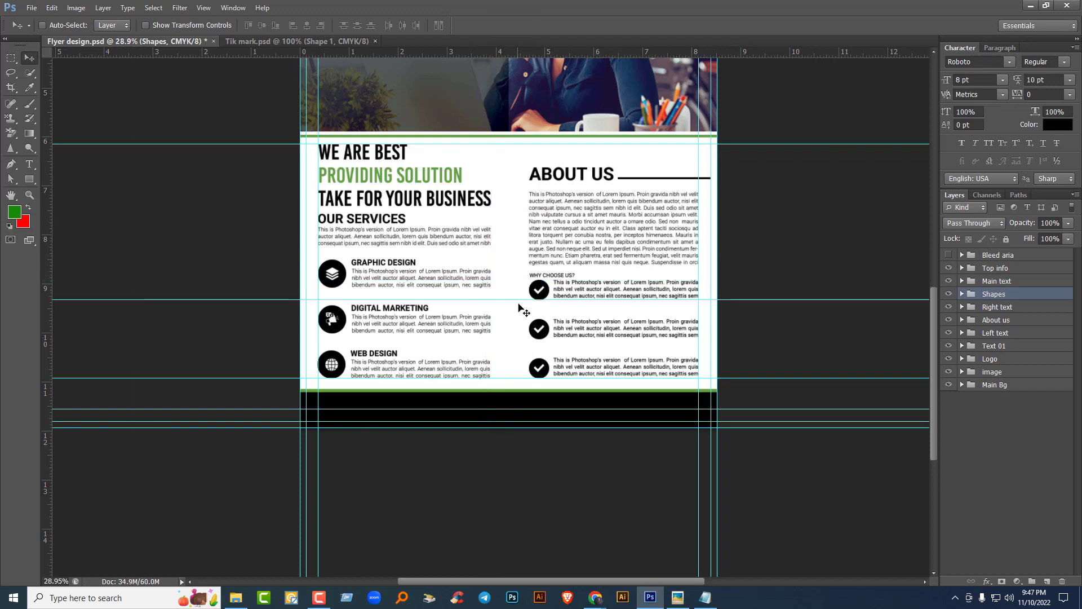
left_click_drag(515, 299, 487, 22)
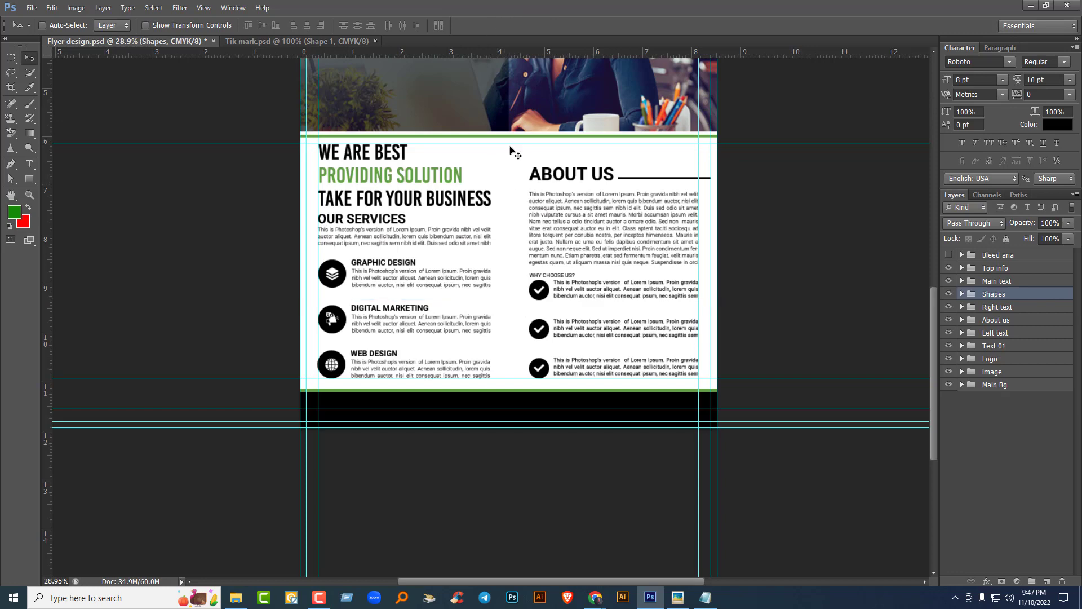
double_click(465, 144)
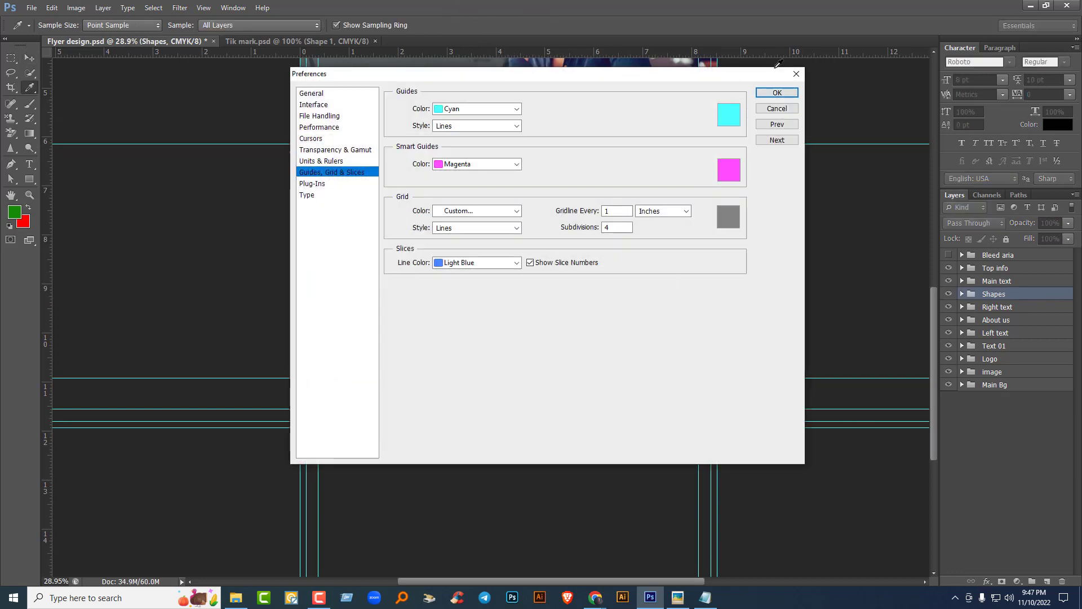
left_click(797, 73)
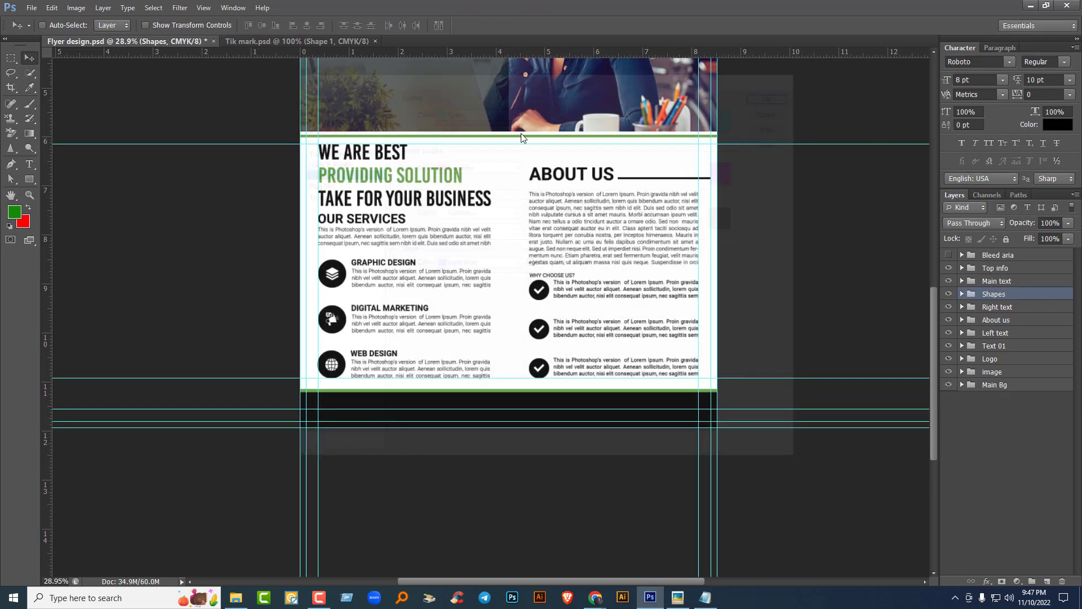
left_click_drag(511, 122, 473, 16)
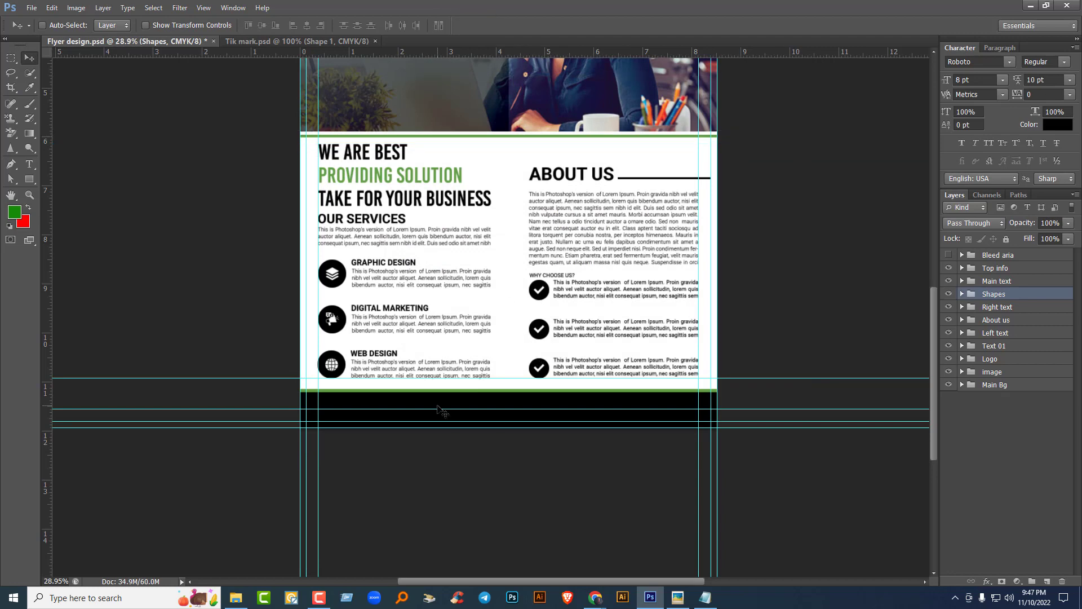
left_click_drag(504, 379, 479, 17)
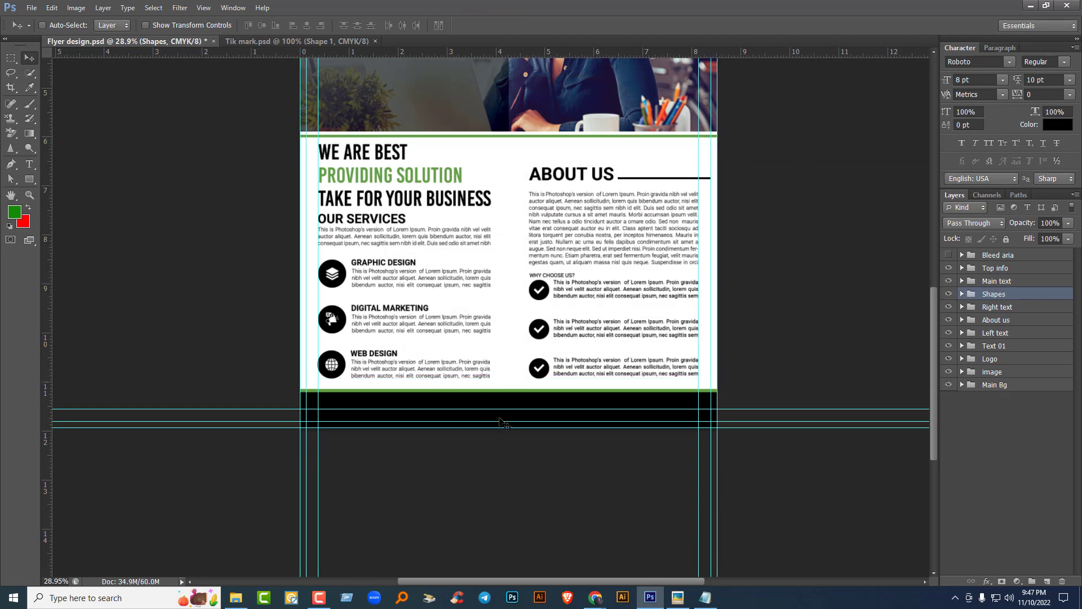
scroll(506, 423, "up", 3)
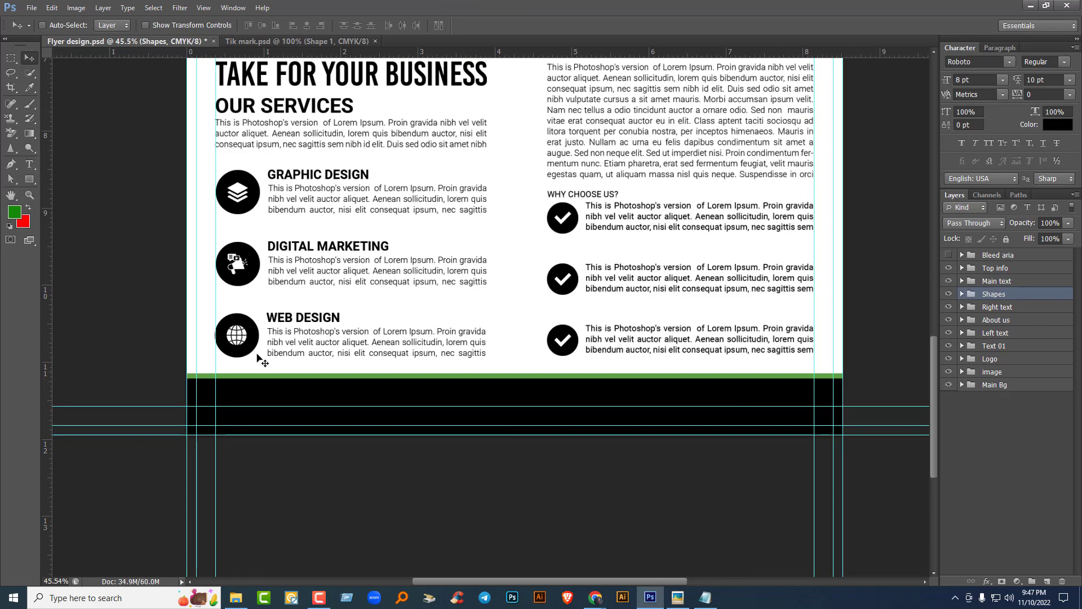
left_click(704, 598)
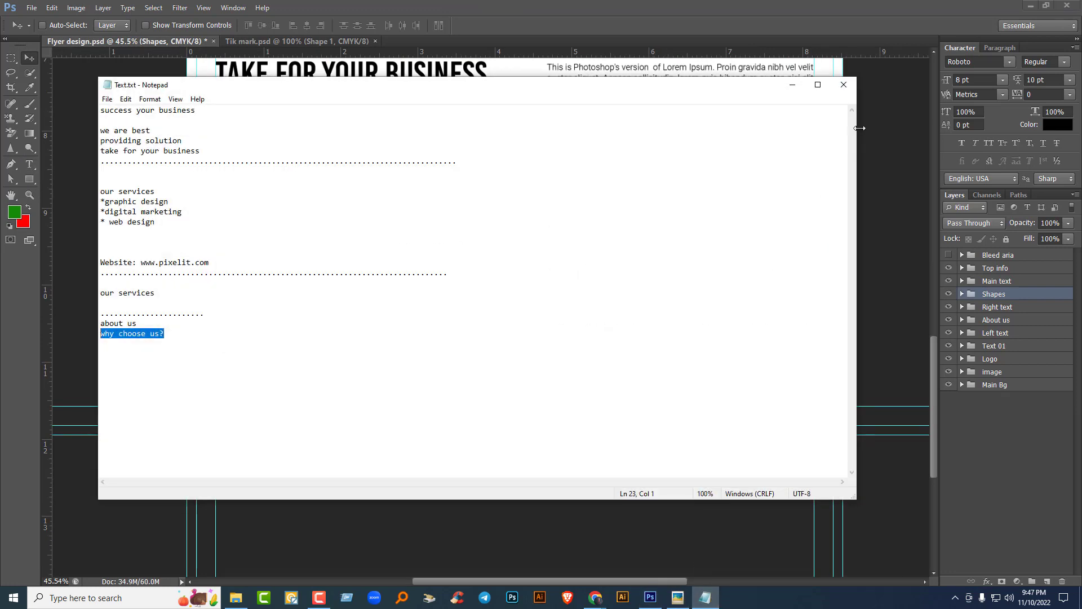
left_click(843, 91)
key("t")
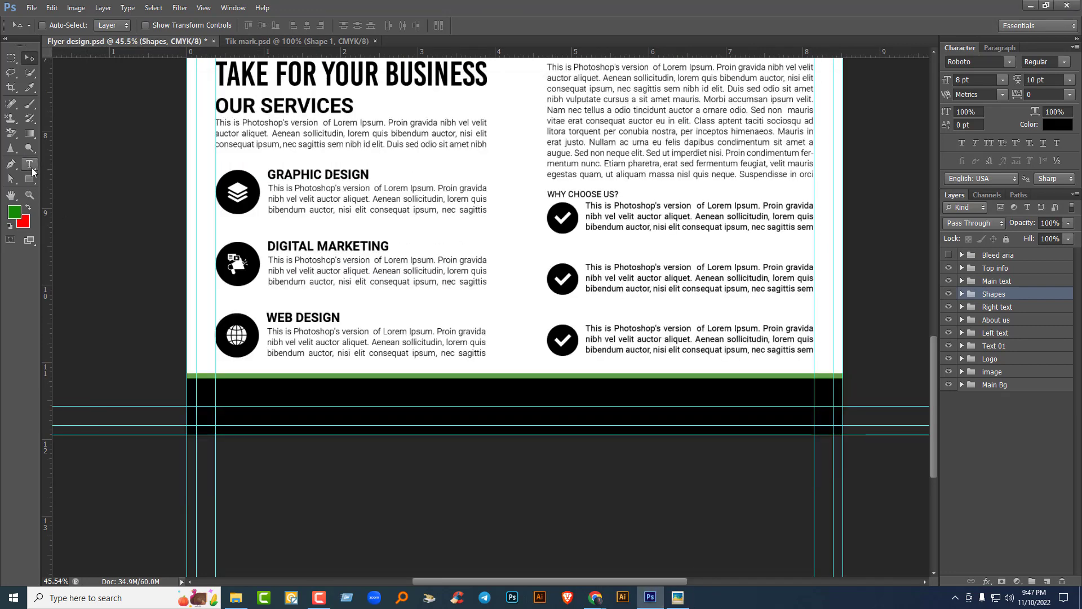
left_click(457, 389)
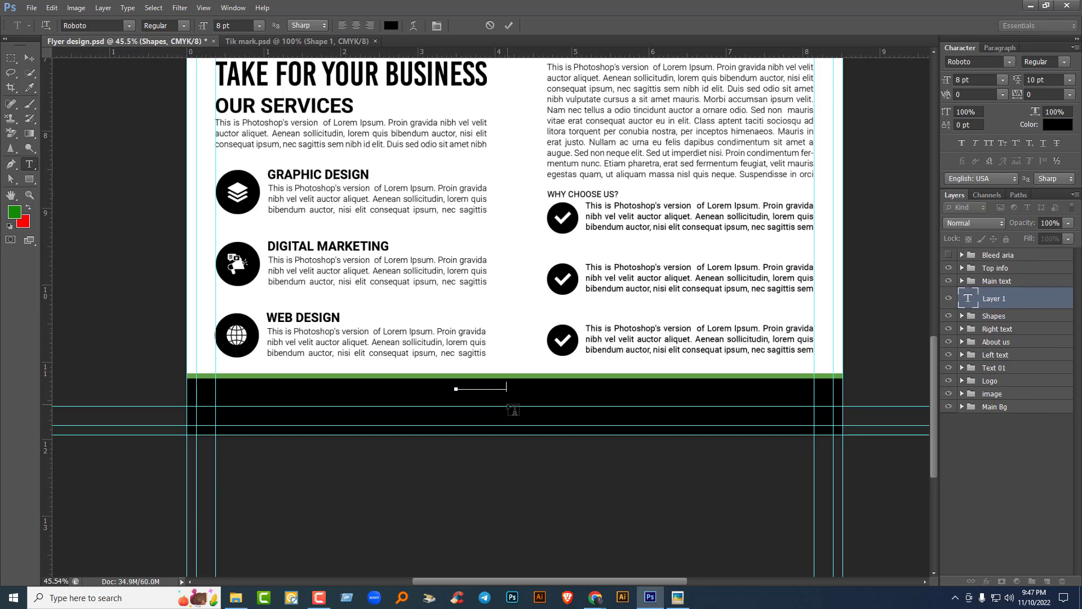
key("ctrl+a")
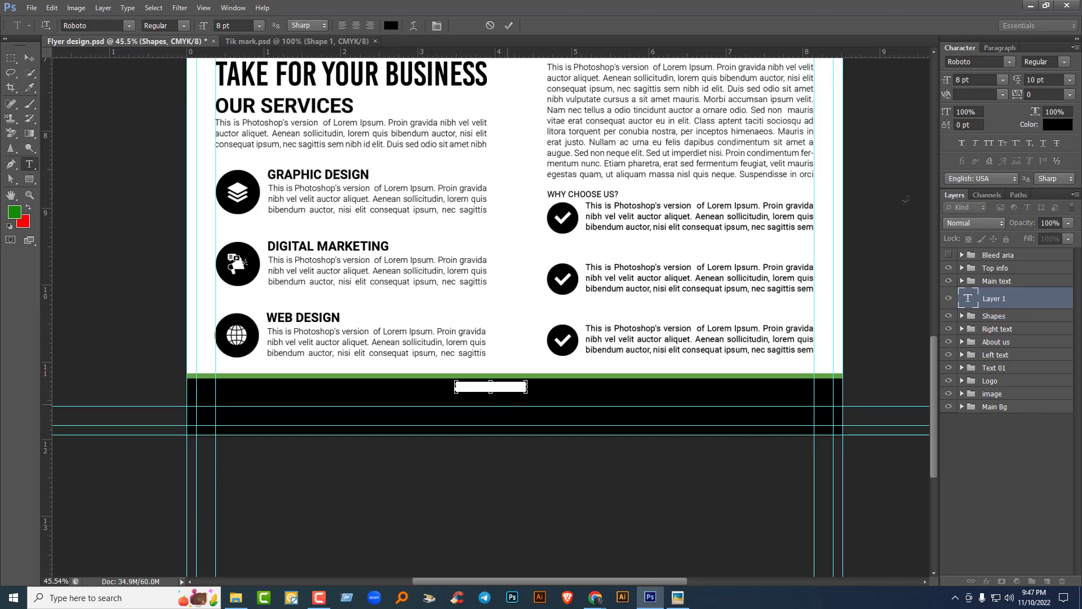
left_click(1058, 125)
left_click(615, 134)
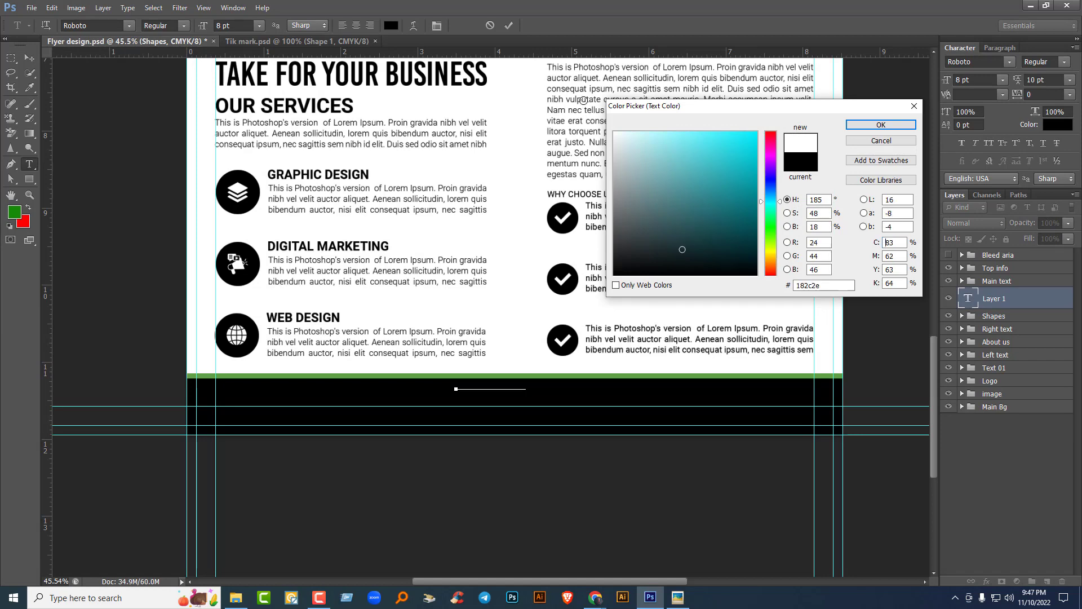
left_click(882, 125)
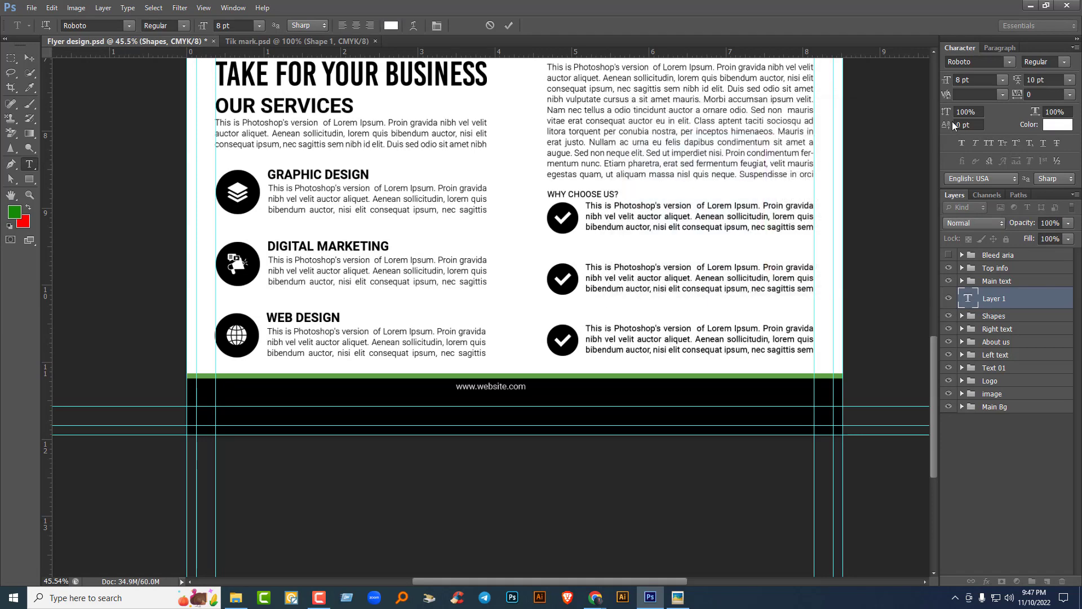
Step: Set the website text's size to 14 pt and its tracking to 560
left_click(979, 79)
key("Return")
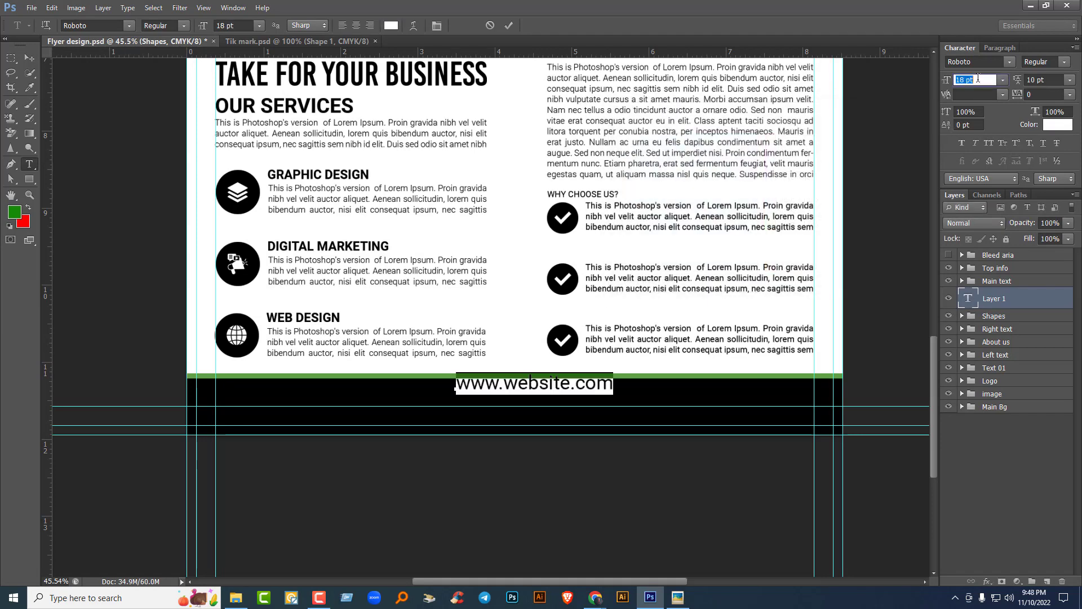
left_click(1040, 95)
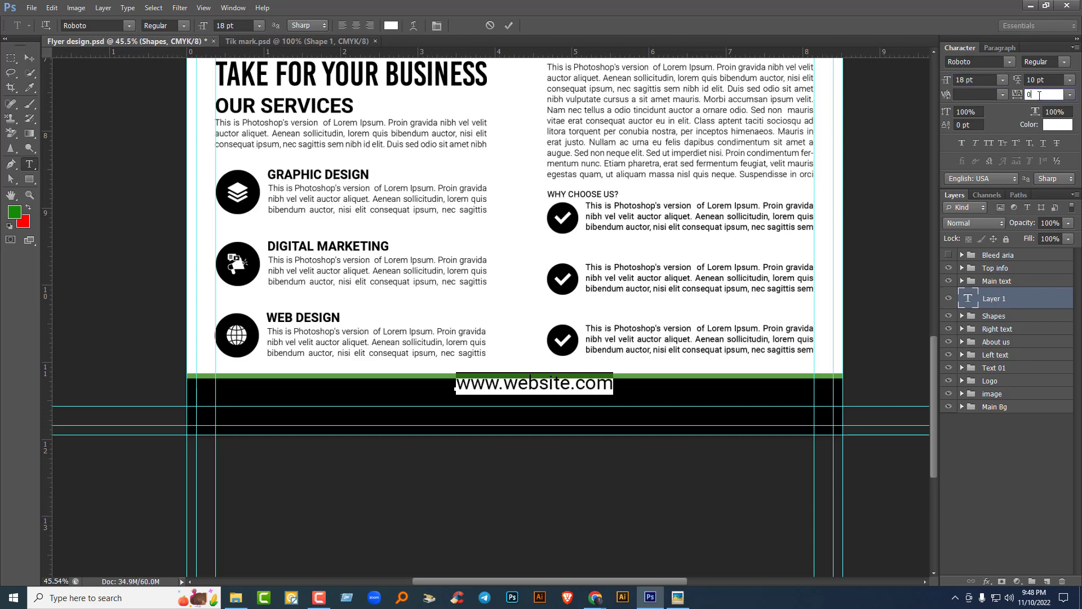
type("600")
key("Return")
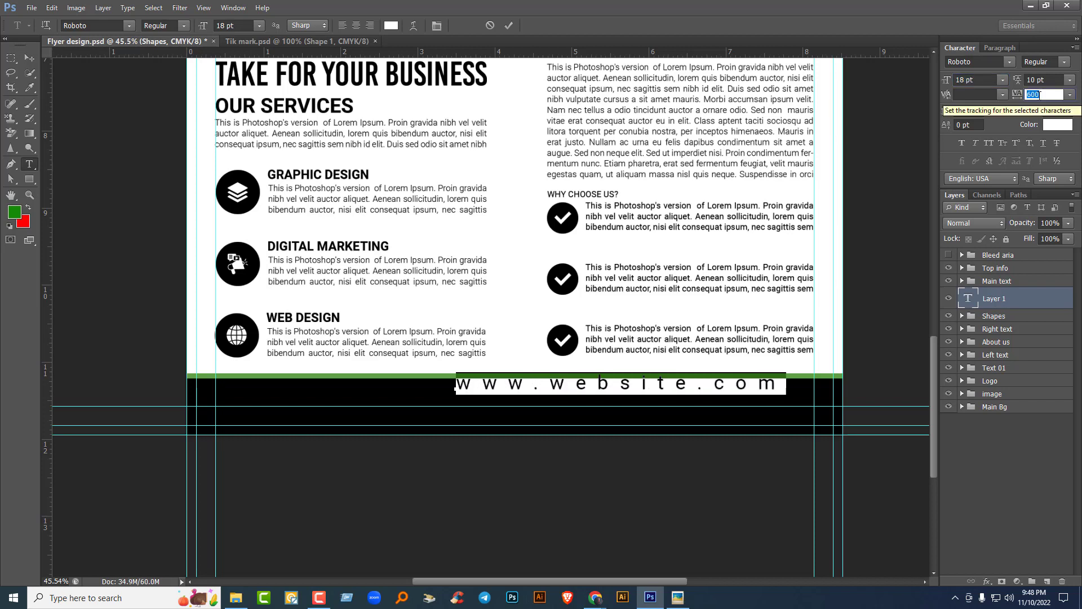
key("Down")
key("Down")
key("Down")
key("Down")
left_click(982, 83)
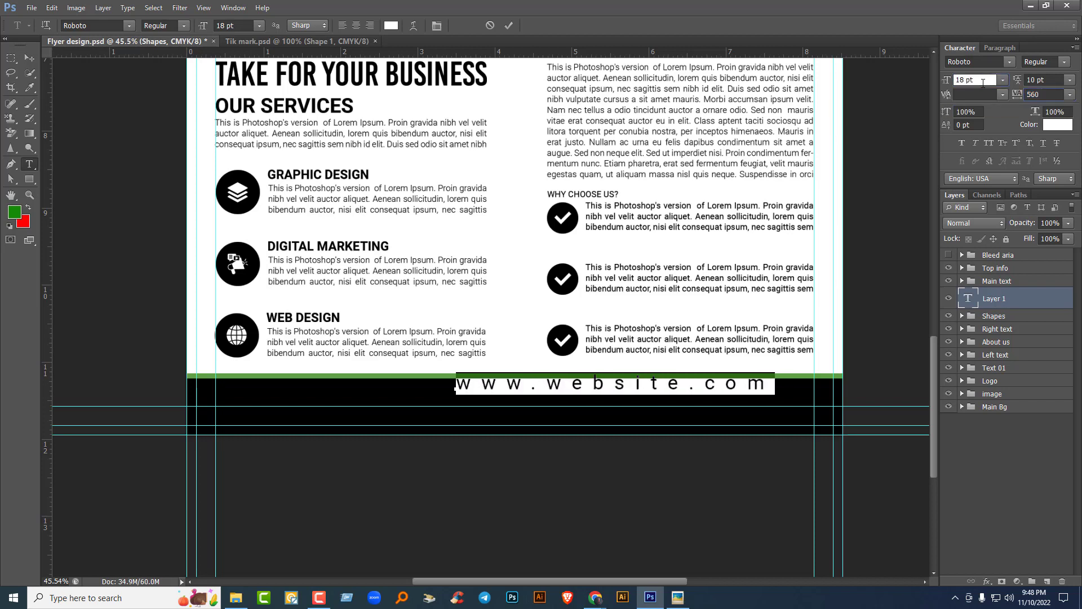
key("Down")
key("Down")
key("Down")
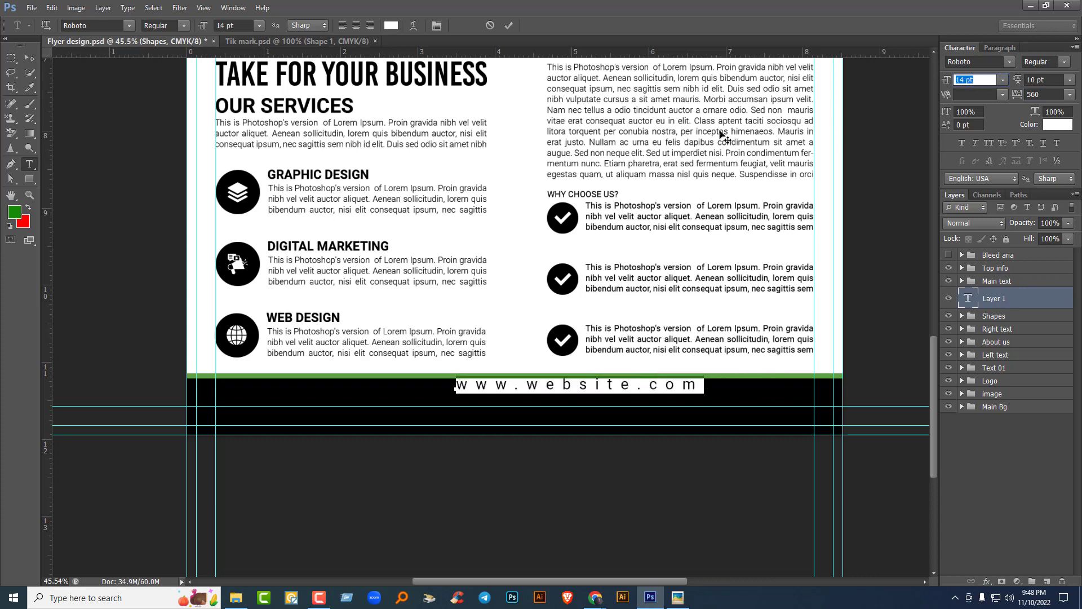
Step: Move the website text down and inward to the middle of the black footer's visible area
left_click(29, 58)
left_click_drag(574, 387, 533, 403)
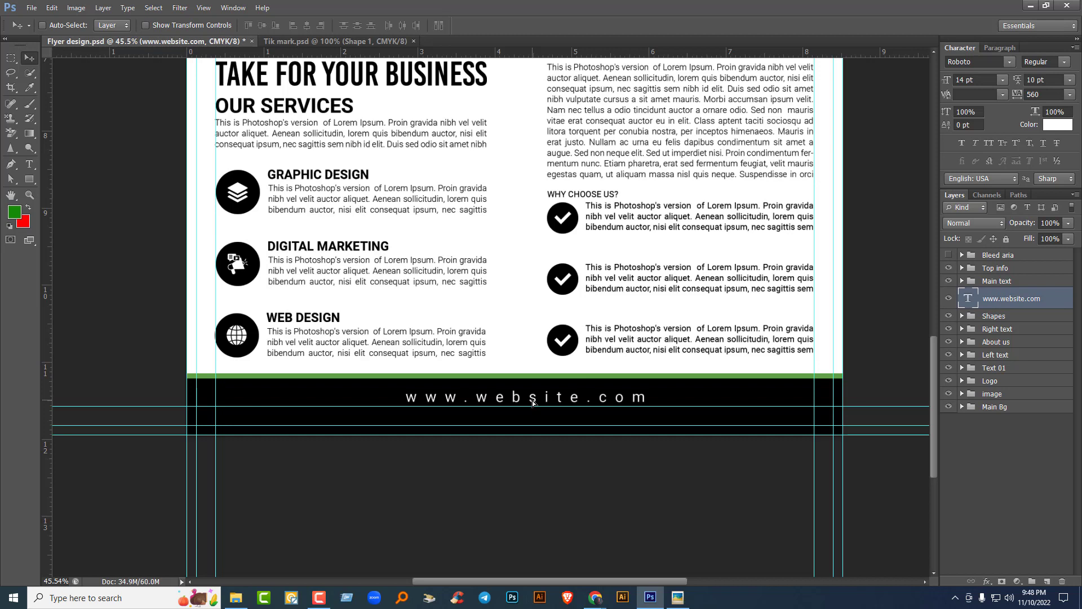
key("Down")
key("Down")
key("Down")
key("Down")
key("Down")
key("Down")
key("Down")
key("Down")
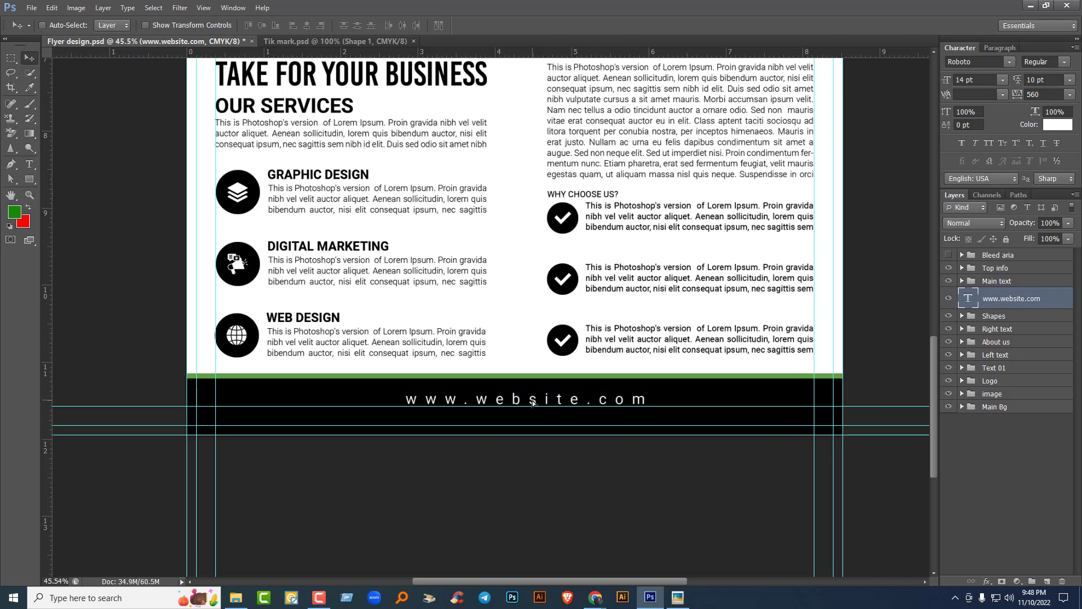
Step: Centre the website text horizontally on the whole canvas and save the document
key("ctrl+a")
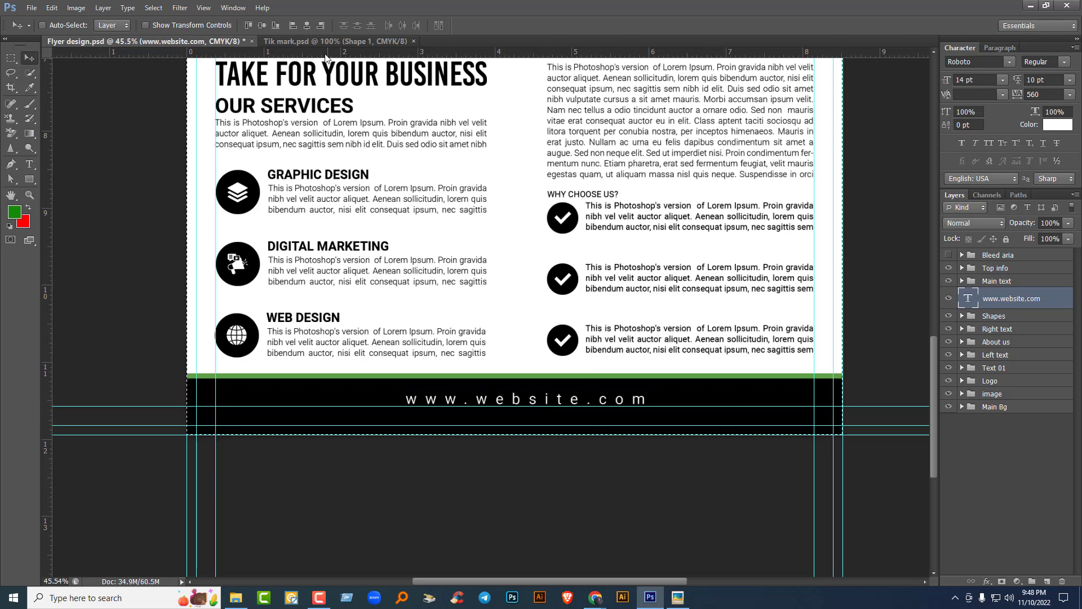
left_click(308, 25)
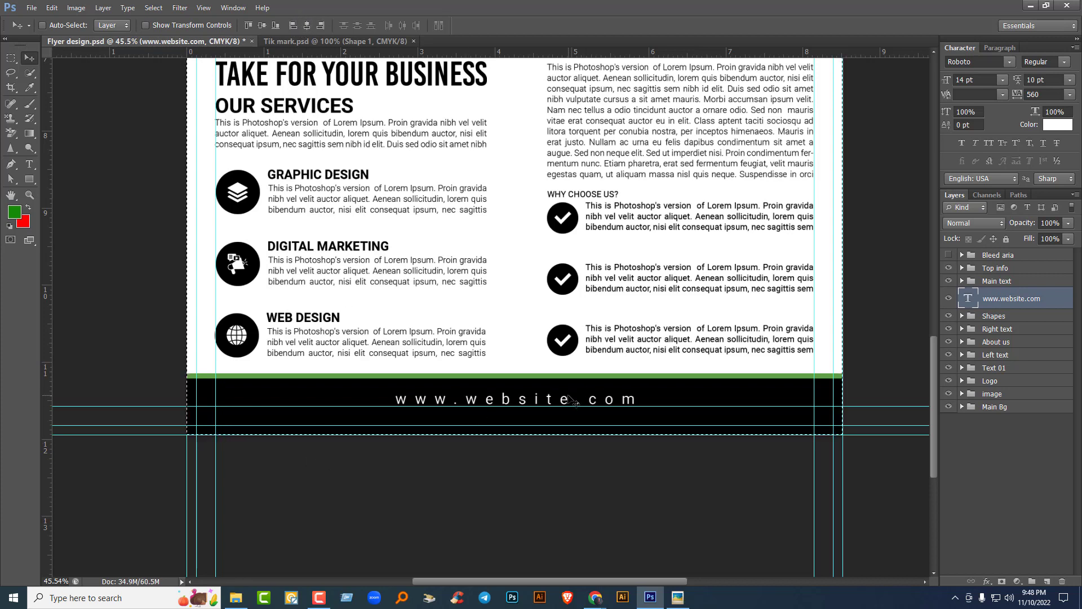
key("ctrl+d")
key("ctrl+s")
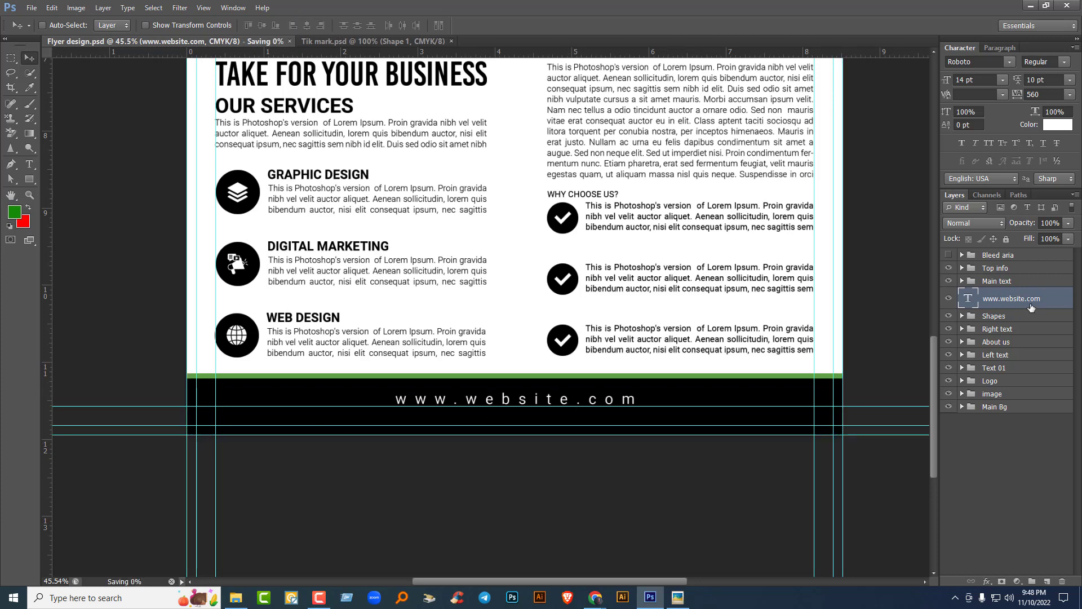
key("ctrl+g")
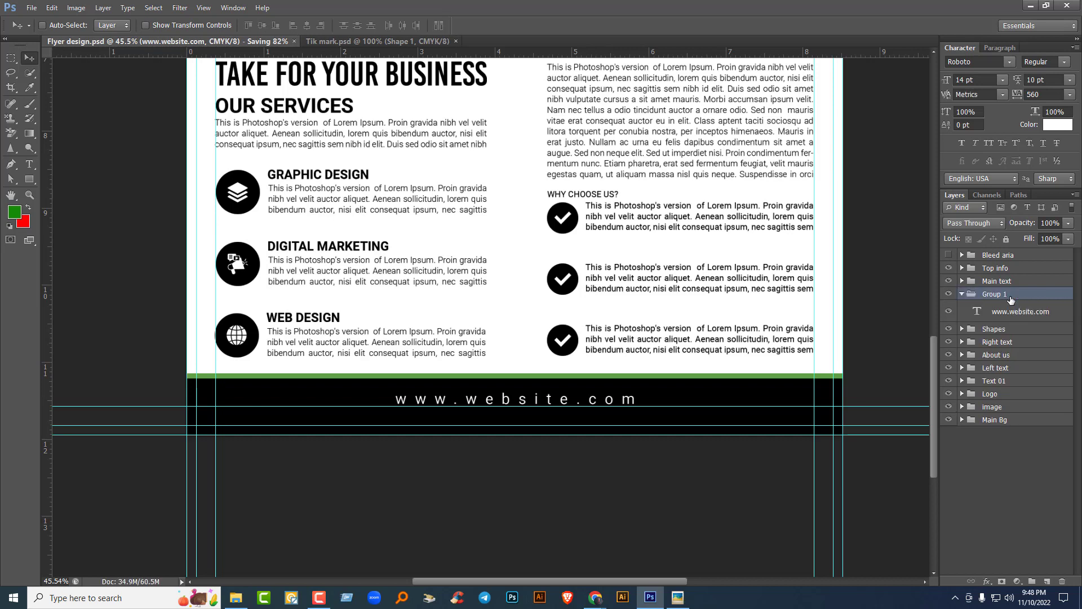
double_click(998, 295)
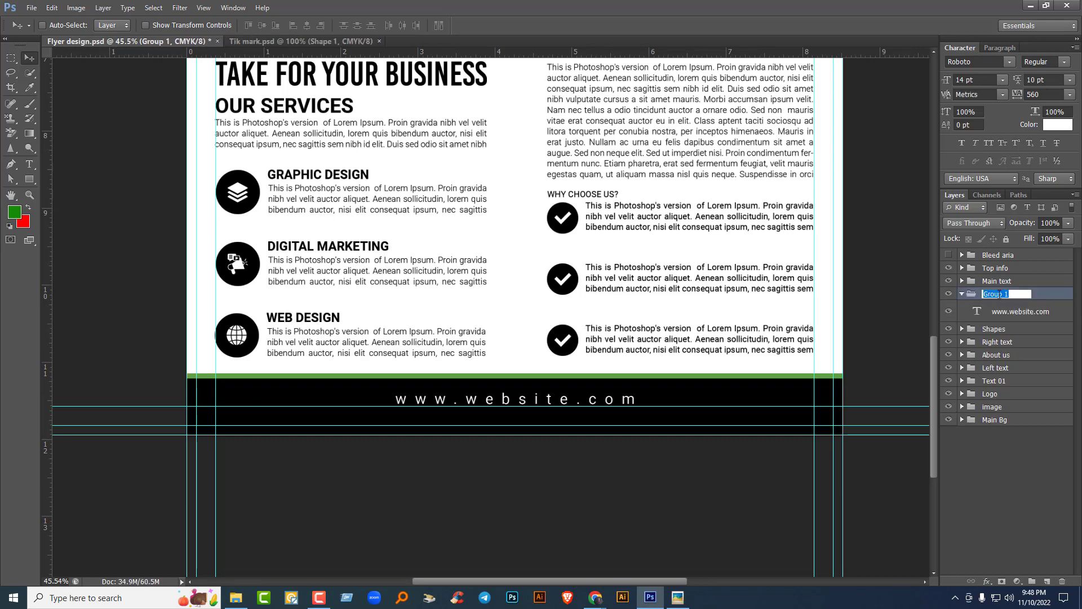
type("Webv")
key("Return")
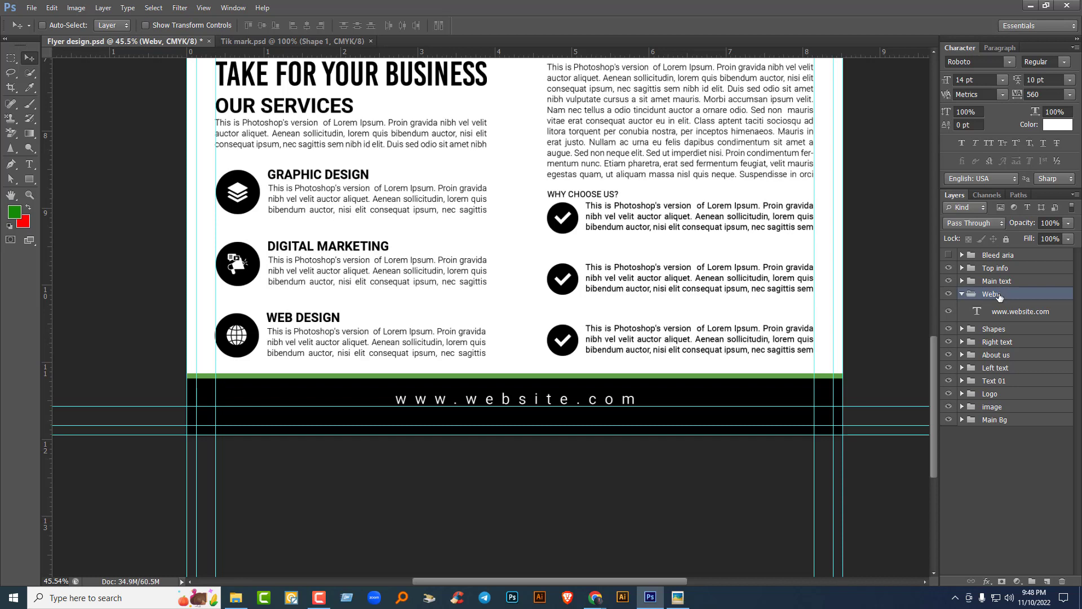
Step: Rename the Webv group as Web, collapse it and save the flyer document
double_click(995, 295)
type("Web")
key("Return")
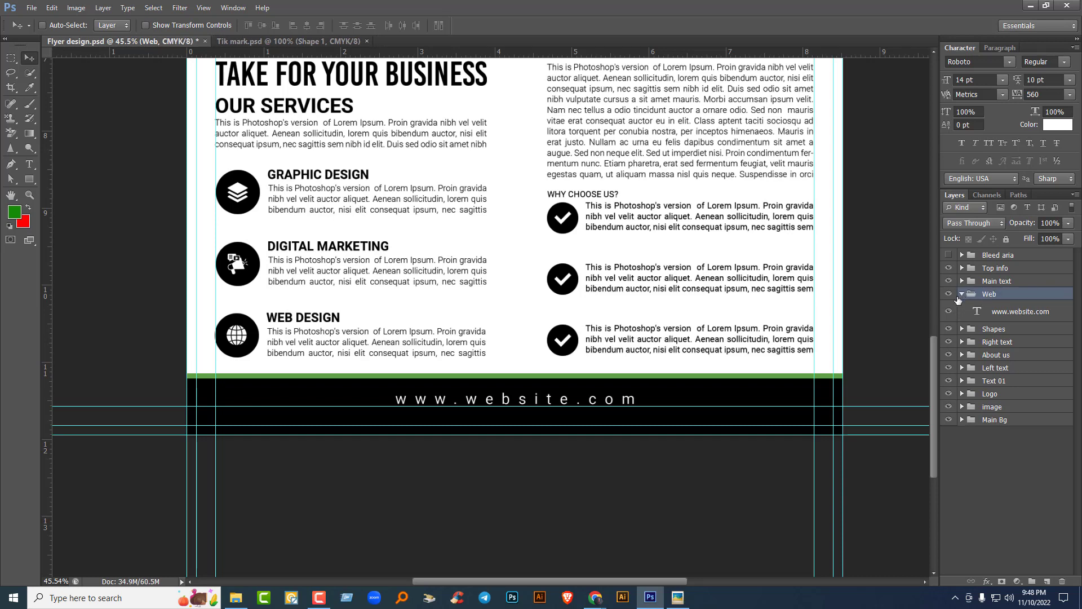
left_click(961, 294)
key("ctrl+s")
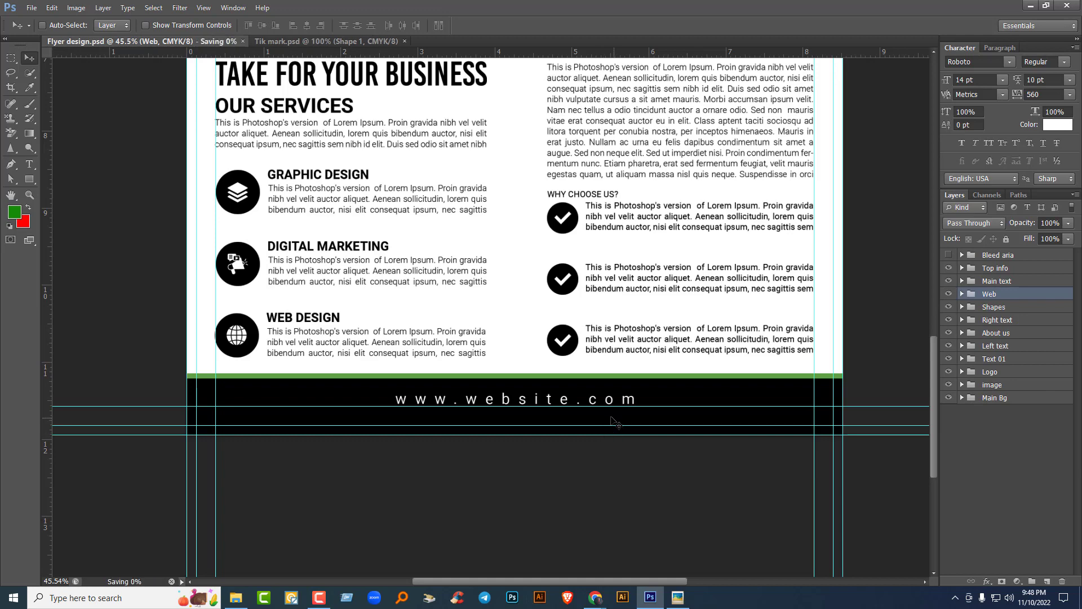
scroll(611, 434, "down", 2)
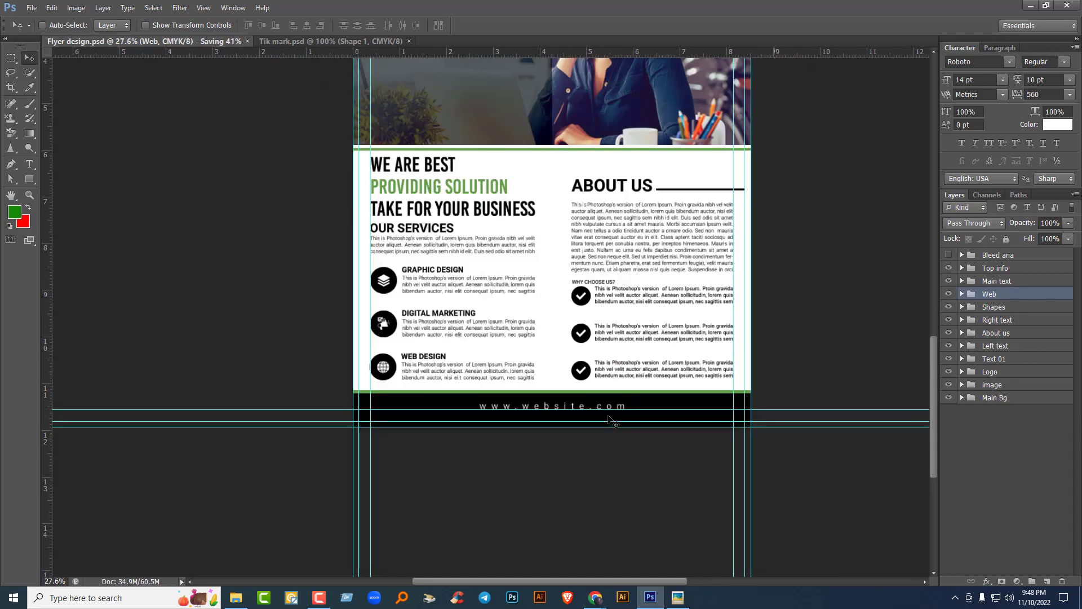
scroll(610, 420, "down", 2)
scroll(613, 420, "up", 2)
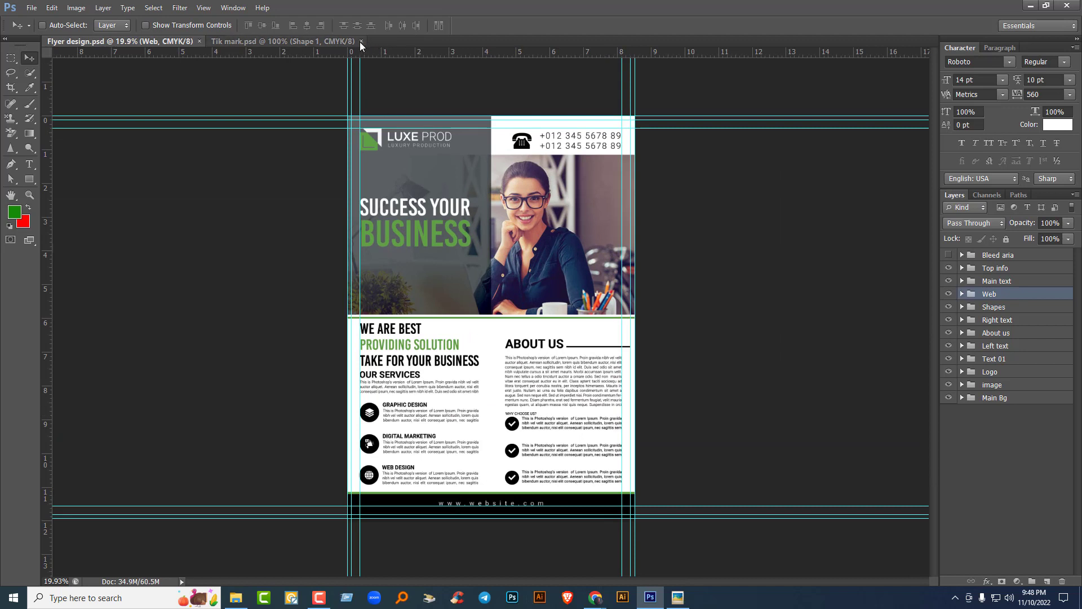
Step: Close Tik mark.psd and open Flyer-mock-up.psd and Mockup-2.psd from the Element folder
left_click(1030, 6)
left_click(1026, 4)
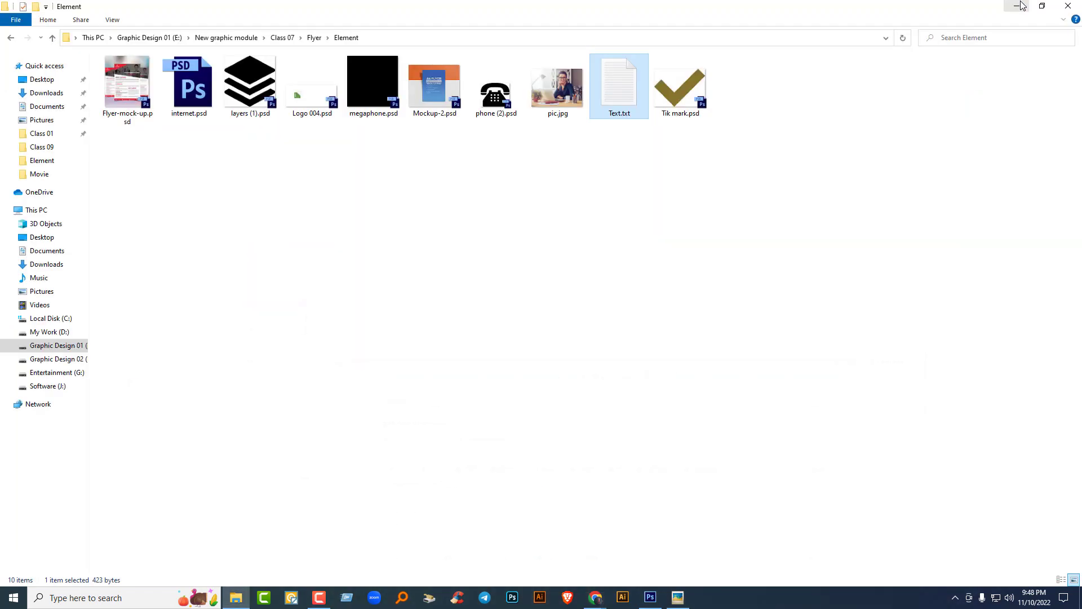
left_click(120, 78)
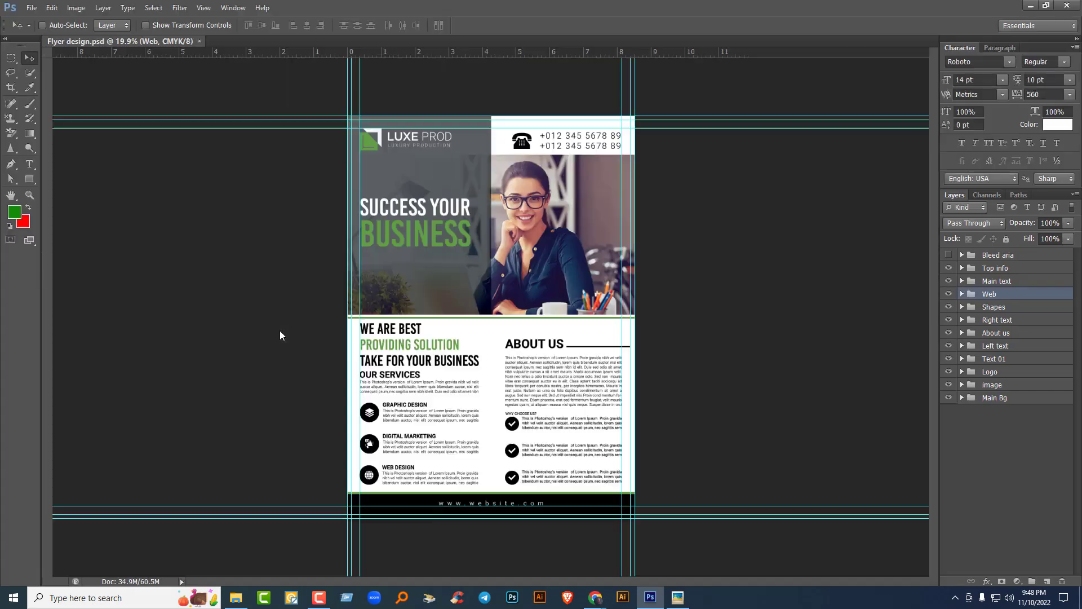
left_click(493, 236)
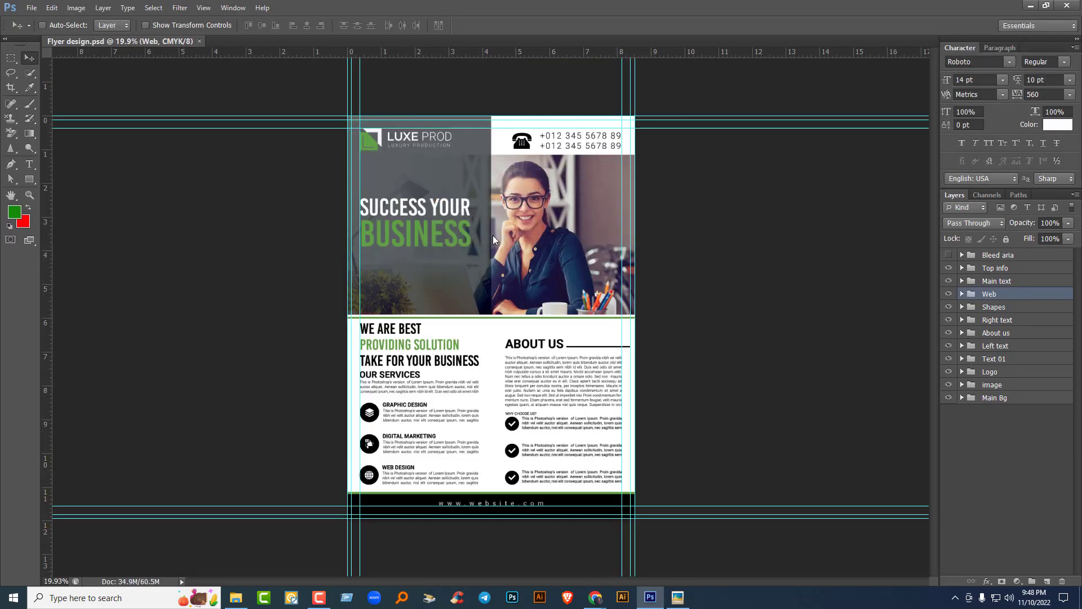
left_click(1031, 6)
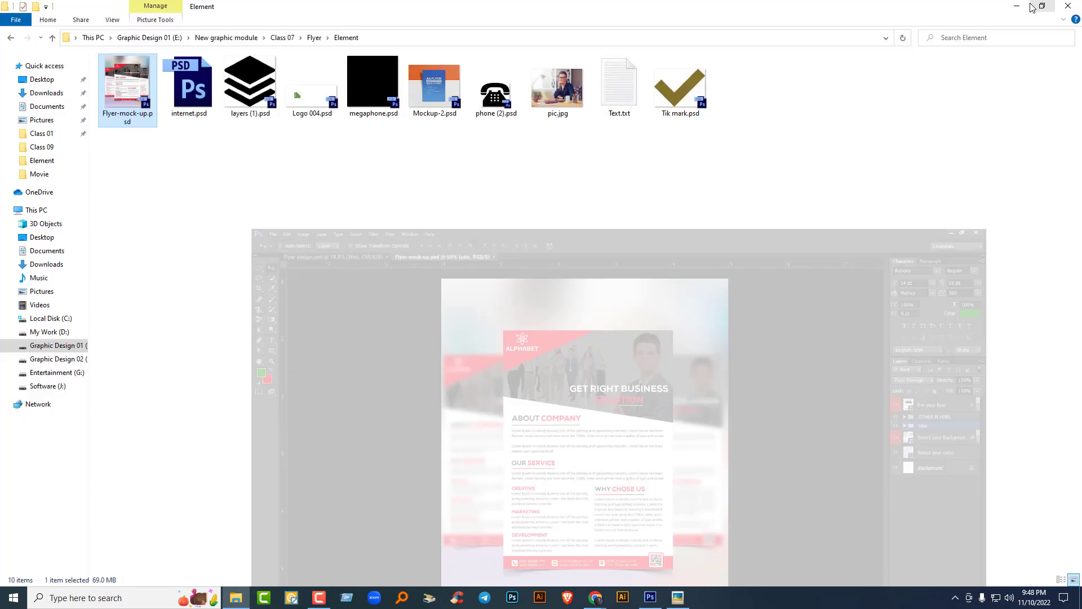
double_click(445, 99)
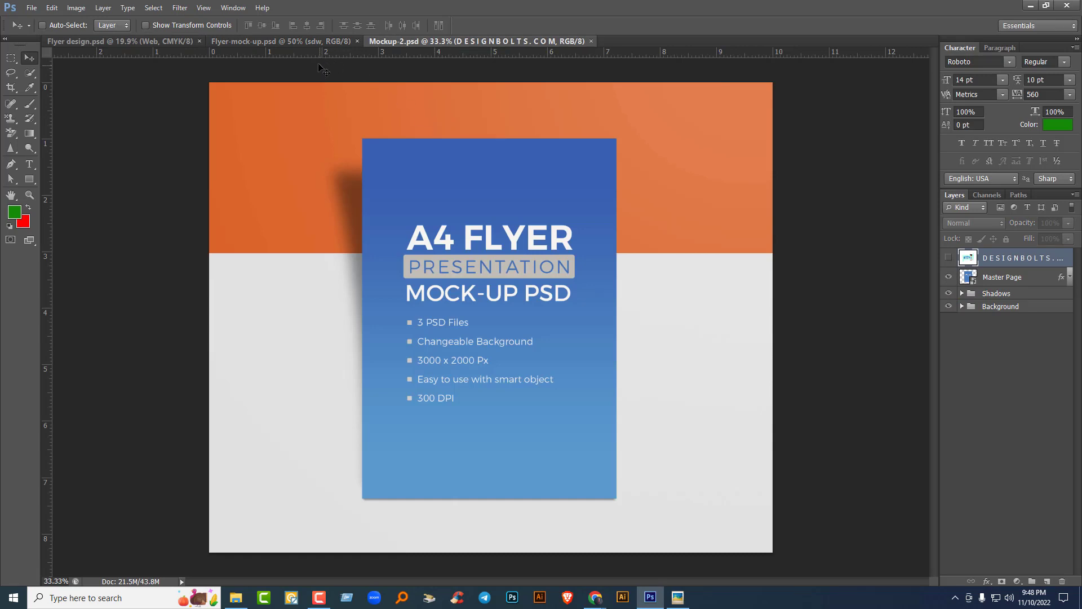
Step: In Flyer design.psd, set the Rectangular Marquee style to Normal and try a selection along the outer margin guides
left_click(168, 42)
left_click(10, 57)
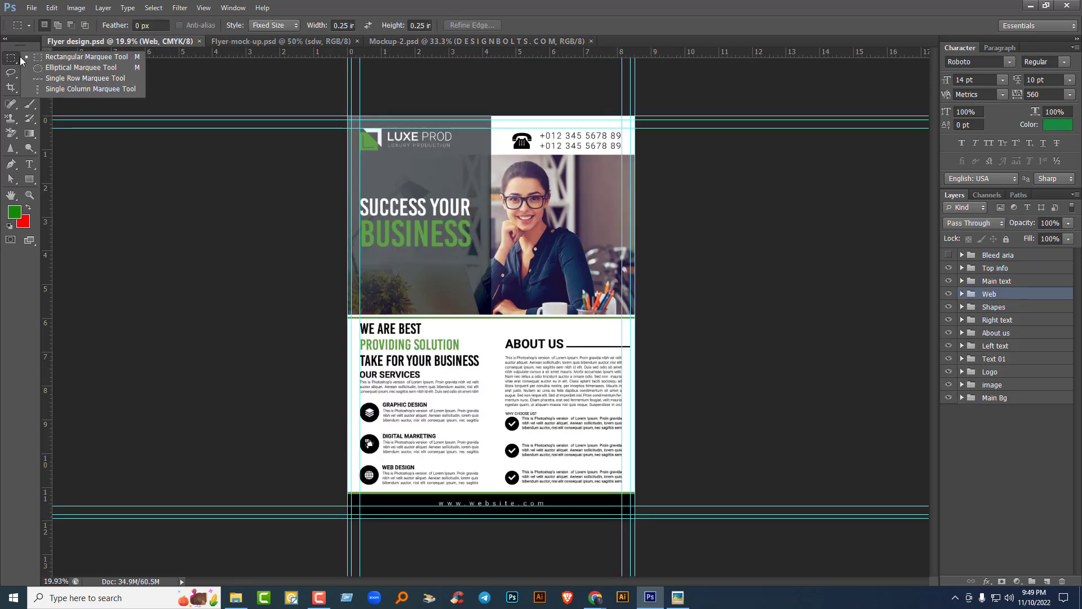
left_click(49, 56)
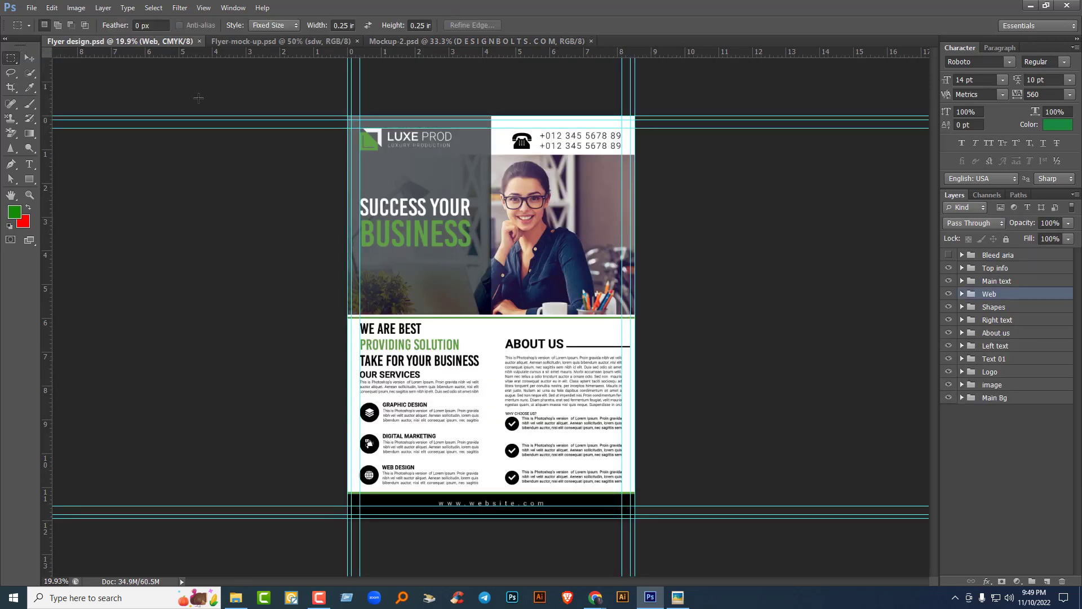
left_click(275, 25)
left_click(265, 35)
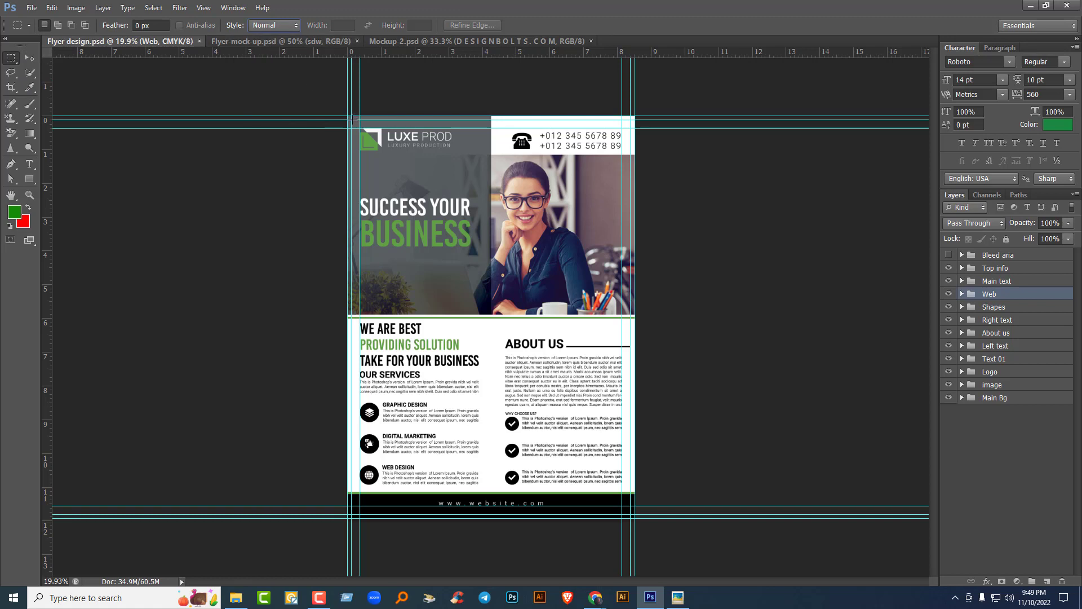
left_click_drag(352, 119, 631, 511)
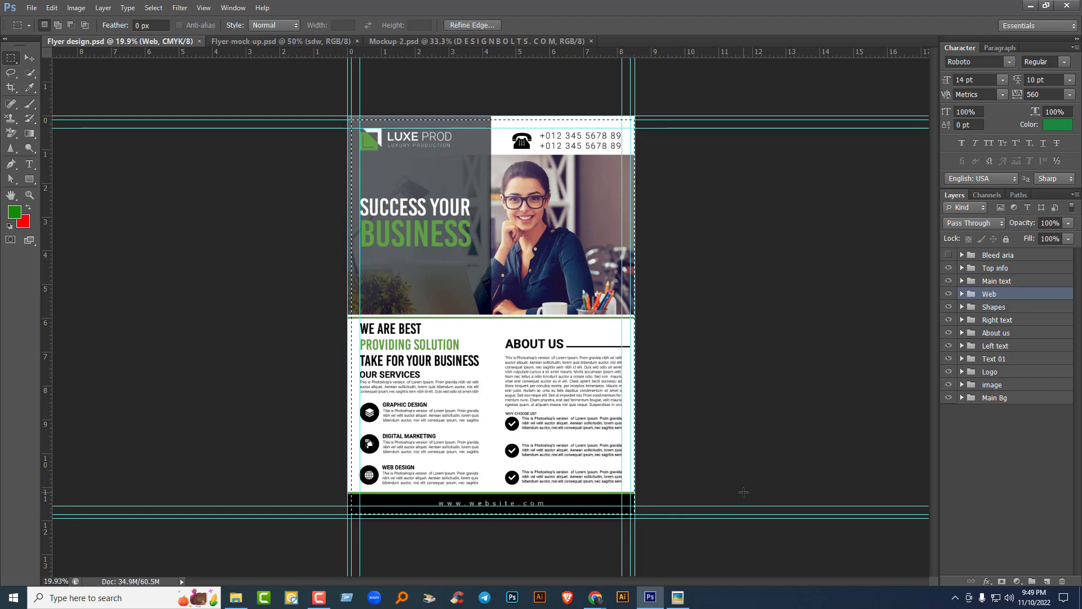
left_click(743, 492)
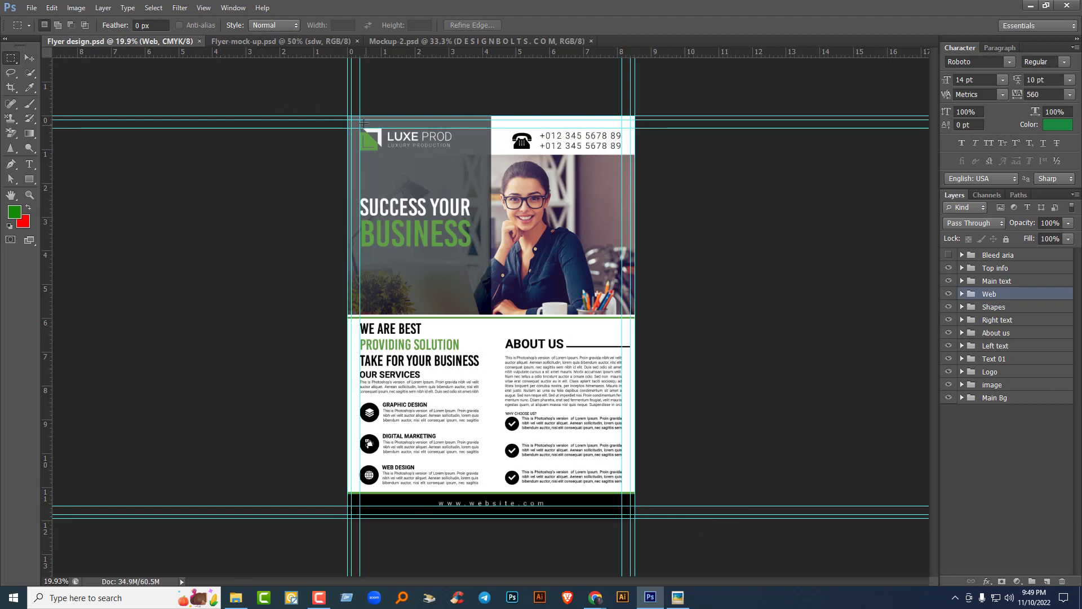
Step: Select the flyer area inside the bleed guides, copy it merged from all visible layers and clear the selection
left_click_drag(352, 120, 631, 514)
left_click(52, 7)
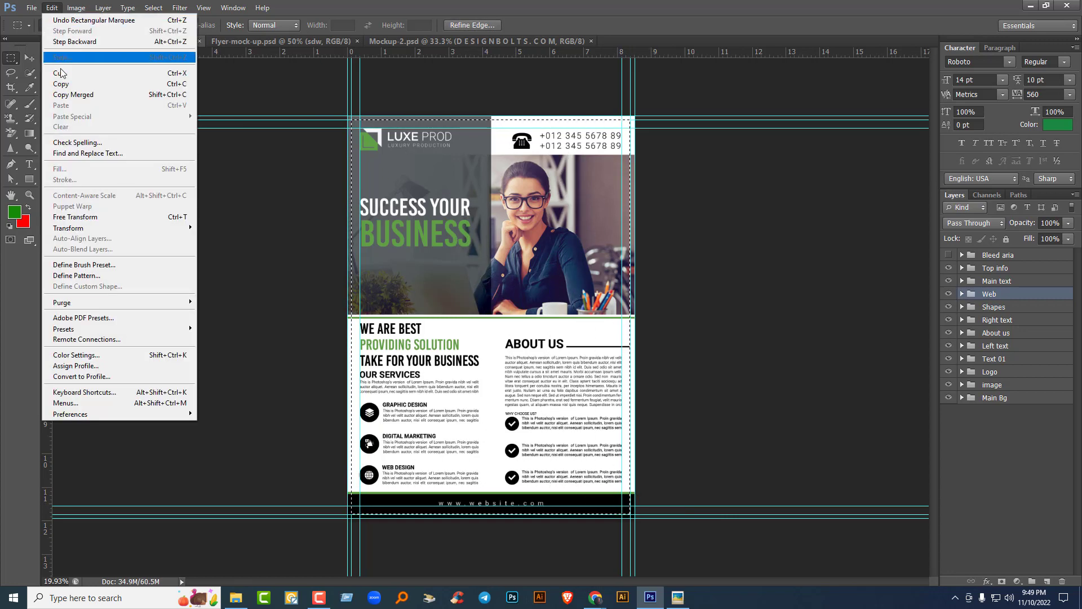
left_click(72, 97)
left_click(30, 59)
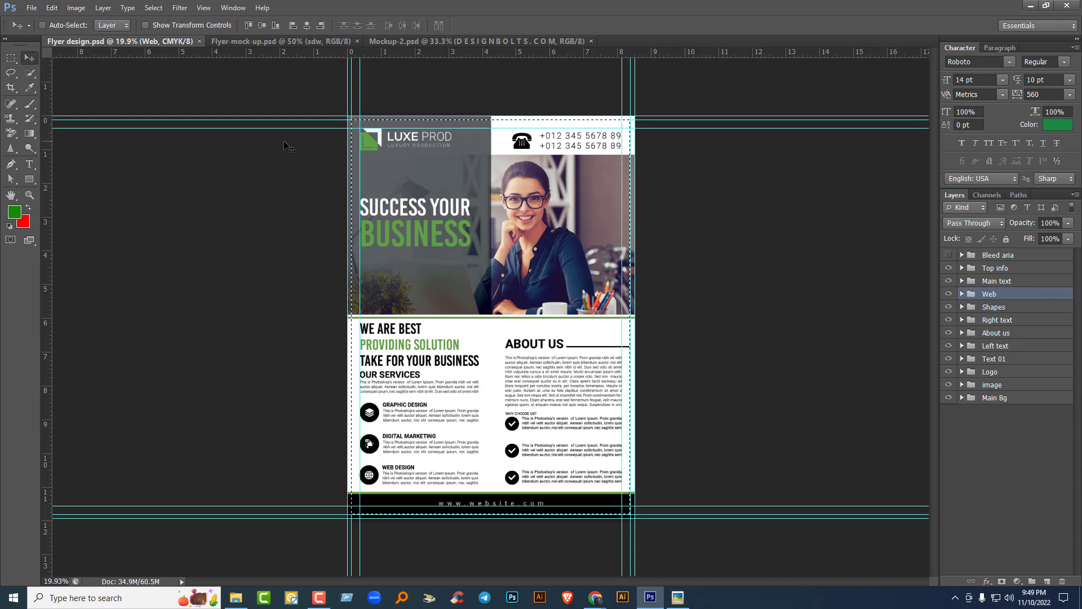
key("ctrl+d")
Step: Open the contents of the Master Page smart object in Mockup-2.psd for editing
left_click(551, 43)
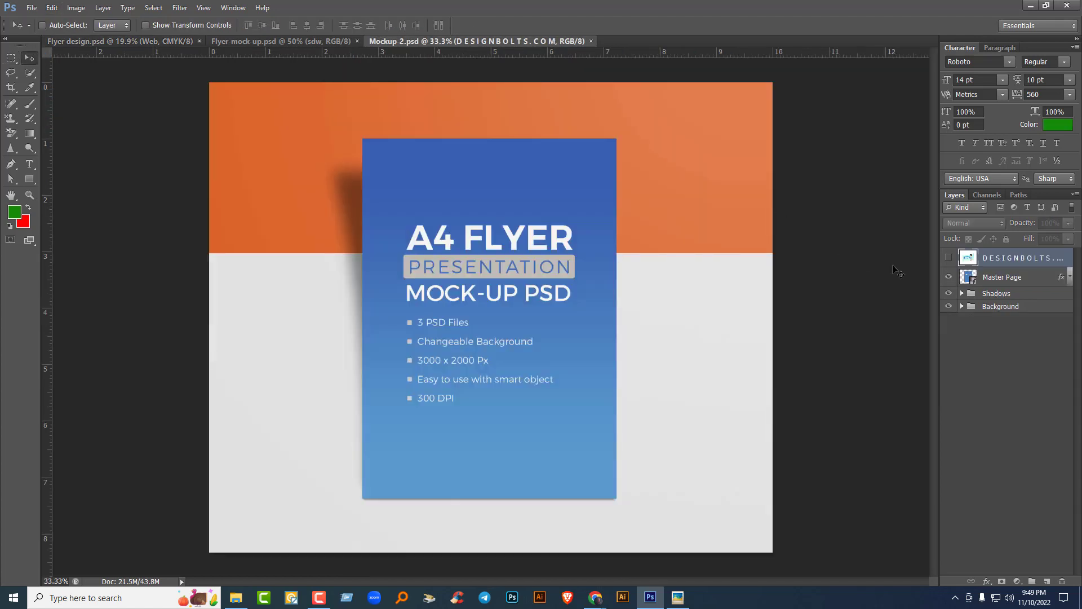
left_click(1006, 286)
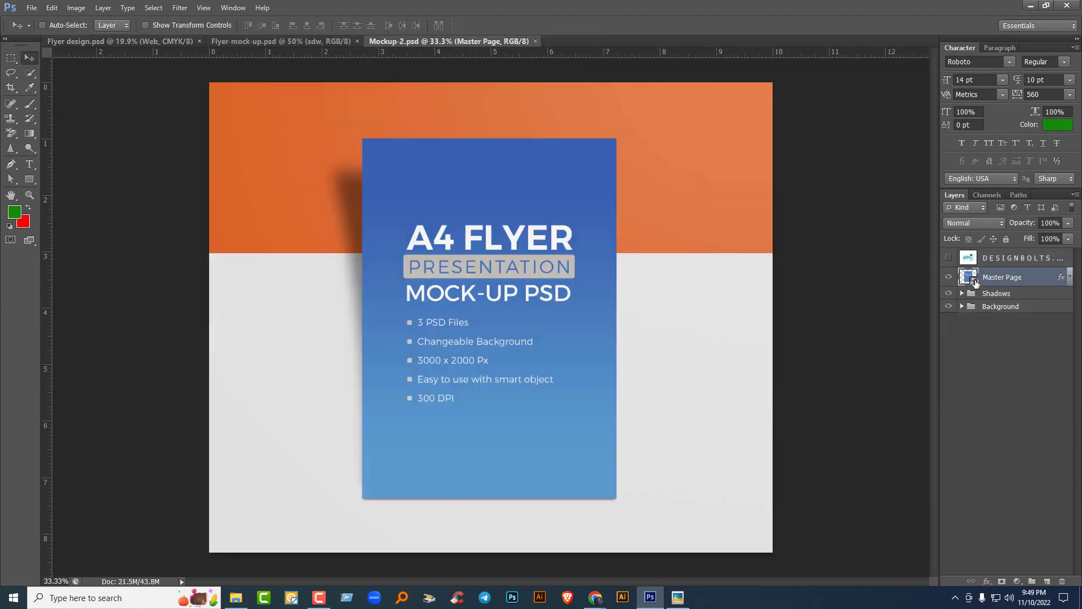
double_click(969, 277)
left_click(574, 242)
key("ctrl+0")
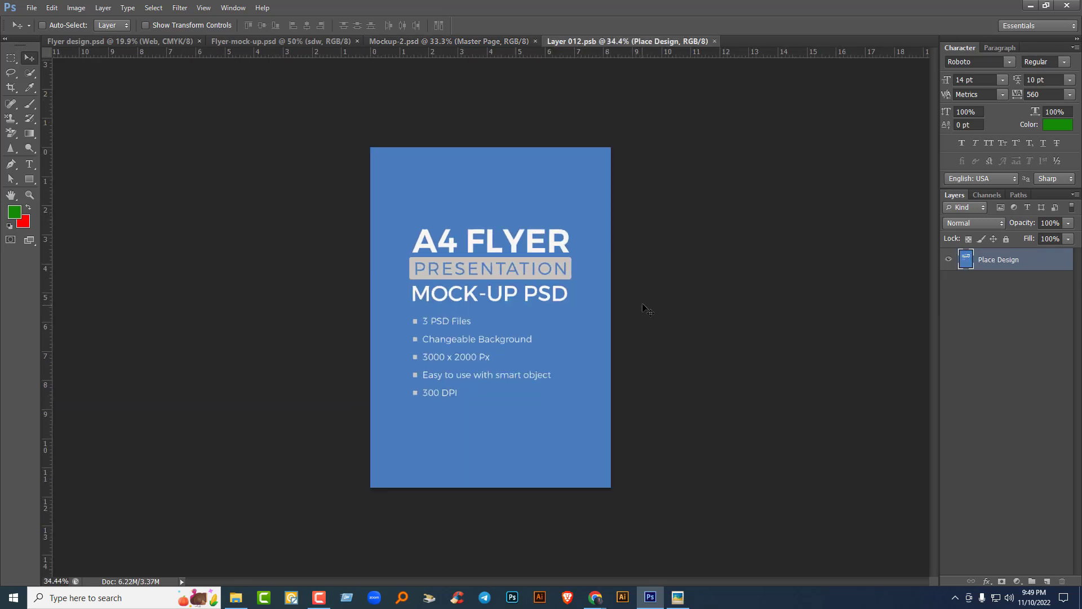
Step: Paste the copied flyer above the Place Design layer and convert it to a smart object
key("ctrl+v")
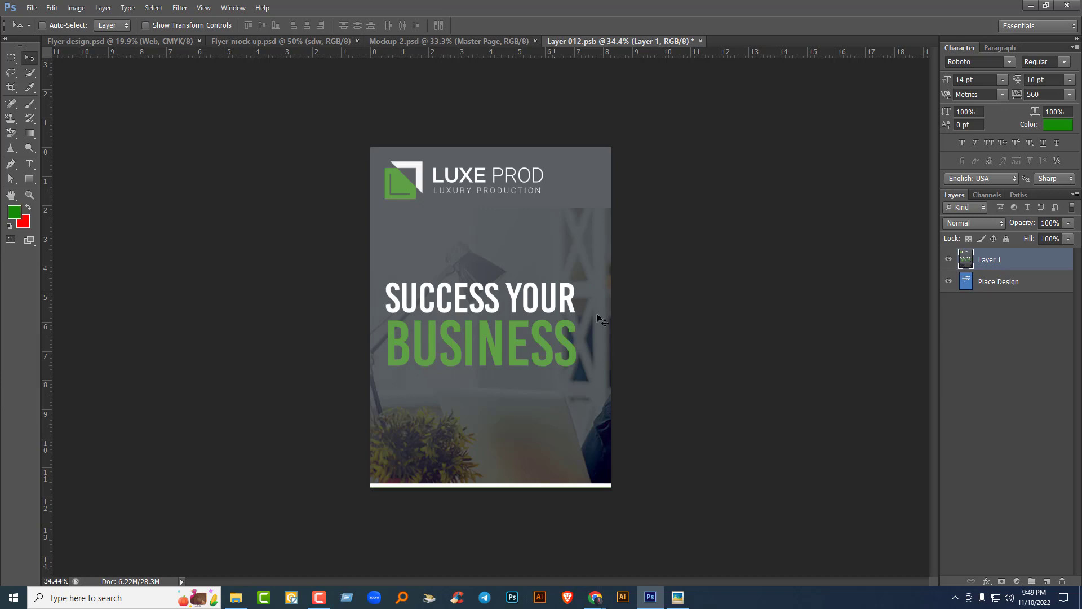
right_click(1016, 263)
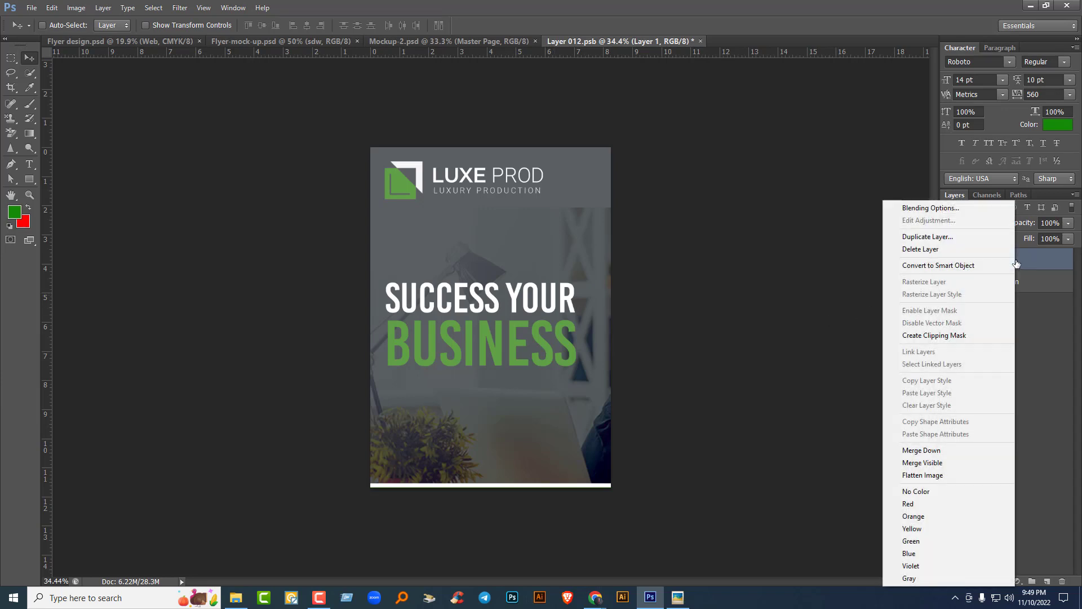
left_click(954, 265)
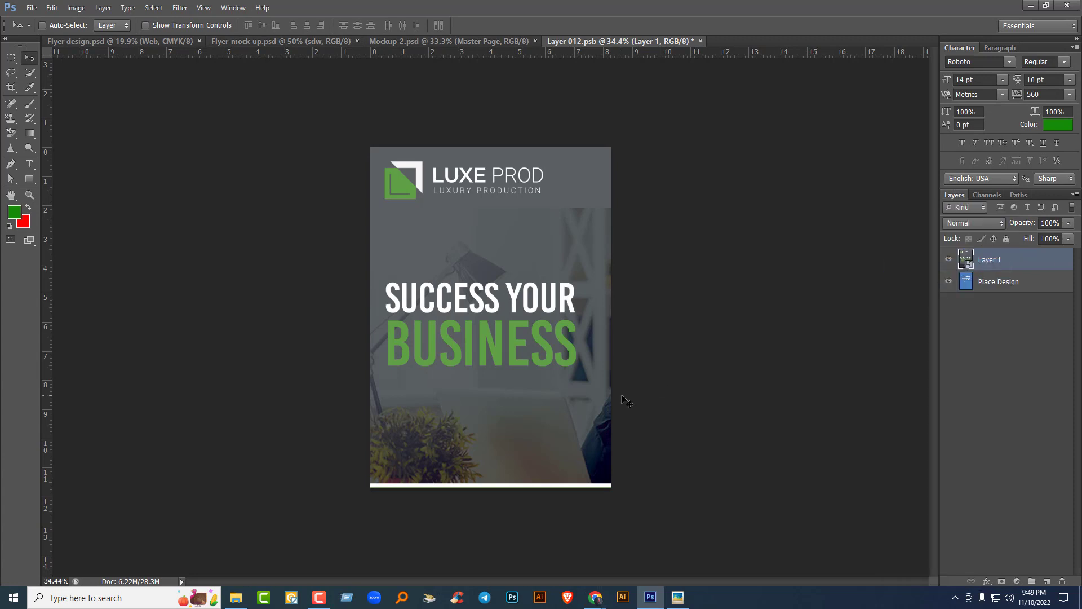
Step: Scale the pasted flyer down until it exactly fills the blue page, and save and close the smart object
scroll(624, 405, "down", 8)
key("ctrl+t")
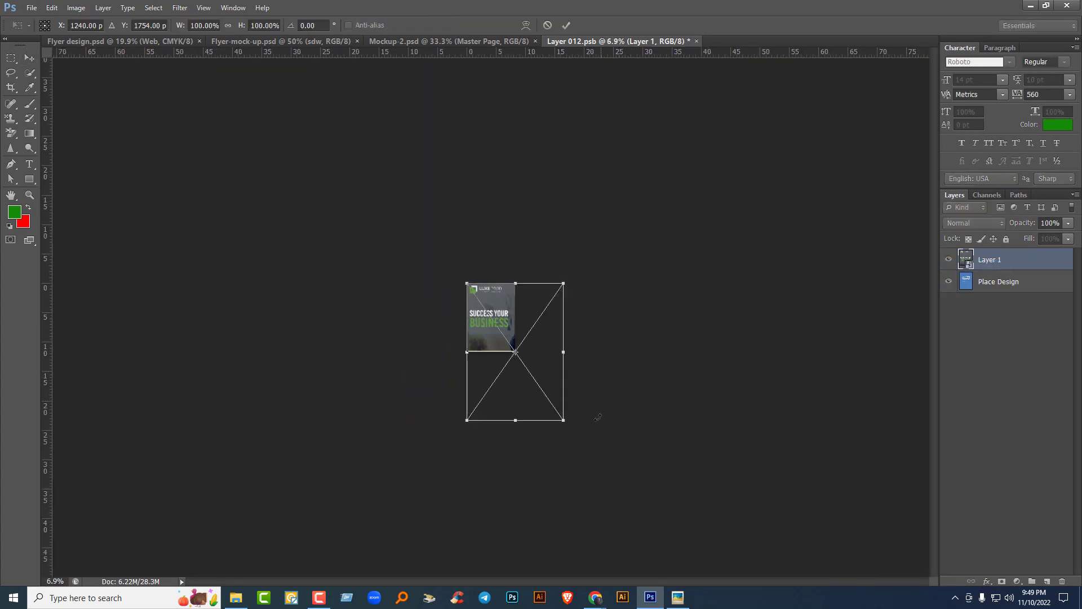
left_click_drag(538, 395, 513, 348)
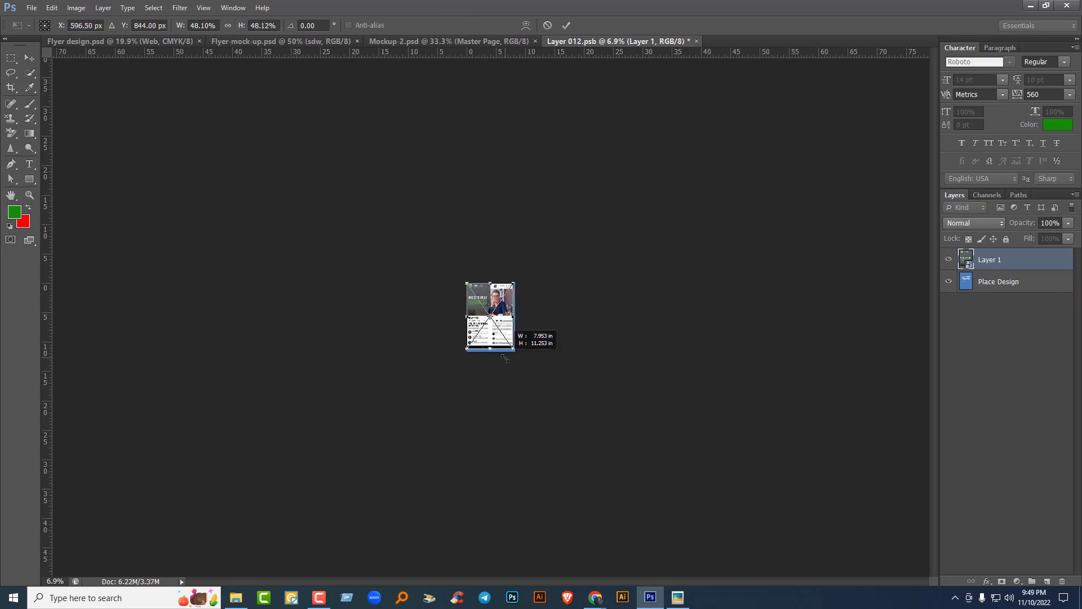
scroll(582, 416, "up", 3)
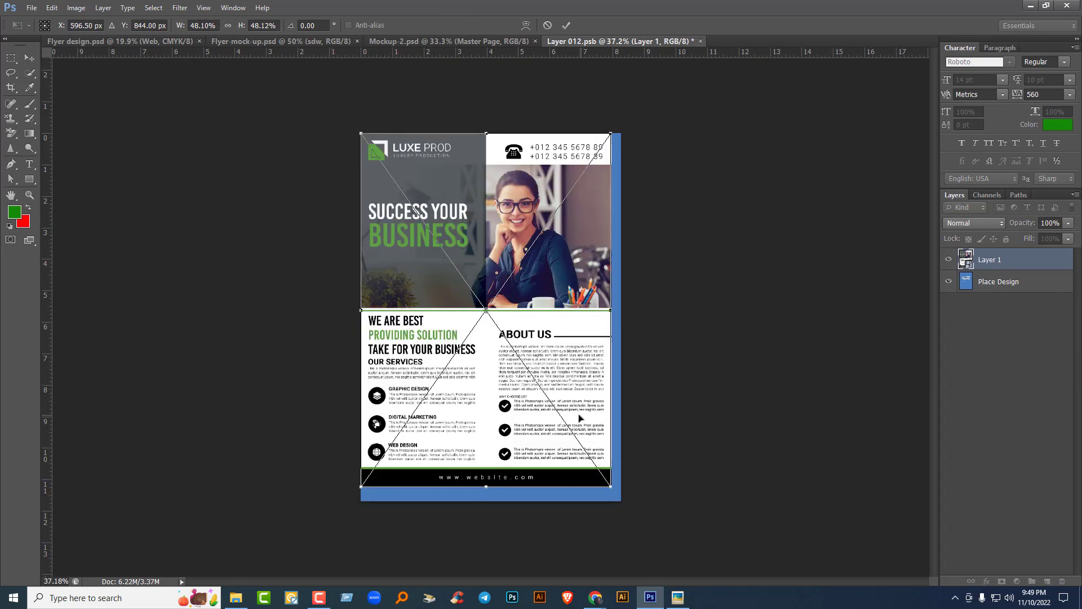
left_click_drag(613, 488, 624, 500)
key("Return")
key("ctrl+s")
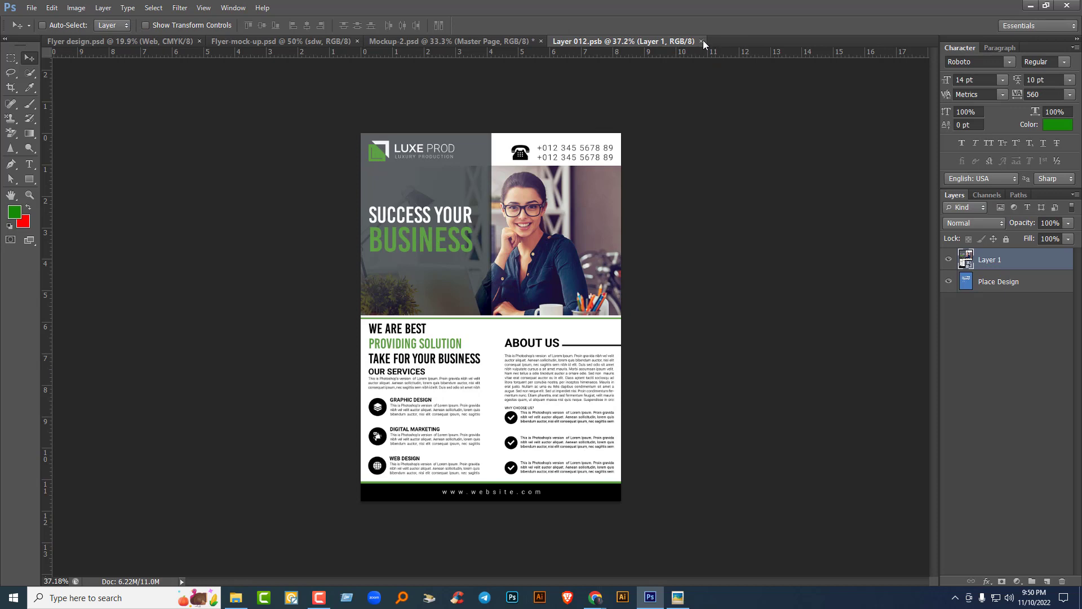
left_click(701, 41)
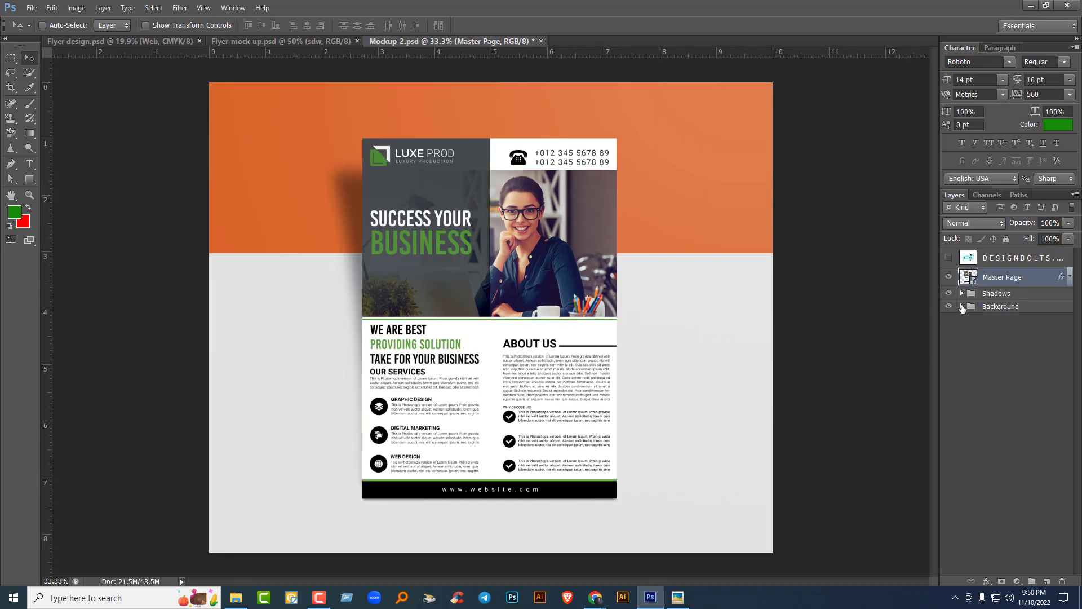
Step: Recolour the mockup's orange Background fill layer with the green sampled from the flyer's logo
left_click(962, 306)
double_click(973, 343)
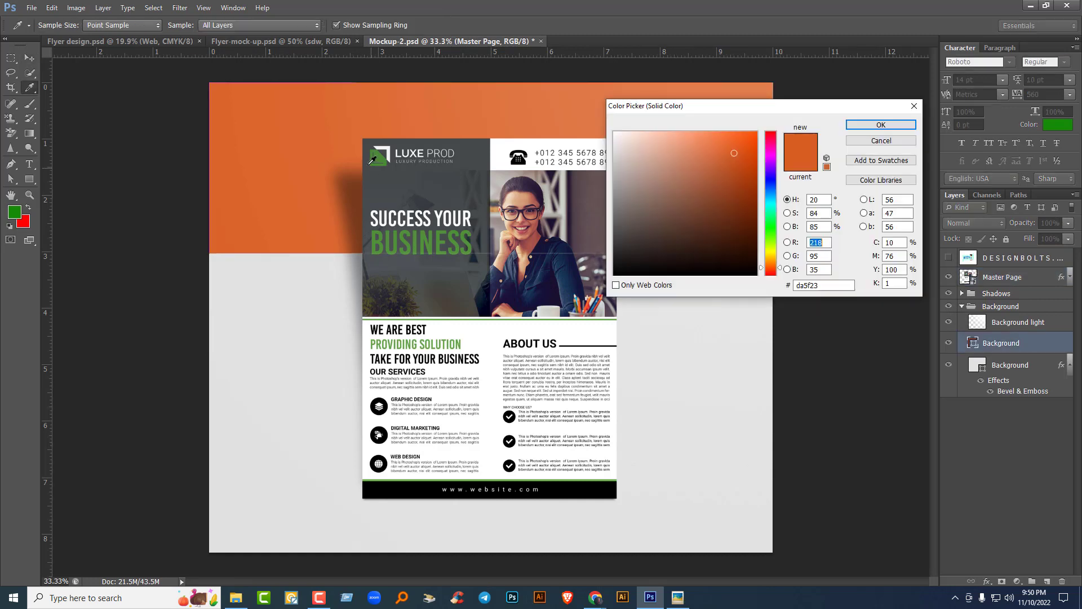
left_click(372, 159)
left_click(881, 125)
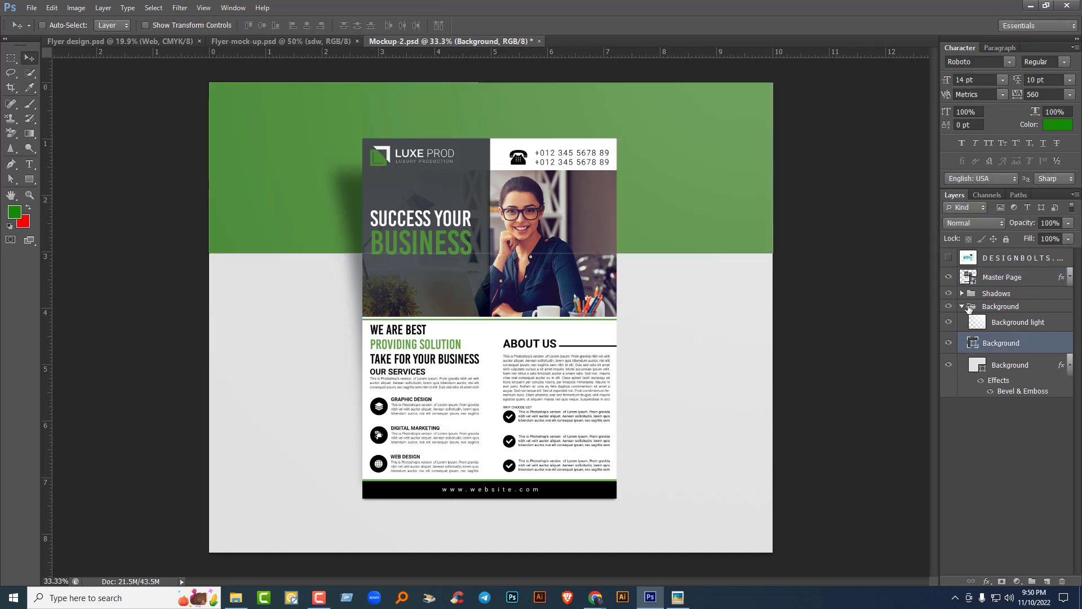
left_click(962, 306)
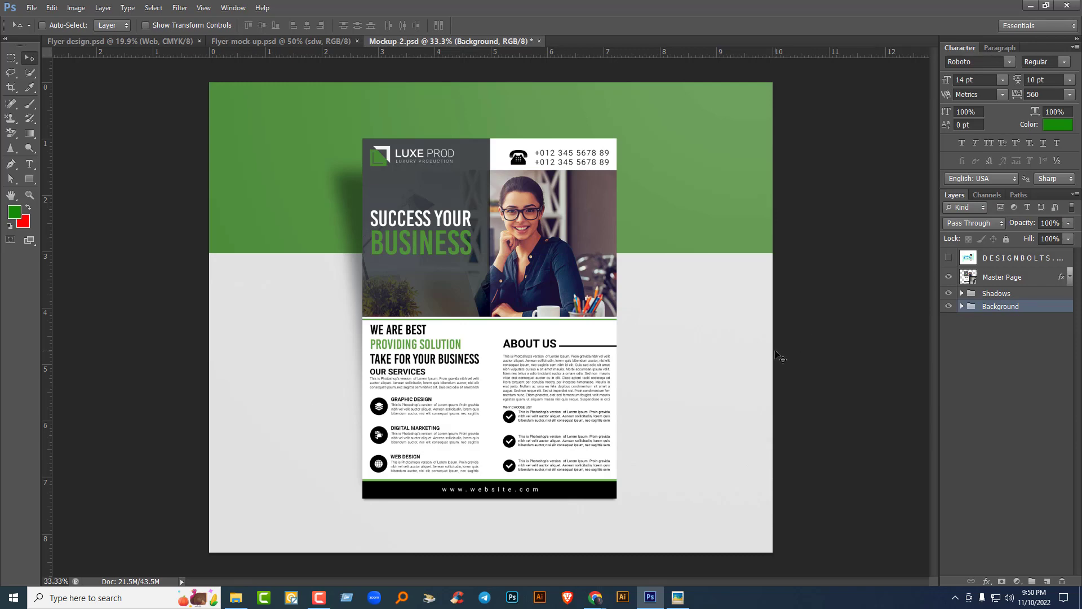
Step: Export the mockup for web as a JPEG at Maximum quality, saved on the Desktop as Flyer 2
key("ctrl+alt+shift+s")
left_click(766, 115)
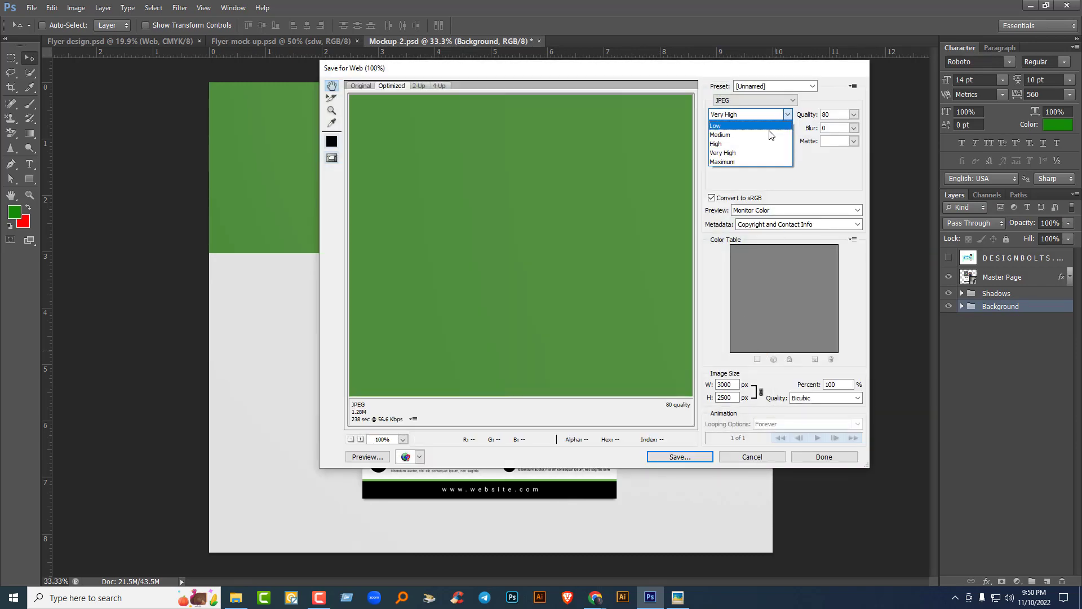
left_click(733, 162)
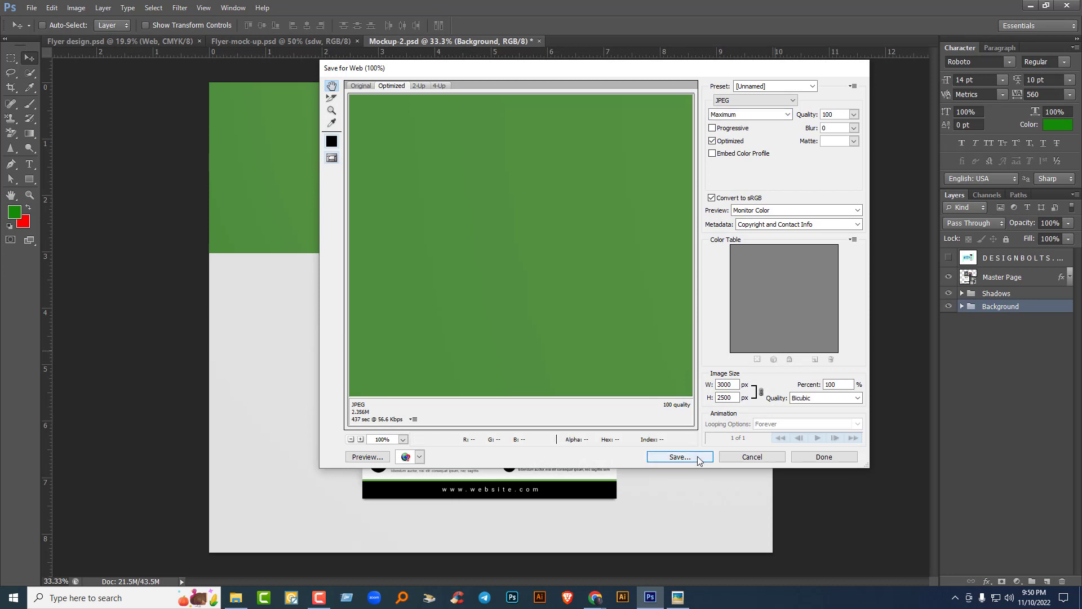
left_click(698, 458)
left_click(353, 165)
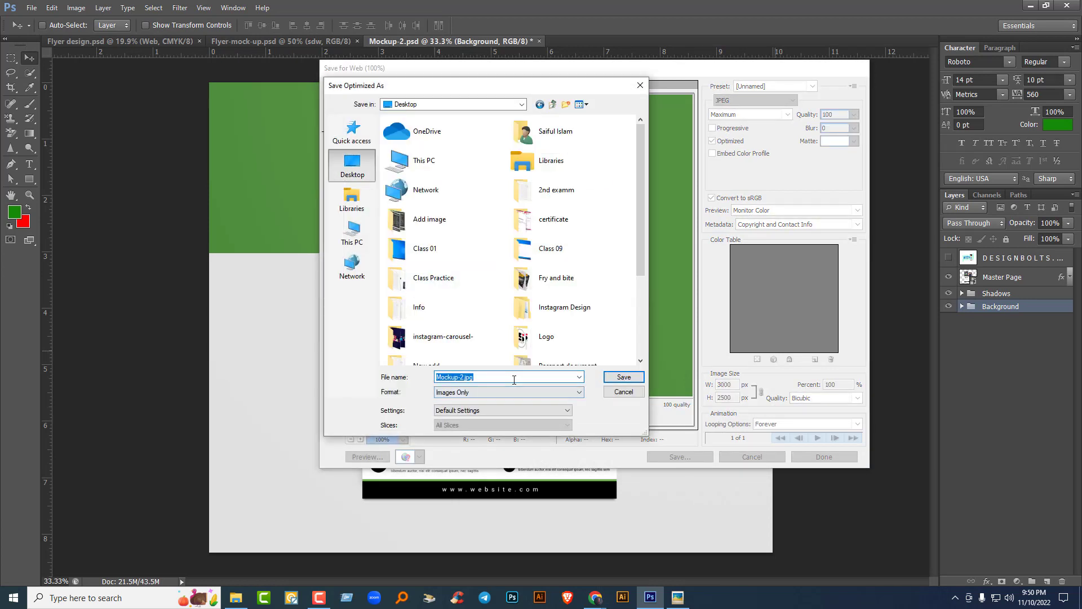
type("Flyer")
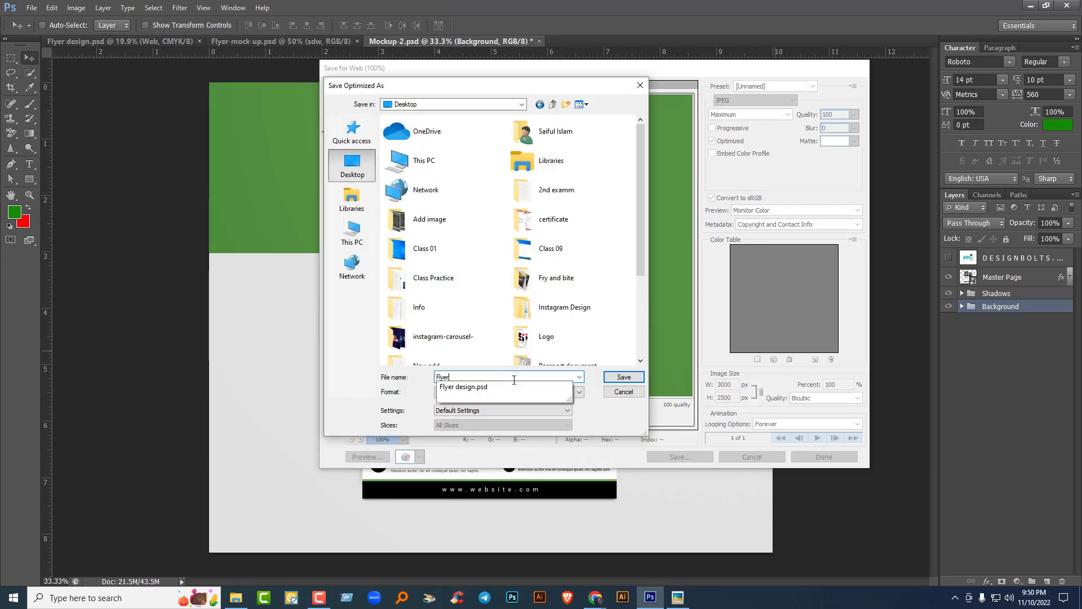
type(" 2")
key("Return")
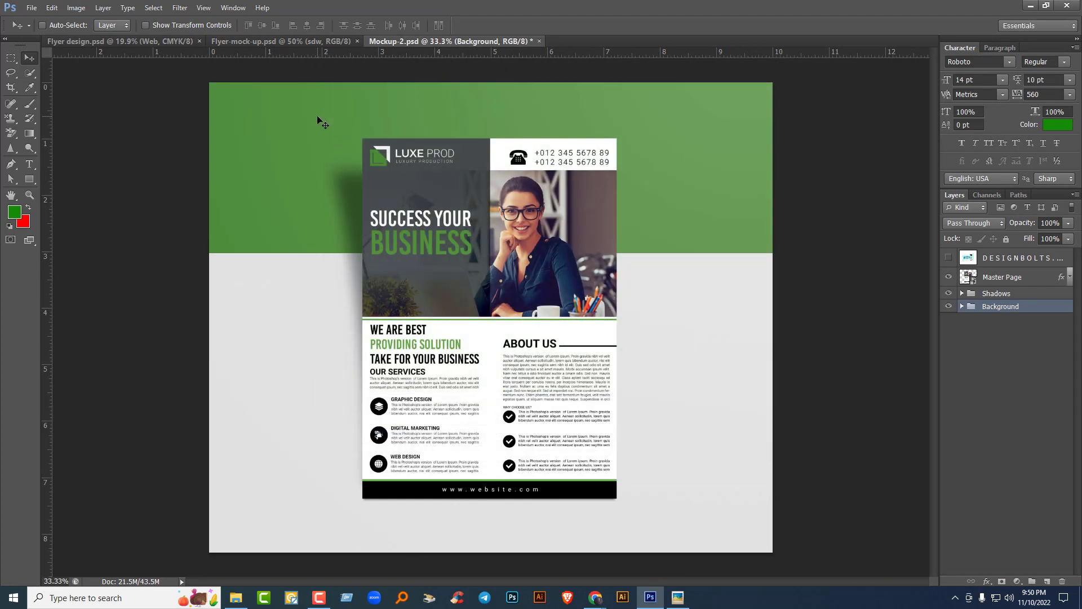
Step: Open the Put your flyer smart object in Flyer-mock-up.psd and delete its file 1 layer
left_click(285, 41)
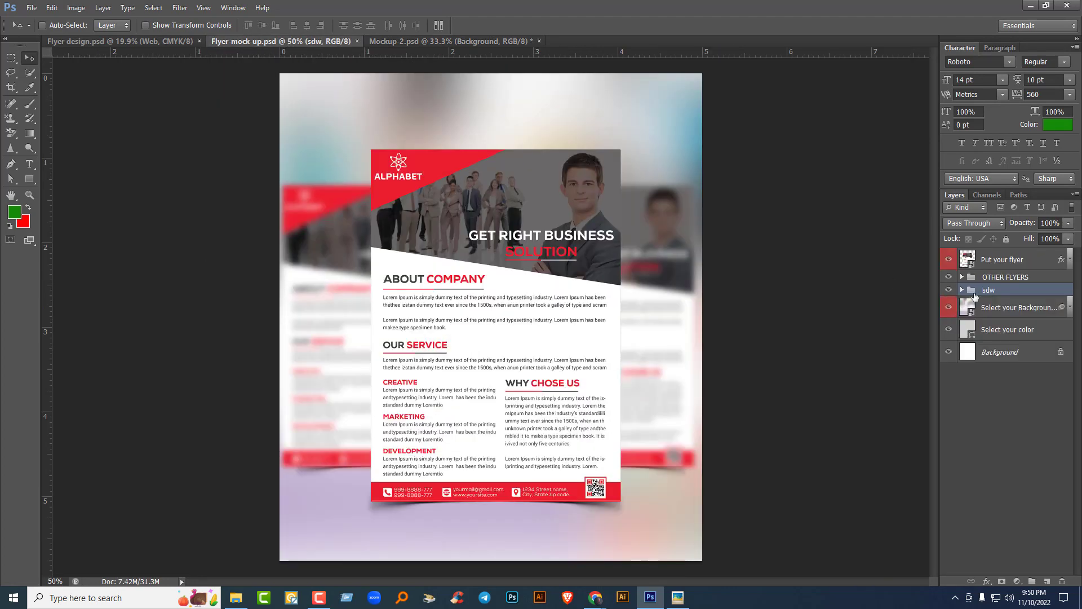
left_click(986, 261)
double_click(969, 263)
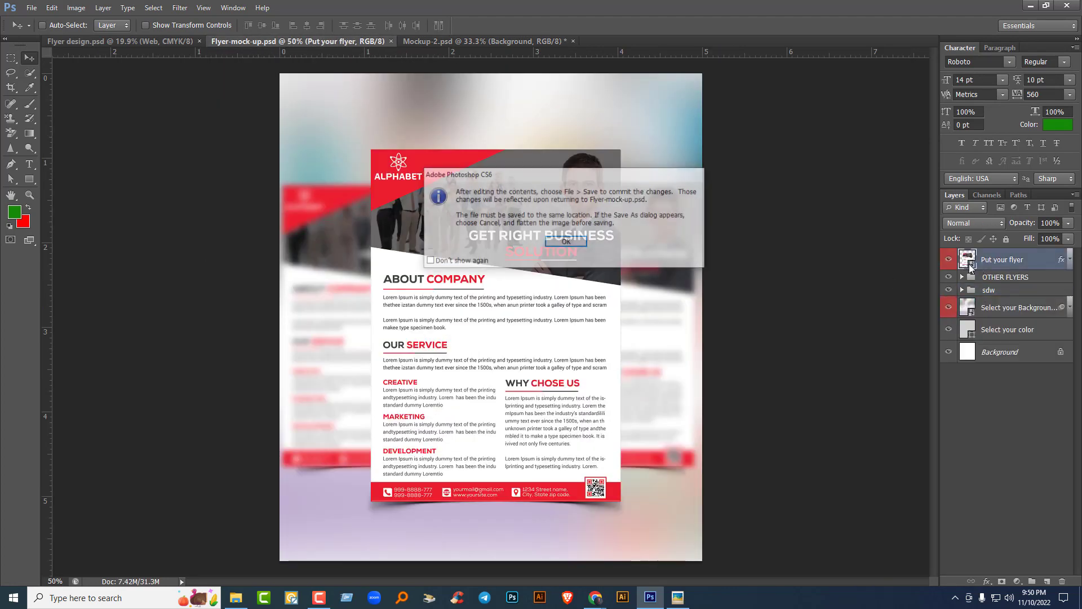
left_click(578, 248)
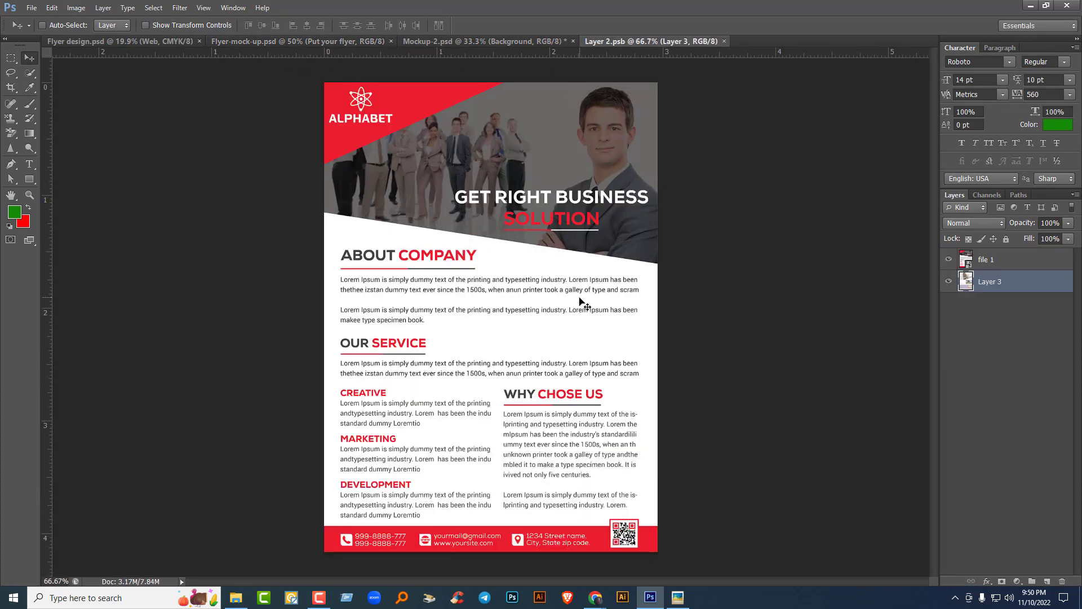
scroll(581, 302, "down", 2)
left_click(1030, 263)
key("Delete")
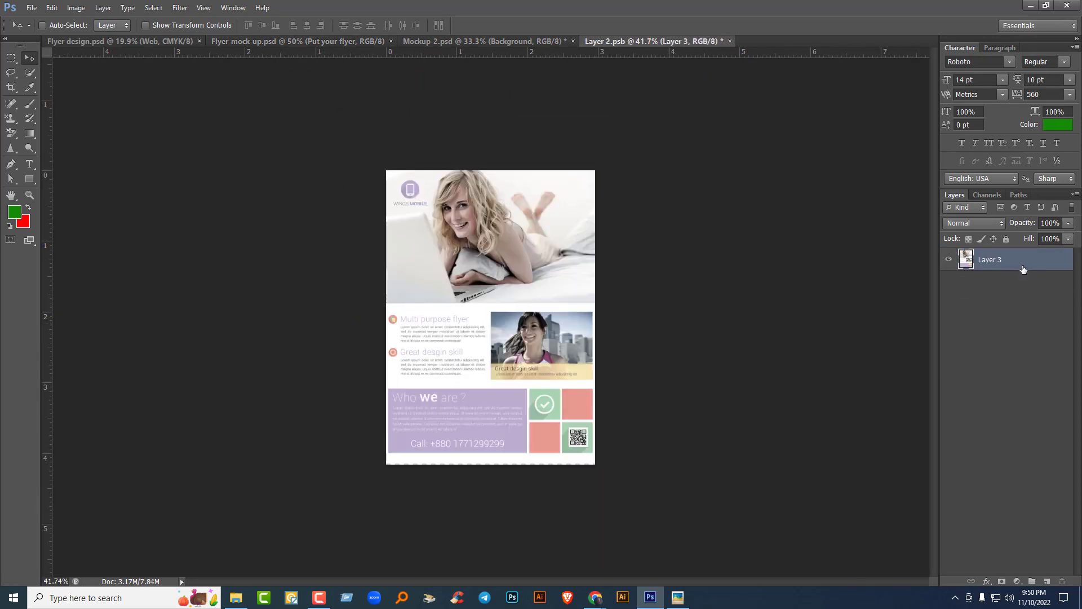
Step: Paste the copied flyer above Layer 3 and convert it to a smart object
key("ctrl+v")
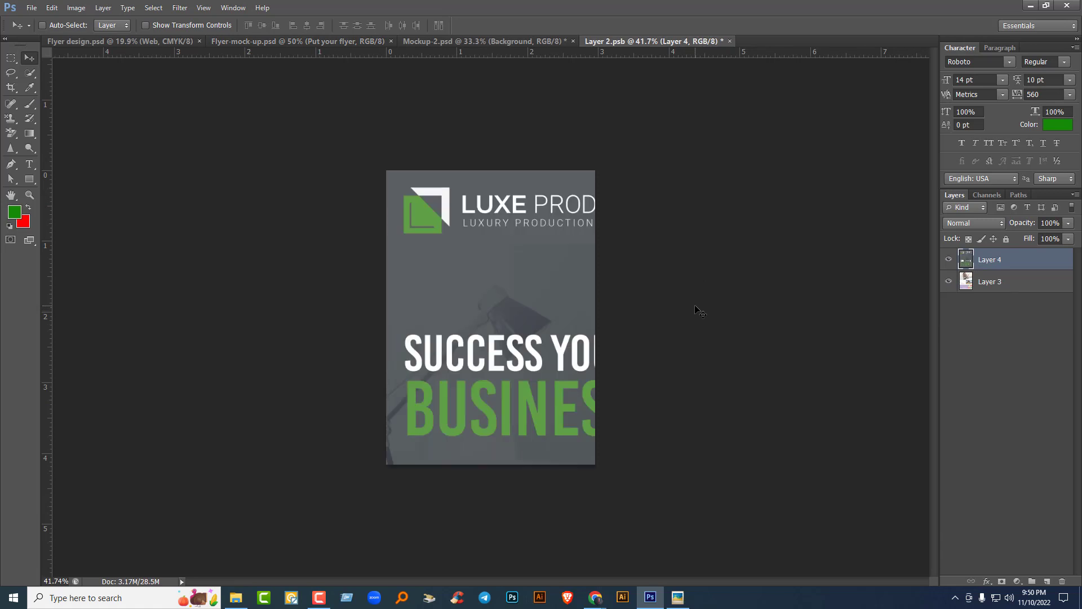
right_click(1023, 261)
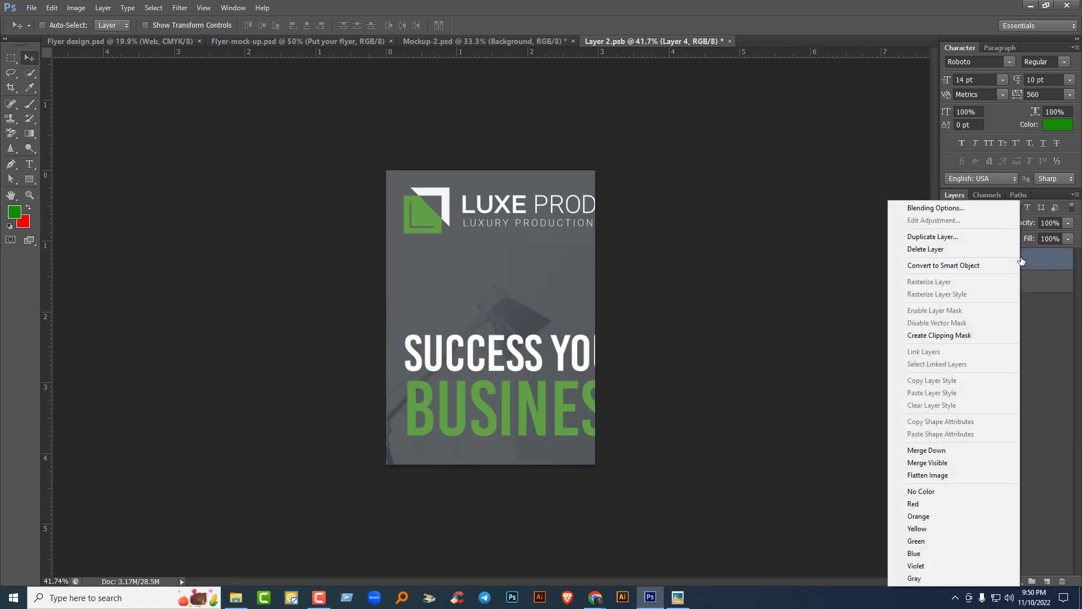
left_click(965, 269)
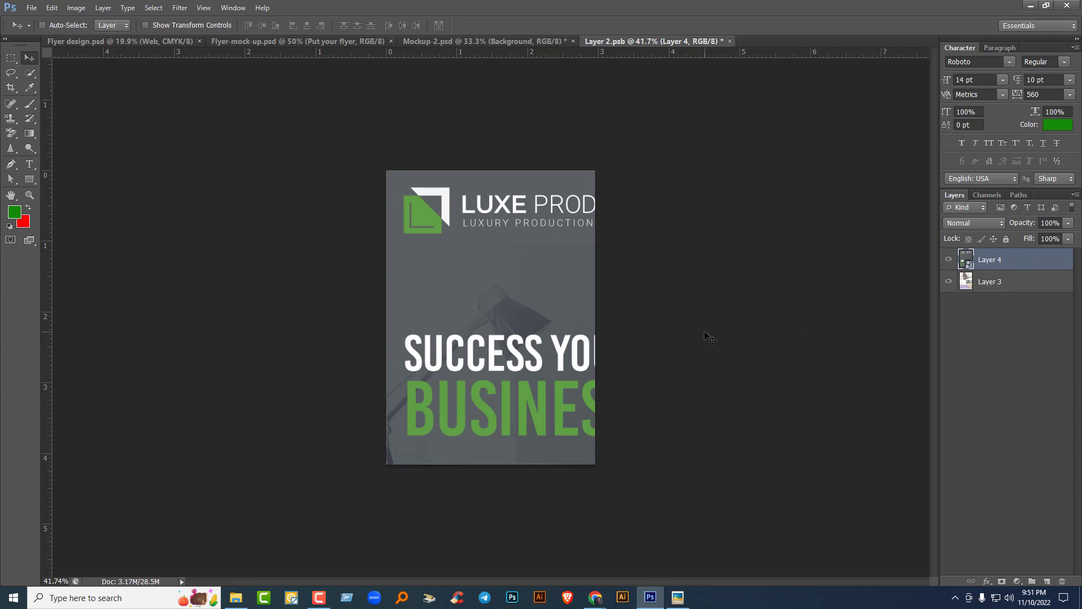
Step: Scale the pasted flyer down until it exactly fills the page, and save and close the smart object
key("ctrl+t")
key("ctrl+0")
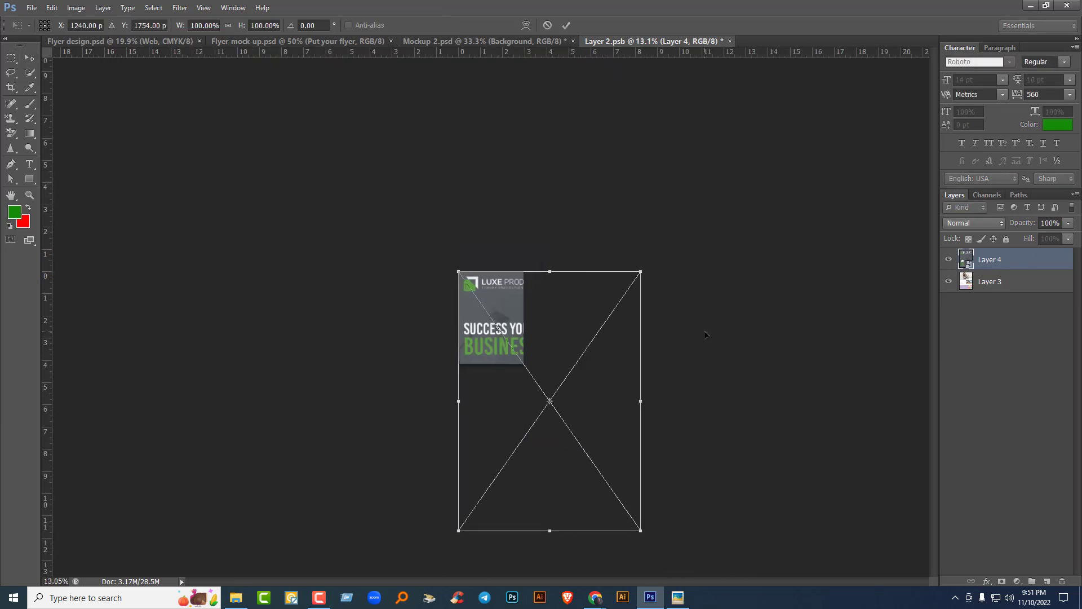
left_click_drag(641, 531, 514, 366)
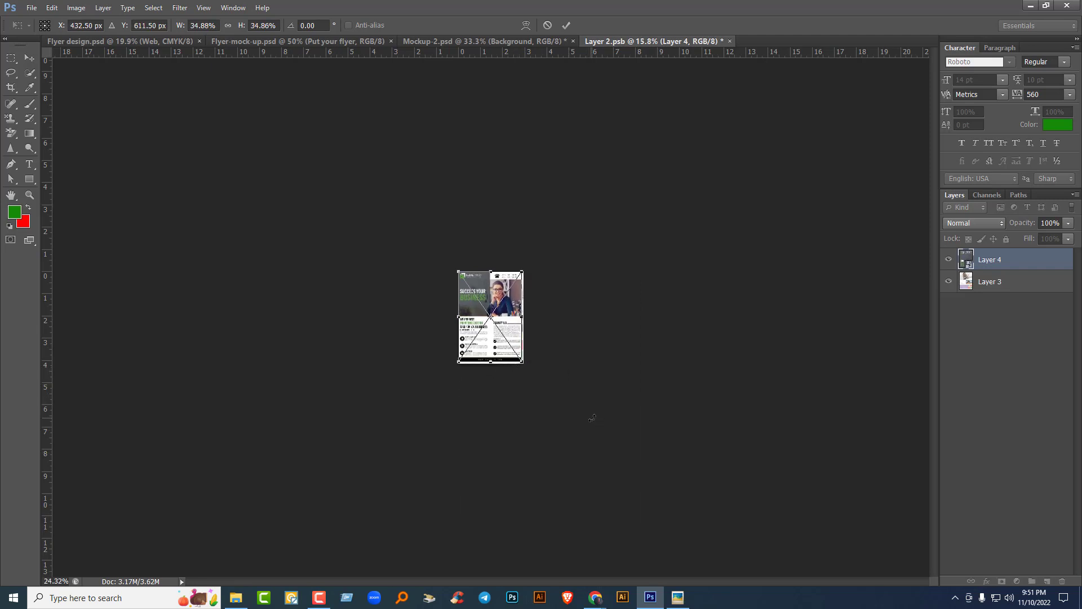
key("ctrl+0")
scroll(592, 418, "up", 3)
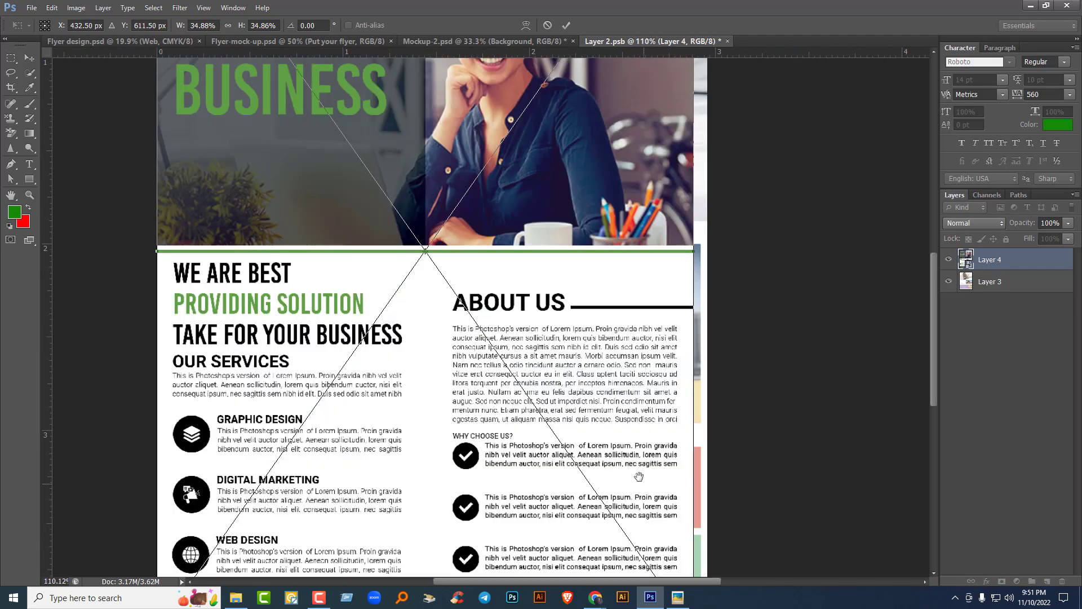
scroll(601, 436, "down", 3)
left_click_drag(601, 438, 623, 459)
key("Return")
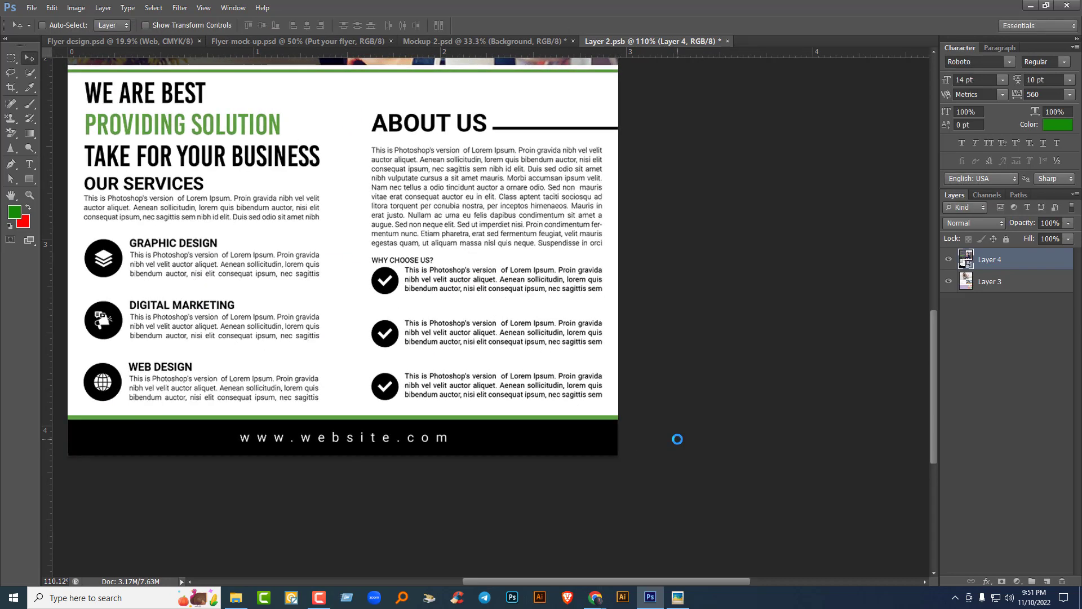
key("ctrl+s")
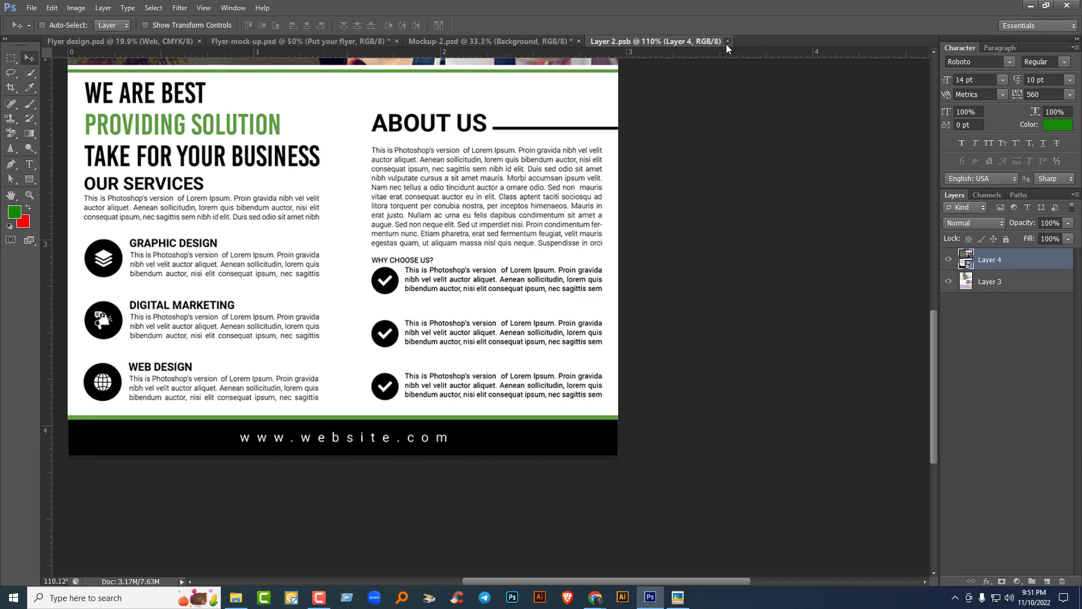
left_click(727, 42)
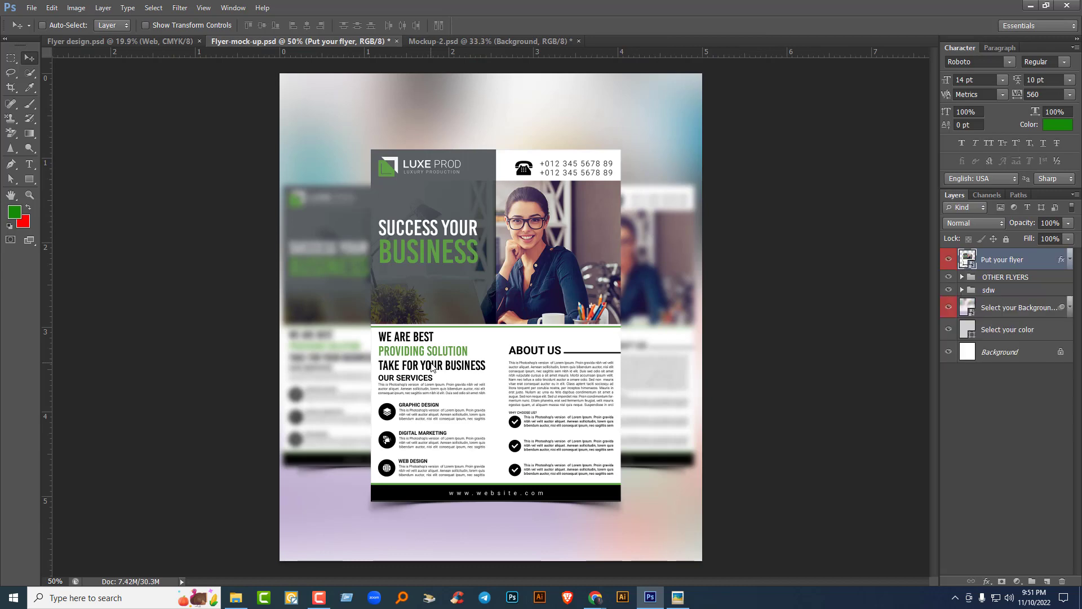
Step: Export the mockup for web as a JPEG at Maximum quality, saved on the Desktop as Flyer-02
left_click(32, 8)
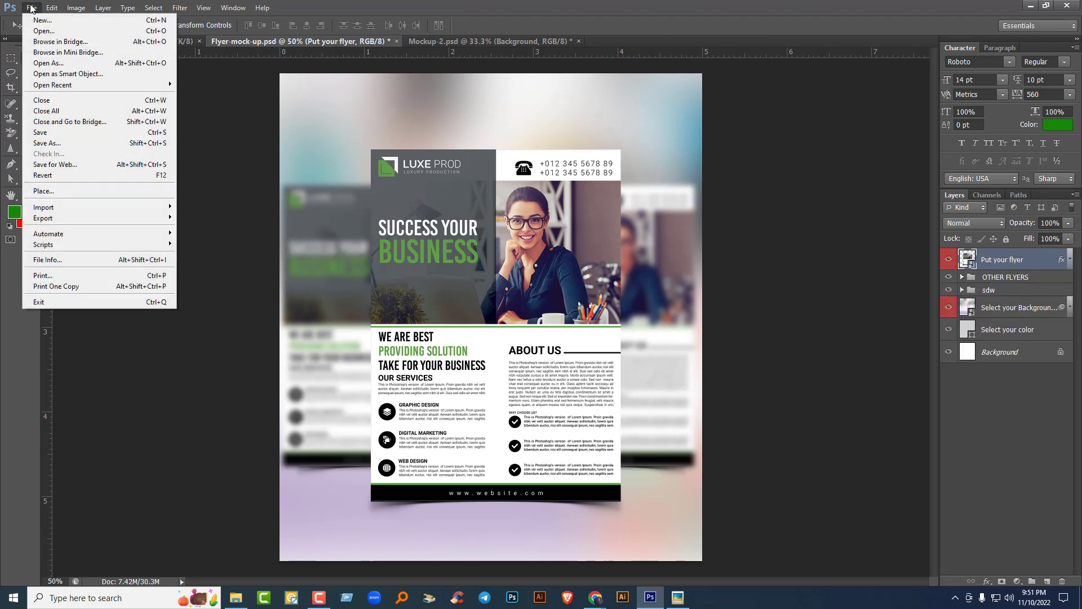
left_click(55, 164)
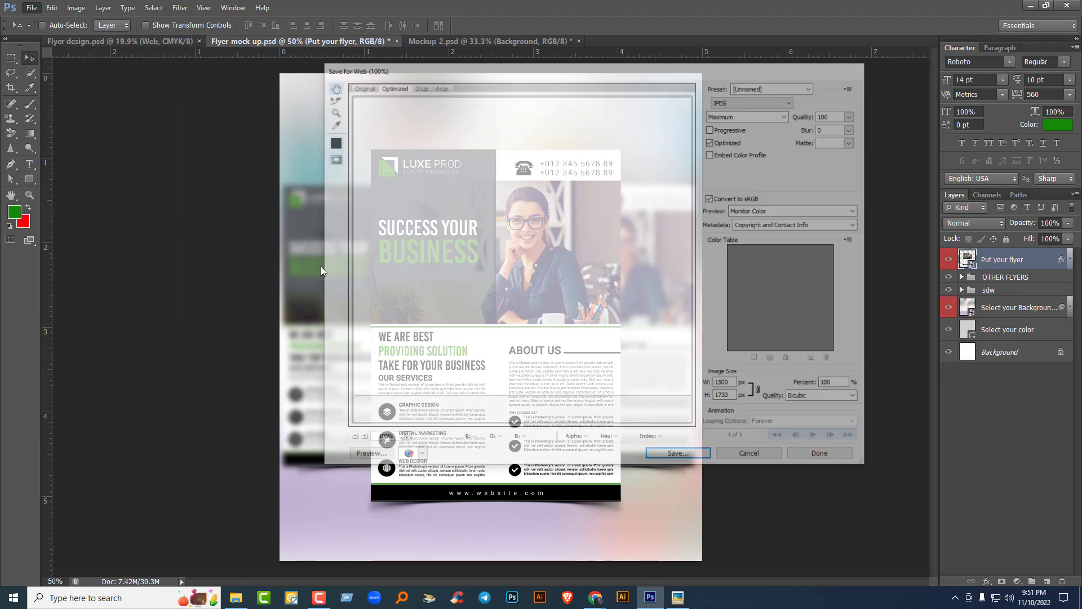
left_click(680, 457)
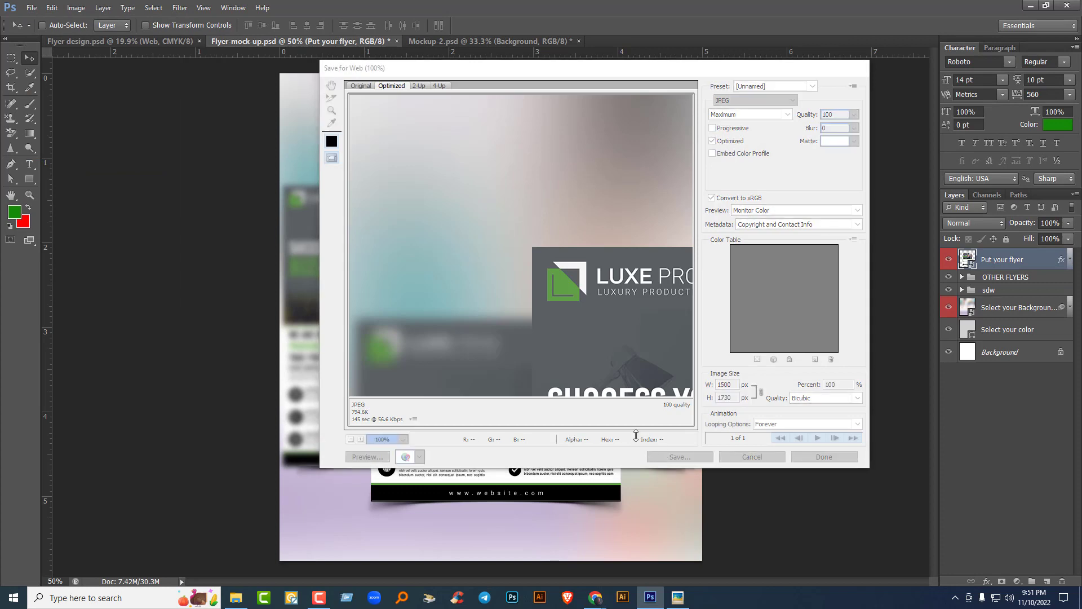
left_click(352, 166)
type("Fl")
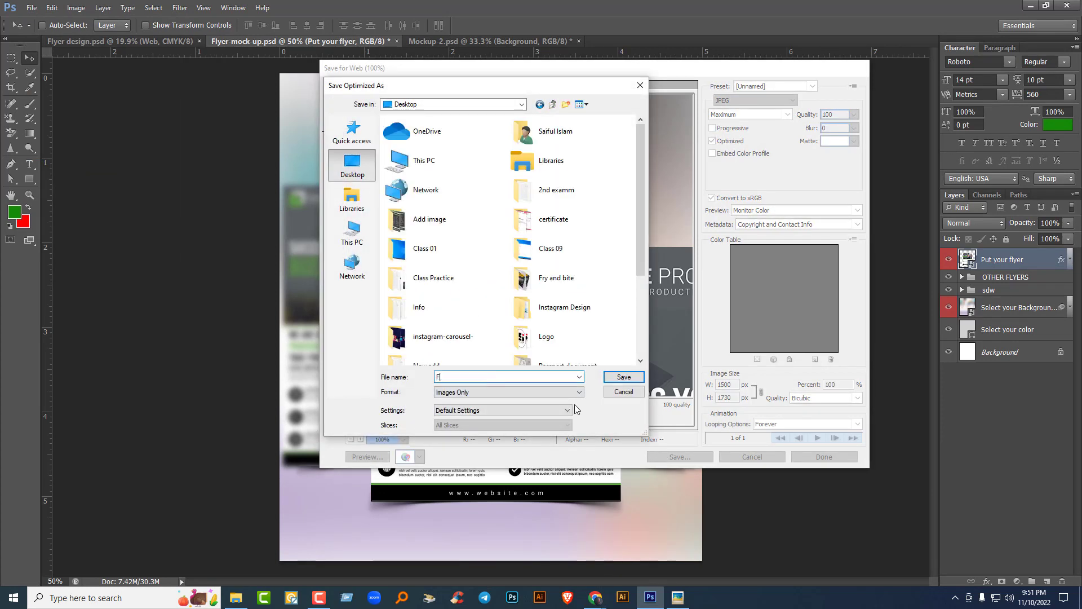
type("ye")
key("BackSpace")
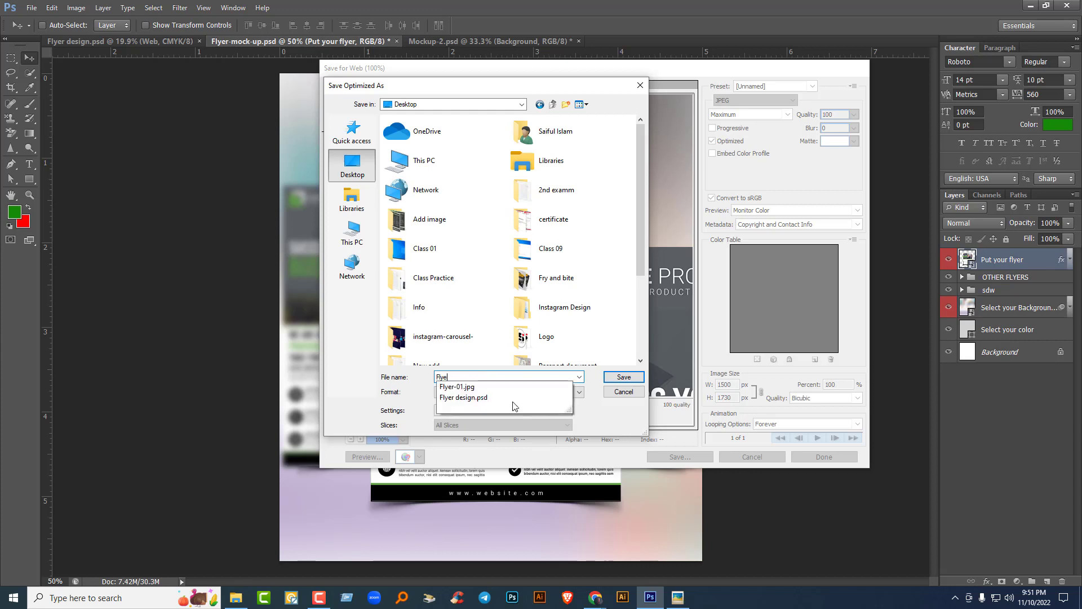
left_click(504, 387)
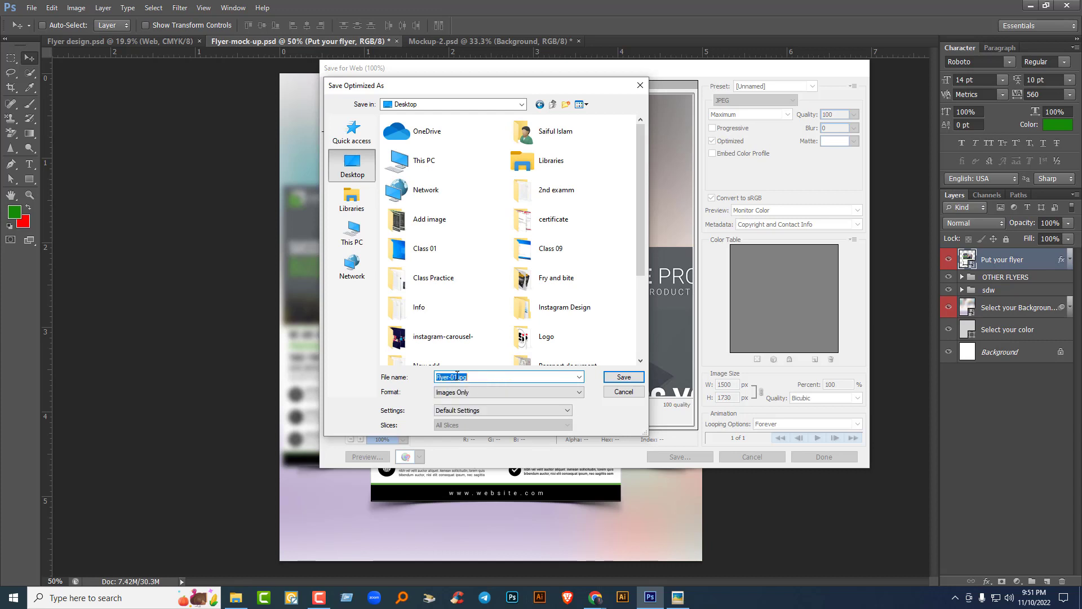
left_click(457, 376)
left_click(624, 377)
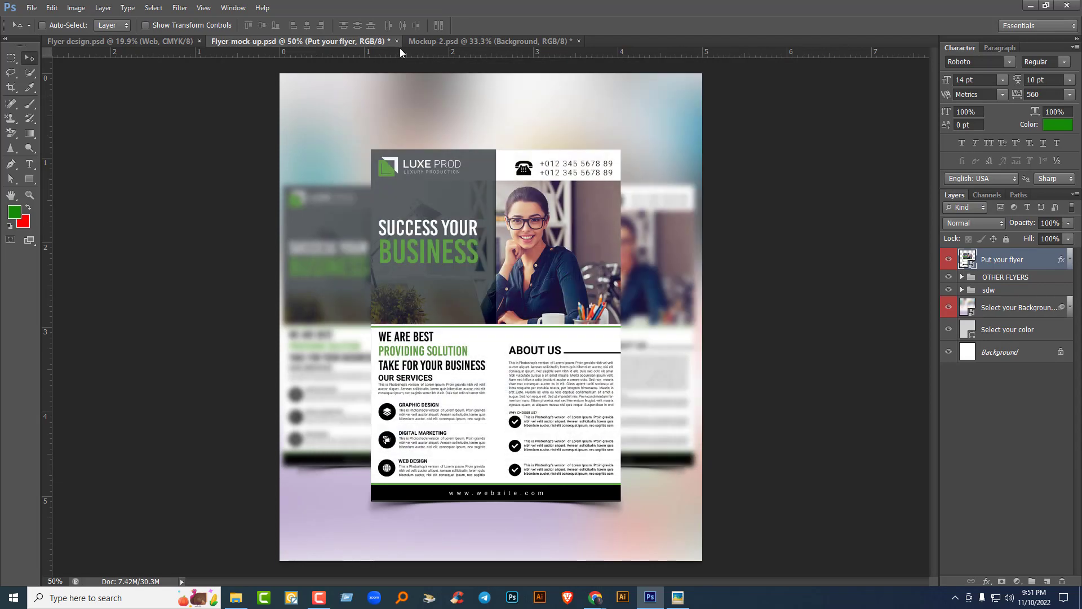
Step: Close Flyer-mock-up.psd and Mockup-2.psd without saving the changes
left_click(396, 41)
key("n")
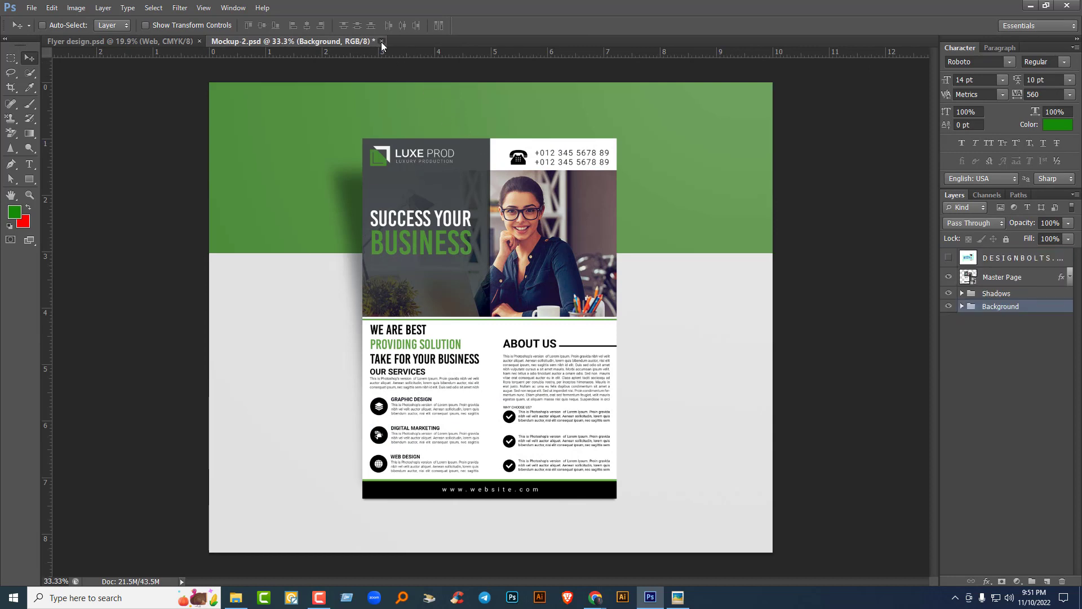
left_click(382, 41)
left_click(525, 220)
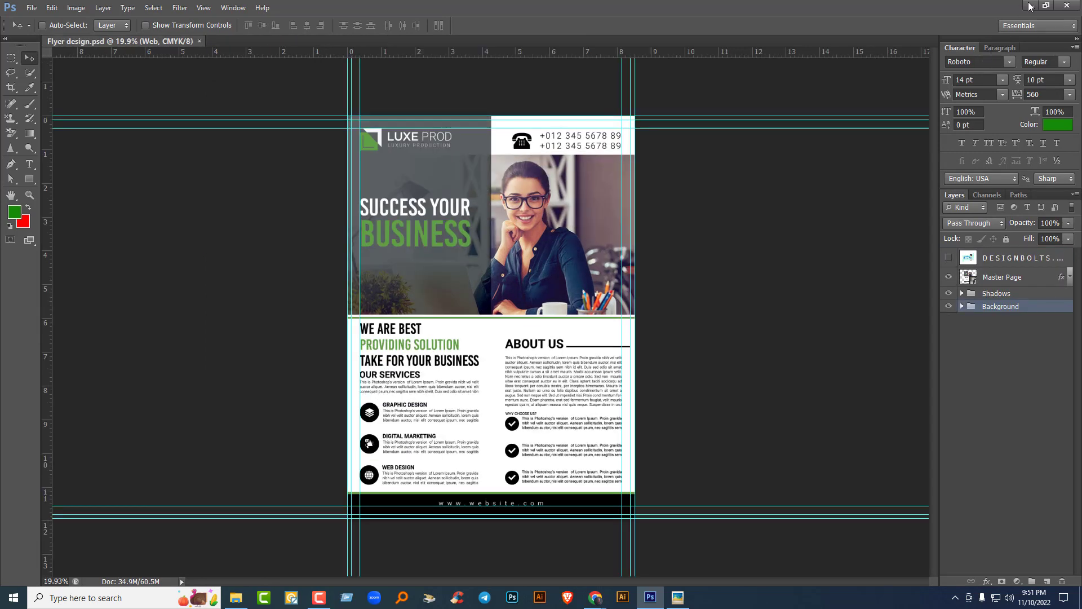
Step: Go to the desktop, close the open picture viewer, and move Flyer-02.jpg and Flyer-01.jpg together into the empty middle area
left_click(1028, 5)
left_click(1018, 6)
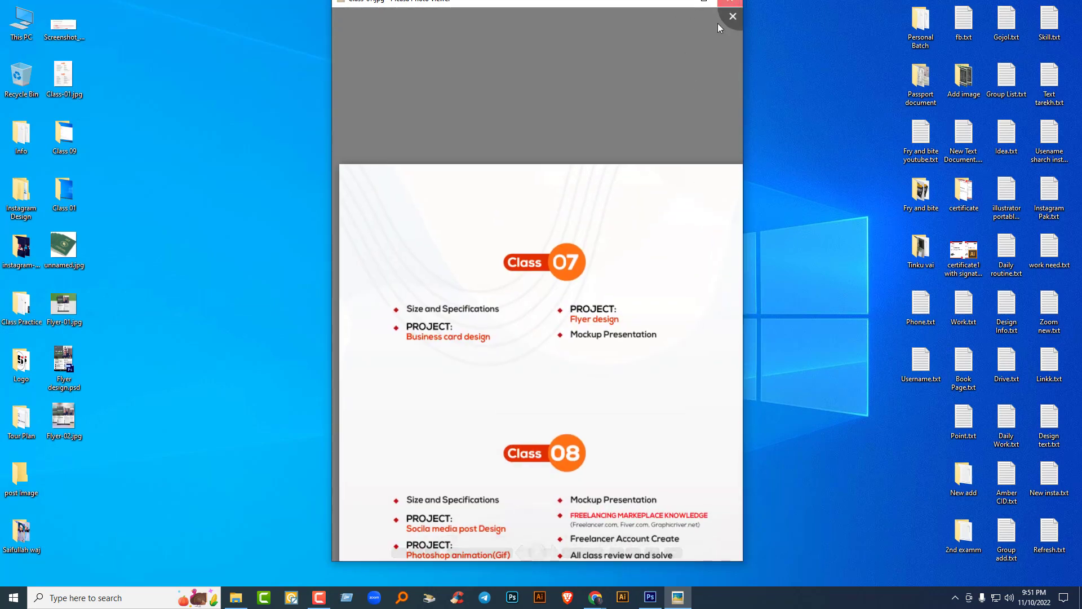
left_click(728, 16)
left_click_drag(74, 429, 501, 316)
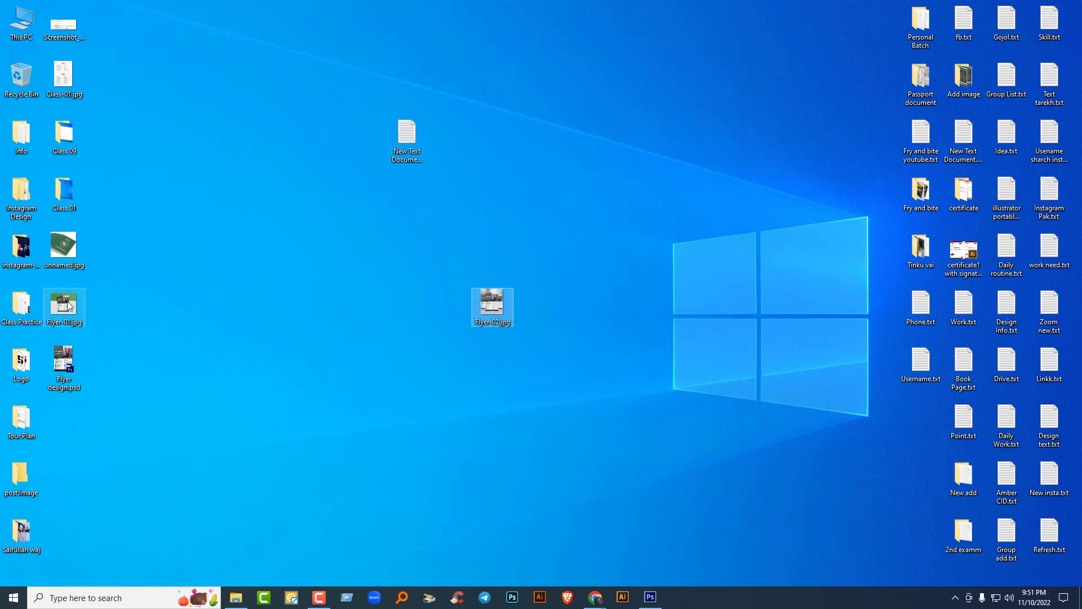
left_click_drag(77, 305, 506, 248)
Step: View the exported Flyer-01.jpg in the picture viewer, close it, and refresh the desktop
double_click(506, 248)
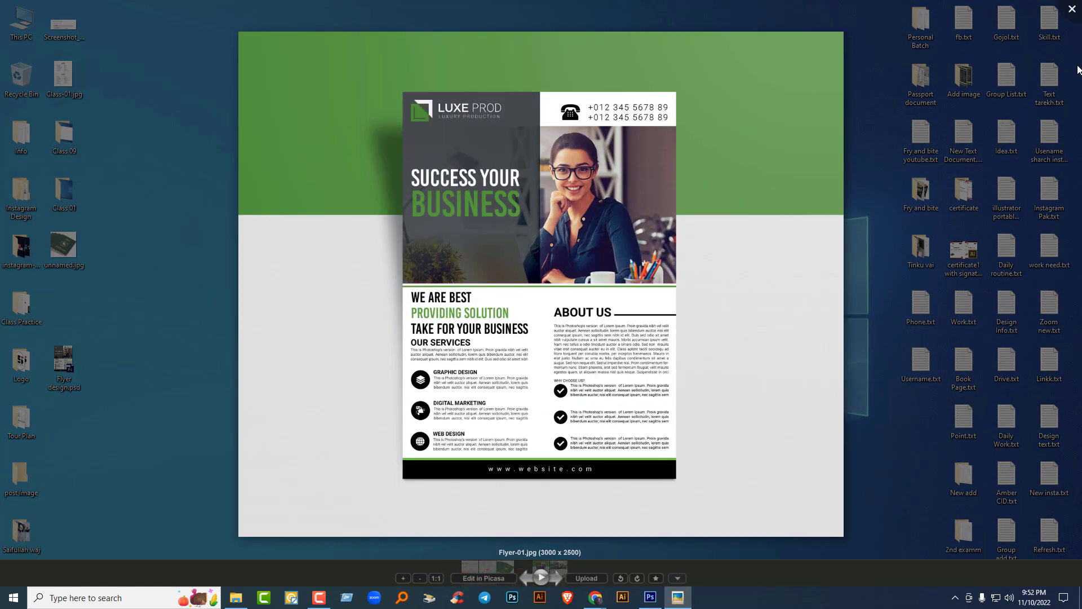
left_click(1072, 9)
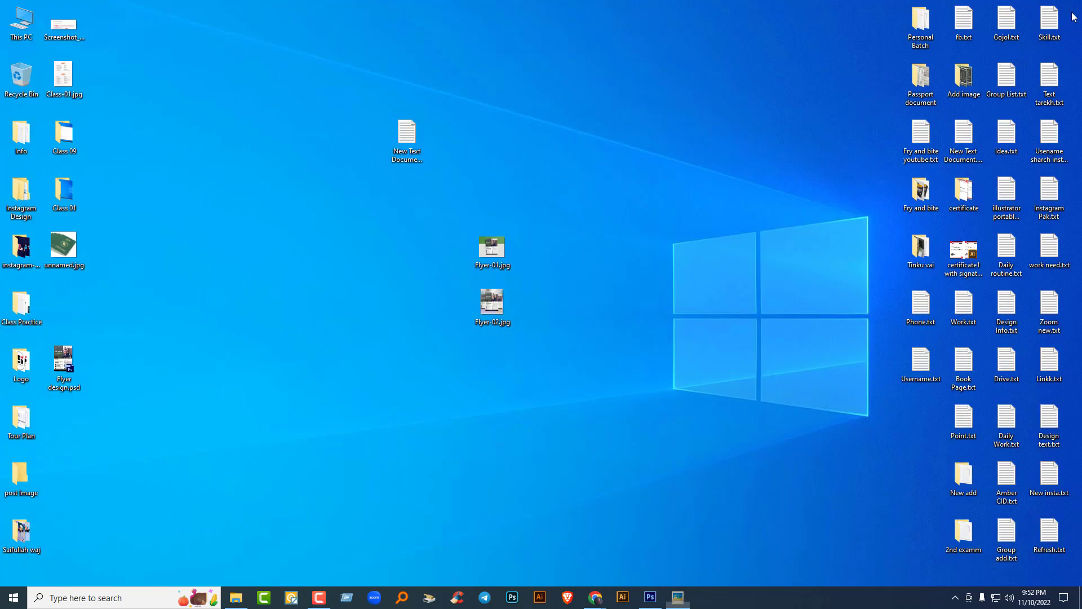
right_click(283, 243)
left_click(366, 293)
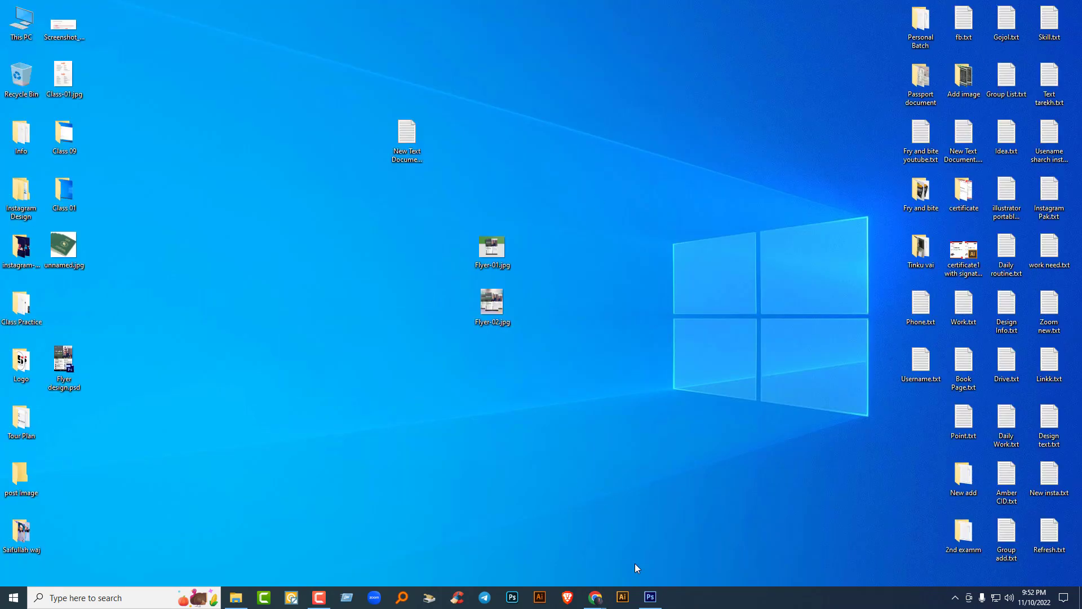